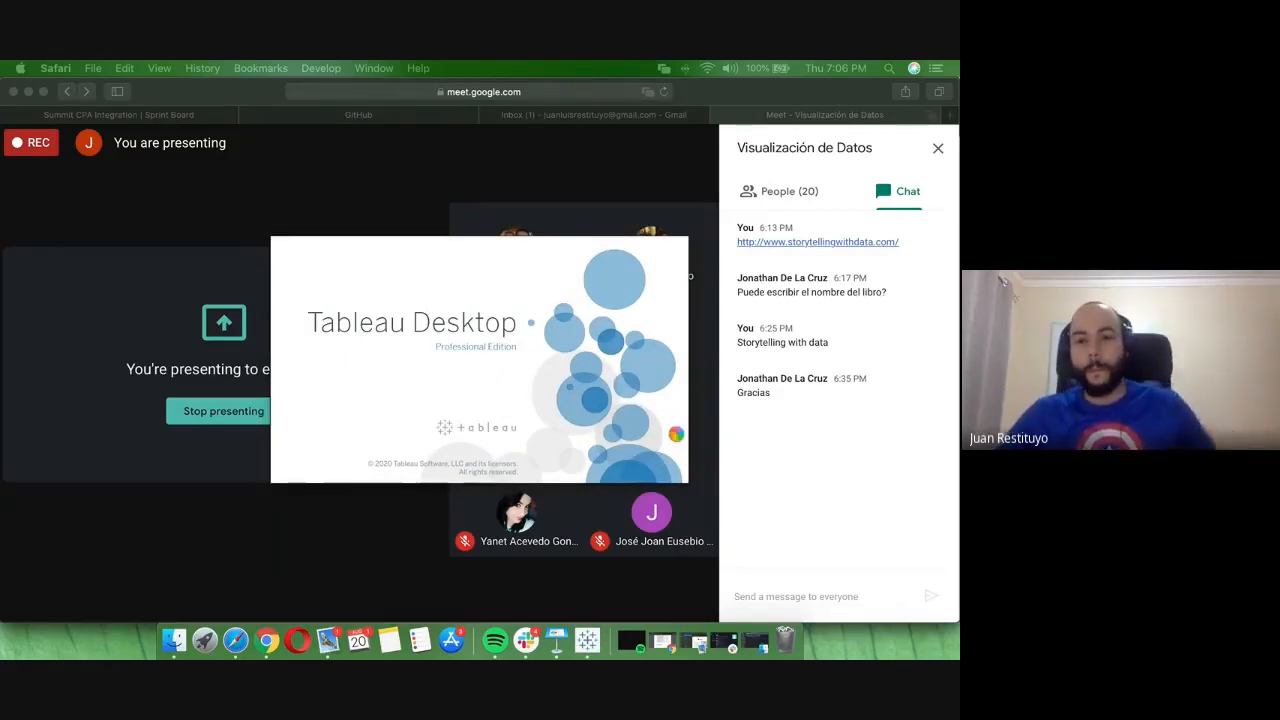
# - Close the chat panel in the Google Meet call and switch to Tableau Desktop
pyautogui.click(938, 149)
pyautogui.click(743, 604)
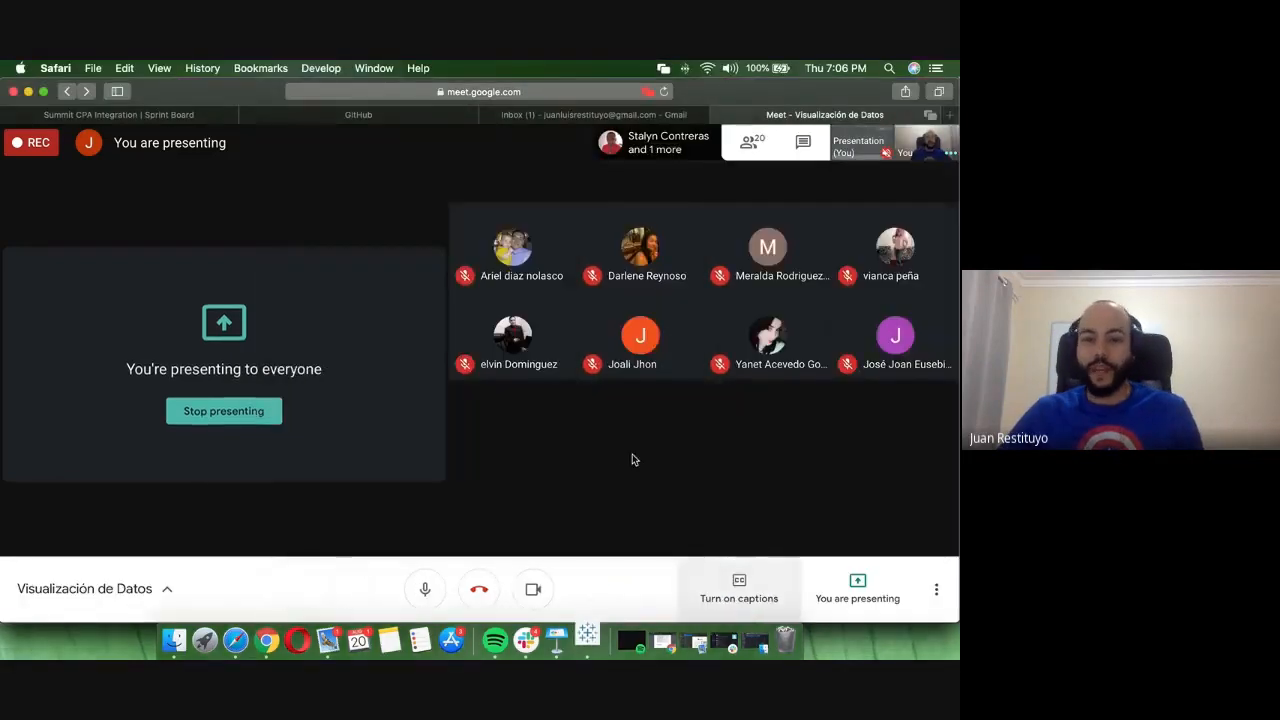
pyautogui.click(595, 650)
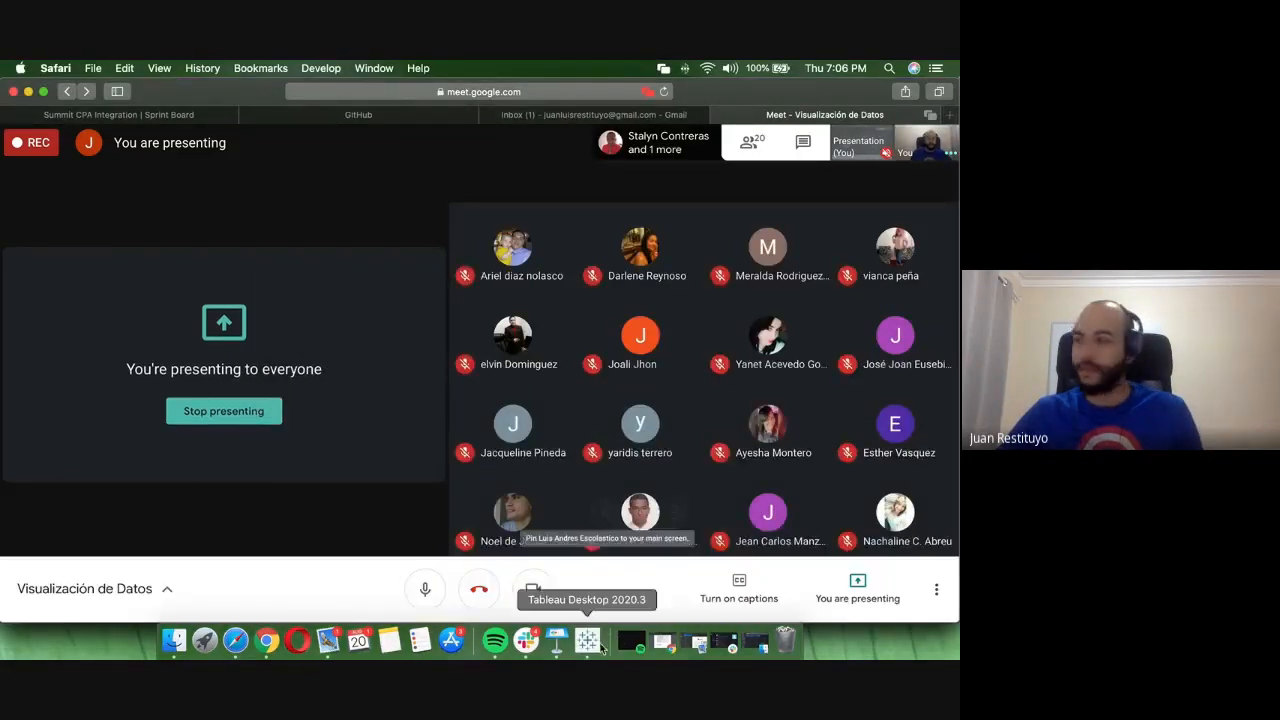
pyautogui.click(585, 648)
pyautogui.click(643, 506)
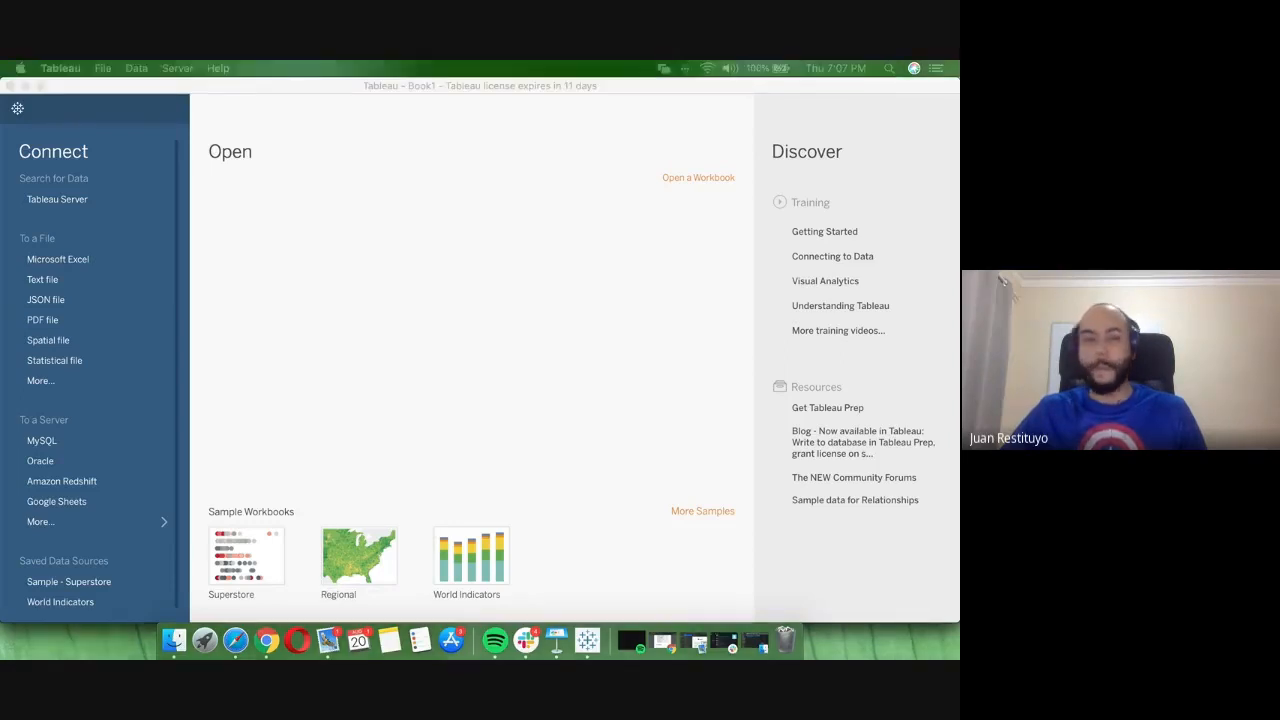
pyautogui.click(528, 227)
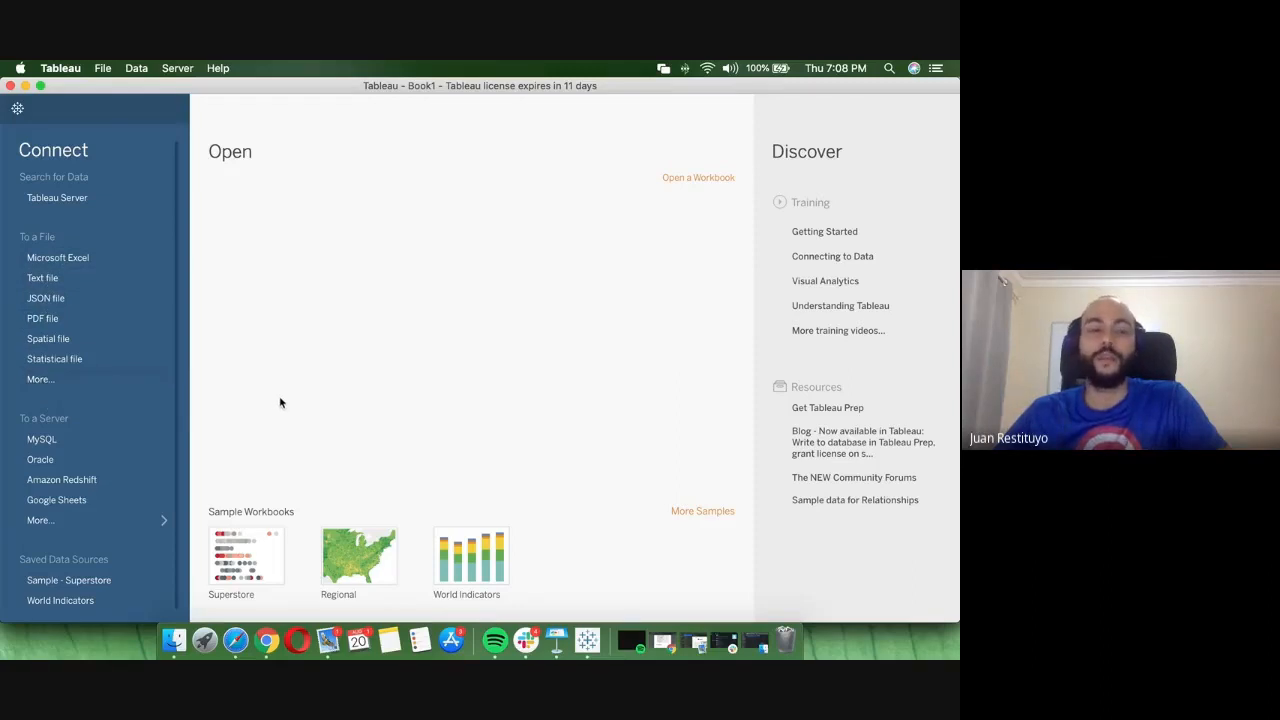
# - Examine the file types available for additional file connections, and leave the file browser without opening anything
pyautogui.click(42, 379)
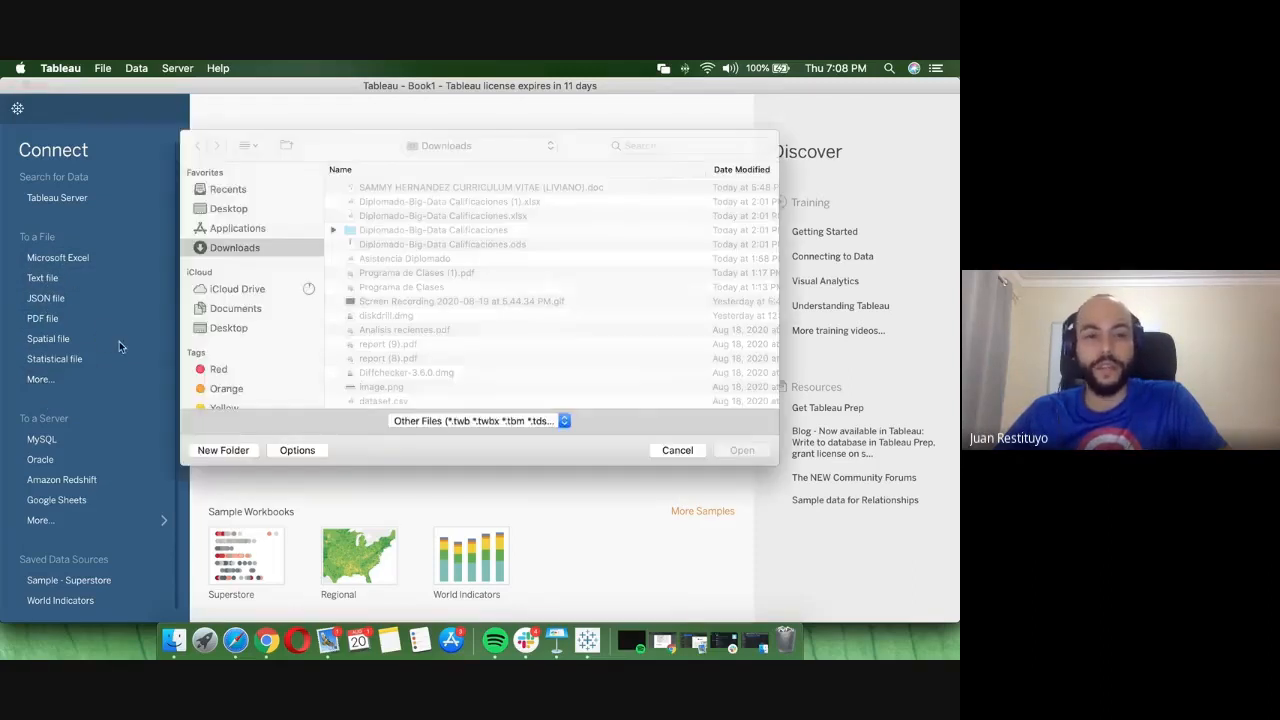
pyautogui.click(453, 421)
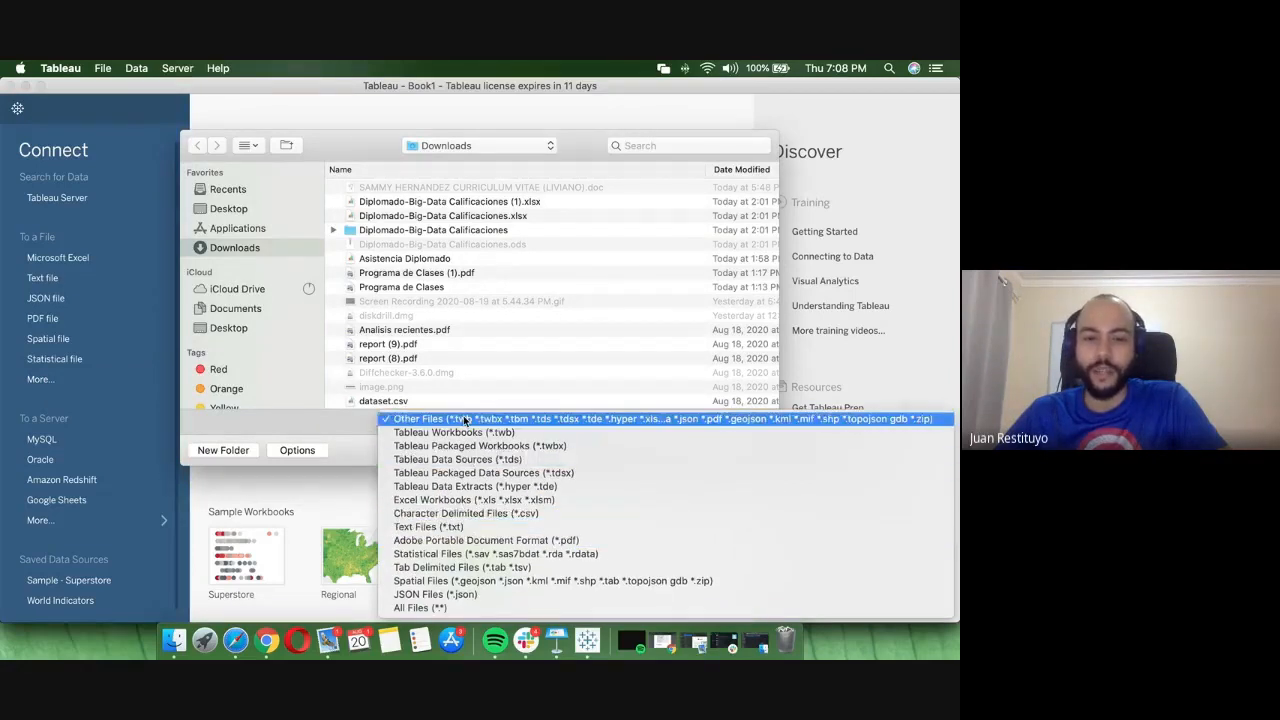
pyautogui.click(436, 608)
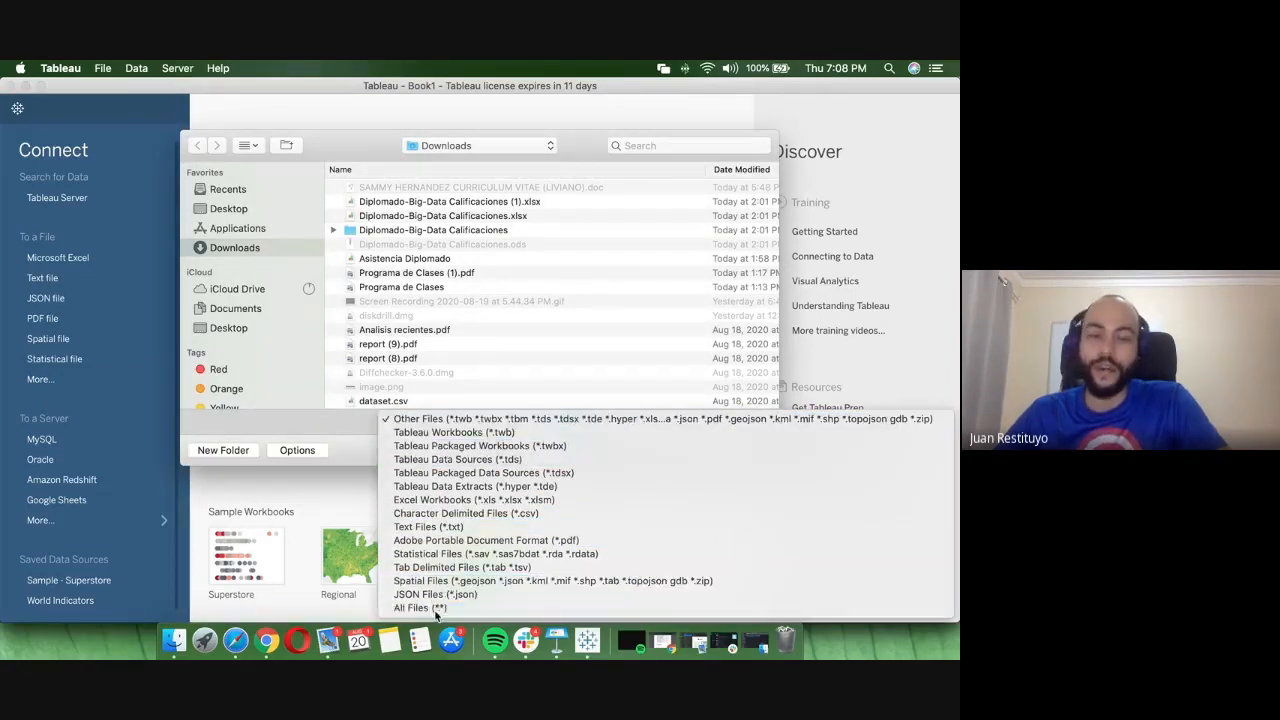
pyautogui.click(677, 450)
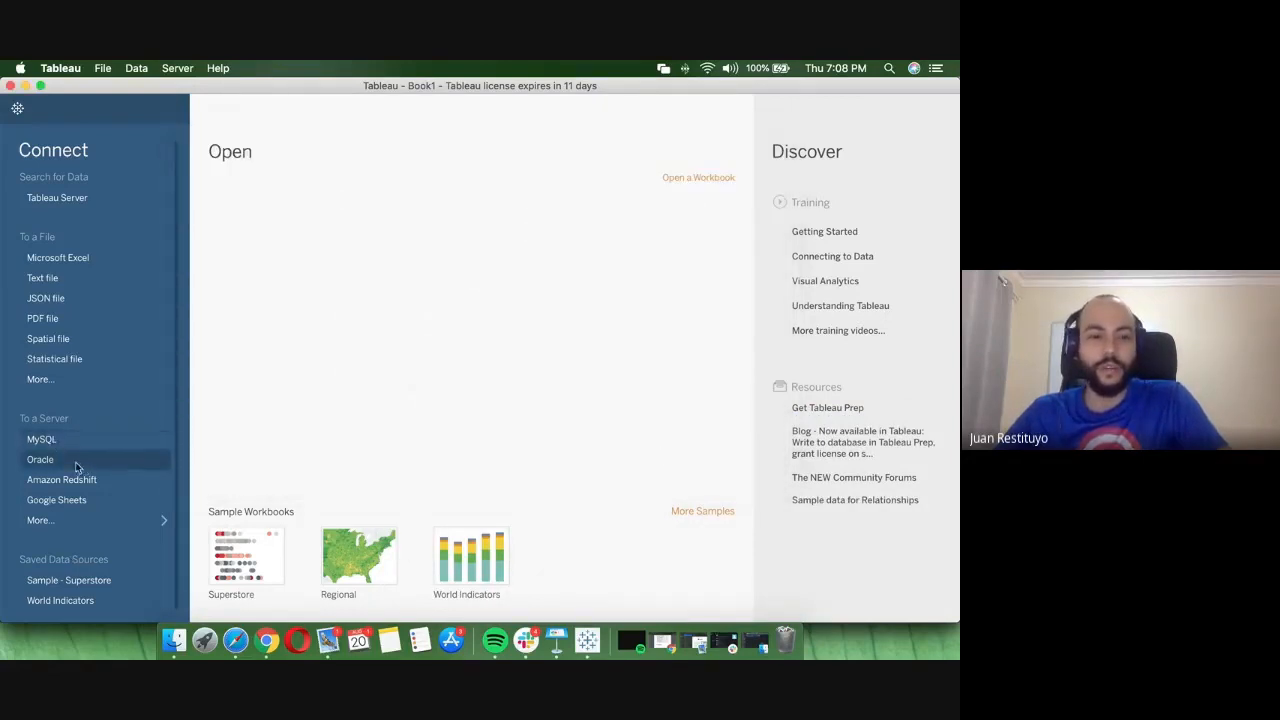
# - Connect to the Reporte Anual spreadsheet from Google Sheets
pyautogui.click(127, 521)
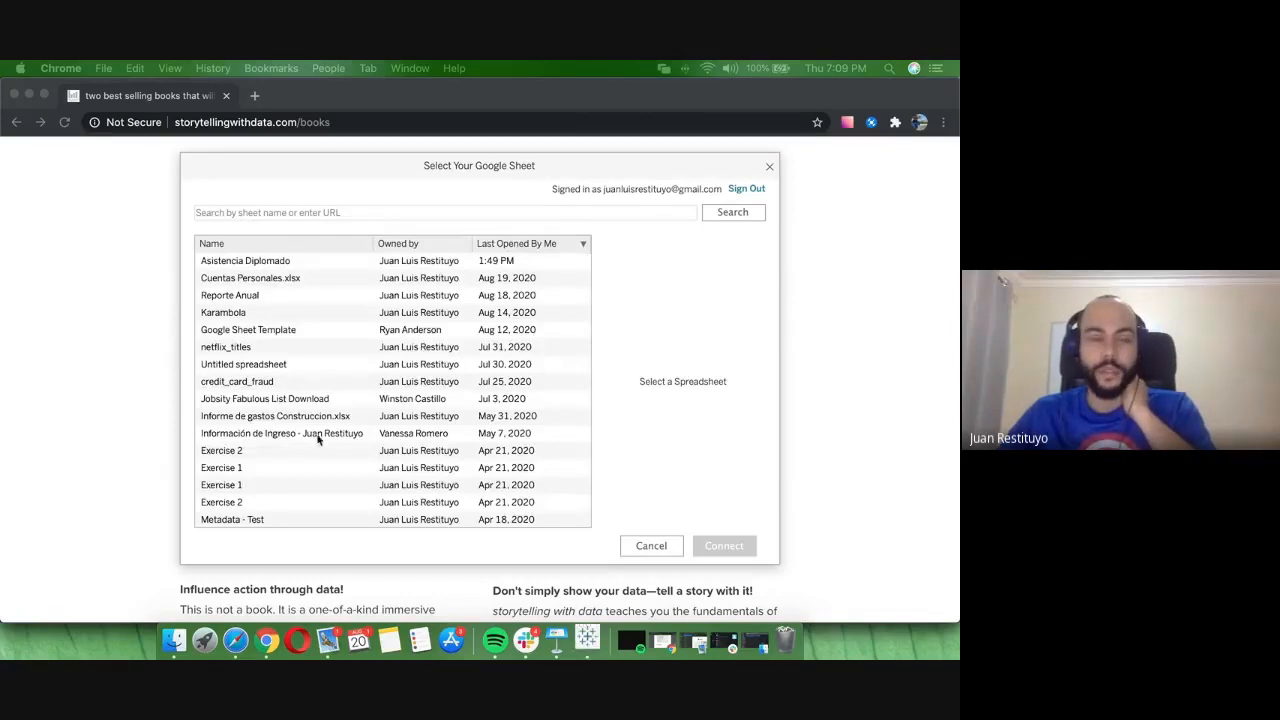
pyautogui.click(257, 295)
pyautogui.click(729, 547)
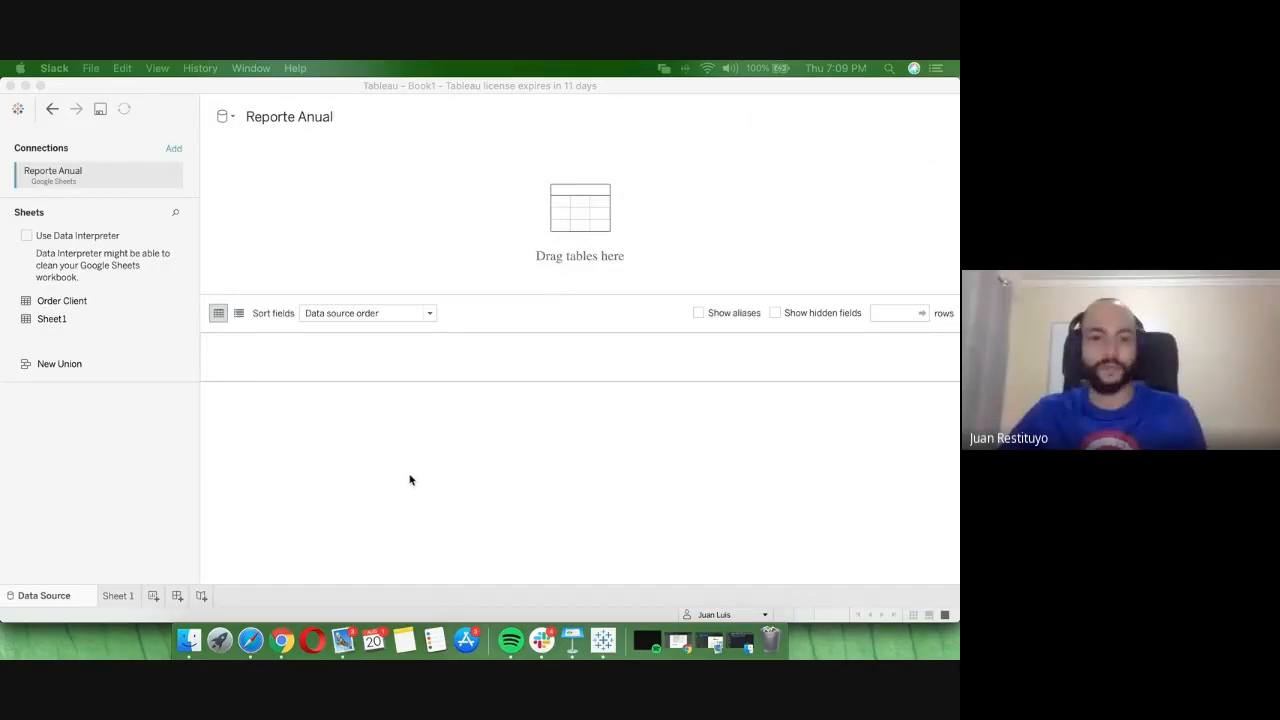
pyautogui.click(353, 448)
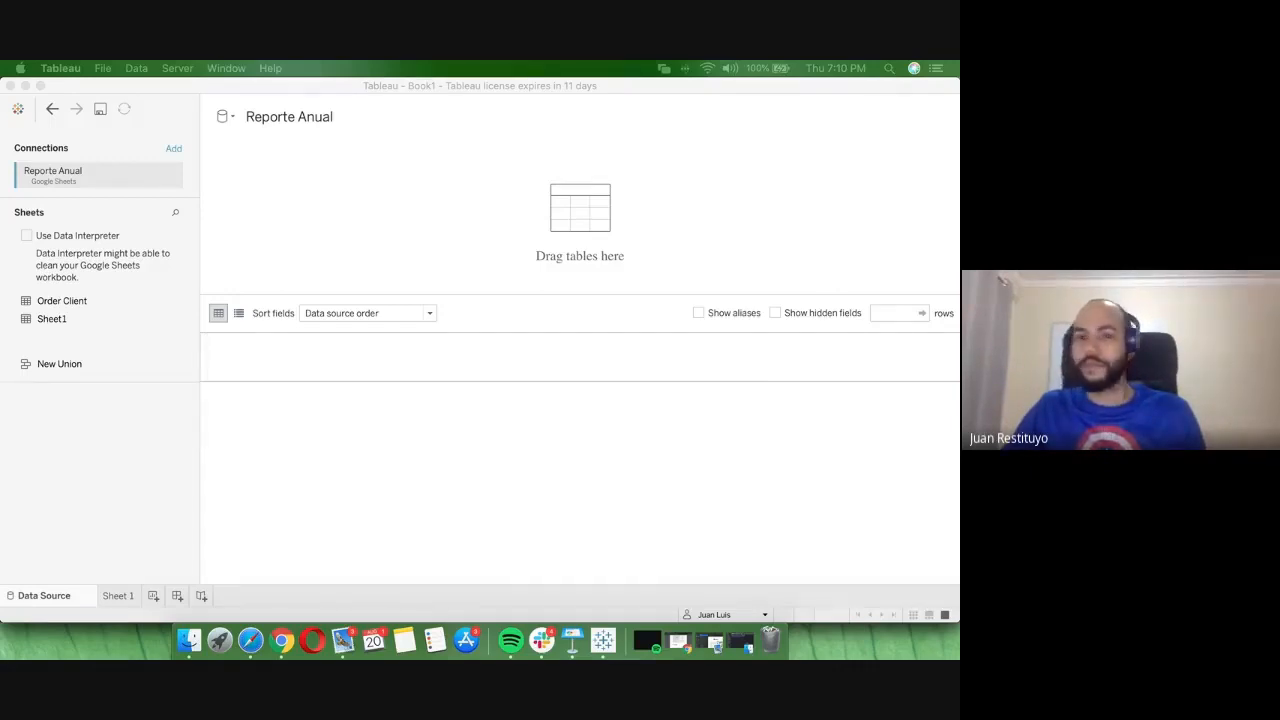
# - Check the Clases folder in Google Drive in Chrome and return to Tableau
pyautogui.moveTo(958, 112); pyautogui.dragTo(554, 106)
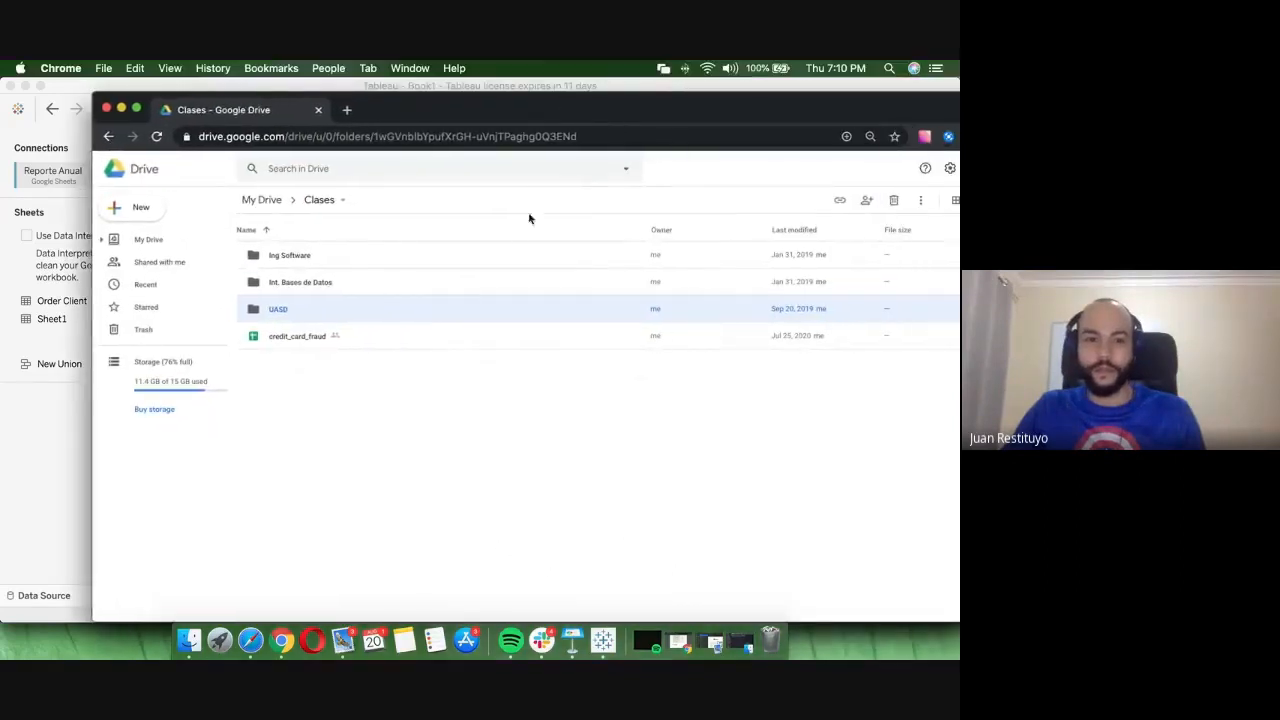
pyautogui.click(290, 311)
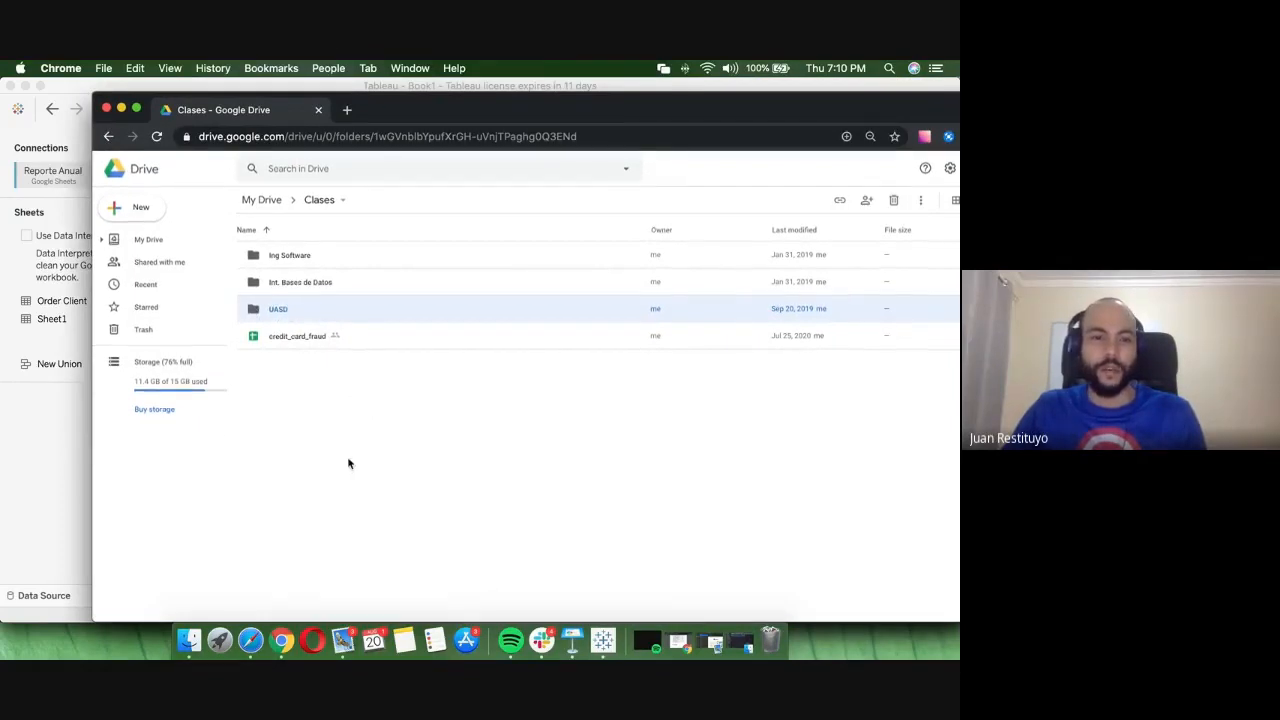
pyautogui.click(0, 485)
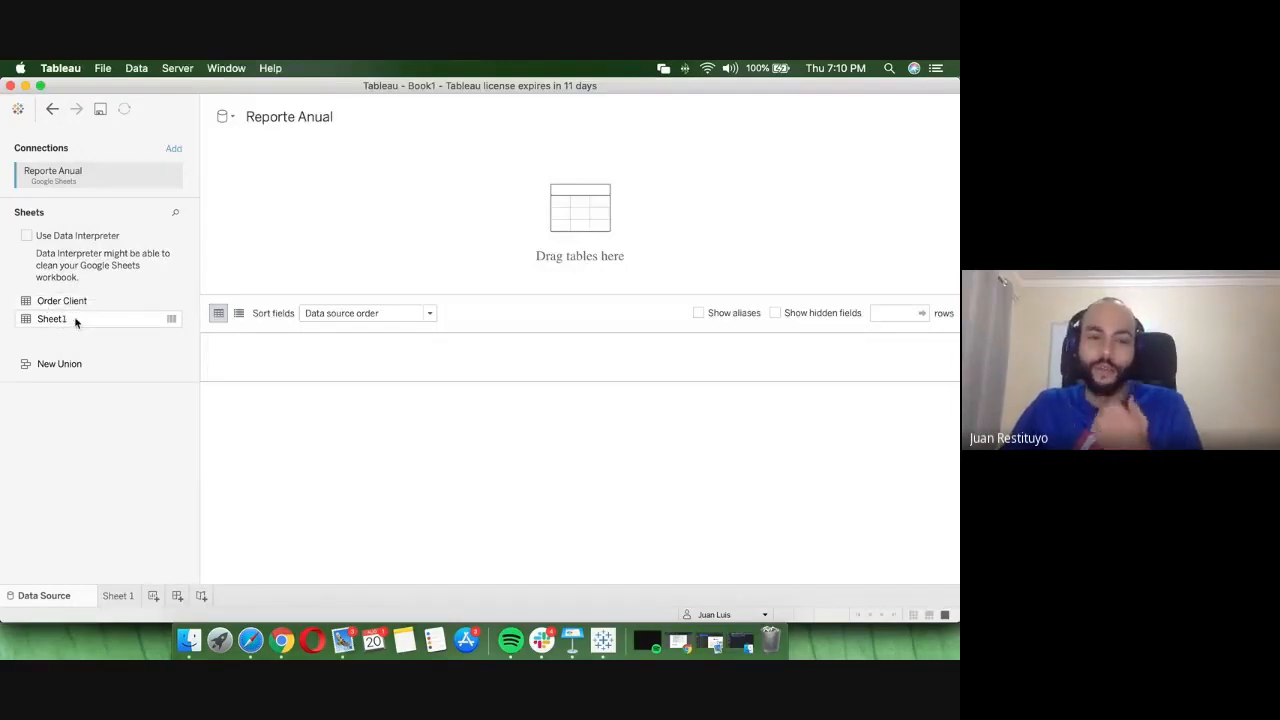
# - Add the Sheet1 table to the Reporte Anual data source
pyautogui.moveTo(58, 326); pyautogui.dragTo(429, 291)
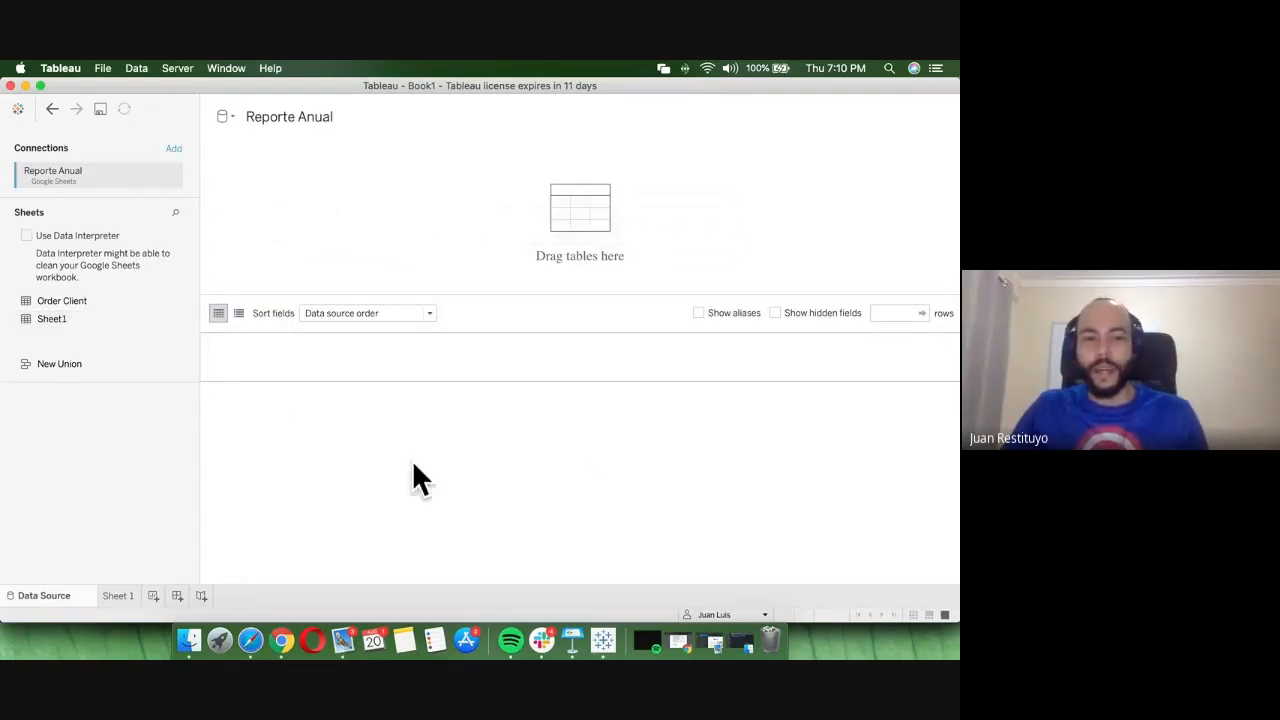
pyautogui.doubleClick(58, 319)
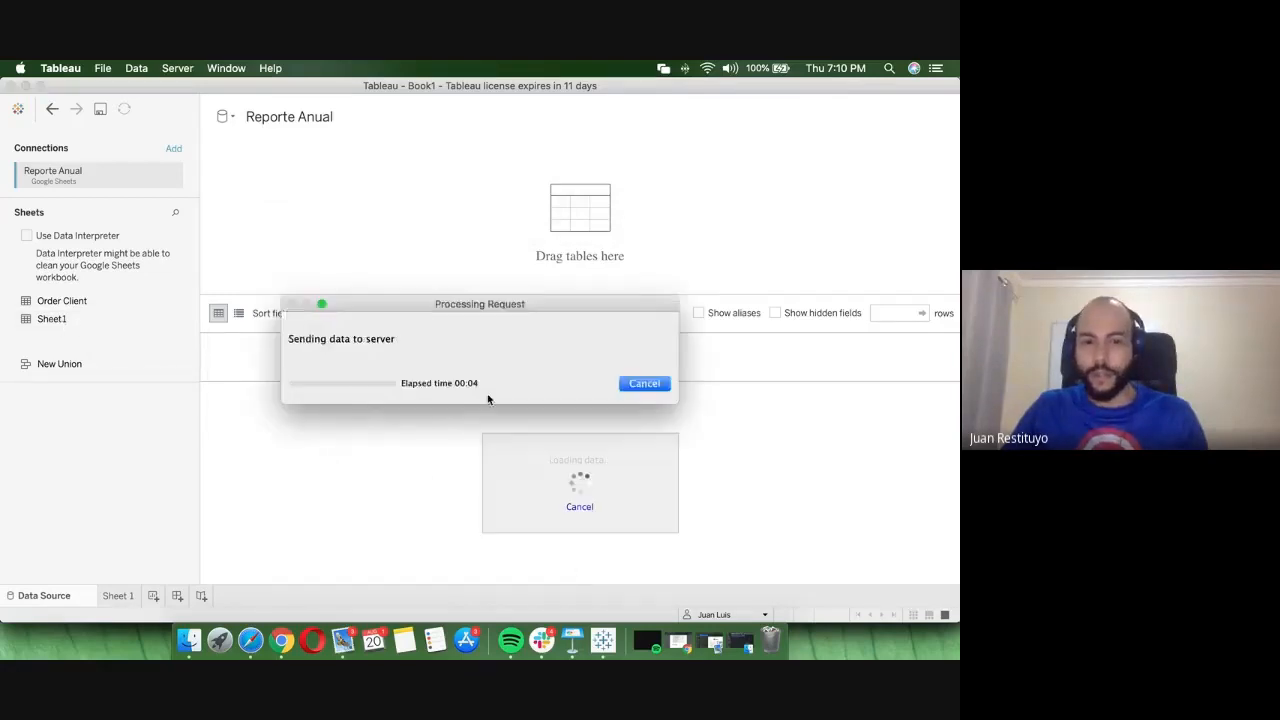
# - Switch to Chrome and bring up the Reporte Anual spreadsheet in Google Sheets in an enlarged window
pyautogui.press('super+Tab')
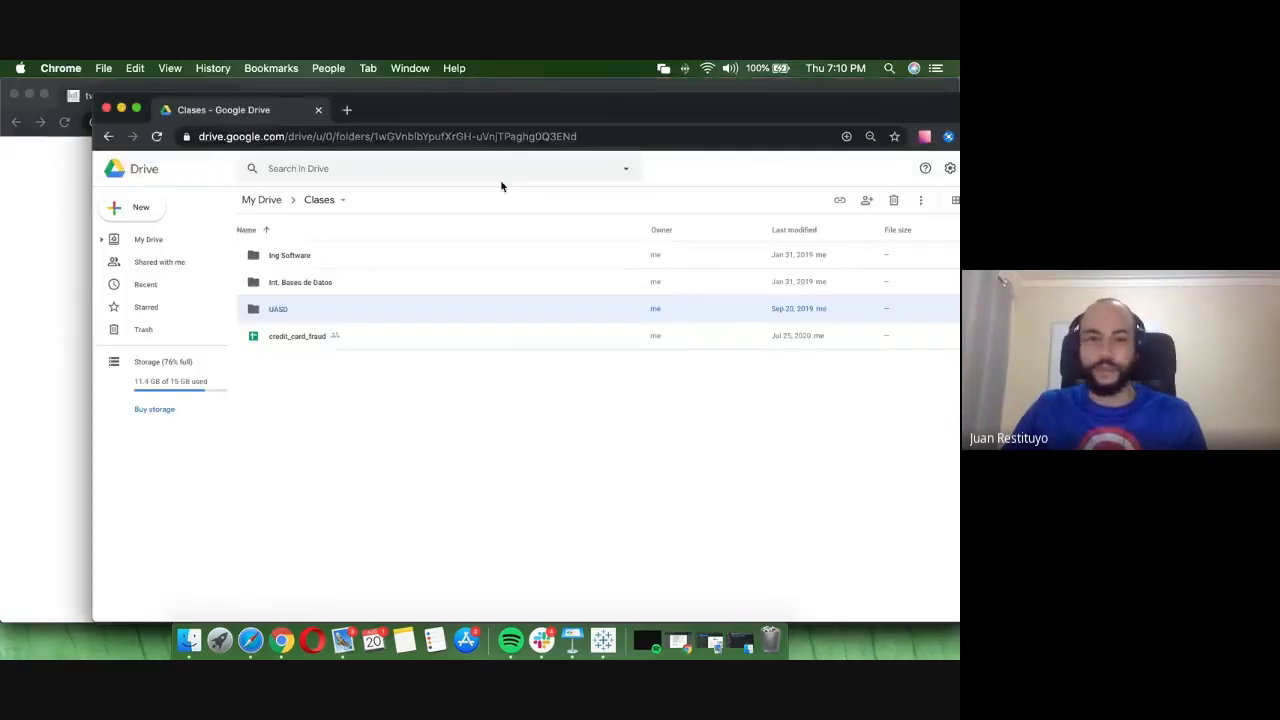
pyautogui.moveTo(517, 98); pyautogui.dragTo(959, 110)
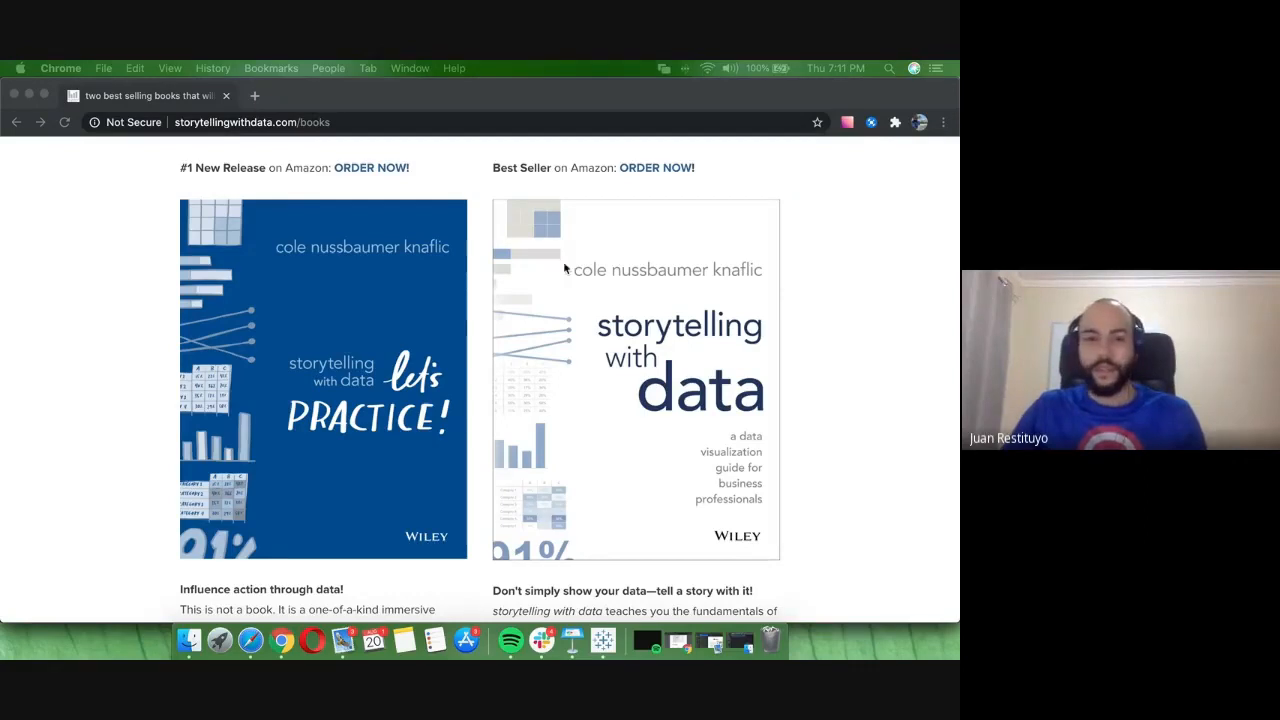
pyautogui.click(603, 641)
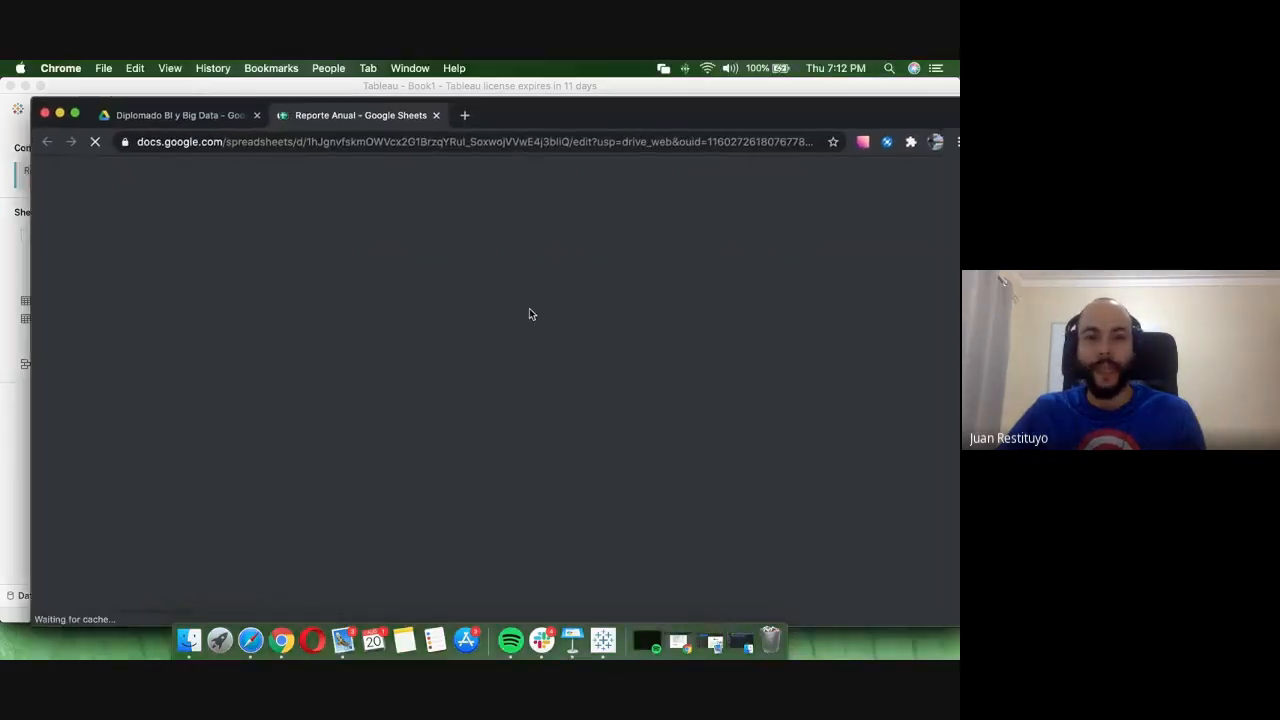
pyautogui.doubleClick(625, 120)
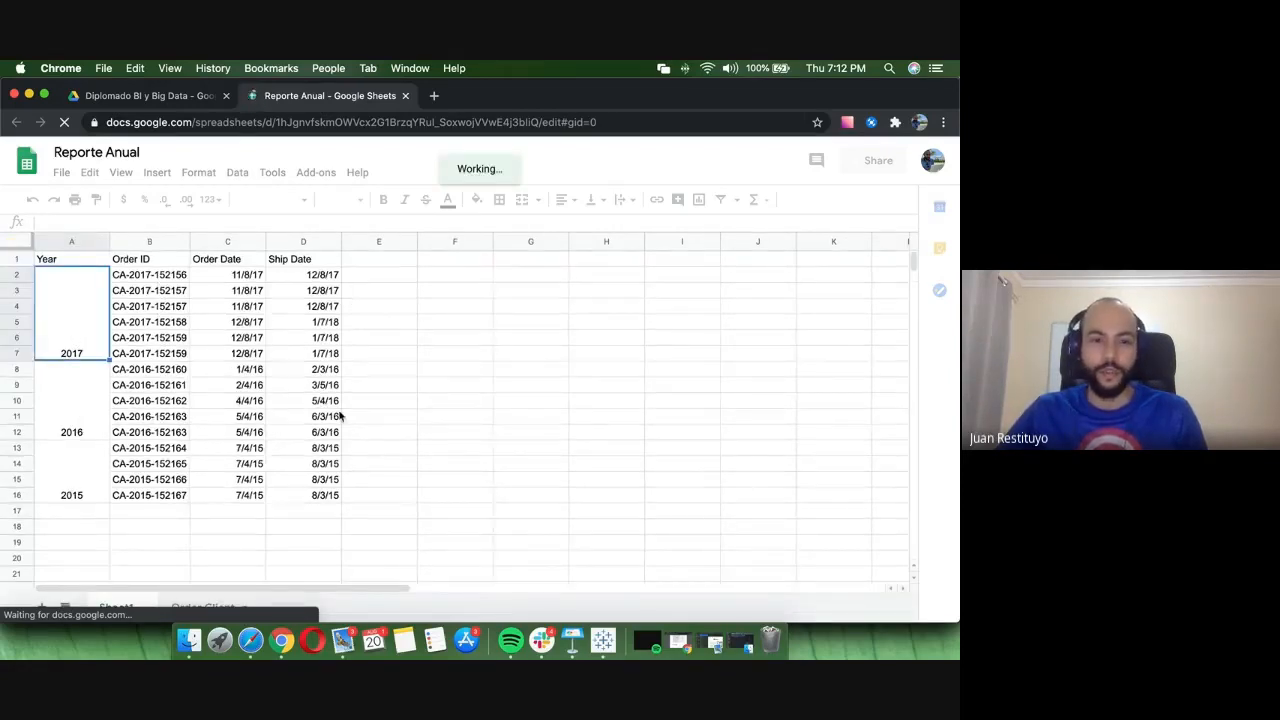
# - Examine the merged Year cells in Sheet1 and the order ID and customer name pairs in the Order Client sheet
pyautogui.click(63, 489)
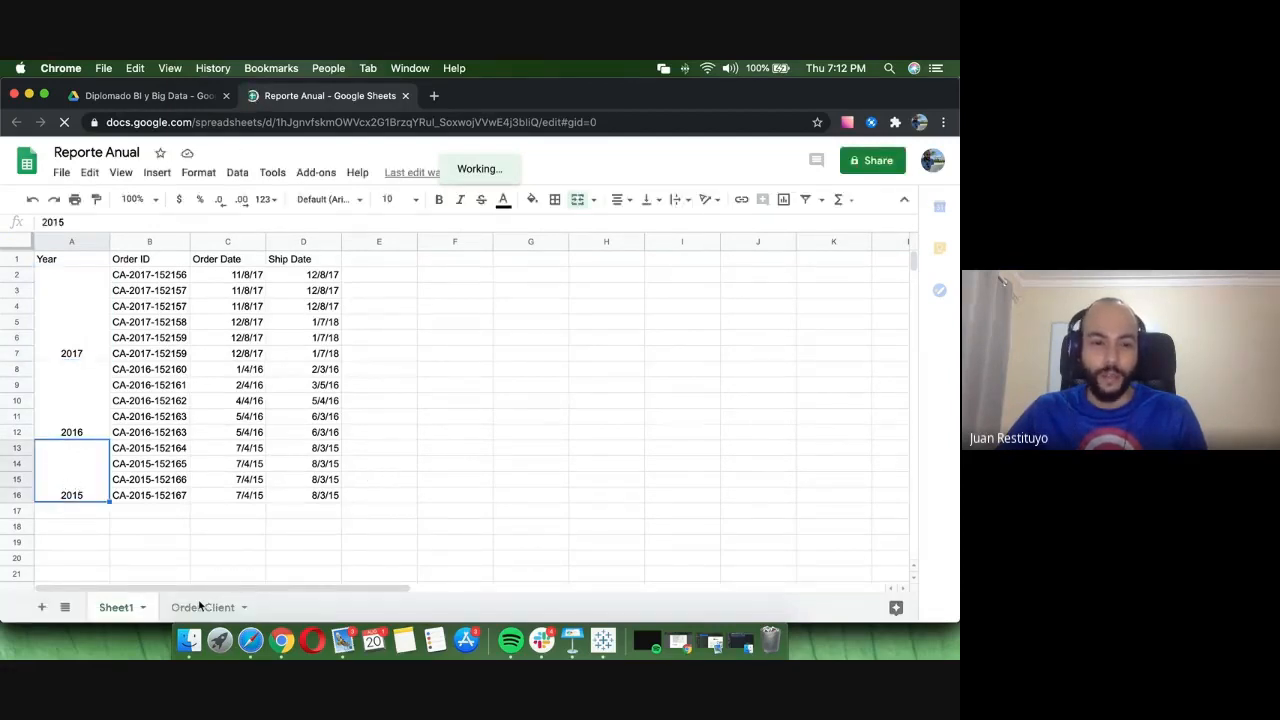
pyautogui.click(194, 608)
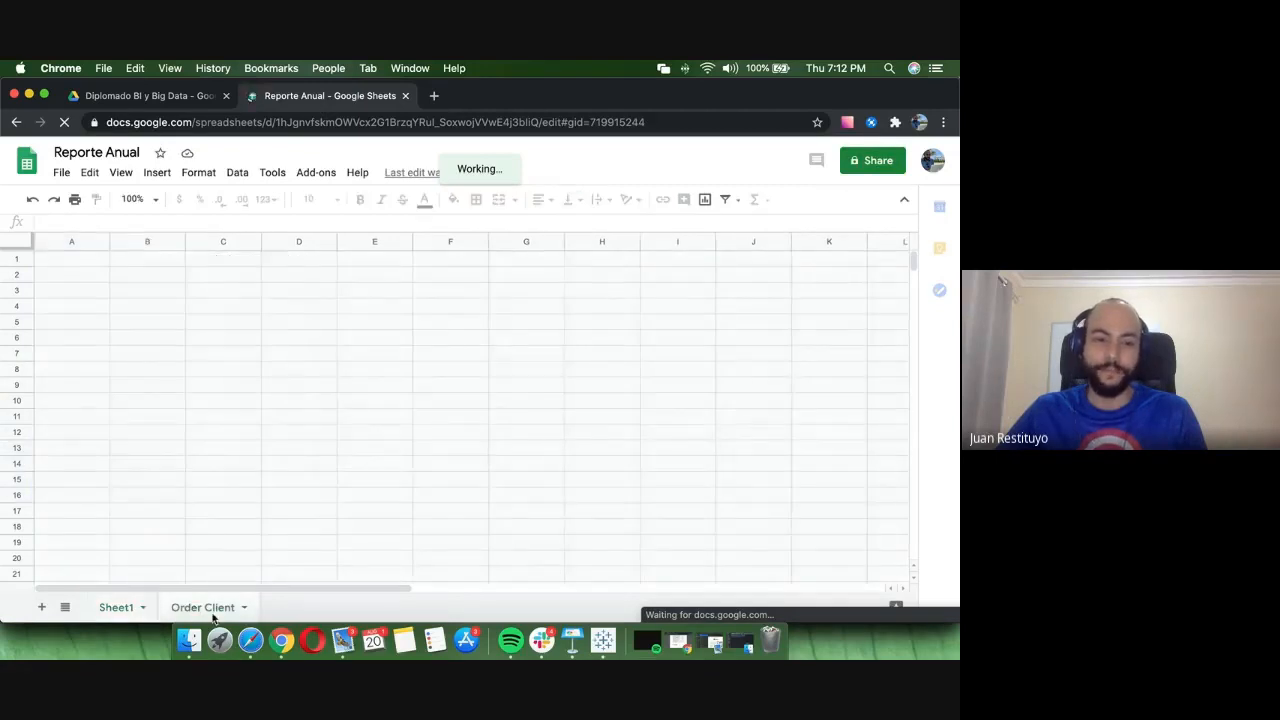
pyautogui.click(103, 280)
pyautogui.click(187, 280)
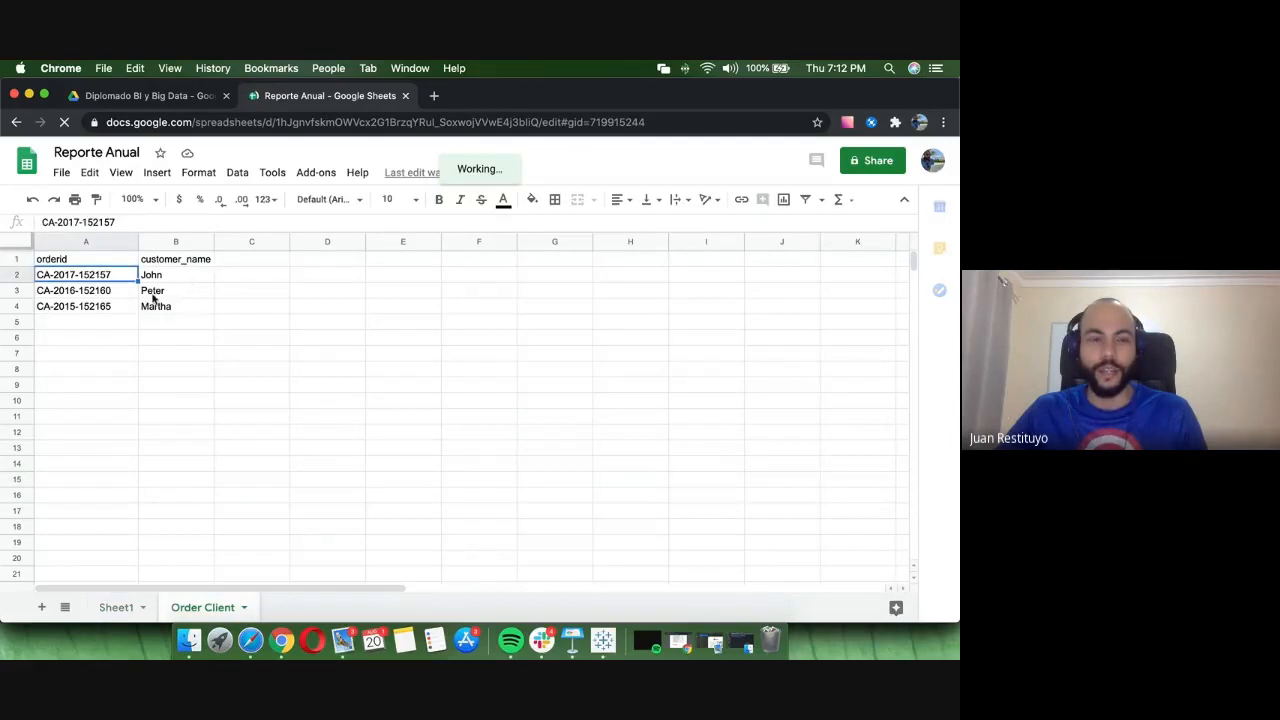
pyautogui.click(99, 296)
pyautogui.click(160, 292)
pyautogui.click(100, 305)
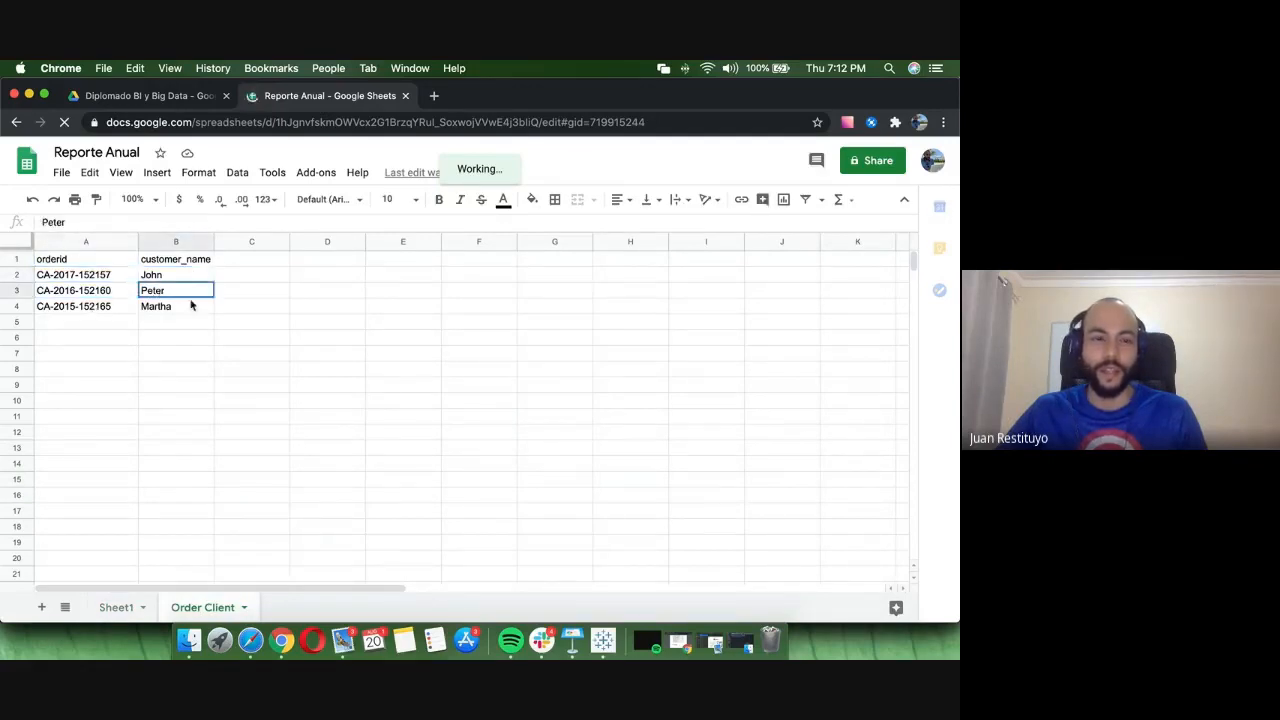
pyautogui.click(188, 303)
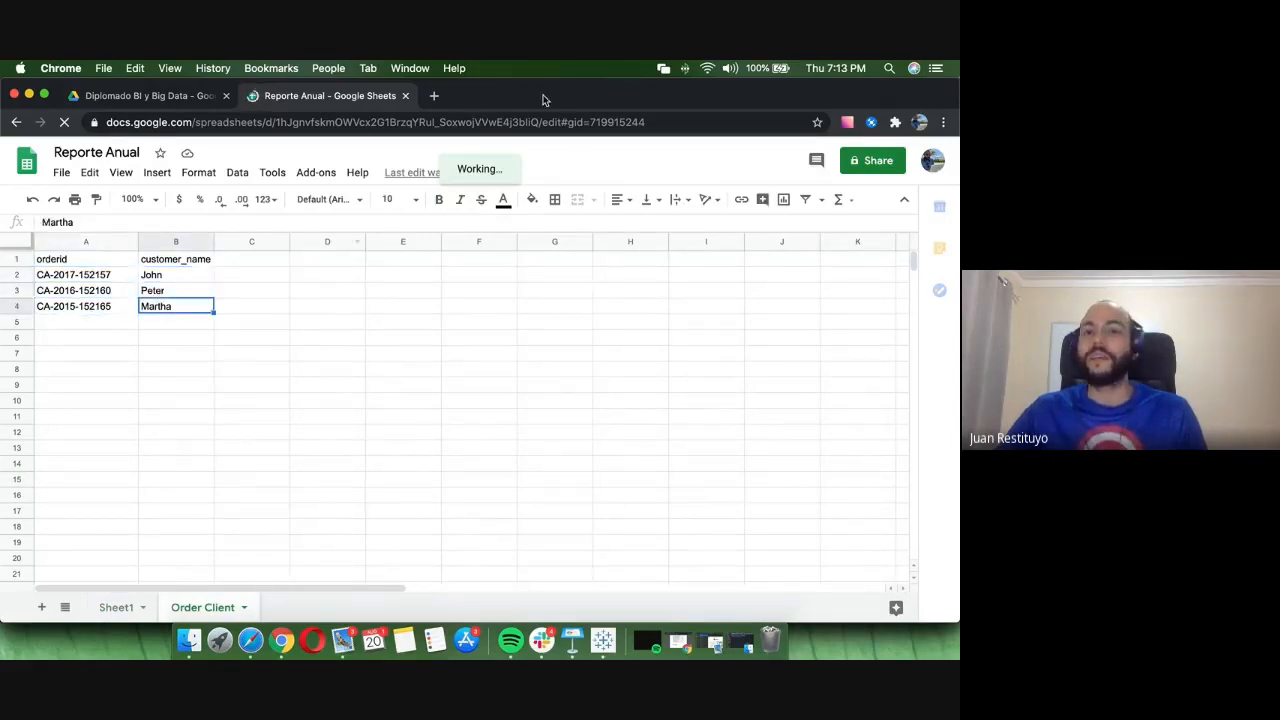
# - Switch back to Tableau and clean the Reporte Anual sheets with Data Interpreter
pyautogui.press('super+Tab')
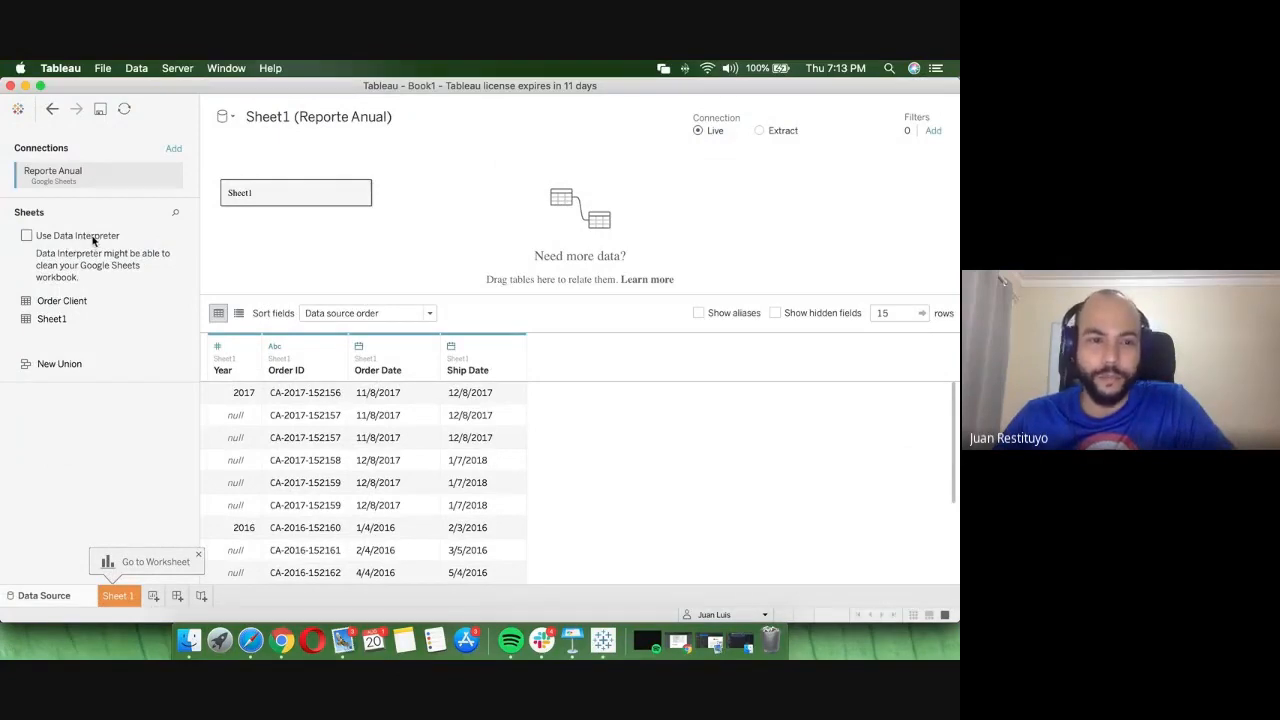
pyautogui.click(26, 236)
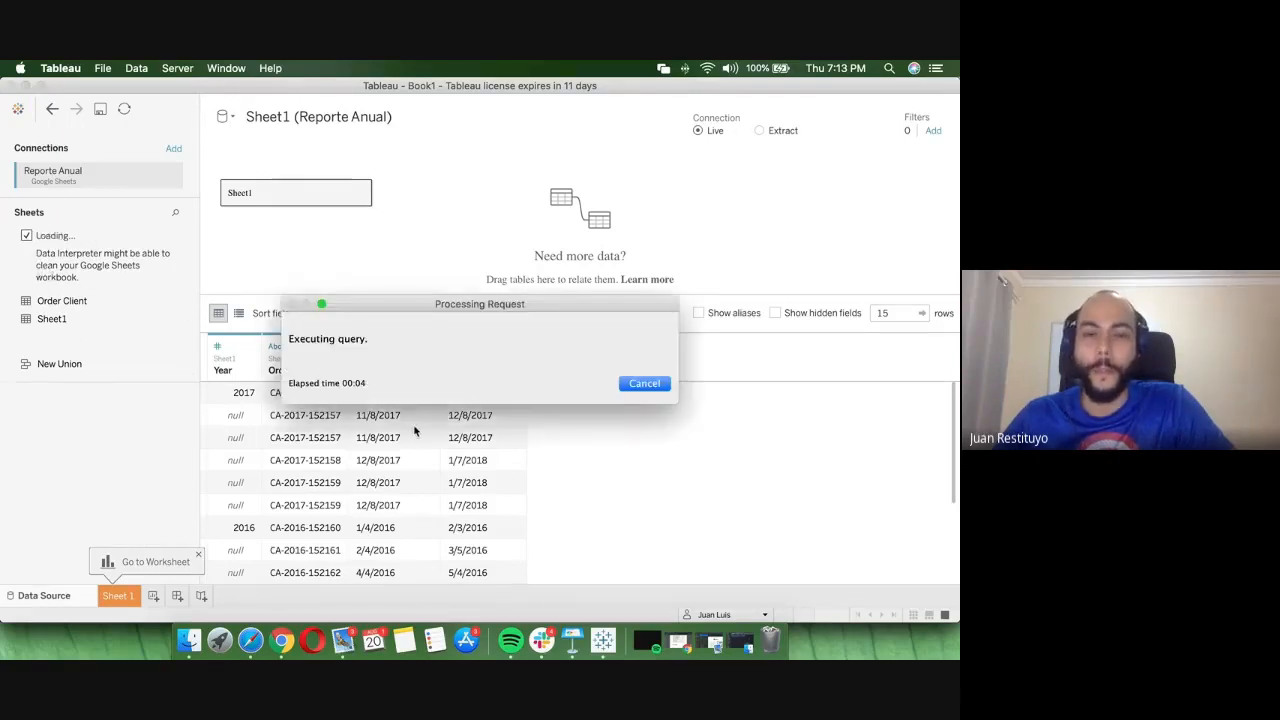
# - Switch to the Google Meet call in Safari and admit the waiting participant
pyautogui.click(249, 639)
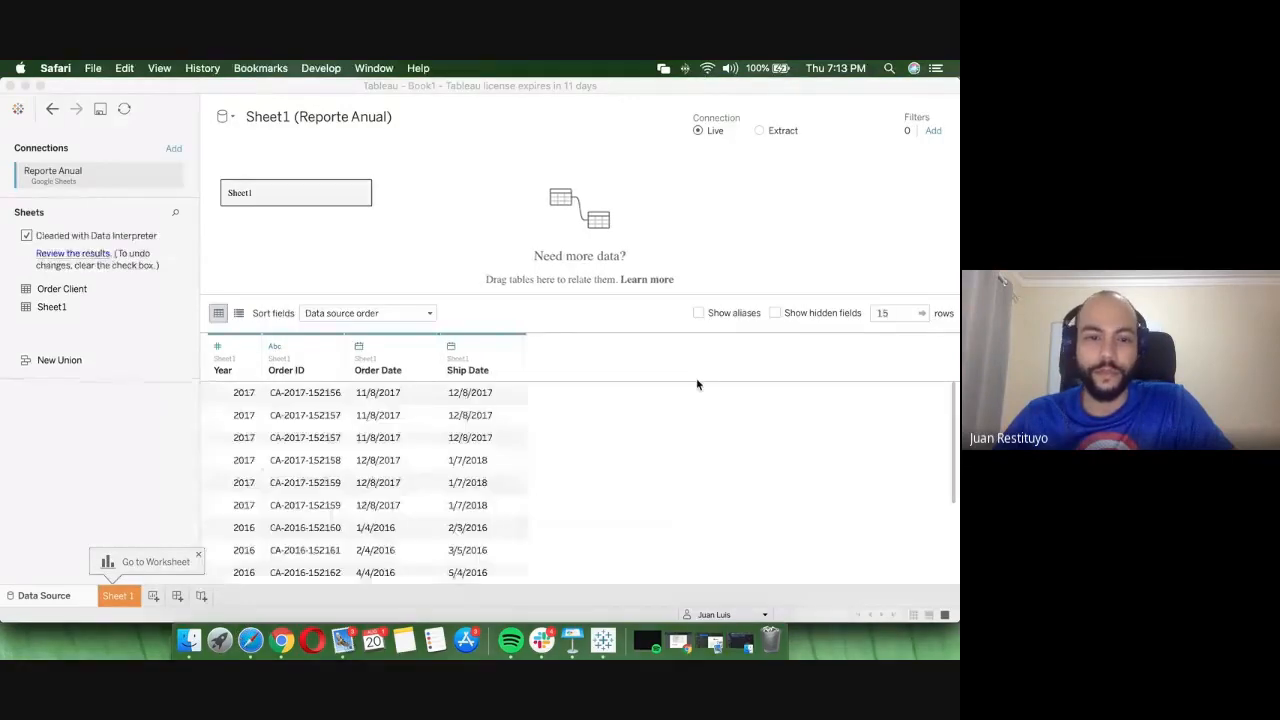
pyautogui.click(250, 640)
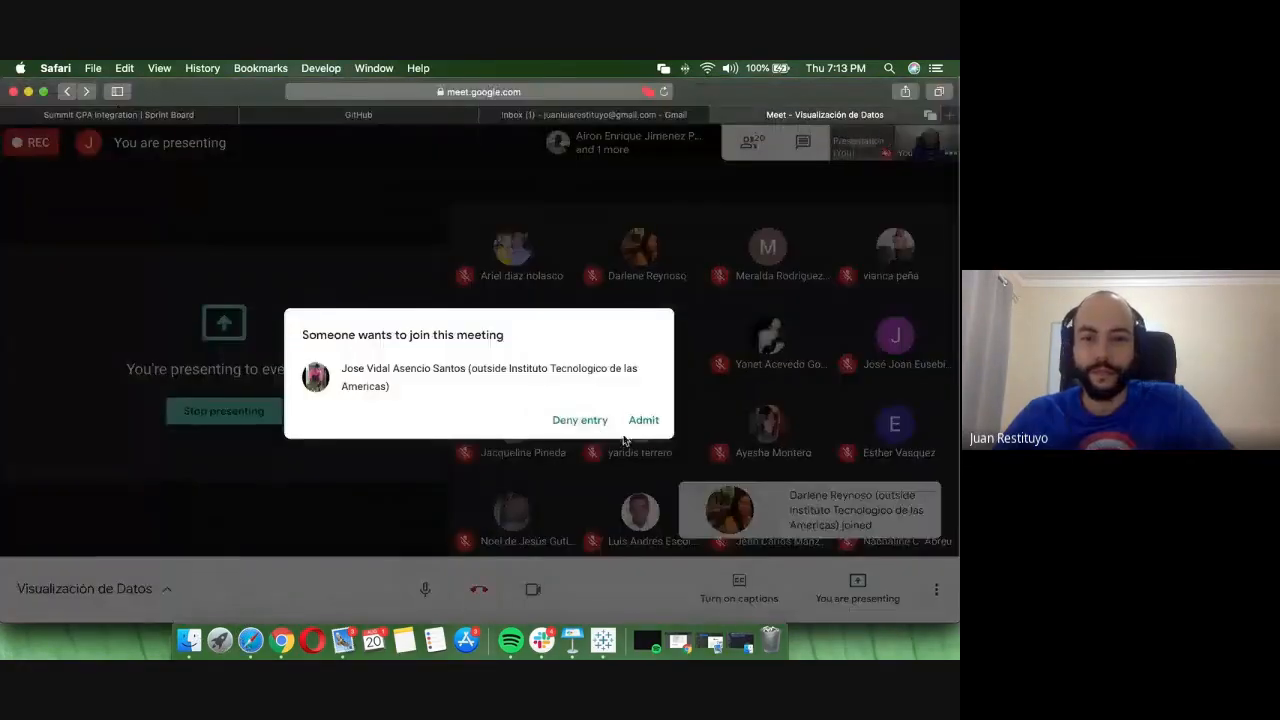
pyautogui.click(643, 420)
# - Leave the call window and review the Data Interpreter results in Numbers, reading the key's entries for column headers and data values
pyautogui.press('super+Tab')
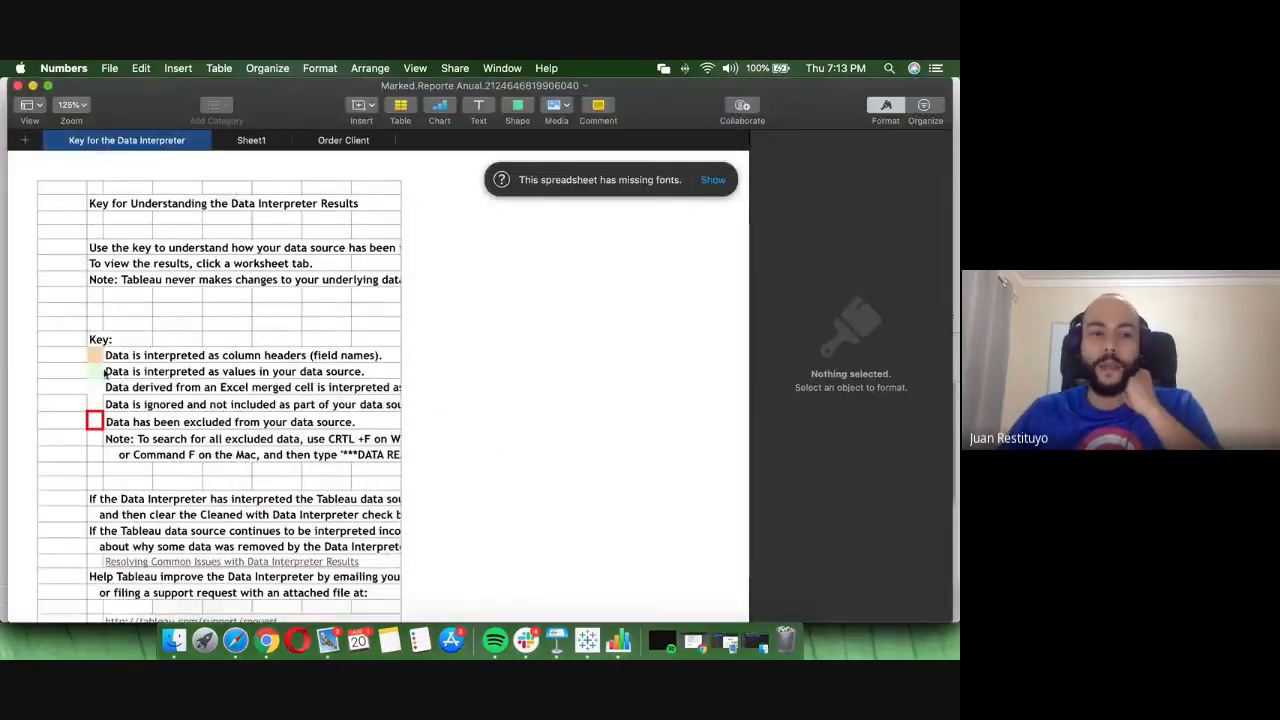
pyautogui.click(172, 520)
pyautogui.click(95, 356)
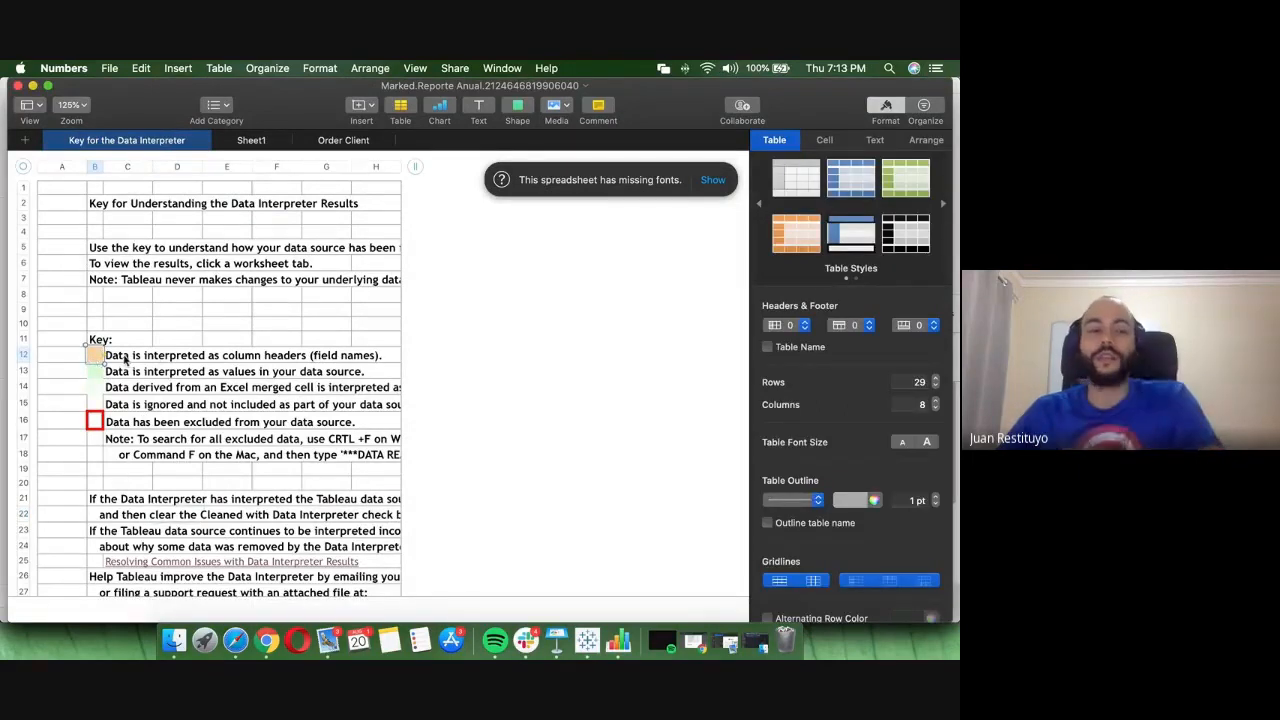
pyautogui.click(235, 357)
pyautogui.click(130, 355)
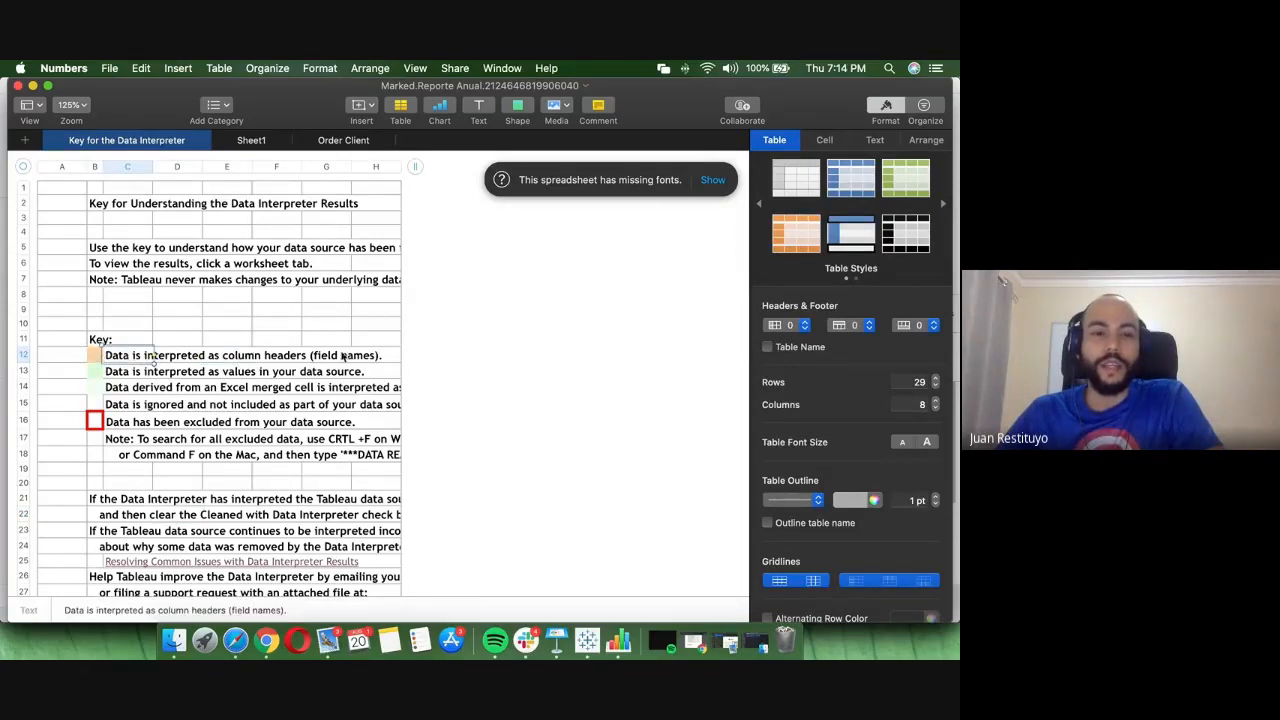
pyautogui.click(299, 358)
pyautogui.click(358, 357)
pyautogui.click(338, 357)
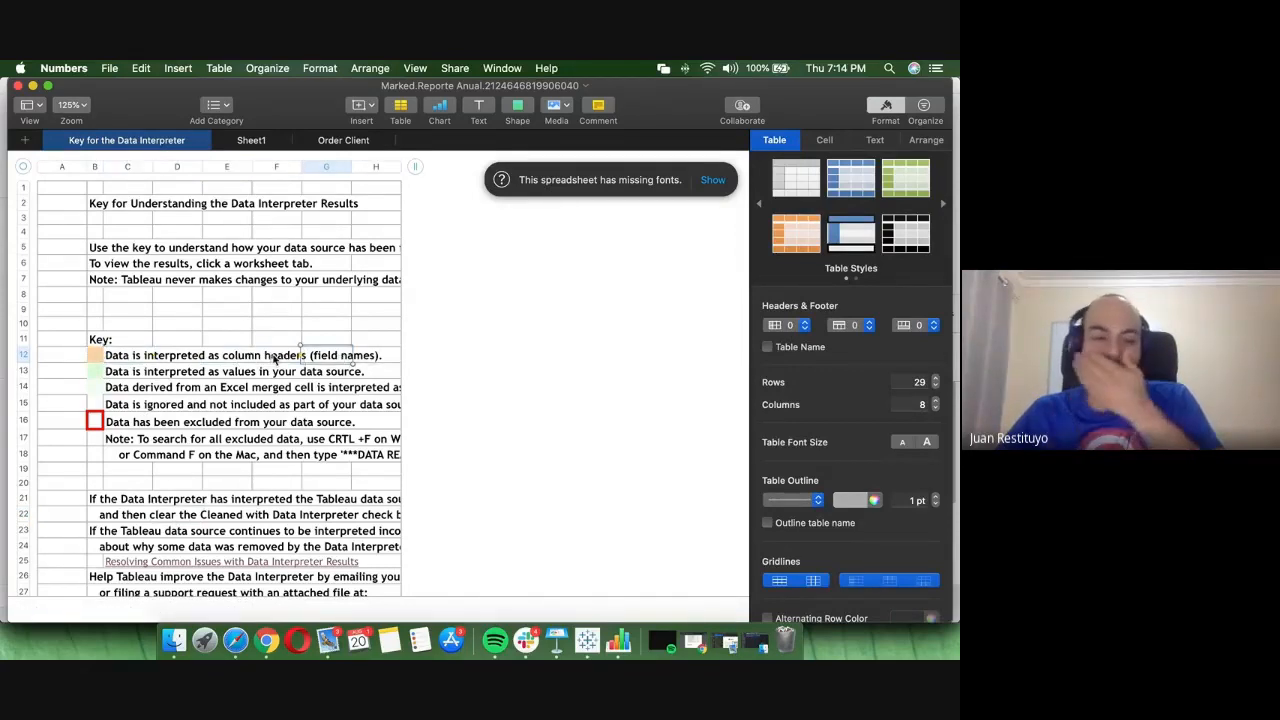
pyautogui.click(118, 373)
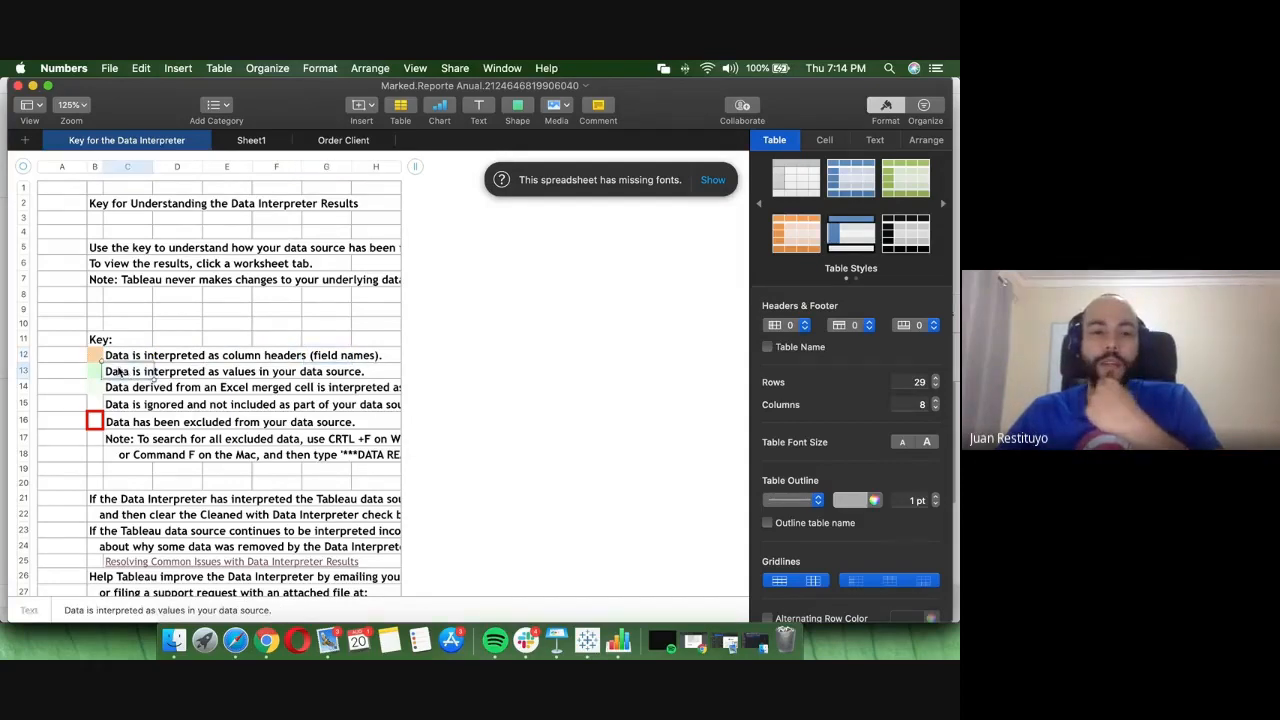
pyautogui.click(212, 373)
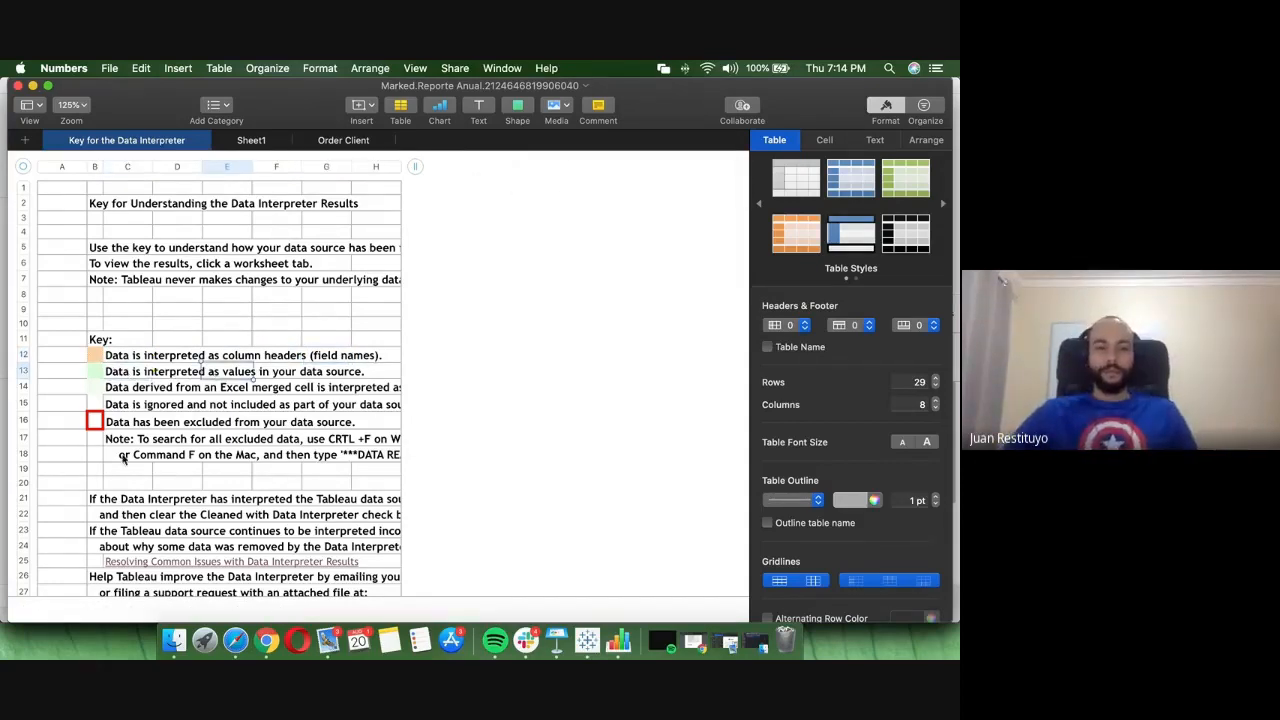
# - Read the Data Interpreter key's entries for Excel merged cells, ignored data and excluded data
pyautogui.click(125, 395)
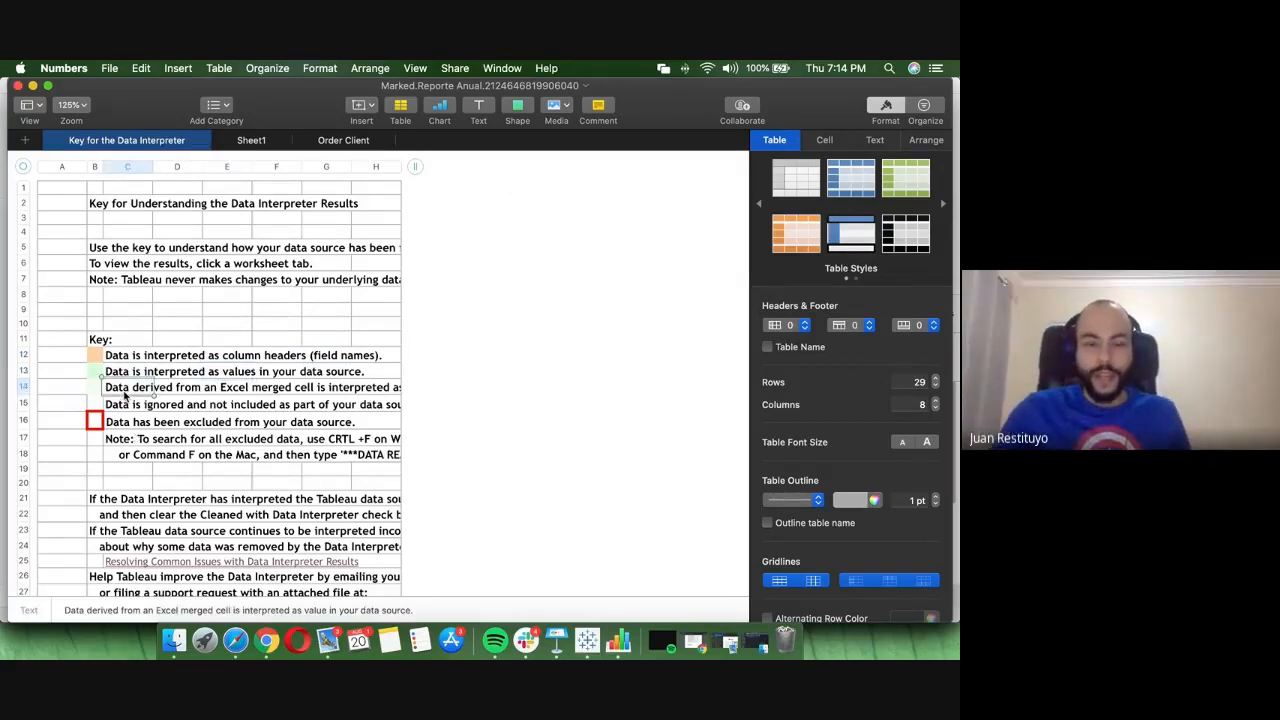
pyautogui.click(184, 396)
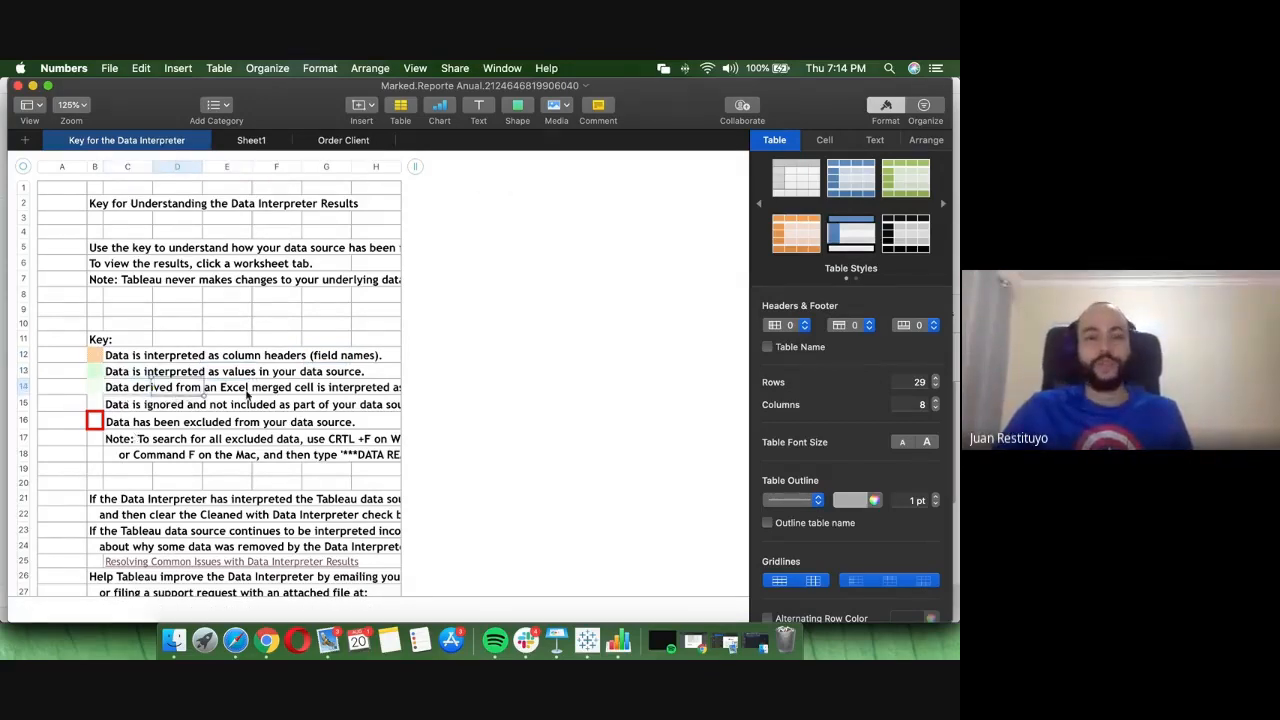
pyautogui.click(273, 393)
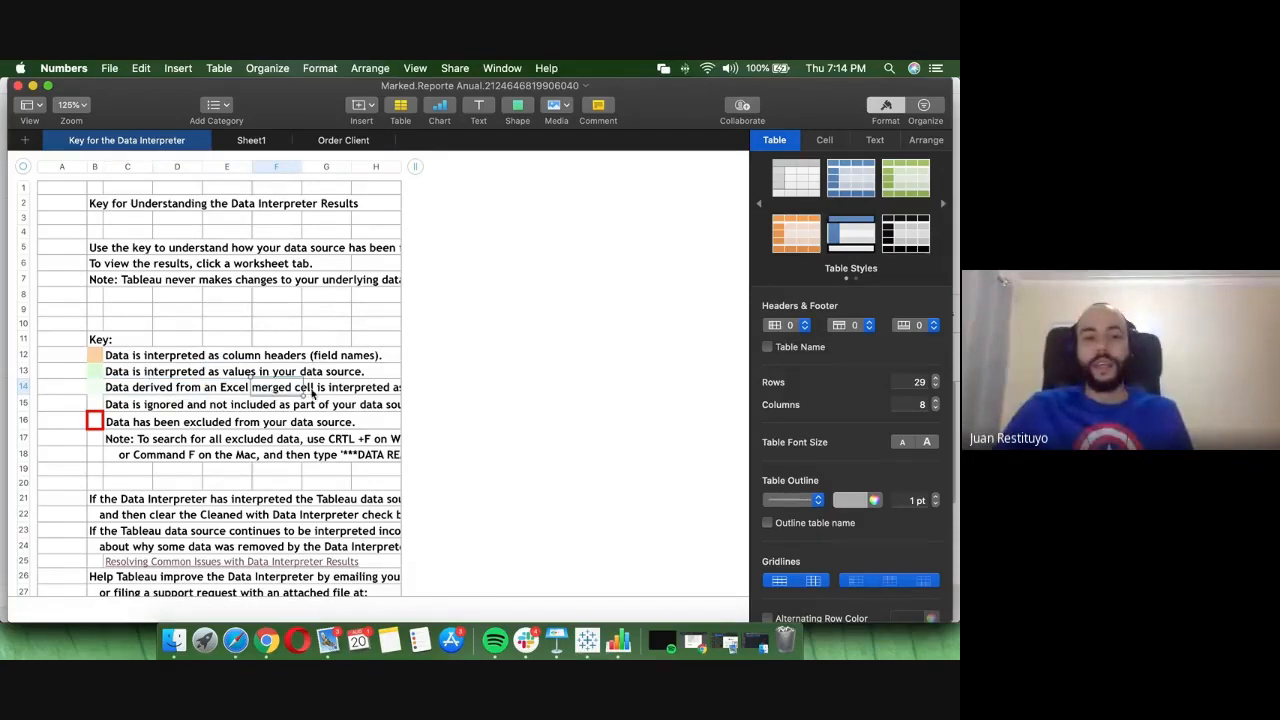
pyautogui.click(392, 389)
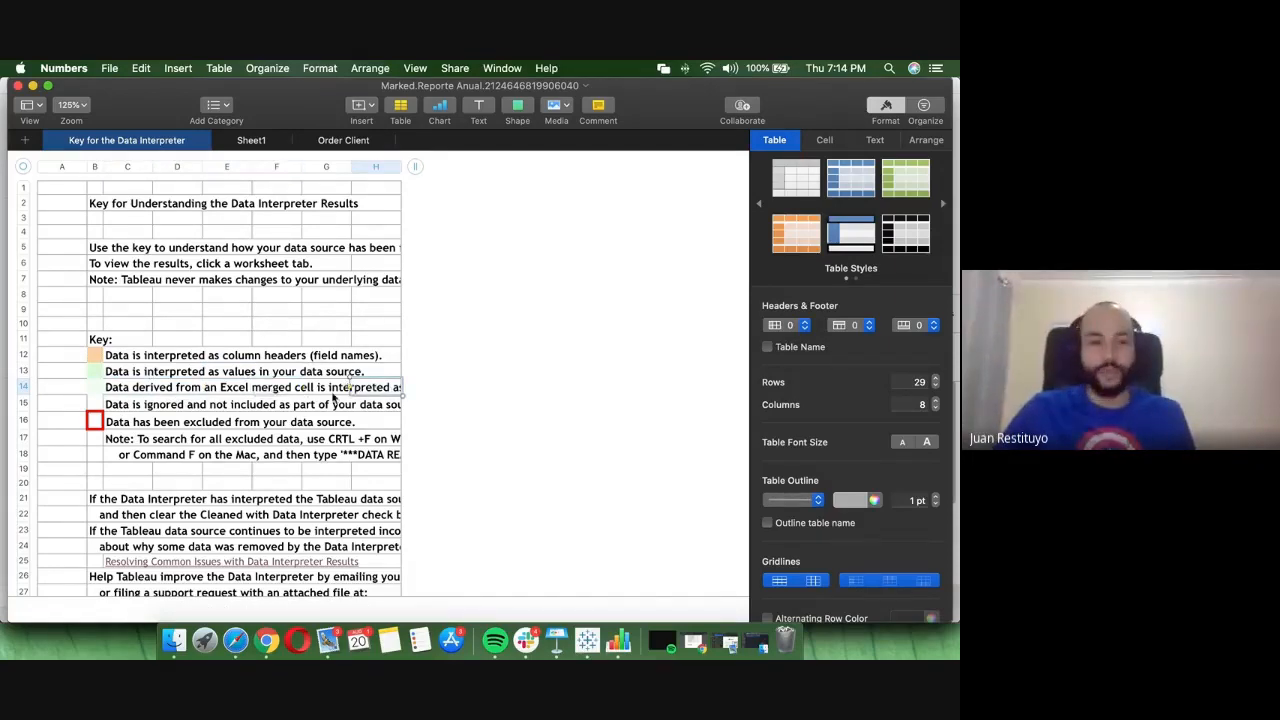
pyautogui.click(115, 405)
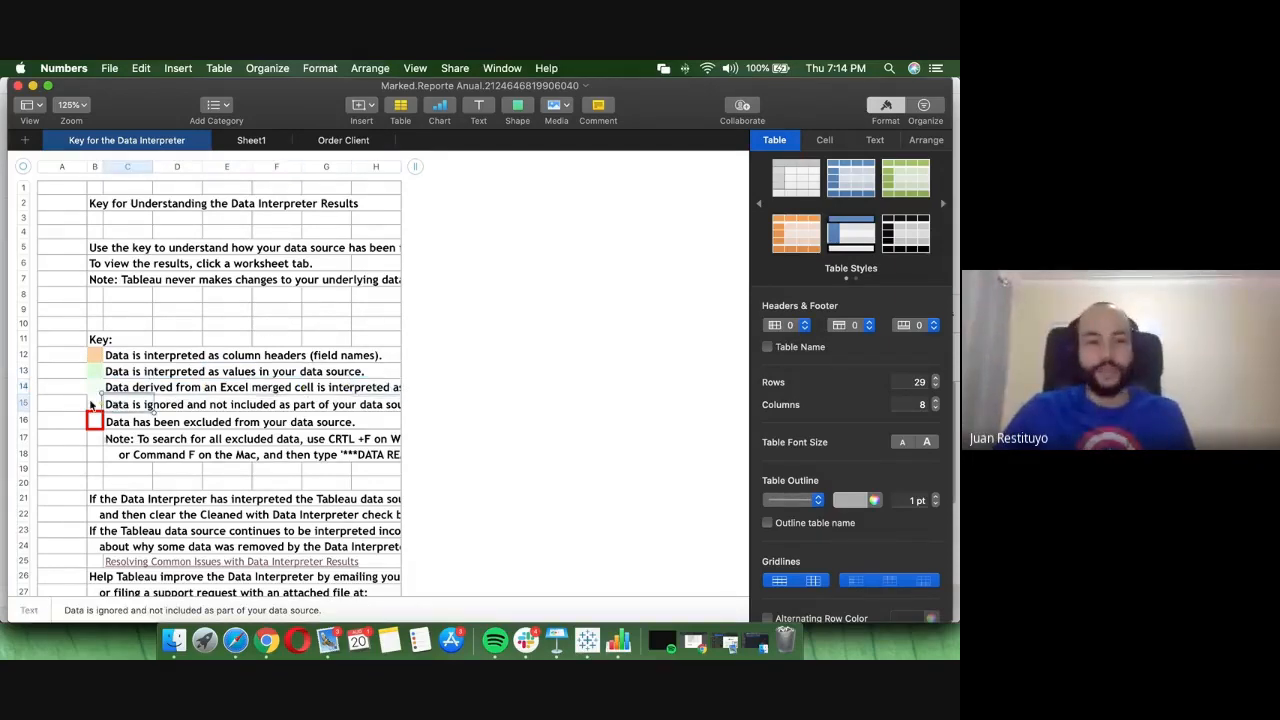
pyautogui.click(207, 405)
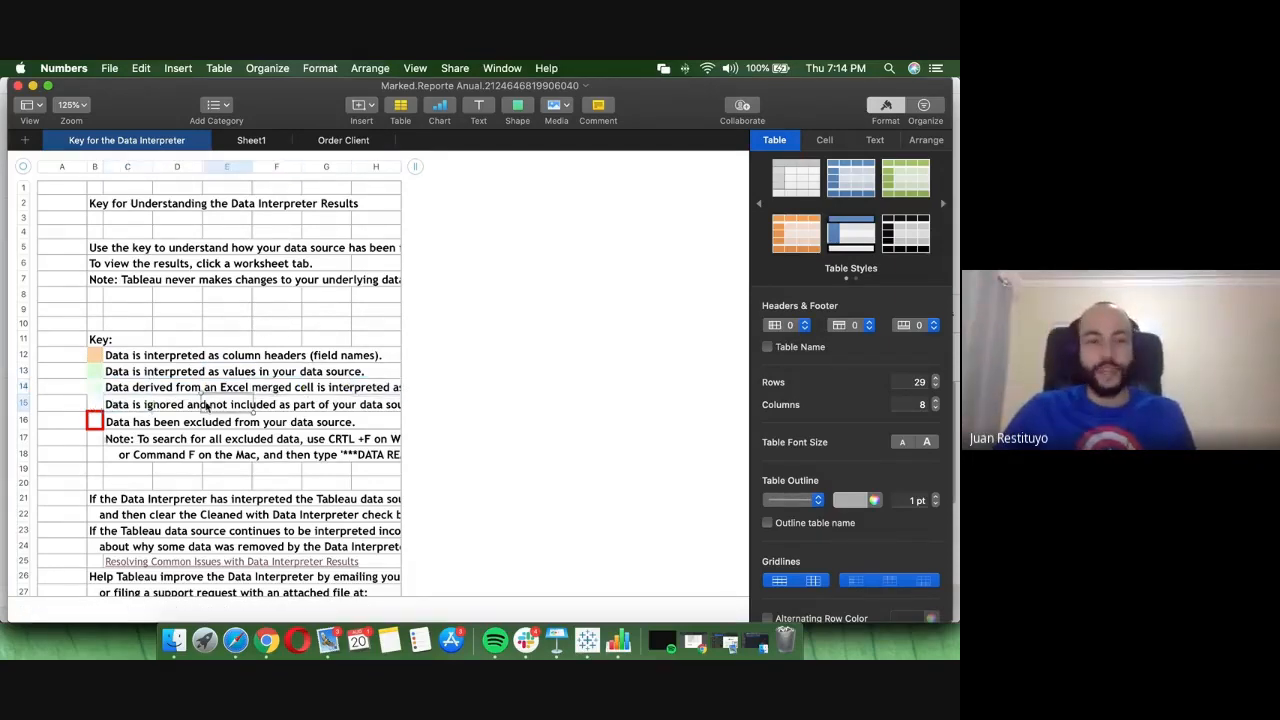
pyautogui.click(96, 421)
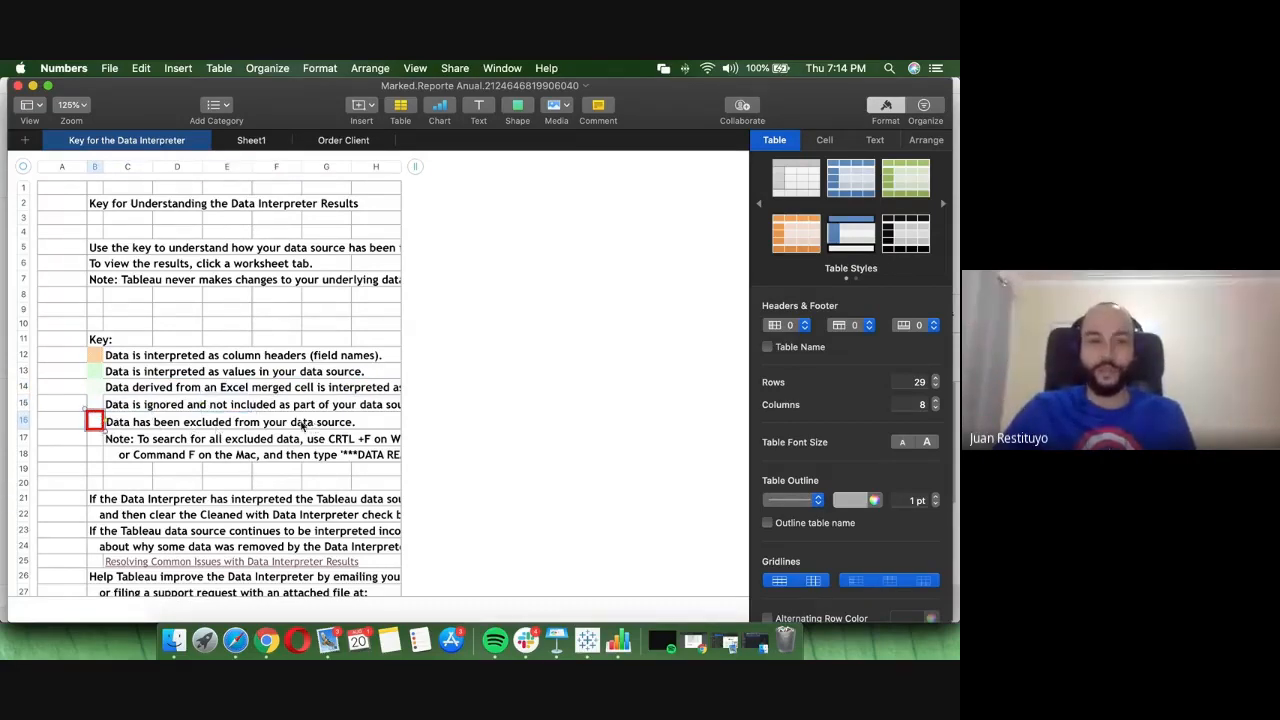
# - Examine how Data Interpreter marked the column headers and Year values in Sheet1 of the results file
pyautogui.click(265, 142)
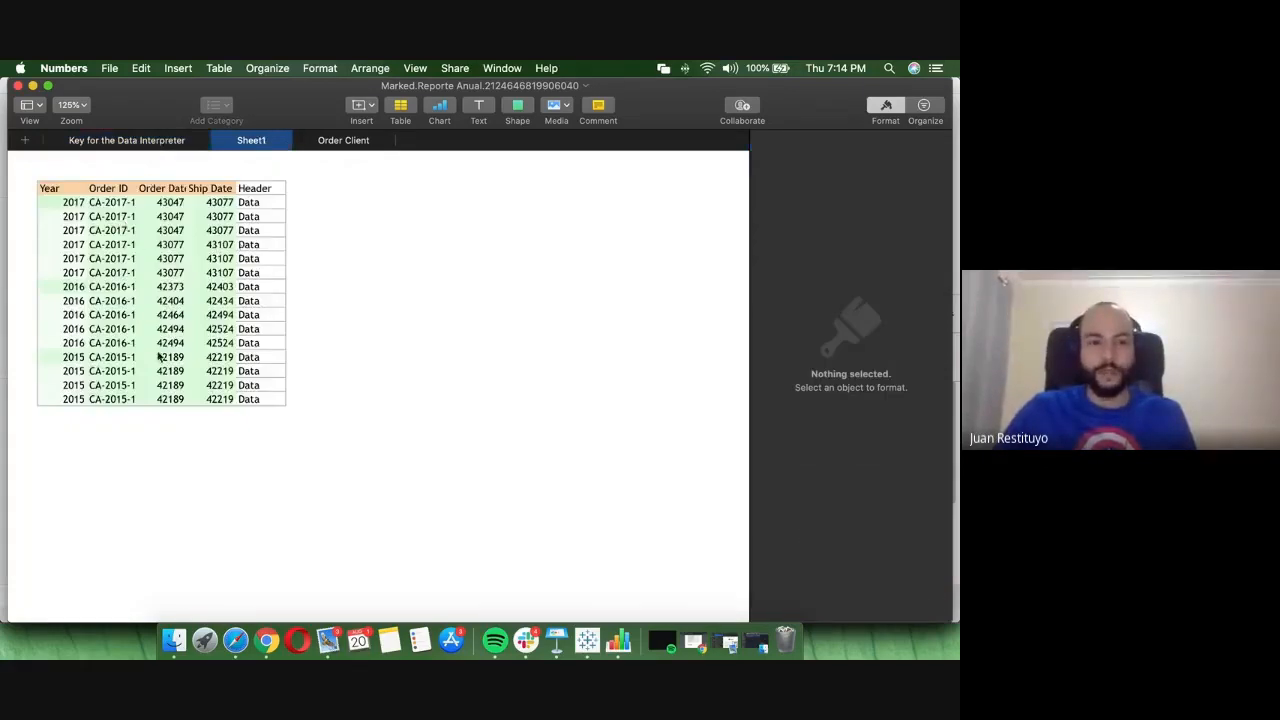
pyautogui.click(104, 190)
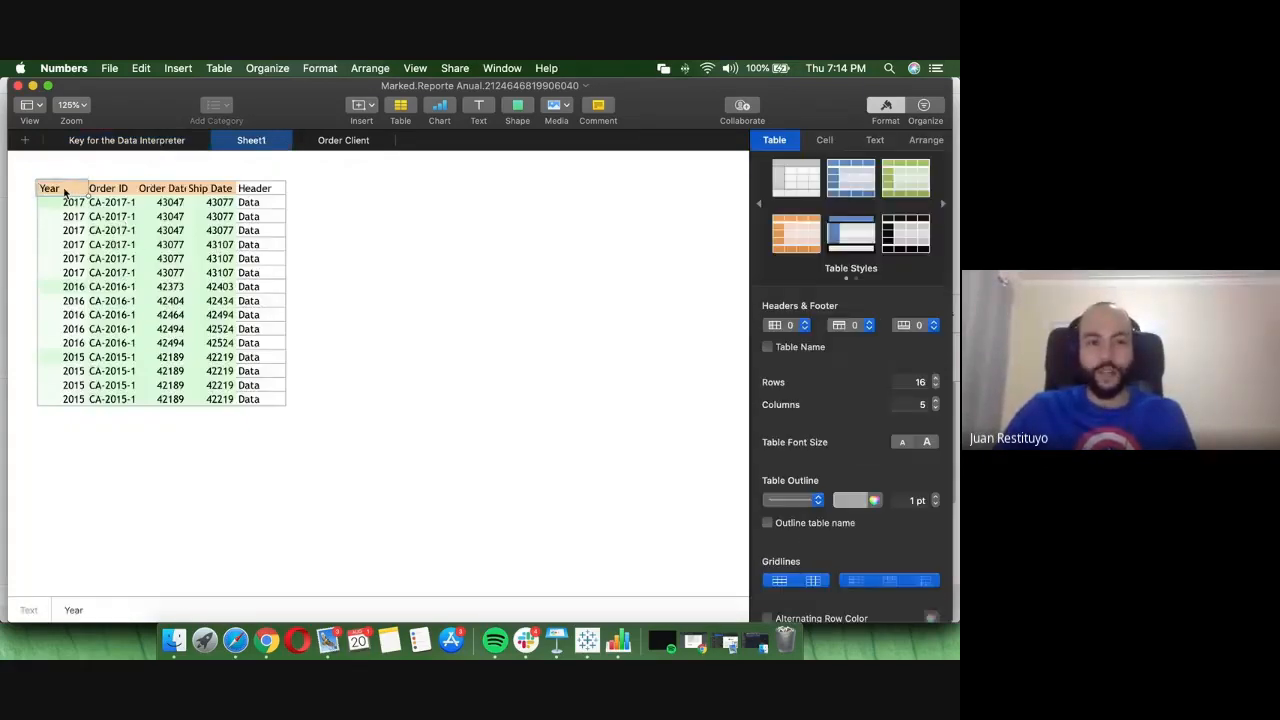
pyautogui.click(171, 193)
pyautogui.click(224, 192)
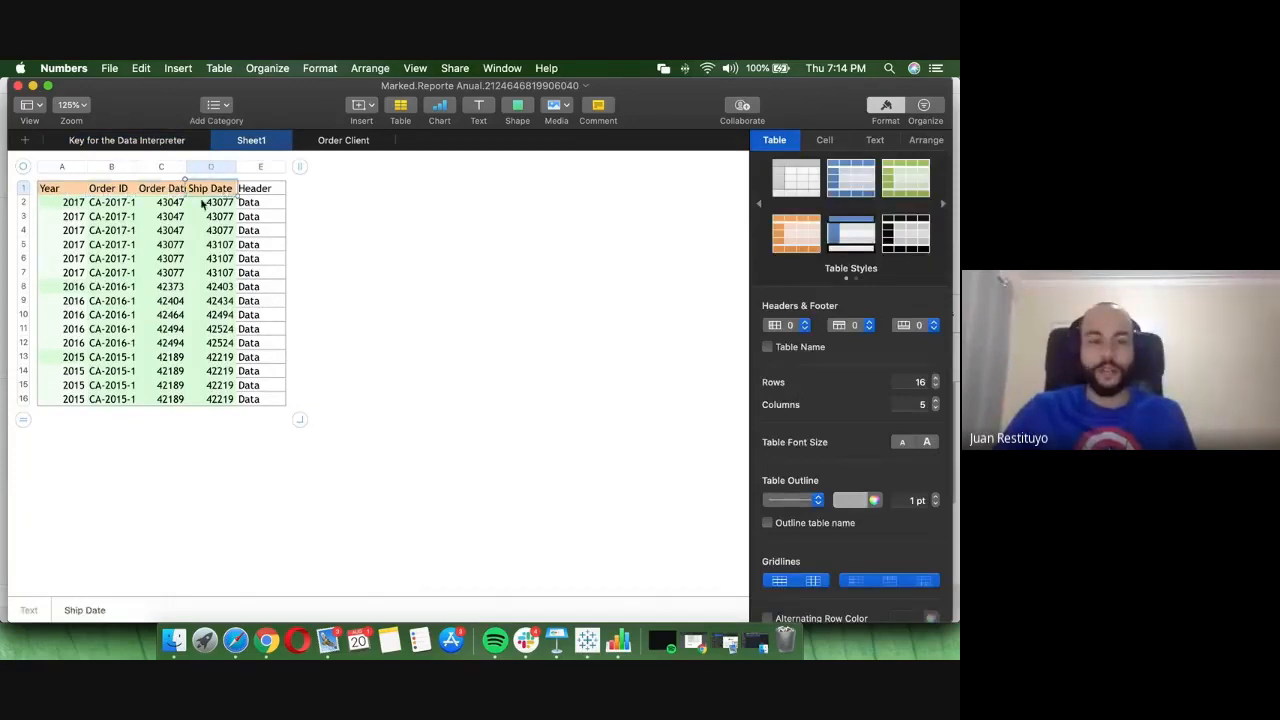
pyautogui.click(72, 216)
pyautogui.moveTo(69, 303); pyautogui.dragTo(64, 343)
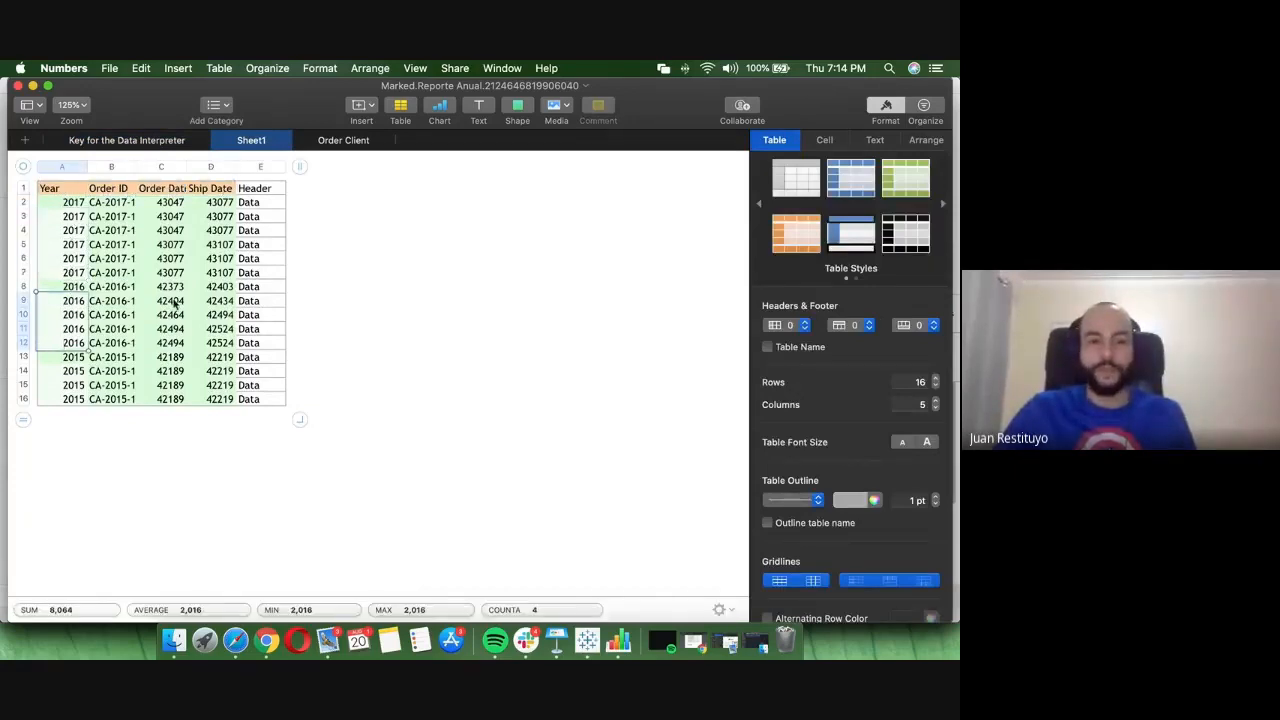
# - Check the Order Client results and the Header column in Sheet1, and close the results file to return to Tableau
pyautogui.click(380, 141)
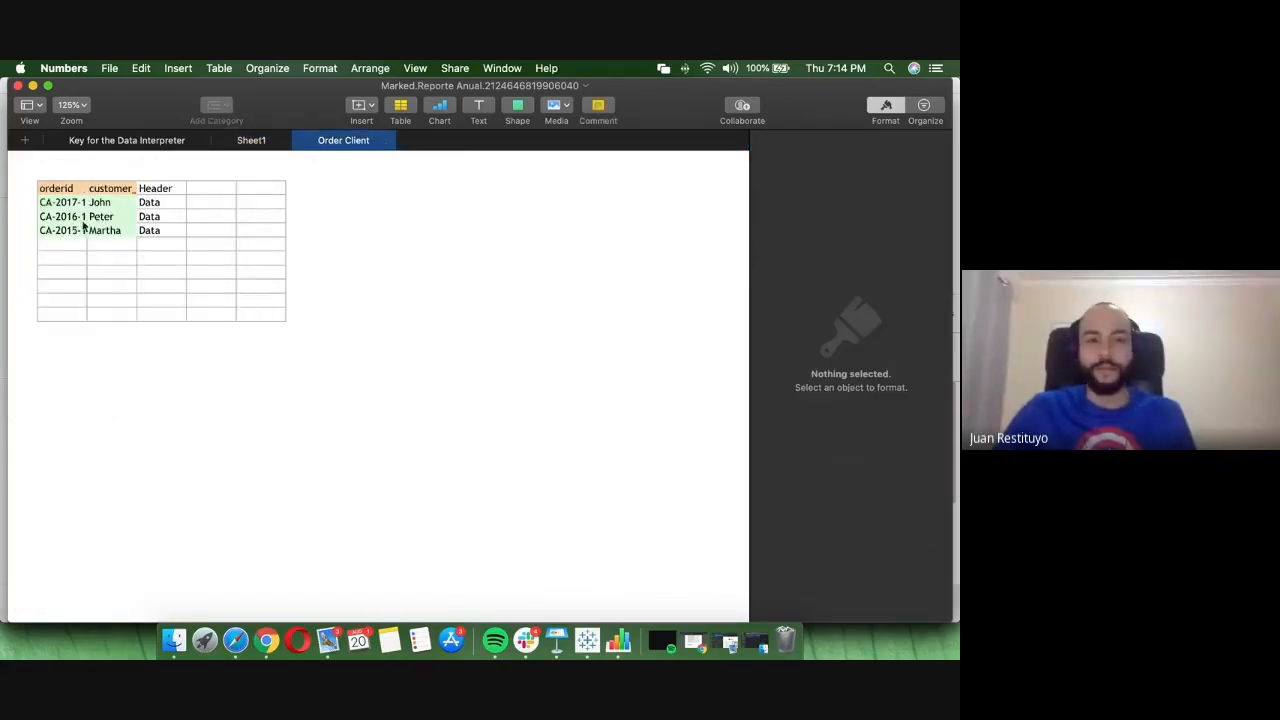
pyautogui.click(240, 140)
pyautogui.click(258, 190)
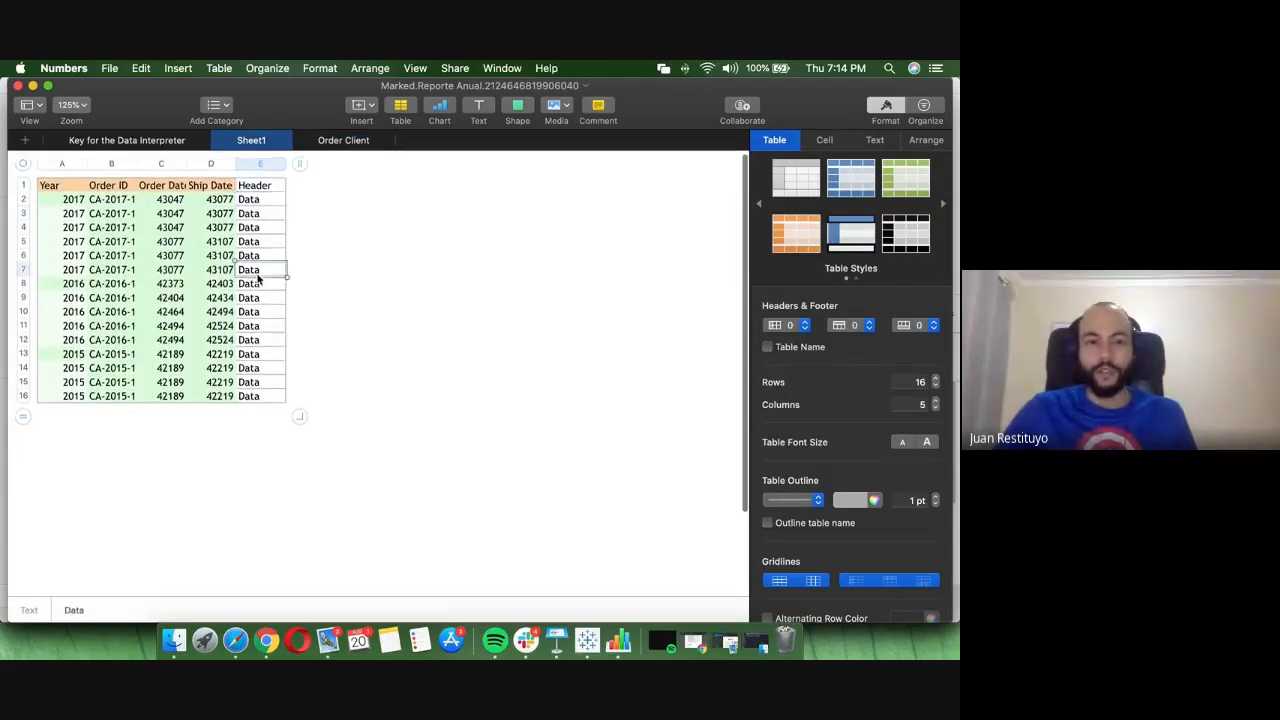
pyautogui.click(451, 357)
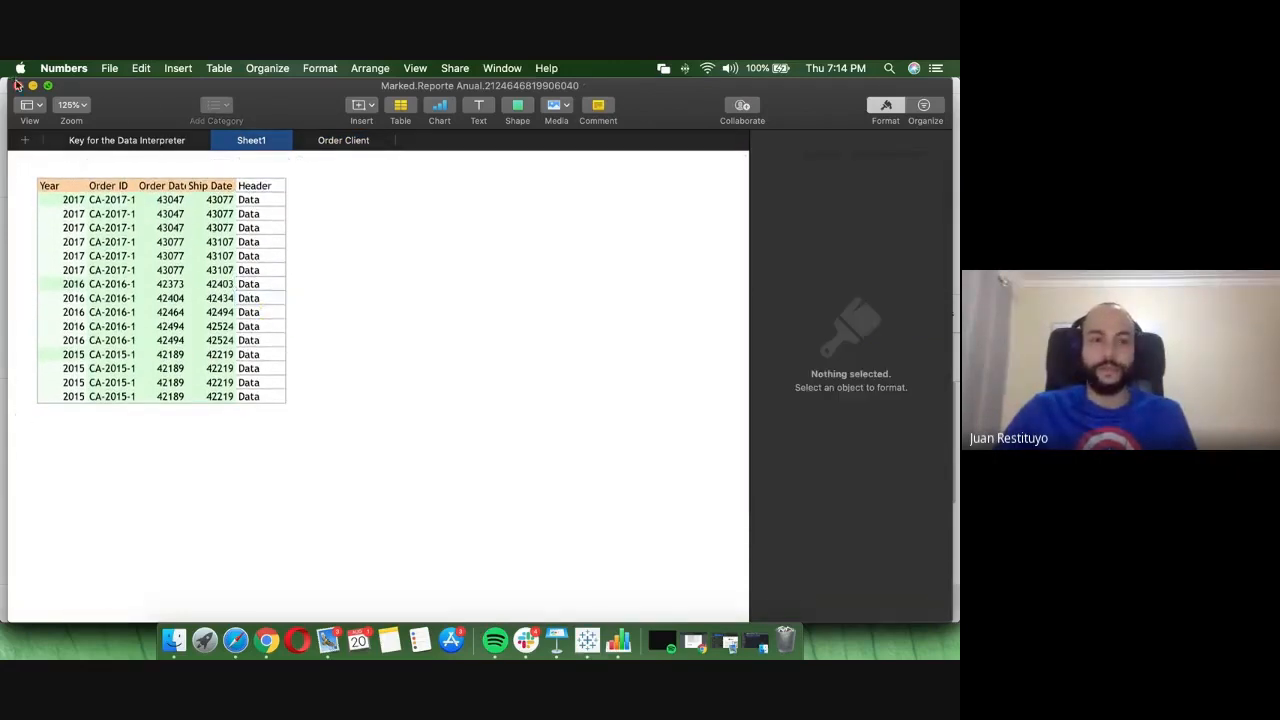
pyautogui.click(17, 85)
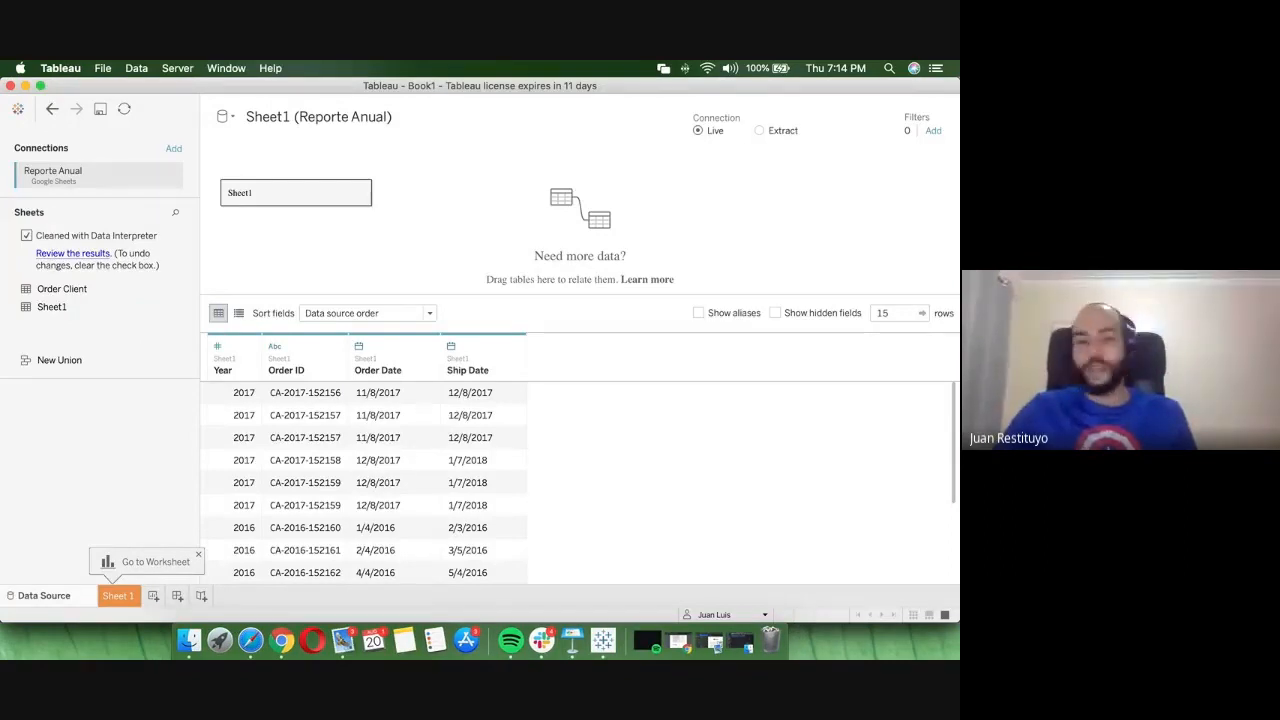
pyautogui.scroll(-1, 594, 500)
pyautogui.click(572, 640)
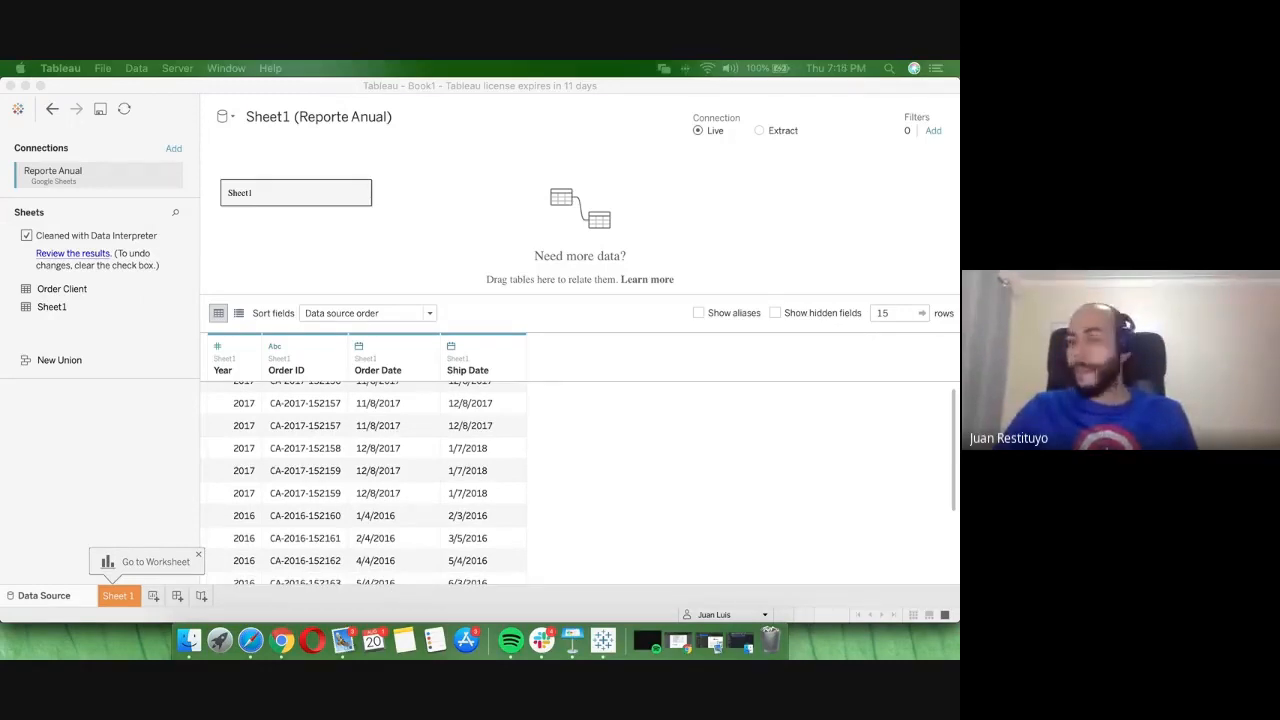
pyautogui.click(571, 423)
pyautogui.scroll(1, 540, 415)
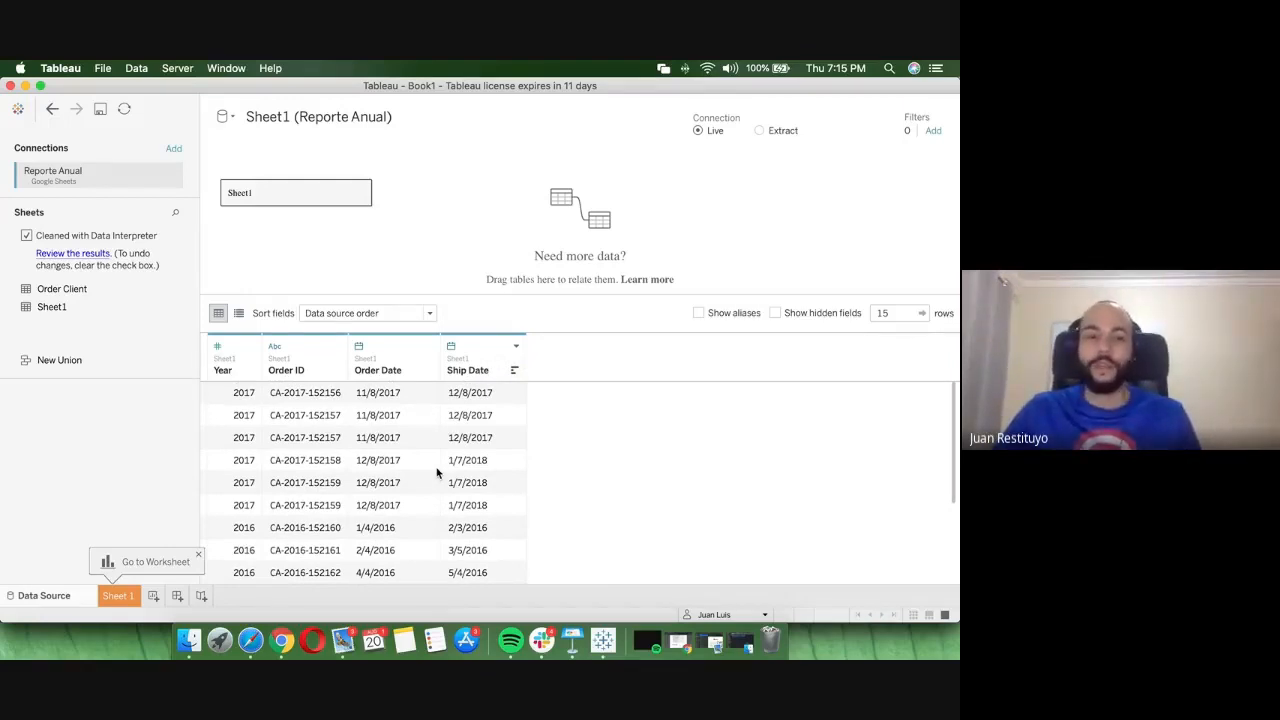
# - Open the calculated field editor from the Ship Date column
pyautogui.rightClick(490, 350)
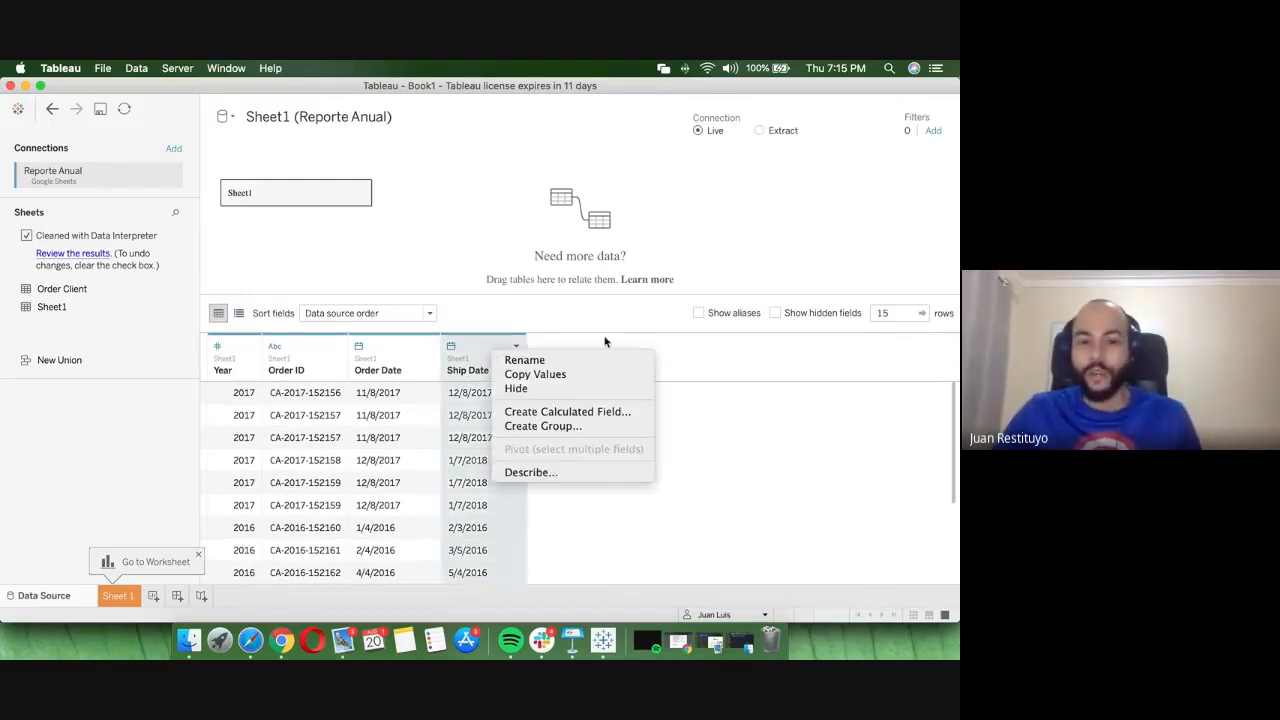
pyautogui.click(662, 343)
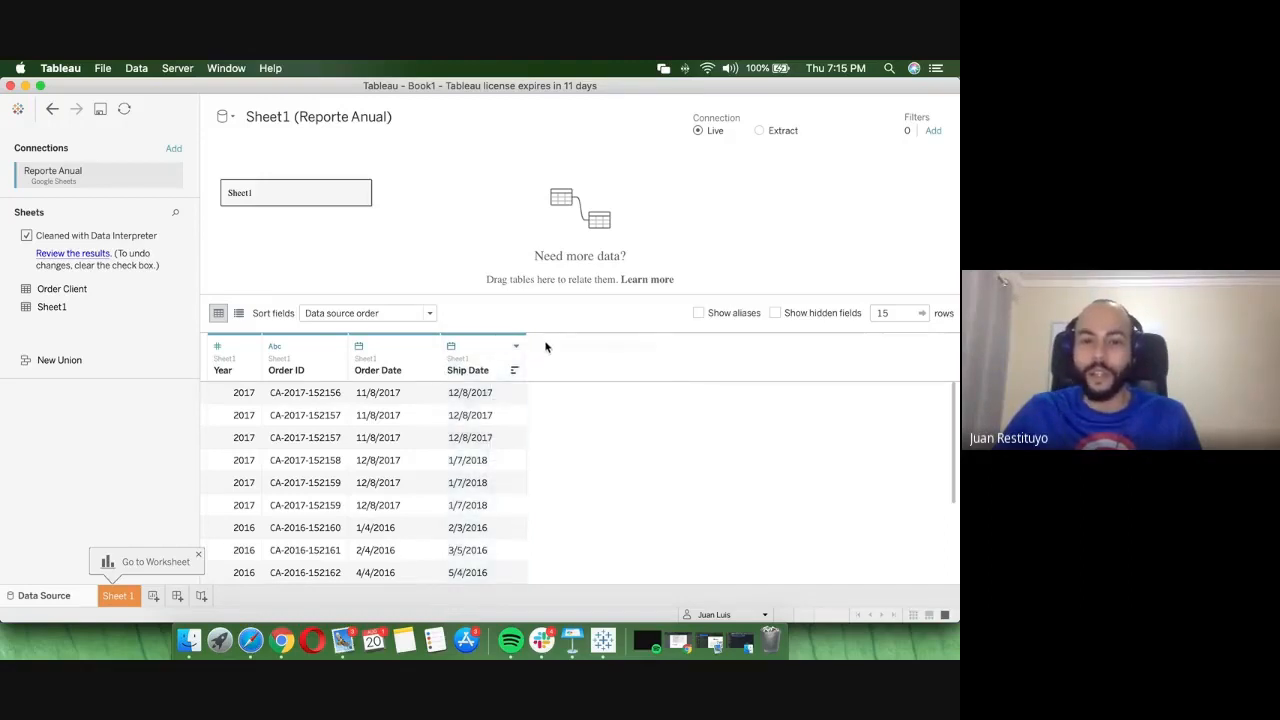
pyautogui.rightClick(495, 345)
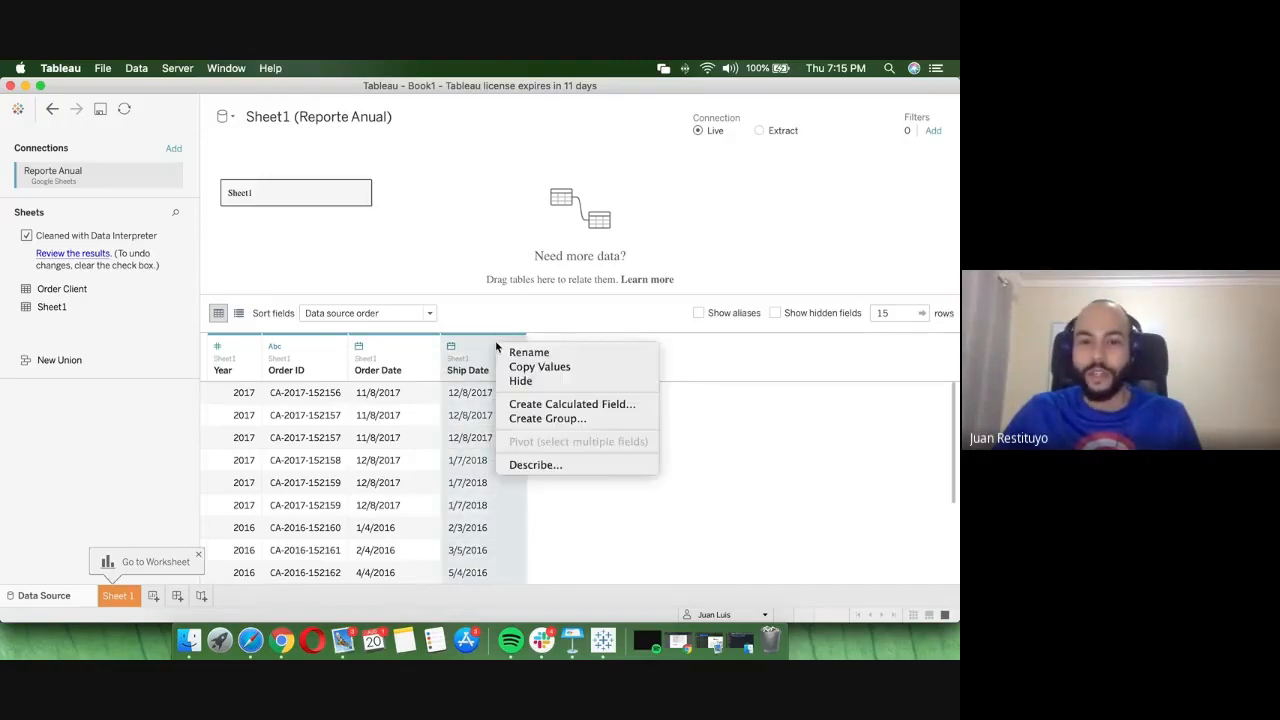
pyautogui.click(564, 405)
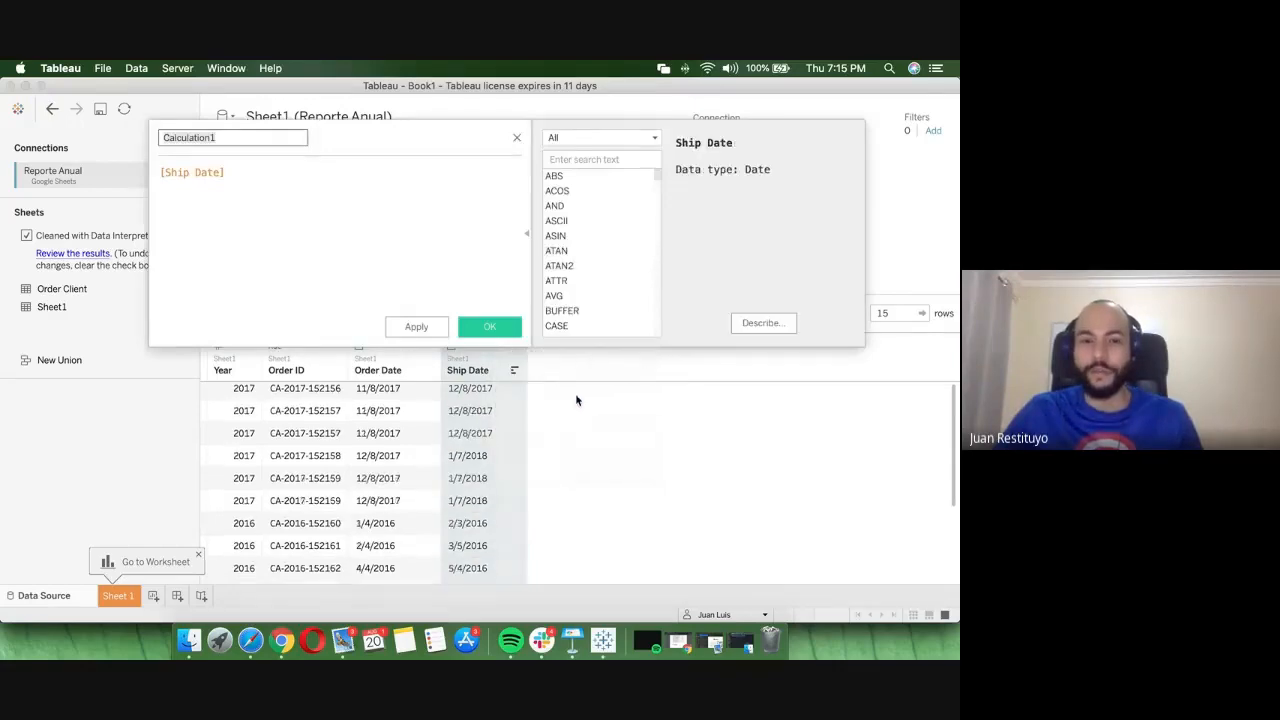
# - Switch to the Google Meet call in Safari, admit the waiting participant, and return to Tableau
pyautogui.press('super+Tab')
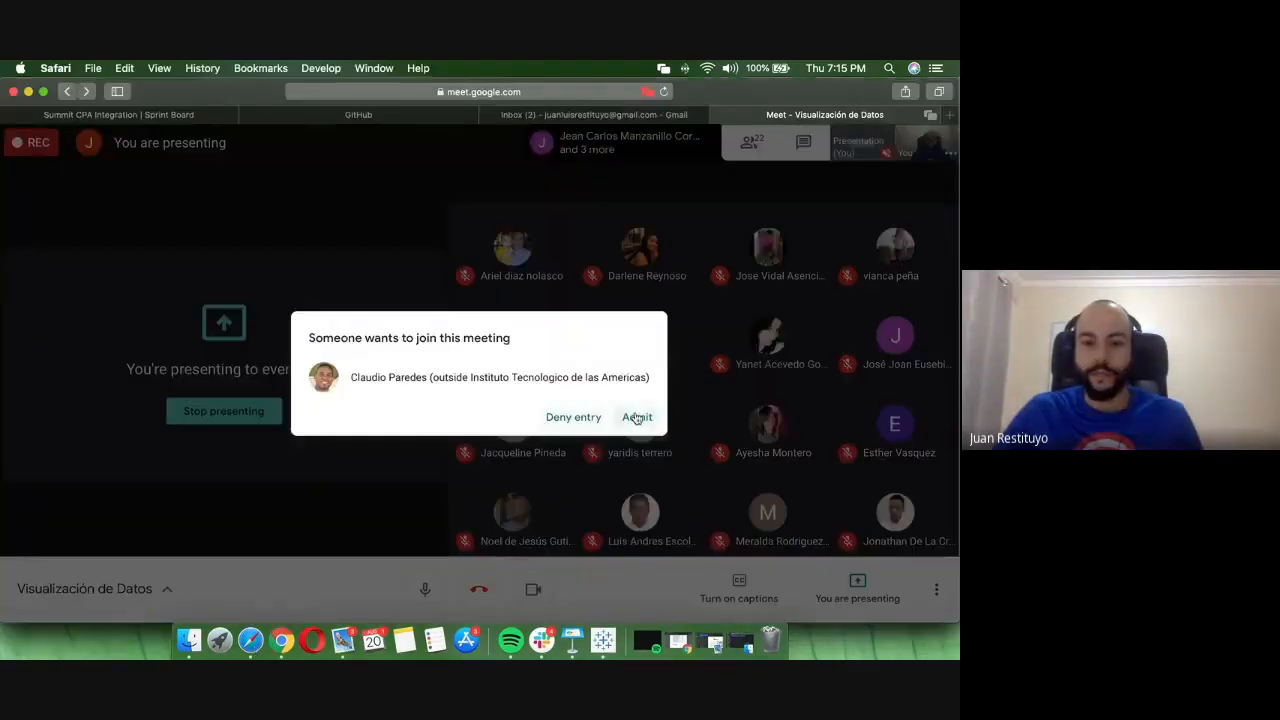
pyautogui.click(634, 418)
pyautogui.press('super+Tab')
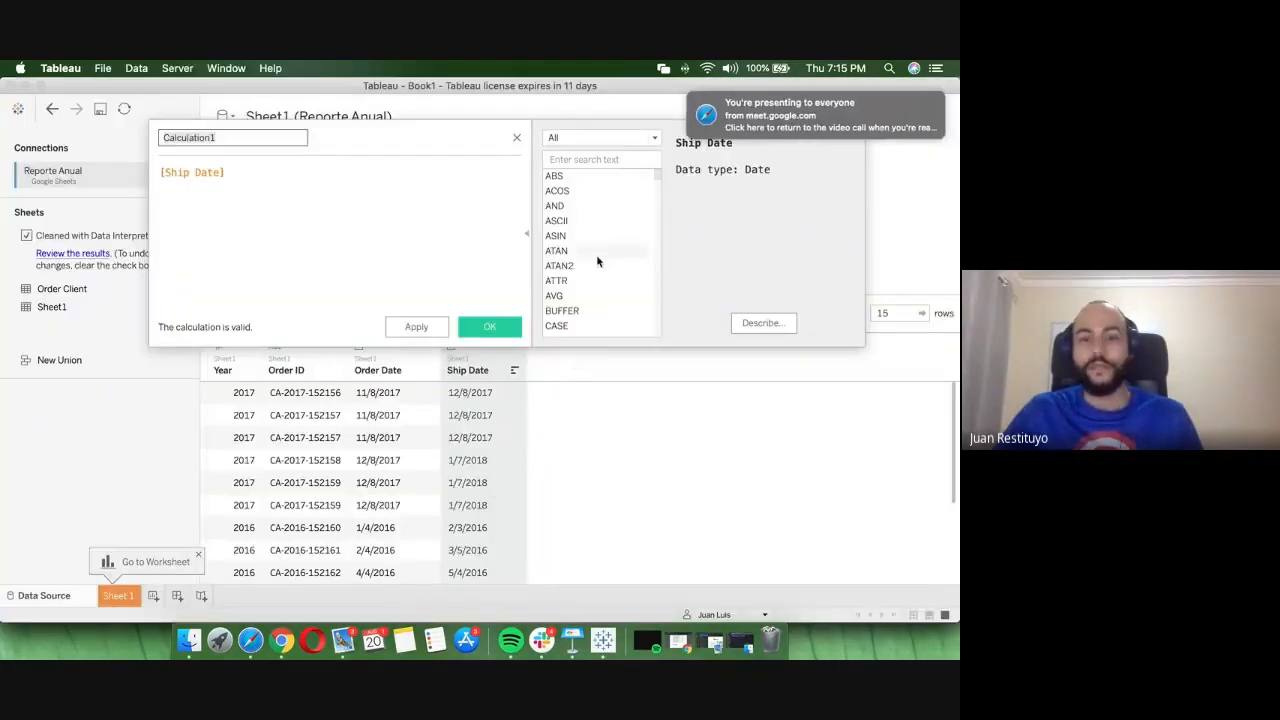
# - Browse the calculation editor's function list, reading the descriptions of functions such as COUNTD, DATETIME and EXP, and close the editor
pyautogui.click(375, 234)
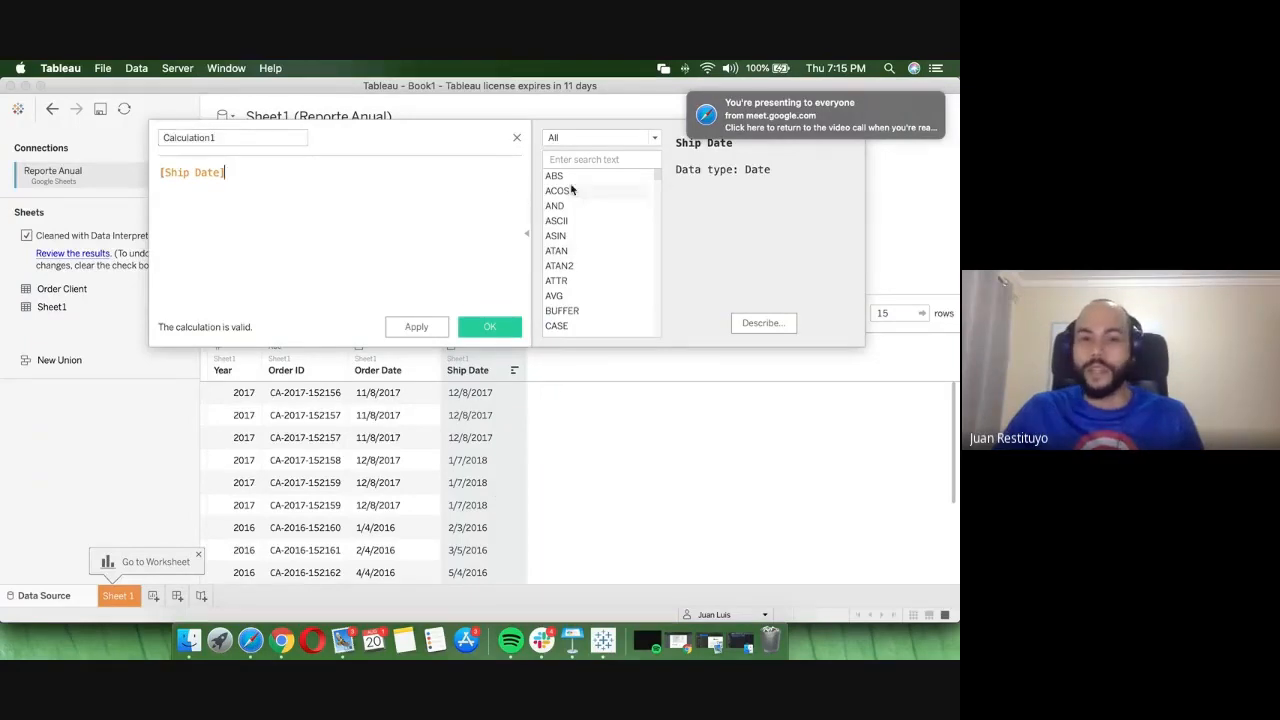
pyautogui.scroll(-3, 565, 258)
pyautogui.scroll(-2, 561, 262)
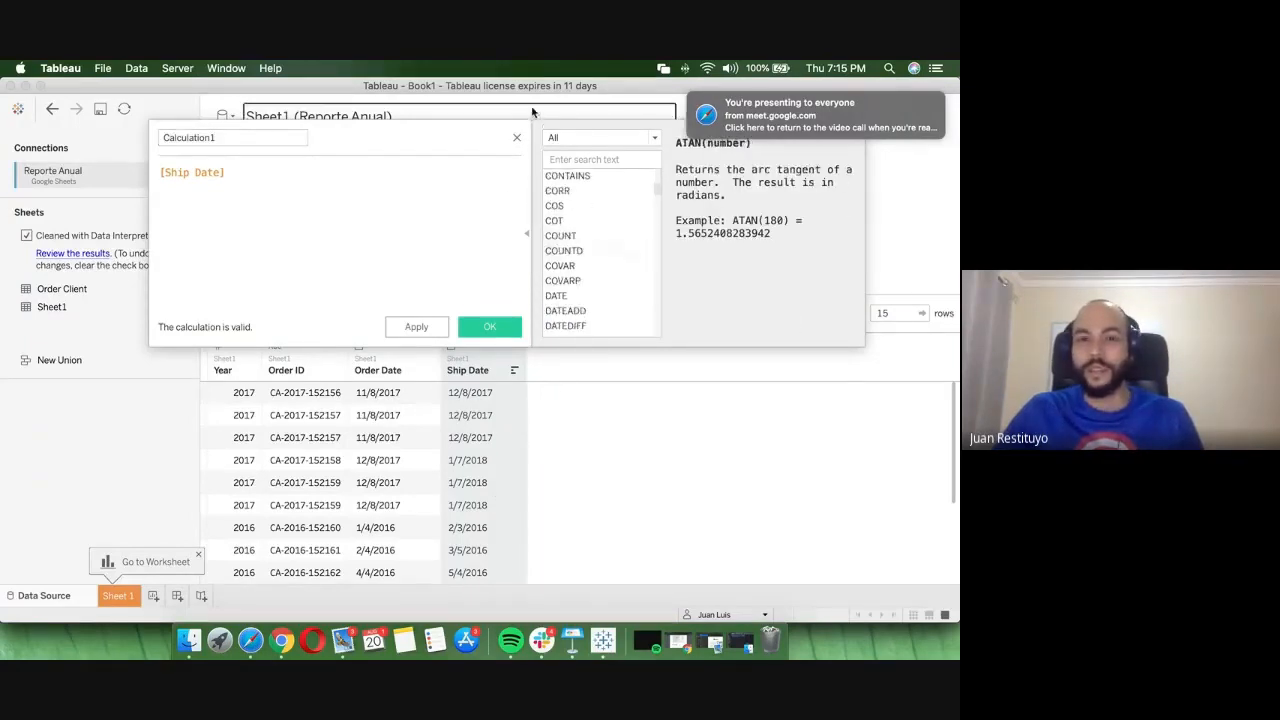
pyautogui.moveTo(400, 146); pyautogui.dragTo(384, 204)
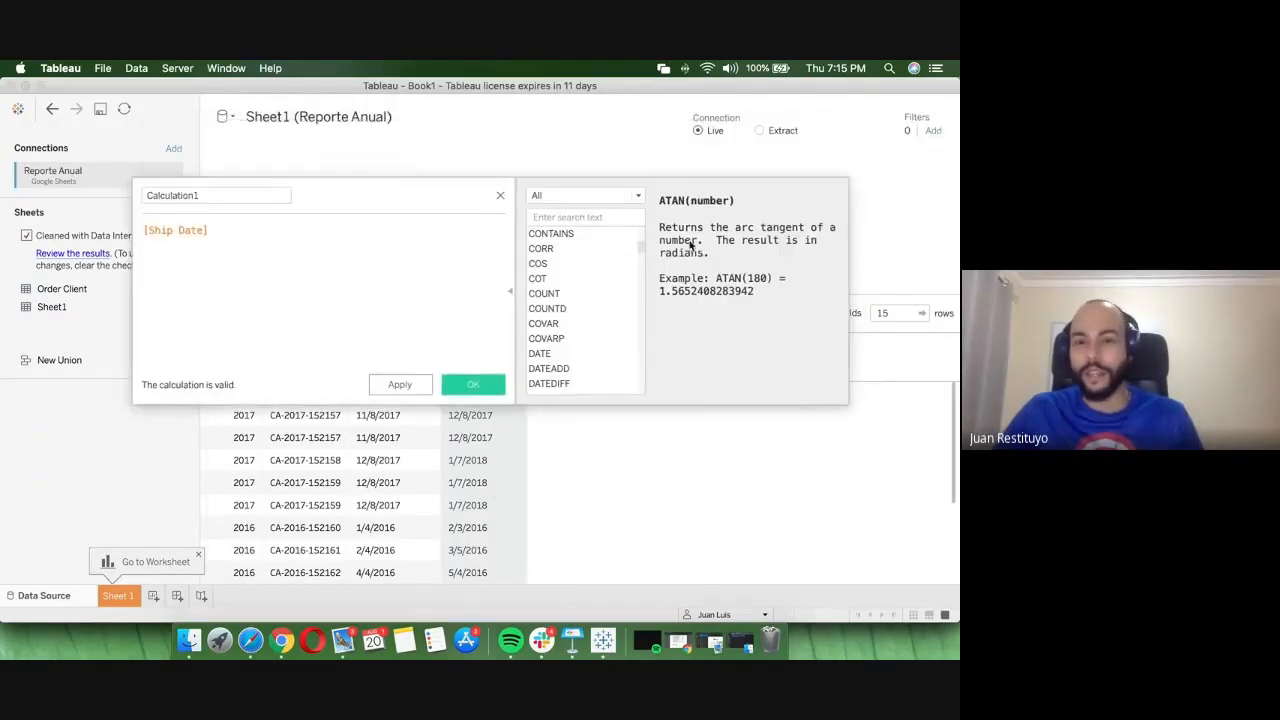
pyautogui.click(585, 308)
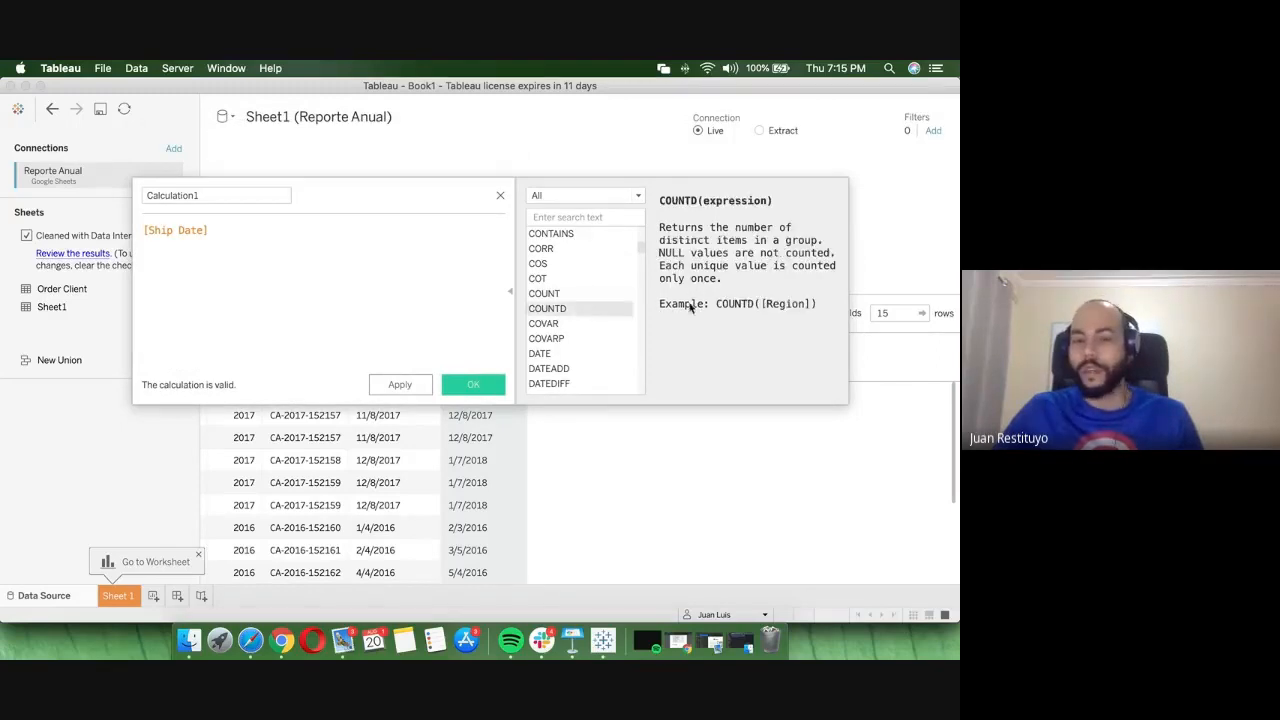
pyautogui.press('Down')
pyautogui.scroll(-3, 606, 309)
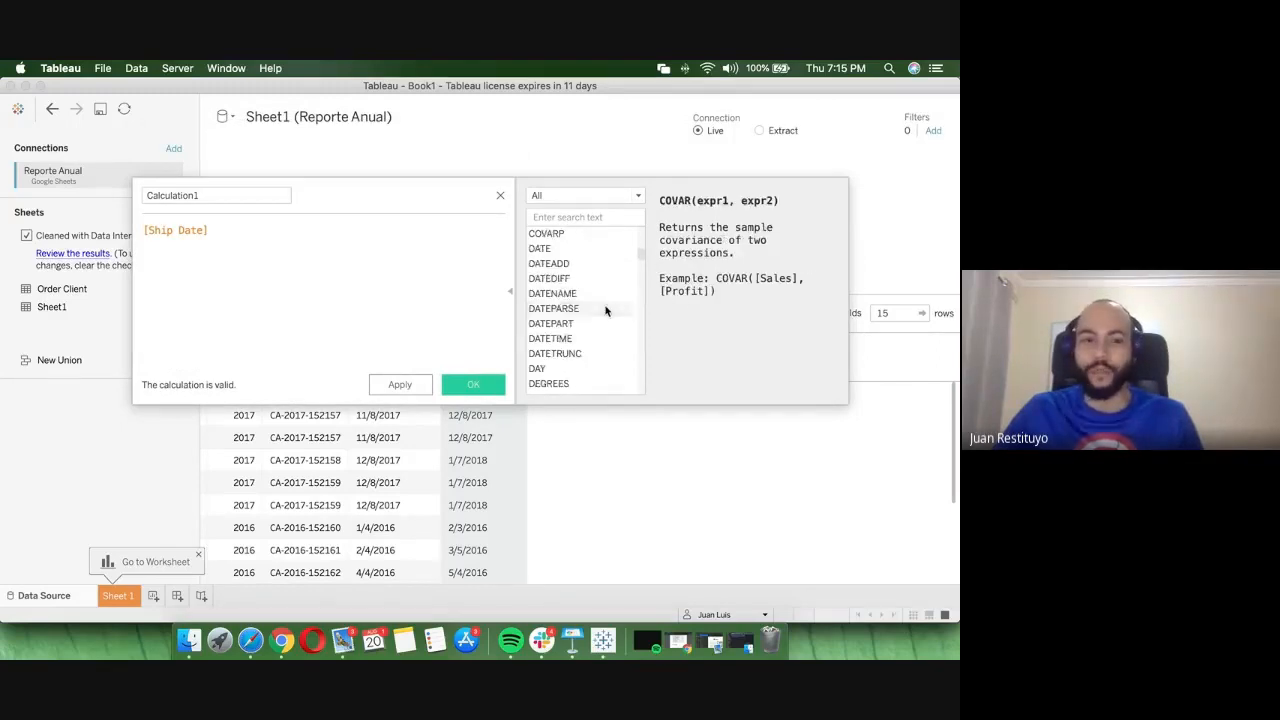
pyautogui.click(605, 309)
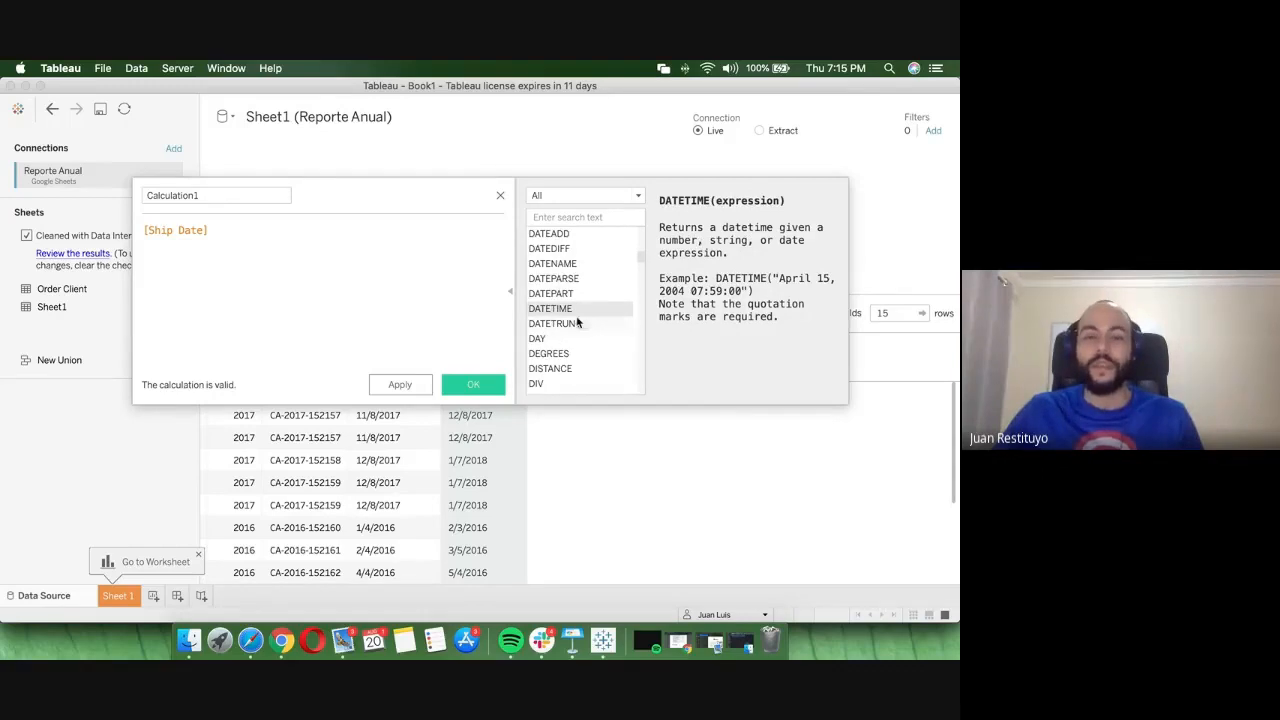
pyautogui.scroll(-3, 585, 323)
pyautogui.click(585, 323)
pyautogui.scroll(-2, 564, 340)
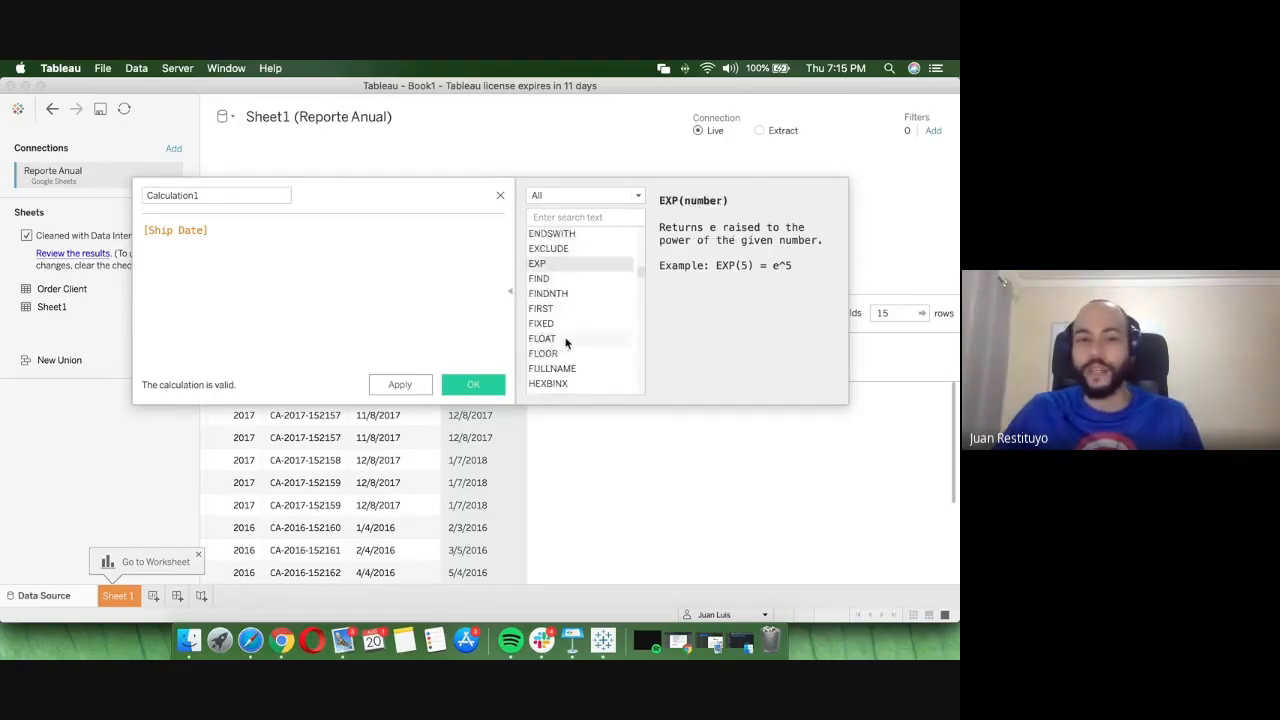
pyautogui.click(500, 195)
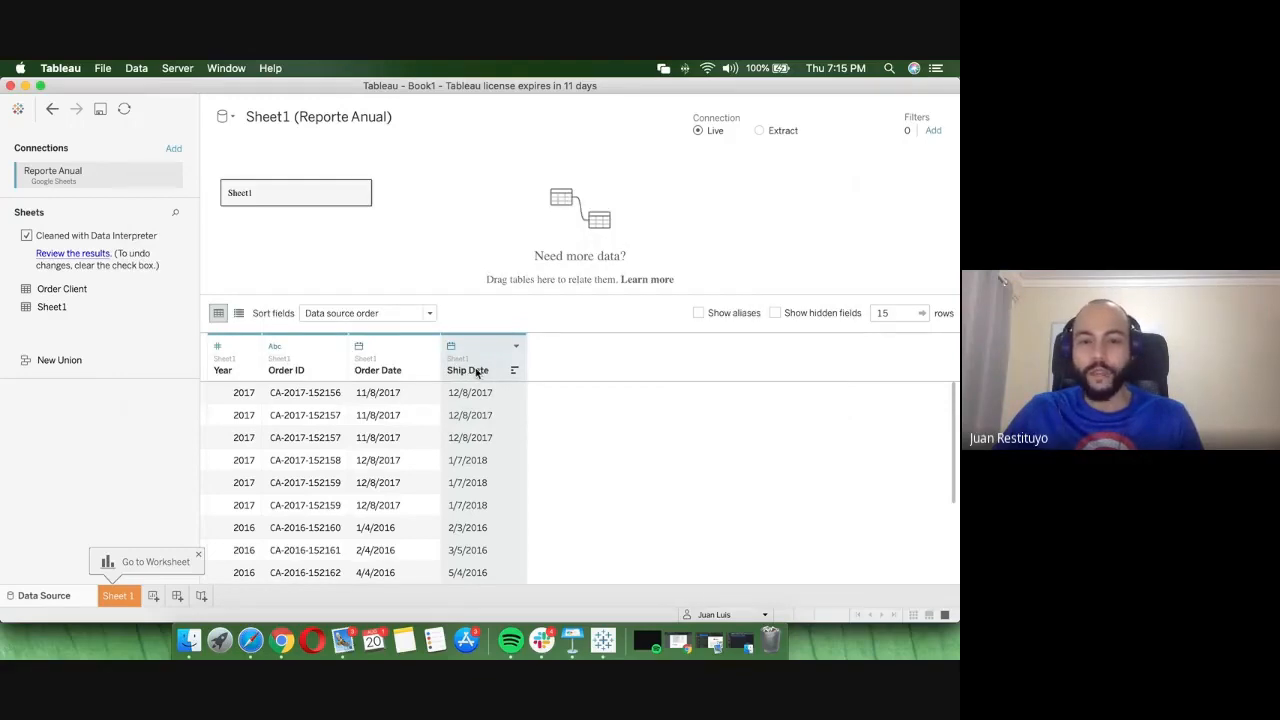
# - Create a calculated field from the Ship Date column and name it "Stimated reception date"
pyautogui.click(516, 346)
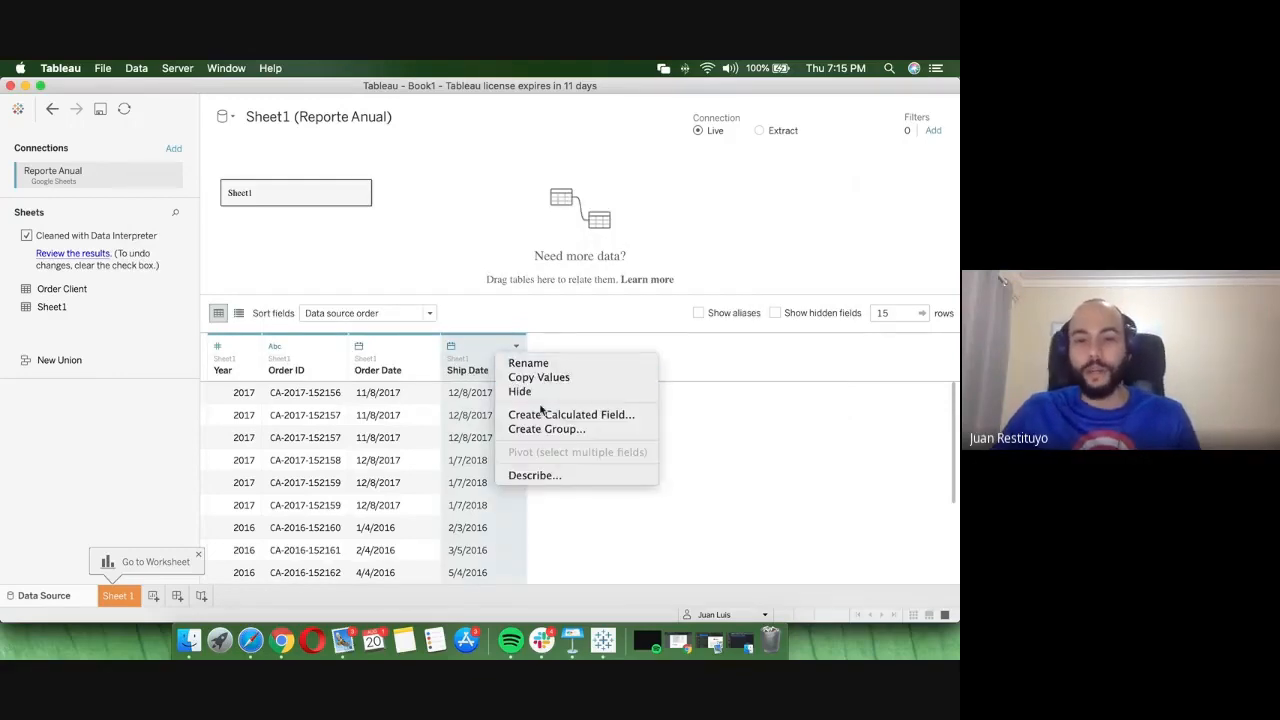
pyautogui.click(541, 414)
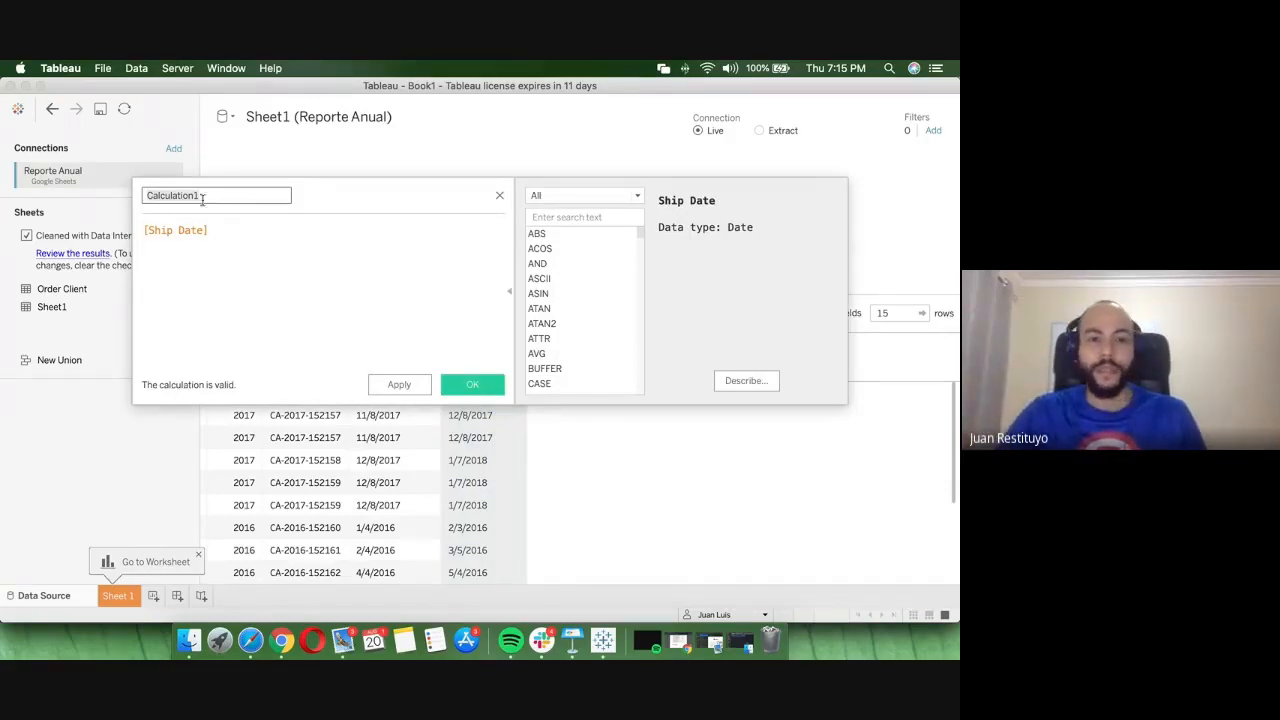
pyautogui.click(147, 196)
pyautogui.write('Fe')
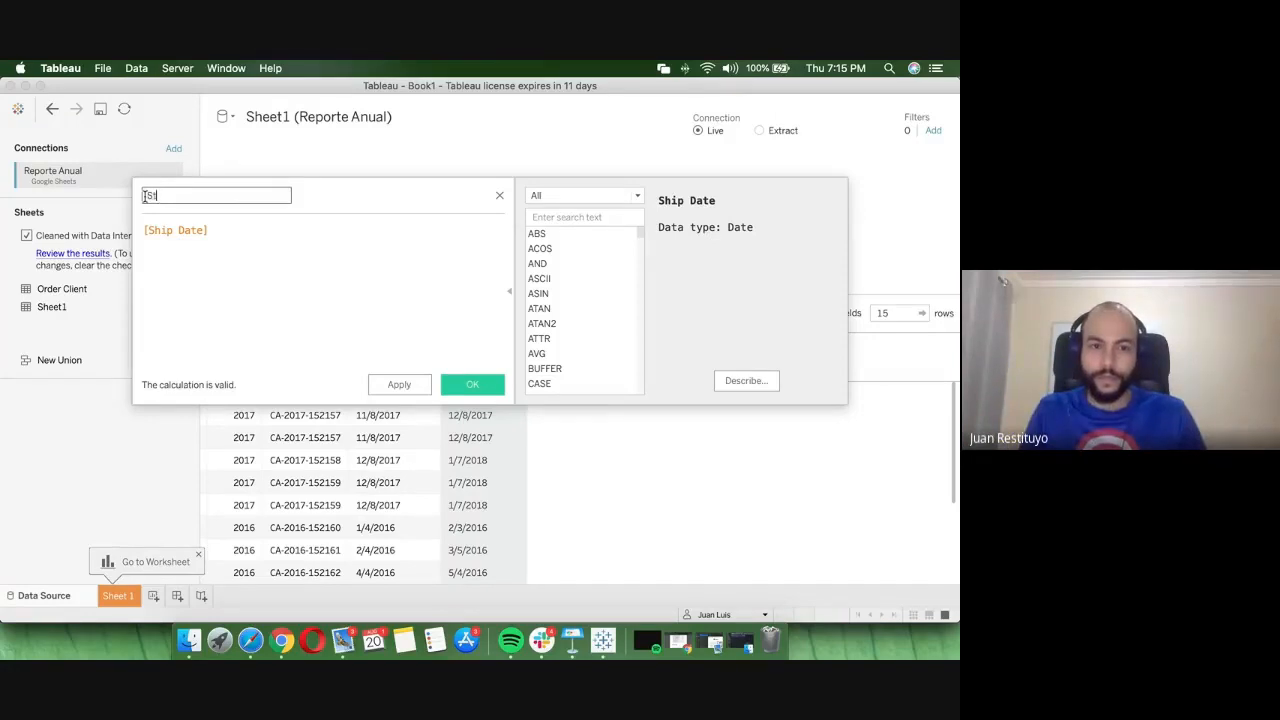
pyautogui.write('timated da')
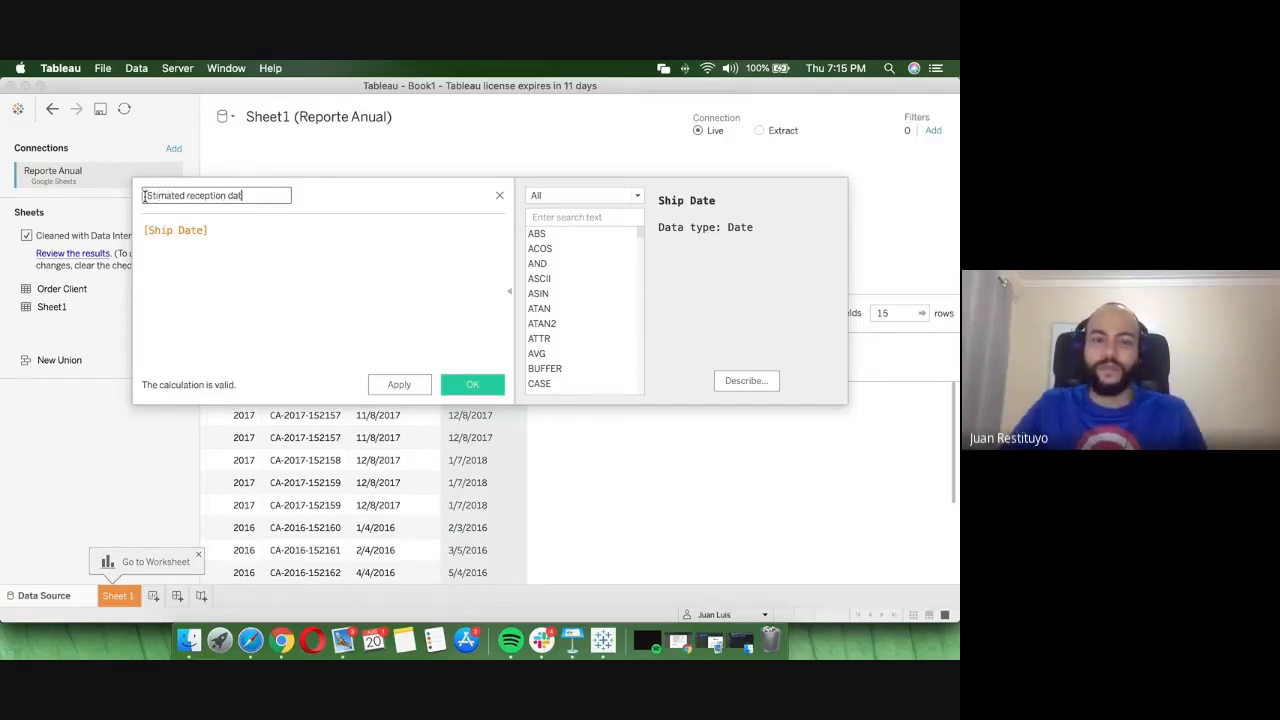
pyautogui.write('e')
# - Try the formula [Ship Date] + 15 in the calculation, and clear the whole expression
pyautogui.click(245, 237)
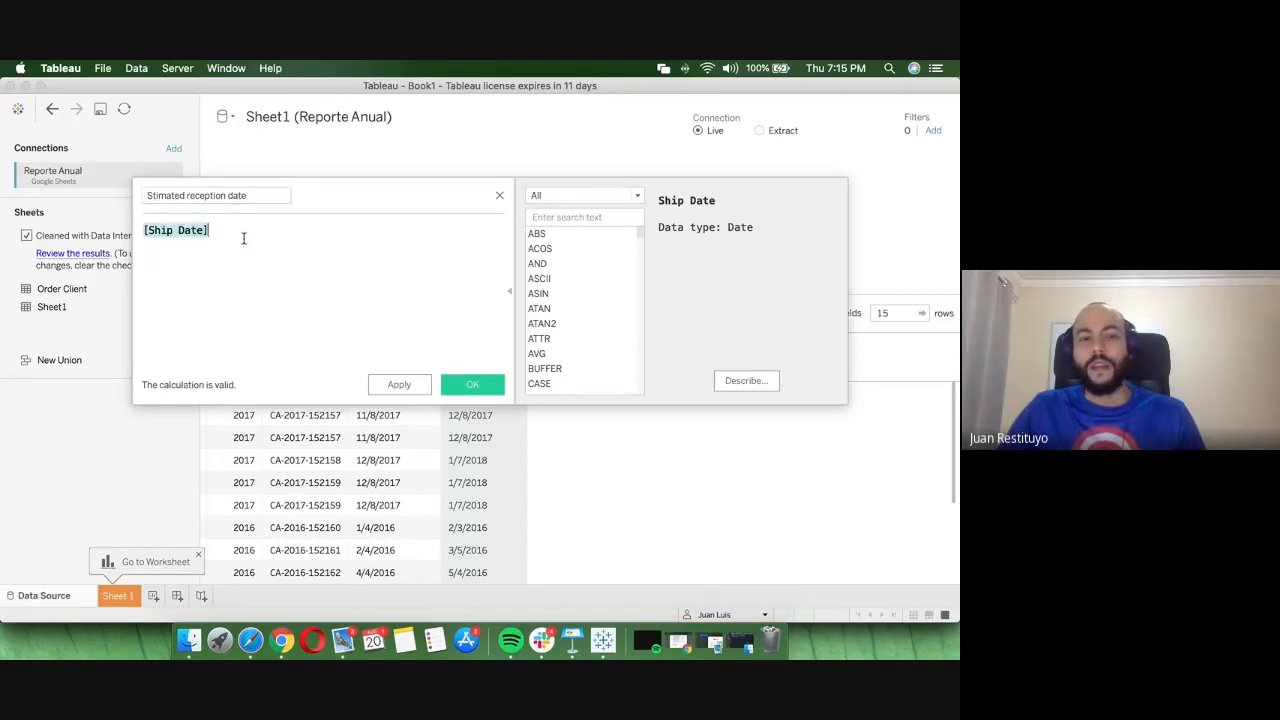
pyautogui.click(246, 237)
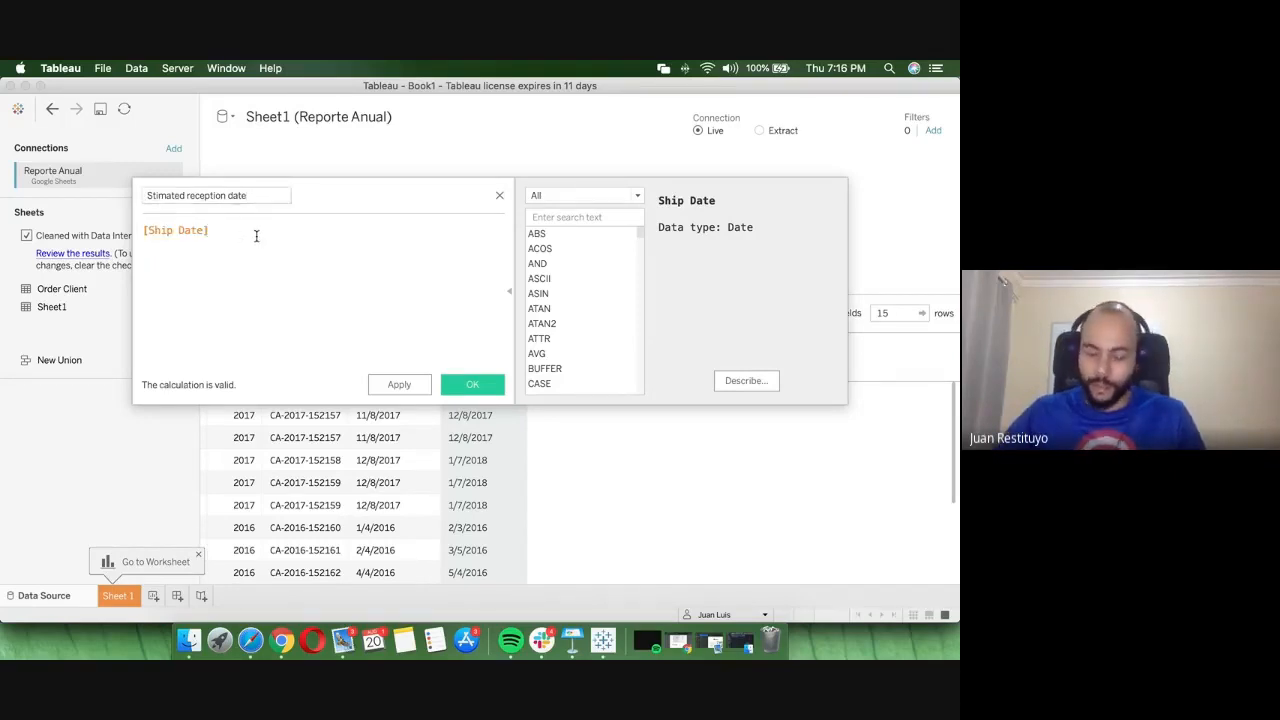
pyautogui.write('+ 15')
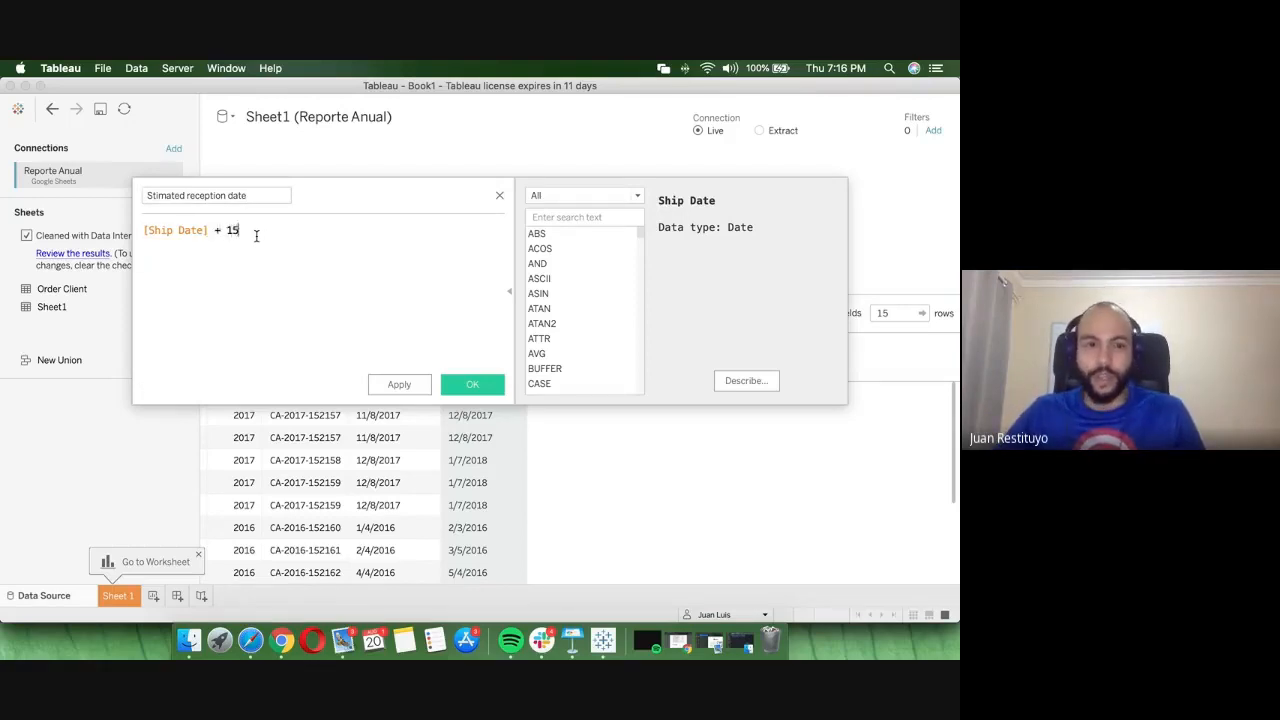
pyautogui.click(169, 233)
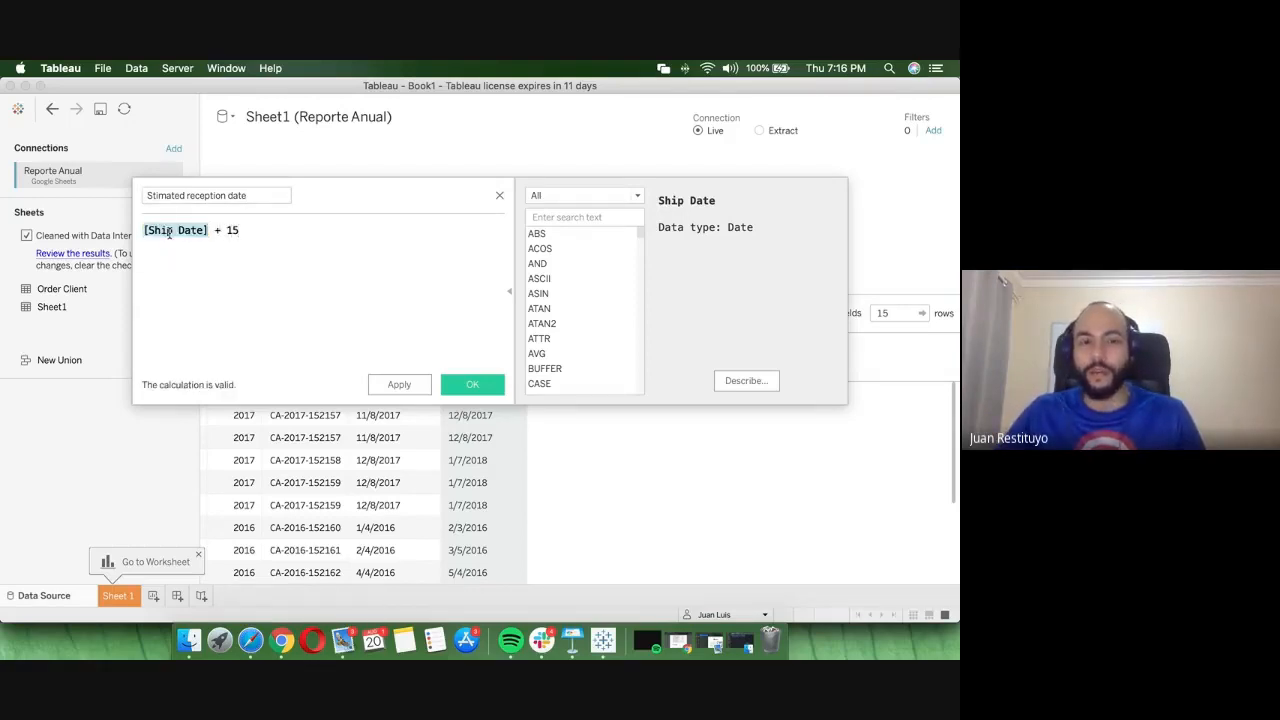
pyautogui.moveTo(194, 248); pyautogui.dragTo(137, 230)
pyautogui.press('BackSpace')
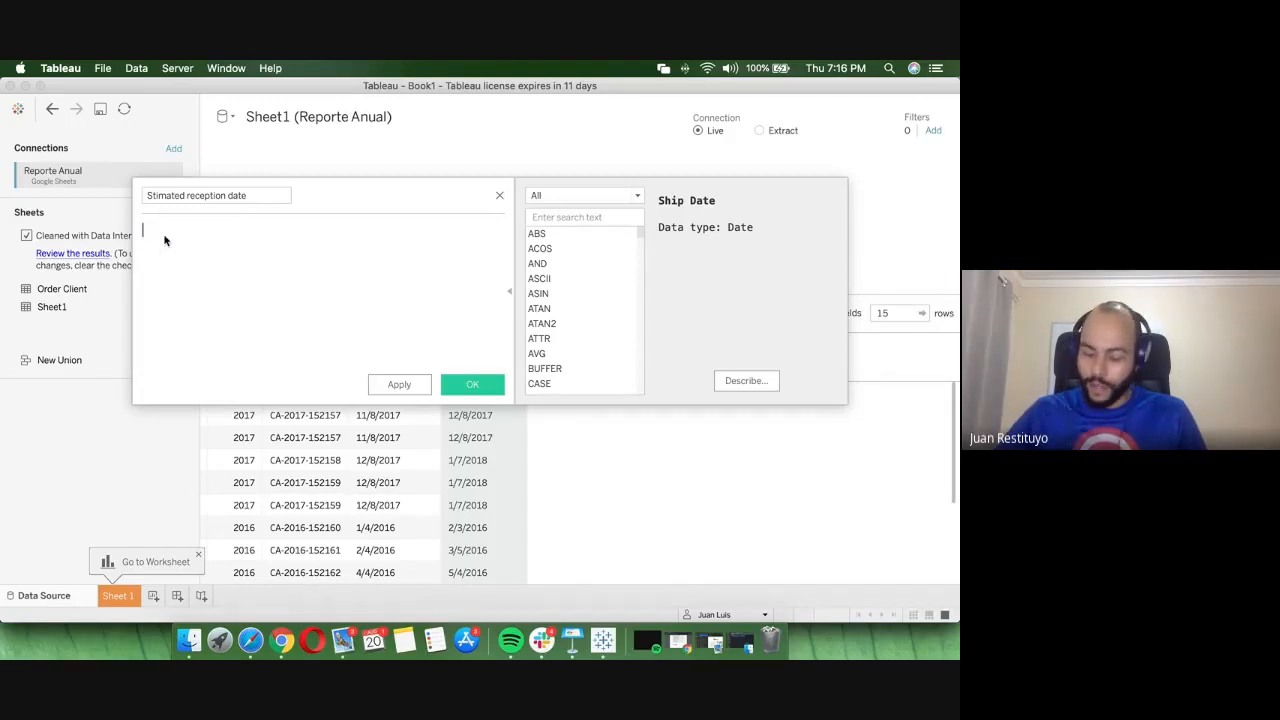
# - Try the formula [Ship Date] * [Order Date] - 23 + "" using suggested fields, and check the calculation's error status
pyautogui.write('[')
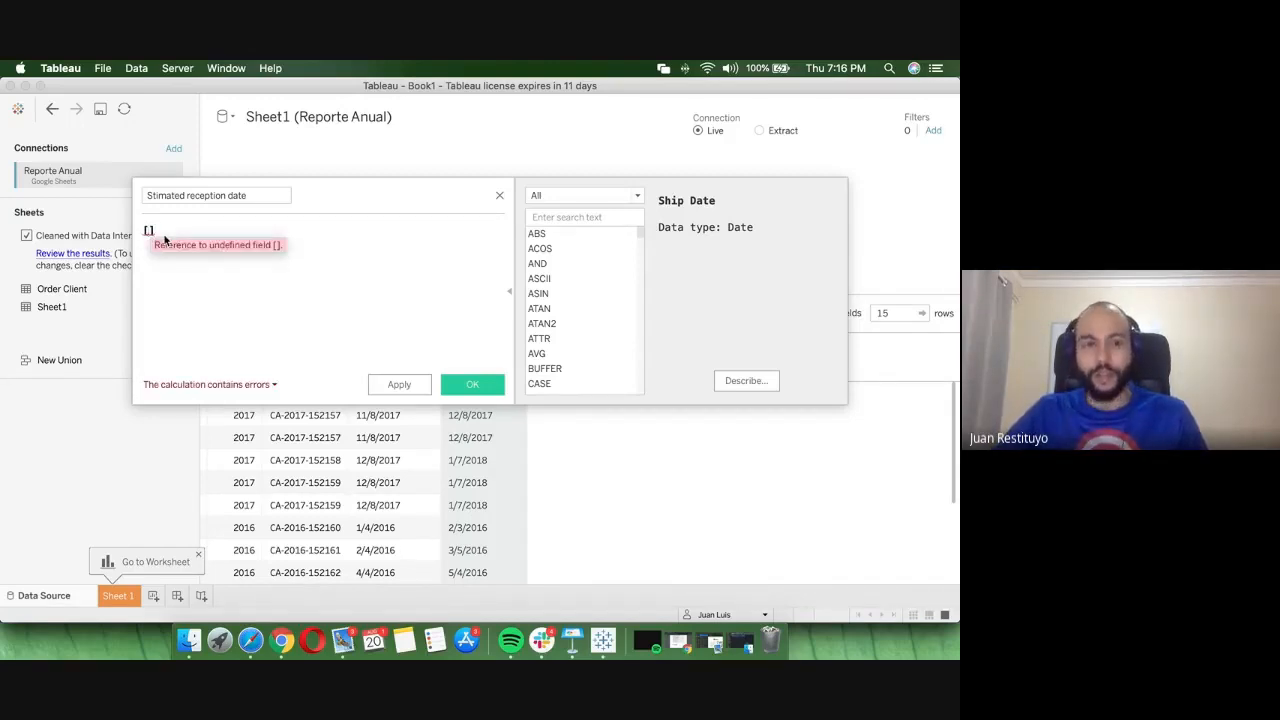
pyautogui.write('da')
pyautogui.press('Down')
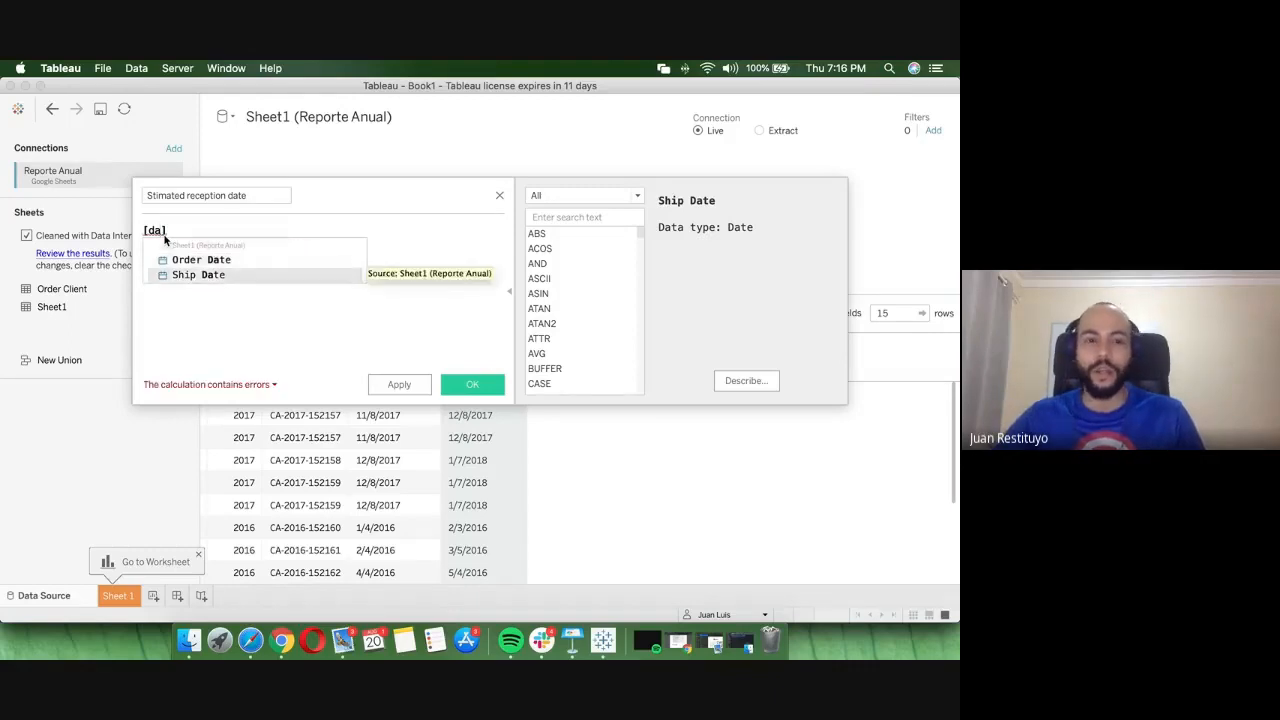
pyautogui.press('Return')
pyautogui.write('* ')
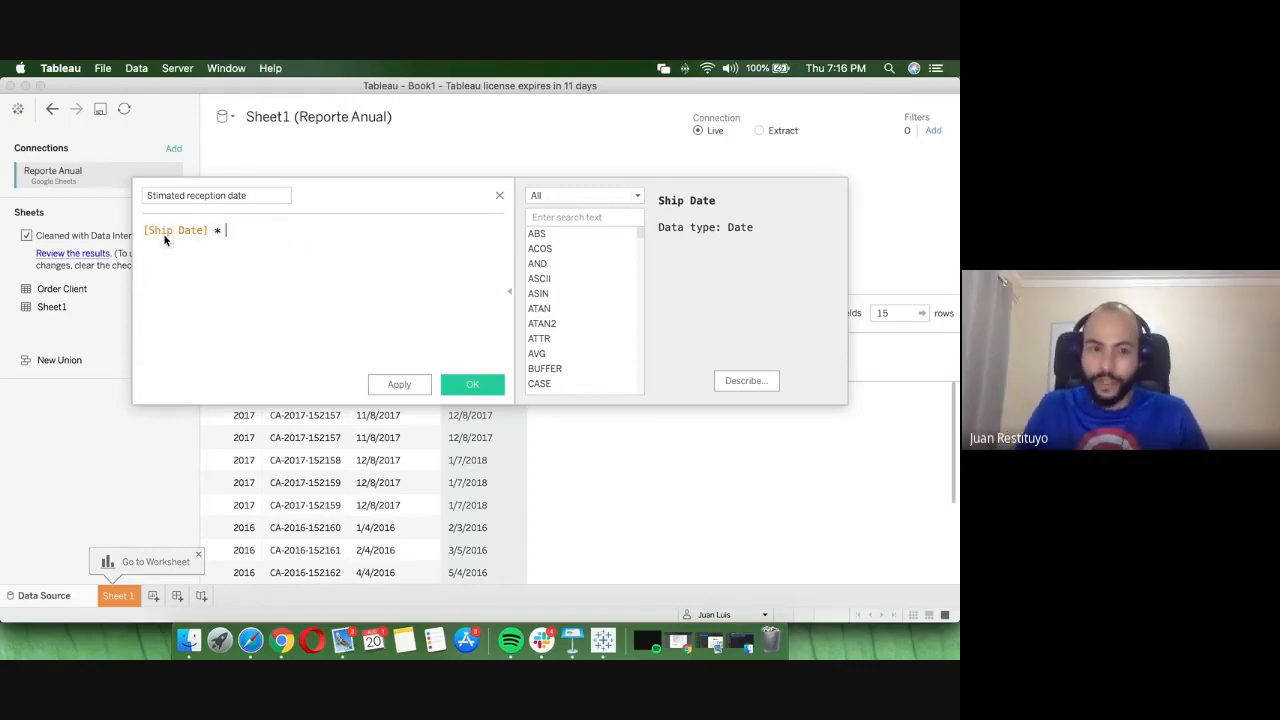
pyautogui.write('[Order Dat')
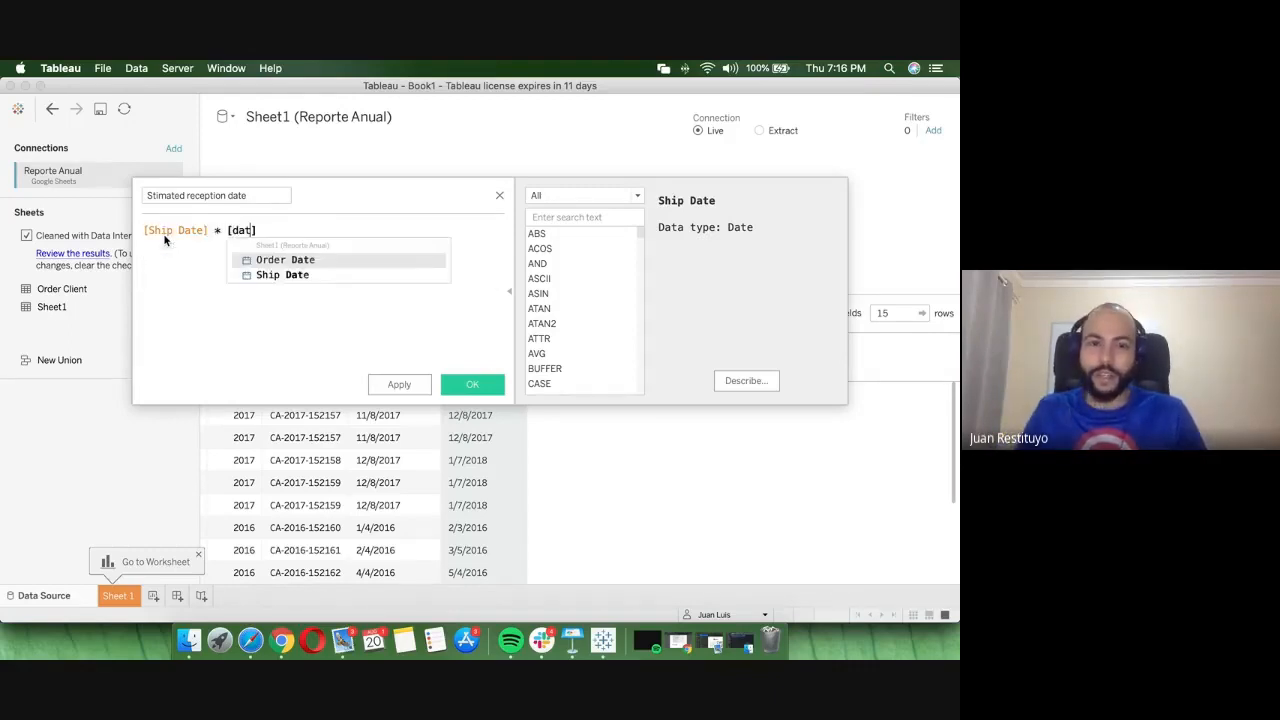
pyautogui.press('Return')
pyautogui.write('- ')
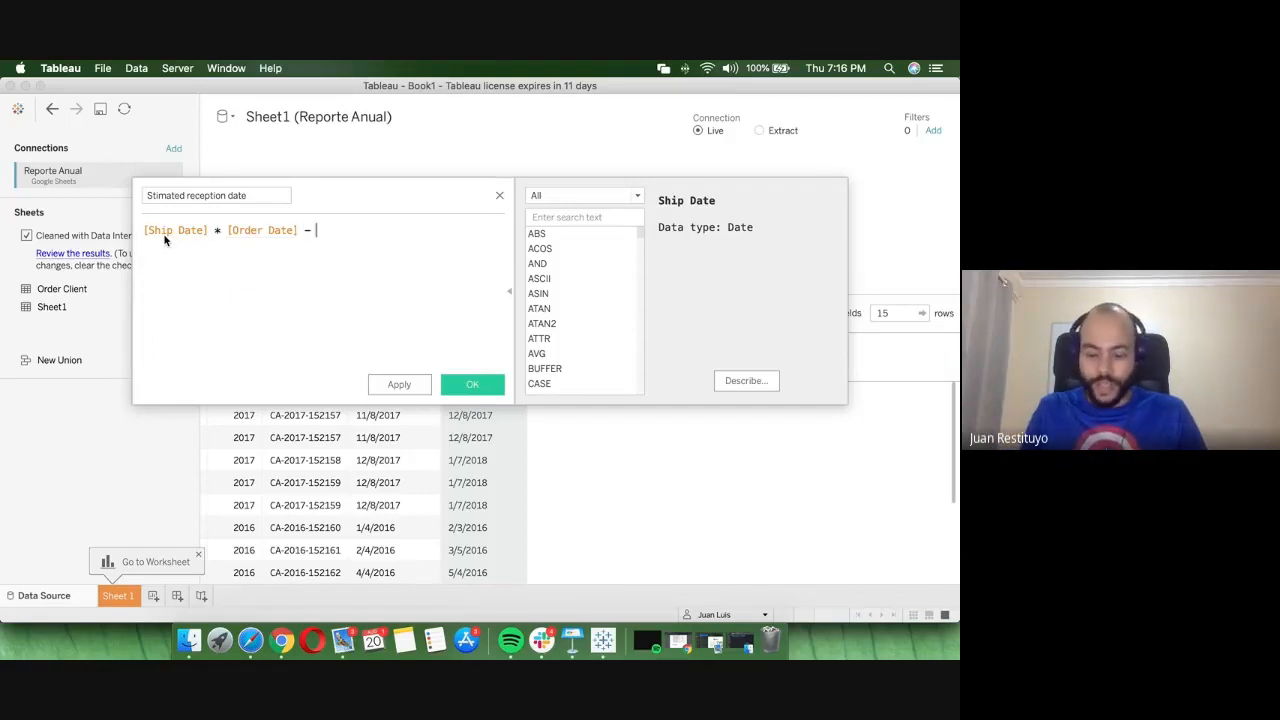
pyautogui.write('23 + "')
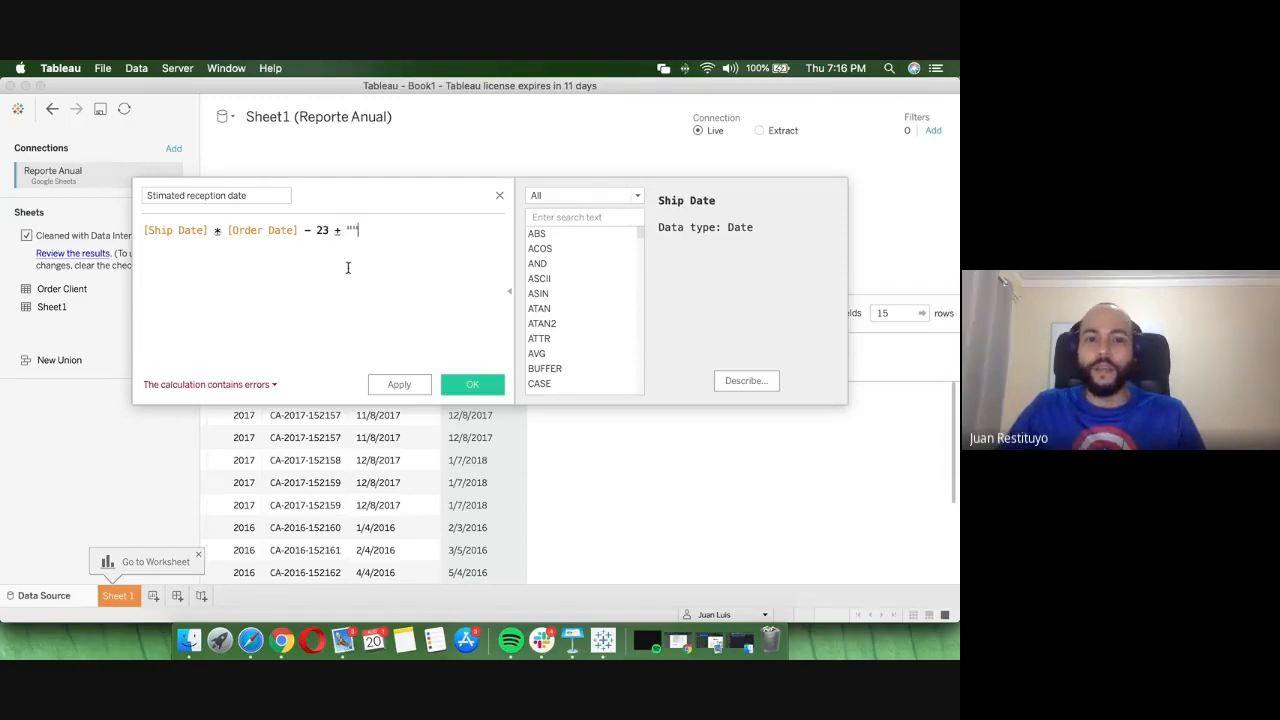
pyautogui.click(214, 384)
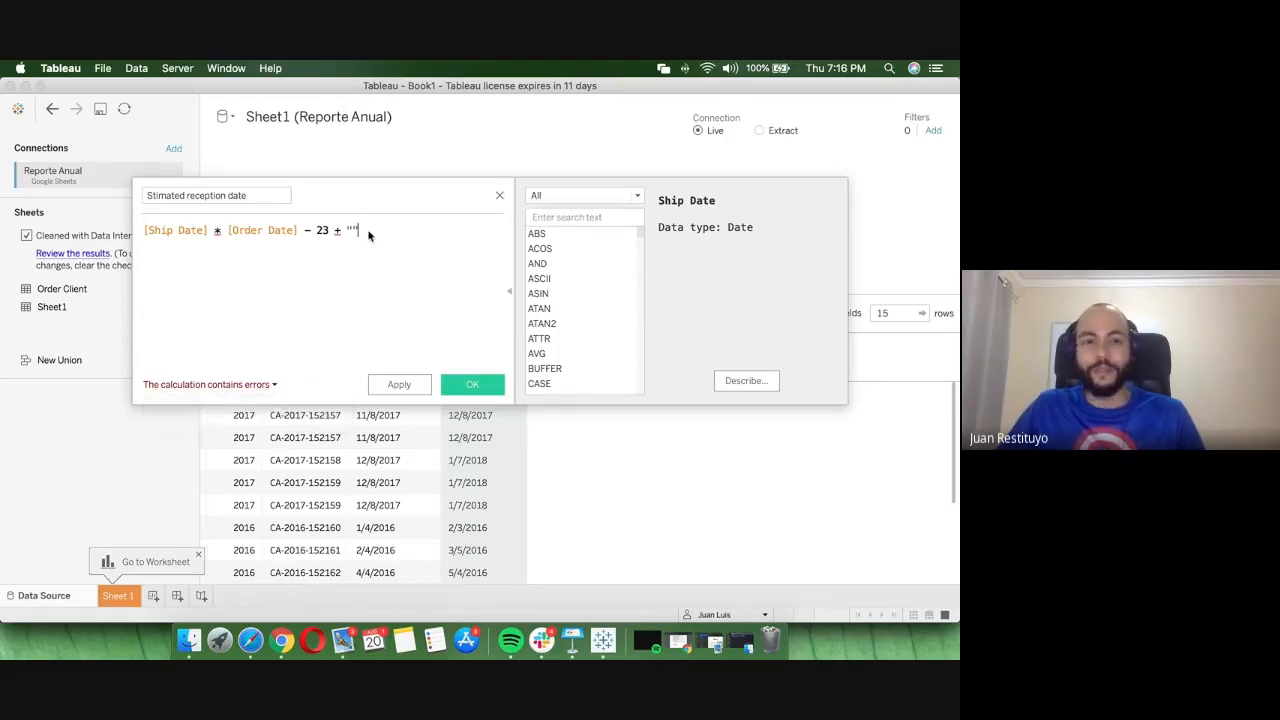
# - Replace the formula with [Ship Date] + 15 and save the calculated field
pyautogui.moveTo(360, 230); pyautogui.dragTo(118, 233)
pyautogui.press('BackSpace')
pyautogui.write('{')
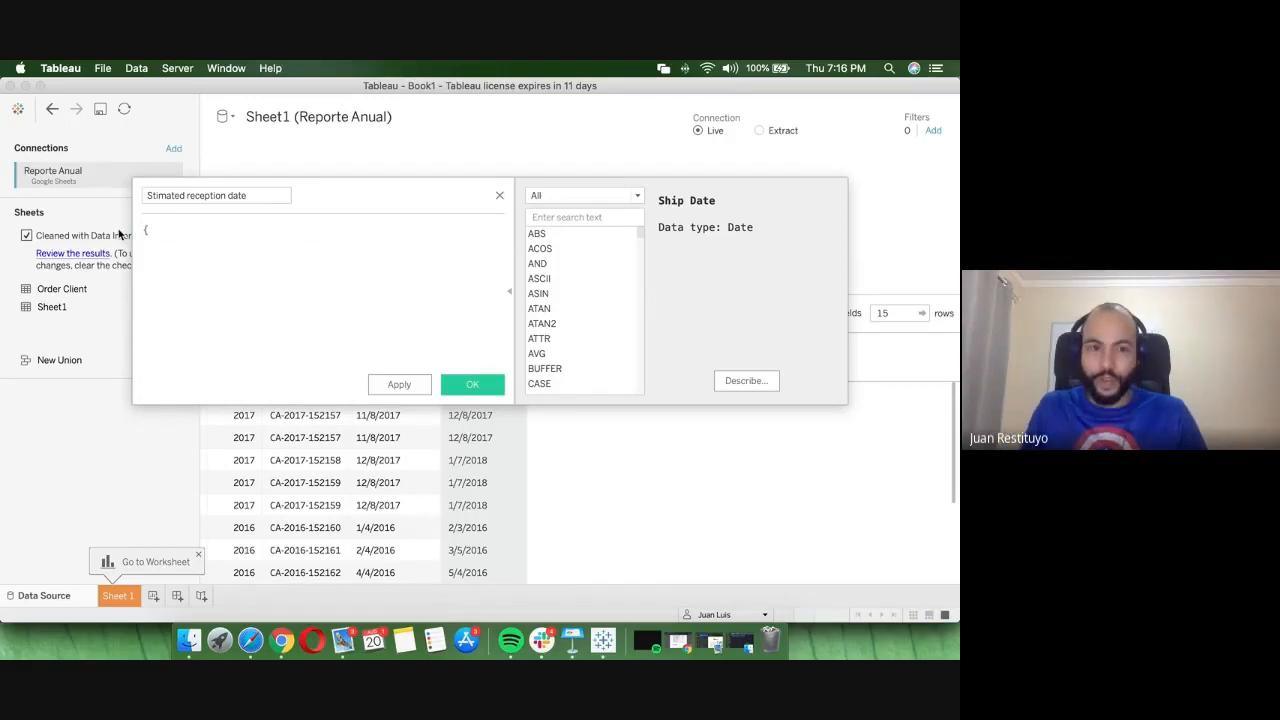
pyautogui.write('sh')
pyautogui.press('Down')
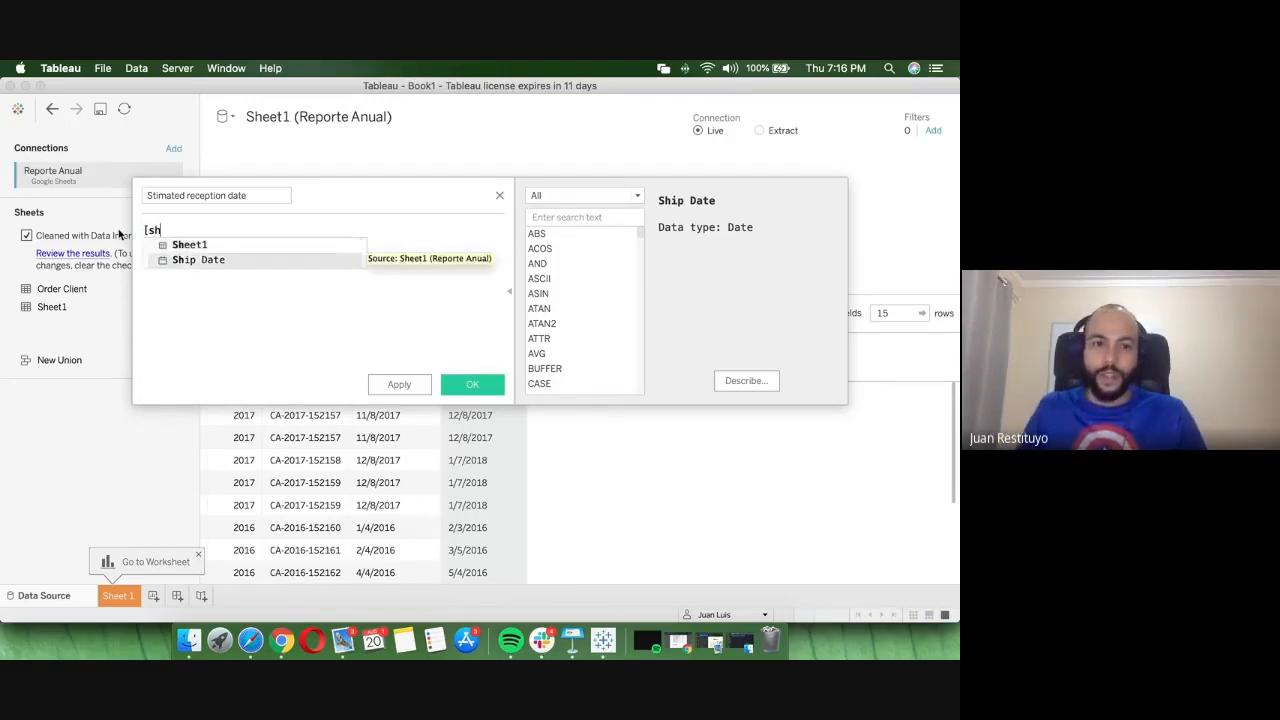
pyautogui.press('Return')
pyautogui.write('+ 15')
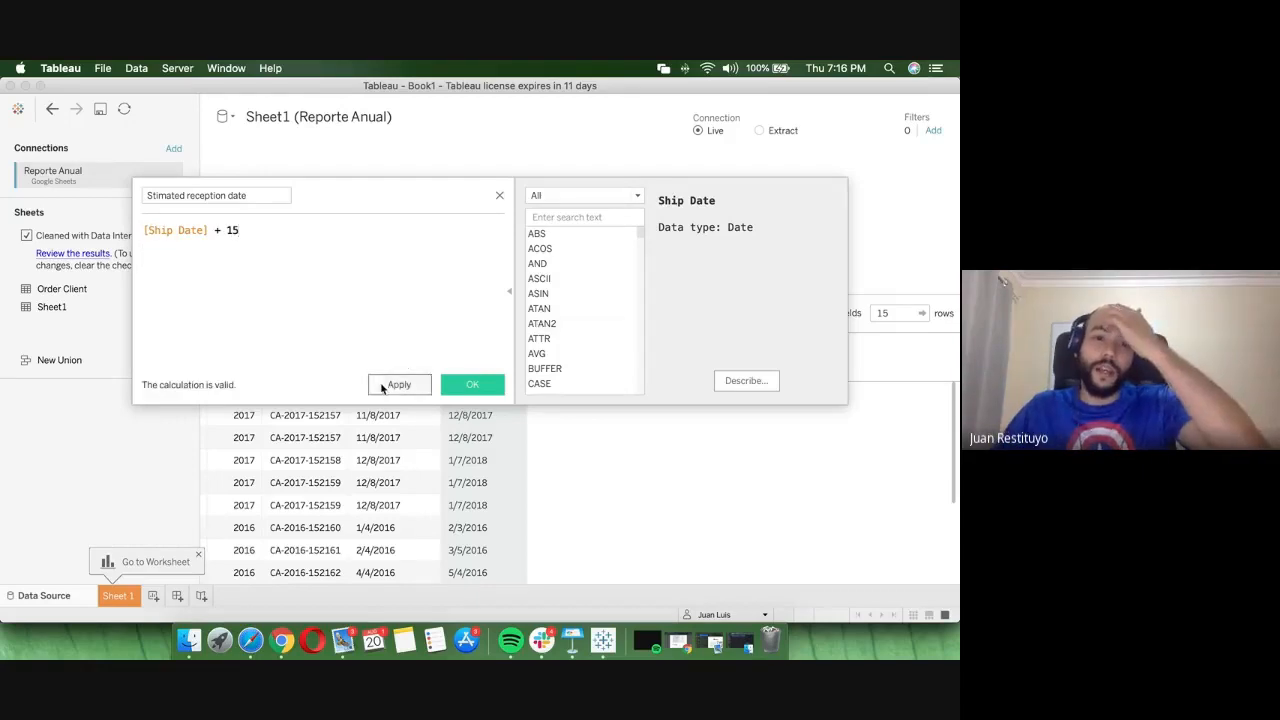
pyautogui.click(475, 386)
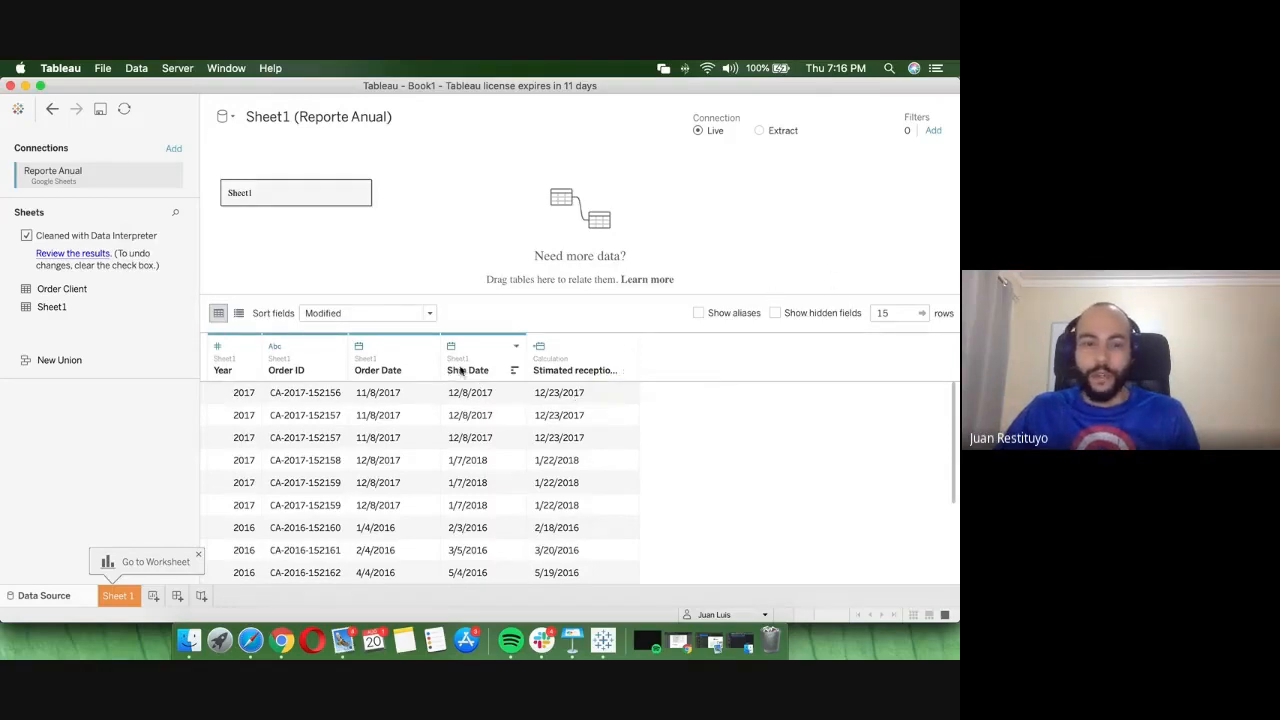
# - Select the Ship Date and Order Date columns together and view their shared options, including Pivot, without applying any
pyautogui.click(464, 371)
pyautogui.keyDown('super'); pyautogui.click(416, 364); pyautogui.keyUp('super')
pyautogui.rightClick(391, 364)
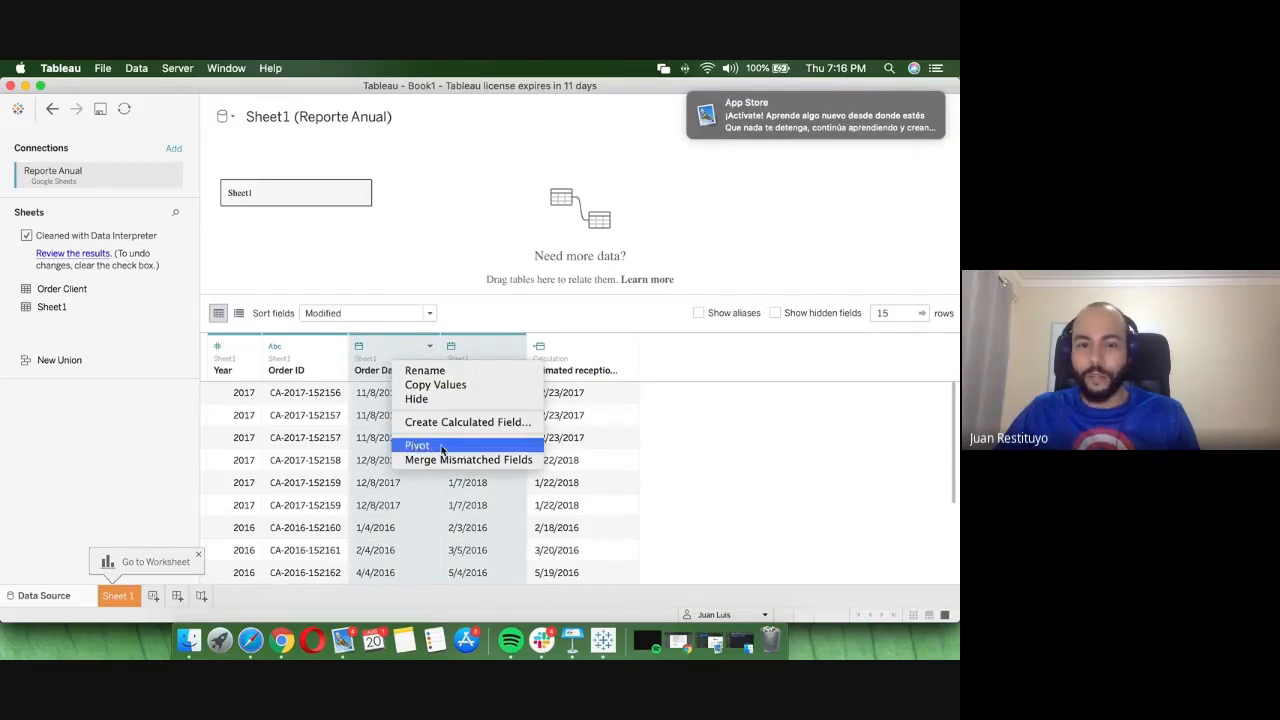
pyautogui.click(710, 426)
pyautogui.scroll(-1, 705, 430)
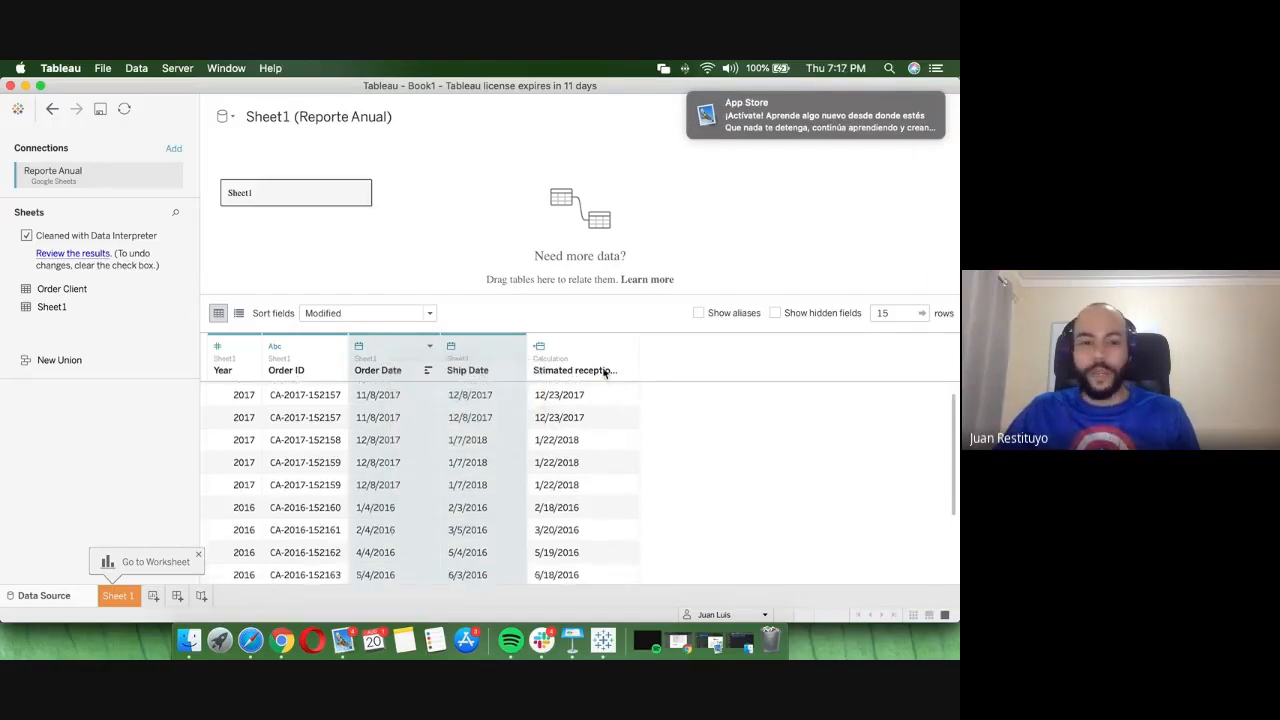
# - Review the options available for the Ship Date column alone, and dismiss them
pyautogui.click(497, 368)
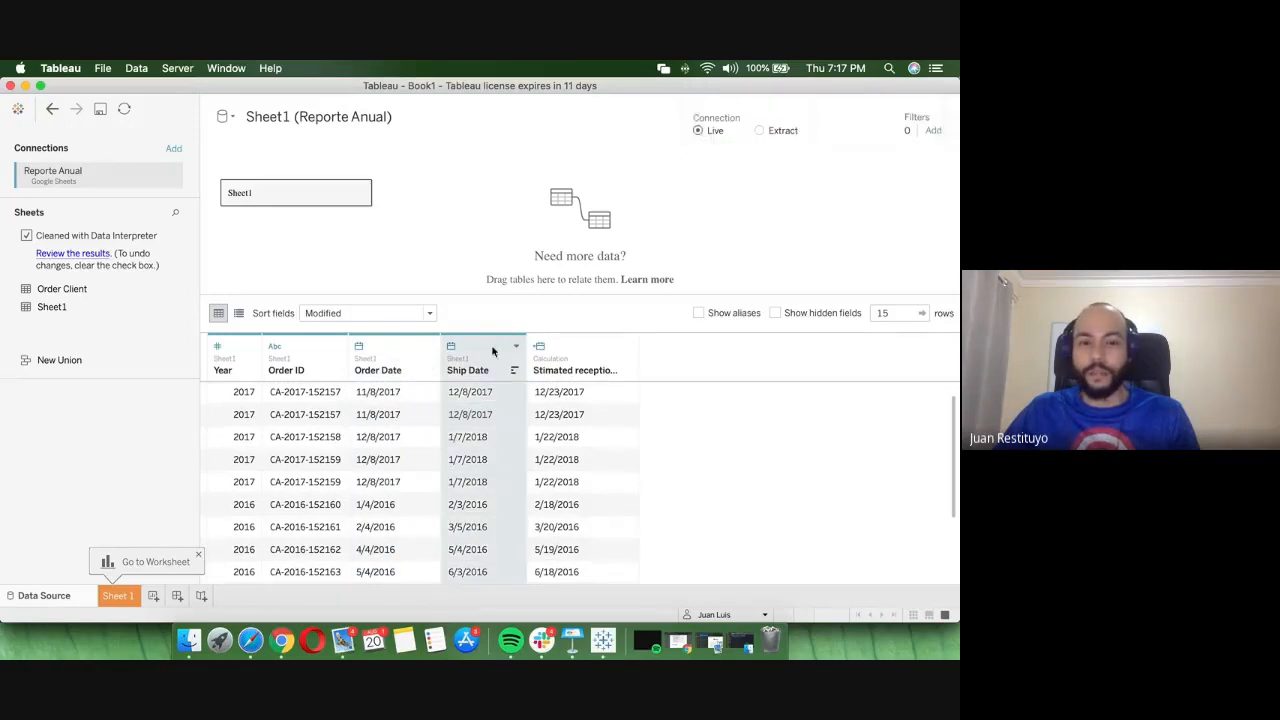
pyautogui.click(516, 349)
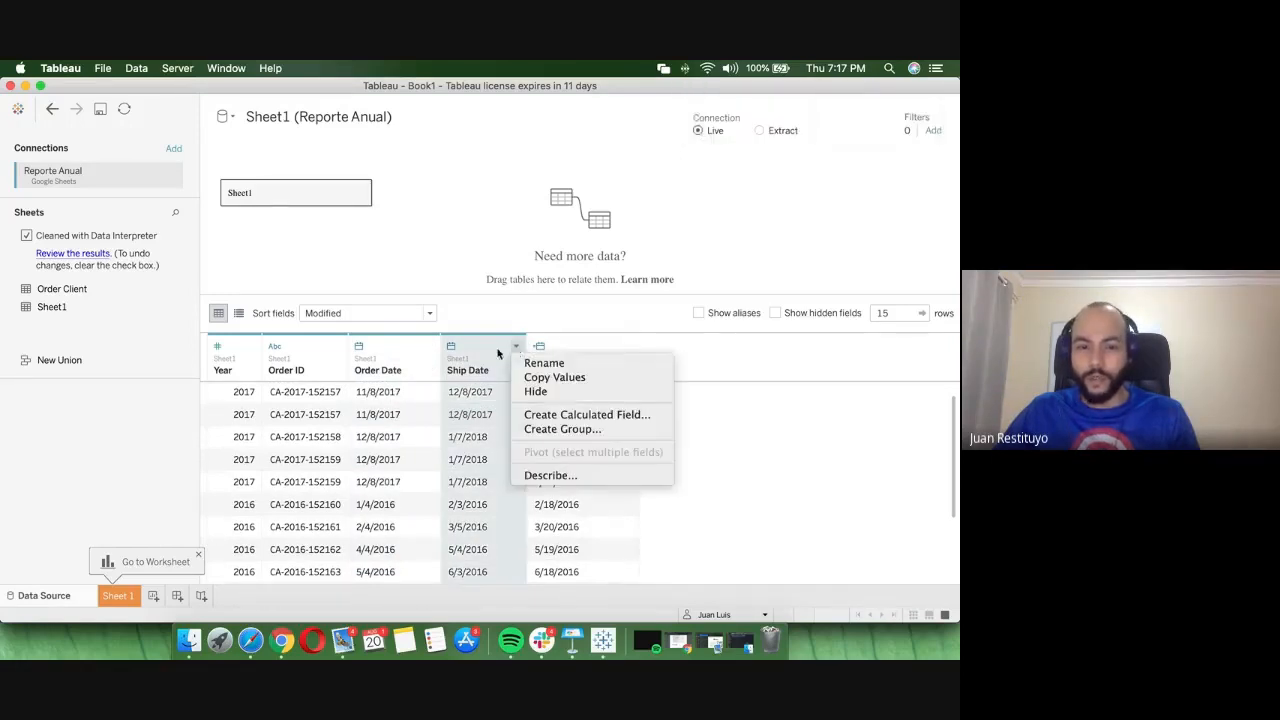
pyautogui.rightClick(486, 364)
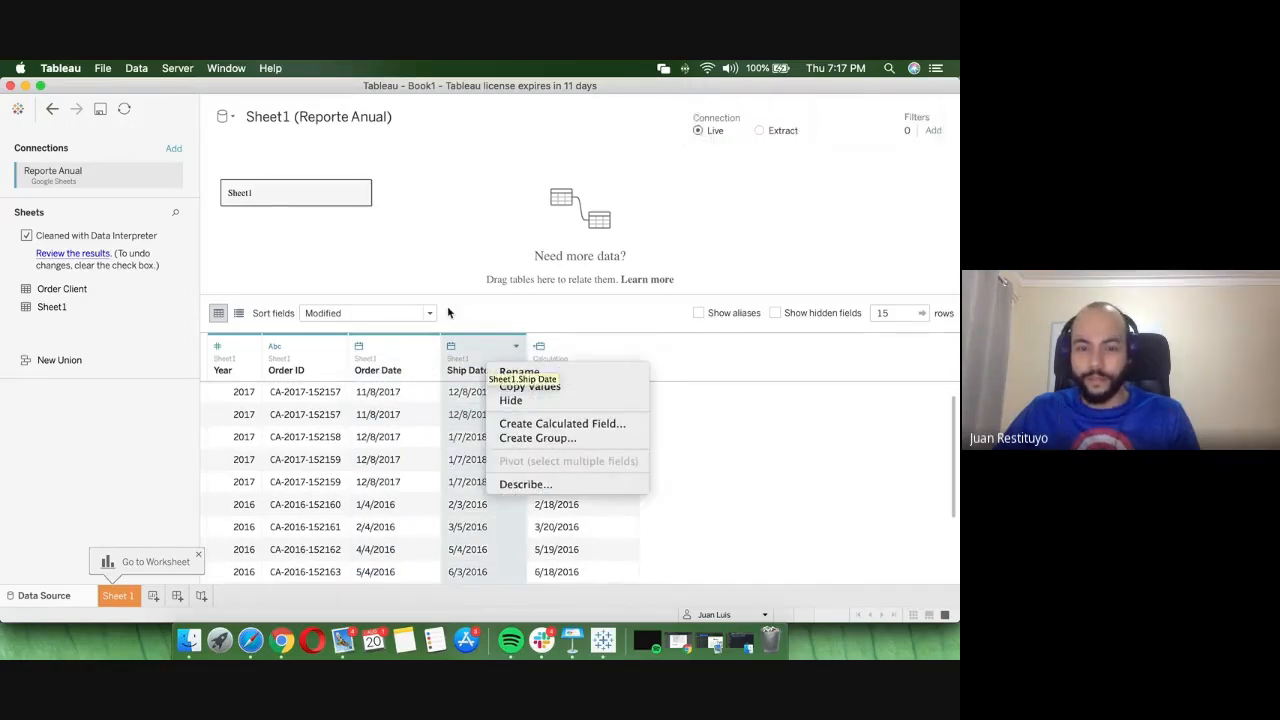
pyautogui.click(514, 363)
# - Review the data type choices for the Order Date and Ship Date columns without changing either type
pyautogui.click(406, 356)
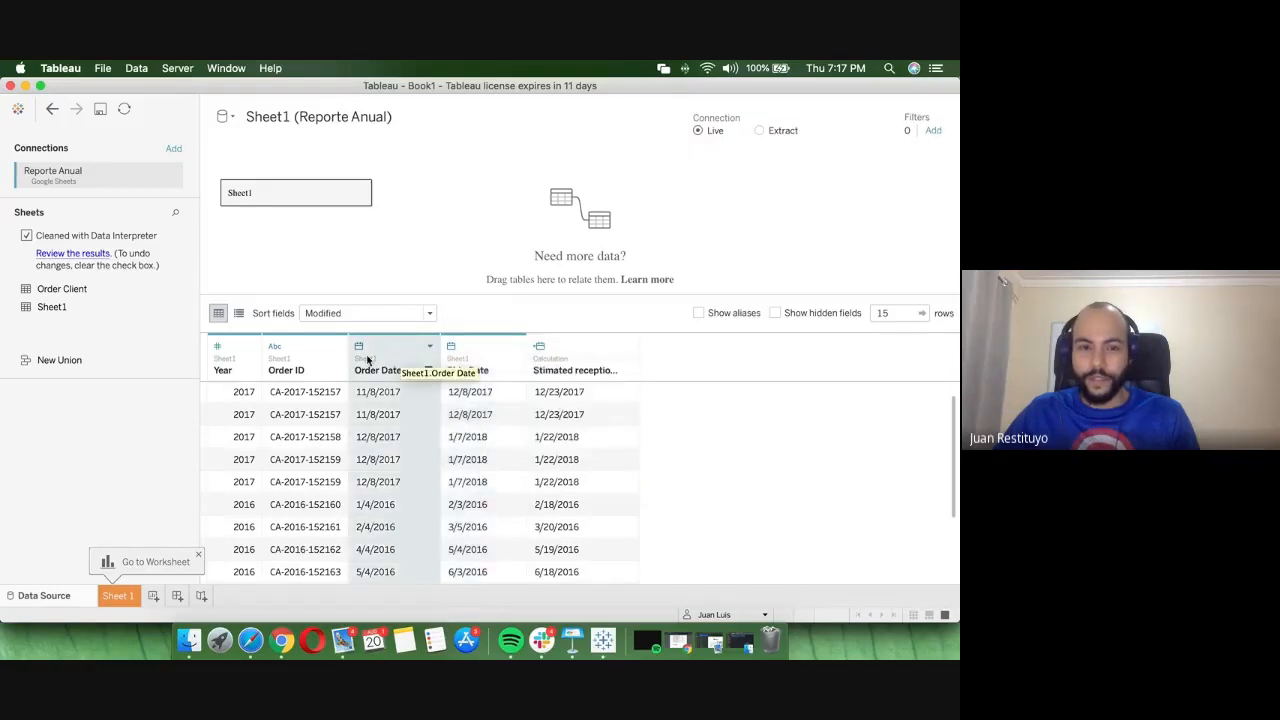
pyautogui.click(360, 347)
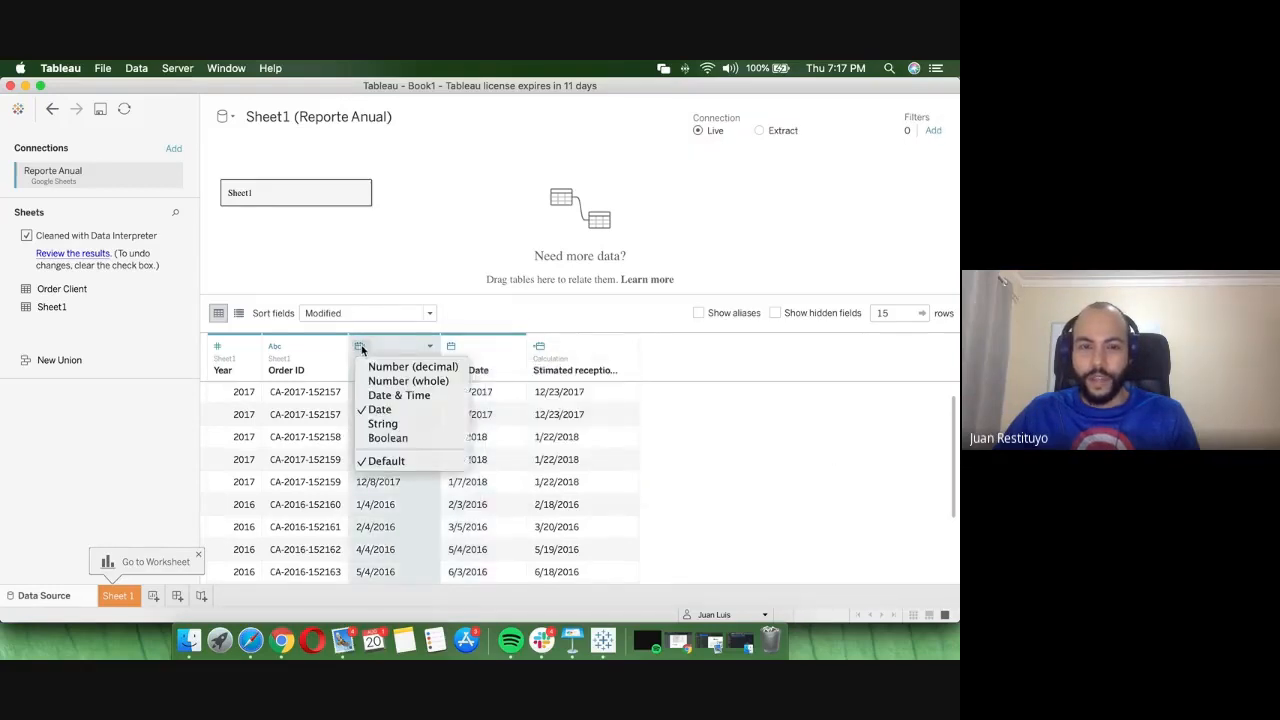
pyautogui.click(361, 348)
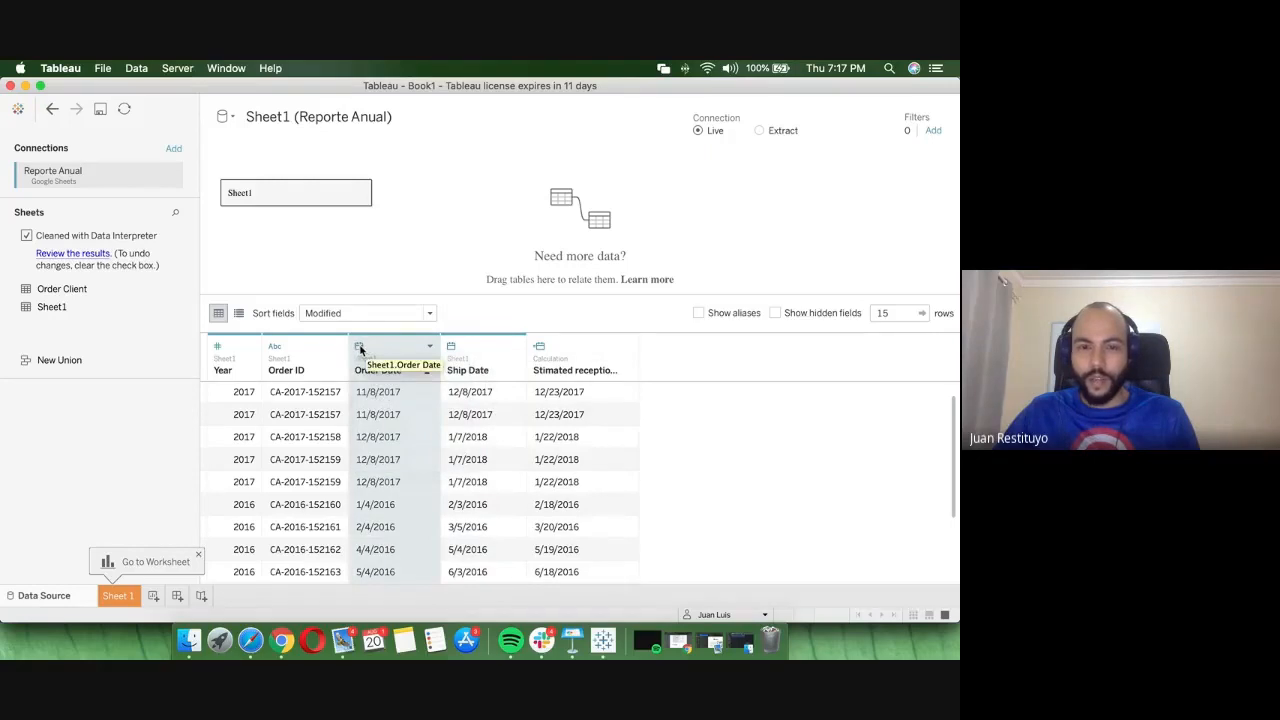
pyautogui.click(451, 347)
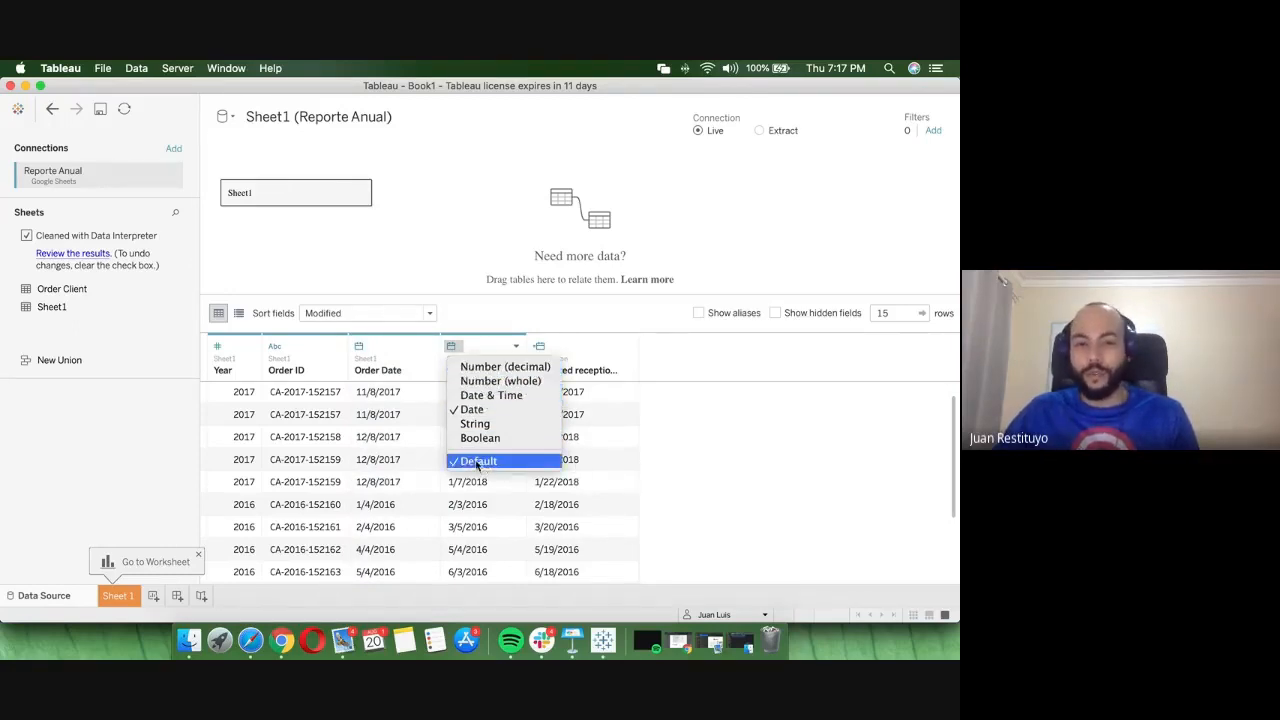
pyautogui.click(550, 468)
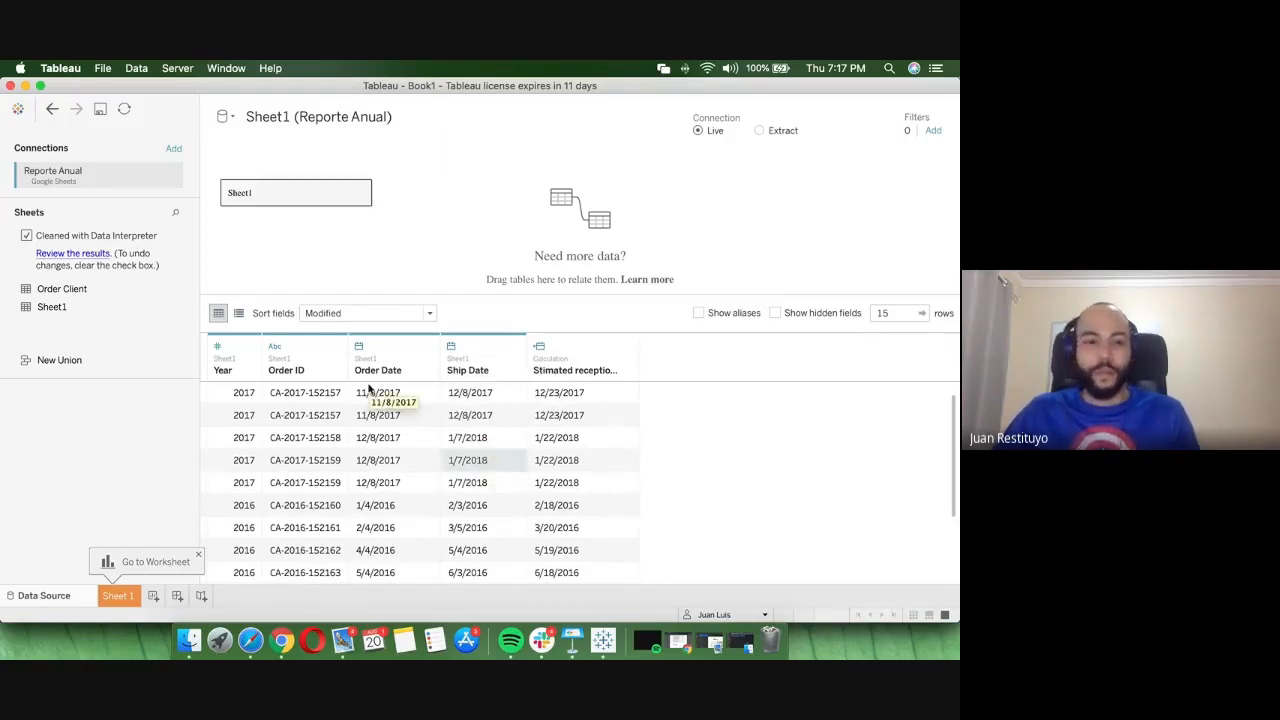
# - Review the options available for the Stimated reception date column and look through its rows
pyautogui.rightClick(604, 360)
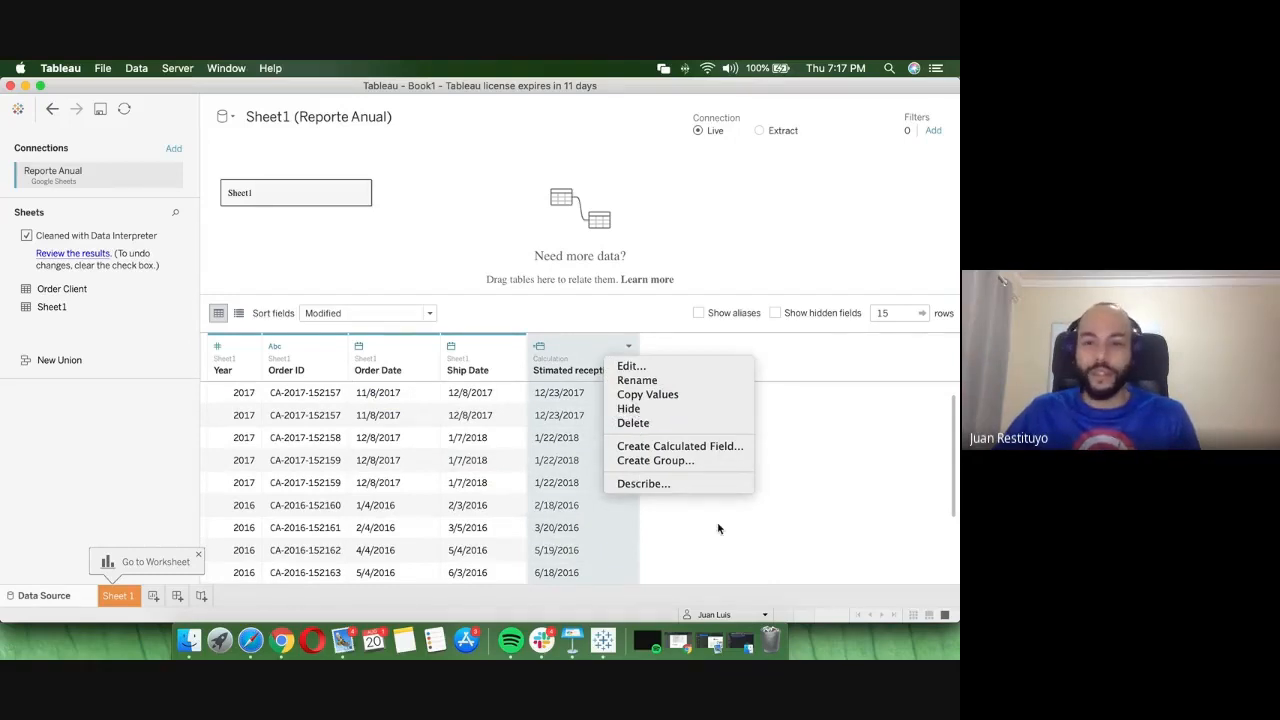
pyautogui.click(898, 563)
pyautogui.scroll(-1, 334, 502)
pyautogui.scroll(2, 334, 502)
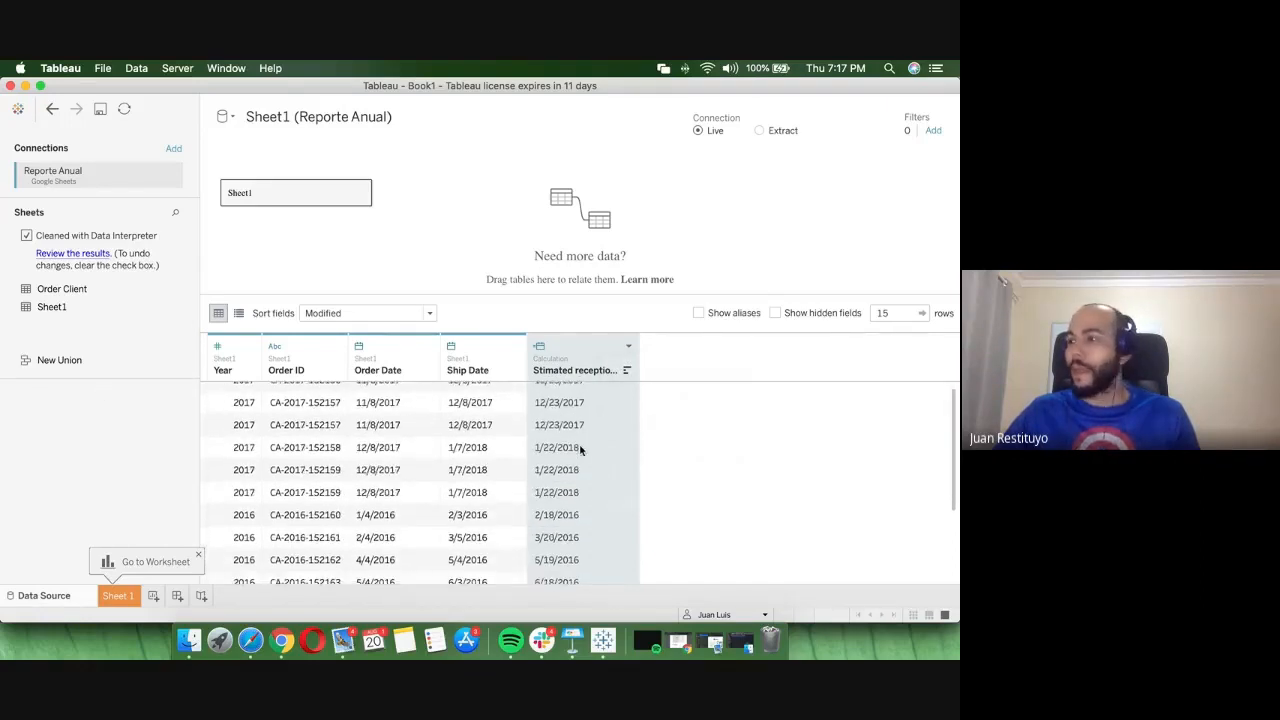
pyautogui.scroll(-1, 360, 390)
# - Custom-split the Order ID column using the separator "-" and splitting off all columns
pyautogui.click(331, 372)
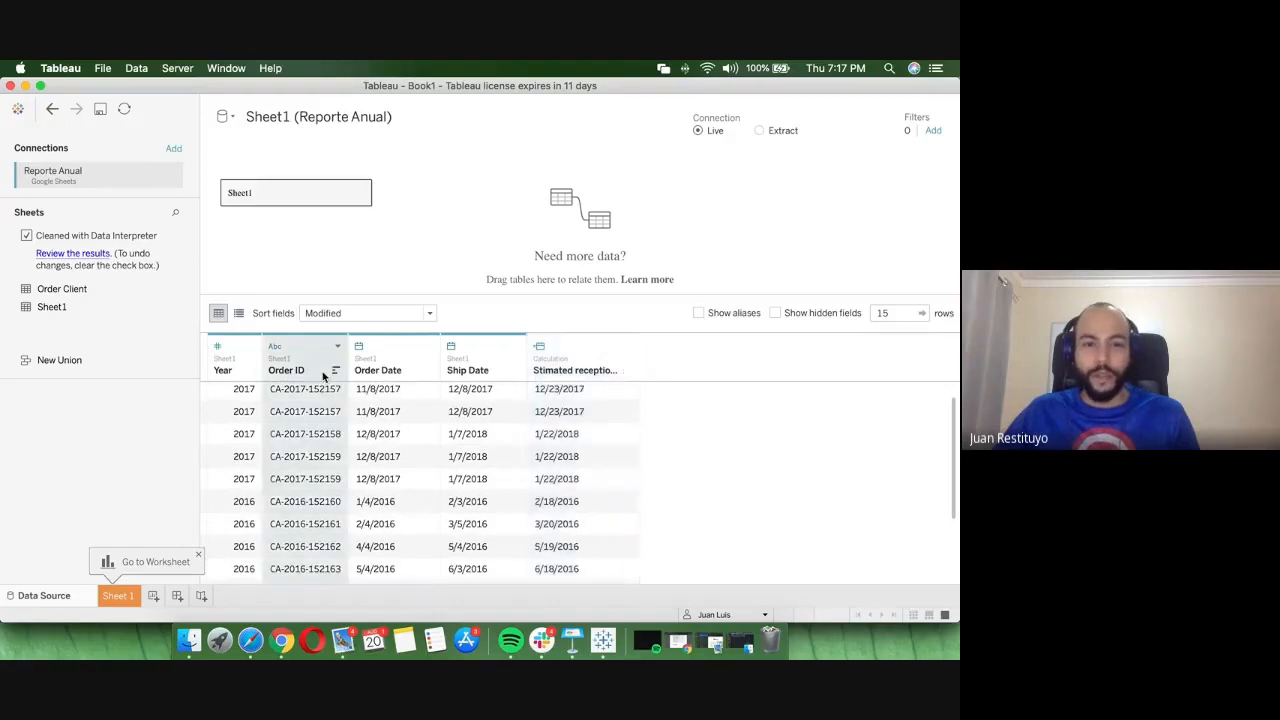
pyautogui.rightClick(318, 371)
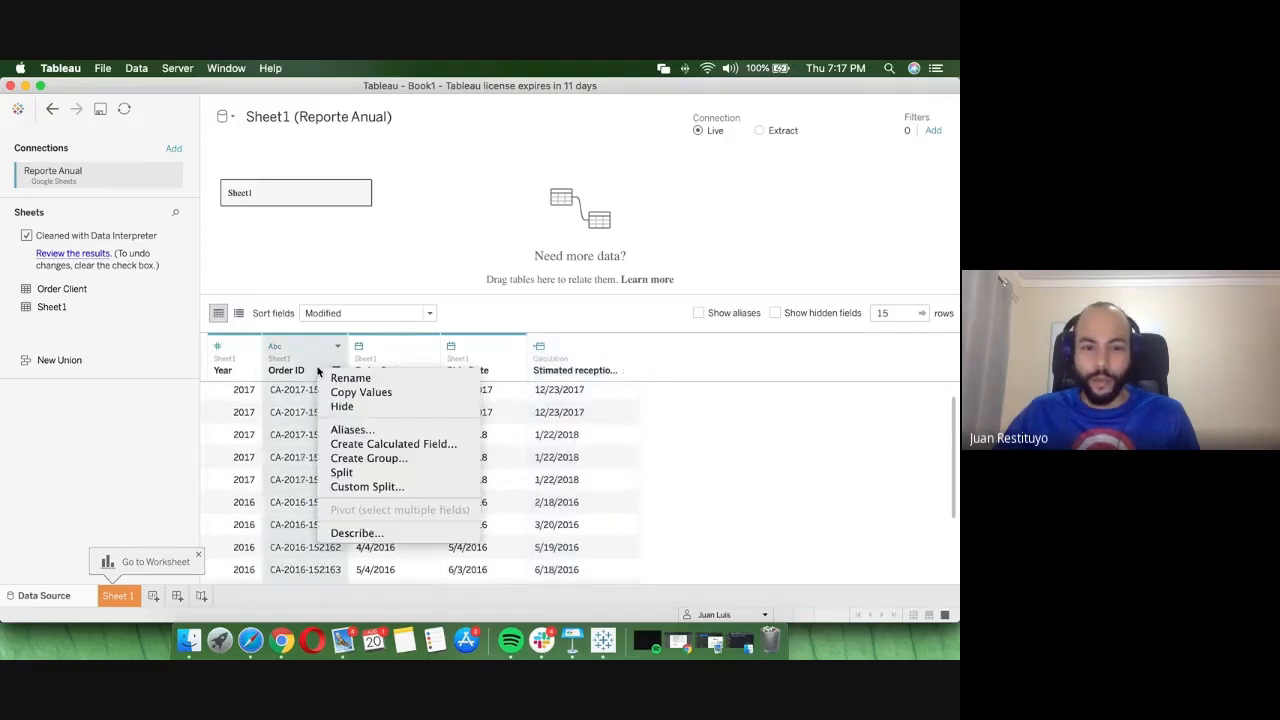
pyautogui.click(346, 486)
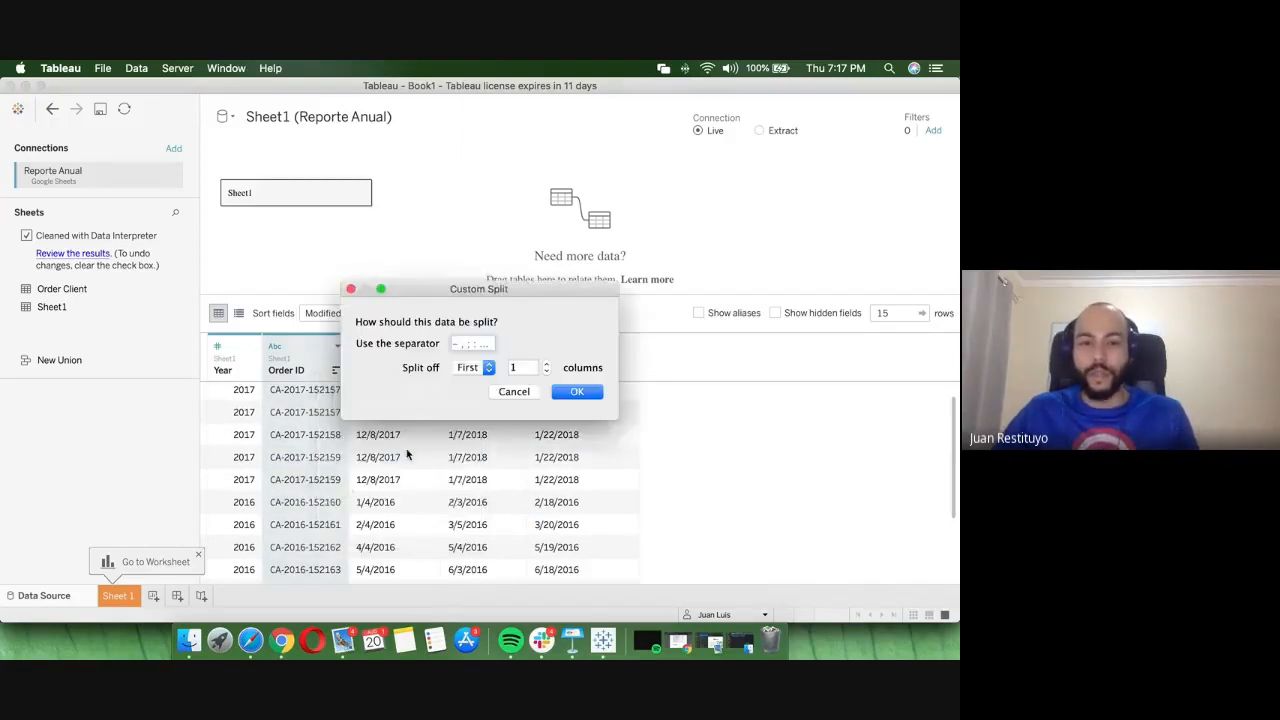
pyautogui.write('-')
pyautogui.click(472, 368)
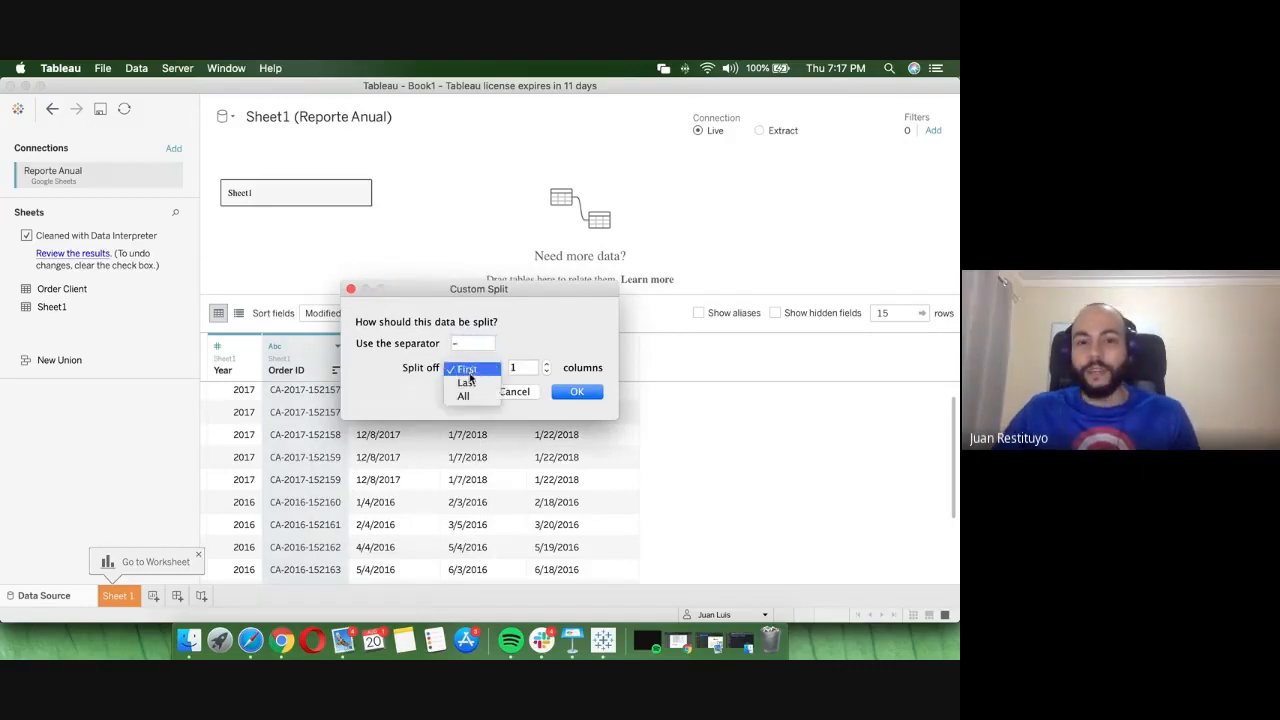
pyautogui.click(466, 396)
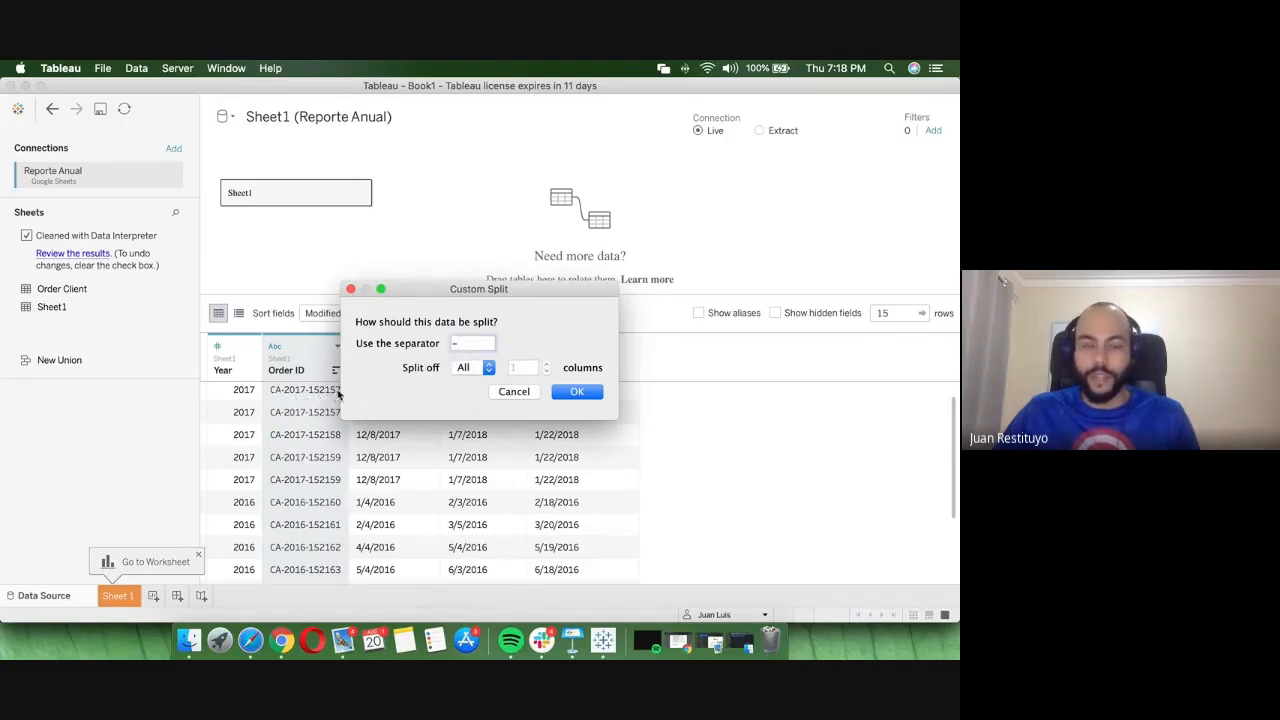
pyautogui.click(594, 397)
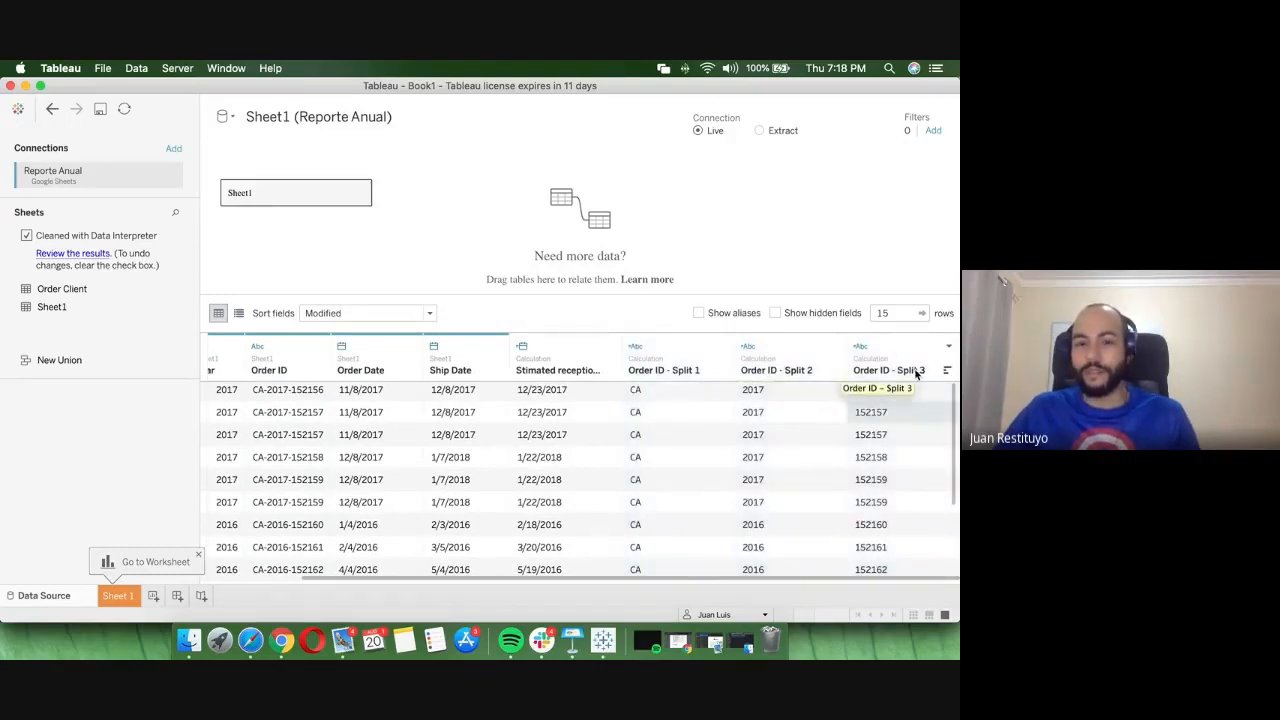
# - Review the calculation formula behind the Order ID - Split 1 column, and close it without editing
pyautogui.scroll(-1, 705, 455)
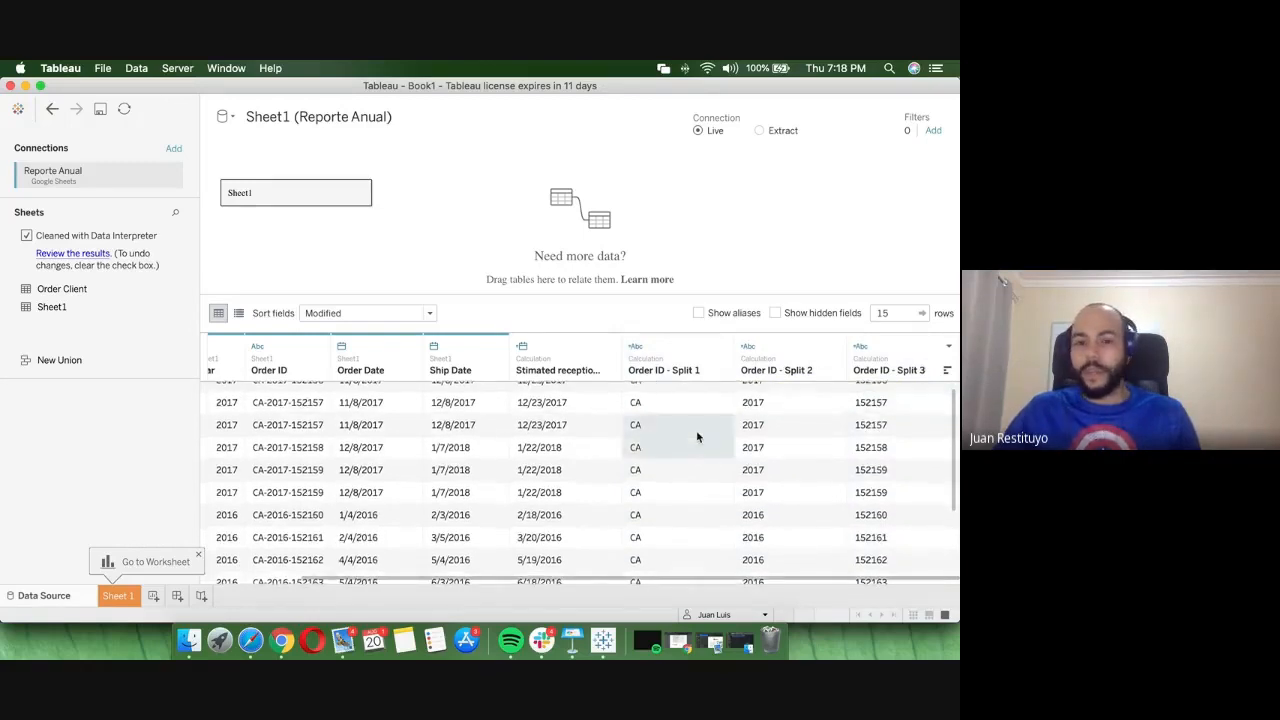
pyautogui.rightClick(679, 371)
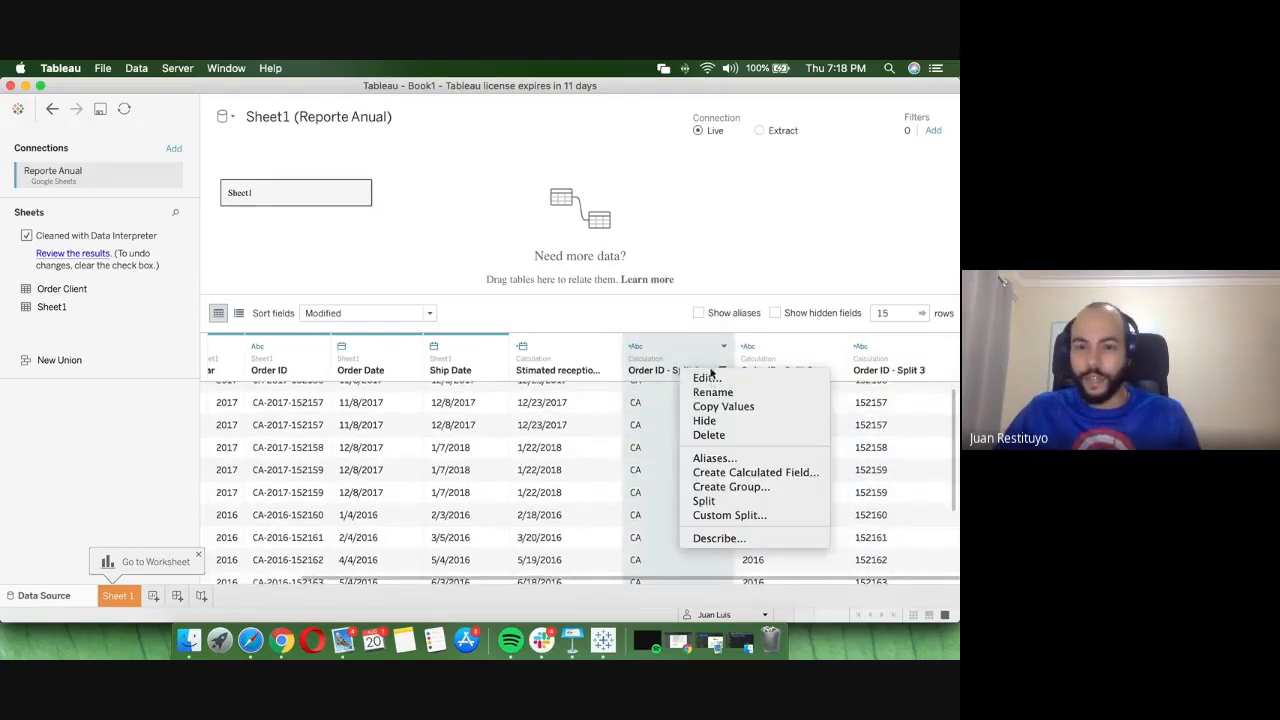
pyautogui.click(705, 378)
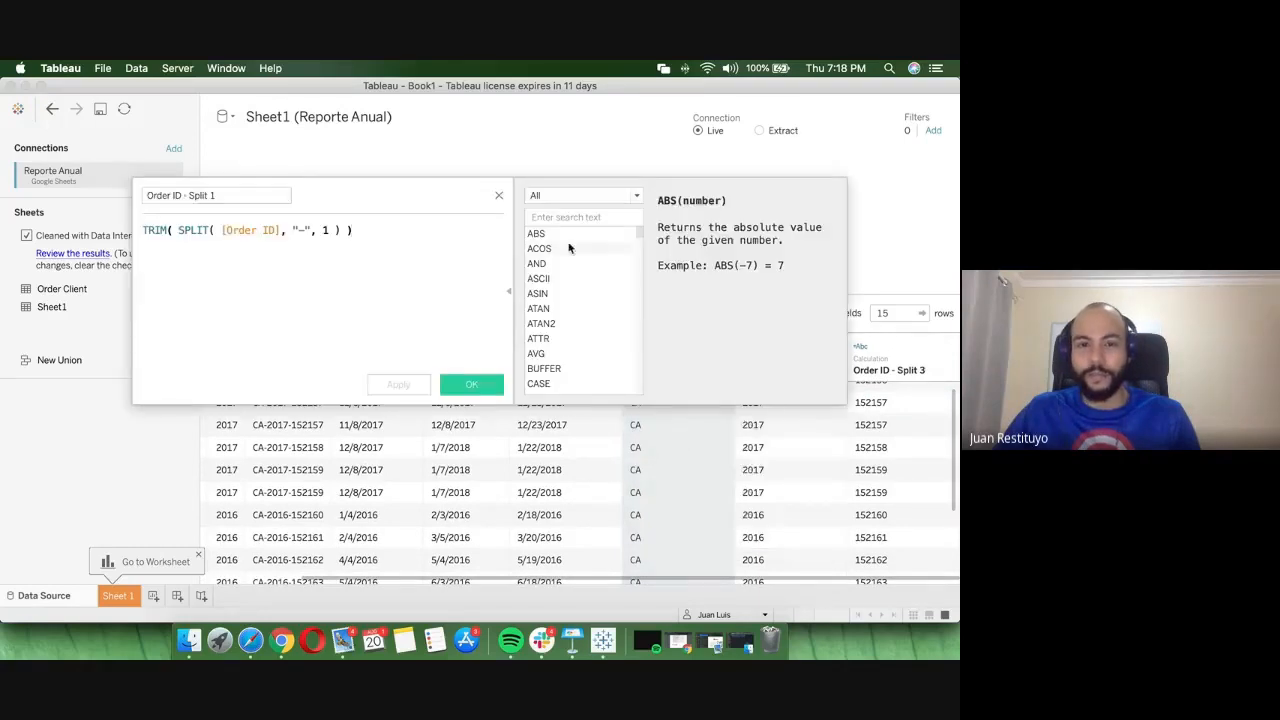
pyautogui.click(499, 195)
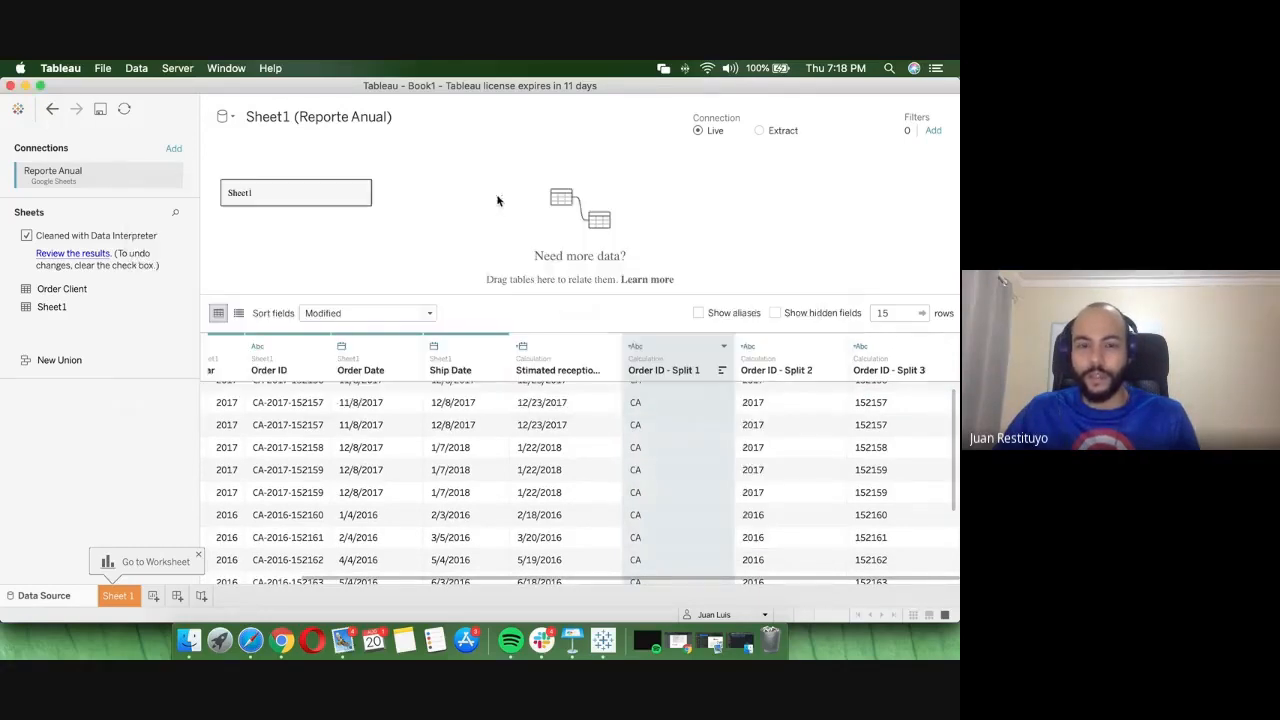
# - Give the CA member of the Order ID - Split 1 column the alias "Canda"
pyautogui.rightClick(657, 351)
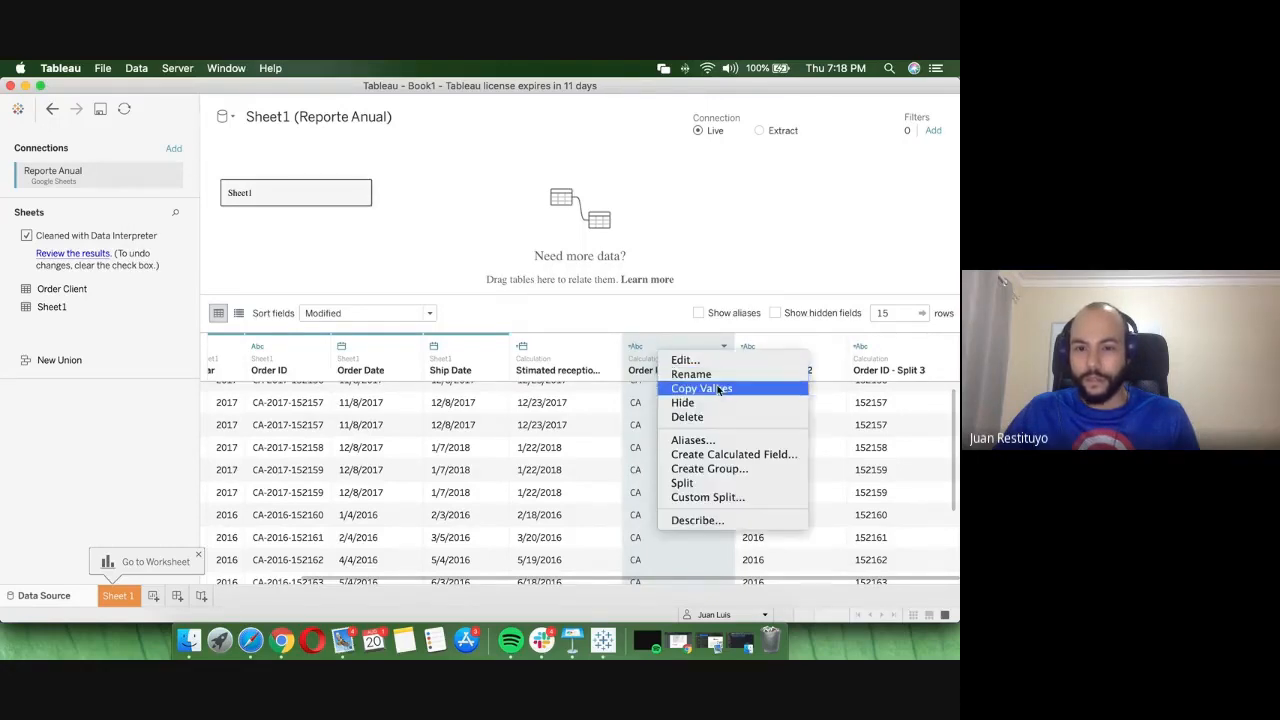
pyautogui.click(690, 441)
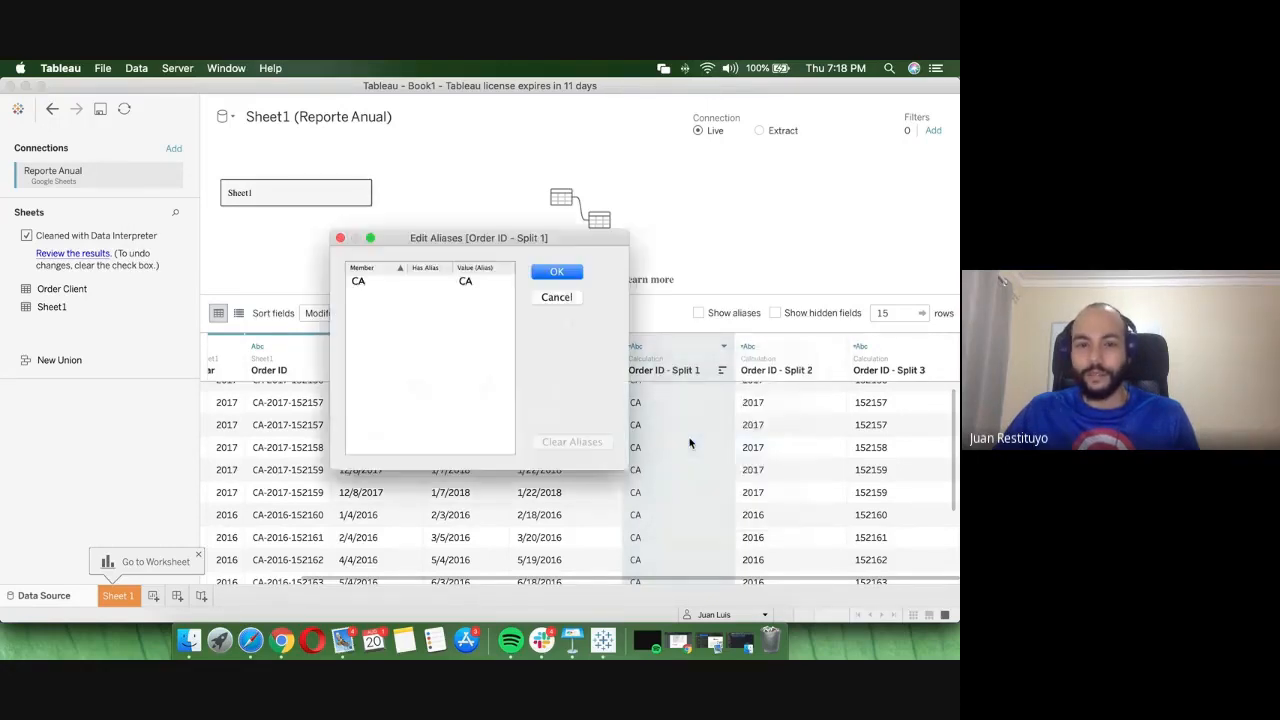
pyautogui.click(361, 284)
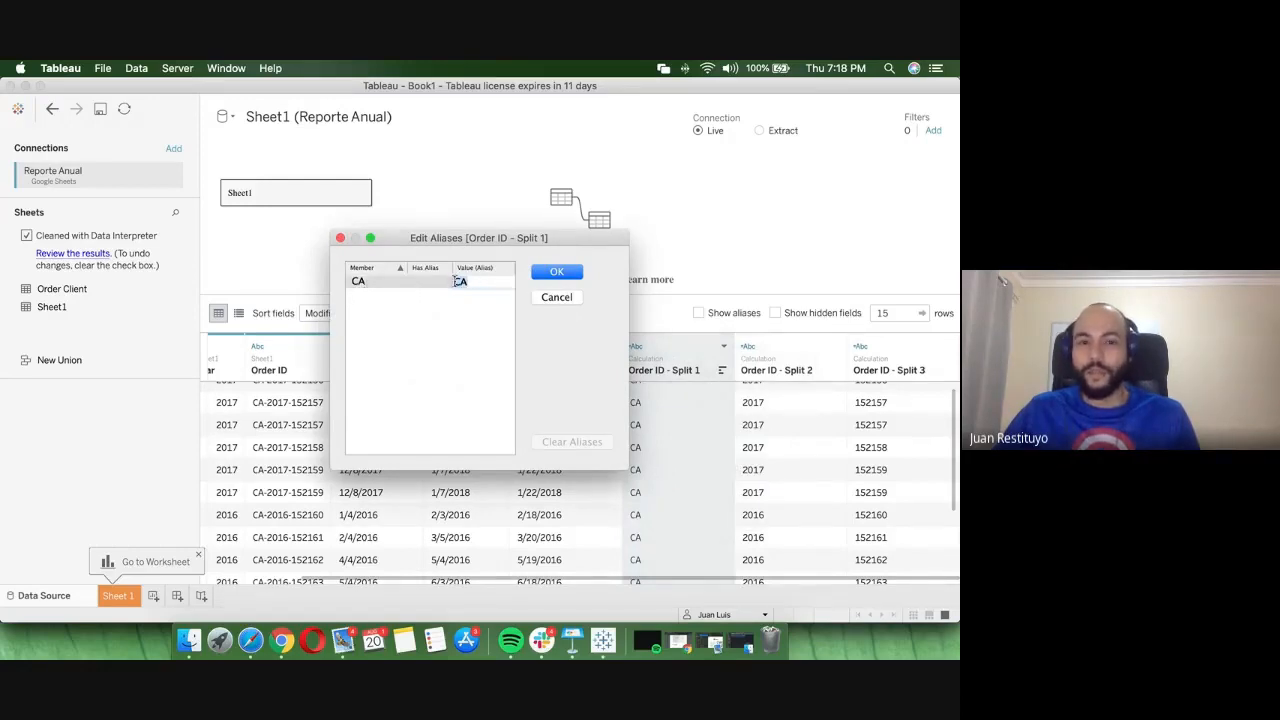
pyautogui.press('BackSpace')
pyautogui.write('C')
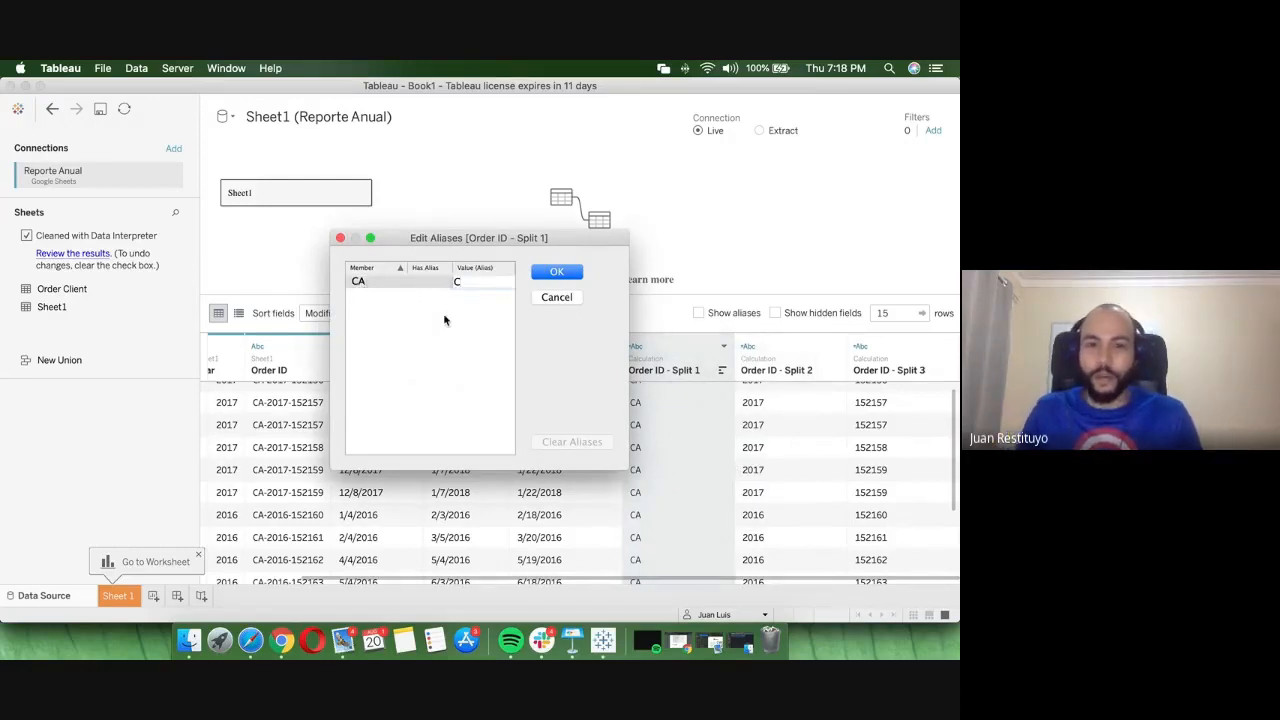
pyautogui.write('anda')
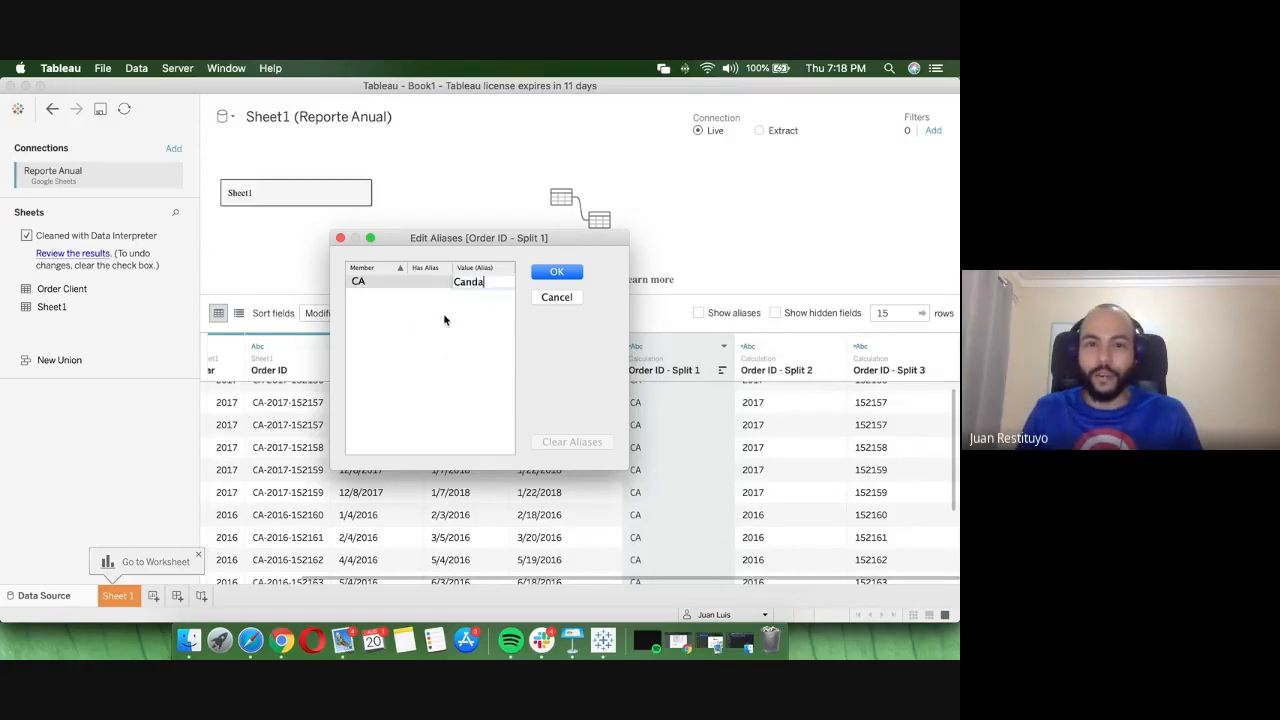
pyautogui.click(558, 273)
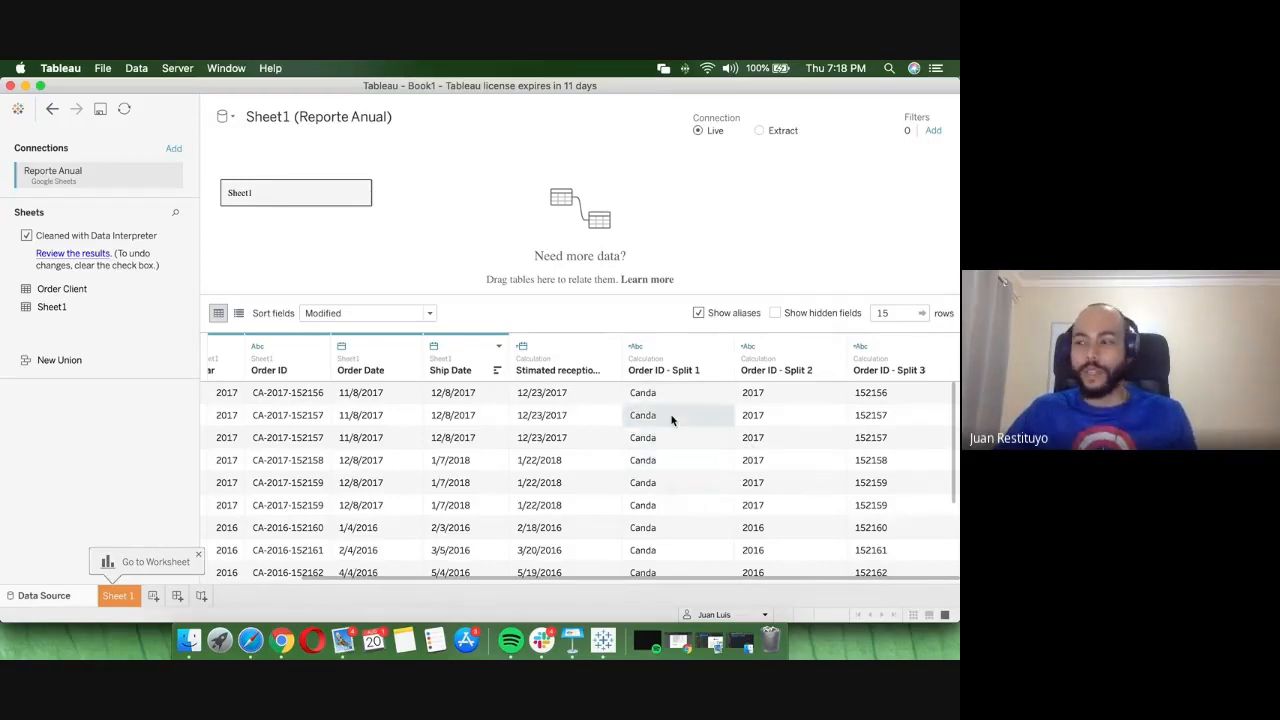
# - Examine the field description of Order ID - Split 1, including its role, type, formula and domain, and close it
pyautogui.press('super+Tab')
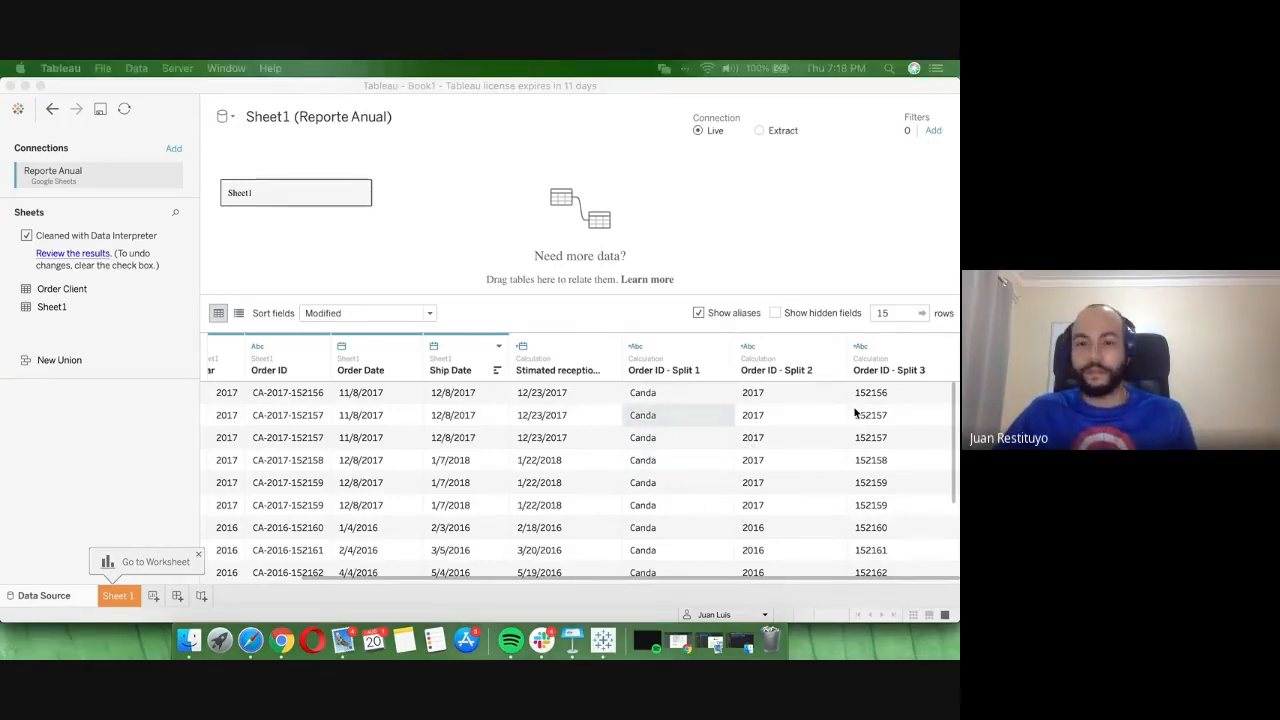
pyautogui.click(723, 346)
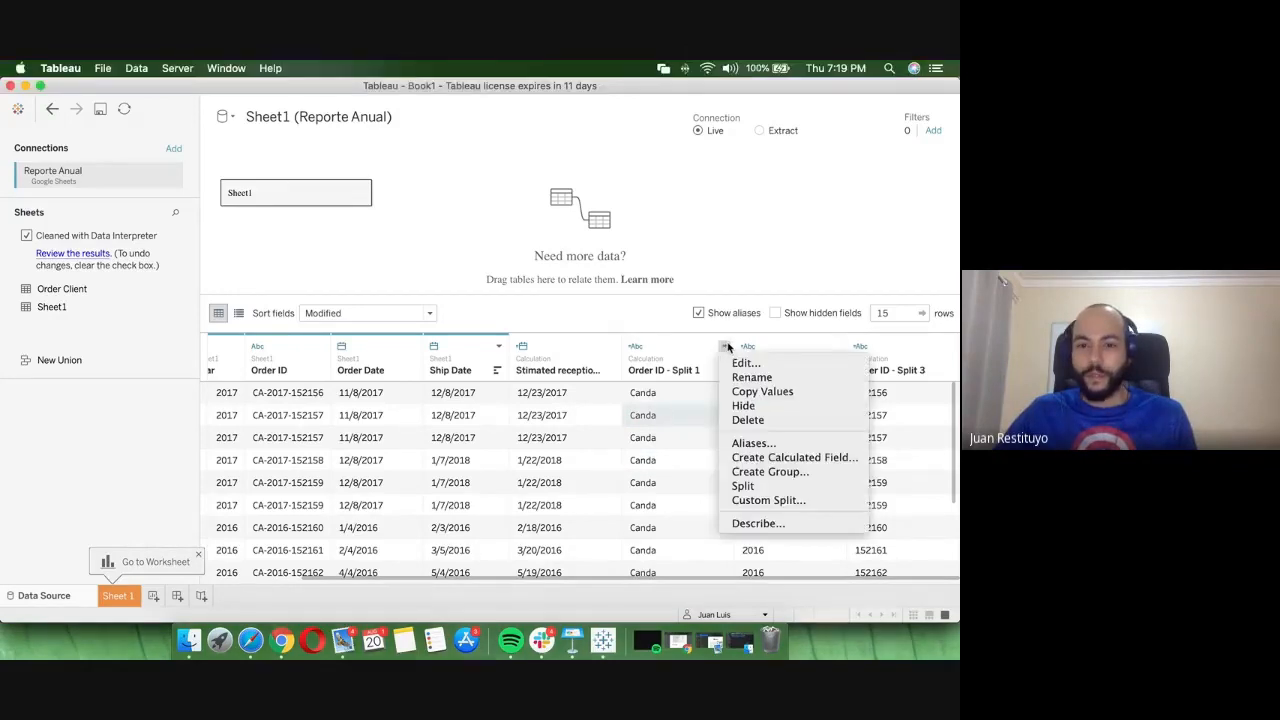
pyautogui.click(757, 523)
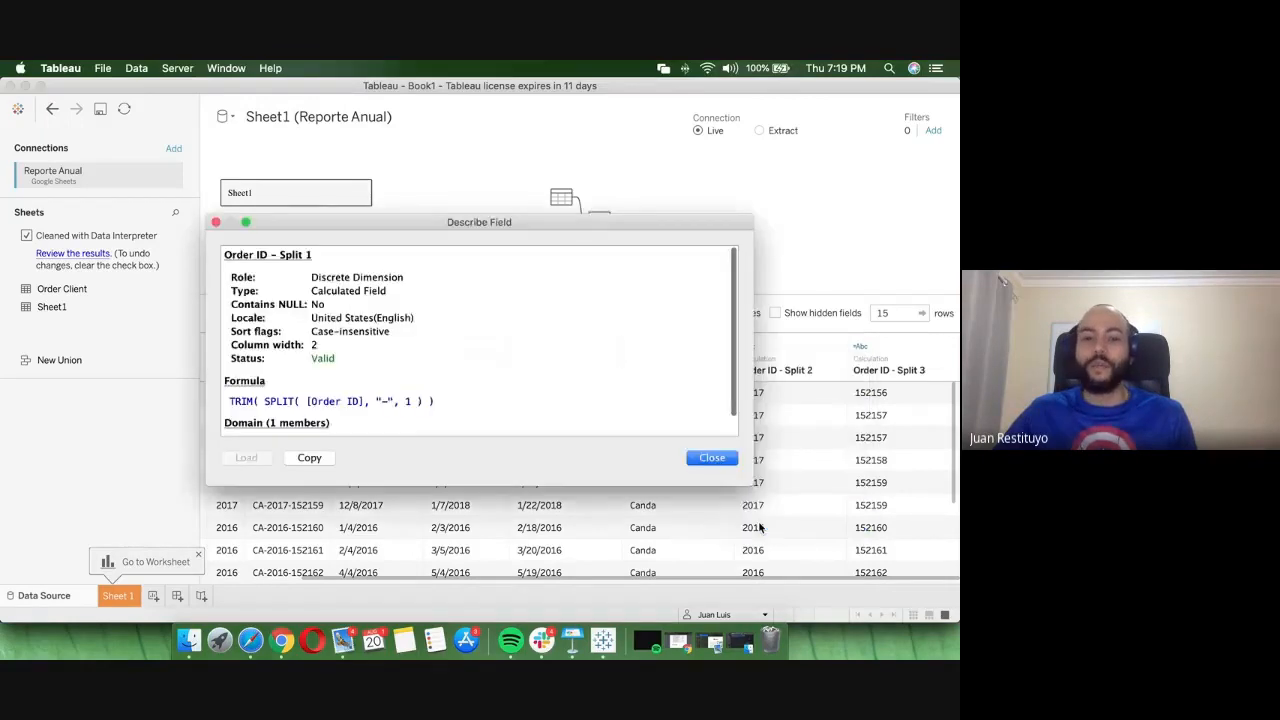
pyautogui.scroll(-2, 494, 383)
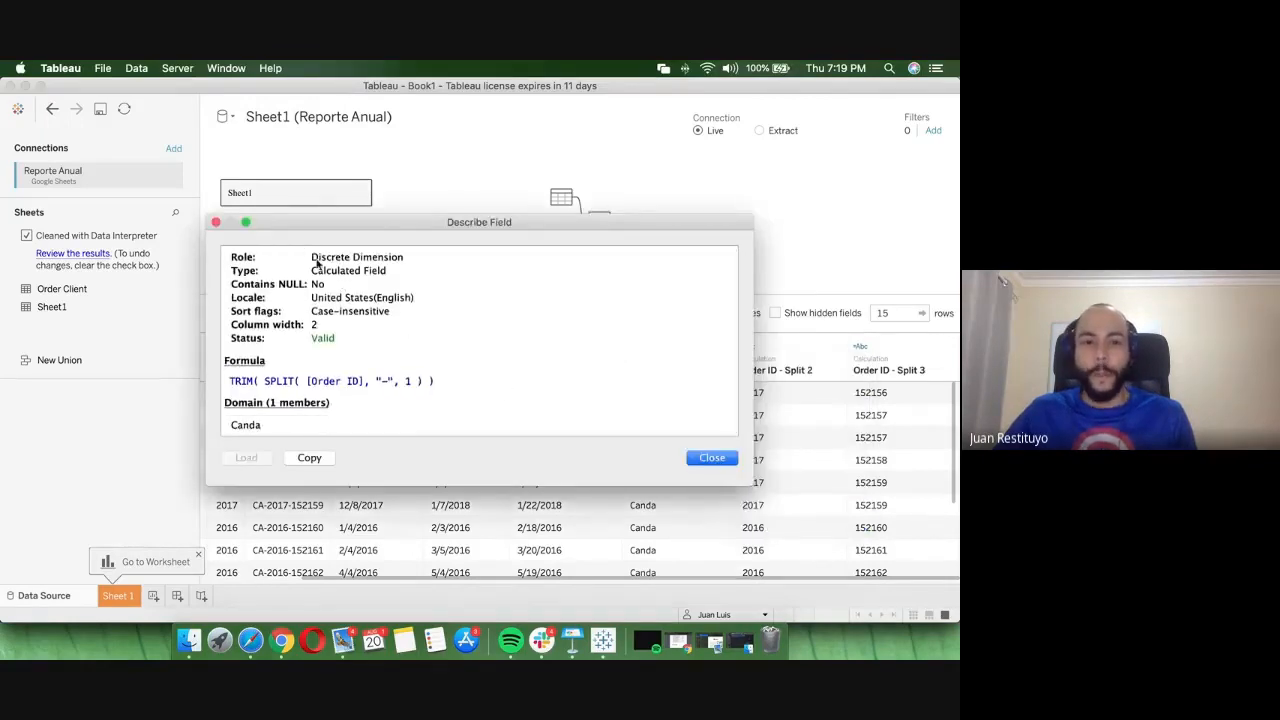
pyautogui.moveTo(312, 259); pyautogui.dragTo(385, 261)
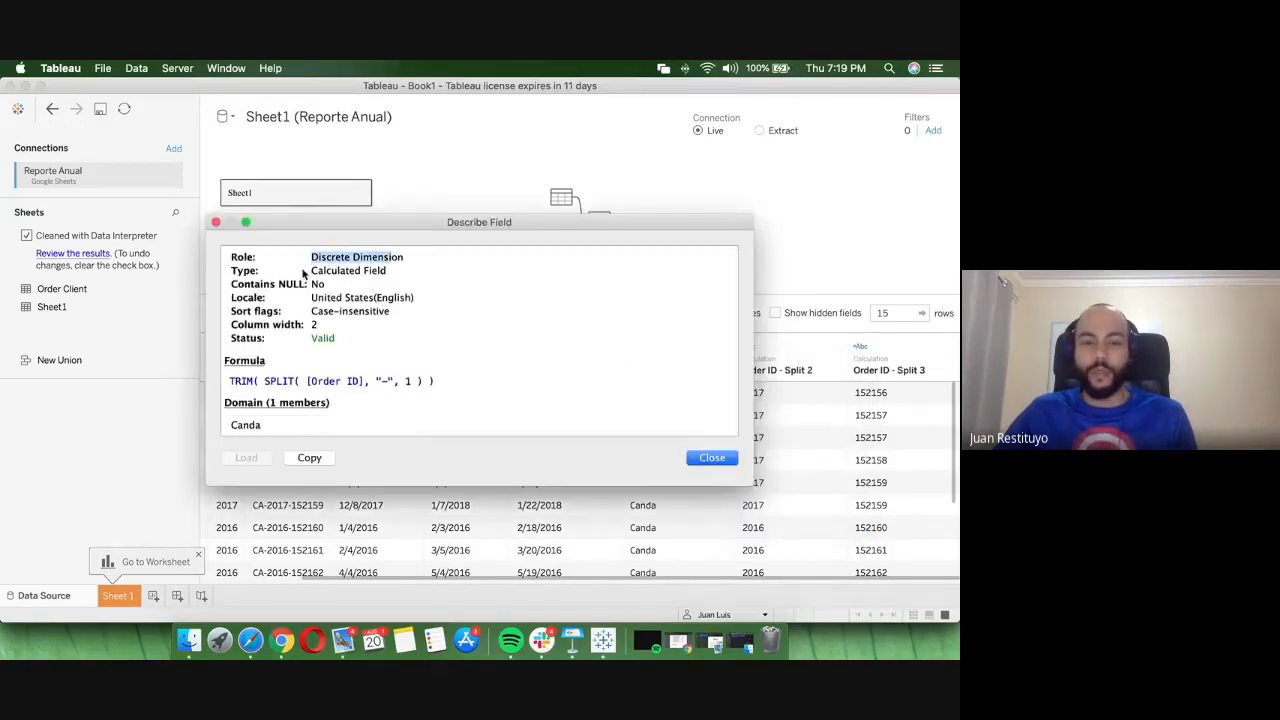
pyautogui.tripleClick(344, 274)
pyautogui.tripleClick(448, 279)
pyautogui.click(469, 311)
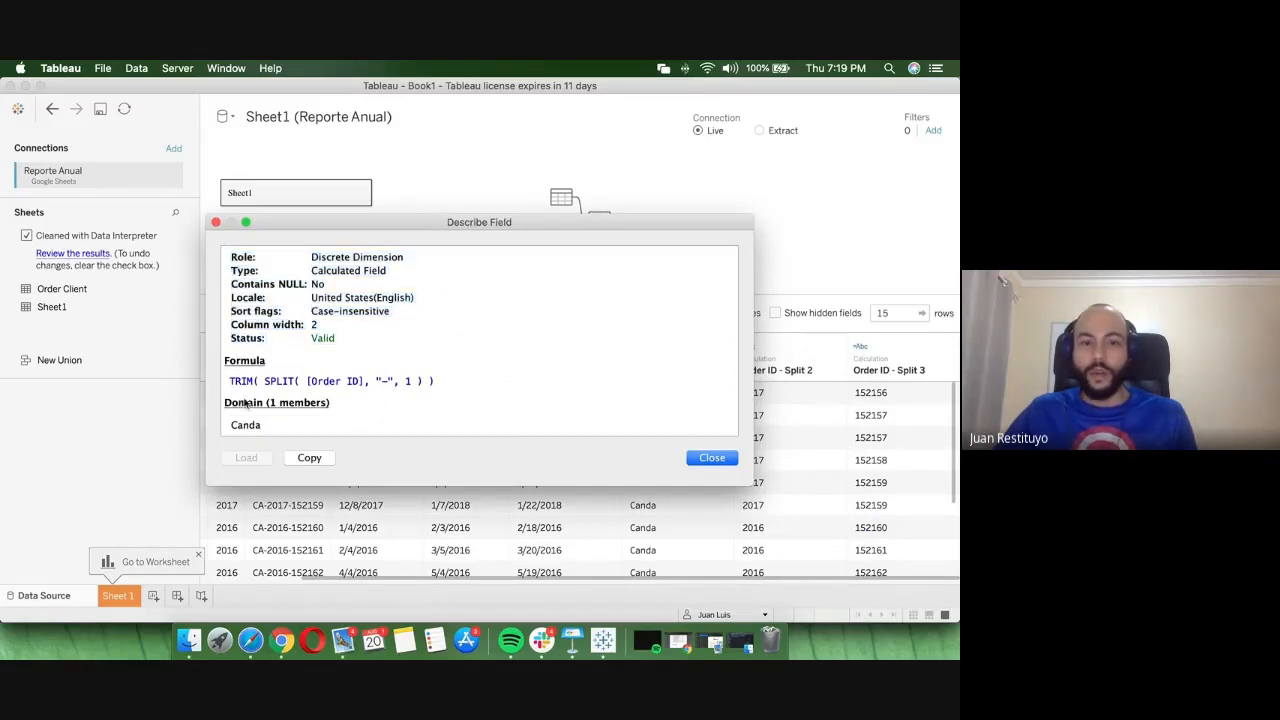
pyautogui.moveTo(247, 405); pyautogui.dragTo(203, 405)
pyautogui.click(332, 406)
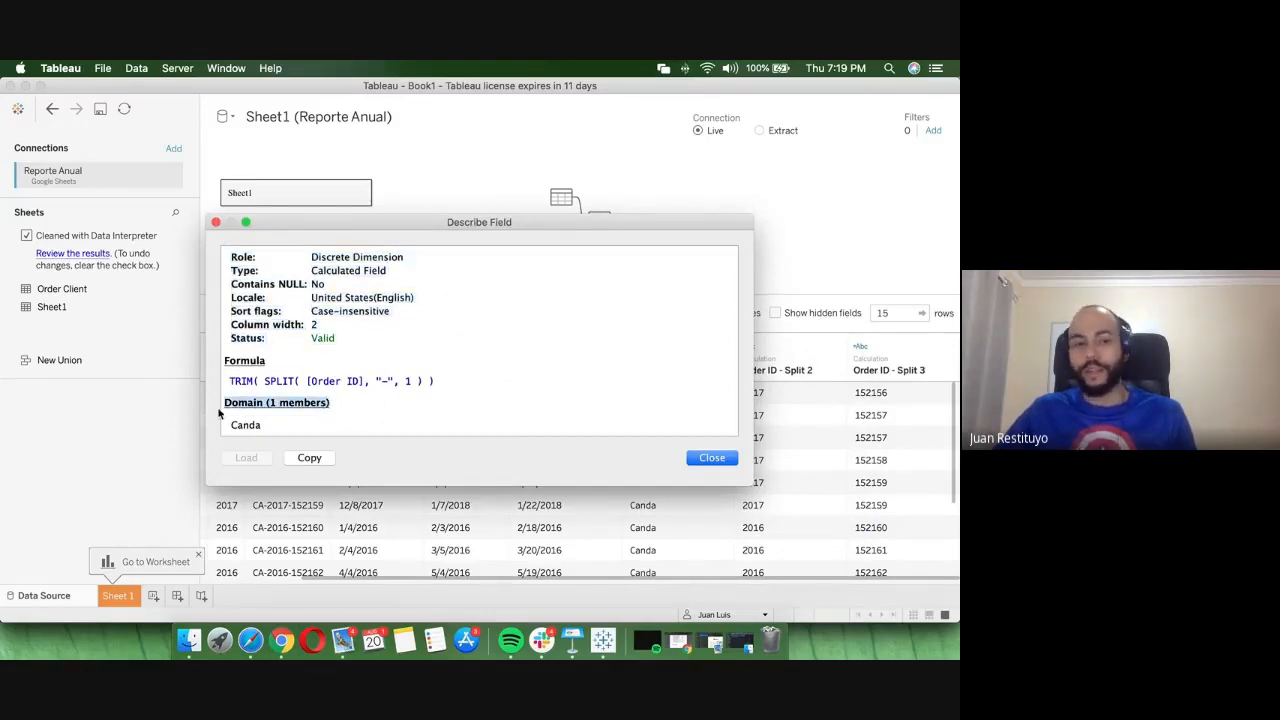
pyautogui.click(327, 424)
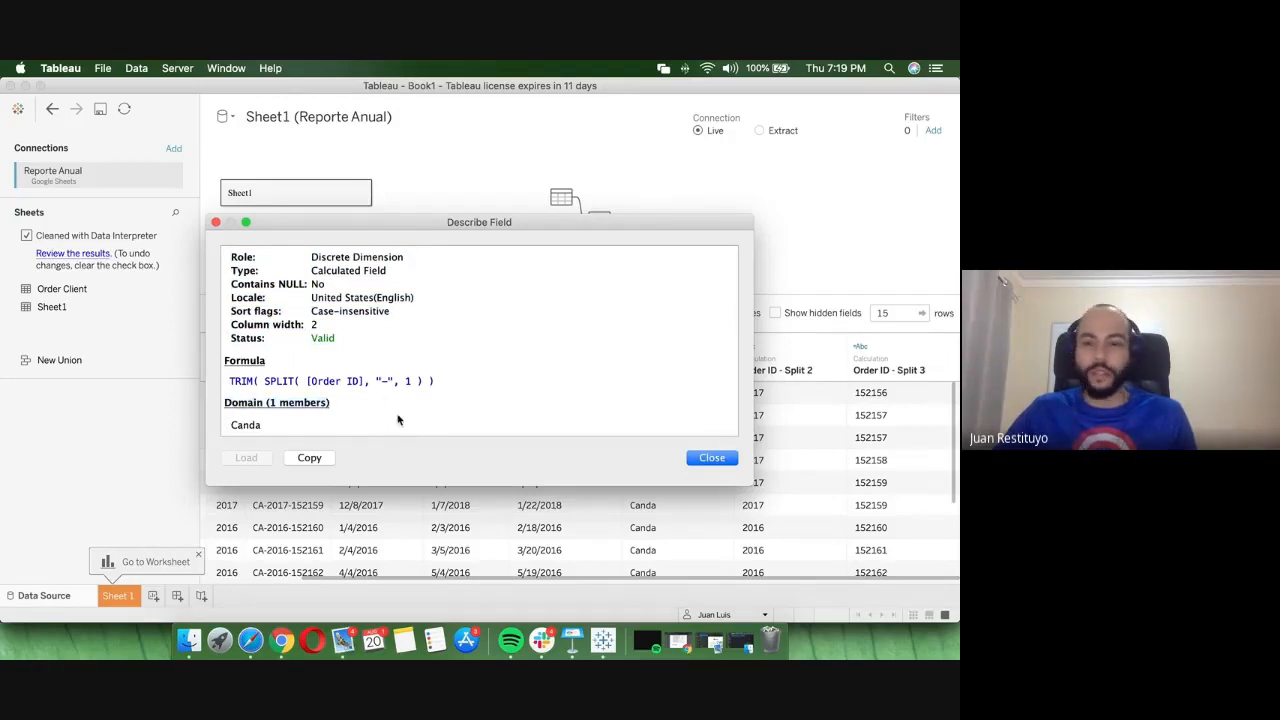
pyautogui.click(693, 460)
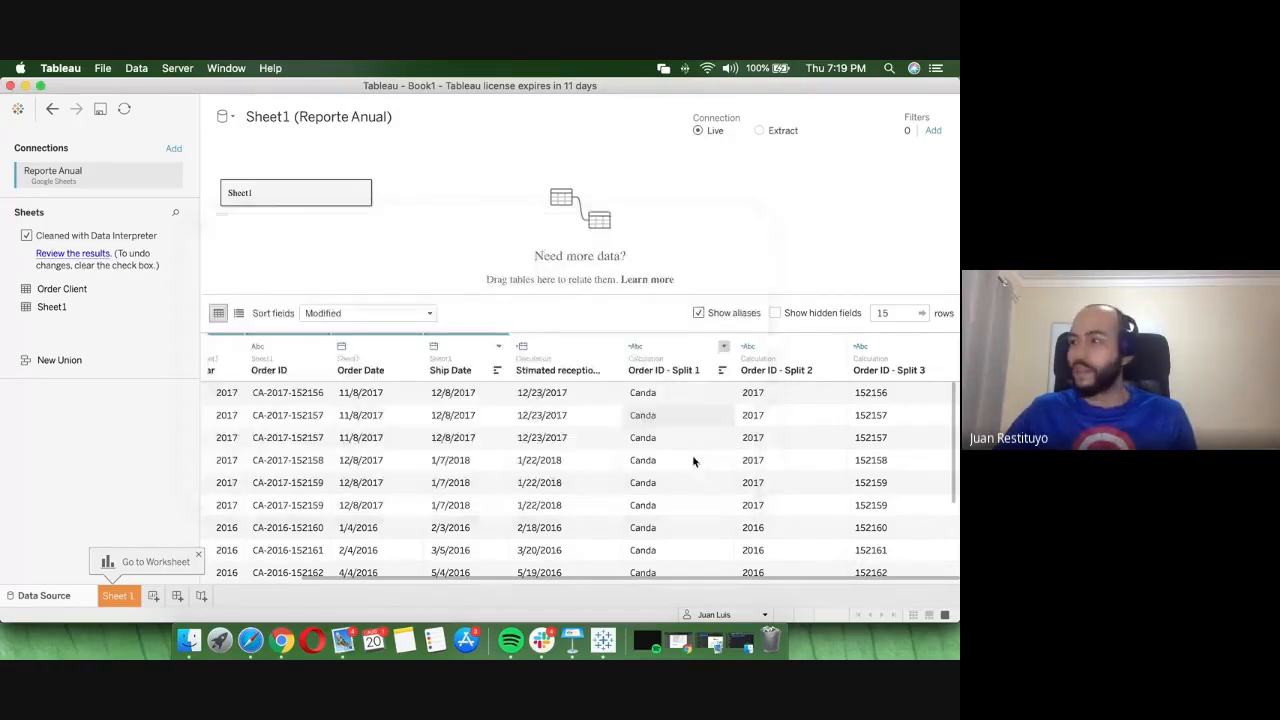
# - Dismiss the worksheet tip and relate the Order Client table to Sheet1, matching Order ID with Orderid
pyautogui.scroll(-1, 694, 461)
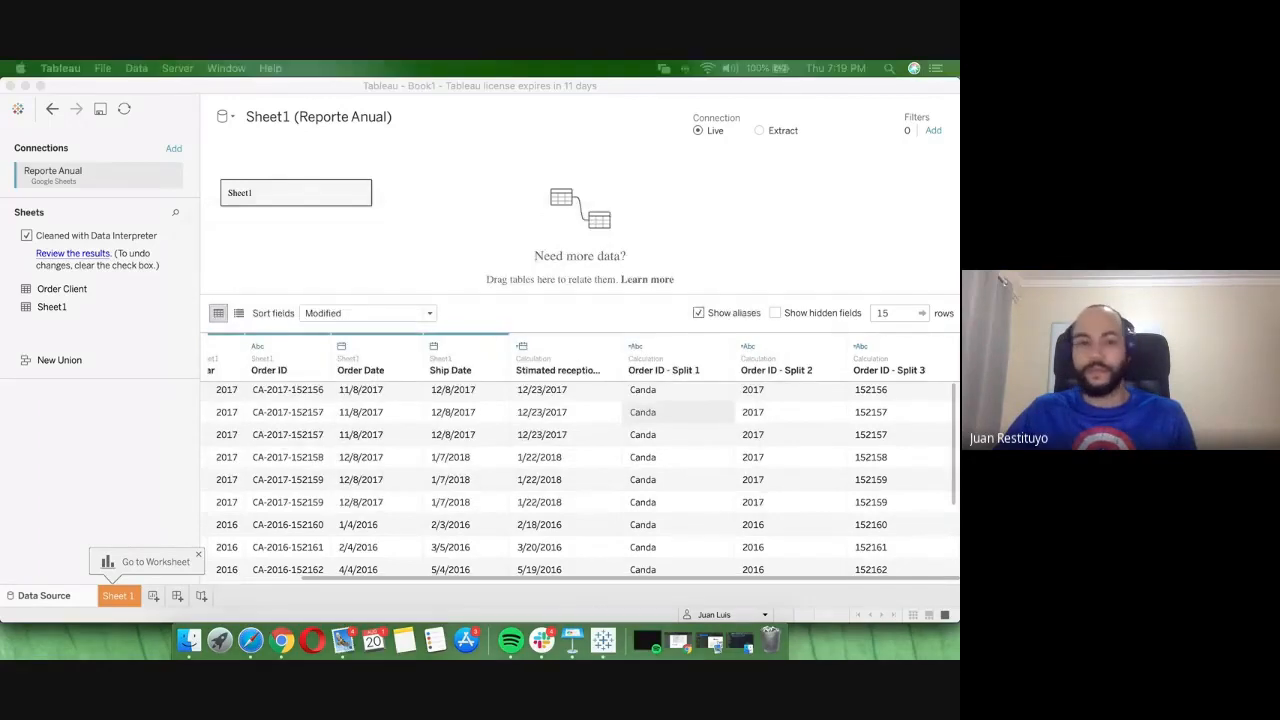
pyautogui.click(200, 561)
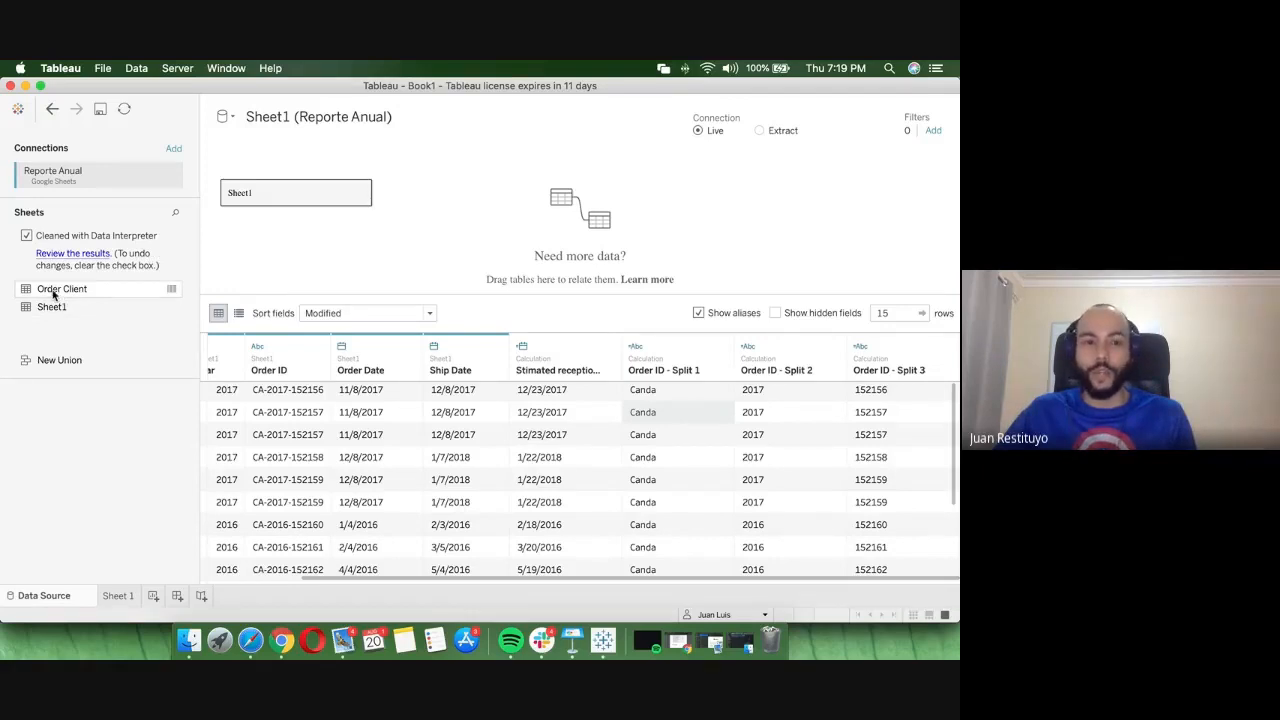
pyautogui.moveTo(53, 292); pyautogui.dragTo(437, 188)
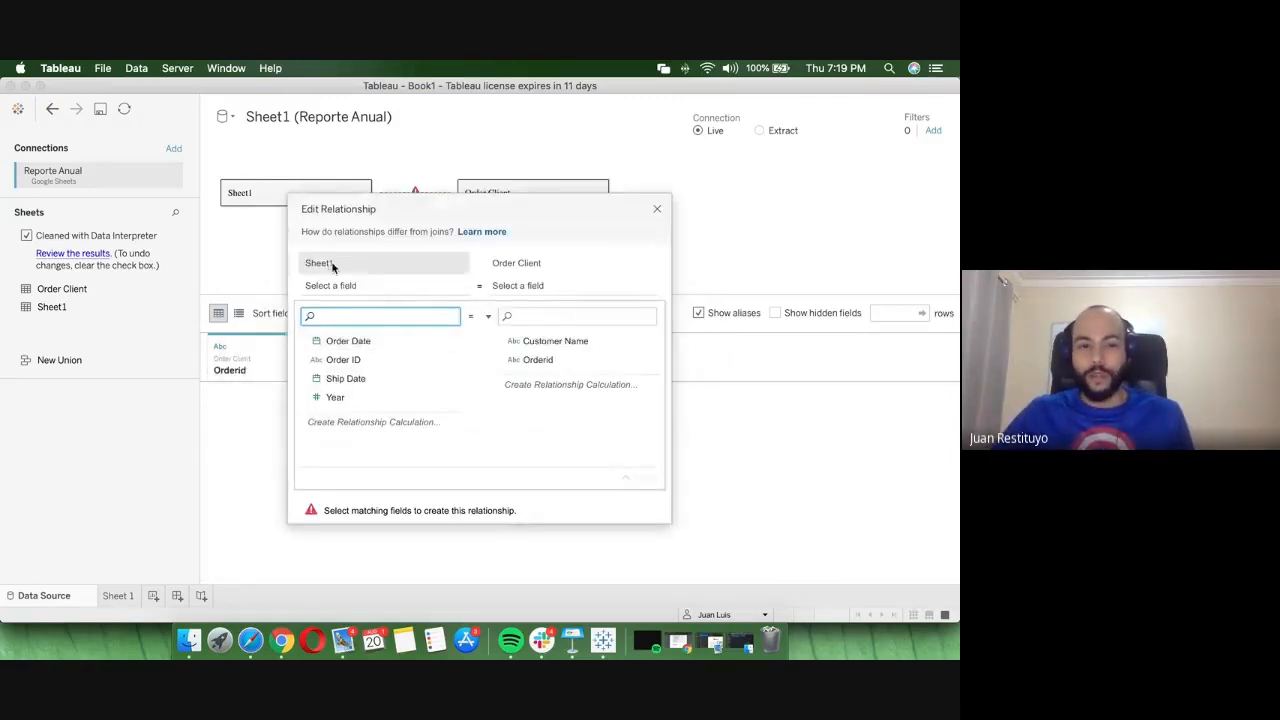
pyautogui.click(338, 361)
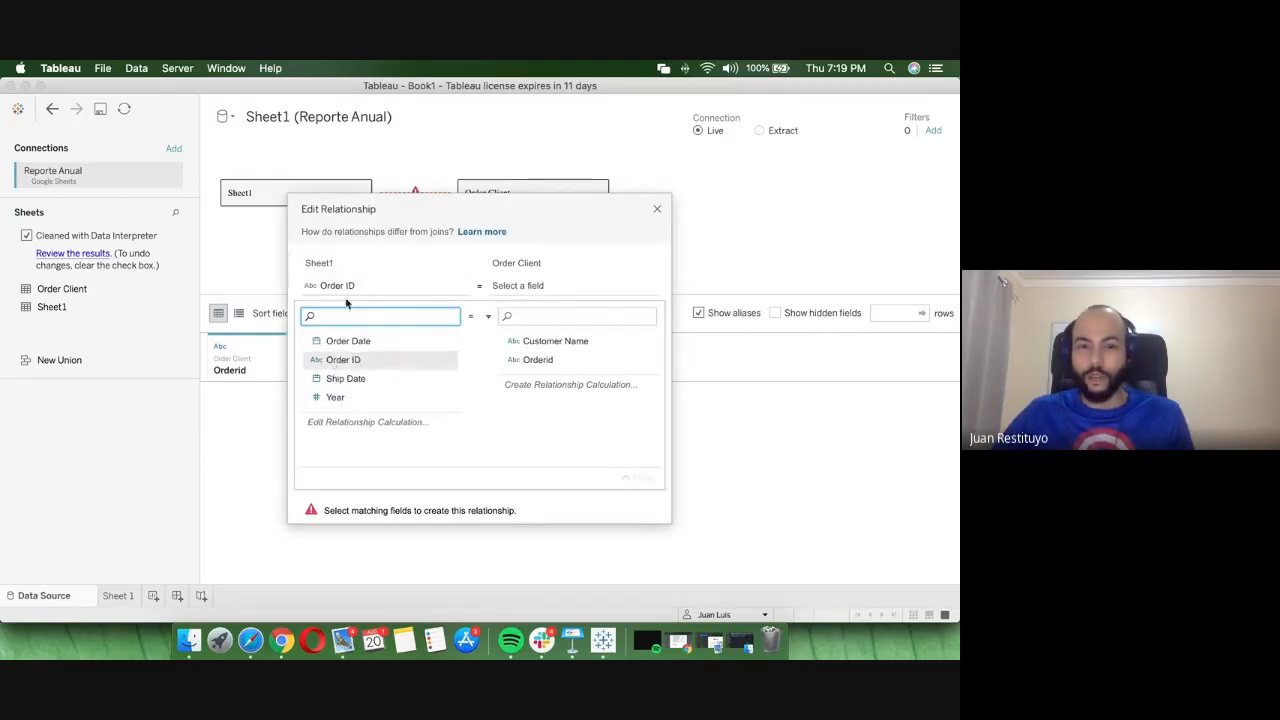
pyautogui.click(558, 364)
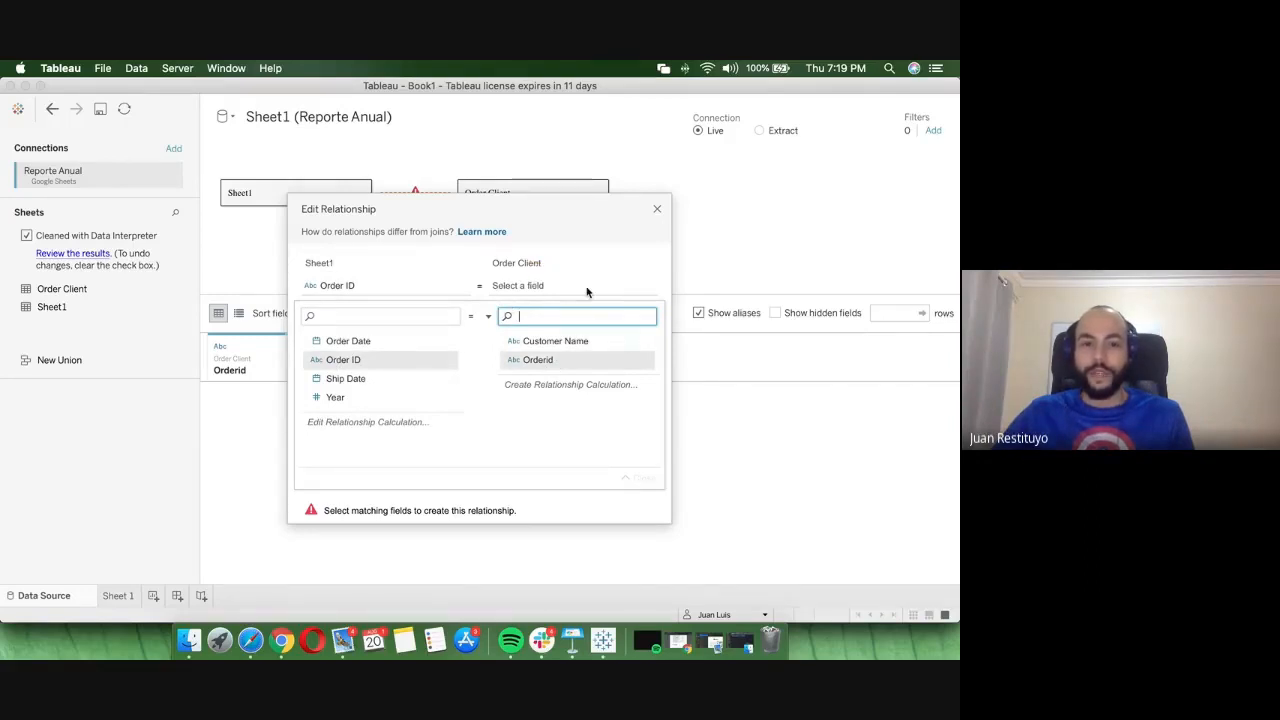
pyautogui.click(537, 359)
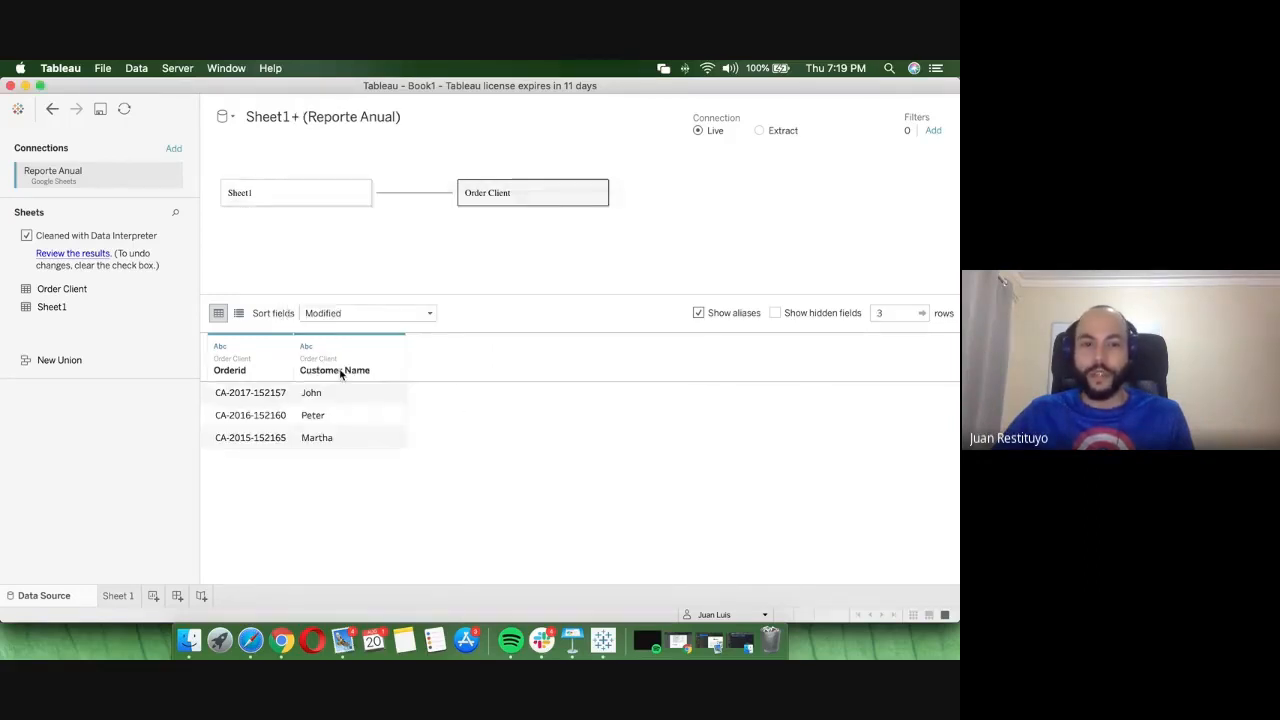
# - Open Sheet1's physical table view, try to join Order Client to it, and close the view
pyautogui.doubleClick(296, 192)
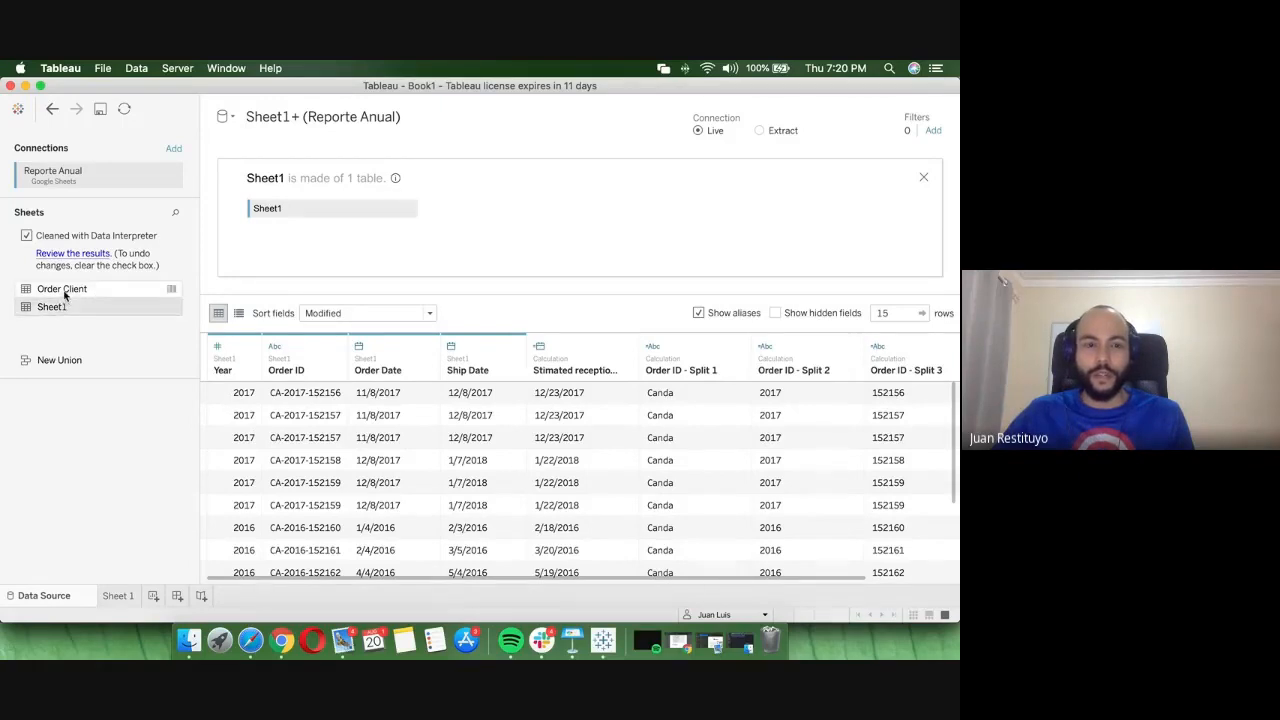
pyautogui.moveTo(65, 290); pyautogui.dragTo(417, 216)
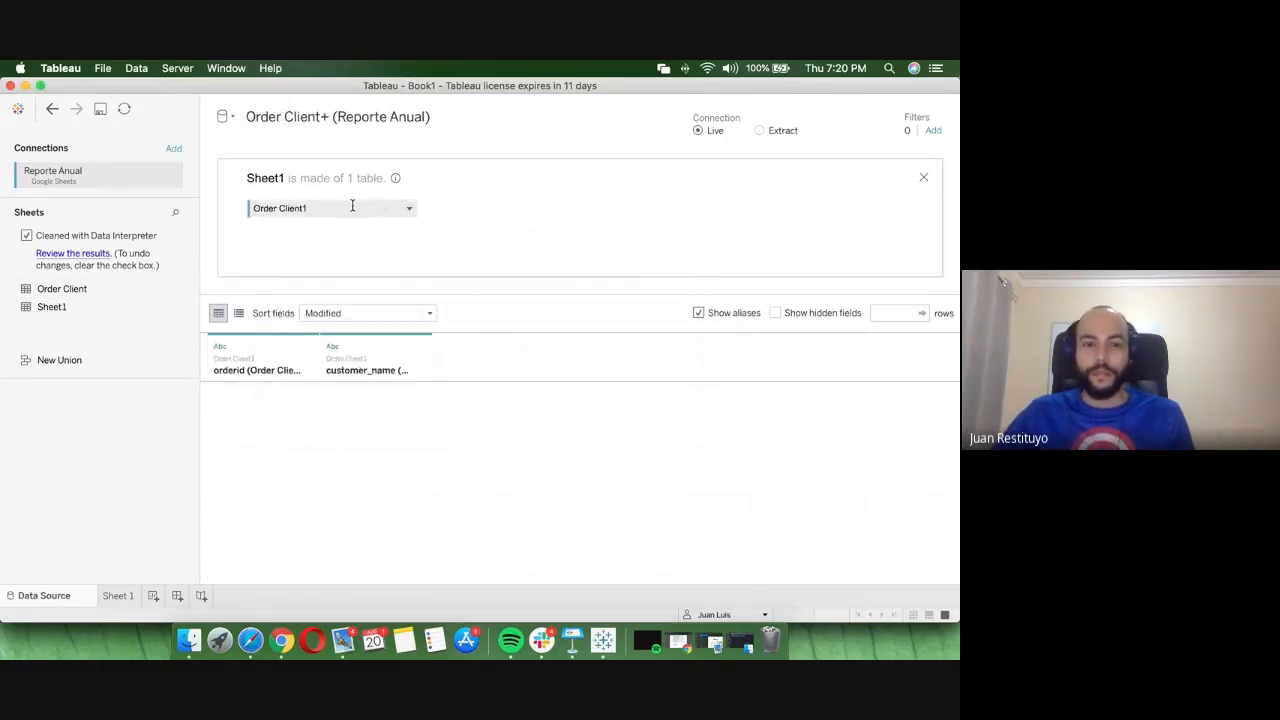
pyautogui.click(409, 209)
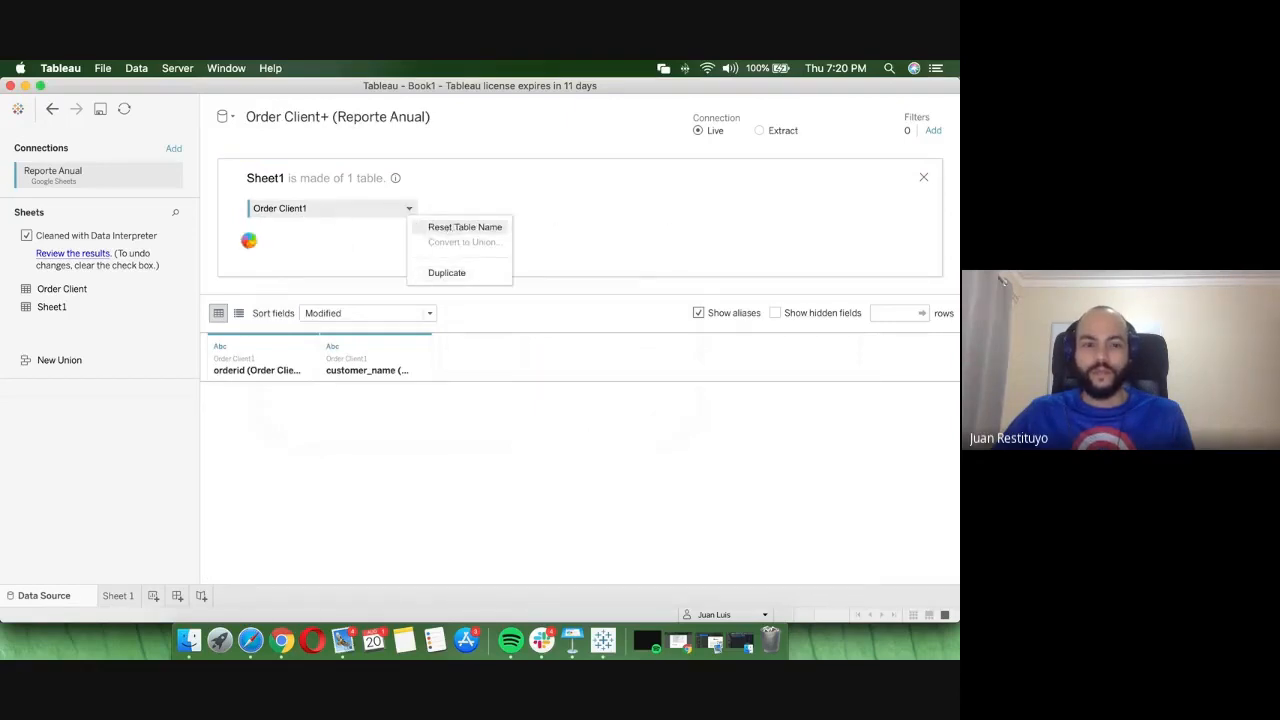
pyautogui.click(147, 290)
pyautogui.moveTo(147, 290); pyautogui.dragTo(323, 229)
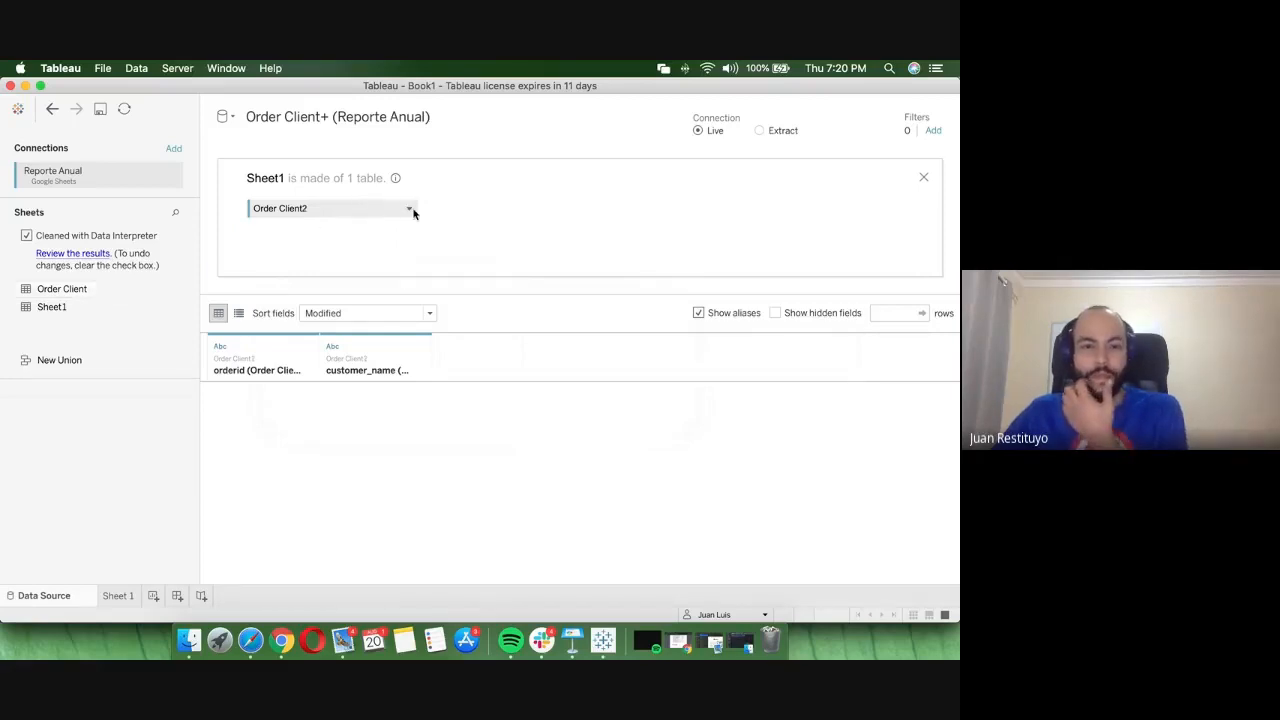
pyautogui.click(409, 209)
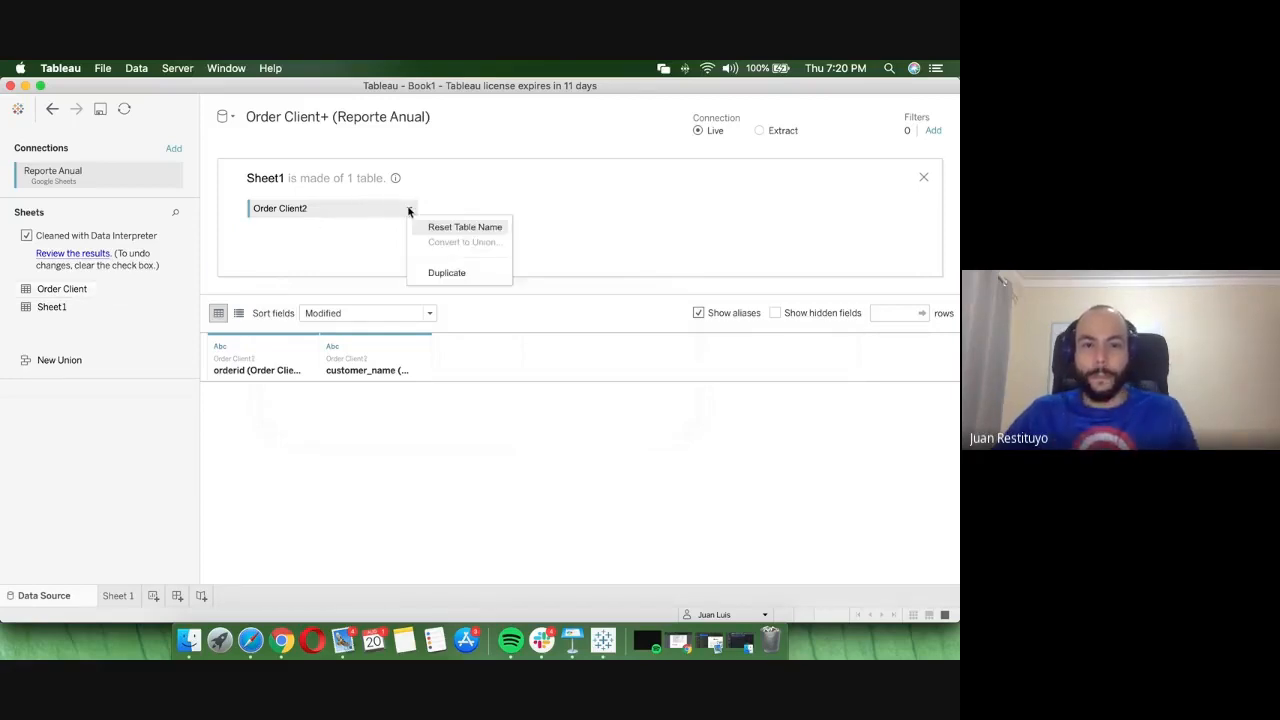
pyautogui.click(682, 237)
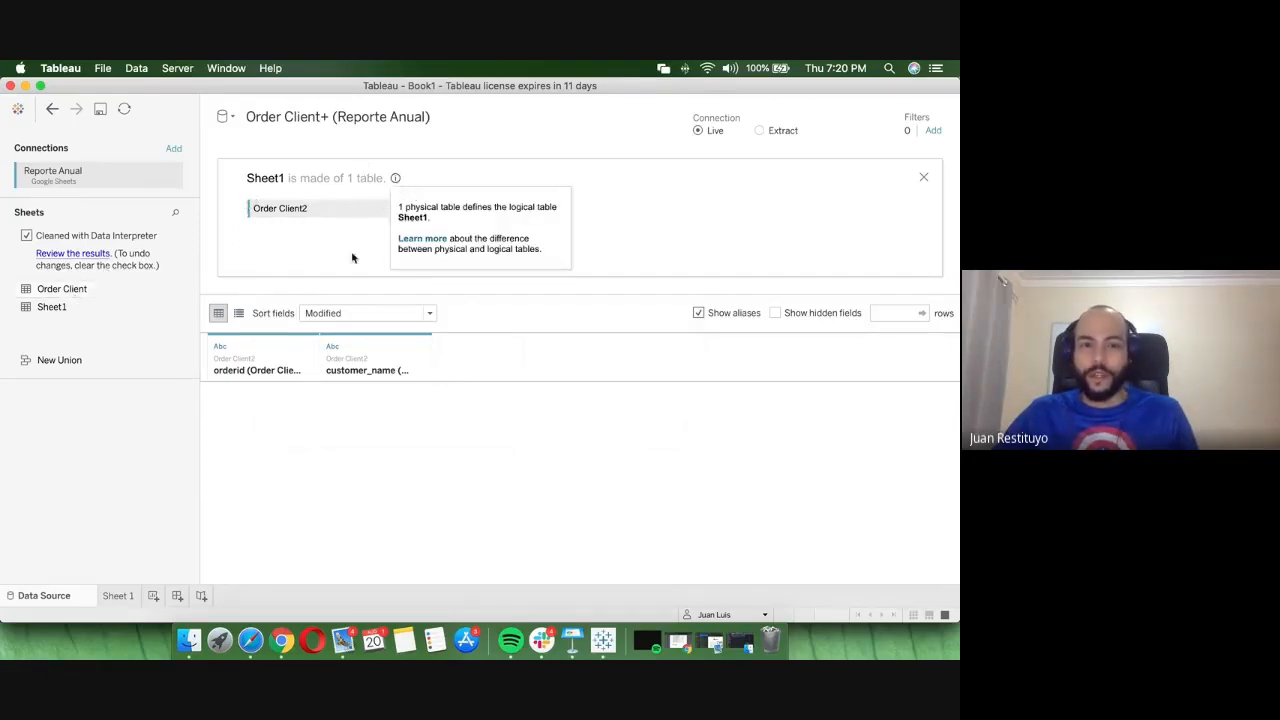
pyautogui.click(923, 177)
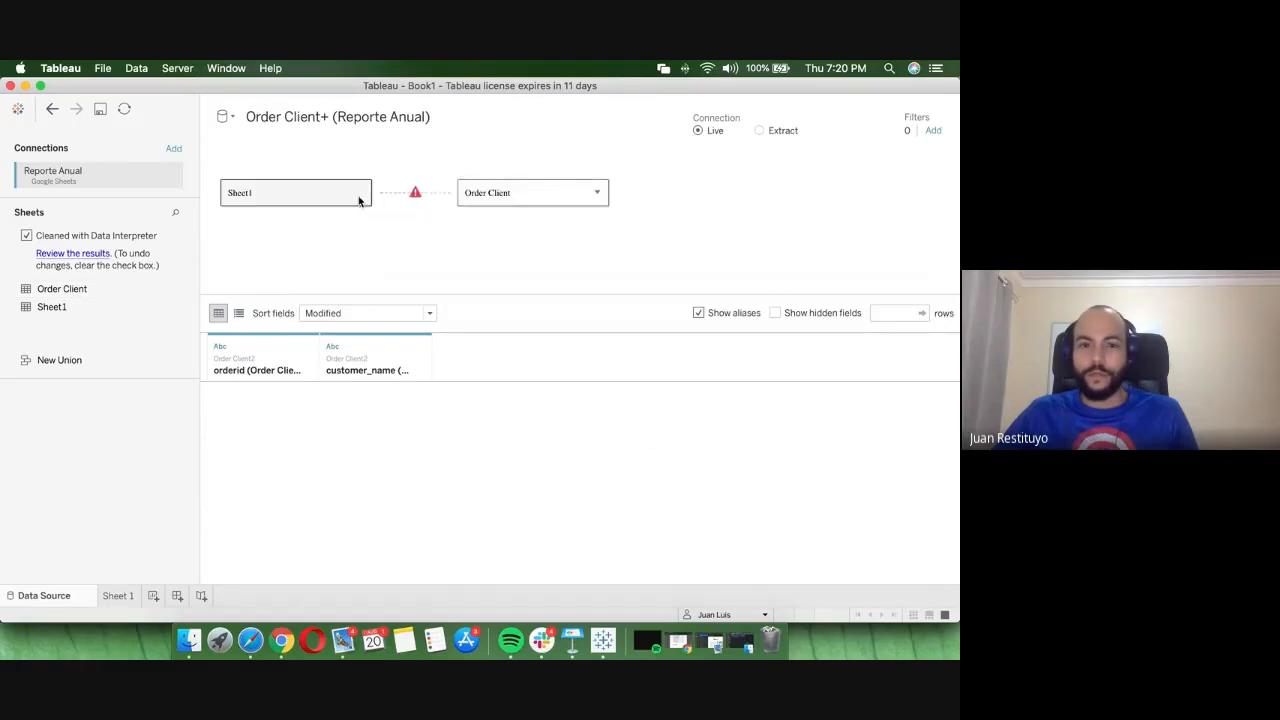
# - Remove the Order Client and Sheet1 tables from the data source canvas
pyautogui.click(597, 193)
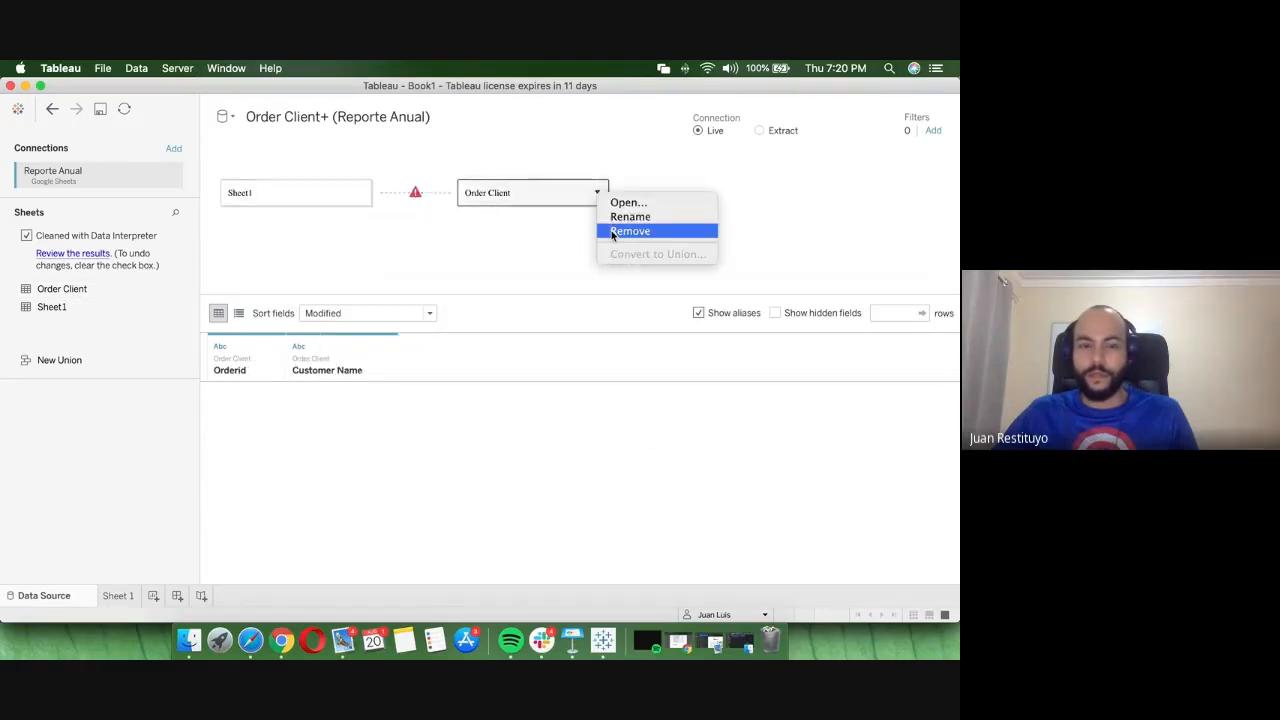
pyautogui.click(605, 231)
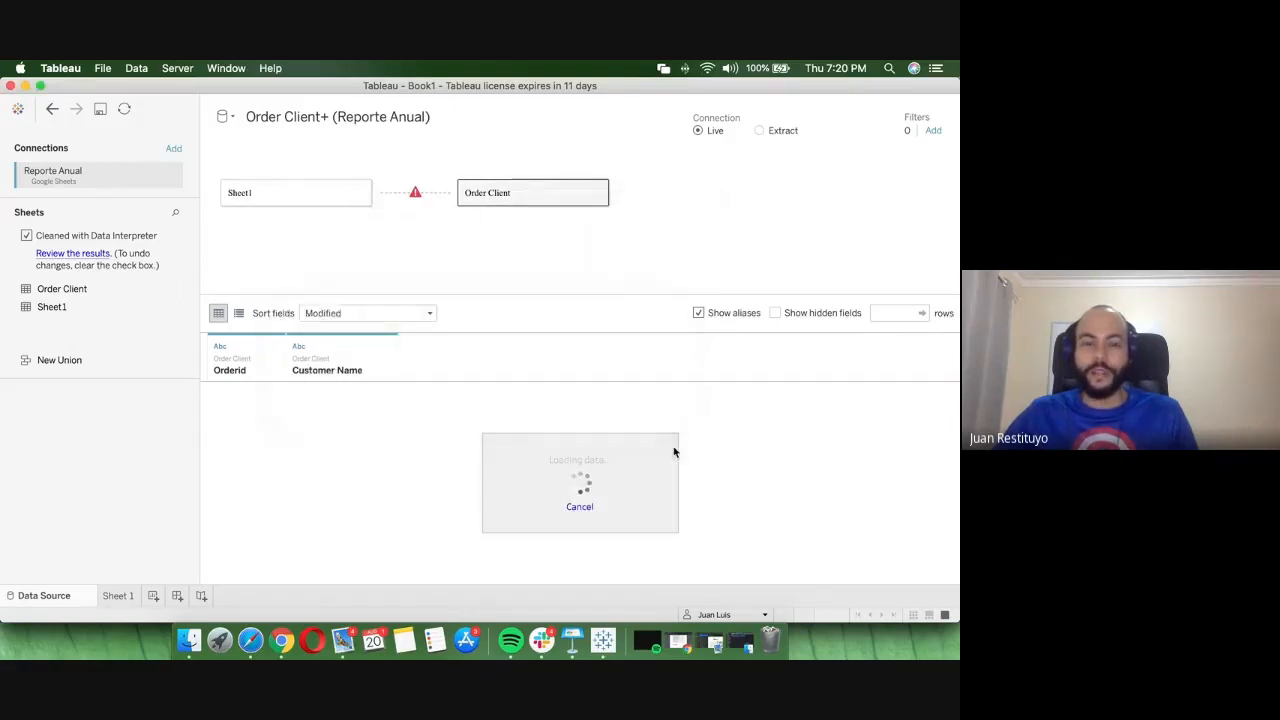
pyautogui.click(361, 193)
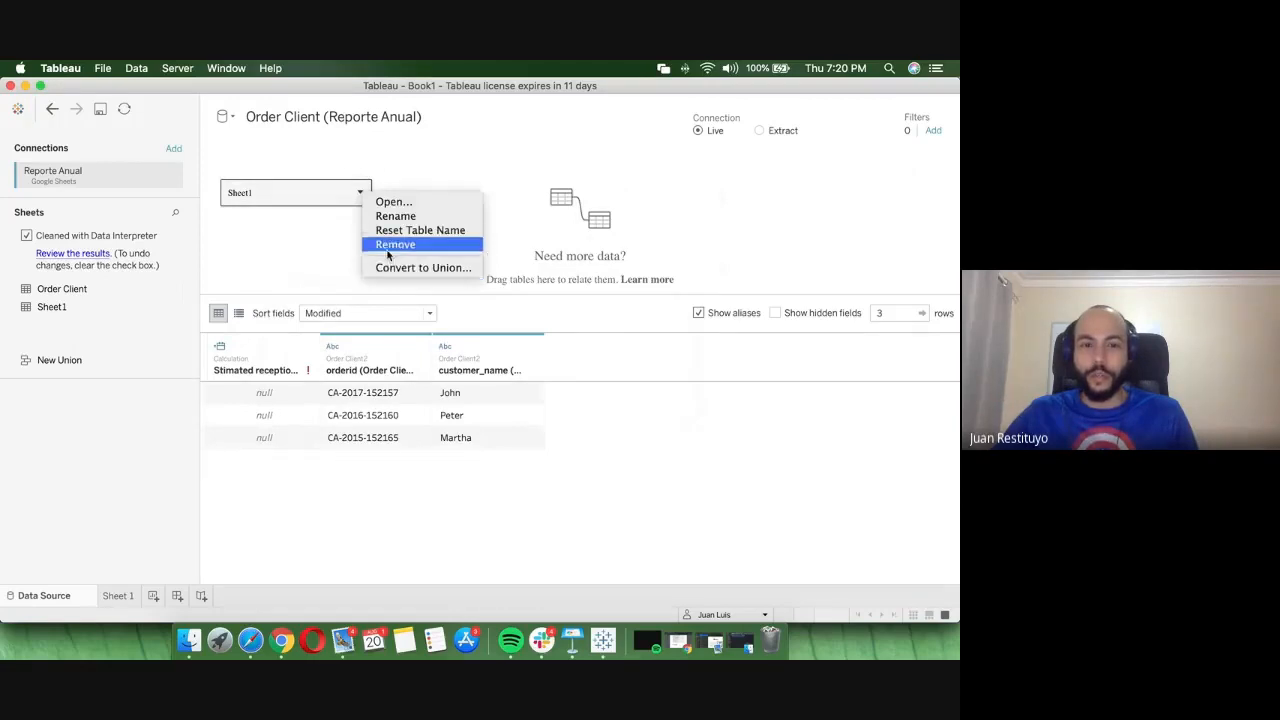
pyautogui.click(391, 248)
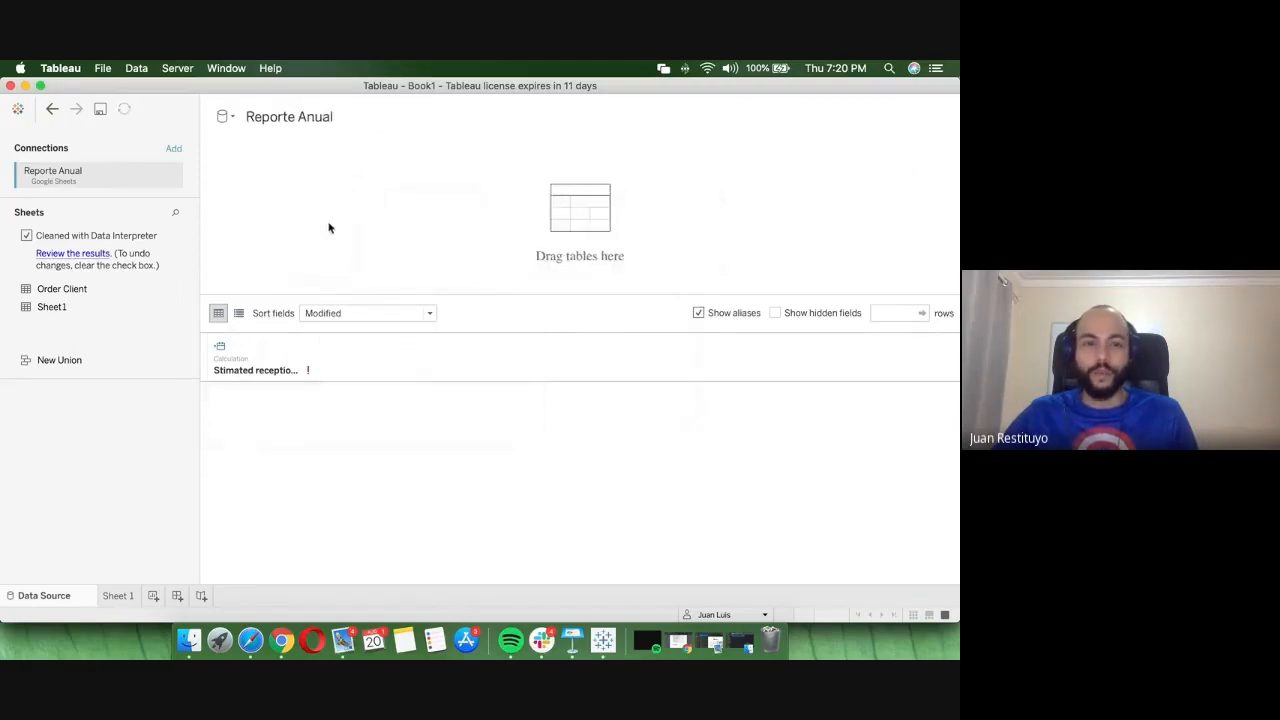
# - Create a union of the Order Client and Sheet1 tables, looking at the Wildcard (automatic) settings before accepting it
pyautogui.moveTo(43, 360); pyautogui.dragTo(330, 232)
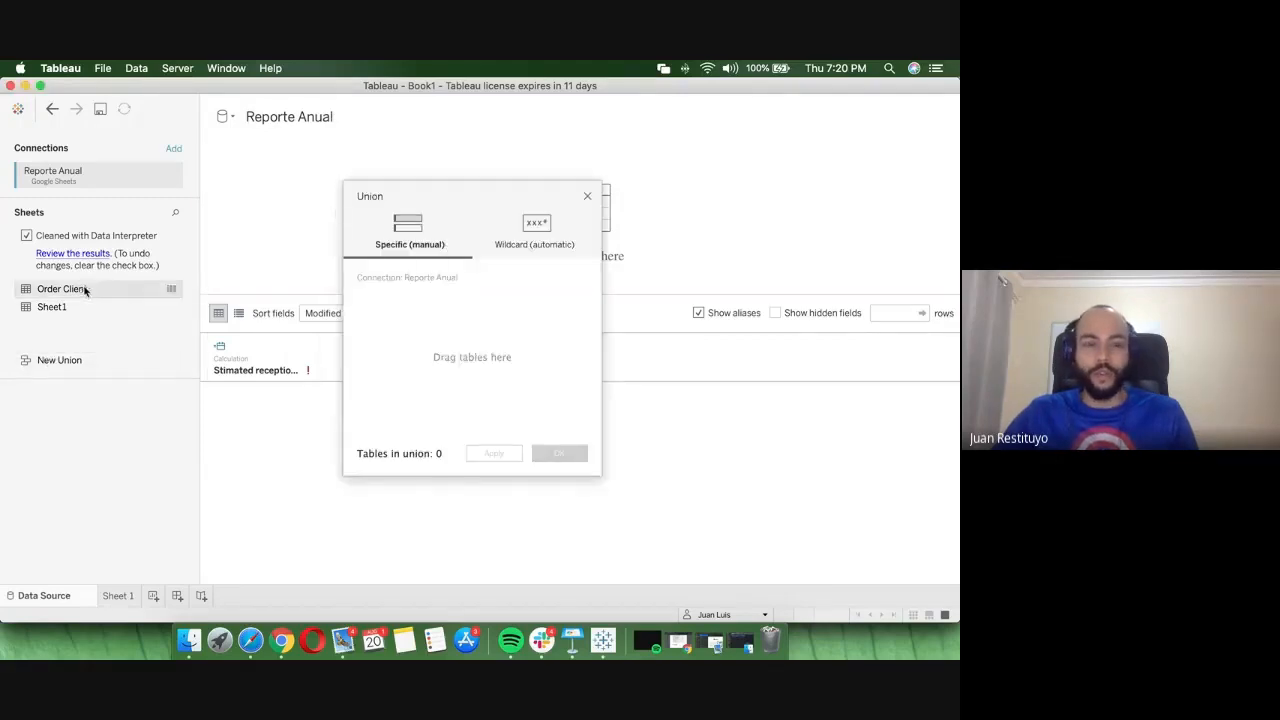
pyautogui.moveTo(169, 289); pyautogui.dragTo(460, 318)
pyautogui.moveTo(60, 307); pyautogui.dragTo(406, 373)
pyautogui.click(545, 240)
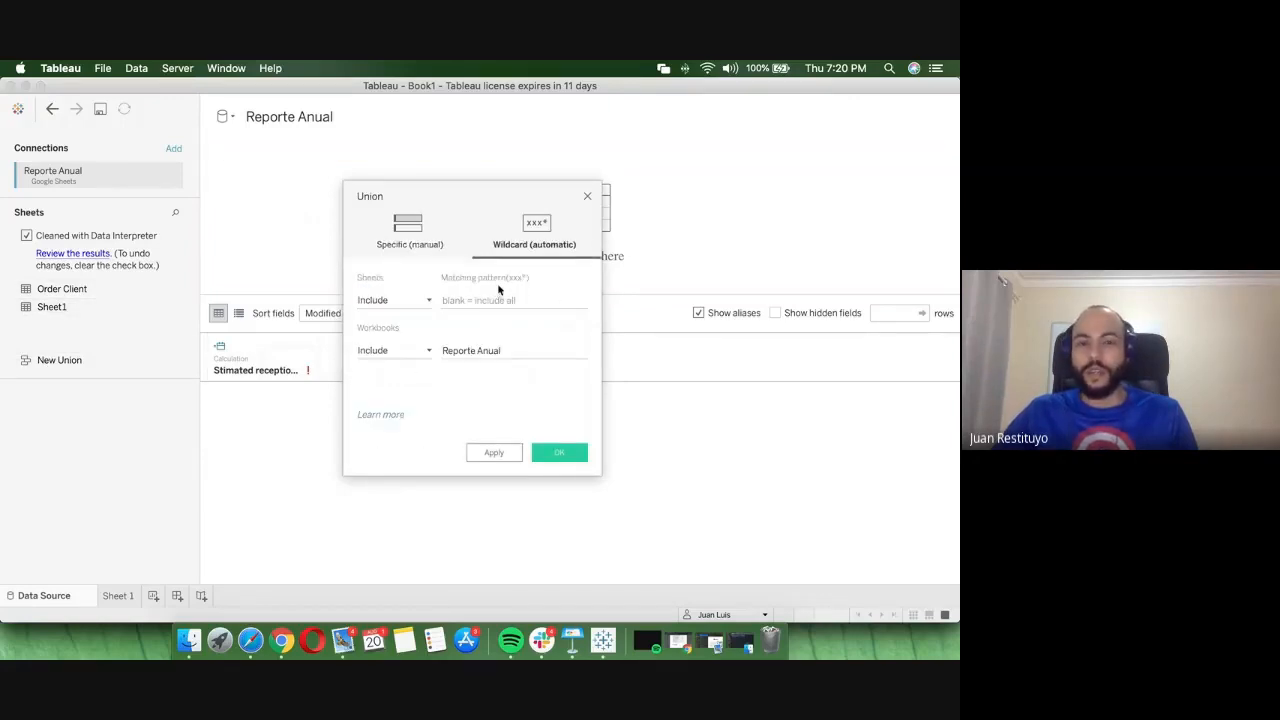
pyautogui.click(431, 240)
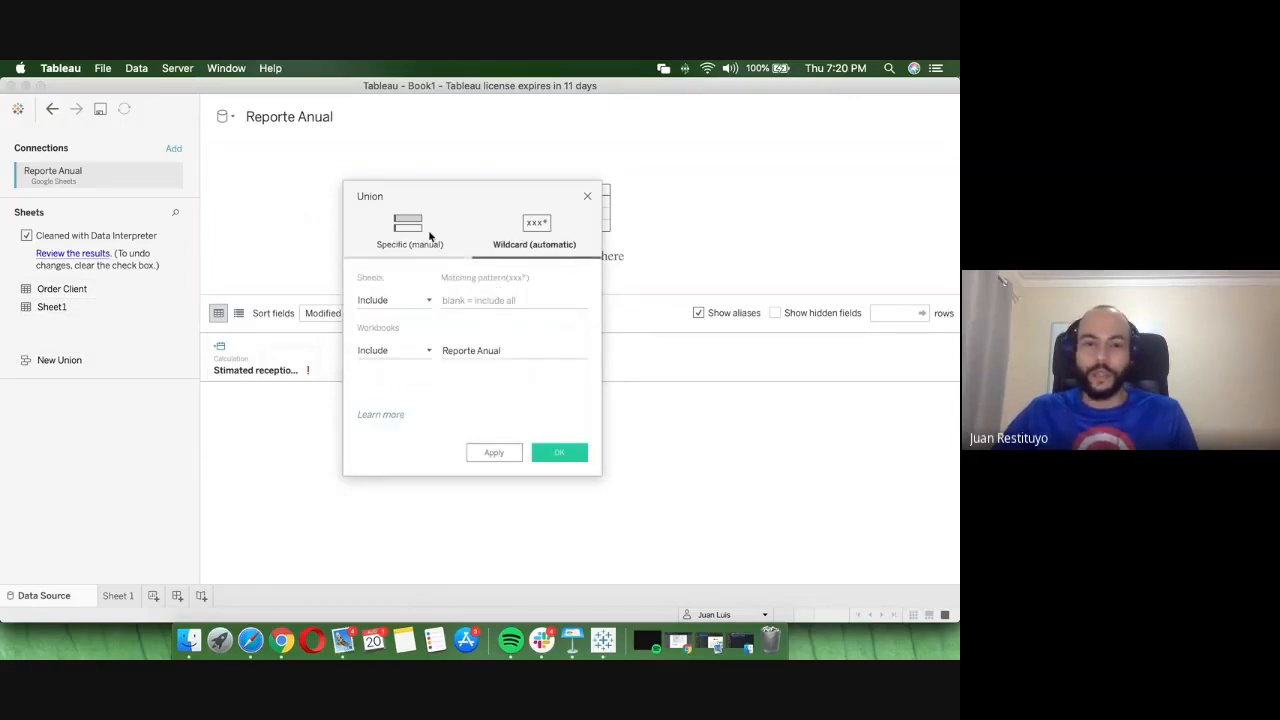
pyautogui.click(571, 456)
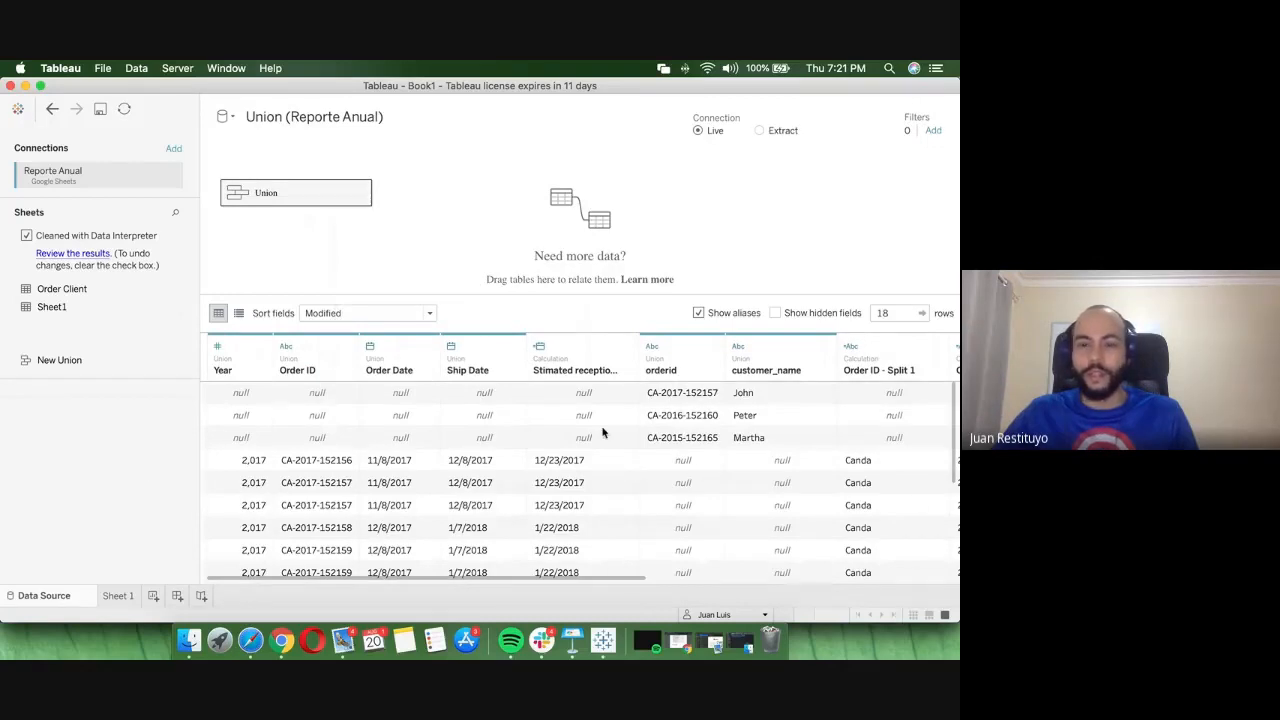
# - Remove the union from the canvas and add Sheet1 as the data source table
pyautogui.click(361, 193)
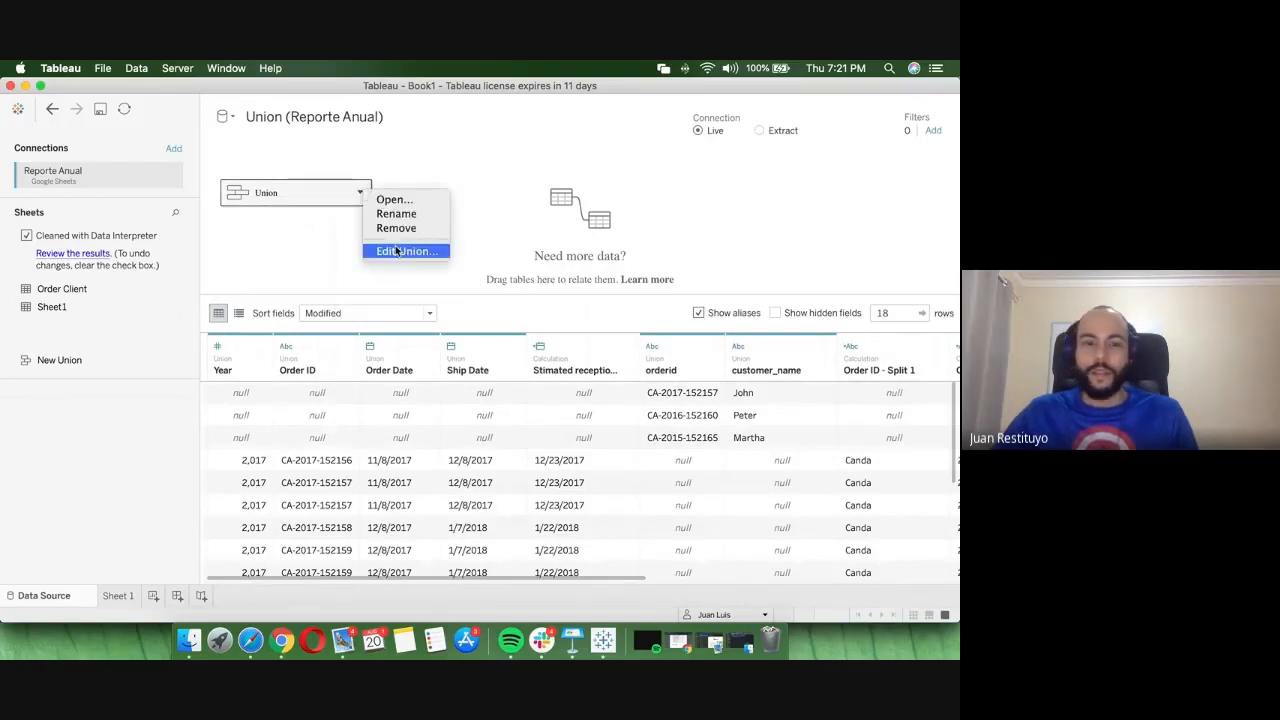
pyautogui.press('Escape')
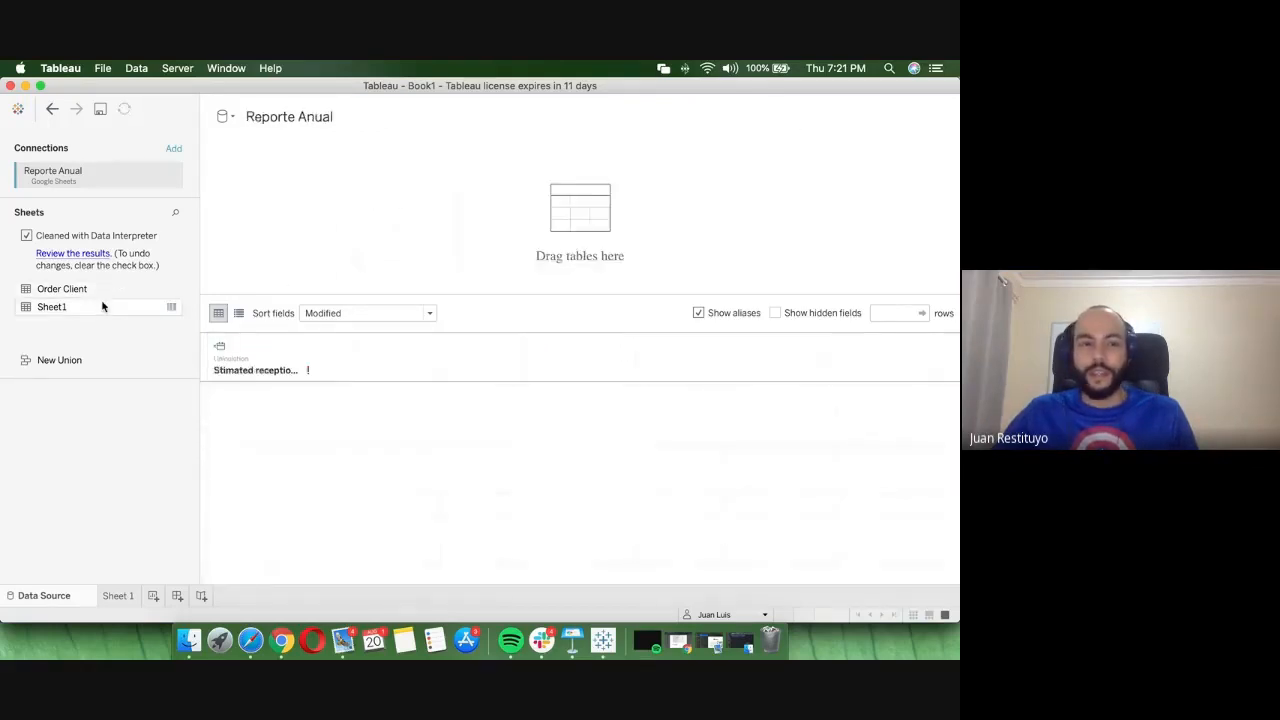
pyautogui.moveTo(103, 305); pyautogui.dragTo(425, 196)
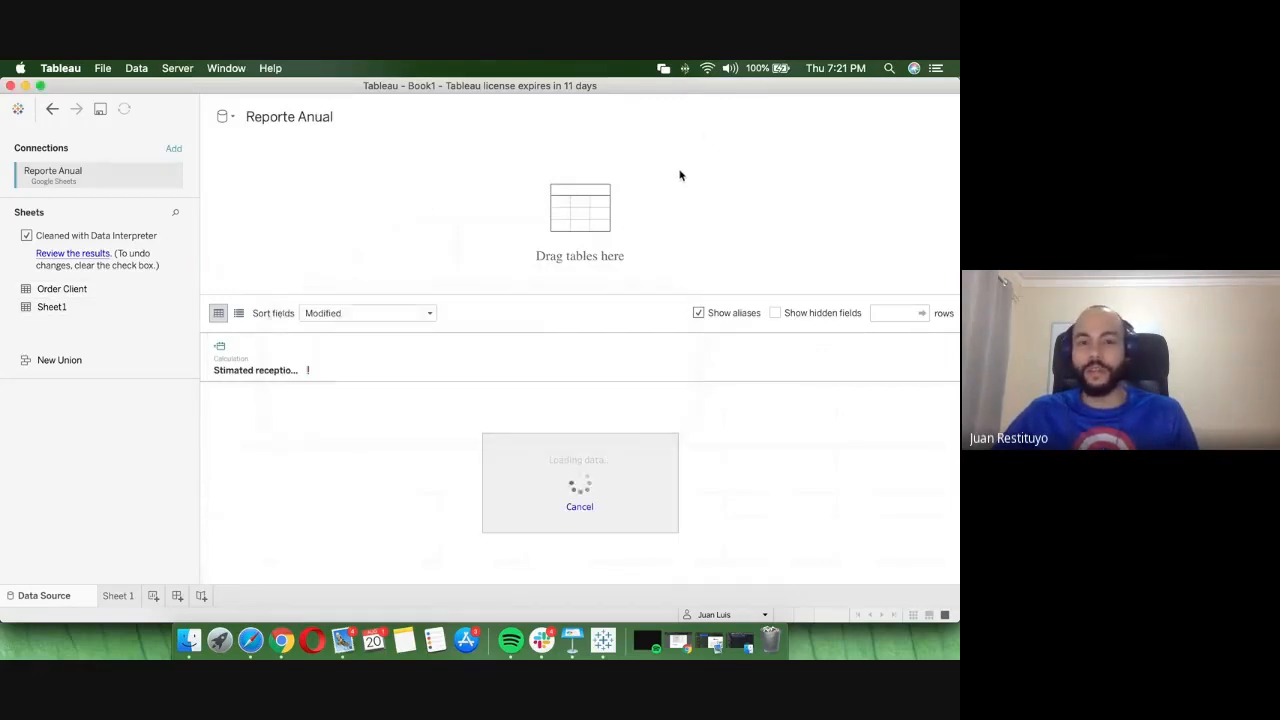
# - Switch the data source connection to Extract, and set it back to Live
pyautogui.click(760, 131)
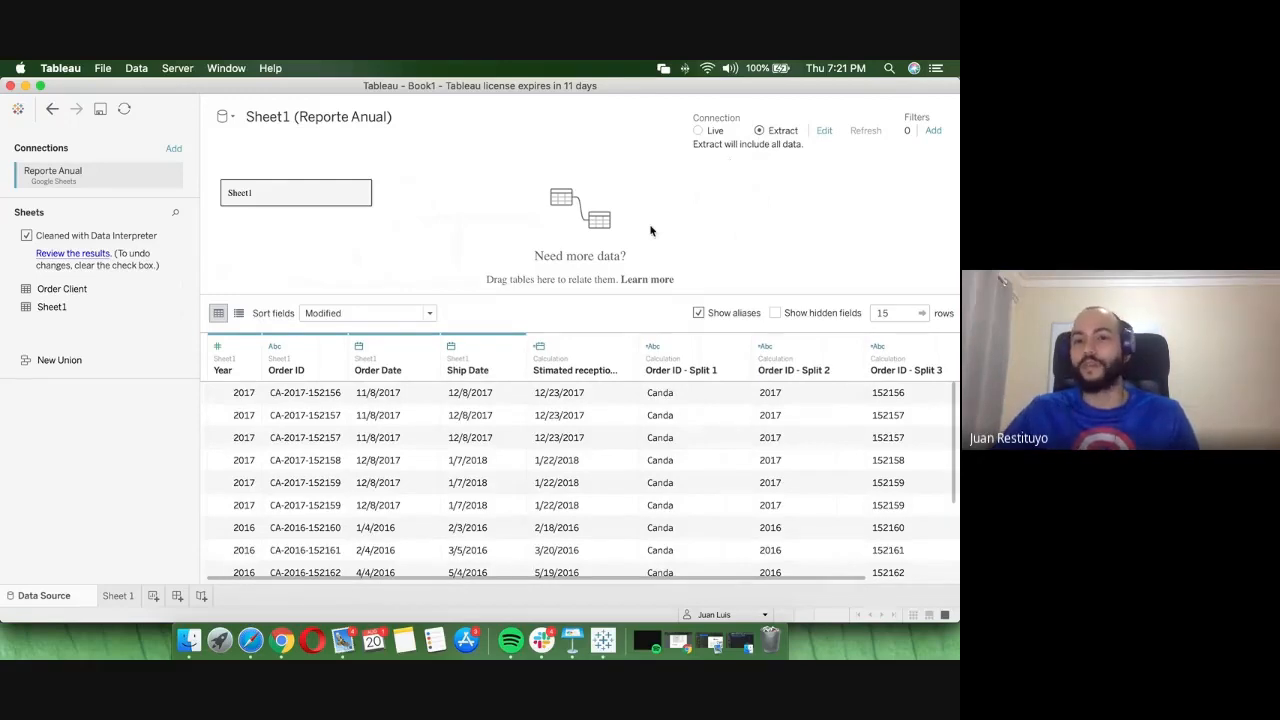
pyautogui.click(698, 131)
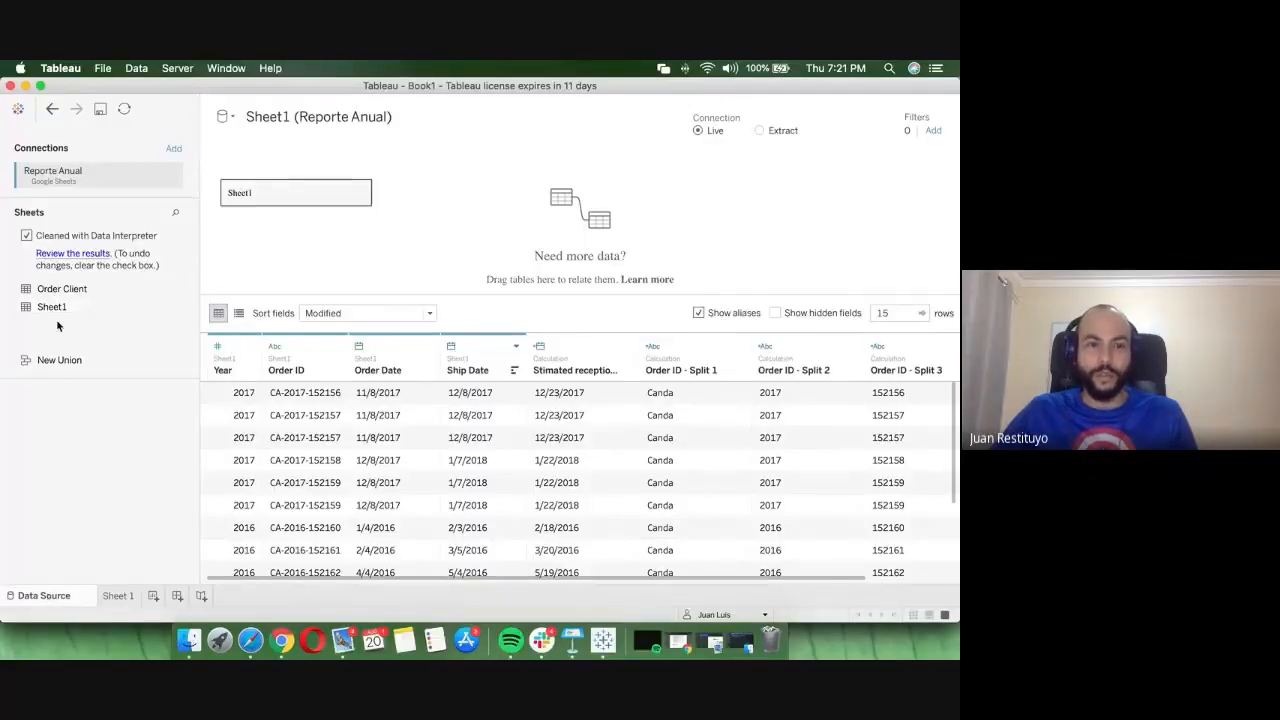
# - Add a second connection to the text file dataset.csv from the Downloads folder
pyautogui.click(175, 150)
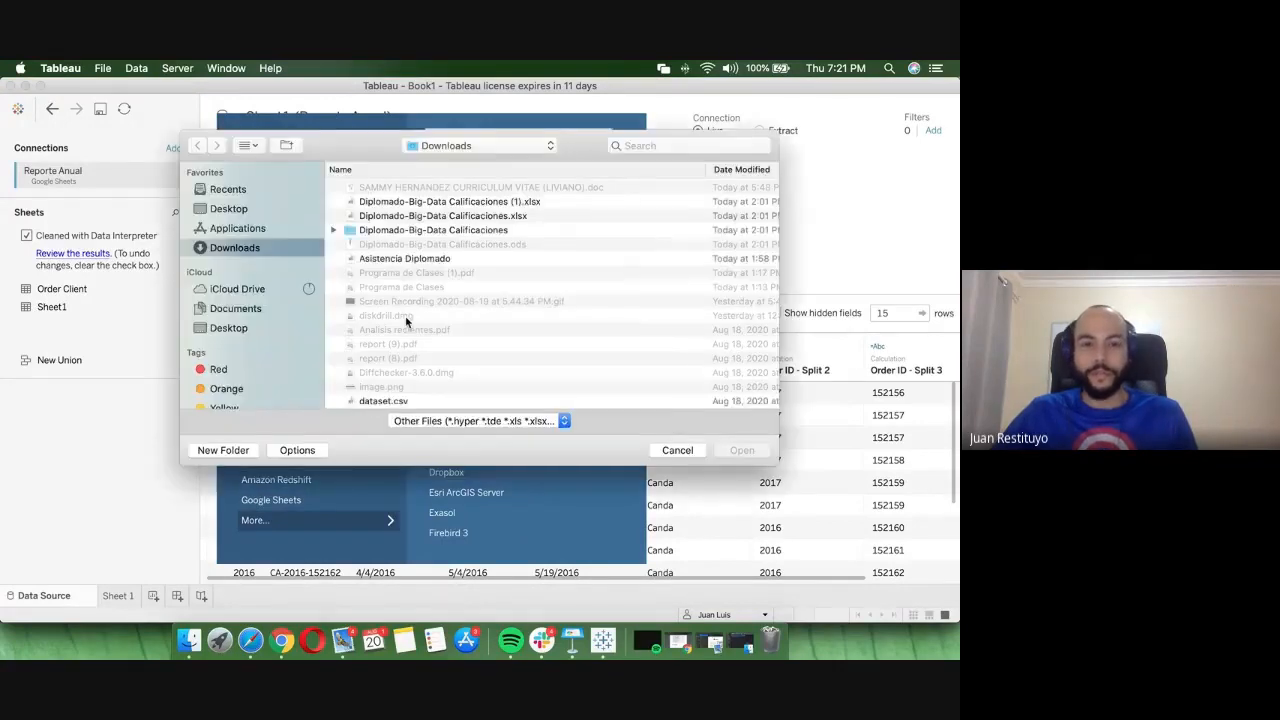
pyautogui.click(235, 308)
pyautogui.press('Escape')
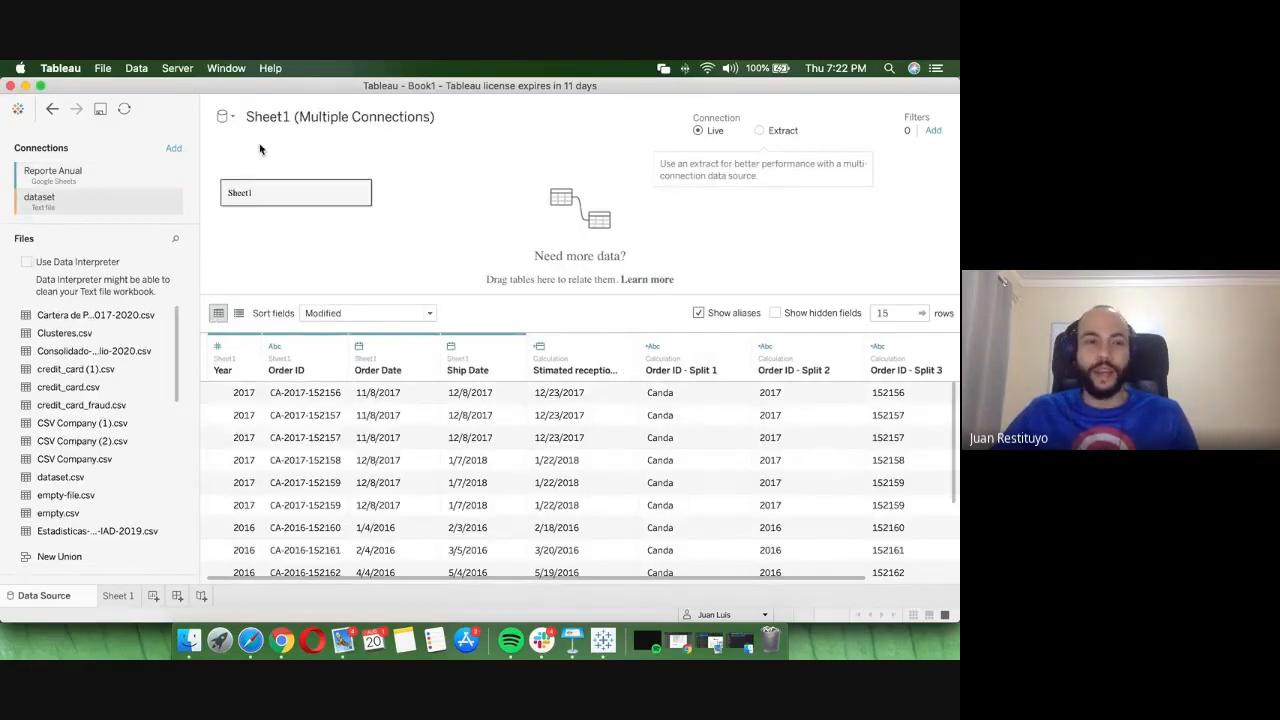
# - Remove the Reporte Anual connection and delete the leftover Stimated reception date calculation
pyautogui.click(170, 175)
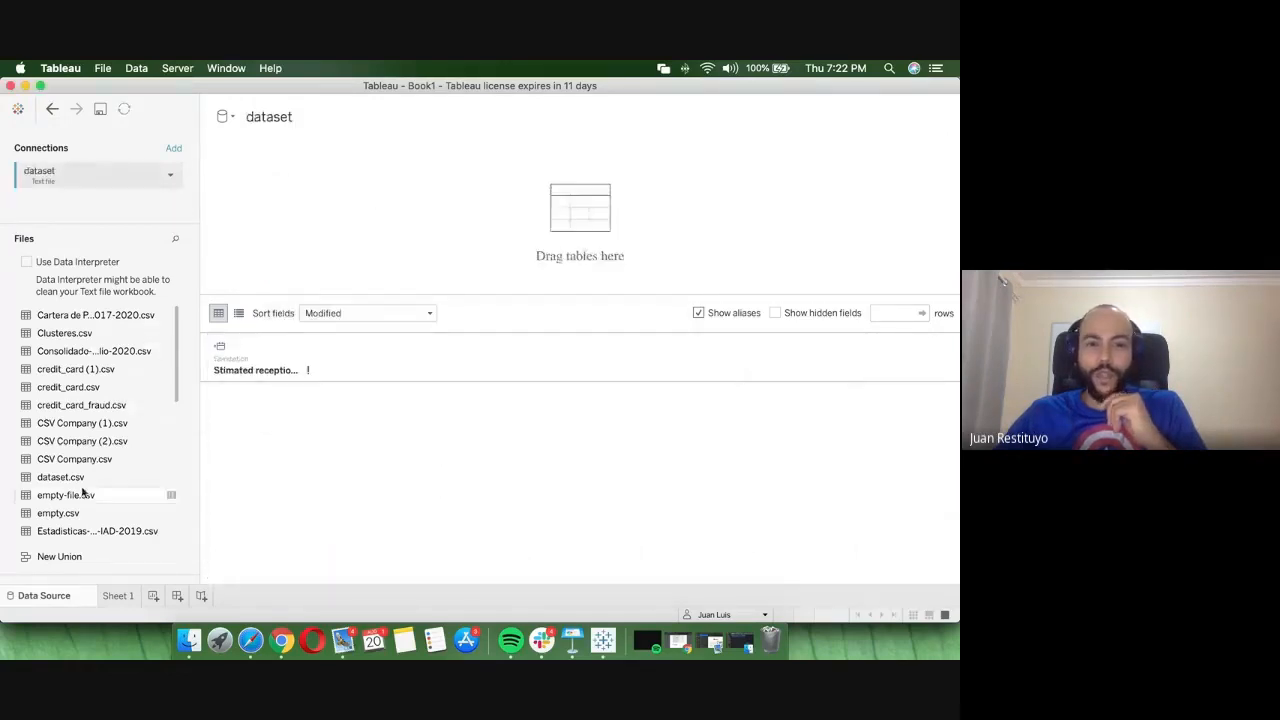
pyautogui.click(308, 347)
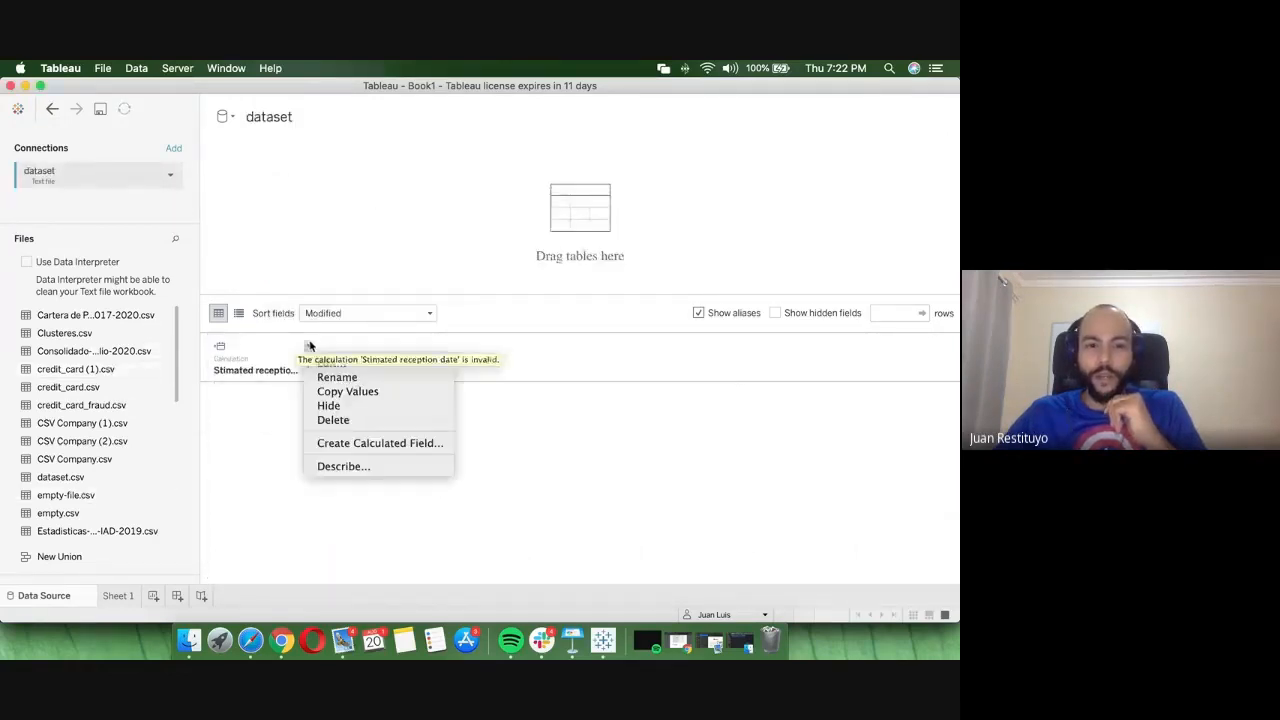
pyautogui.click(339, 421)
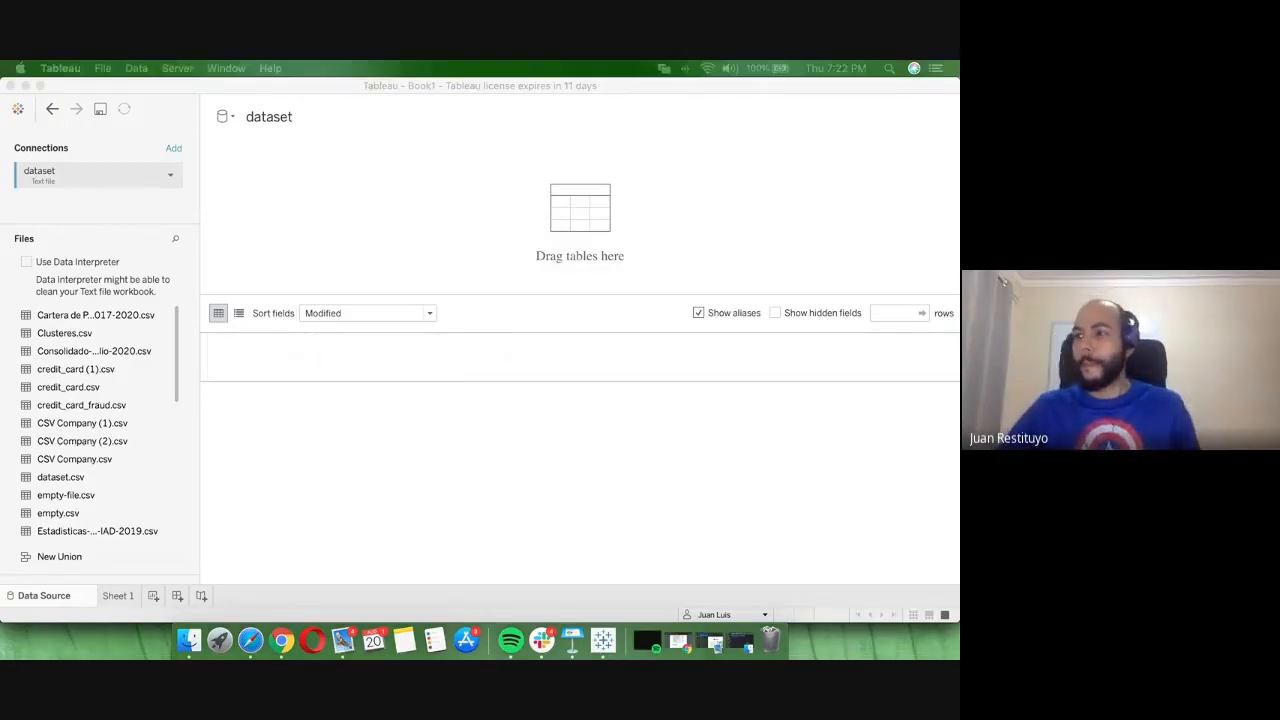
pyautogui.click(306, 442)
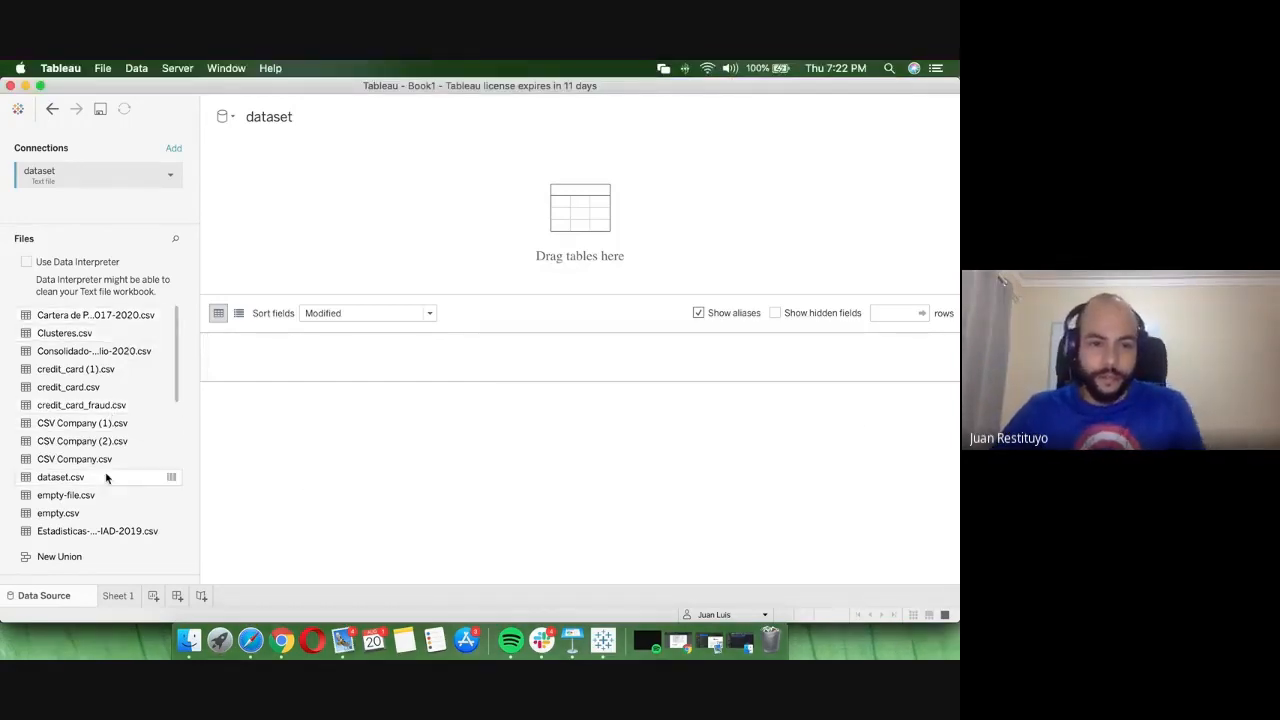
# - Find dataset.csv among the connection's files and add it to the data source canvas
pyautogui.scroll(-6, 86, 460)
pyautogui.scroll(6, 86, 460)
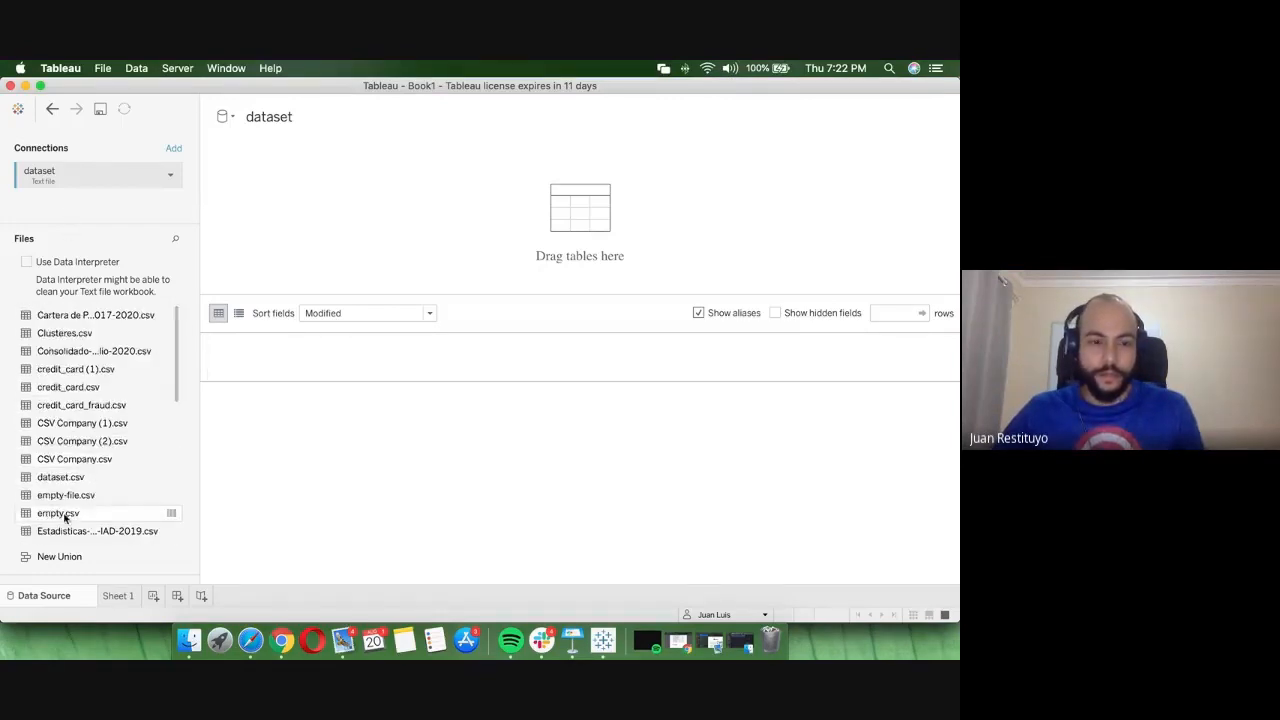
pyautogui.scroll(-6, 65, 514)
pyautogui.scroll(6, 65, 514)
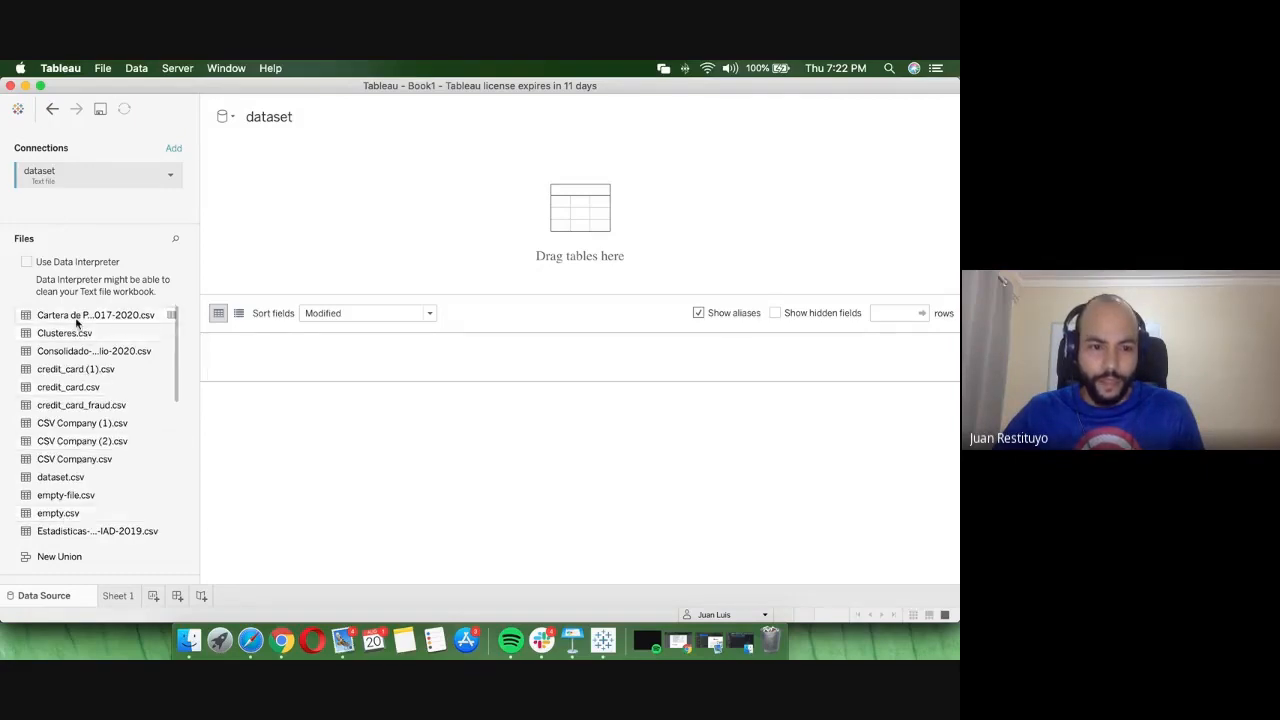
pyautogui.moveTo(48, 483); pyautogui.dragTo(320, 240)
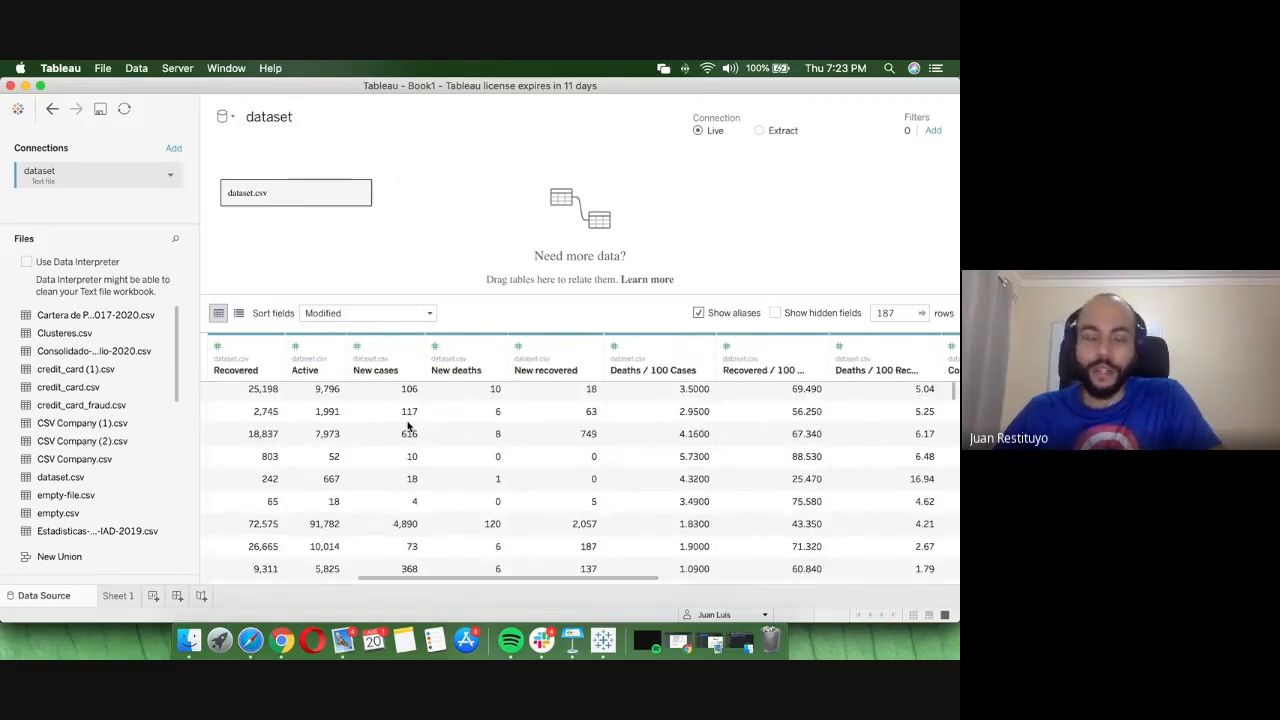
# - Examine the dataset.csv preview columns from Deaths through 1 Week % Increase
pyautogui.hscroll(-3, 405, 422)
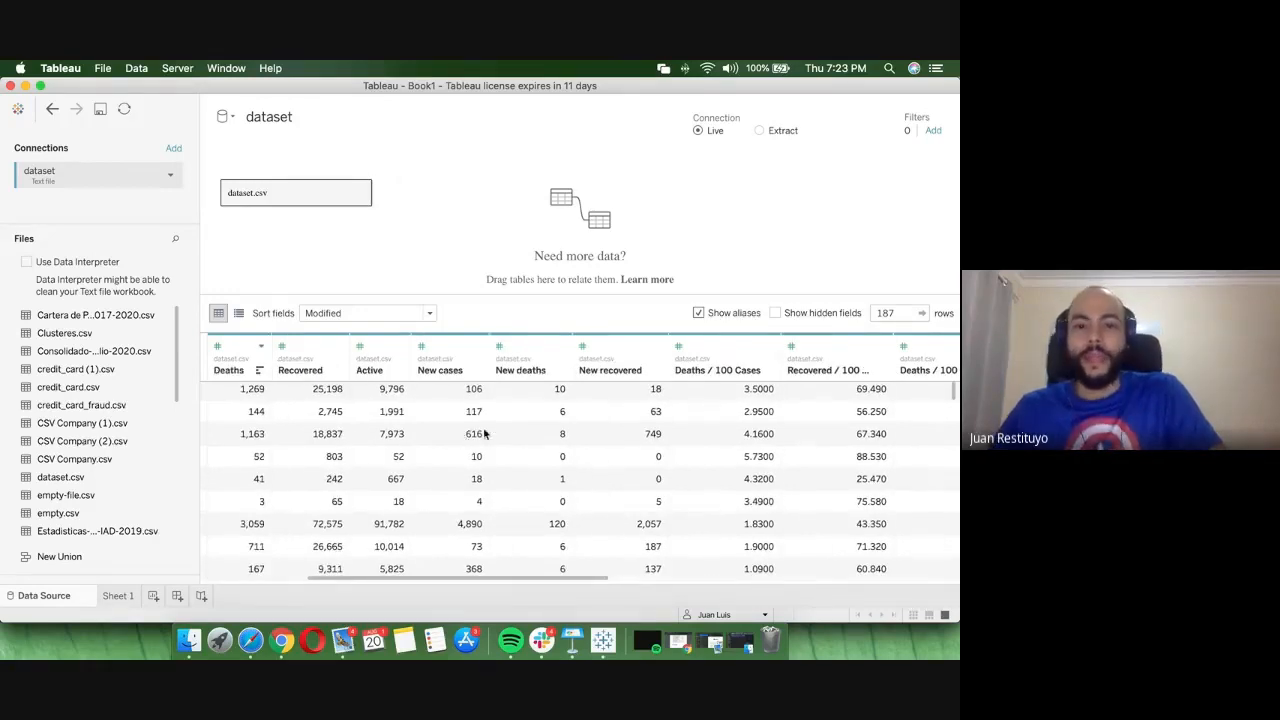
pyautogui.hscroll(2, 484, 388)
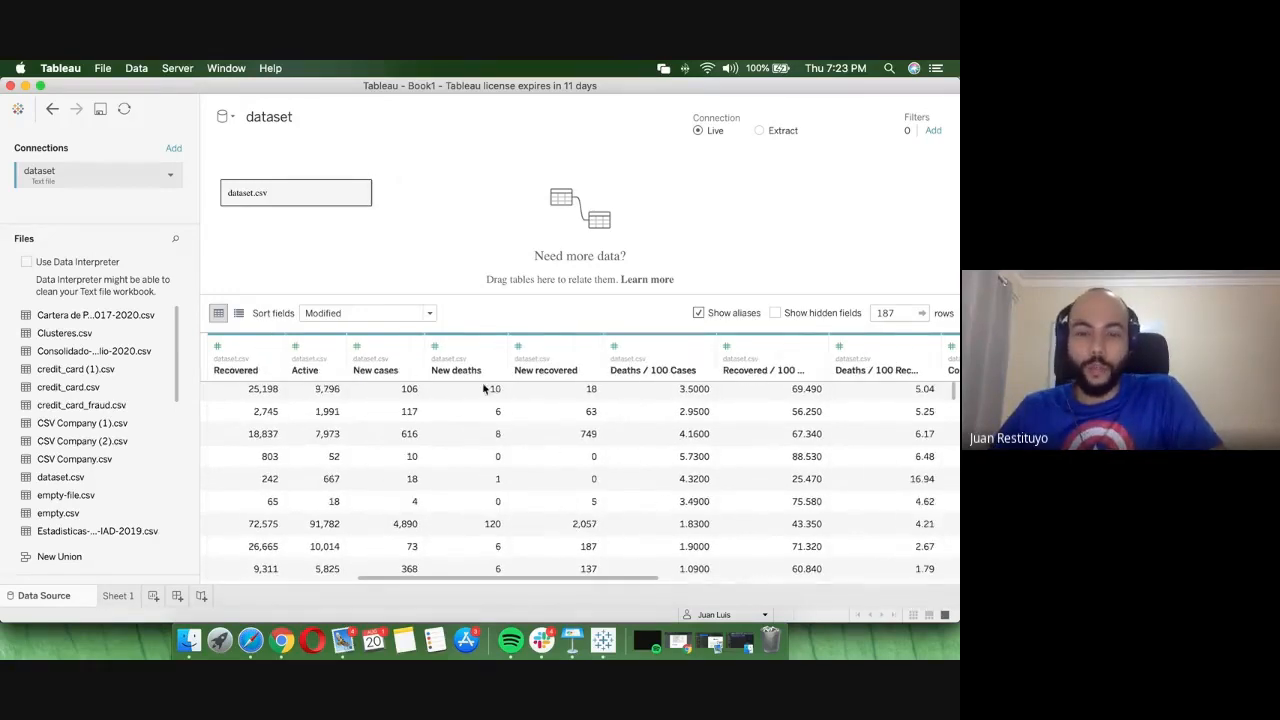
pyautogui.scroll(-1, 453, 401)
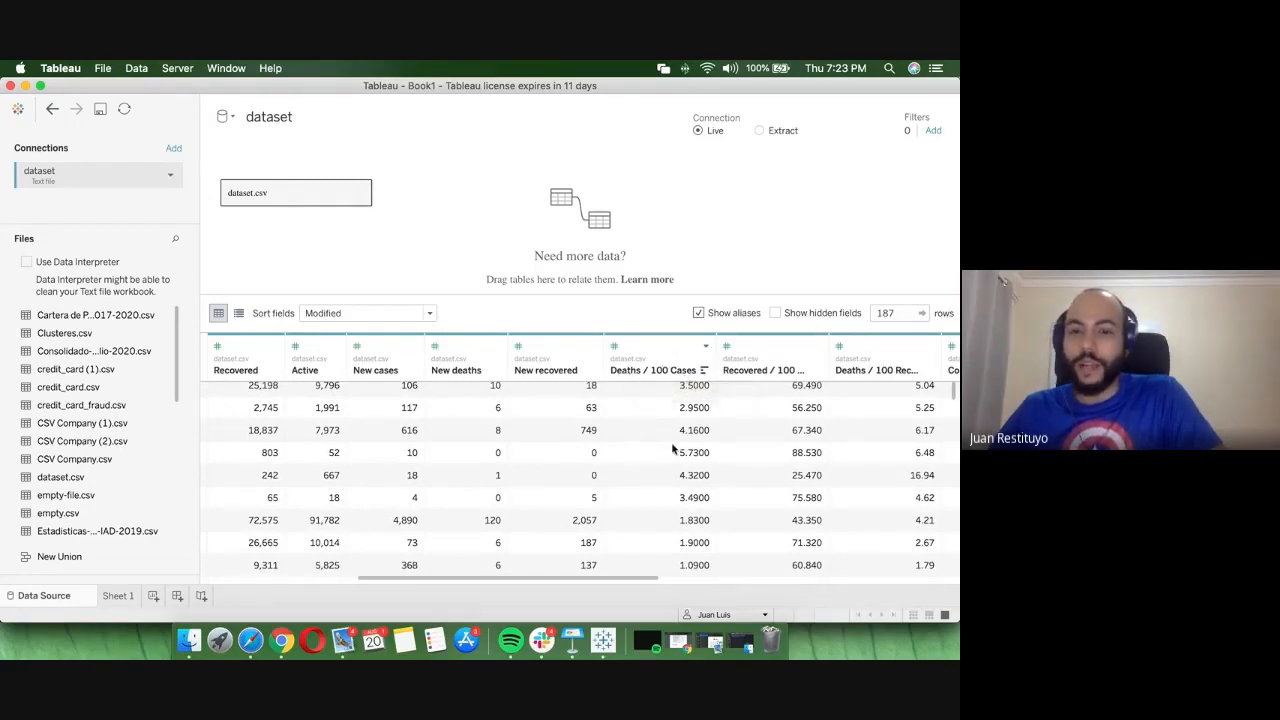
pyautogui.scroll(-1, 675, 448)
pyautogui.hscroll(3, 740, 477)
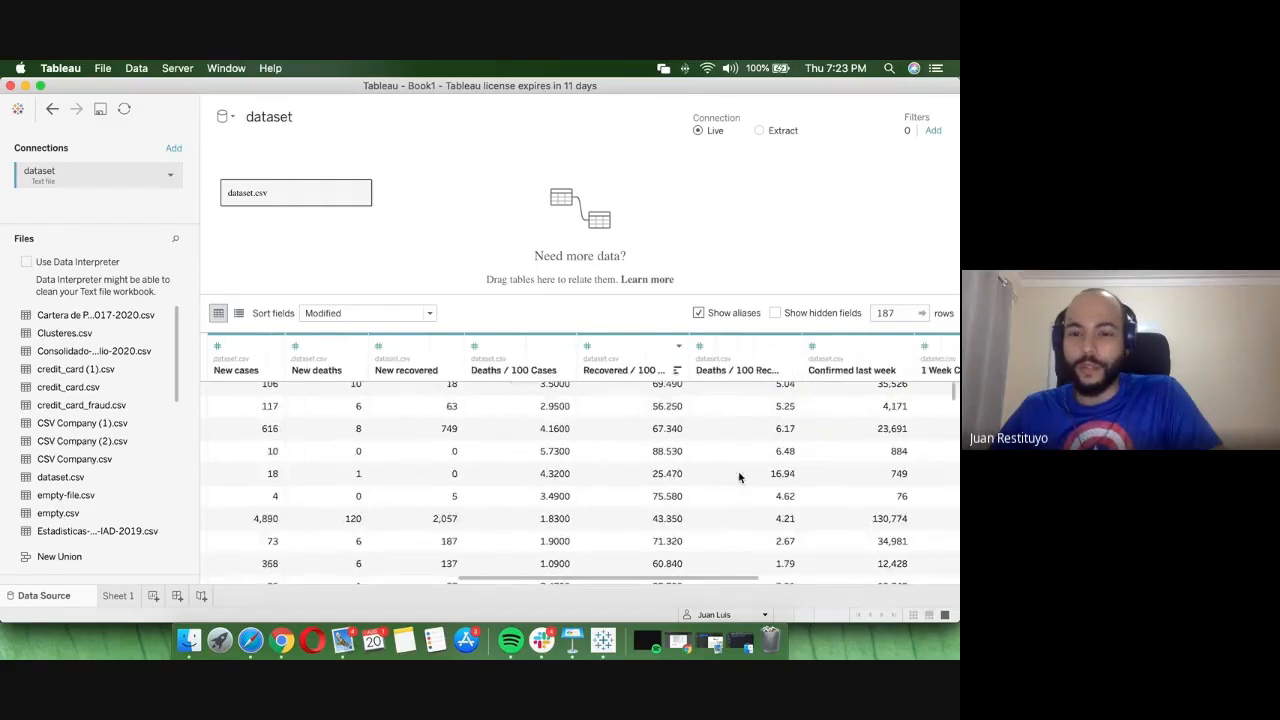
pyautogui.hscroll(3, 740, 477)
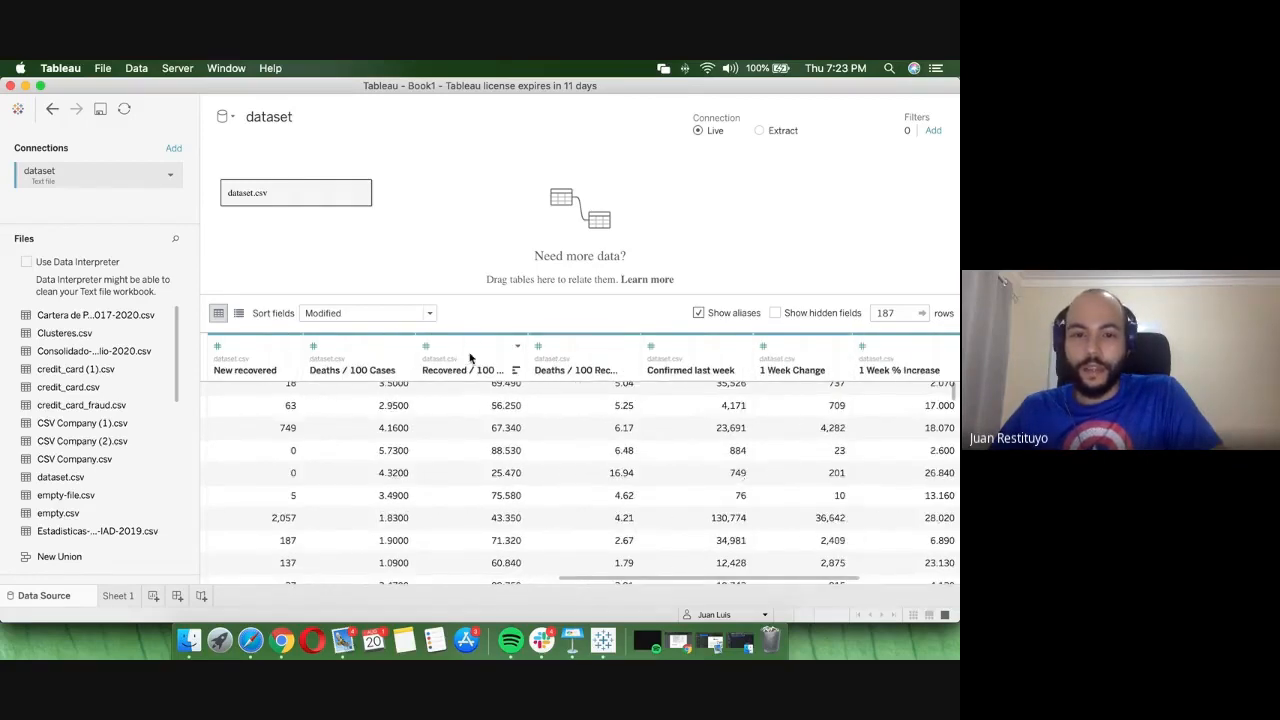
pyautogui.scroll(-1, 703, 467)
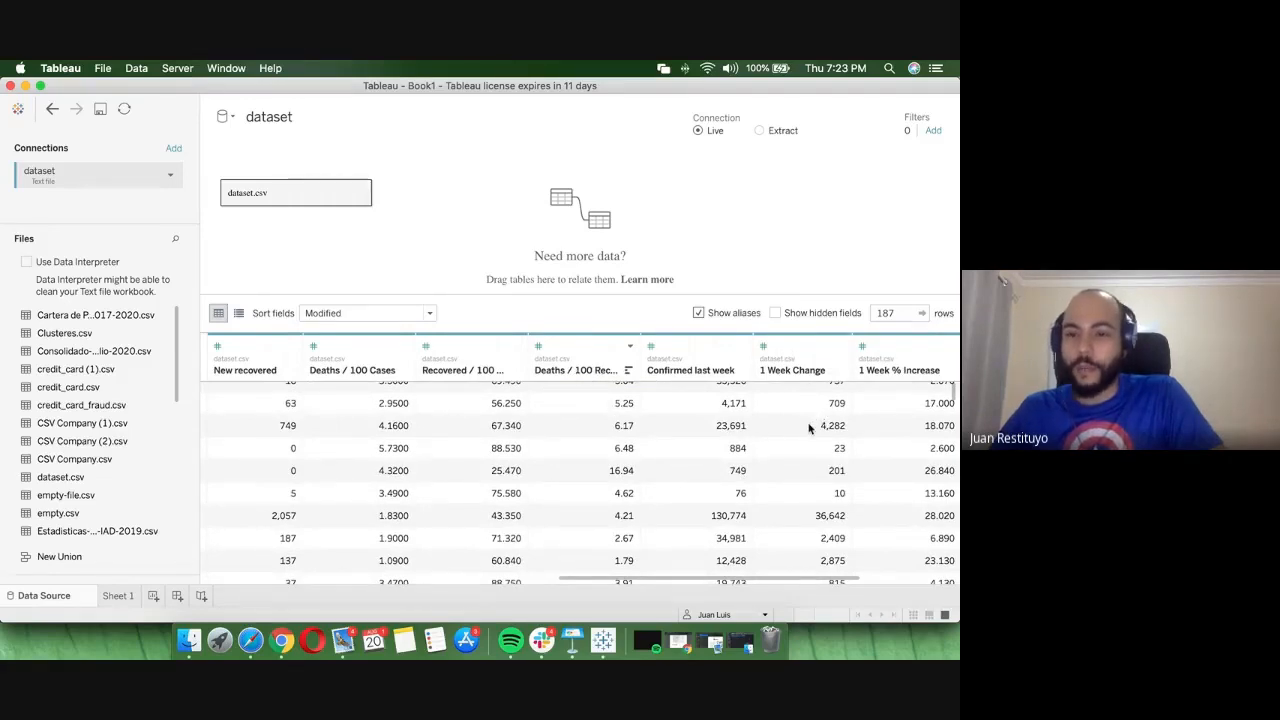
# - Examine the last preview column of dataset.csv, WHO Region, and return to the Country/Region column
pyautogui.hscroll(3, 797, 431)
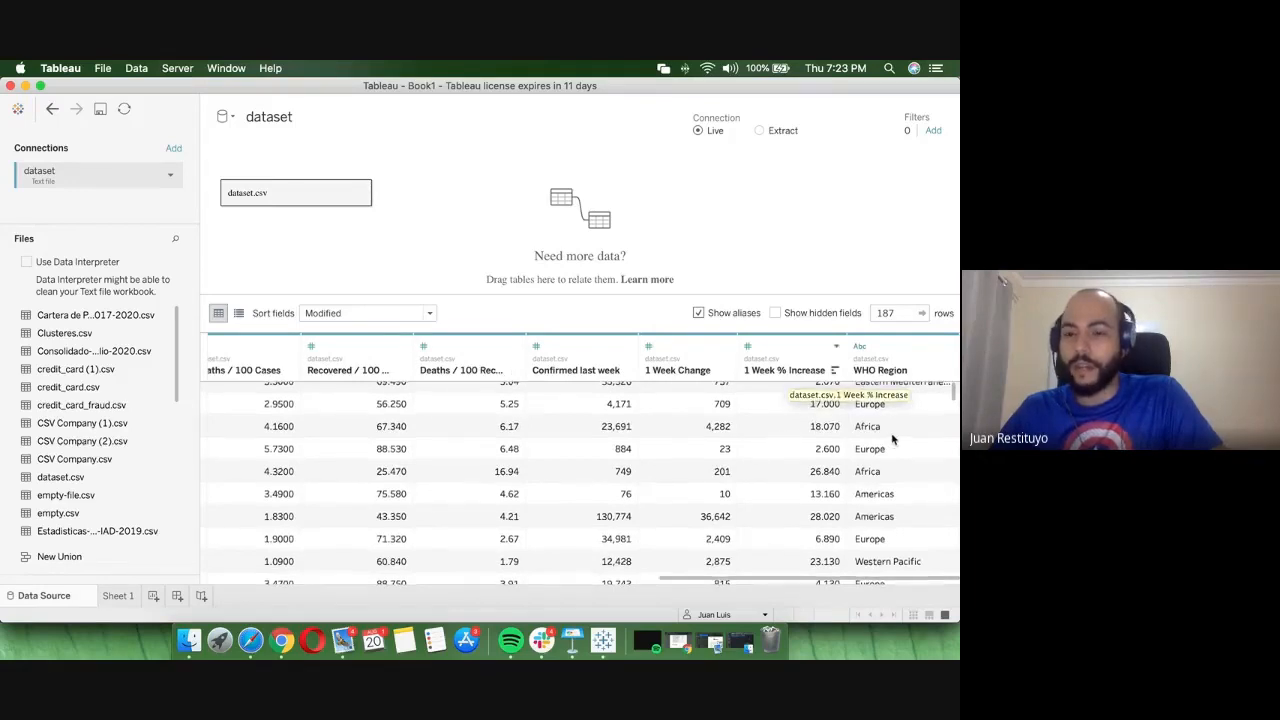
pyautogui.scroll(-3, 885, 437)
pyautogui.scroll(5, 893, 437)
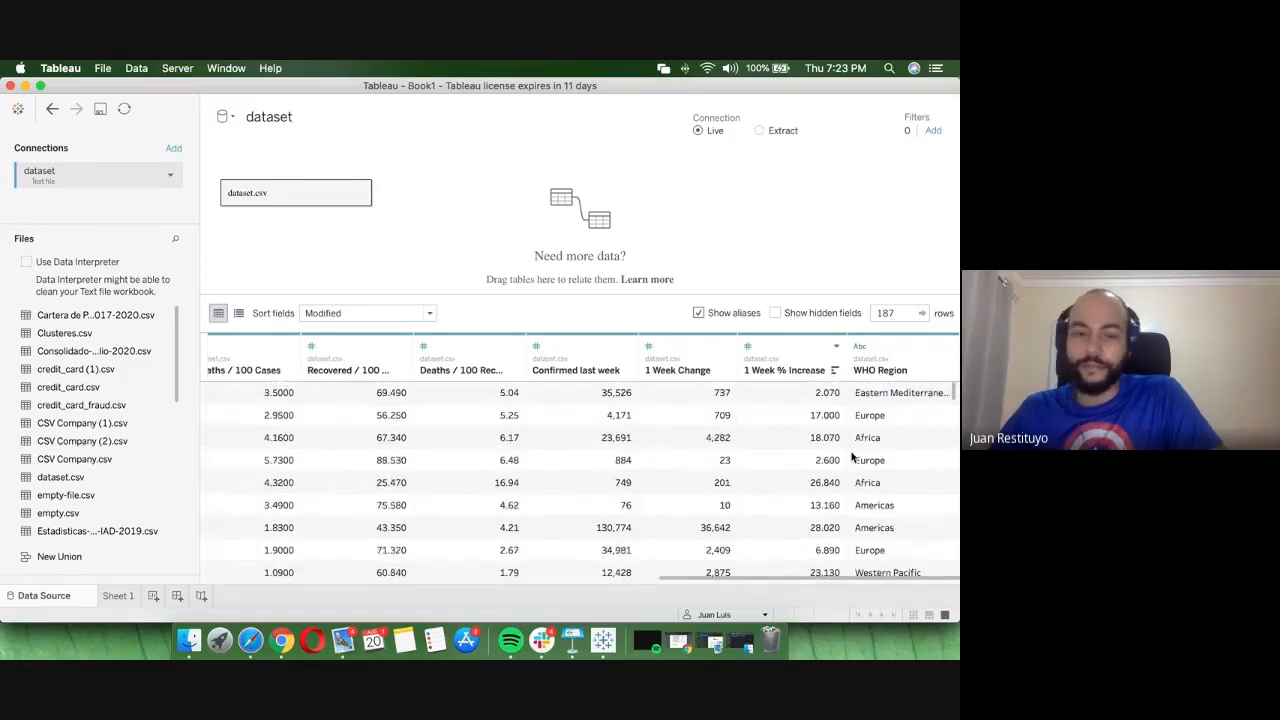
pyautogui.hscroll(-10, 684, 466)
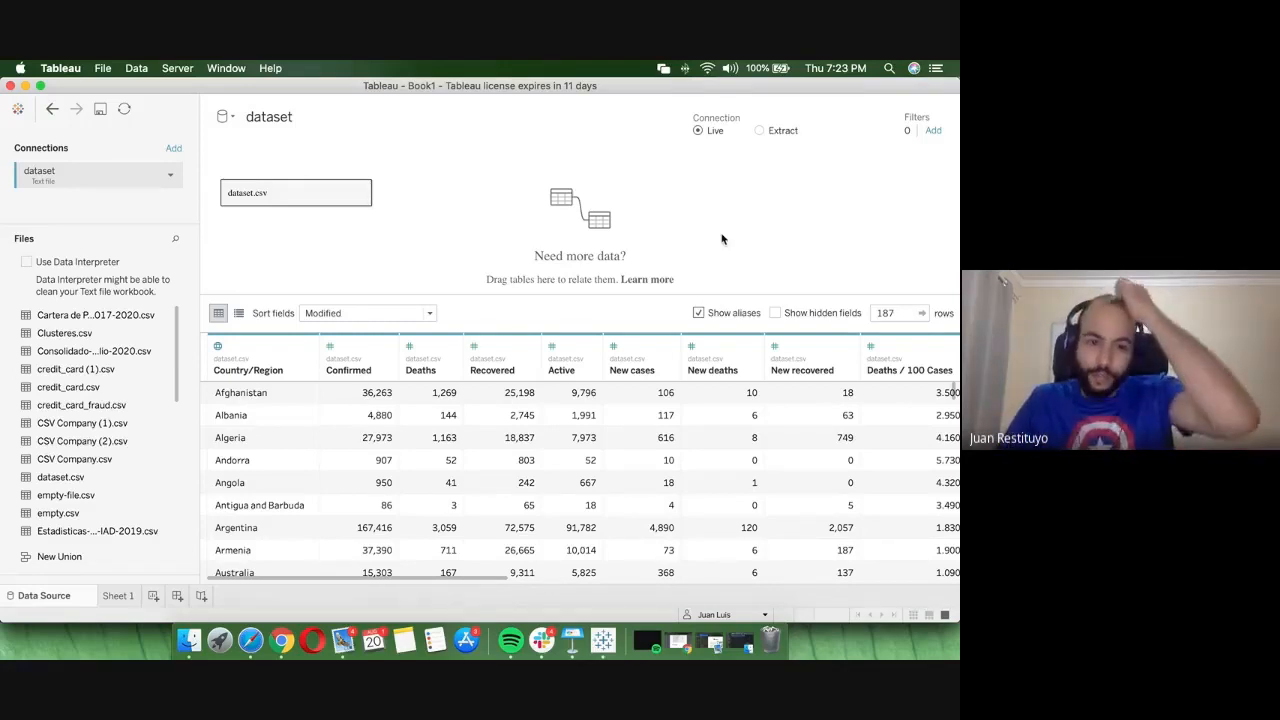
# - On Sheet 1, delete the invalid fields Order ID - Split 1, Order ID - Split 2 and Order ID - Split 3
pyautogui.click(119, 596)
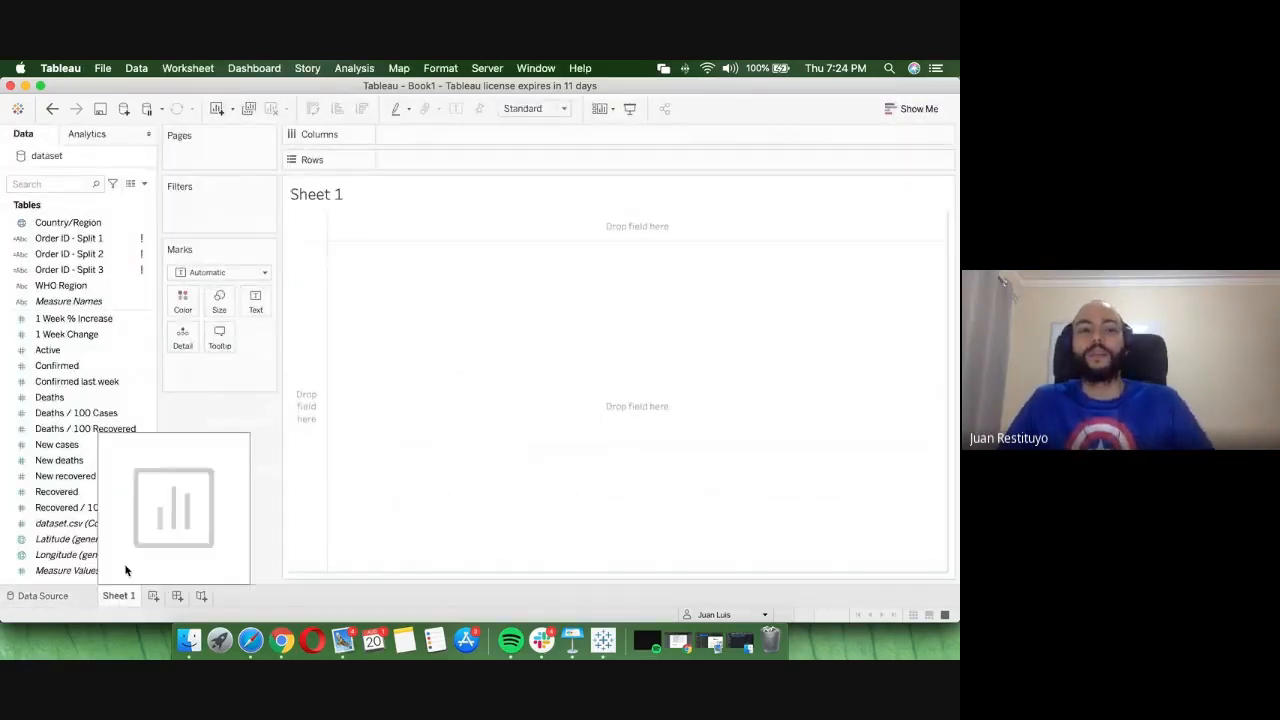
pyautogui.rightClick(146, 240)
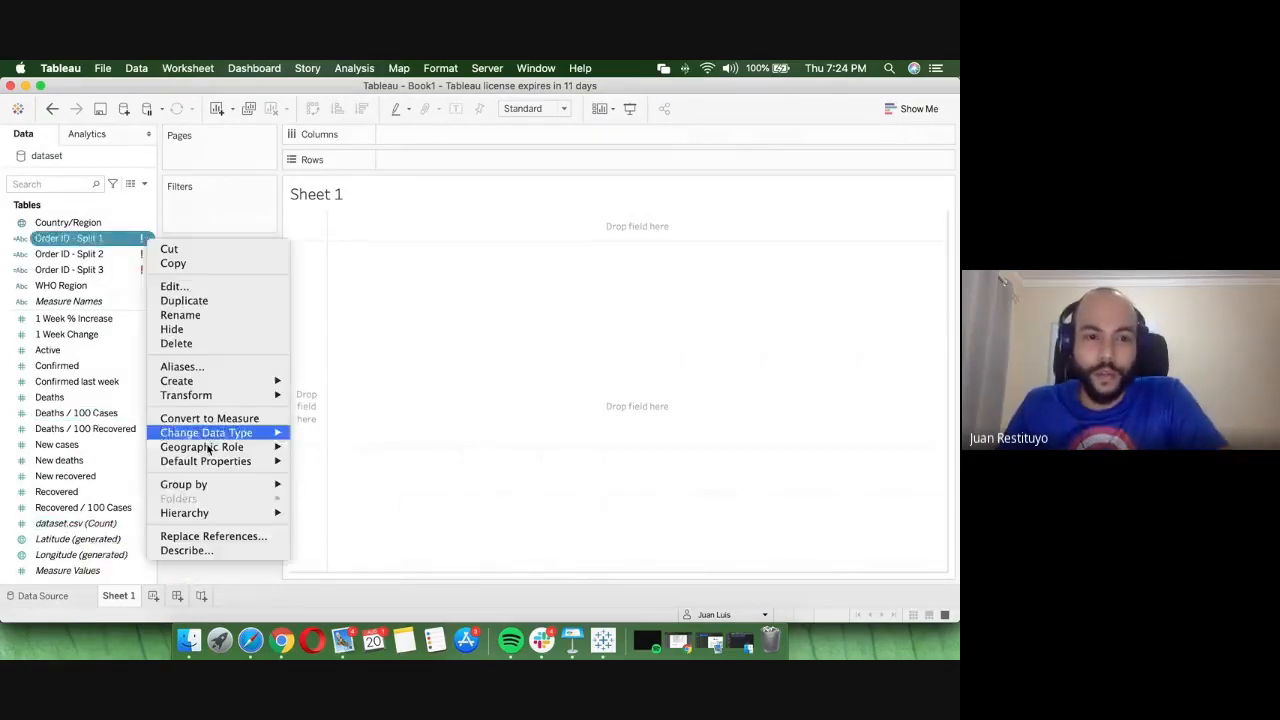
pyautogui.click(189, 345)
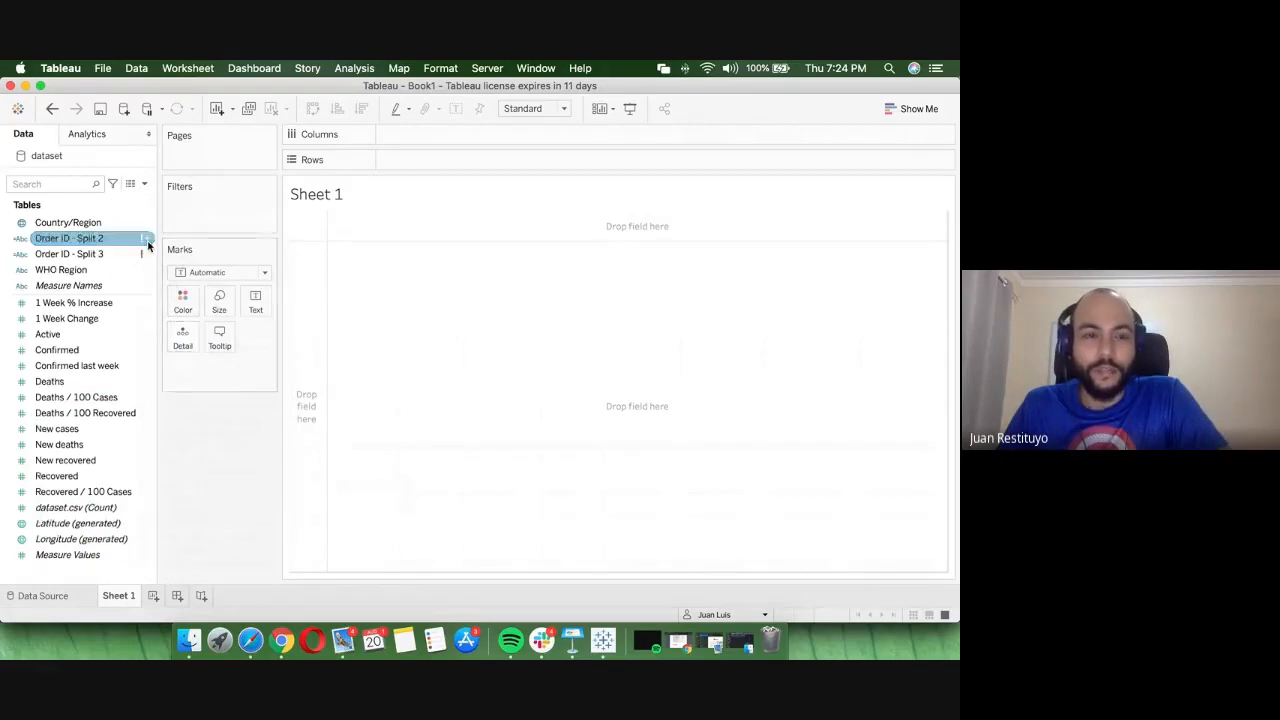
pyautogui.rightClick(146, 242)
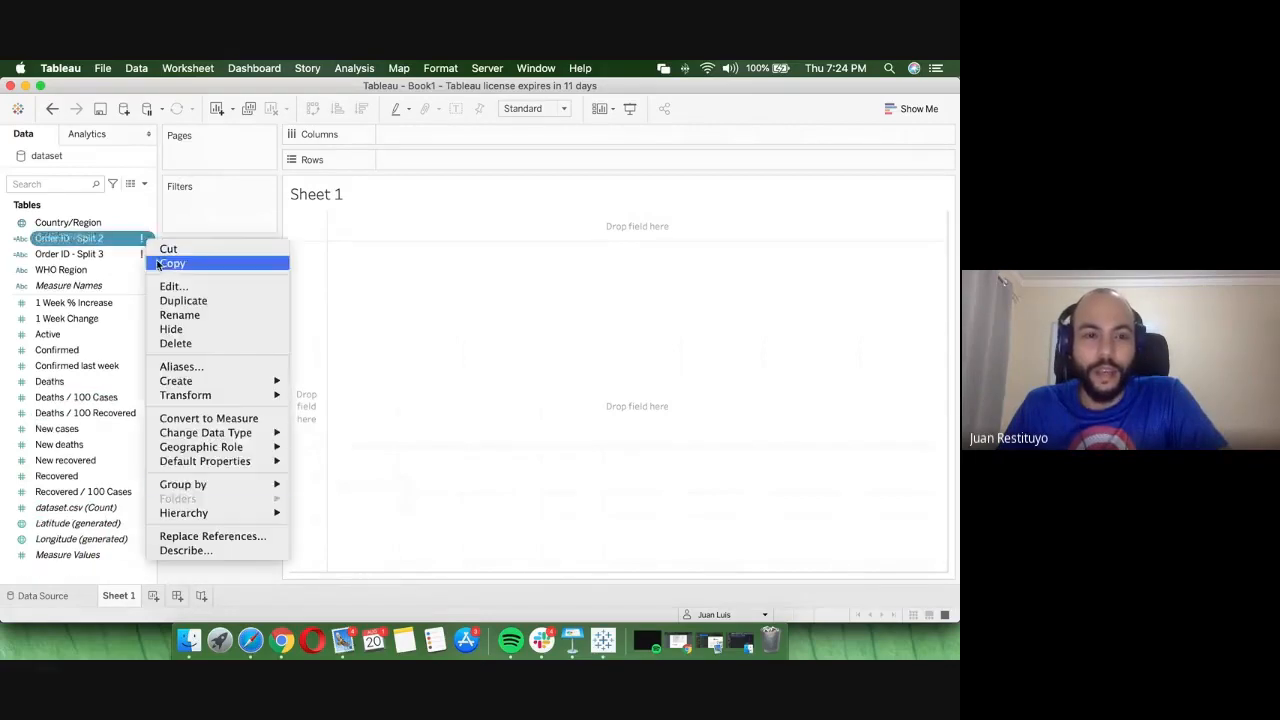
pyautogui.click(158, 337)
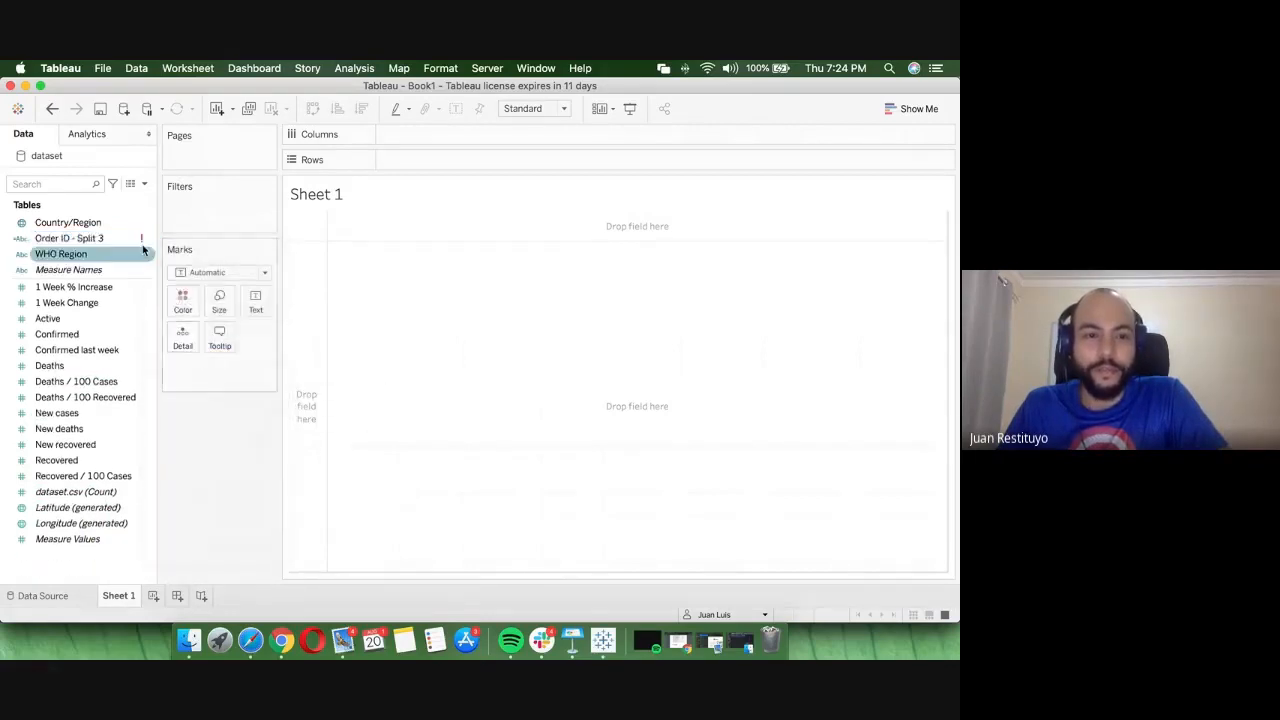
pyautogui.rightClick(146, 242)
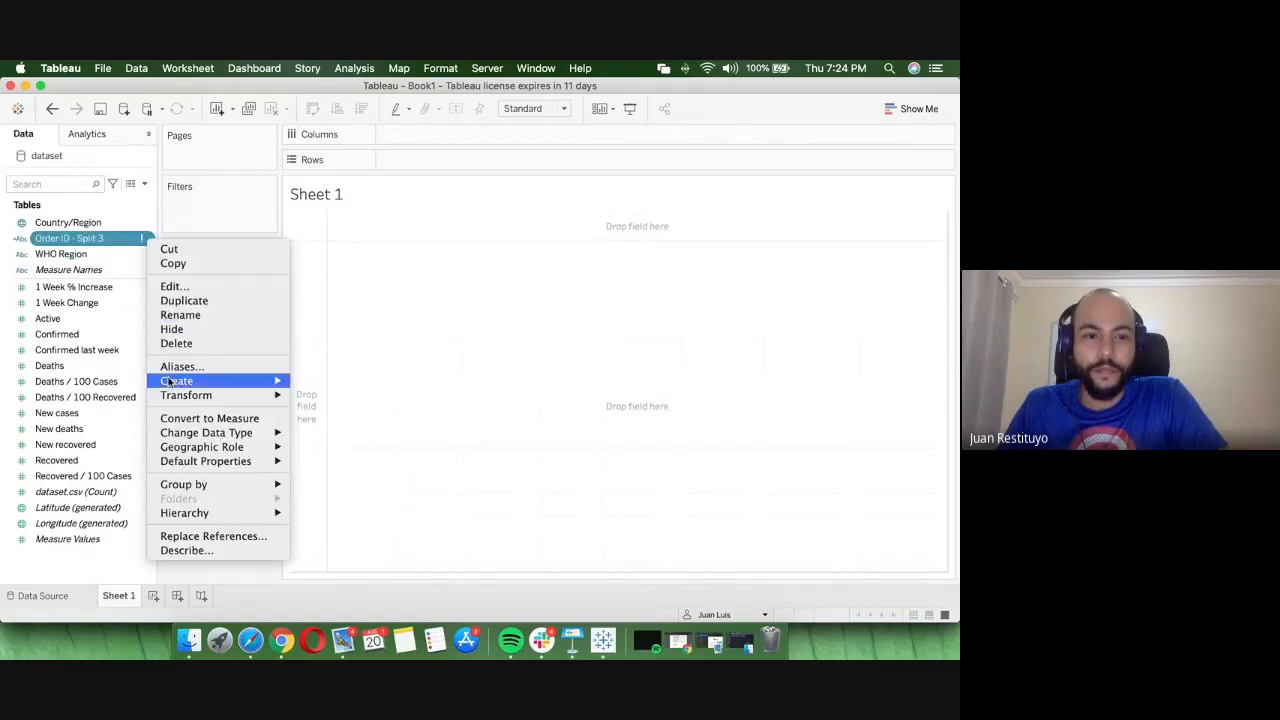
pyautogui.click(200, 345)
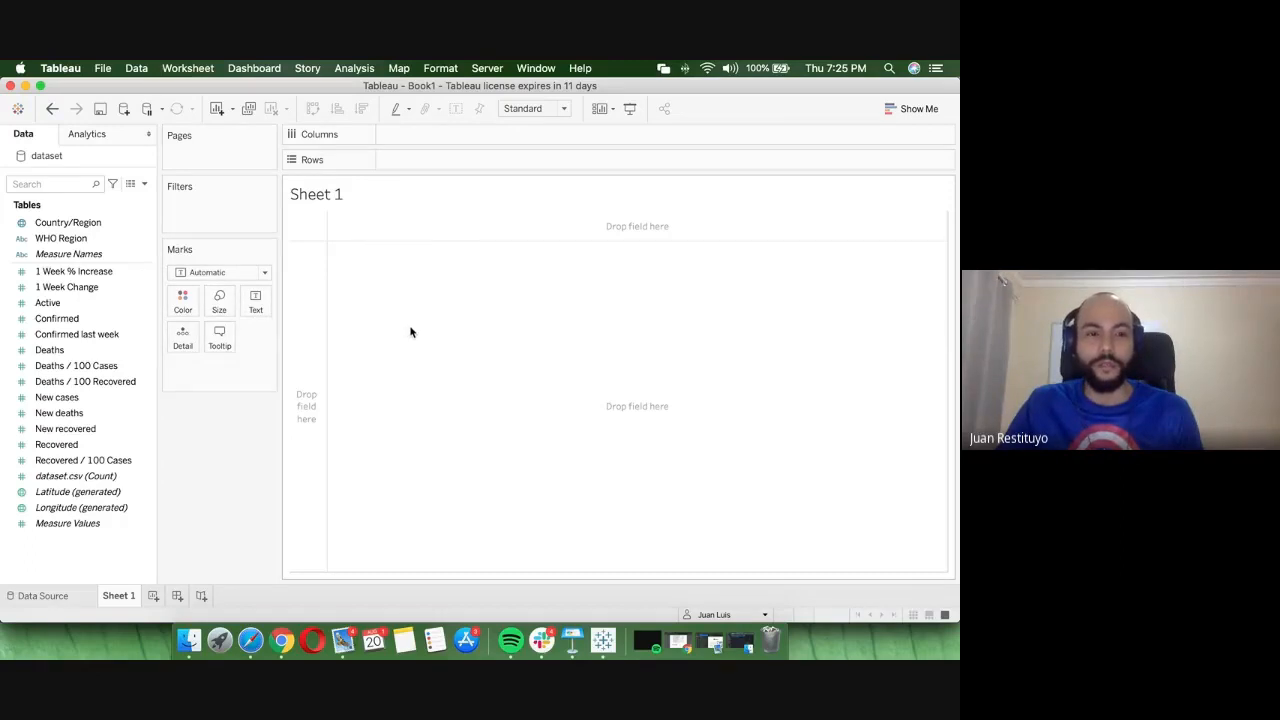
# - Place Country/Region on Rows and look through the list of countries
pyautogui.moveTo(65, 222); pyautogui.dragTo(403, 160)
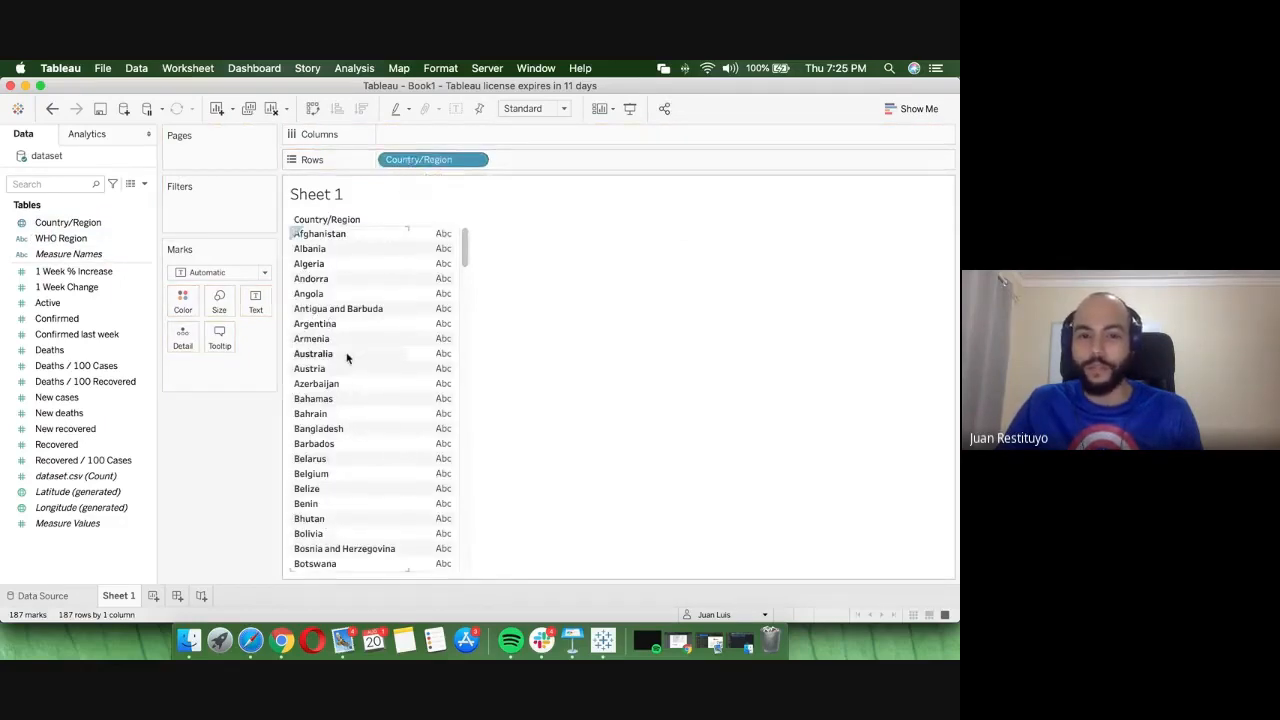
pyautogui.scroll(-15, 347, 358)
pyautogui.scroll(15, 347, 358)
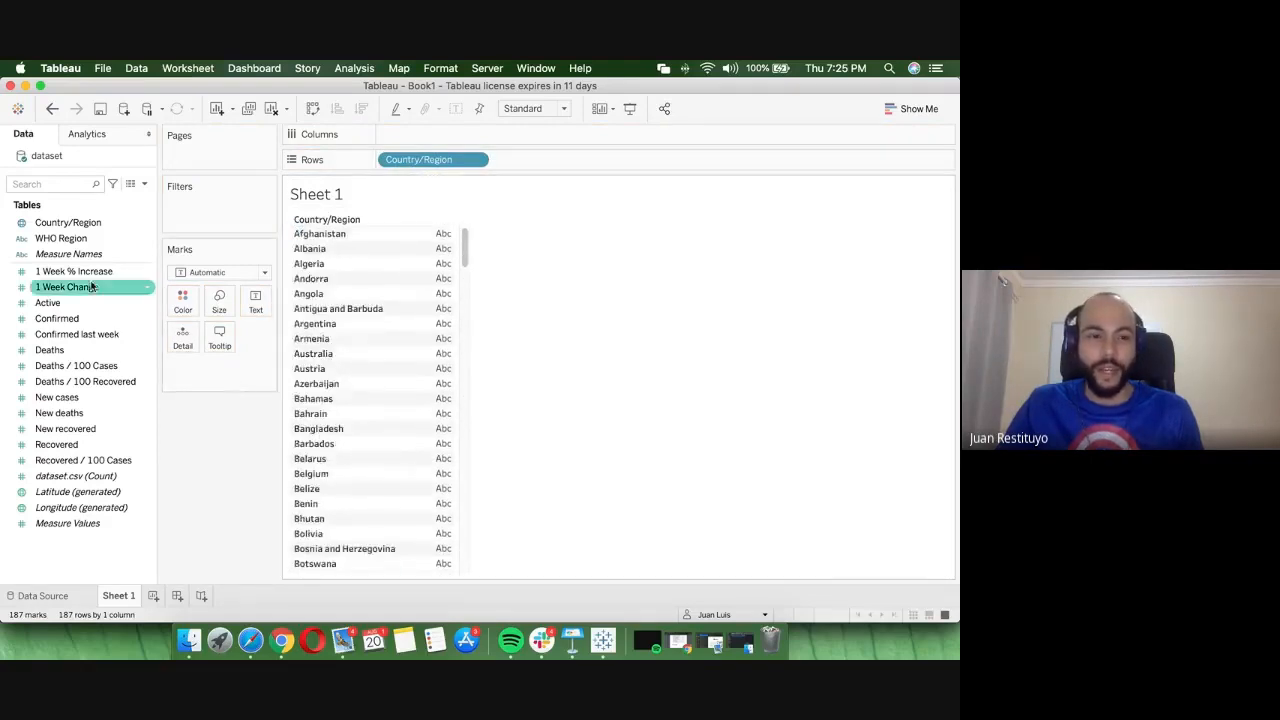
# - Try showing Confirmed as text values beside each country, and remove it from the view
pyautogui.moveTo(73, 318); pyautogui.dragTo(431, 277)
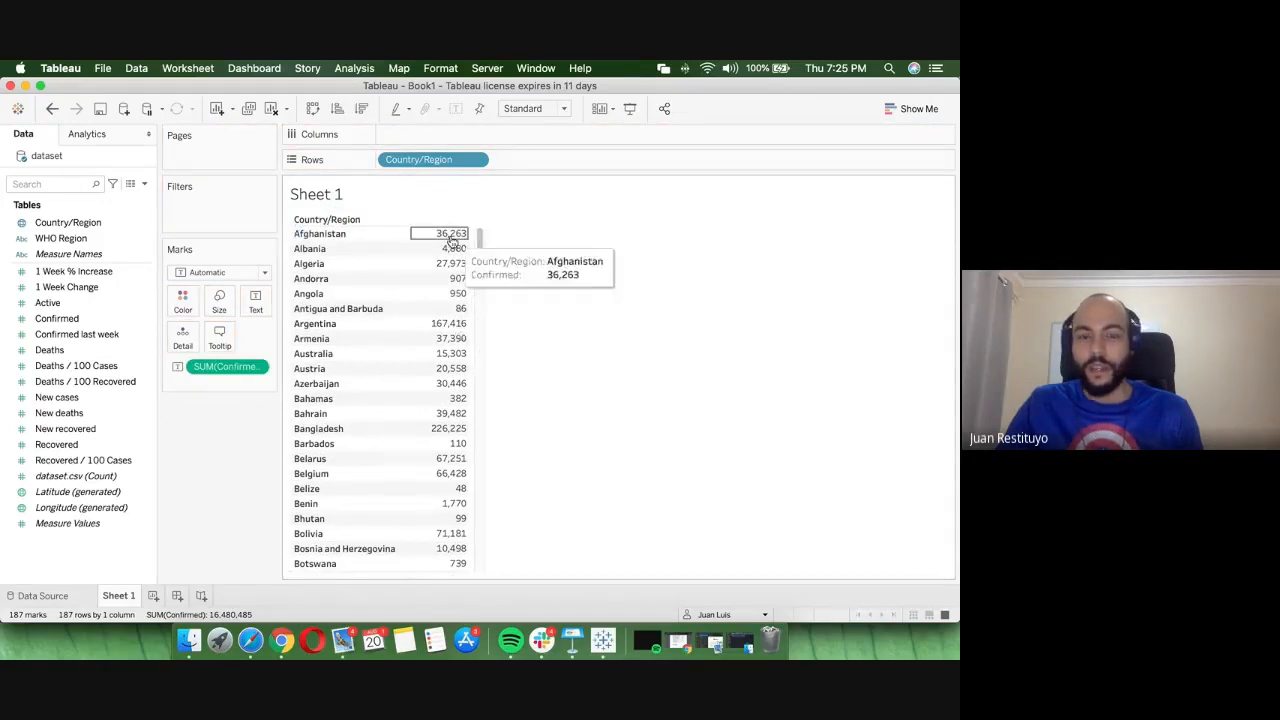
pyautogui.click(262, 366)
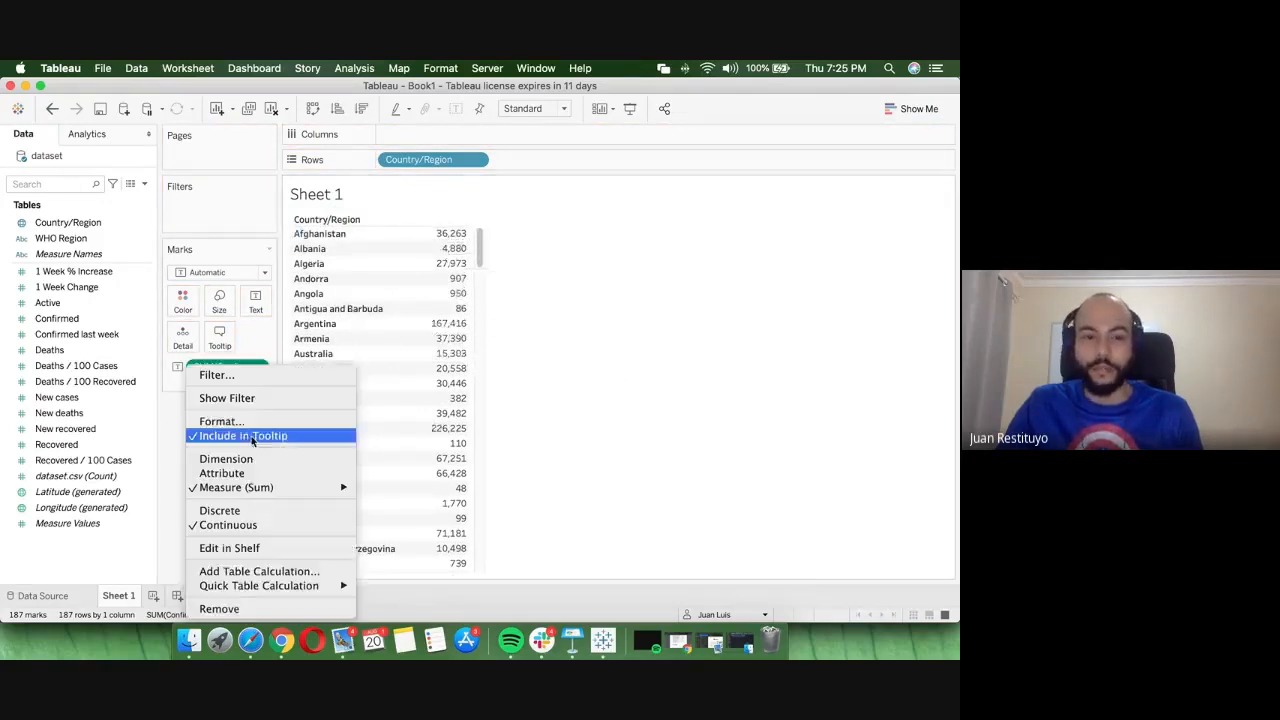
pyautogui.click(238, 609)
# - Place Confirmed on Columns to chart the confirmed cases per country as bars
pyautogui.click(70, 318)
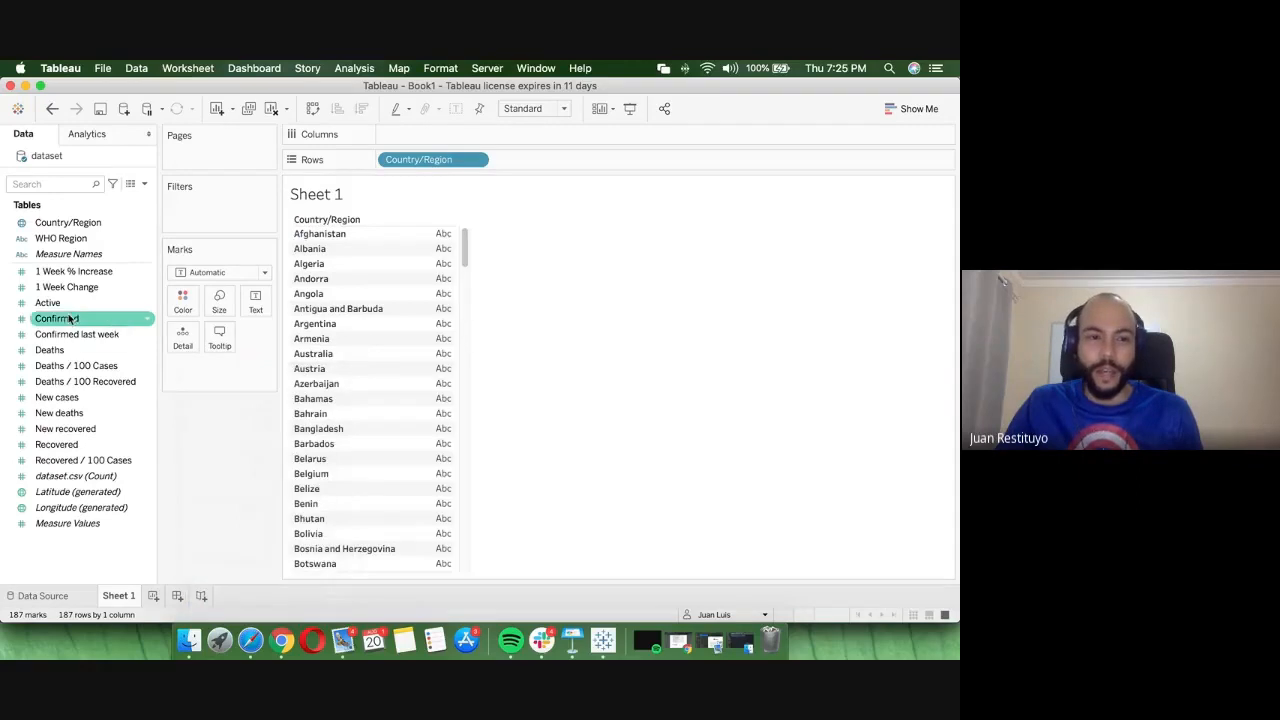
pyautogui.moveTo(70, 318); pyautogui.dragTo(446, 127)
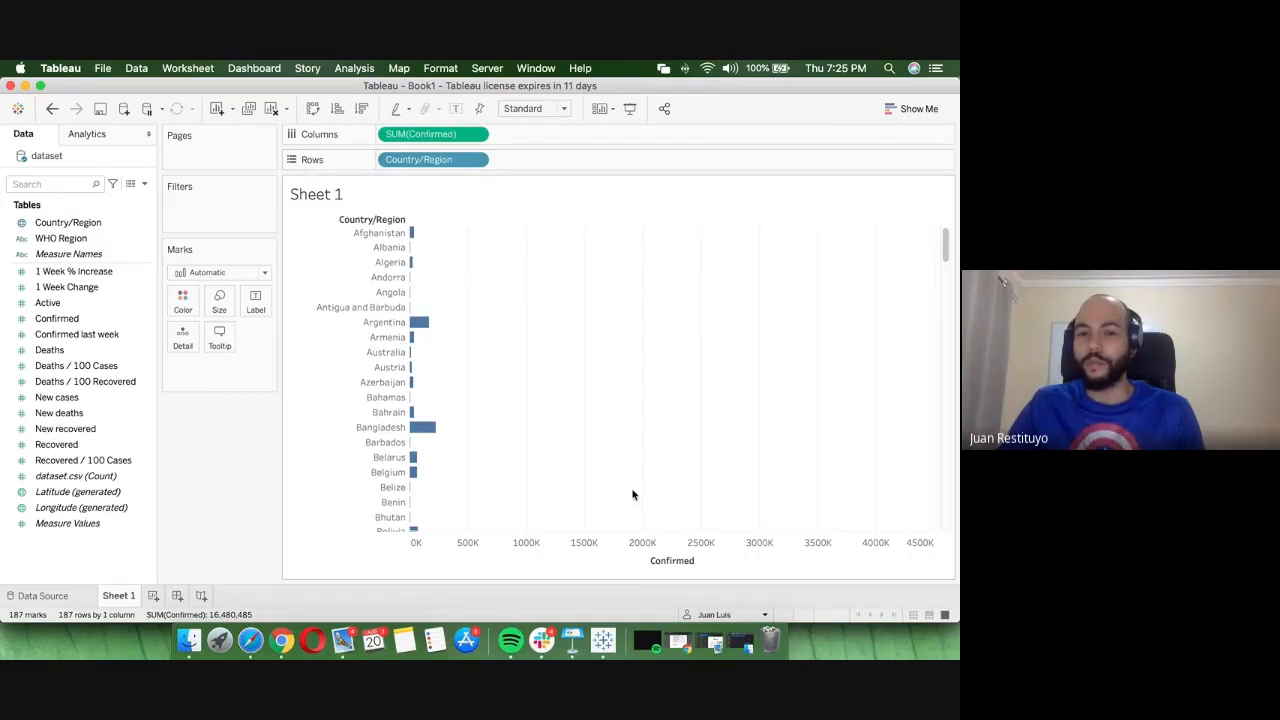
pyautogui.scroll(-1, 640, 493)
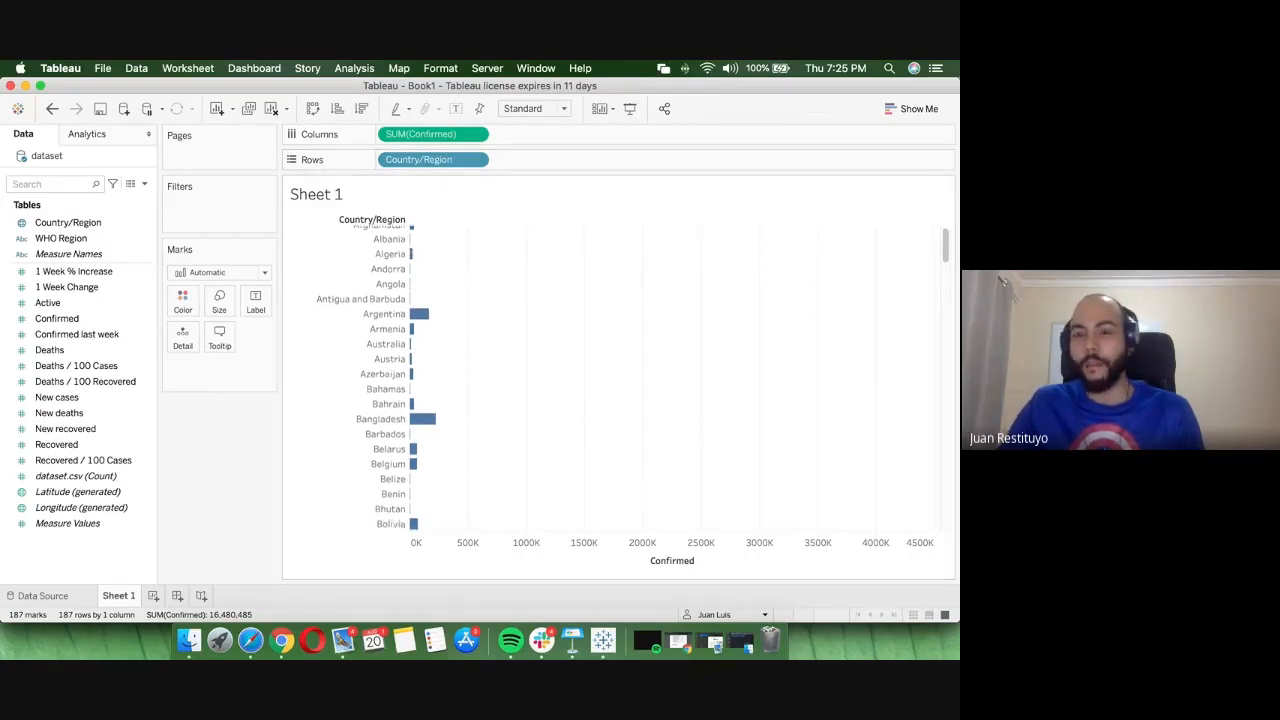
# - Change the chart to packed bubbles and inspect the Confirmed values of US, India, Russia and Peru
pyautogui.click(888, 117)
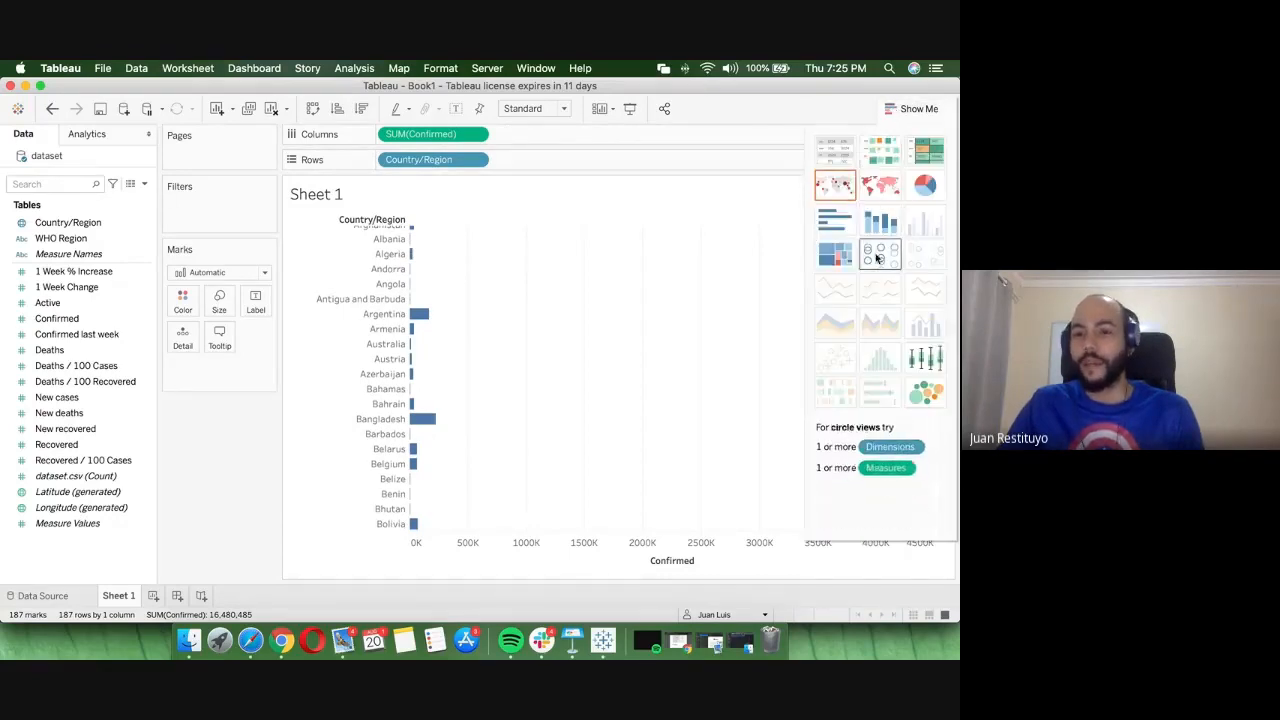
pyautogui.click(922, 390)
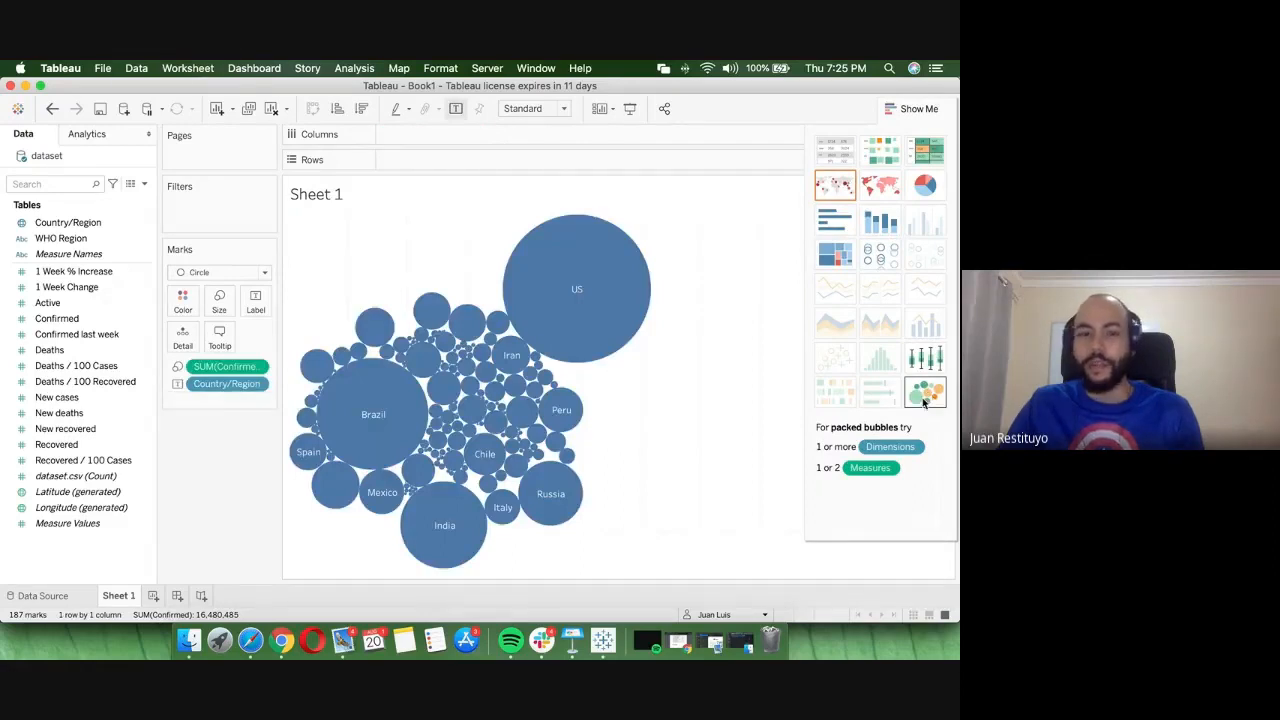
pyautogui.moveTo(575, 262)
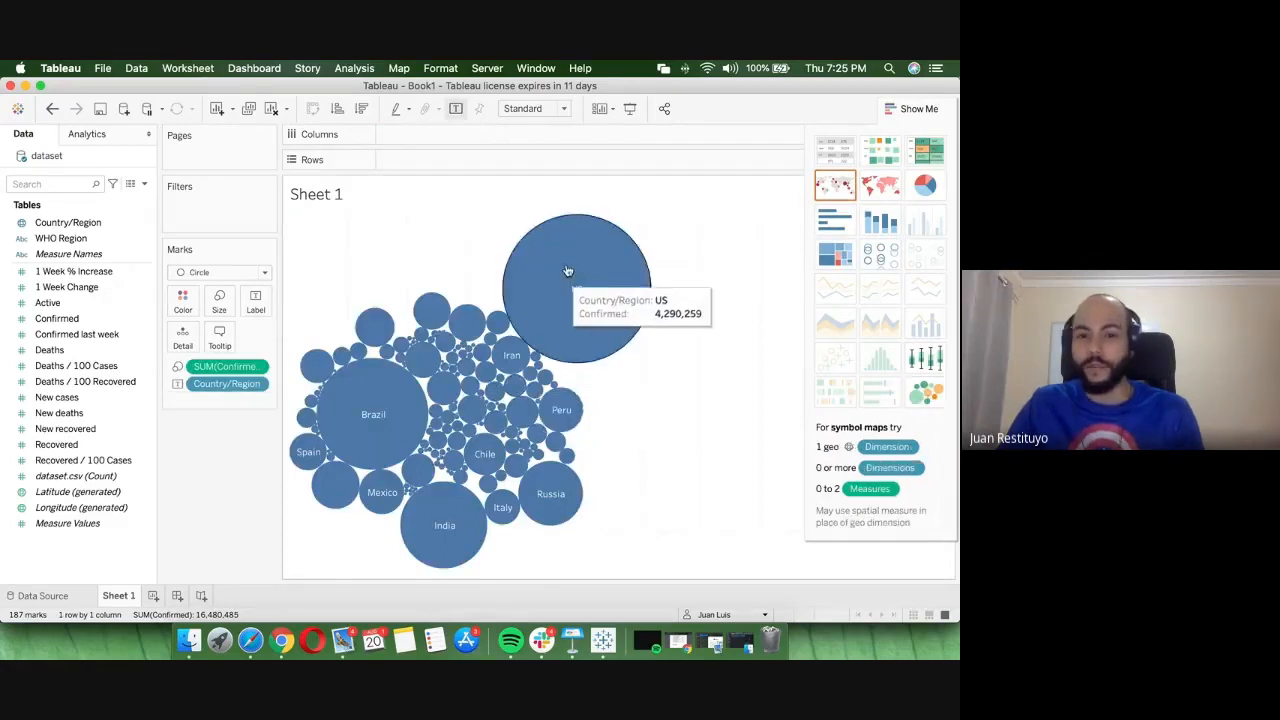
pyautogui.moveTo(503, 525)
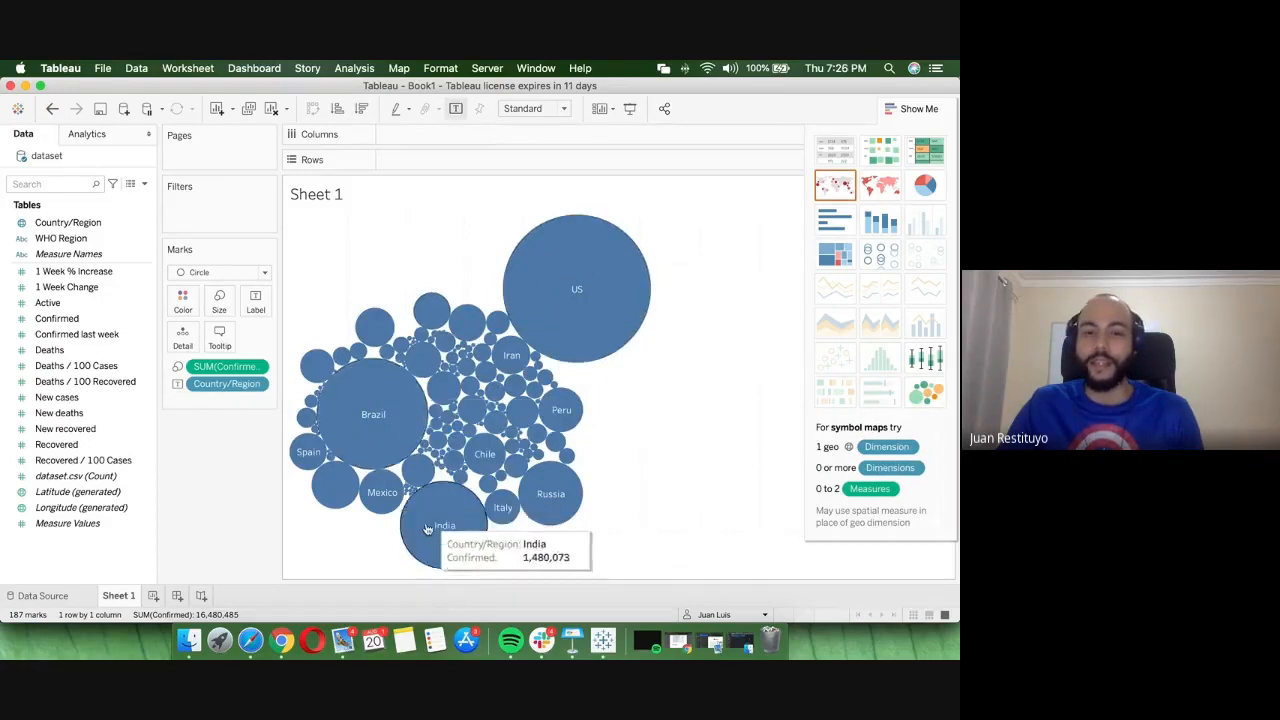
pyautogui.moveTo(557, 495)
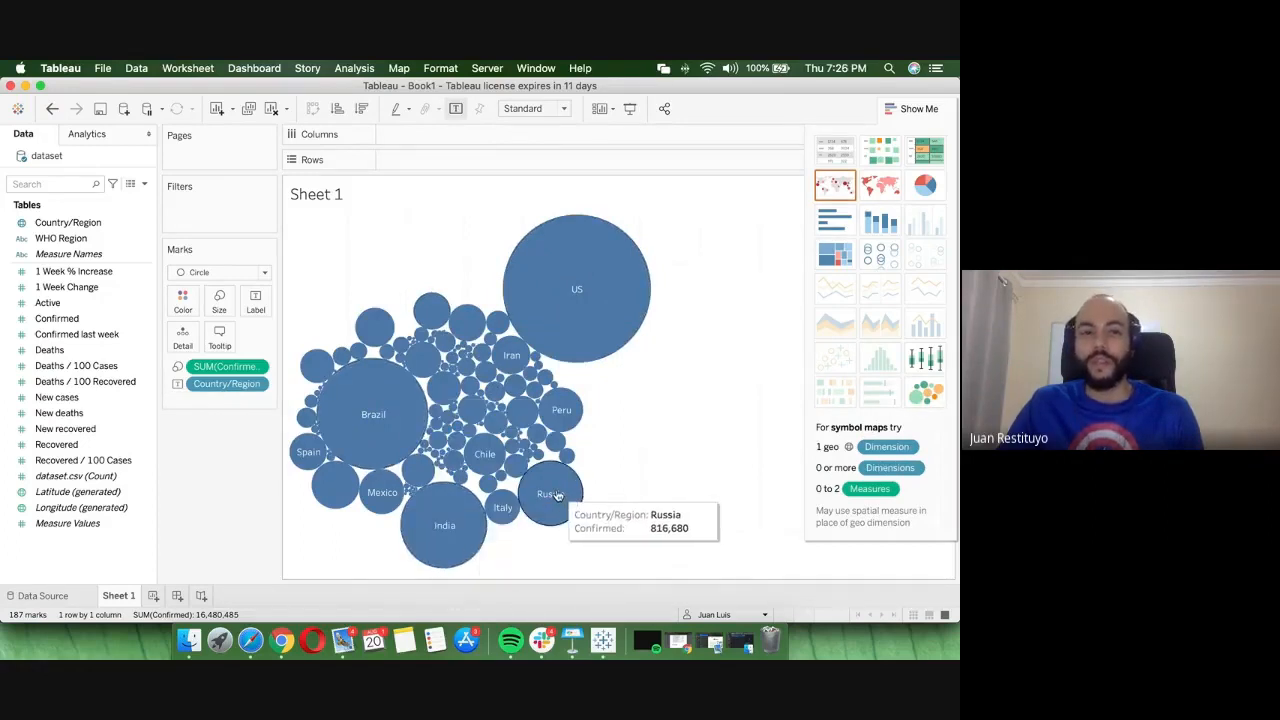
pyautogui.moveTo(552, 421)
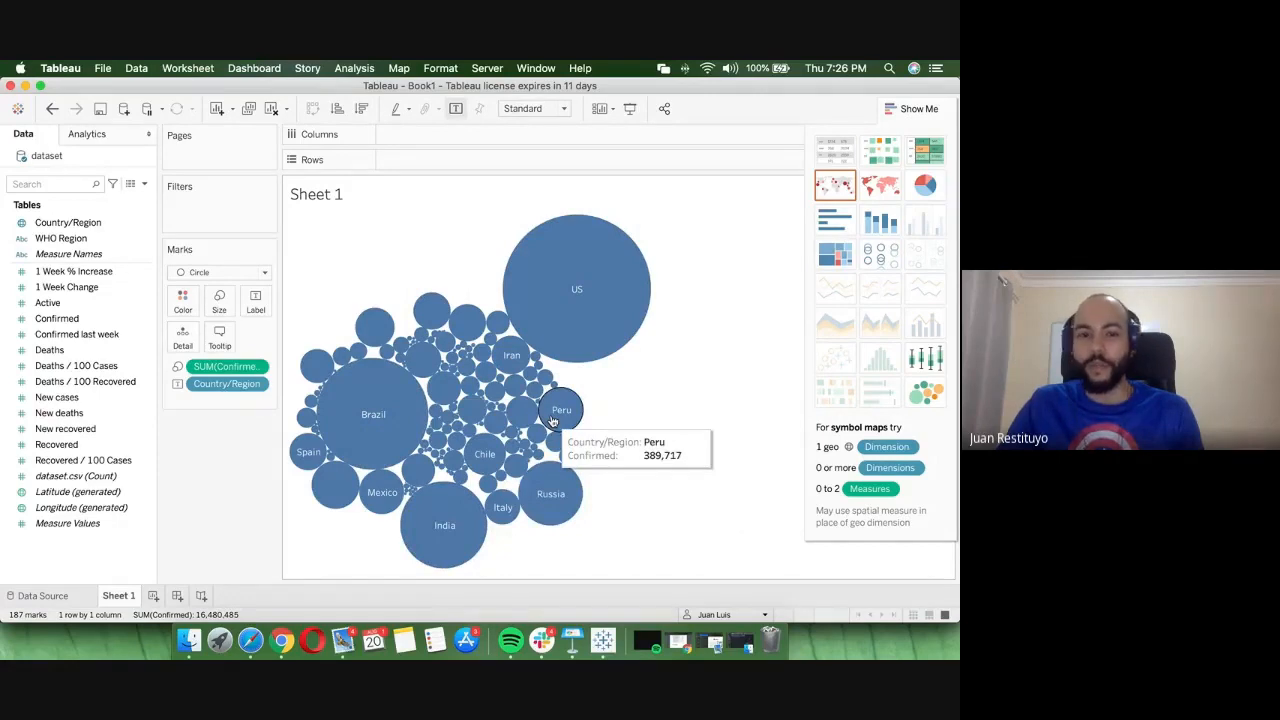
# - Try a treemap, horizontal bars, a pie chart and a filled map for Confirmed by Country/Region
pyautogui.click(835, 255)
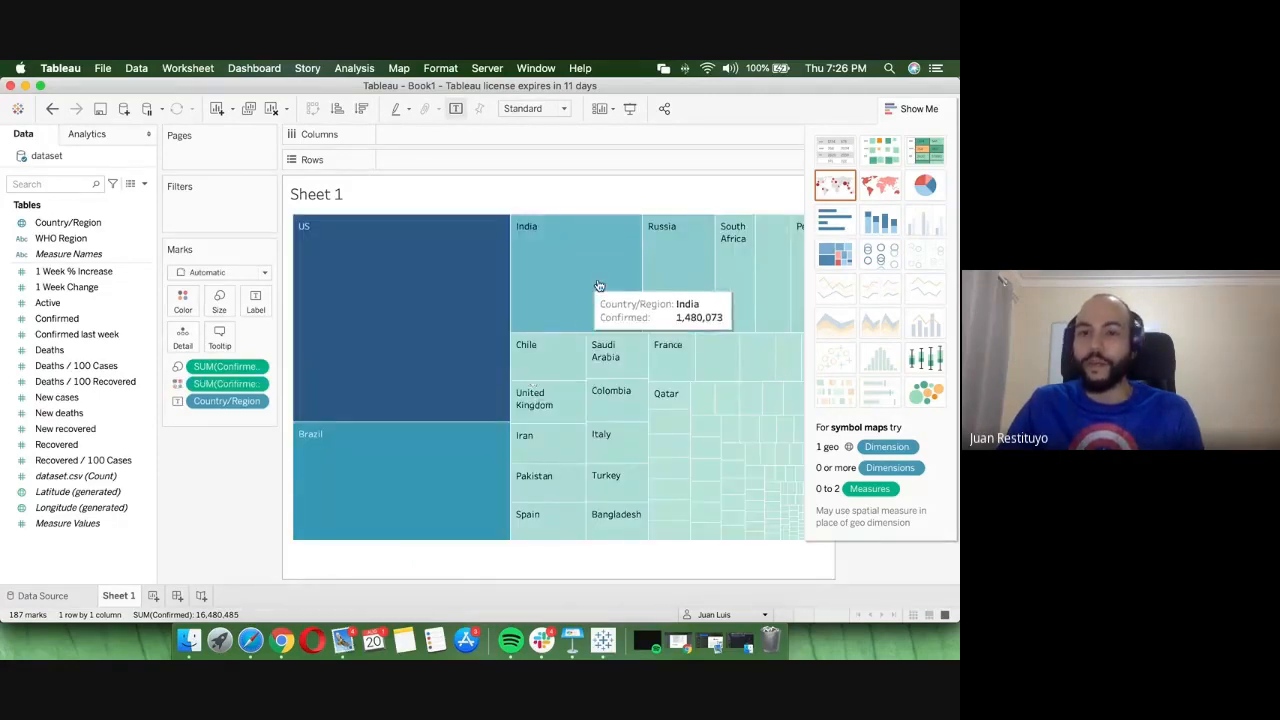
pyautogui.click(835, 220)
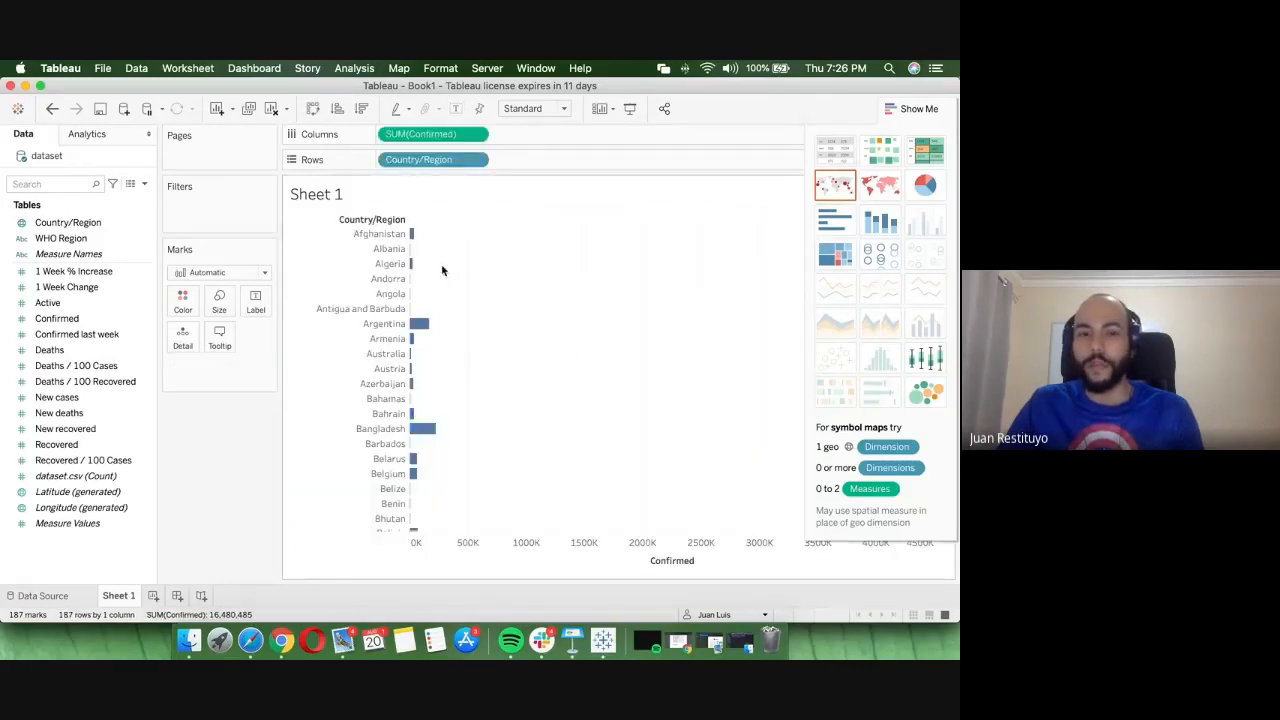
pyautogui.click(928, 184)
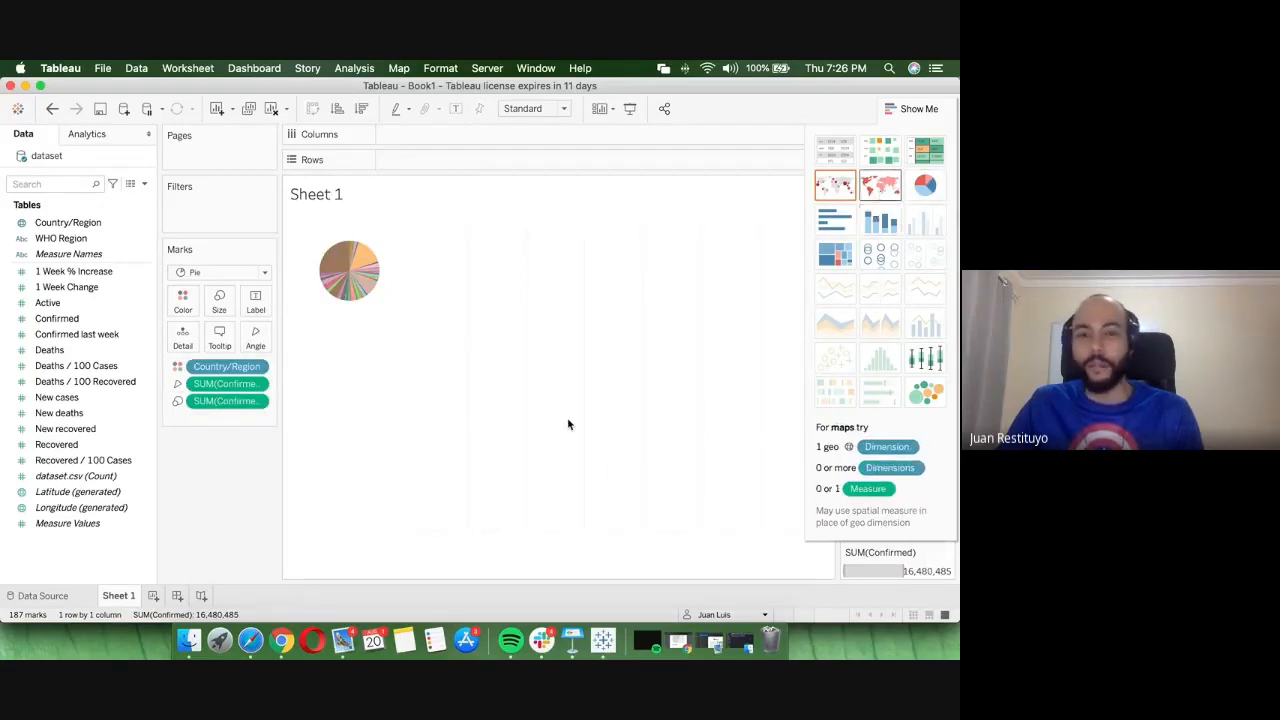
pyautogui.click(882, 193)
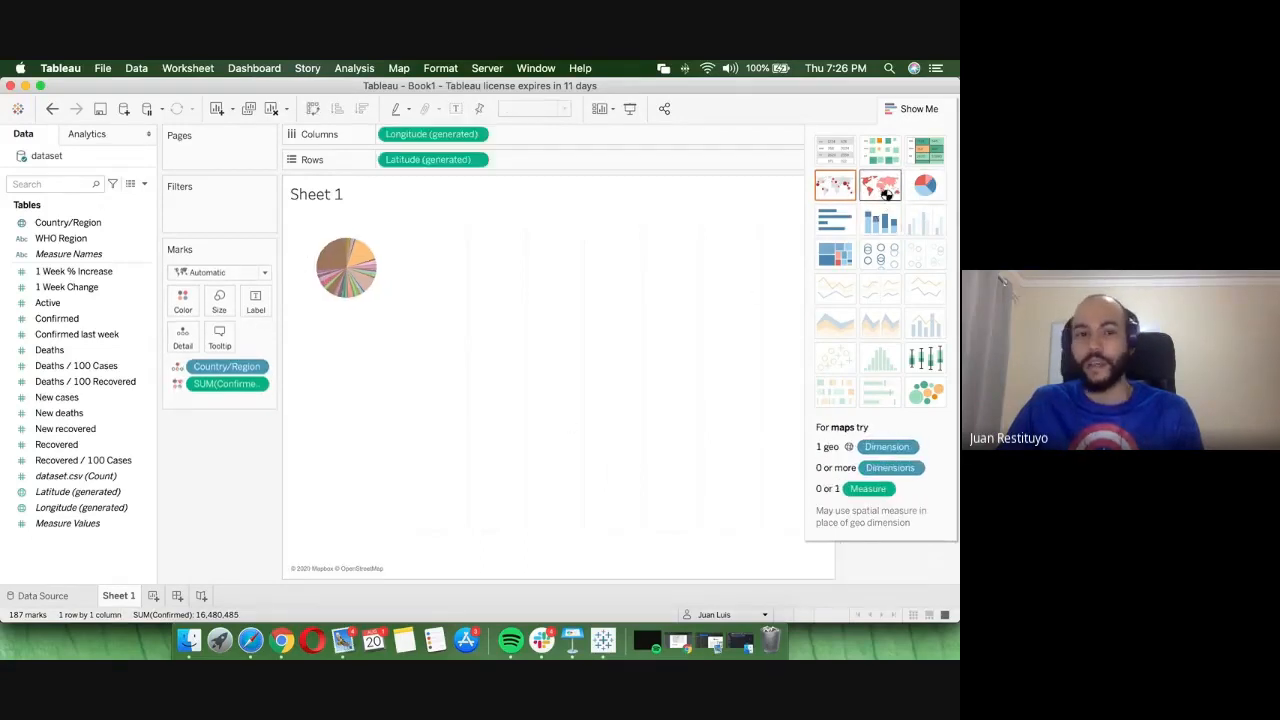
pyautogui.click(67, 497)
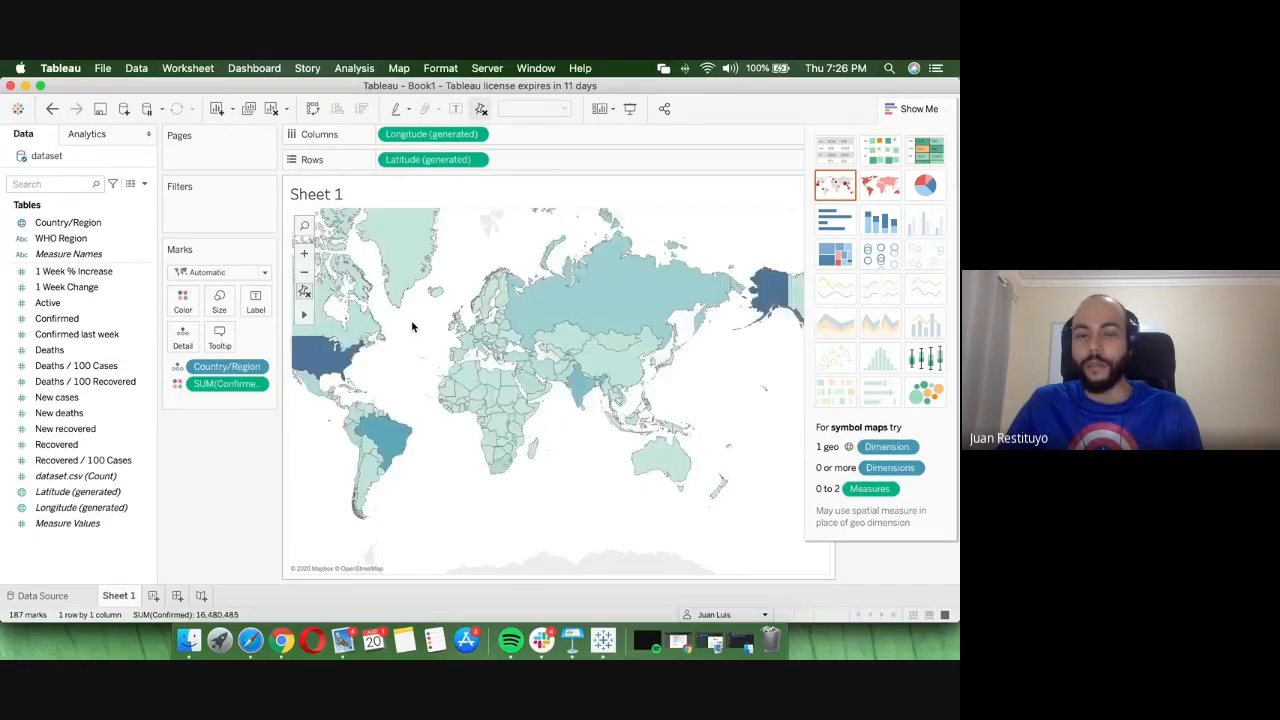
# - Return the chart to horizontal bars, close the chart type suggestions and look through the countries
pyautogui.click(832, 222)
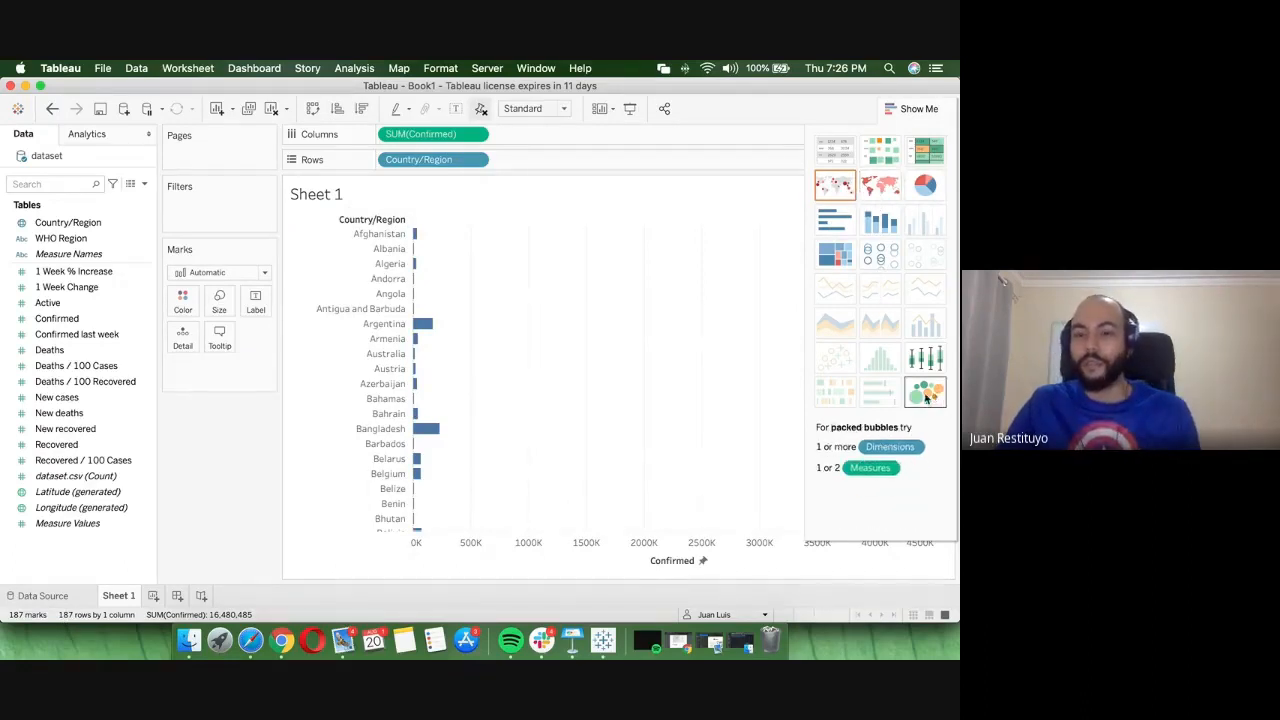
pyautogui.click(918, 108)
pyautogui.scroll(-20, 540, 470)
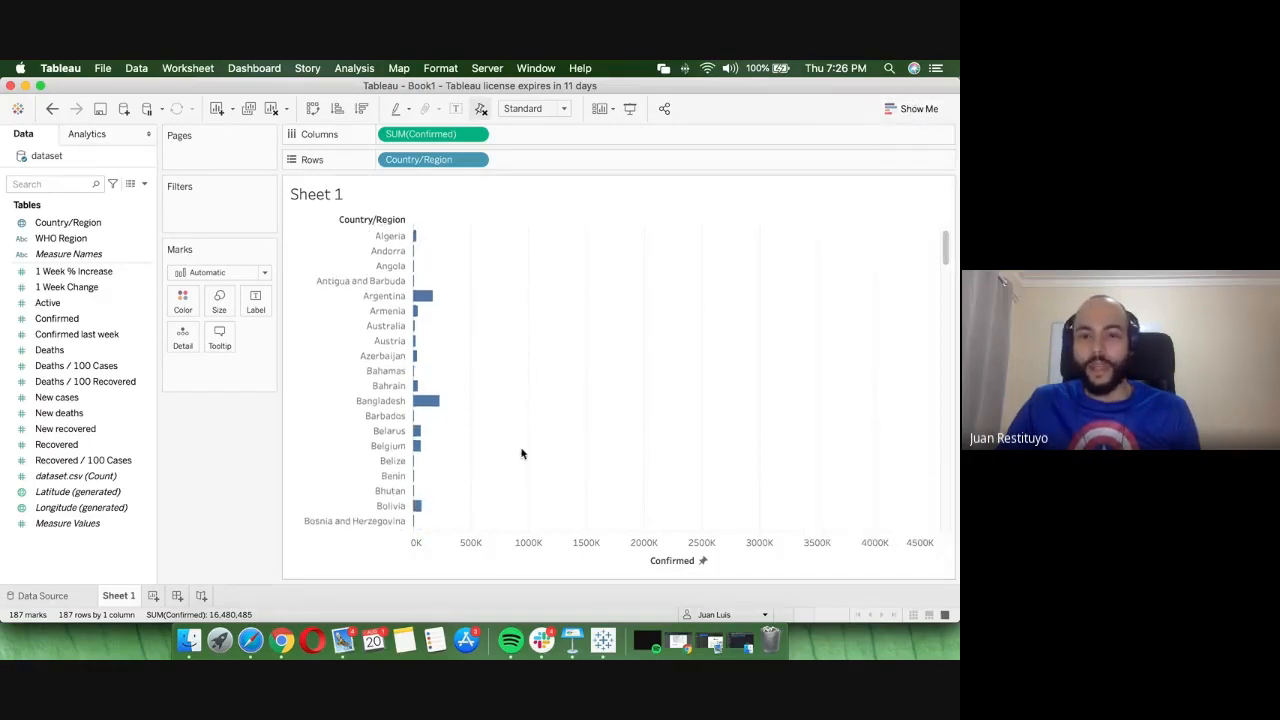
pyautogui.scroll(20, 534, 440)
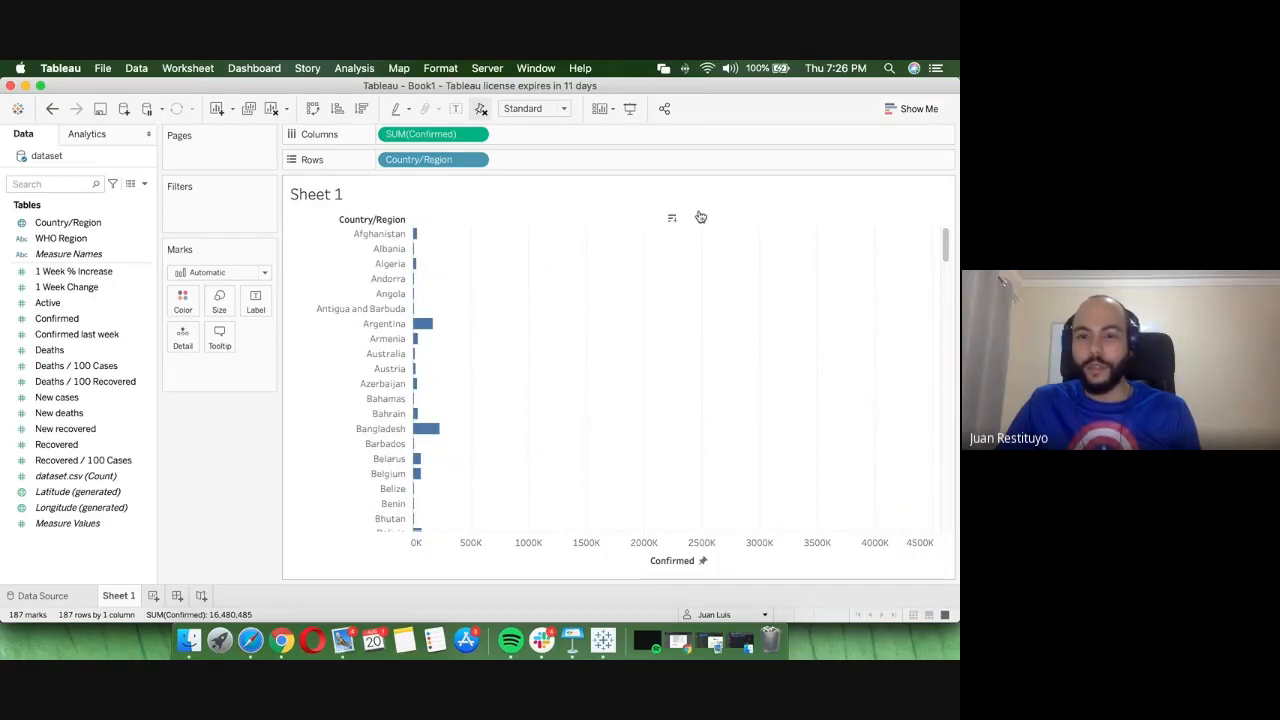
# - Sort the countries by Confirmed in descending order, switch to ascending, and clear the sort
pyautogui.click(673, 219)
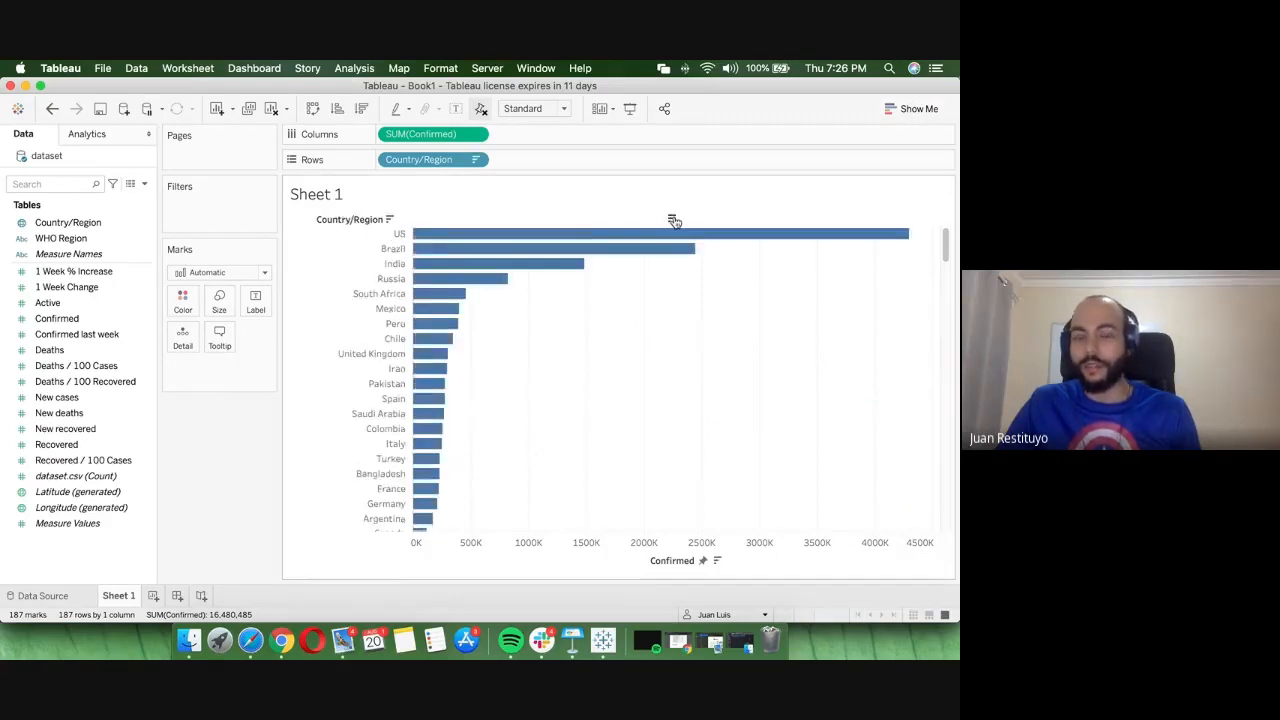
pyautogui.scroll(-1, 672, 219)
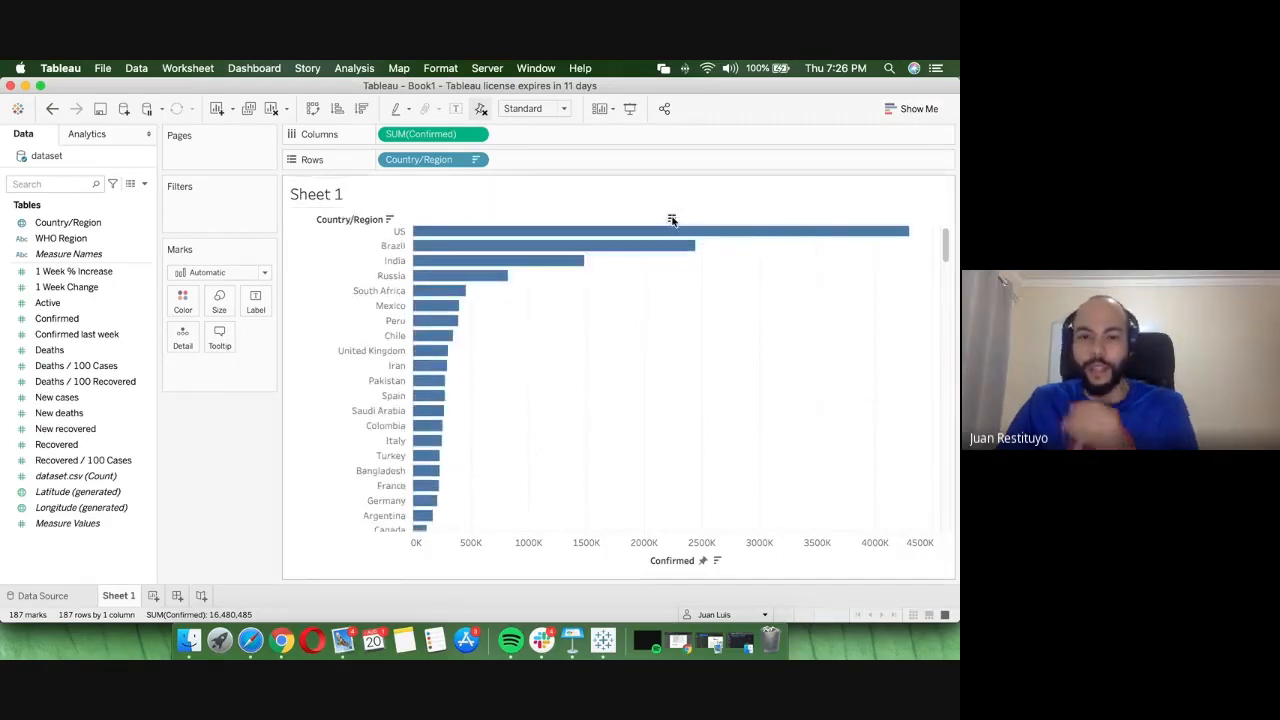
pyautogui.click(672, 219)
pyautogui.click(672, 219)
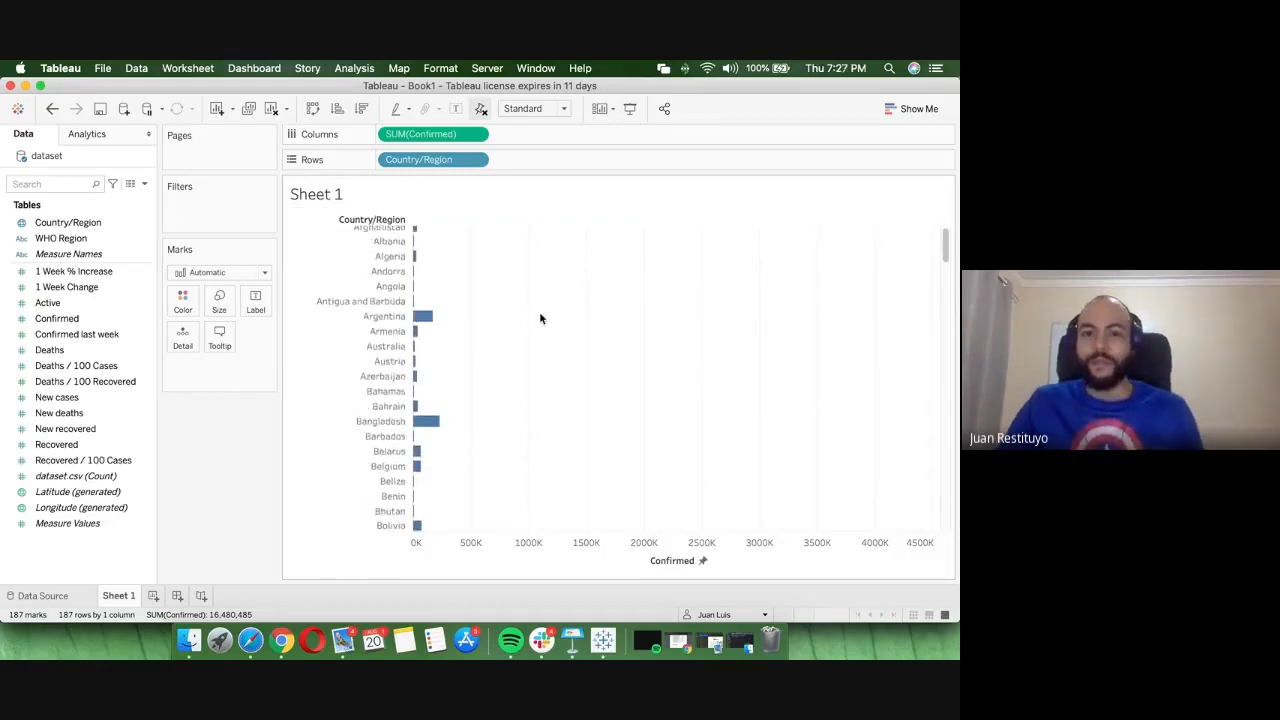
pyautogui.scroll(1, 540, 318)
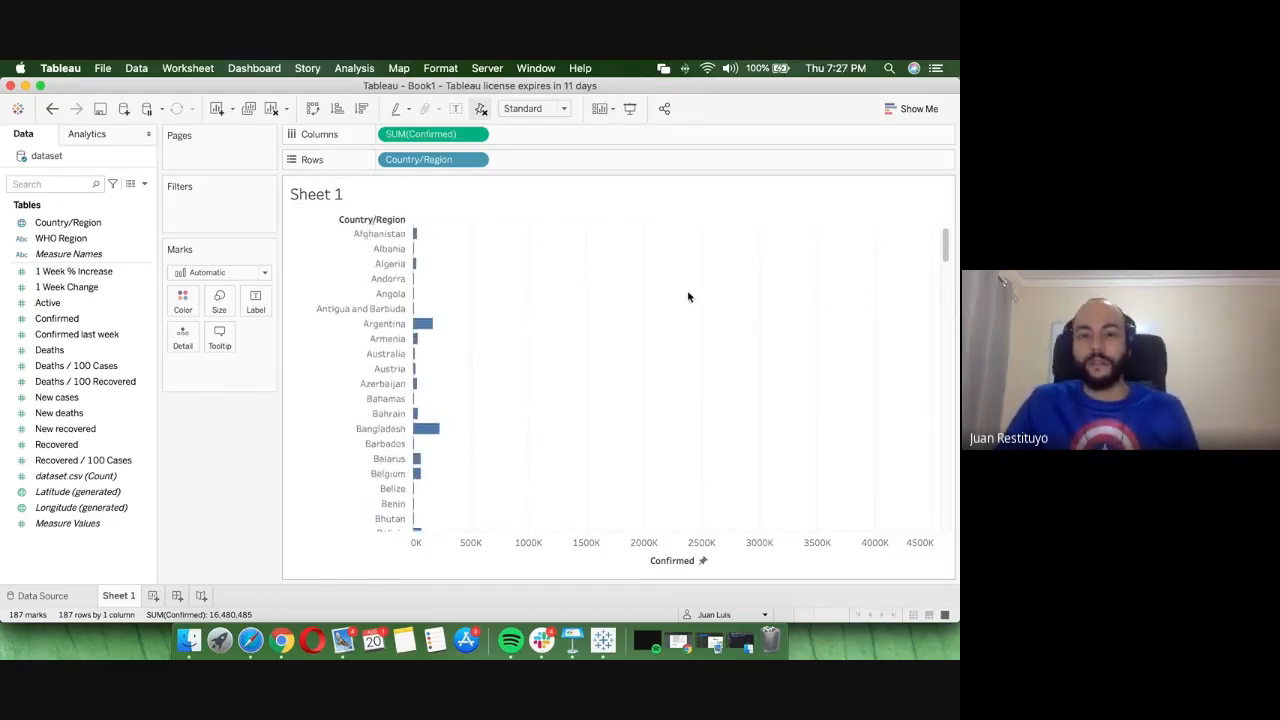
# - Sort the countries by Confirmed in descending order and look over the top of the ranking
pyautogui.click(672, 219)
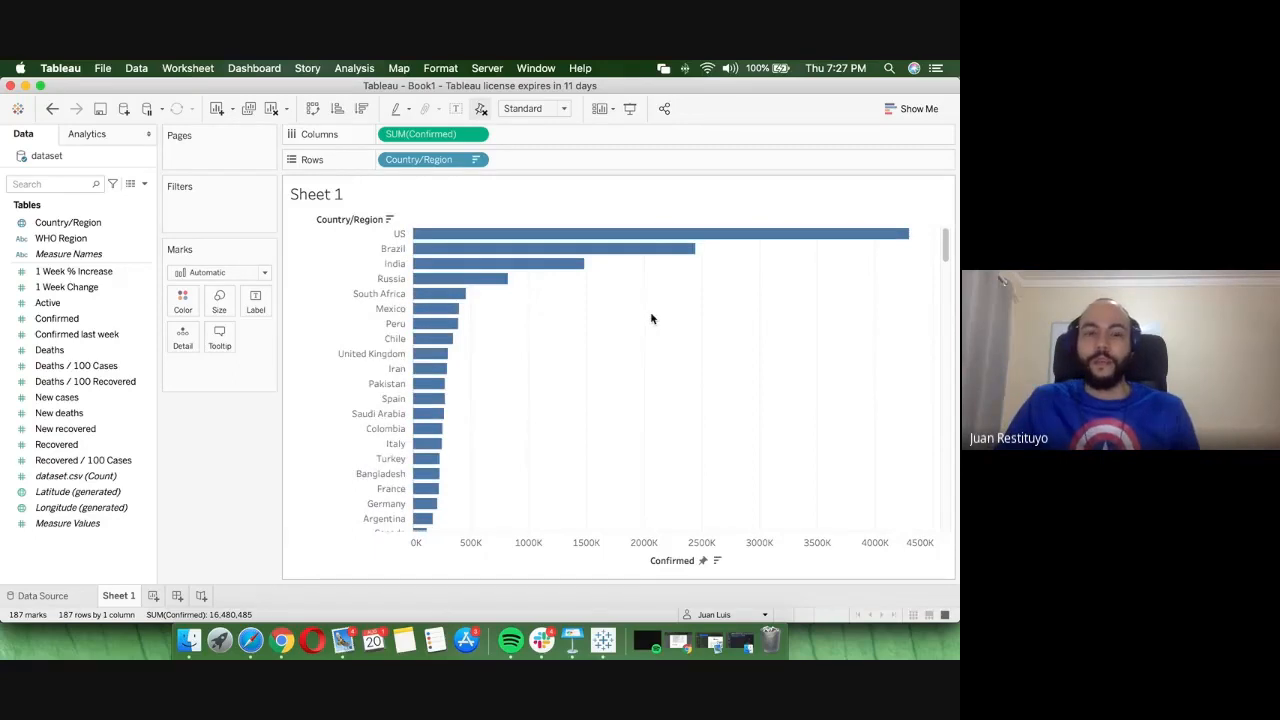
pyautogui.scroll(-1, 598, 460)
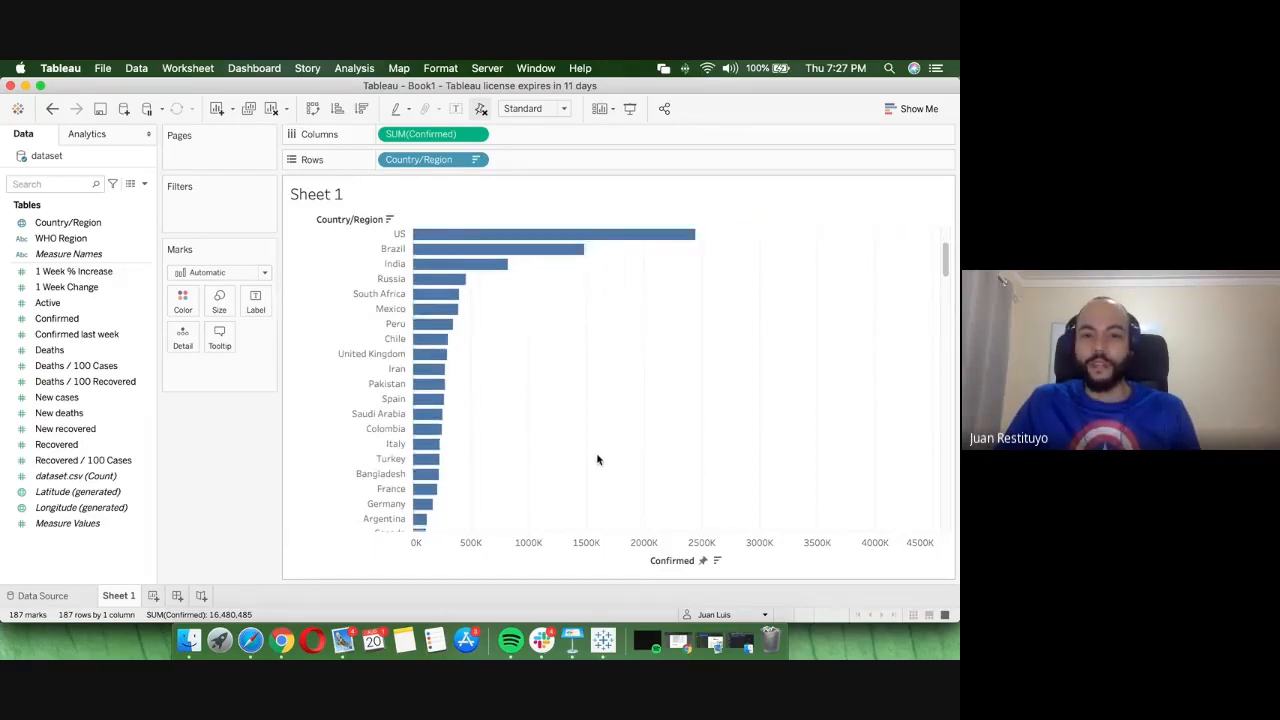
pyautogui.scroll(5, 598, 460)
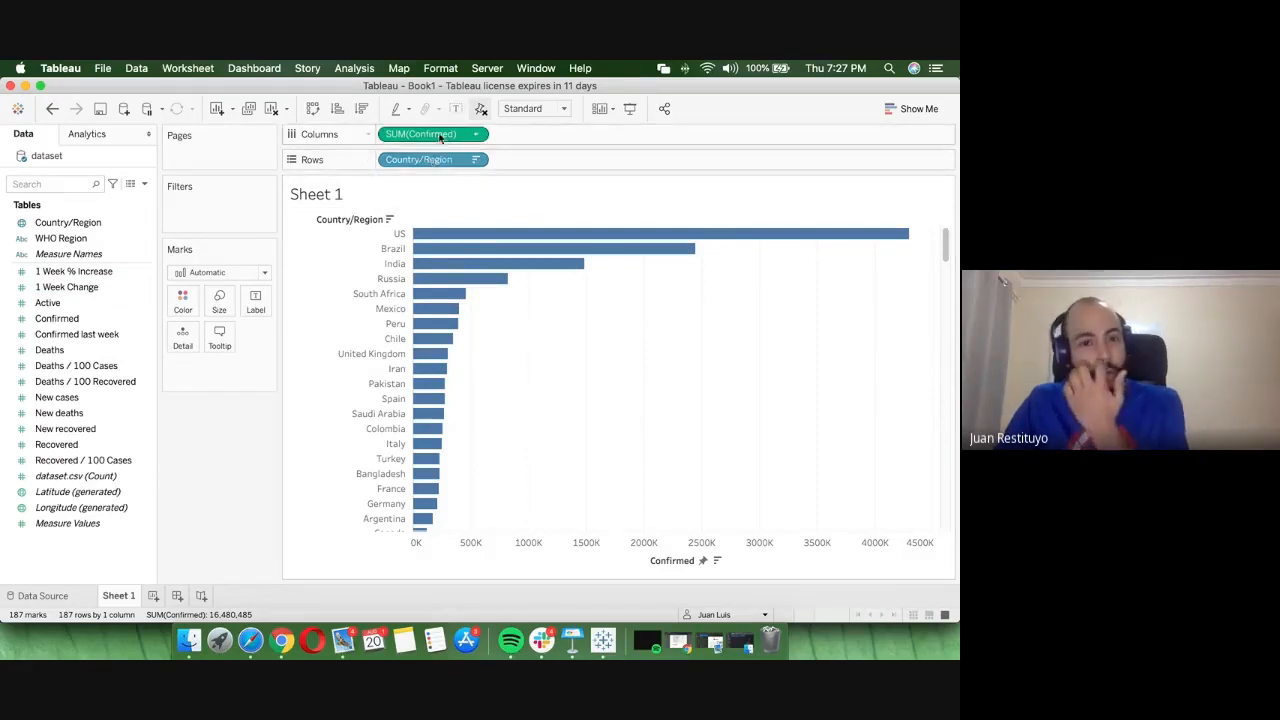
# - Replace the sheet's title with "Casos confirmados por país (Top 10)"
pyautogui.doubleClick(338, 197)
pyautogui.moveTo(403, 277); pyautogui.dragTo(190, 280)
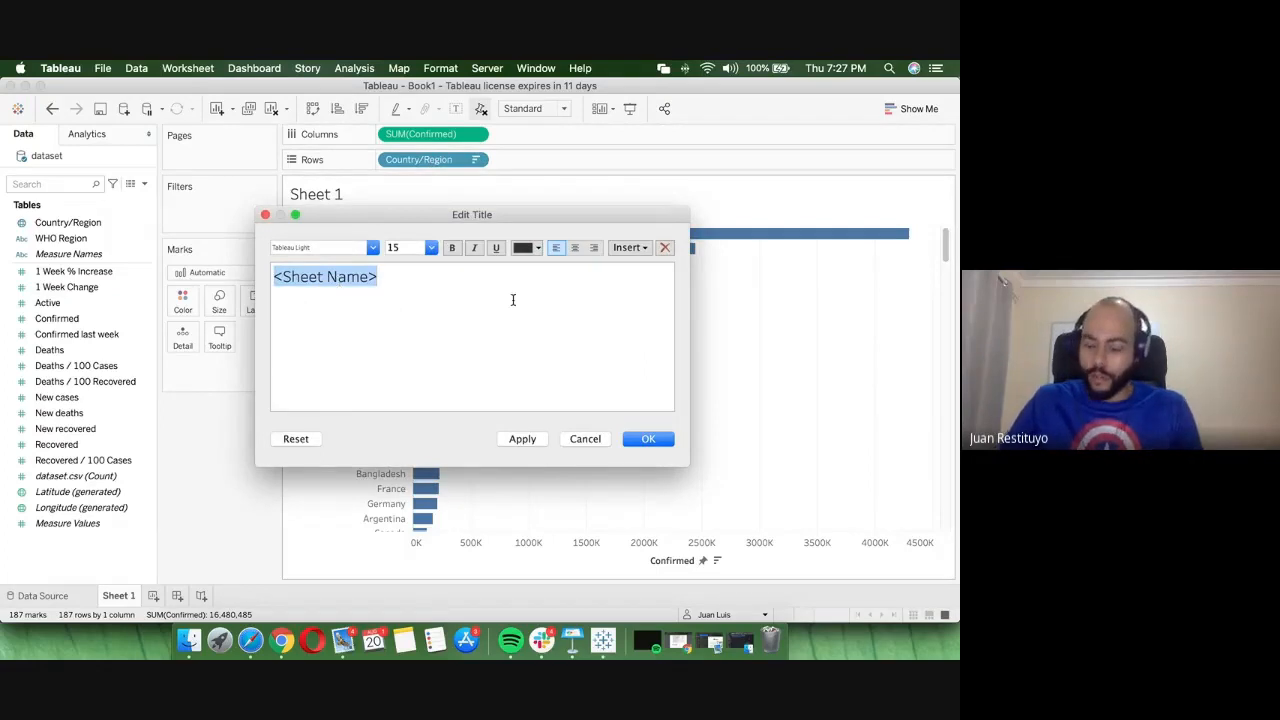
pyautogui.press('BackSpace')
pyautogui.write('Ca')
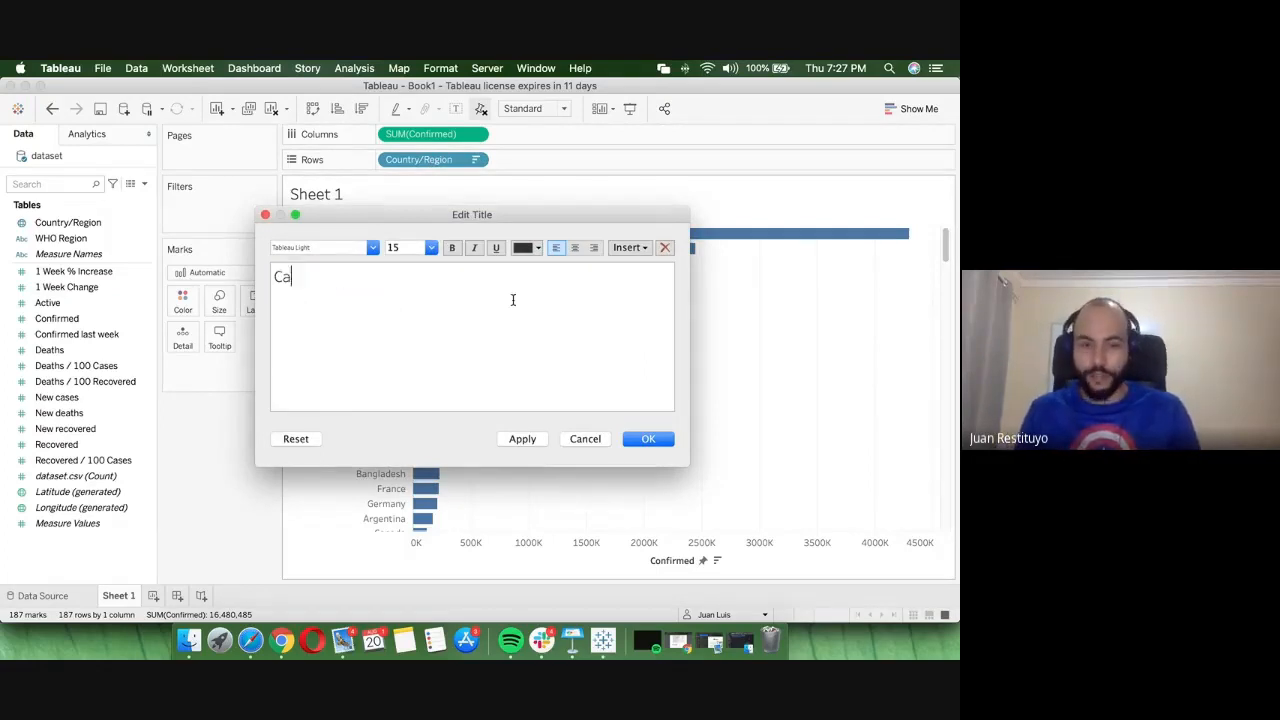
pyautogui.write('sos confi')
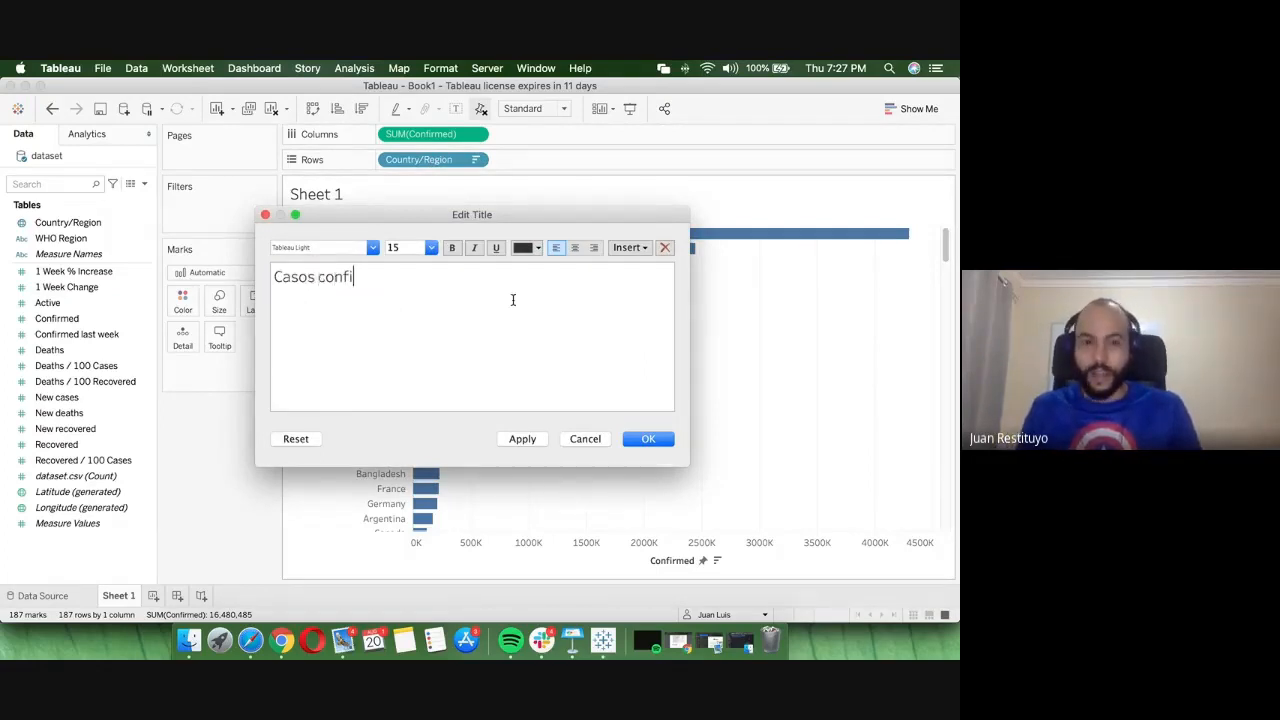
pyautogui.write('rmados por país')
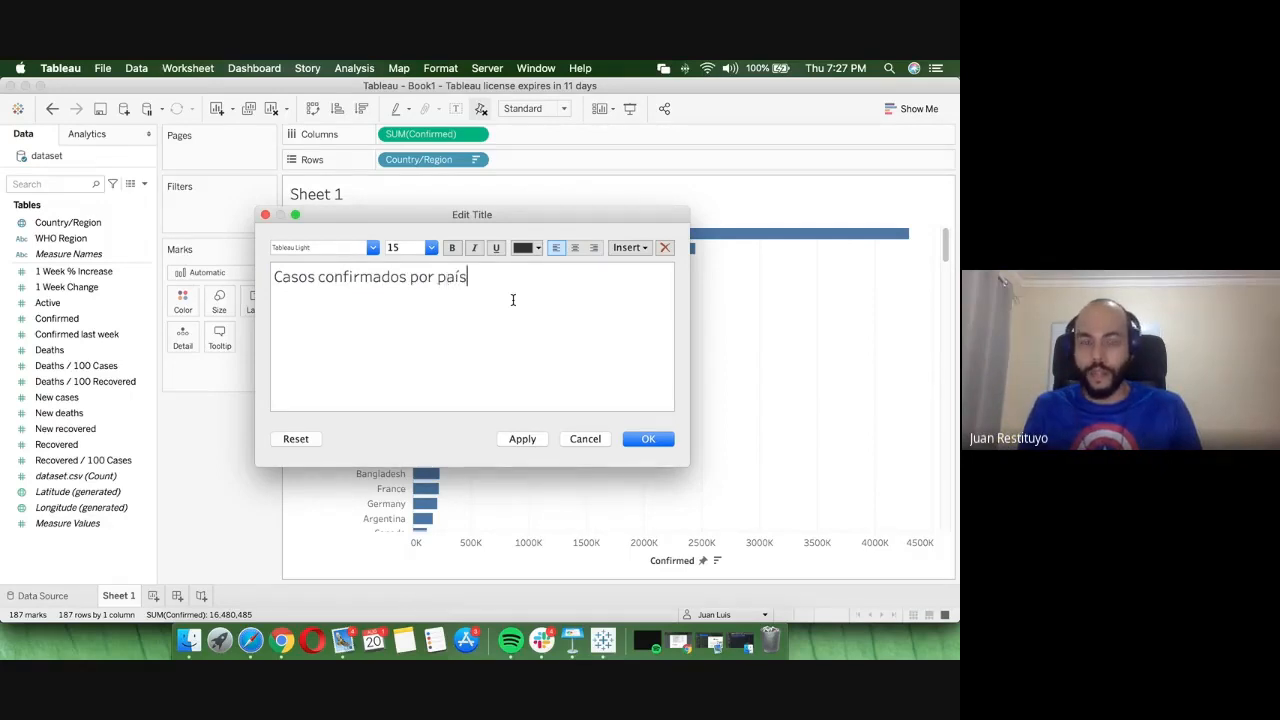
pyautogui.write(' (Top')
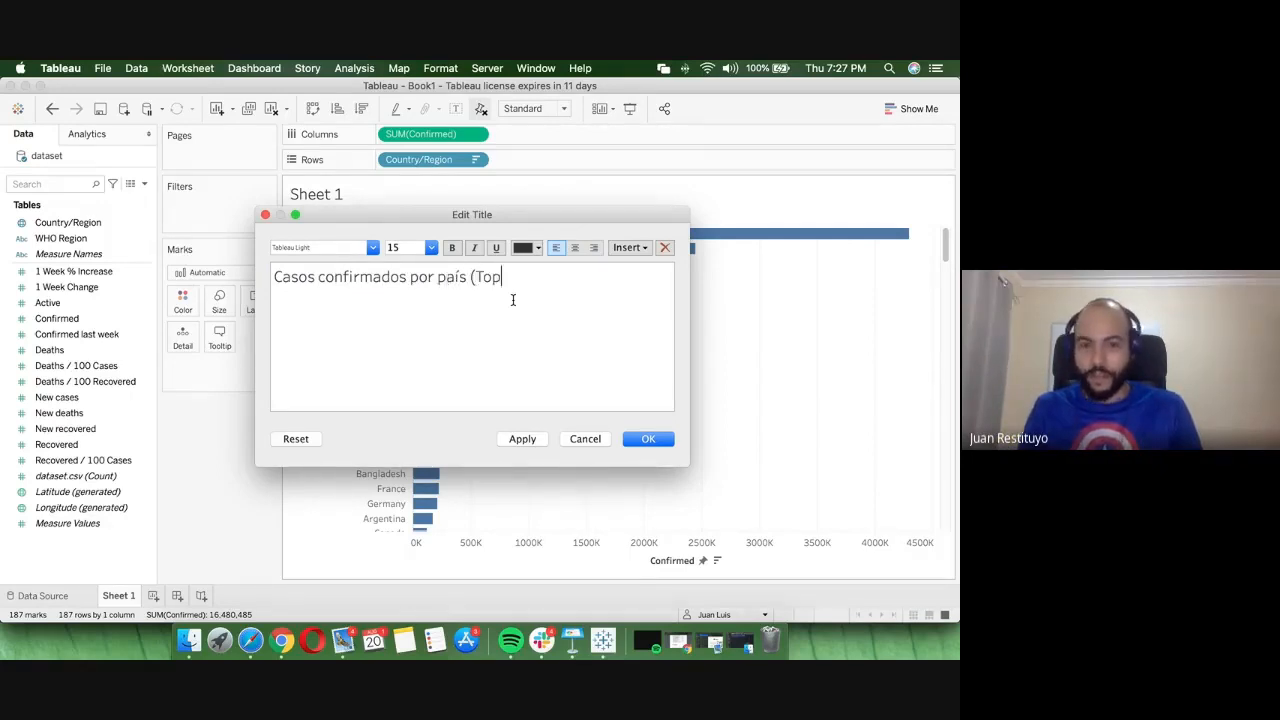
pyautogui.write(' 10)')
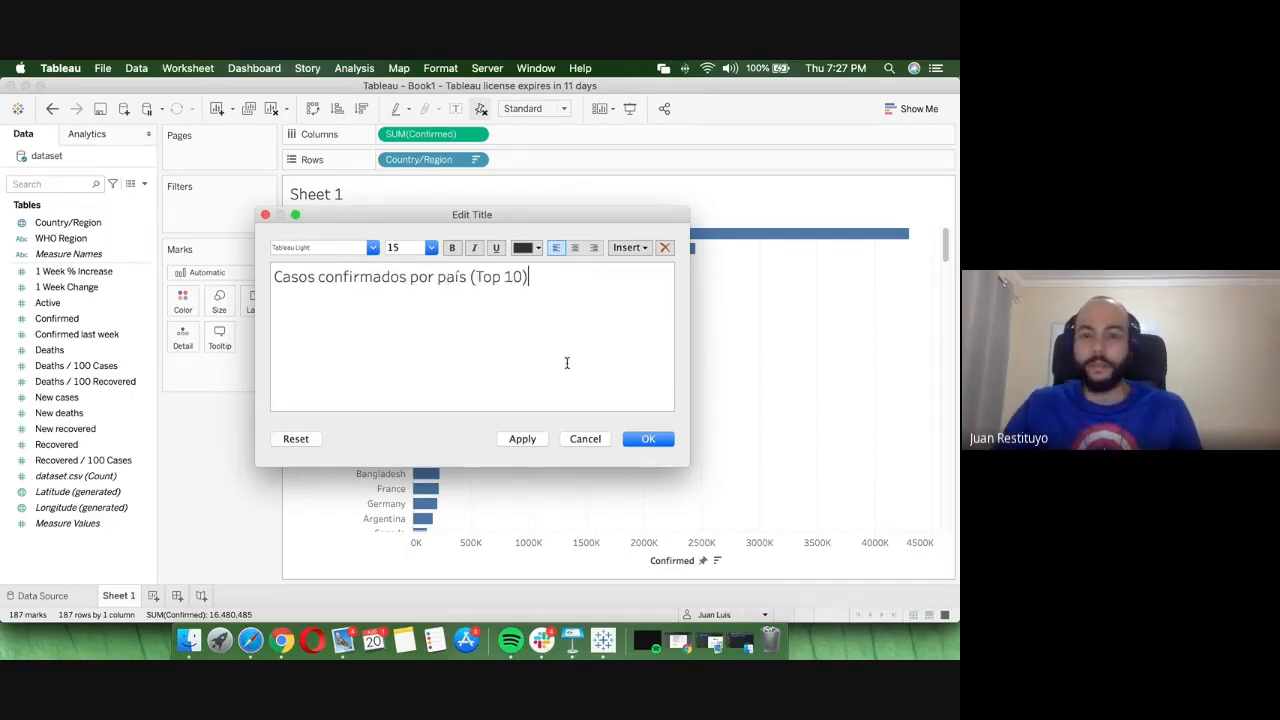
pyautogui.click(522, 440)
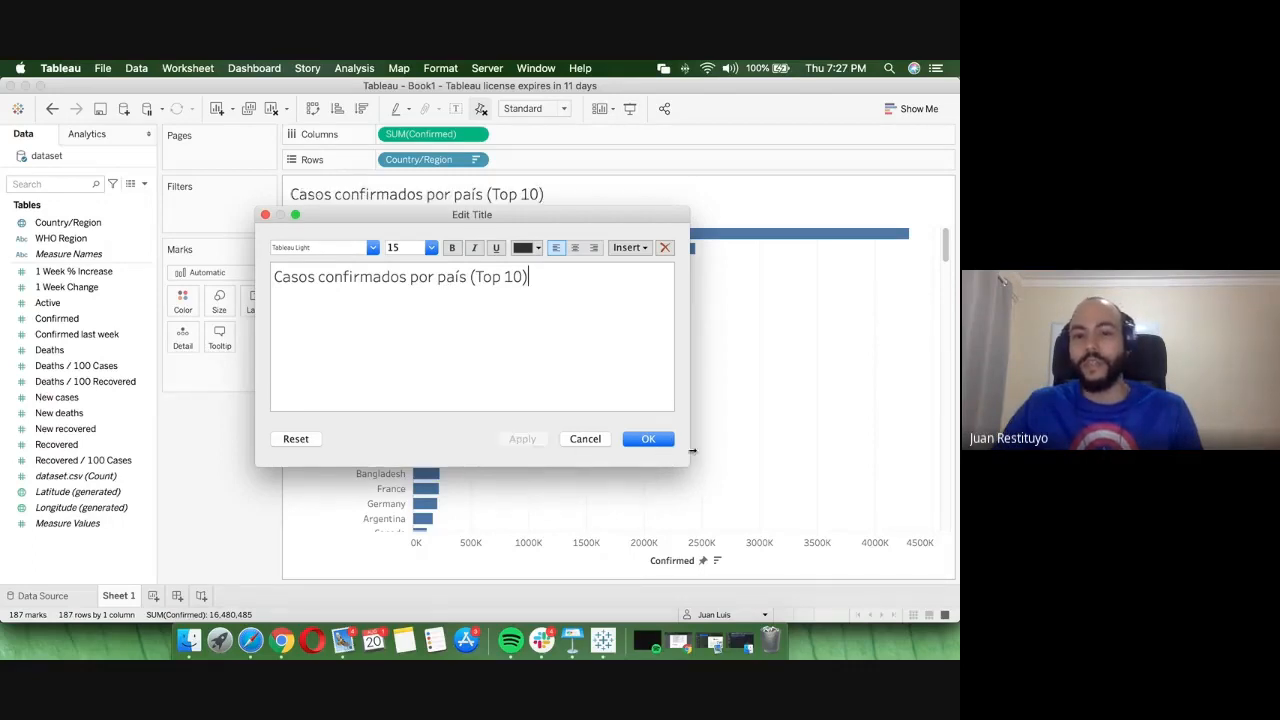
pyautogui.click(648, 439)
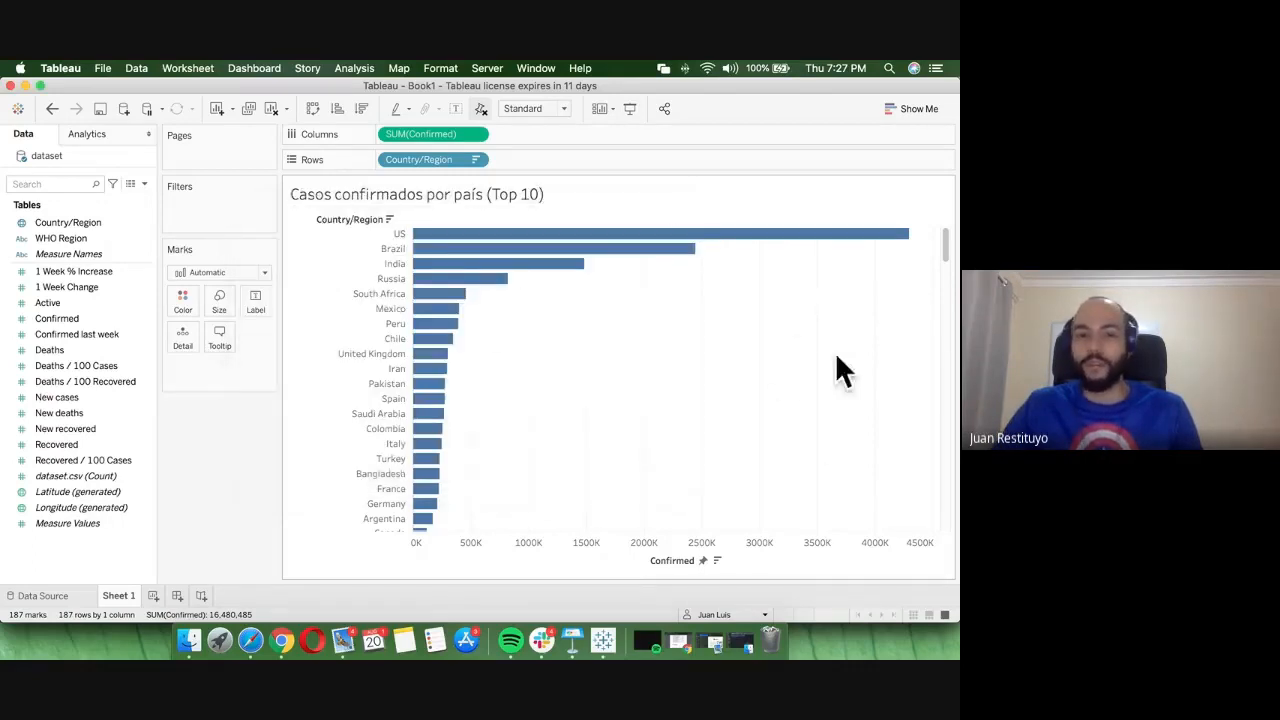
# - Start a filter on Country/Region and look through its list of countries, keeping all of them selected
pyautogui.scroll(-1, 795, 374)
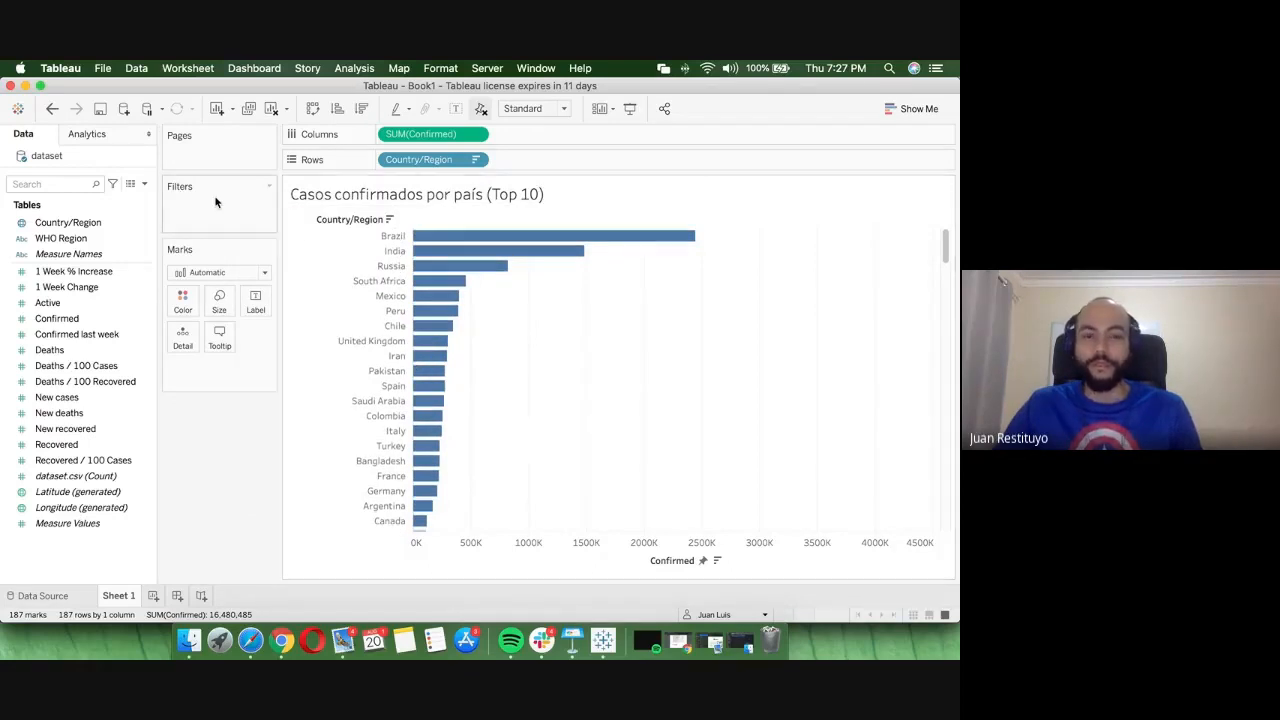
pyautogui.scroll(1, 537, 335)
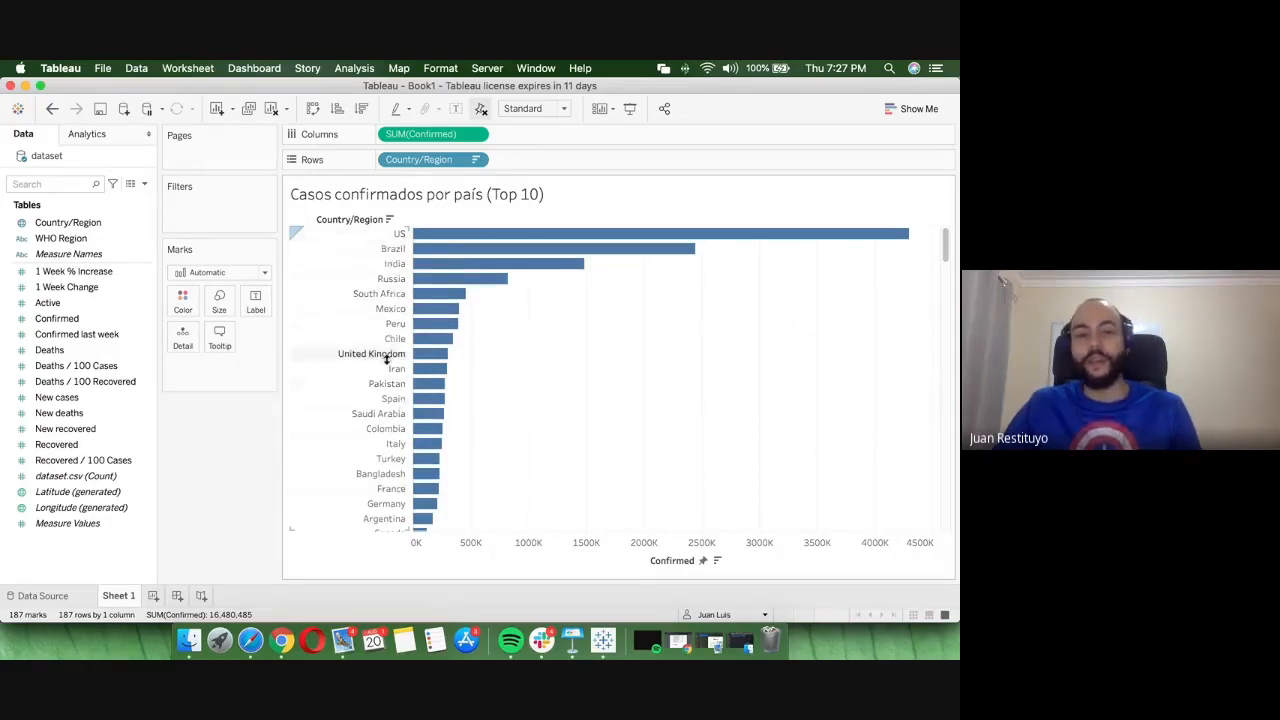
pyautogui.scroll(-1, 391, 414)
pyautogui.click(88, 240)
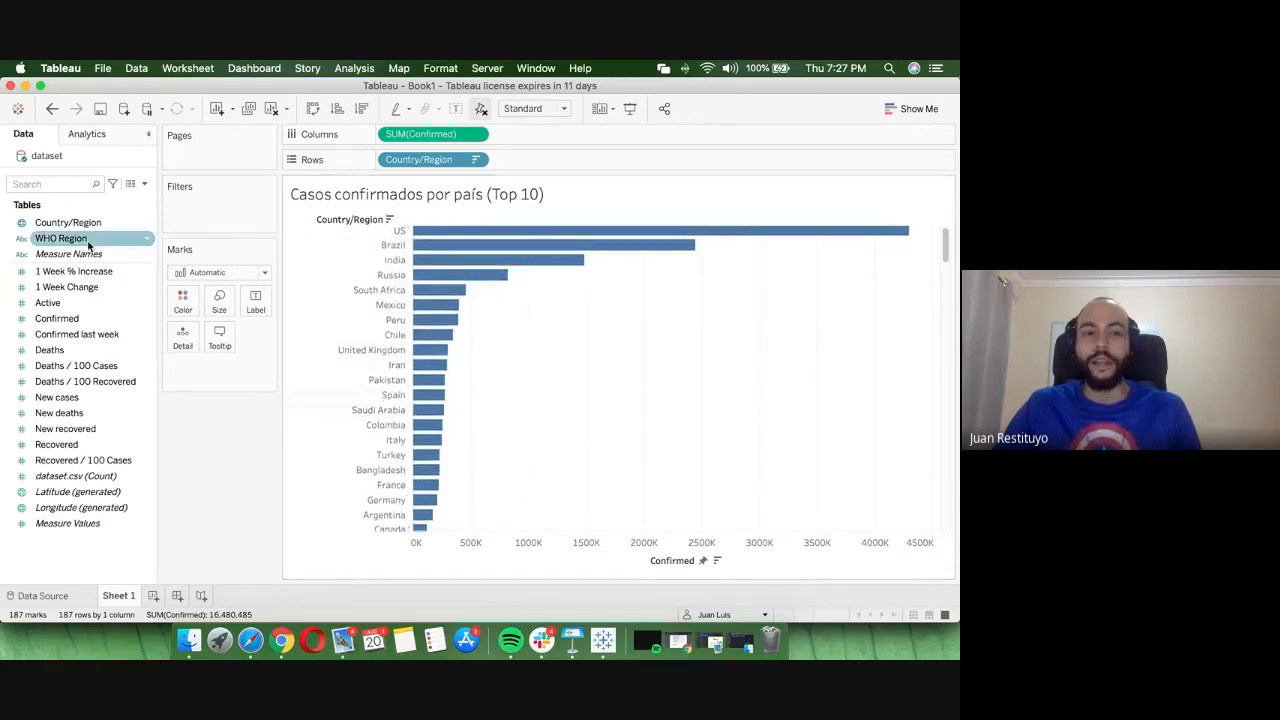
pyautogui.moveTo(89, 245); pyautogui.dragTo(215, 201)
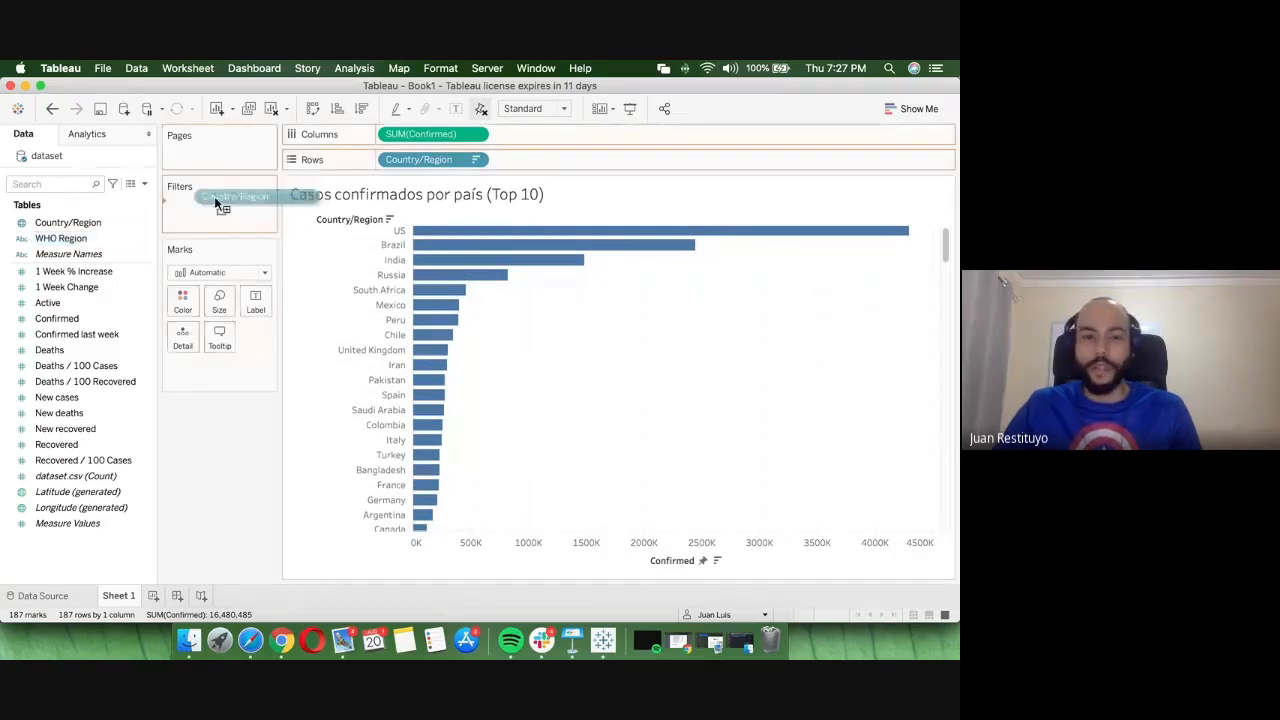
pyautogui.moveTo(215, 201); pyautogui.dragTo(220, 203)
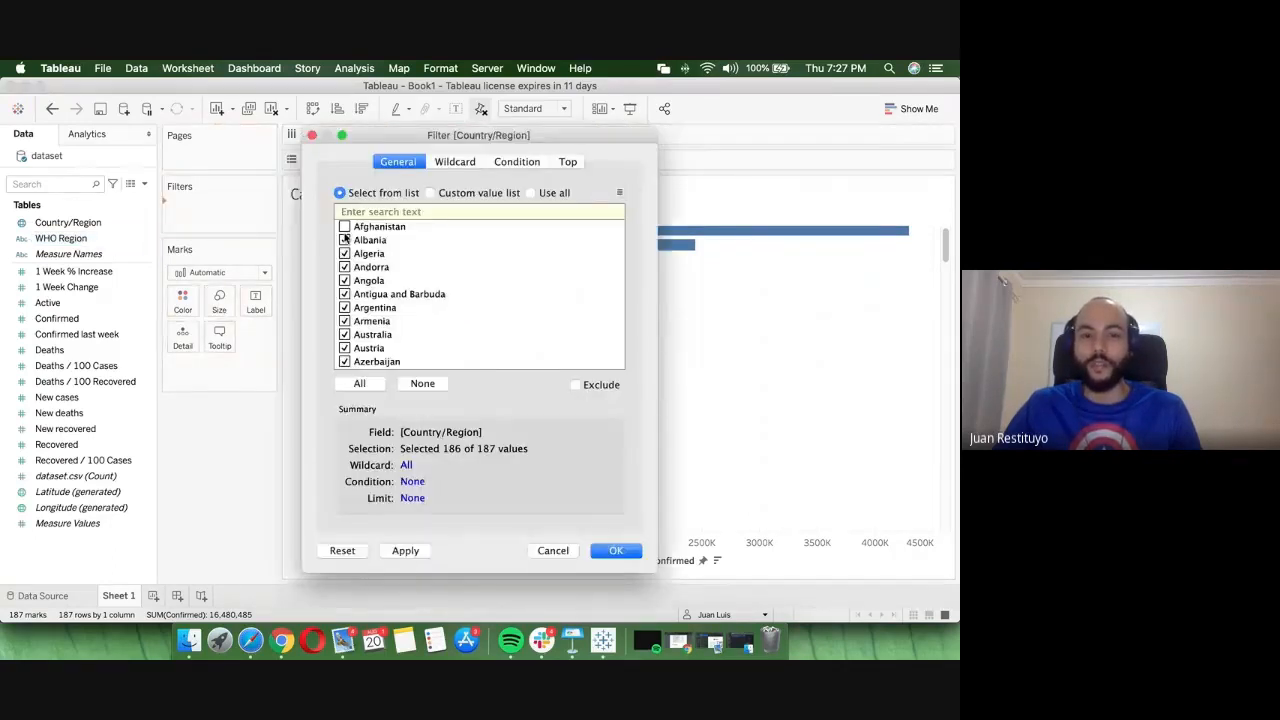
pyautogui.click(344, 228)
pyautogui.scroll(-4, 347, 290)
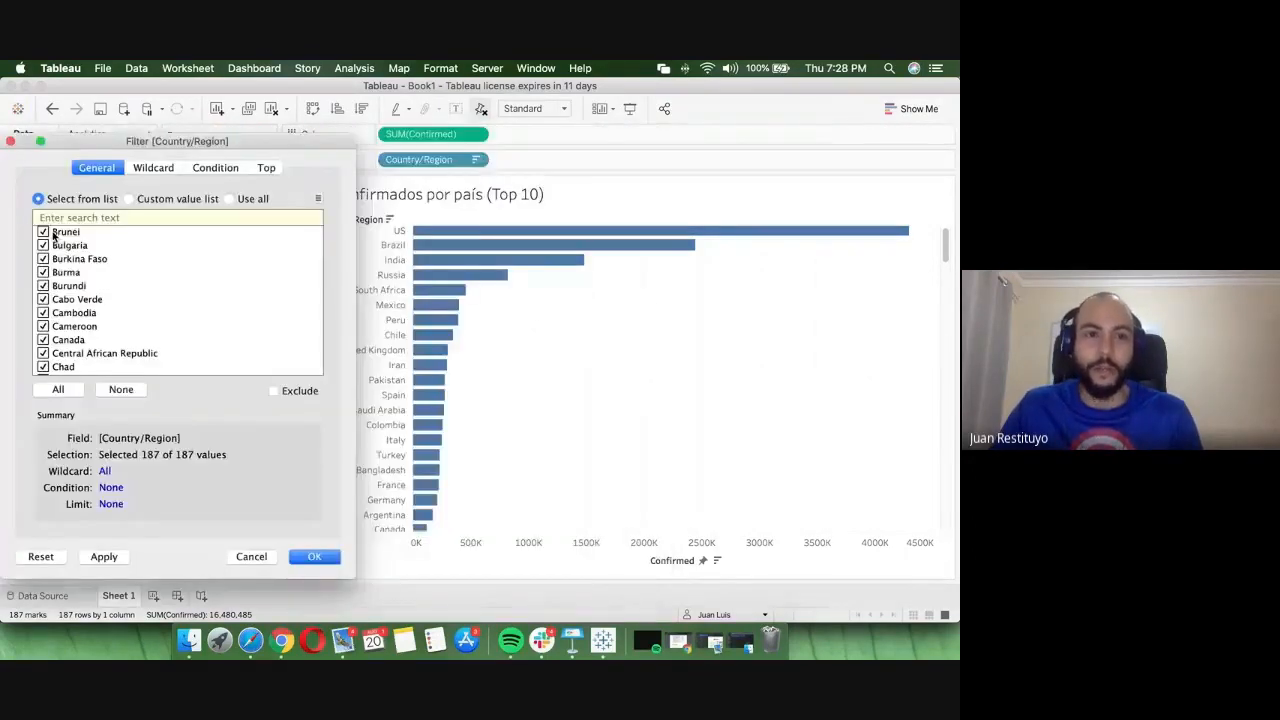
# - Look at the filter's wildcard matching options Starts with and Ends with, and return to Contains
pyautogui.click(158, 169)
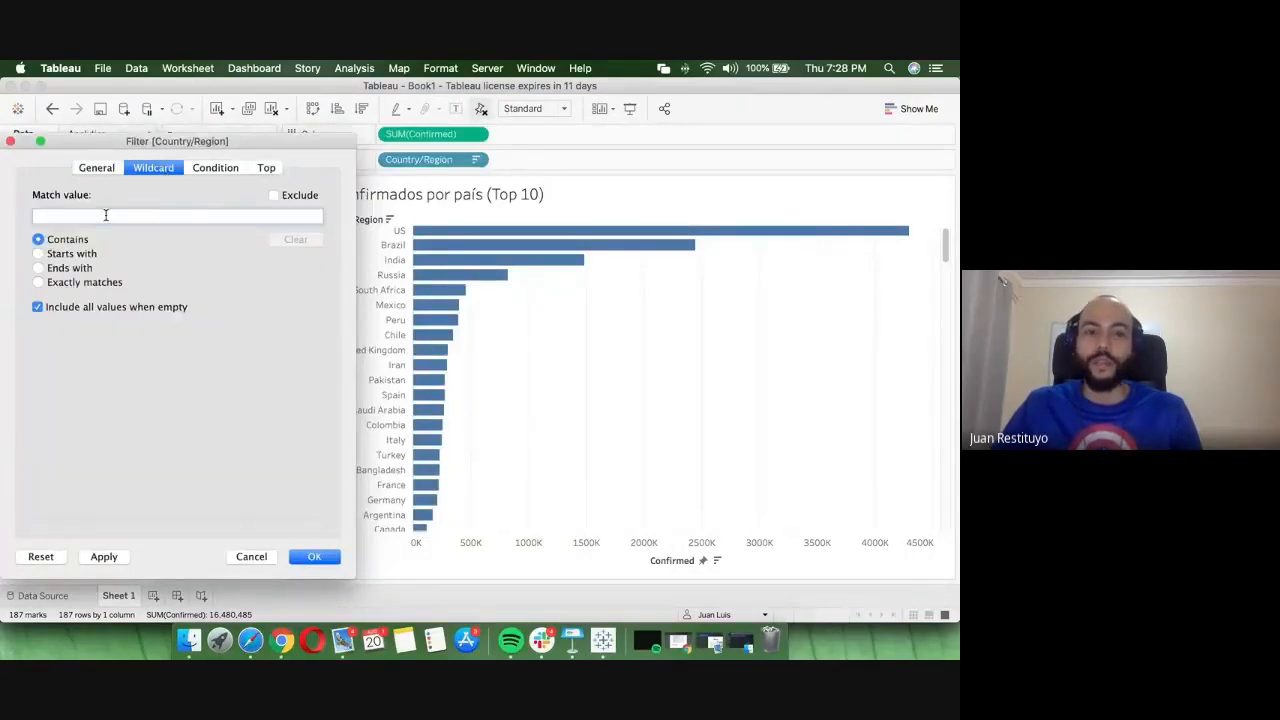
pyautogui.click(50, 256)
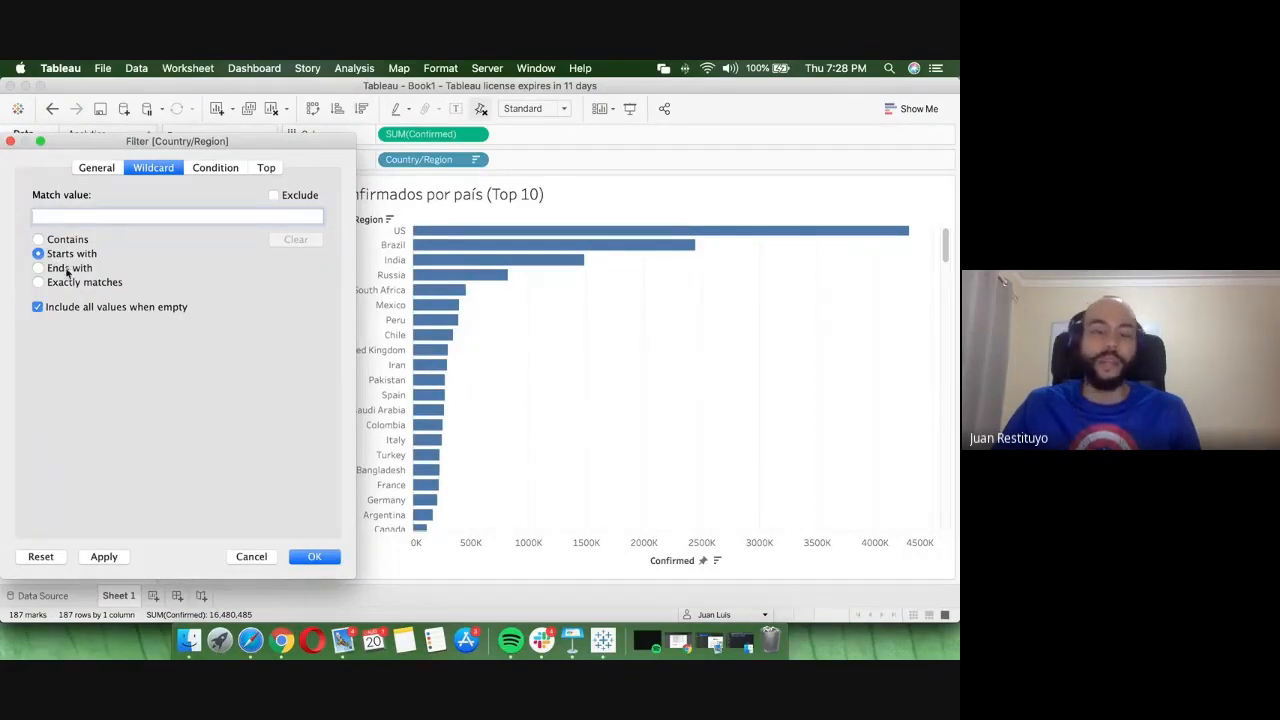
pyautogui.click(51, 267)
pyautogui.click(65, 245)
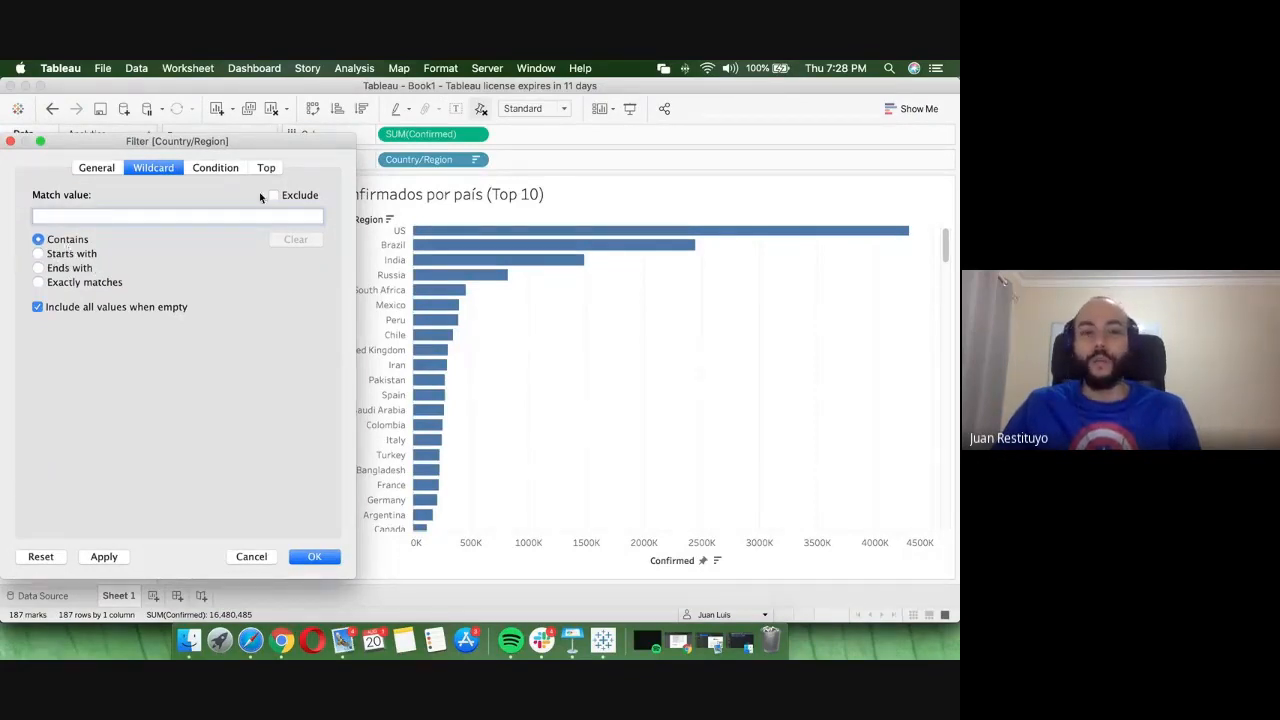
# - Try the filter condition formula SUM[Confirmed] > 50000, clear it and set the condition back to none
pyautogui.click(218, 168)
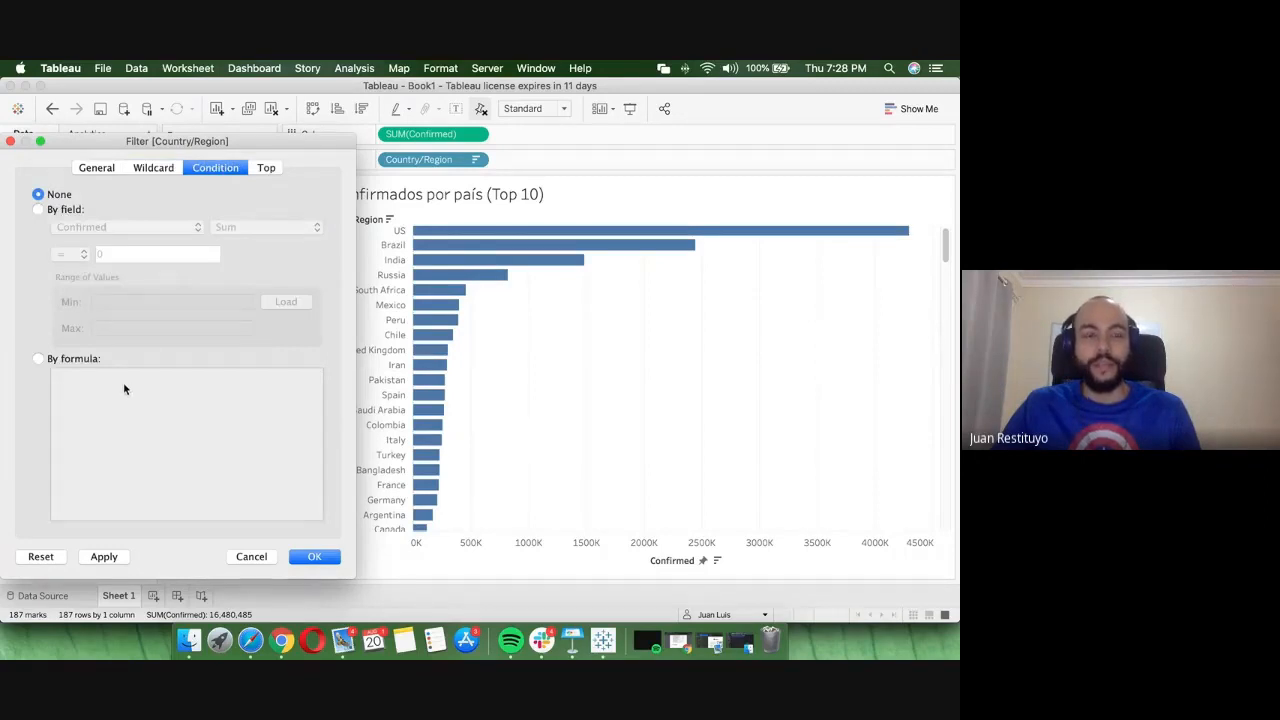
pyautogui.click(39, 359)
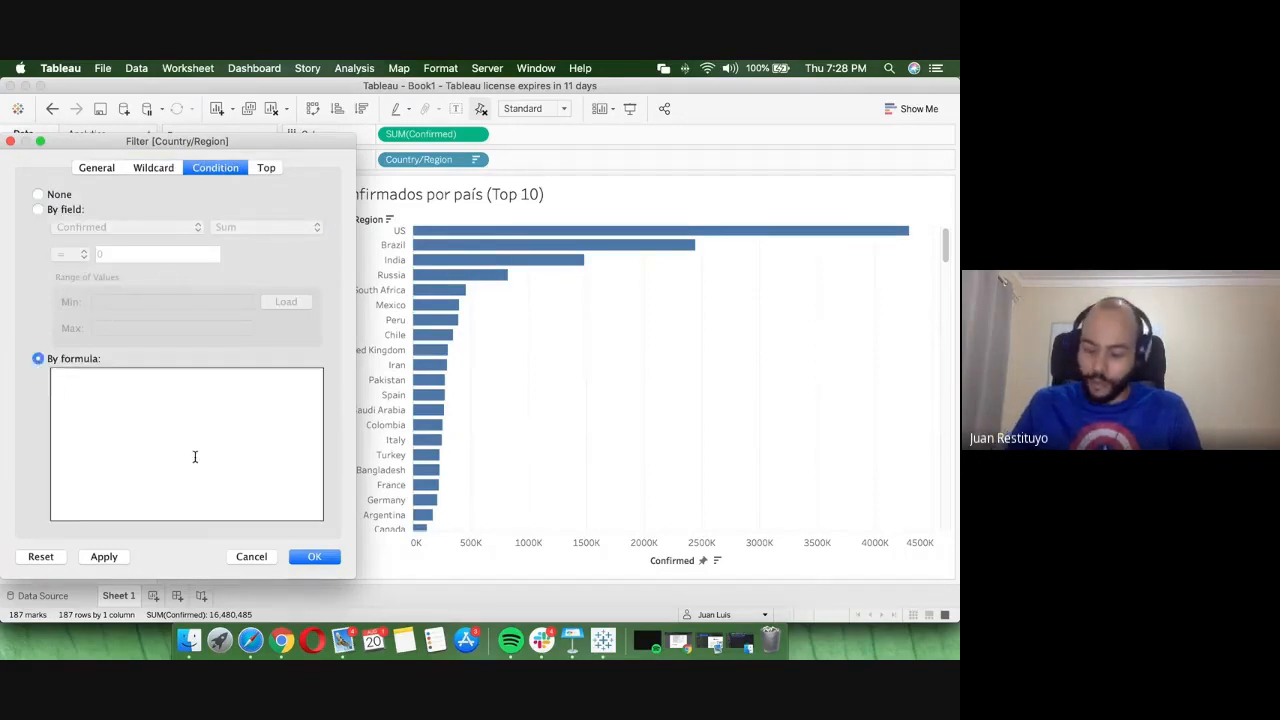
pyautogui.write('[')
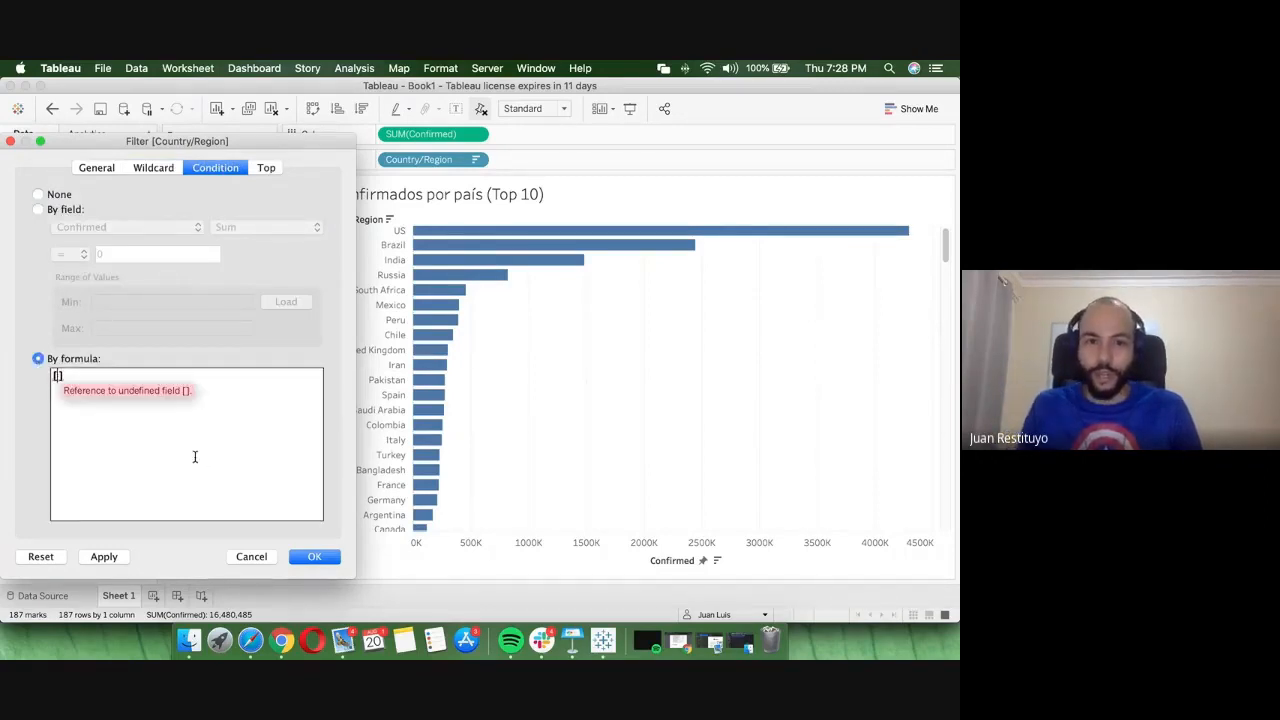
pyautogui.write('SUM')
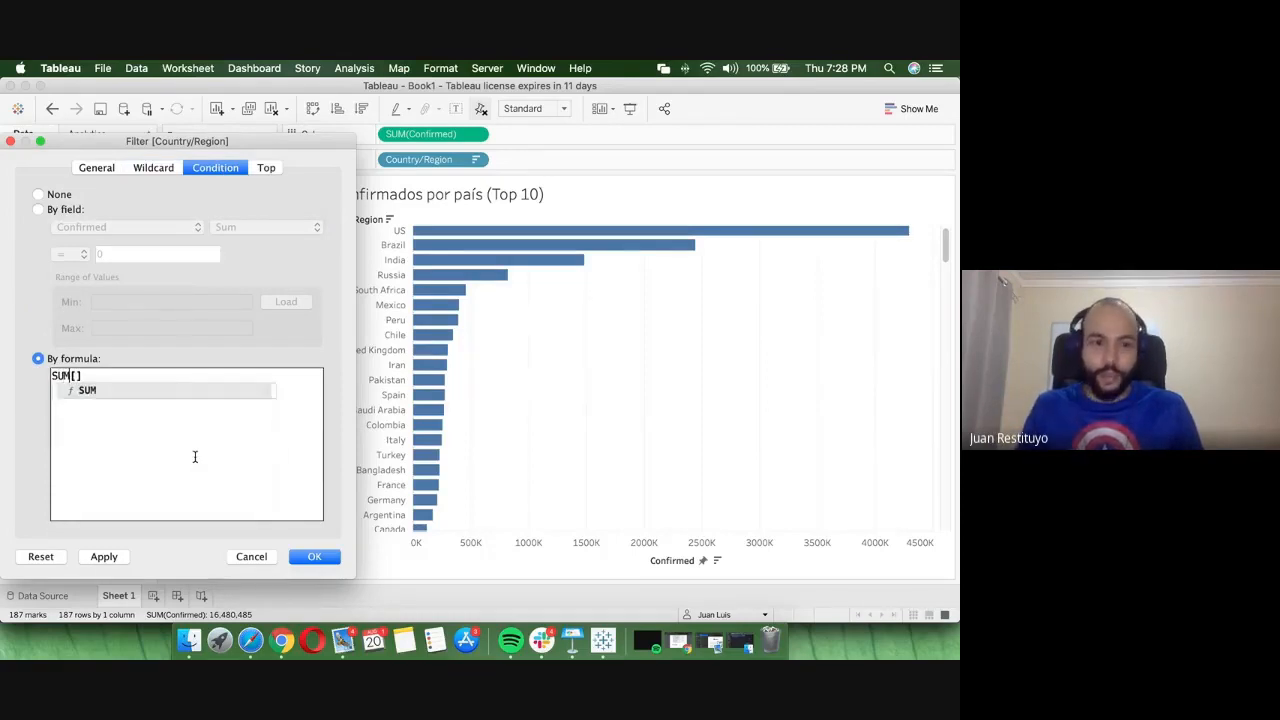
pyautogui.write('conf')
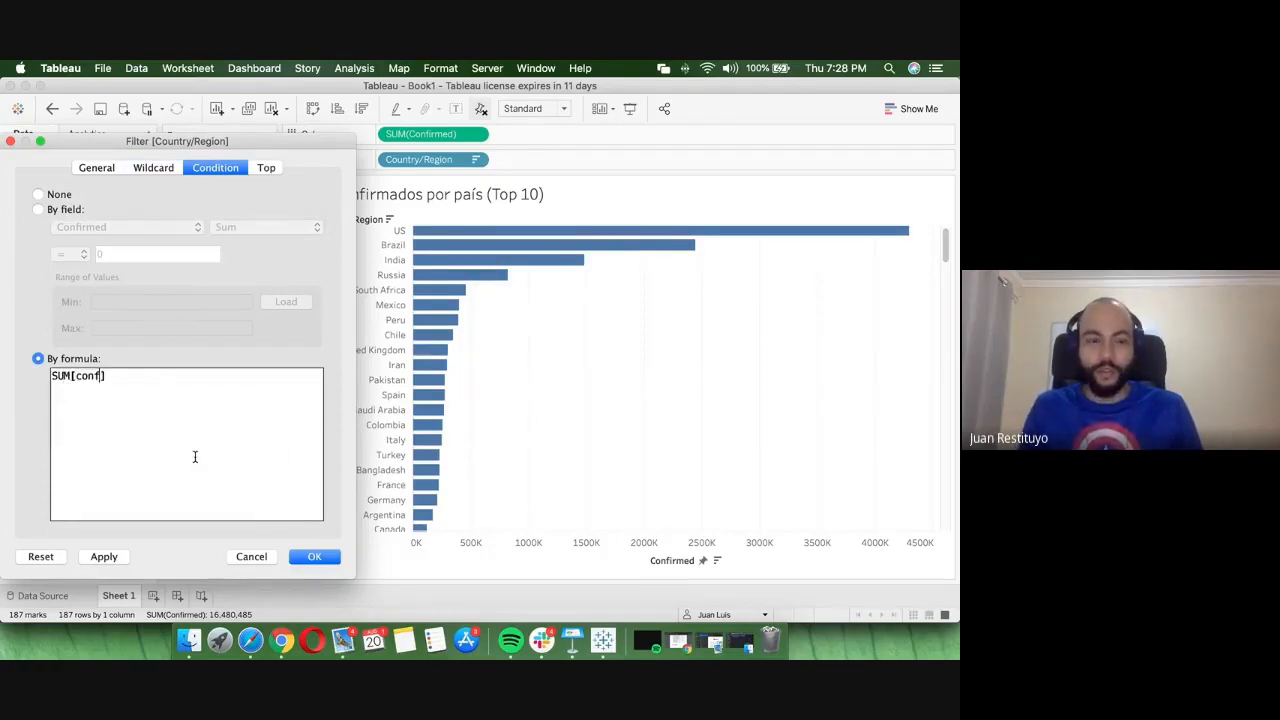
pyautogui.press('BackSpace')
pyautogui.press('BackSpace')
pyautogui.press('BackSpace')
pyautogui.press('BackSpace')
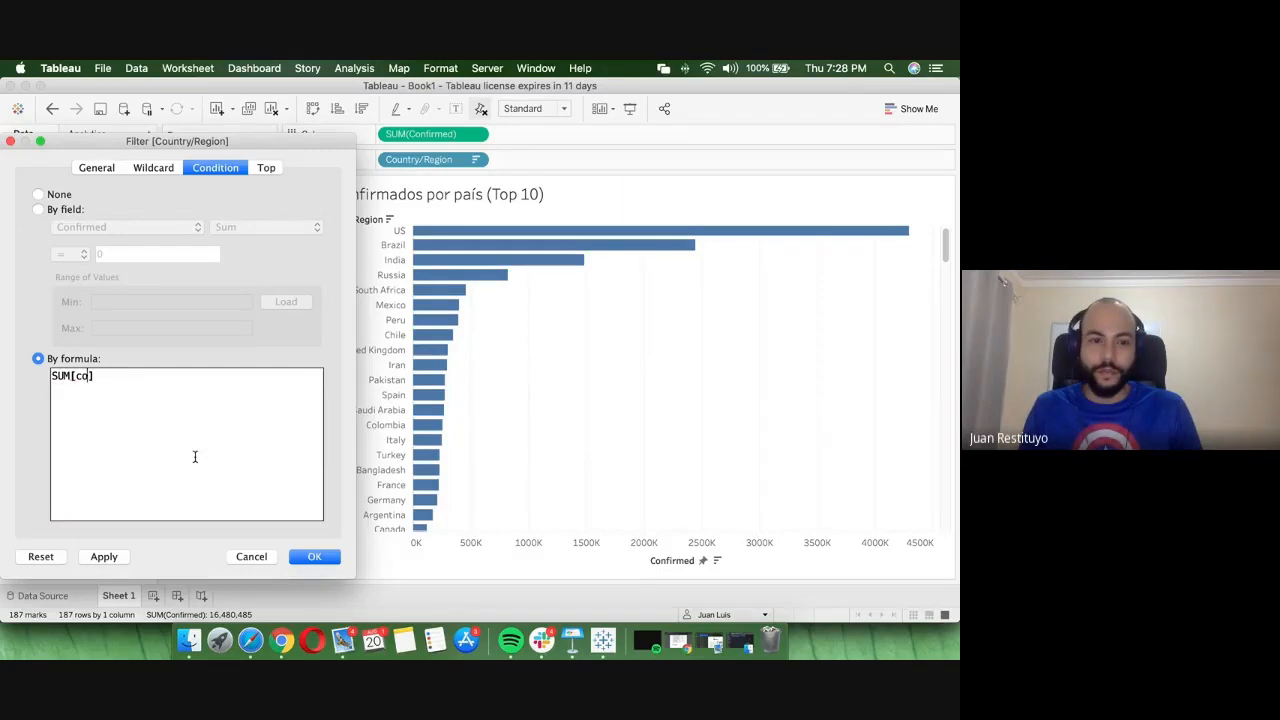
pyautogui.write('Confirmed])')
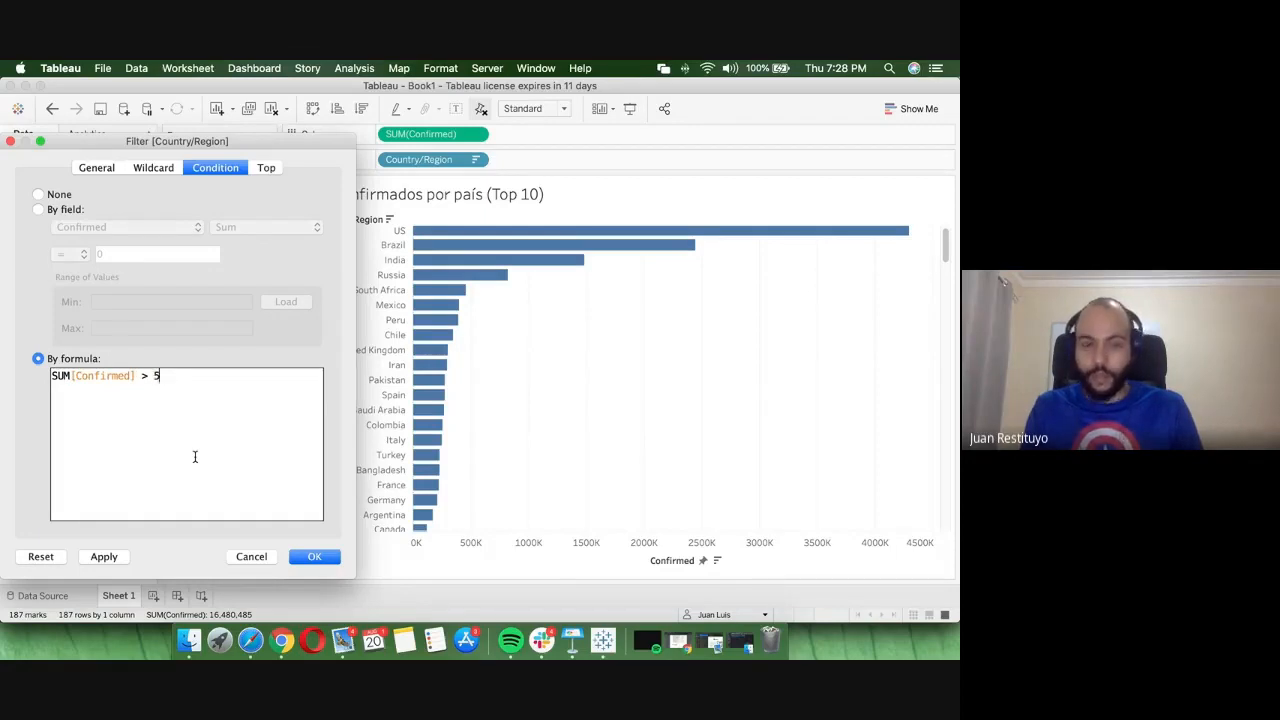
pyautogui.write(' > 50000')
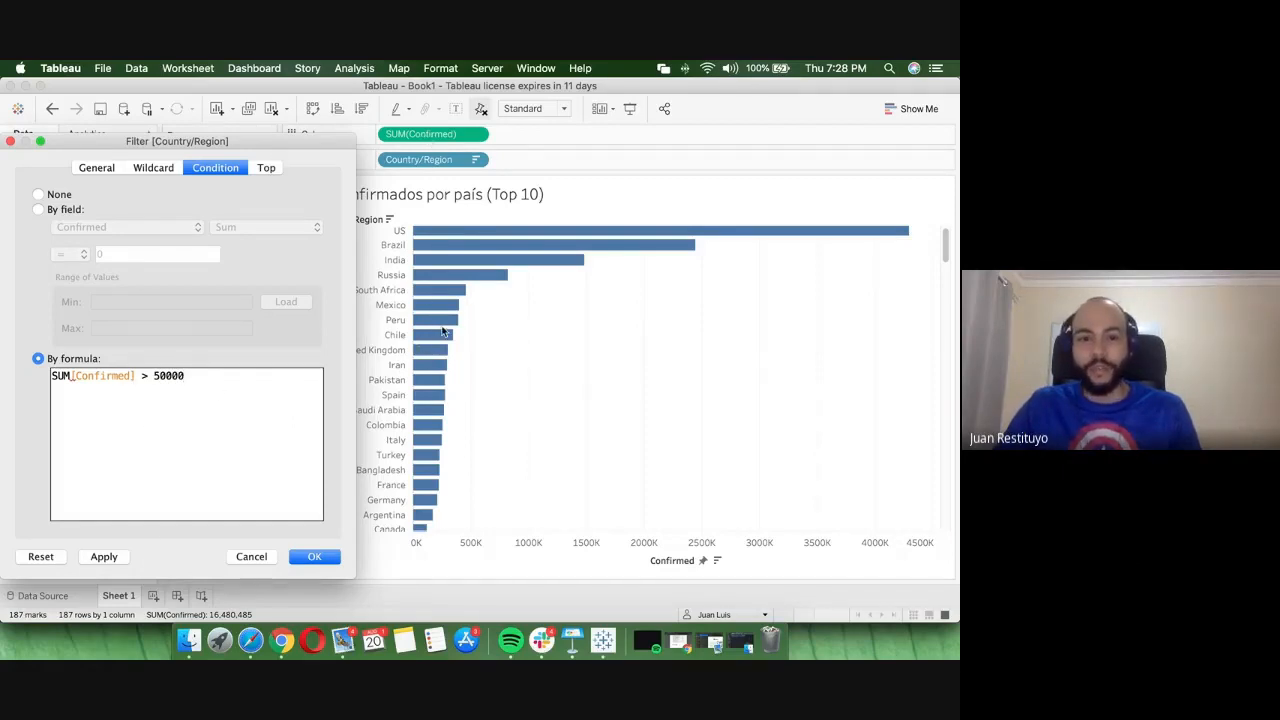
pyautogui.moveTo(190, 378); pyautogui.dragTo(50, 377)
pyautogui.press('BackSpace')
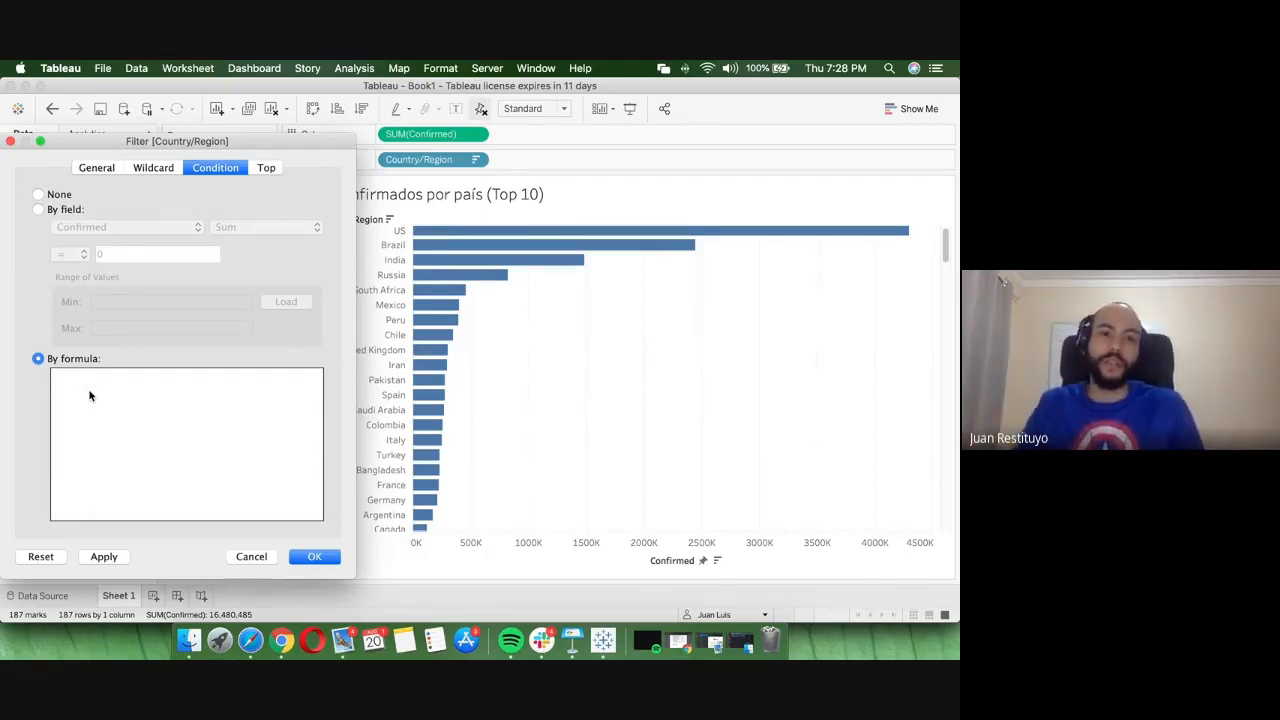
pyautogui.click(42, 197)
# - Try a field-based filter condition on the sum of Confirmed with the < operator, and reset the condition to none
pyautogui.click(39, 209)
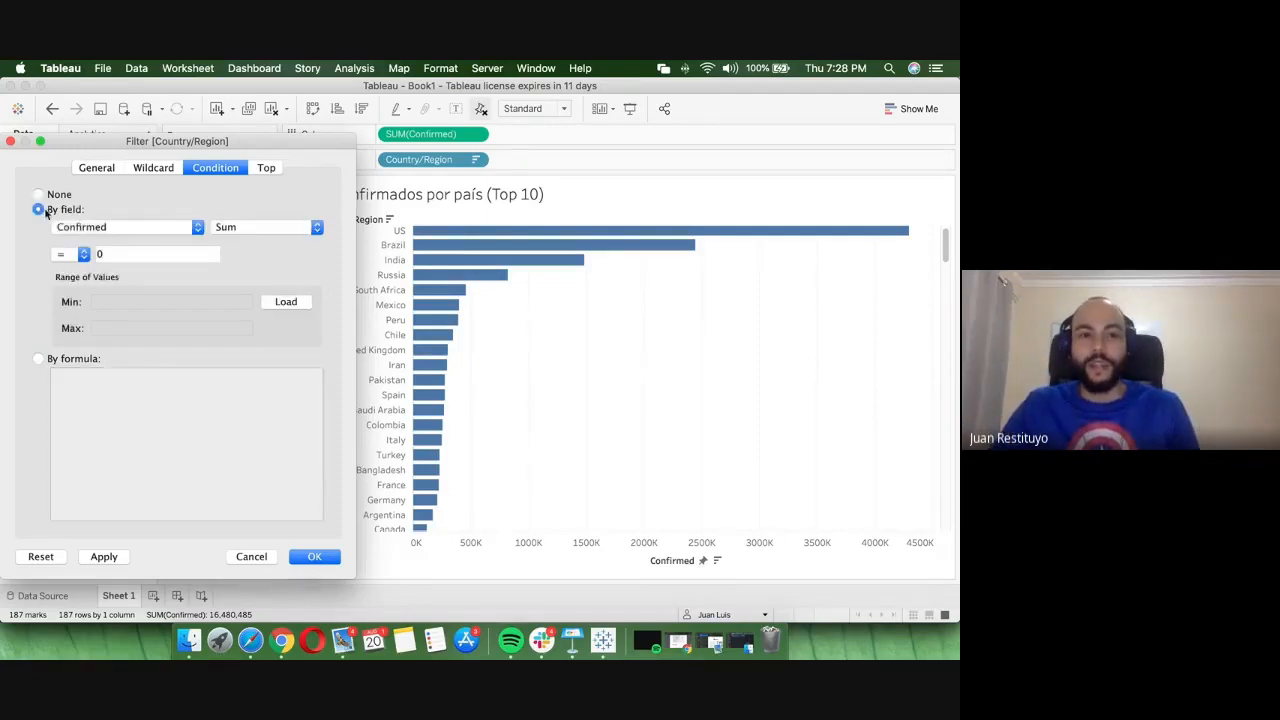
pyautogui.click(136, 227)
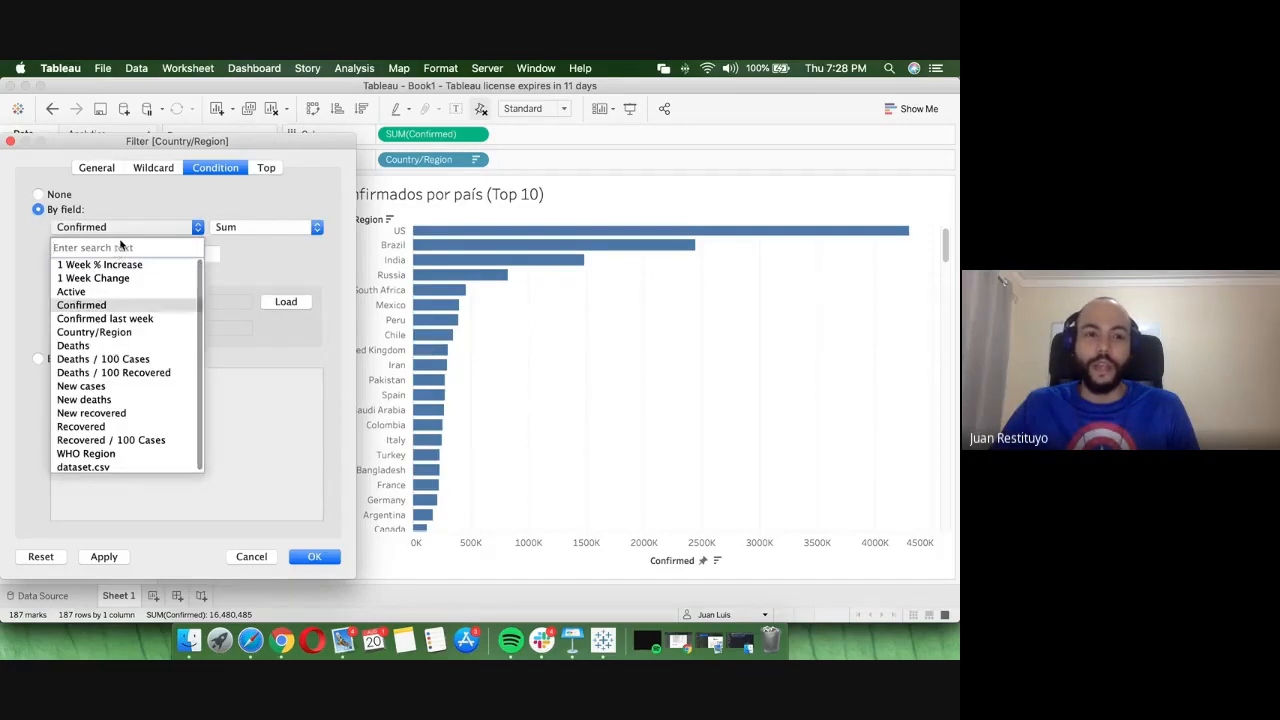
pyautogui.click(85, 300)
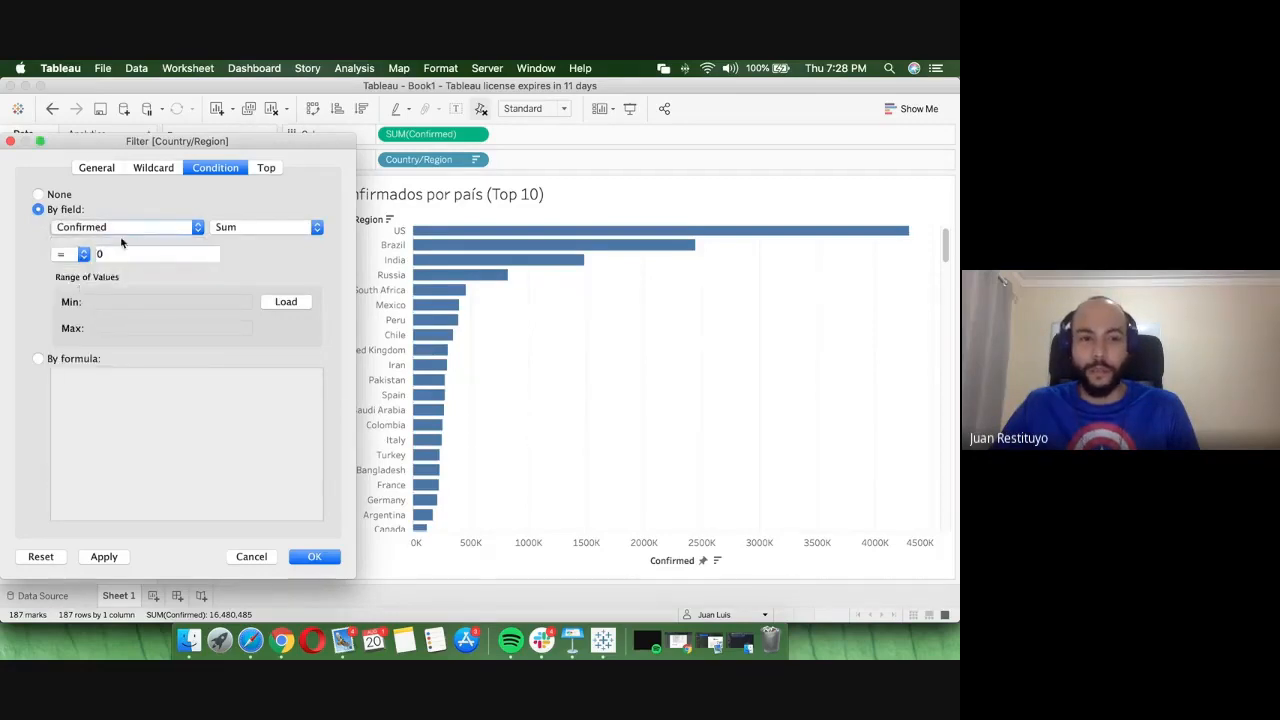
pyautogui.click(84, 254)
pyautogui.click(82, 285)
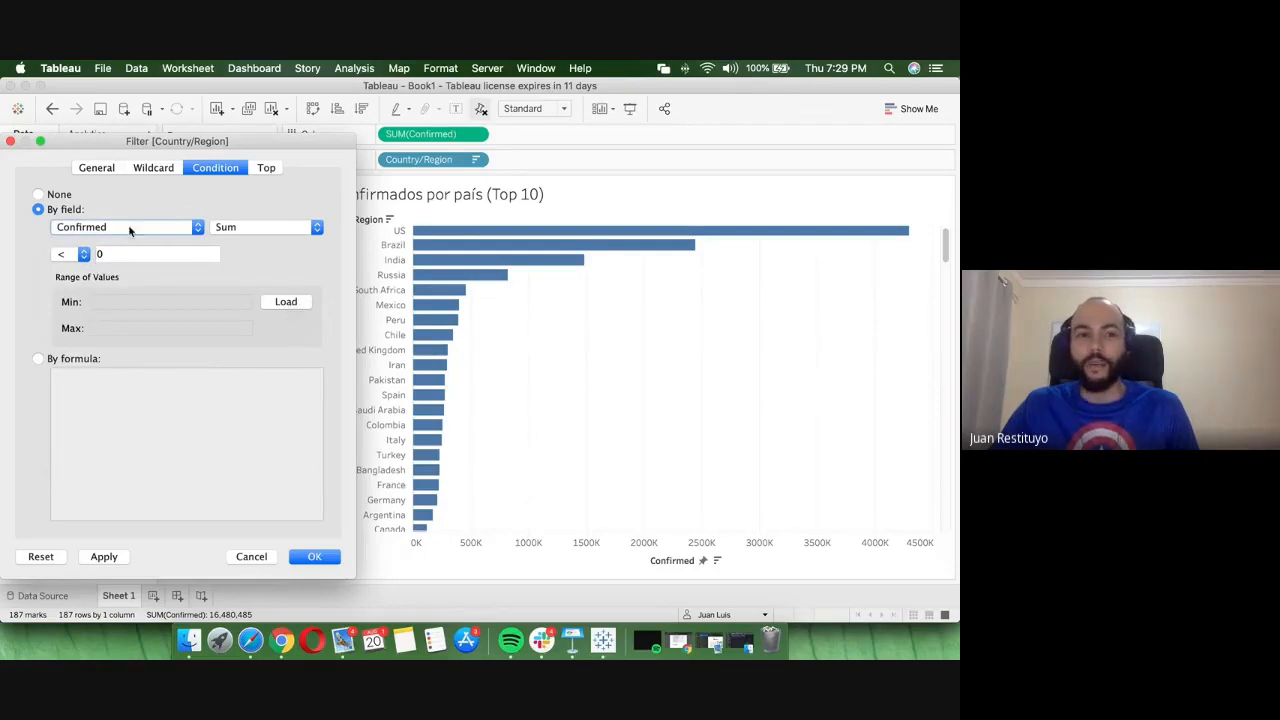
pyautogui.click(38, 194)
# - Filter Country/Region to the top 10 by the sum of Confirmed and apply the filter
pyautogui.click(274, 171)
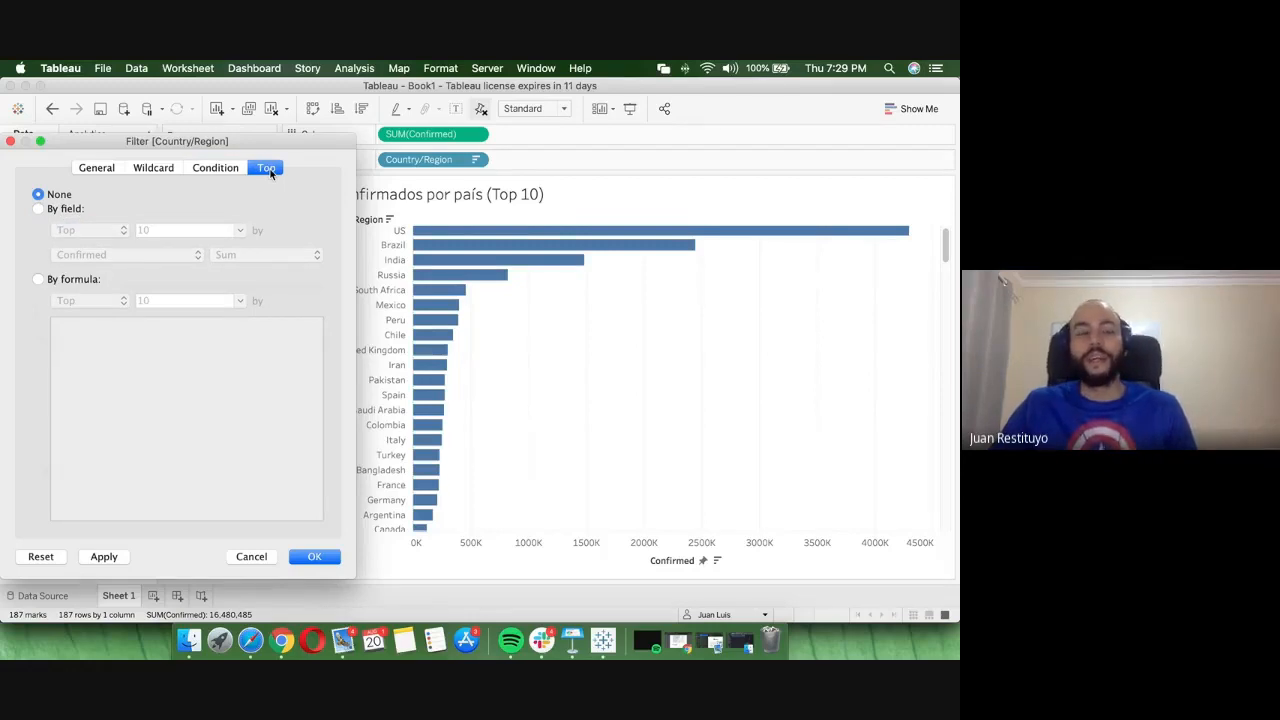
pyautogui.click(39, 210)
pyautogui.click(198, 232)
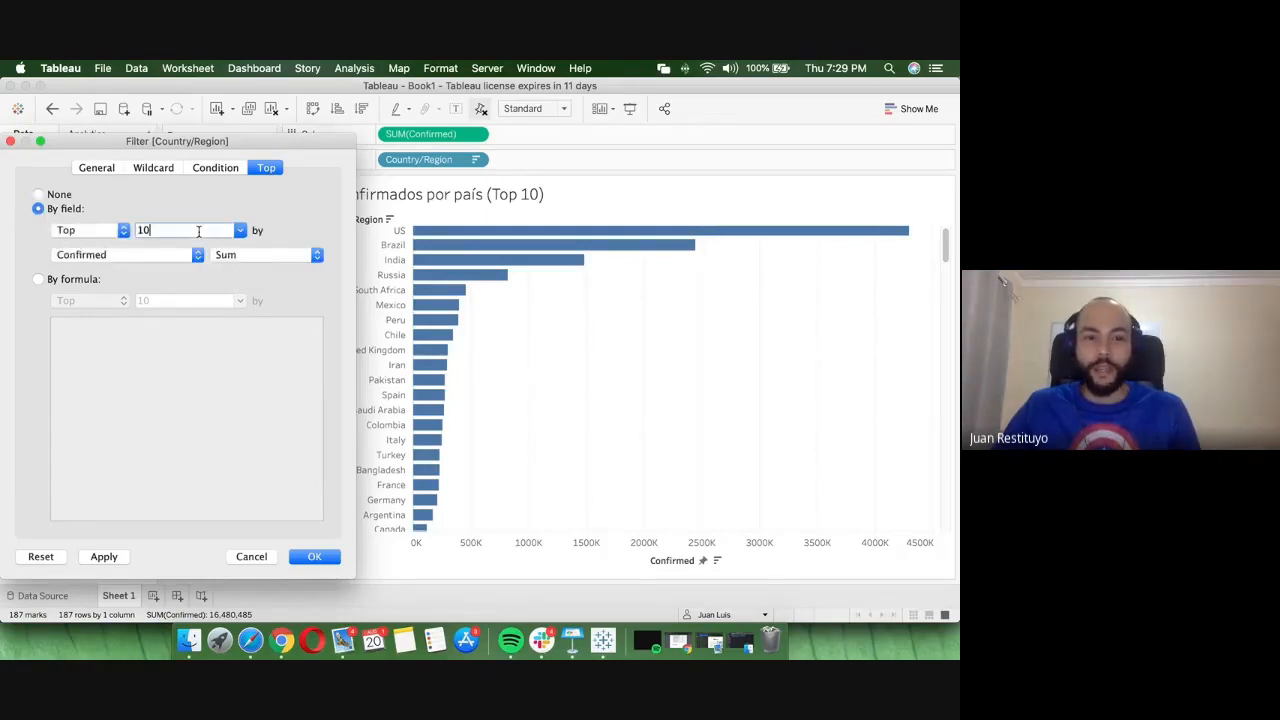
pyautogui.doubleClick(145, 231)
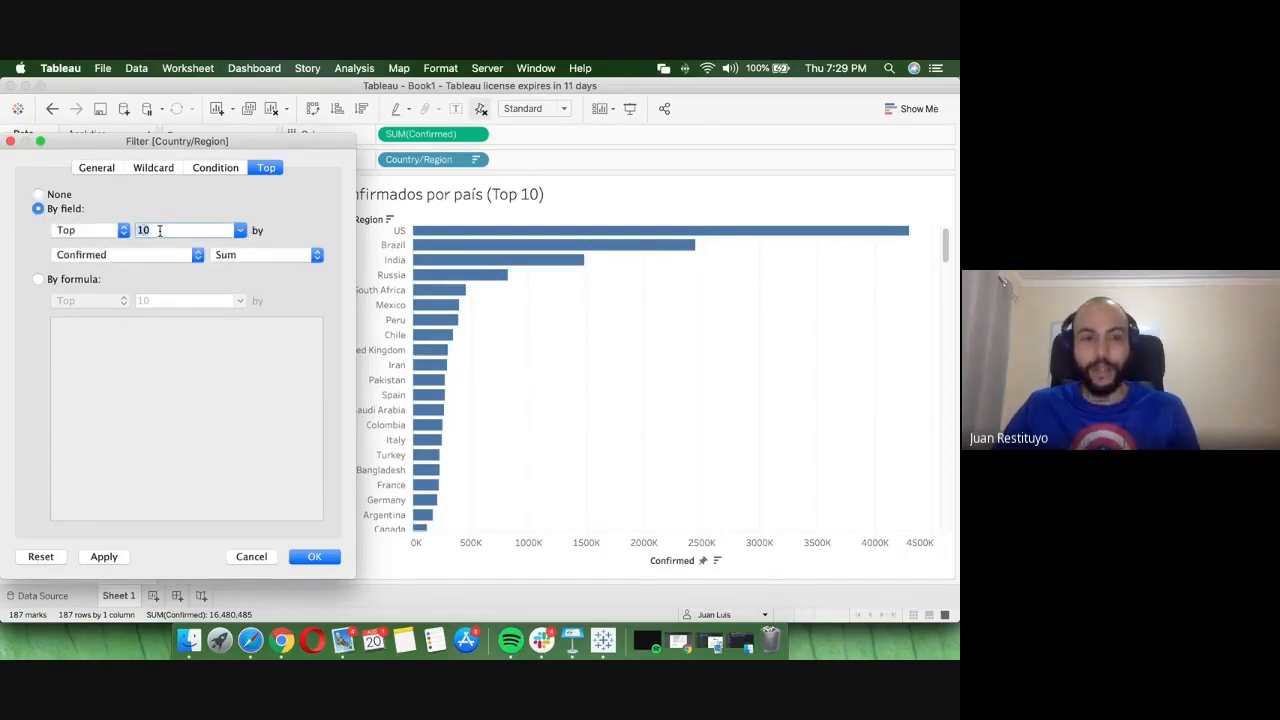
pyautogui.click(172, 231)
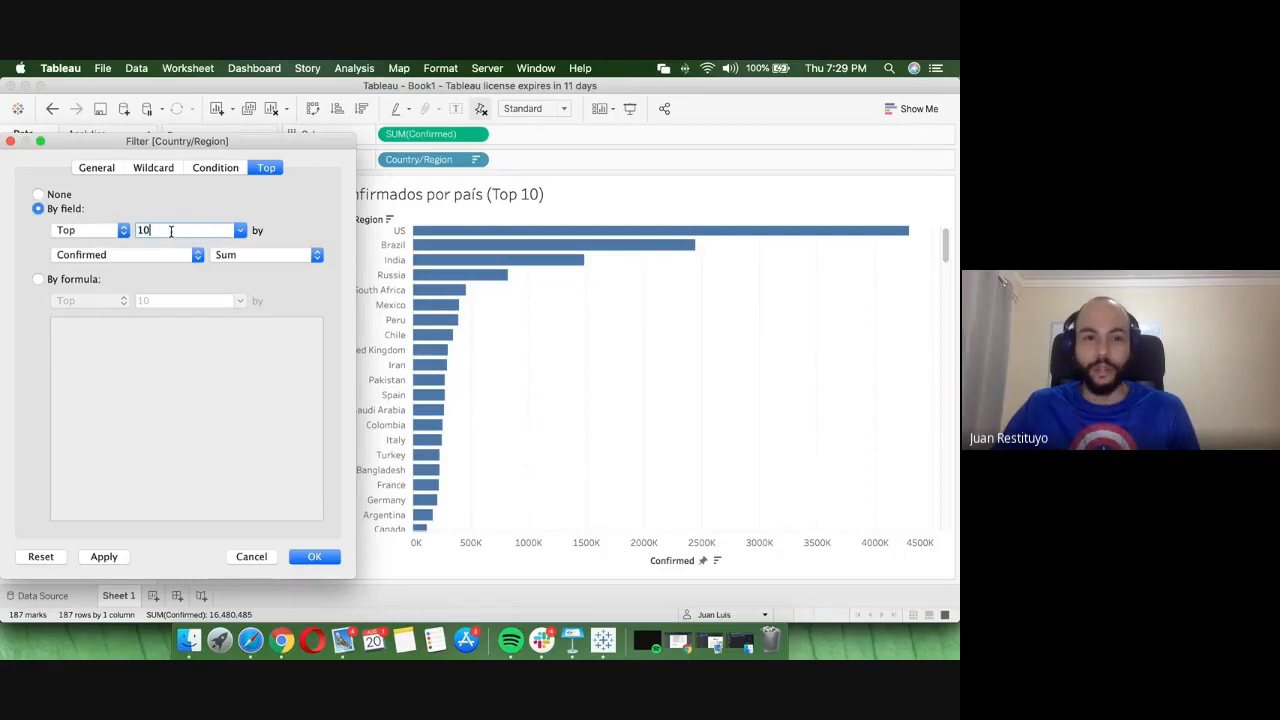
pyautogui.click(124, 258)
pyautogui.click(99, 334)
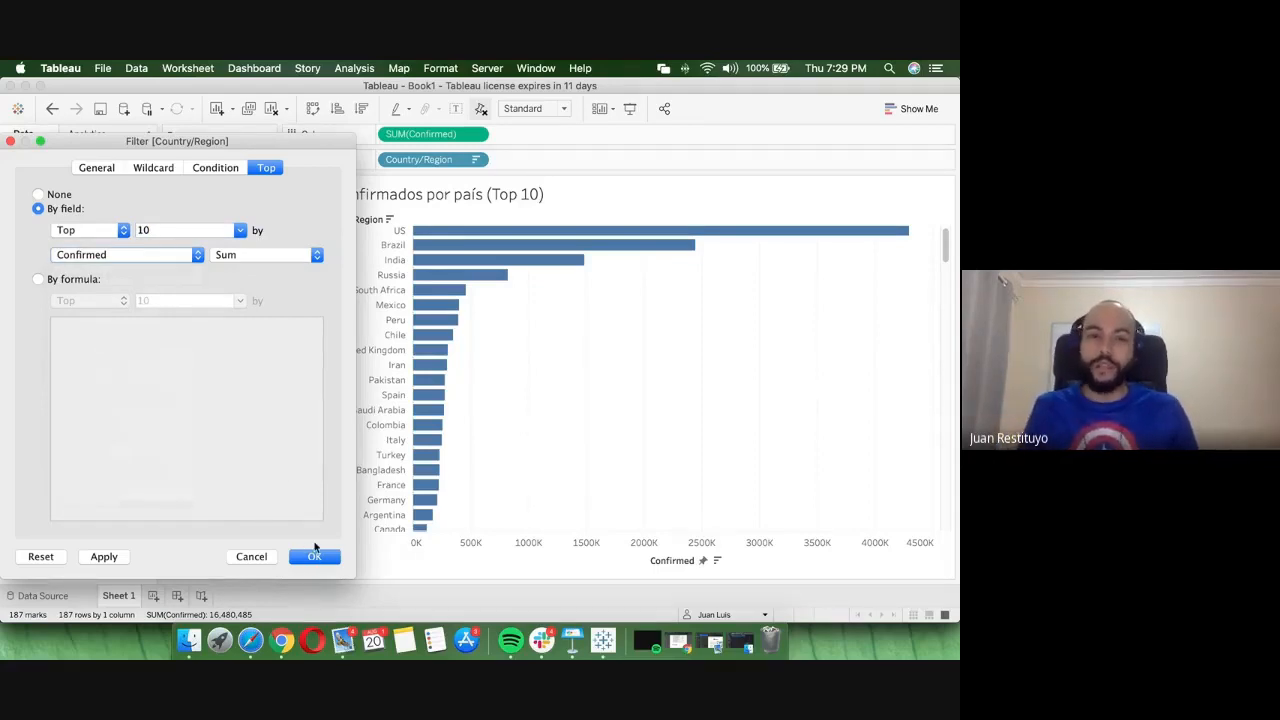
pyautogui.click(120, 557)
pyautogui.click(314, 557)
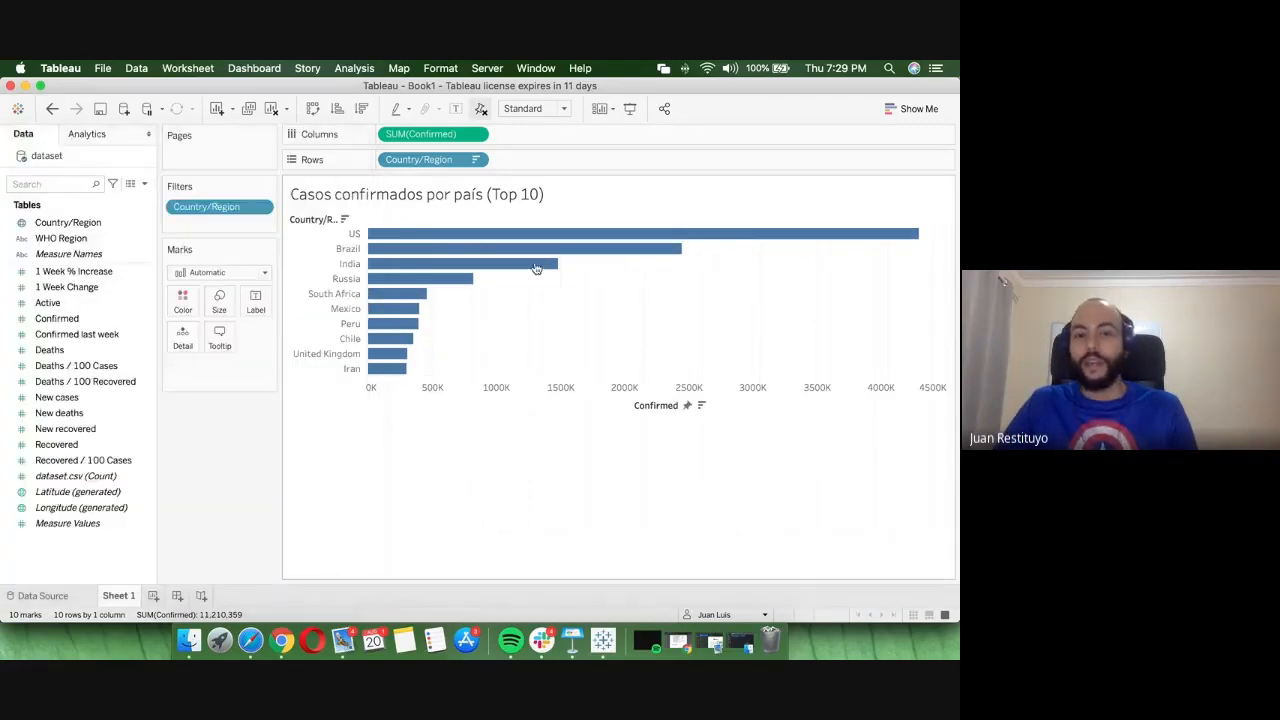
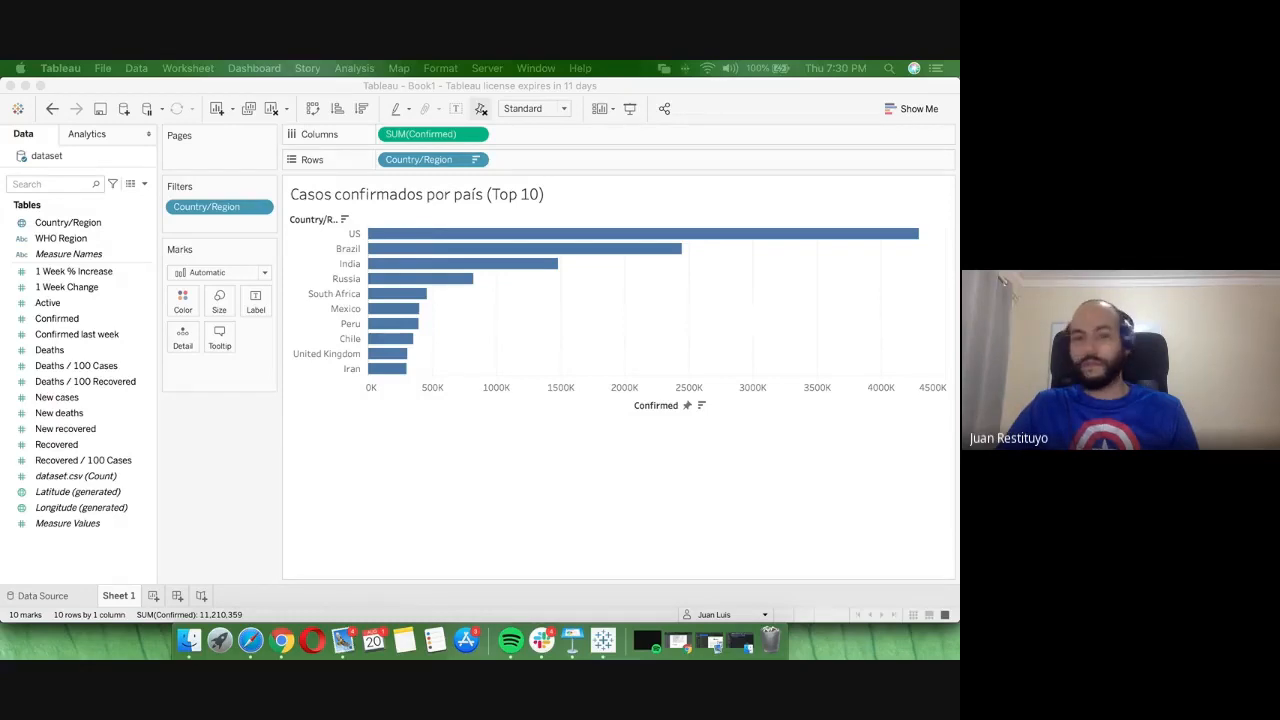
pyautogui.click(490, 499)
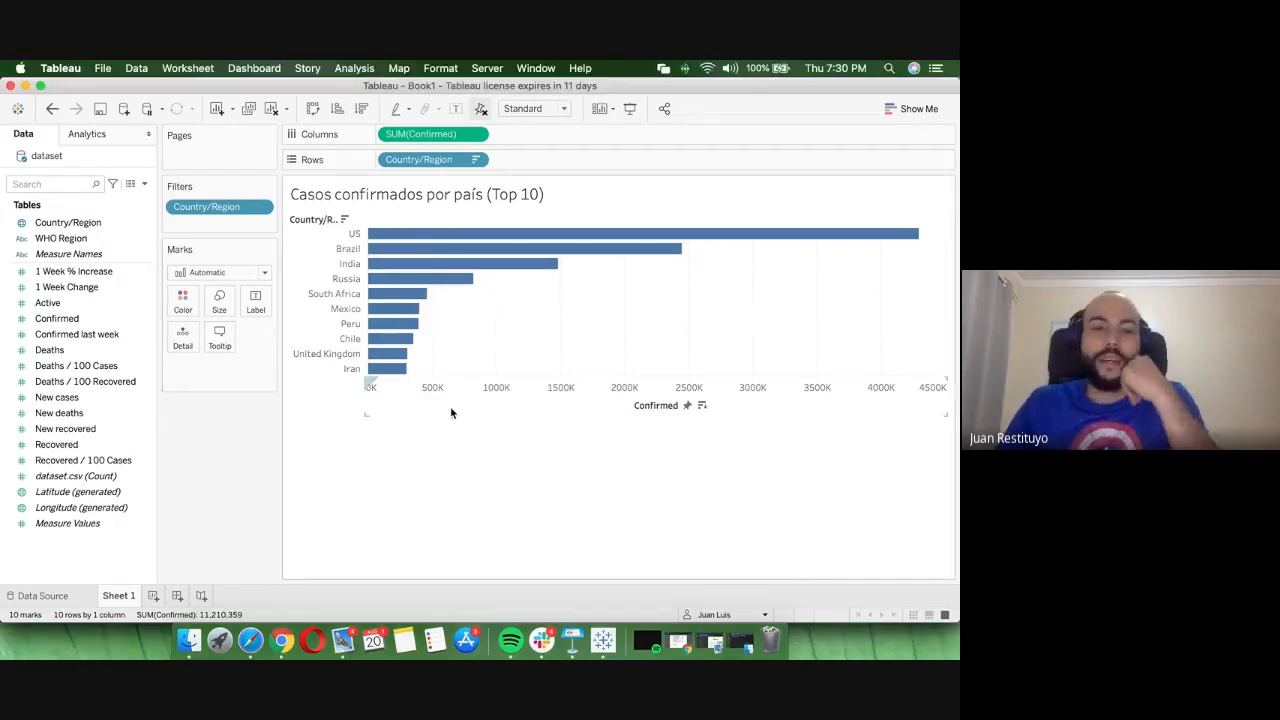
pyautogui.moveTo(477, 286)
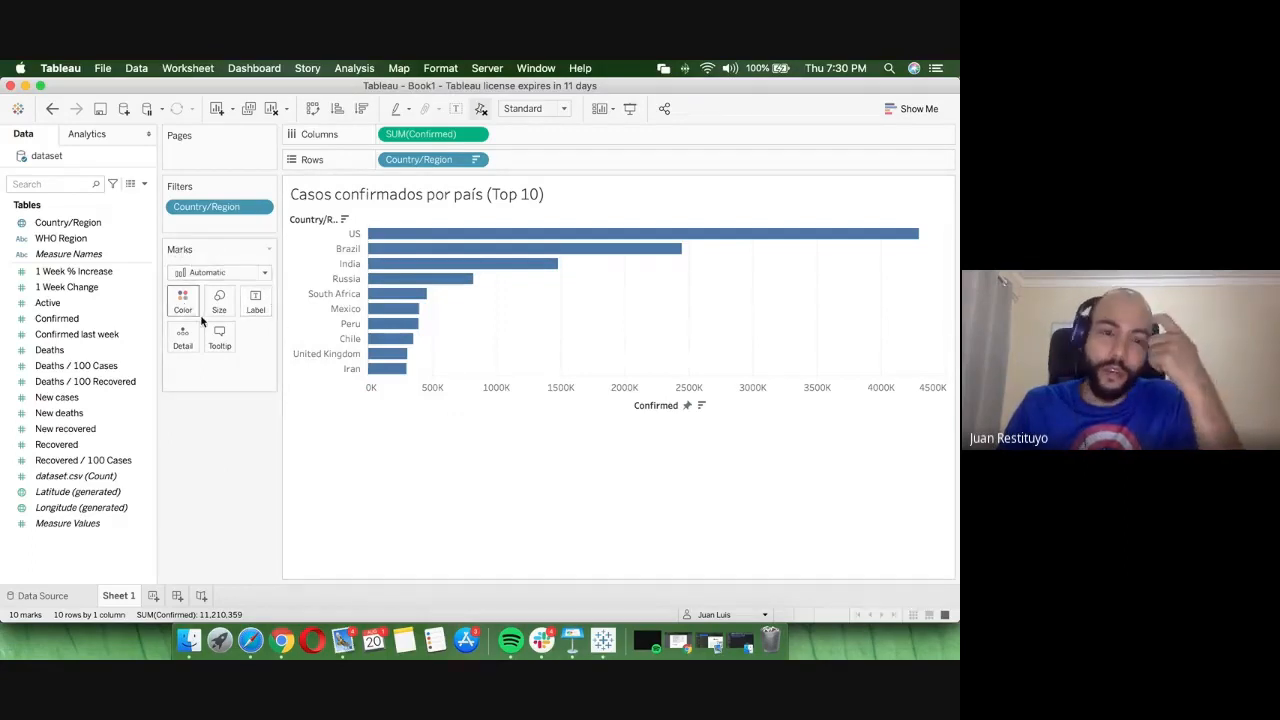
pyautogui.click(263, 272)
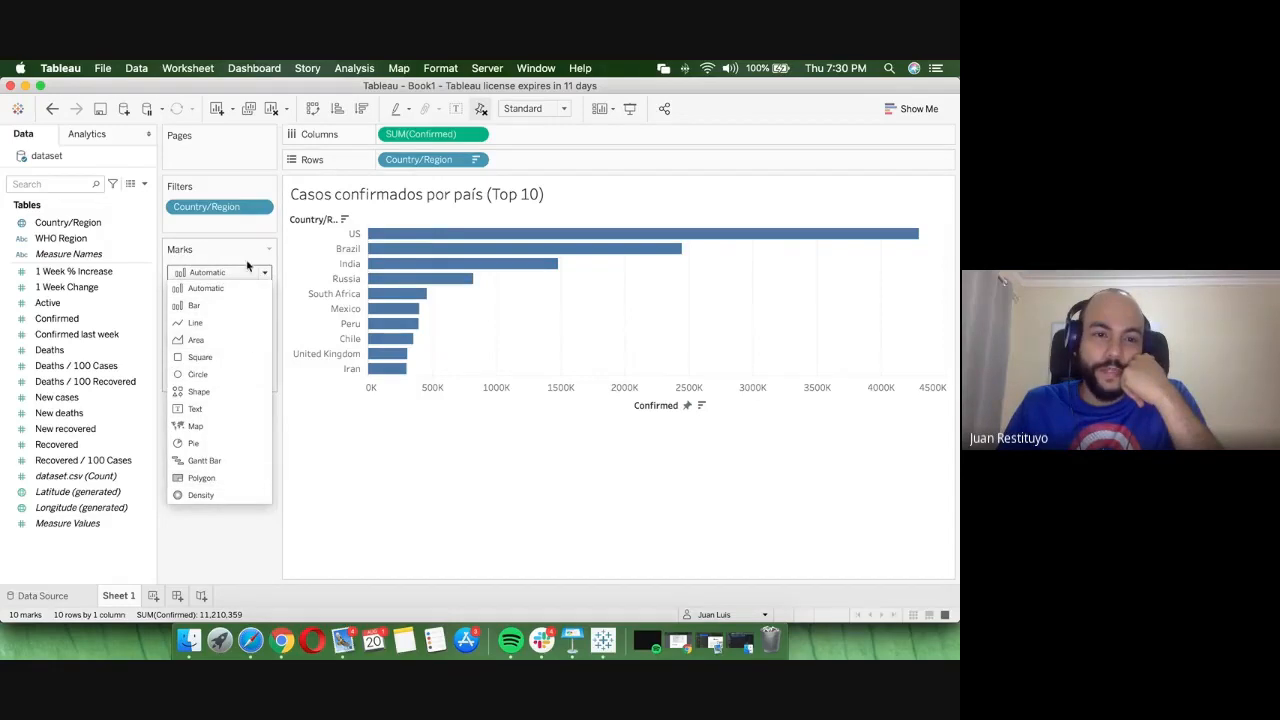
pyautogui.click(266, 273)
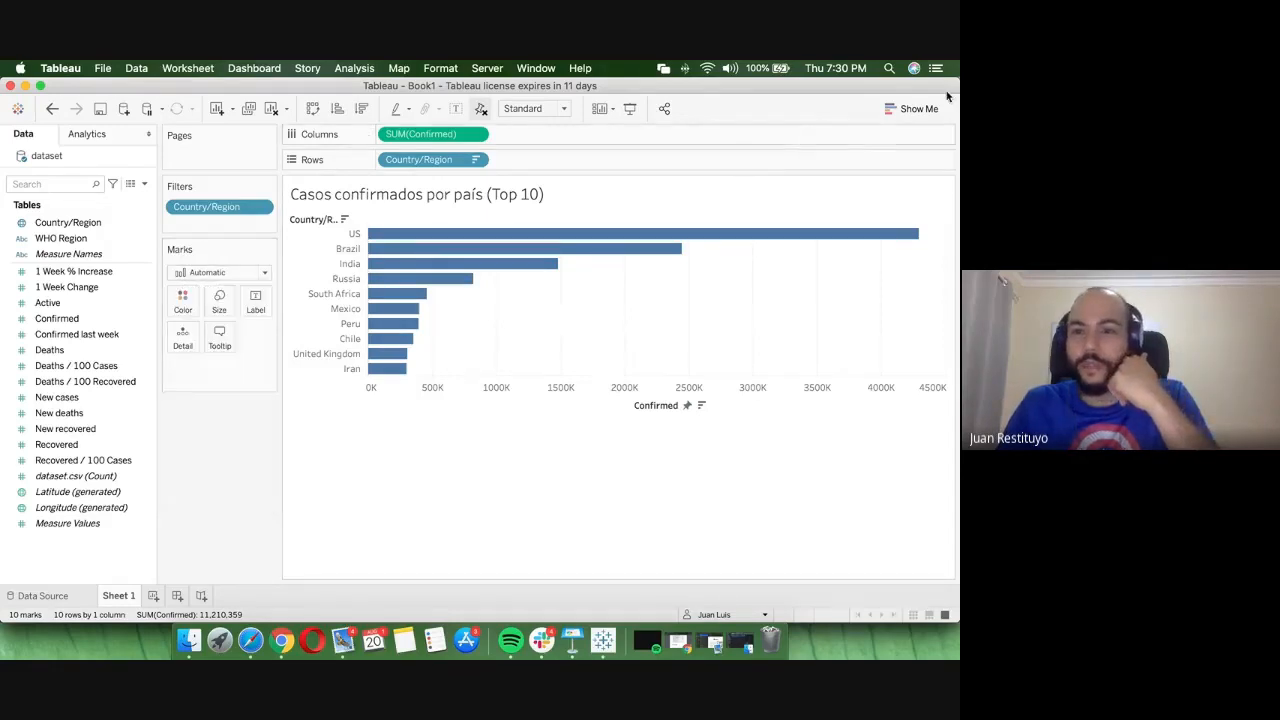
pyautogui.click(912, 109)
pyautogui.click(912, 109)
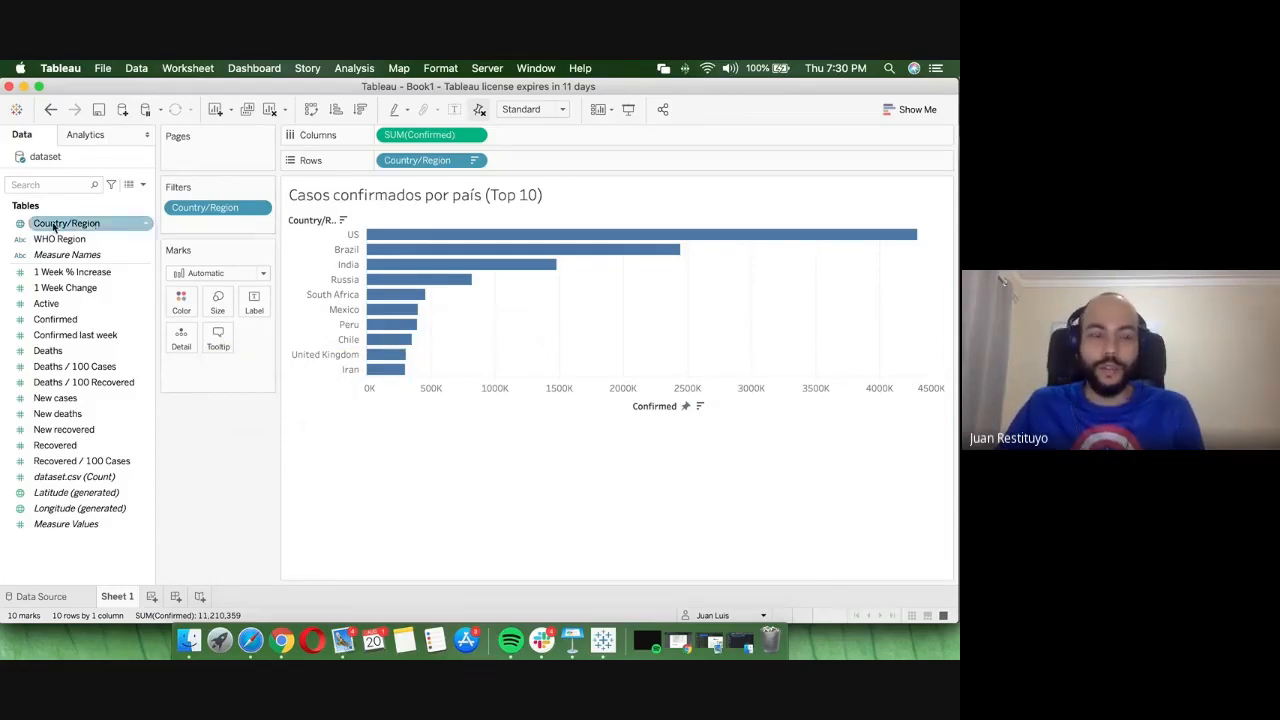
# - Color the bars by Country/Region so each country has its own color
pyautogui.moveTo(54, 226); pyautogui.dragTo(182, 306)
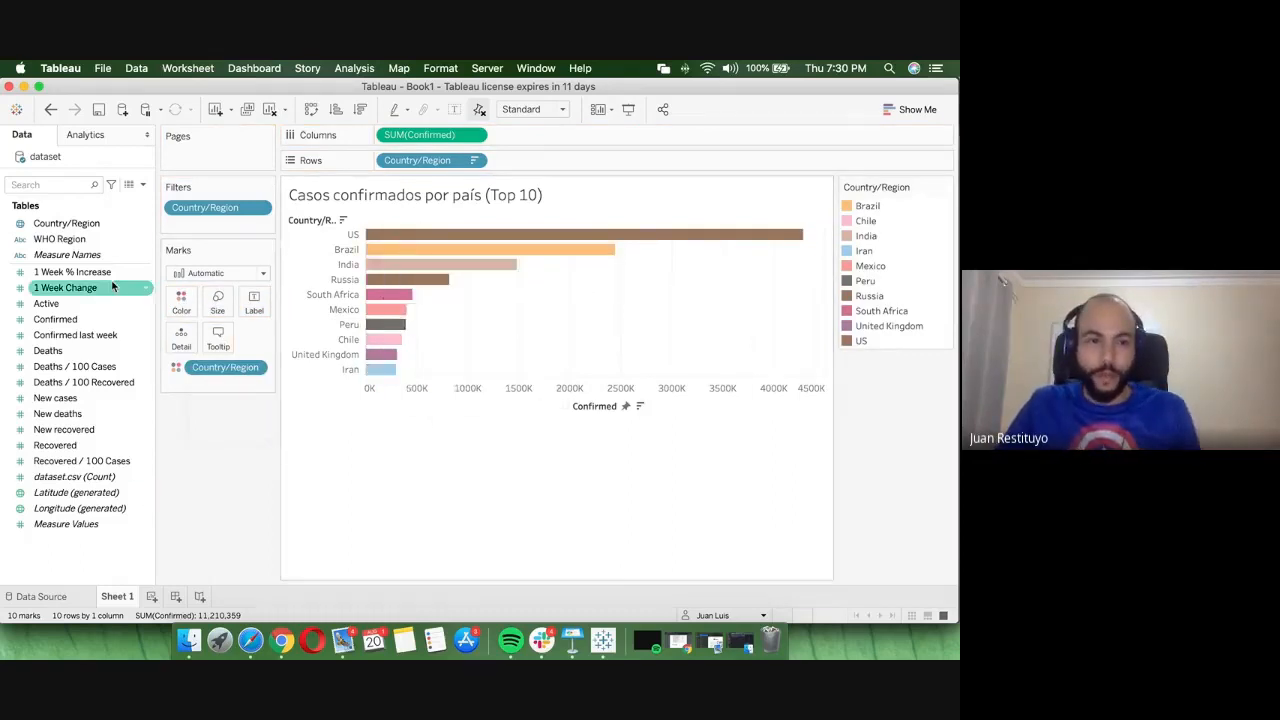
# - Try Country/Region as the label on the bars and remove that label again
pyautogui.moveTo(52, 229); pyautogui.dragTo(254, 309)
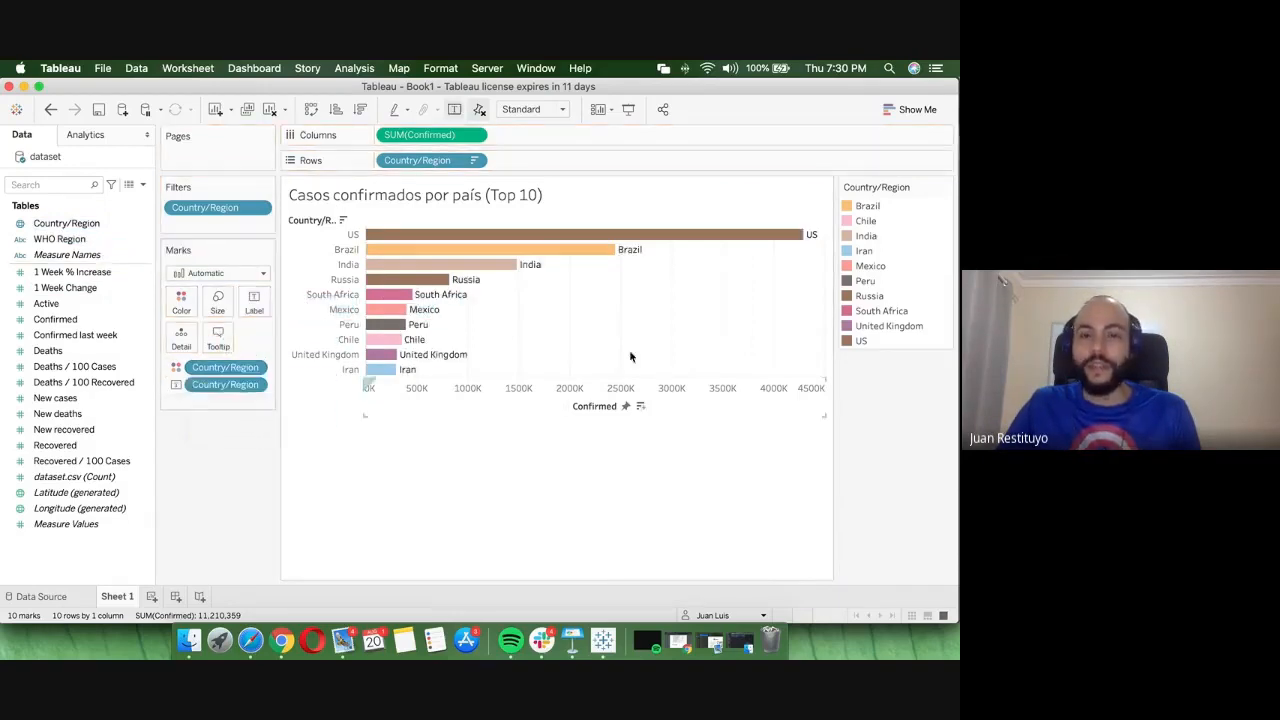
pyautogui.moveTo(599, 252)
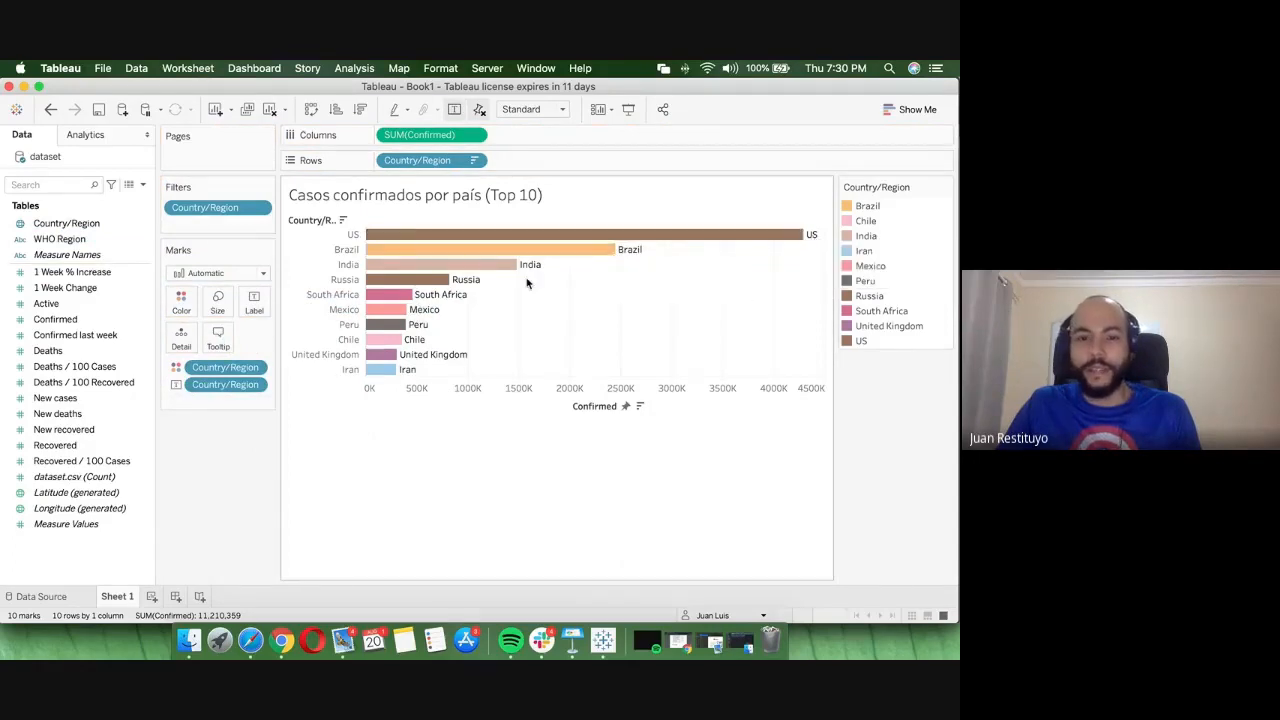
pyautogui.rightClick(257, 384)
pyautogui.click(298, 585)
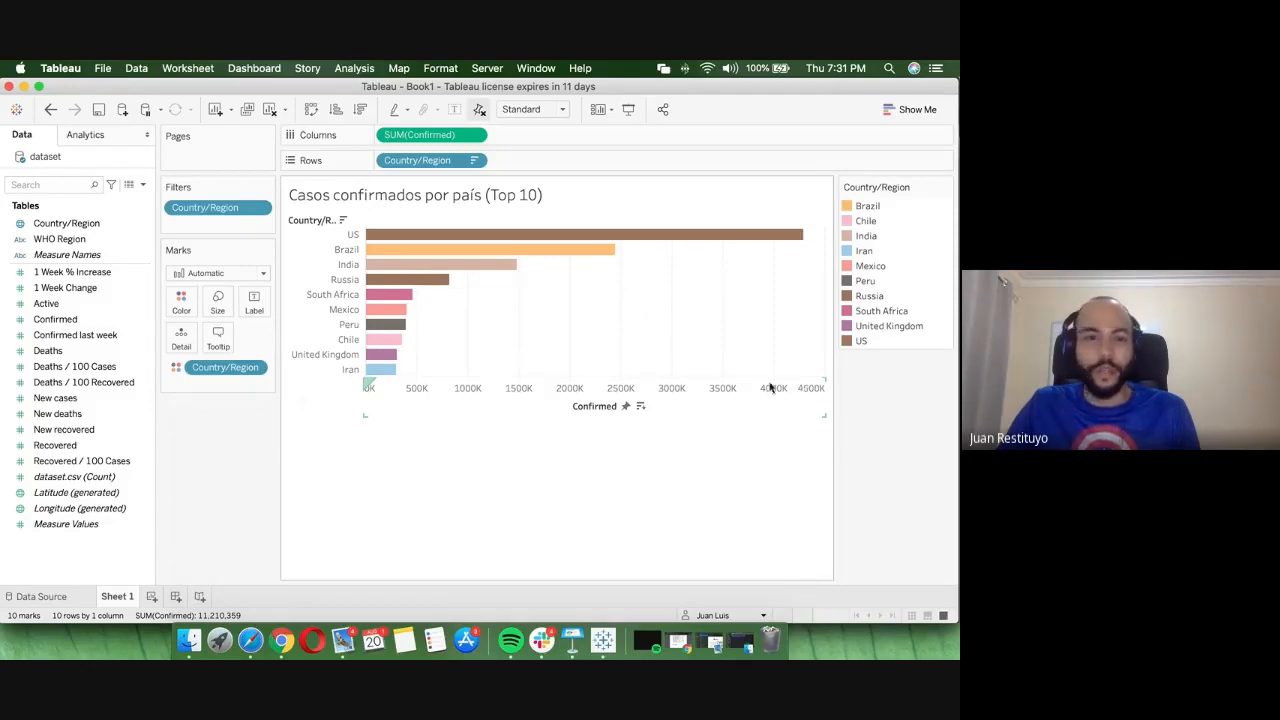
# - Label each bar with its sum of Confirmed
pyautogui.click(62, 240)
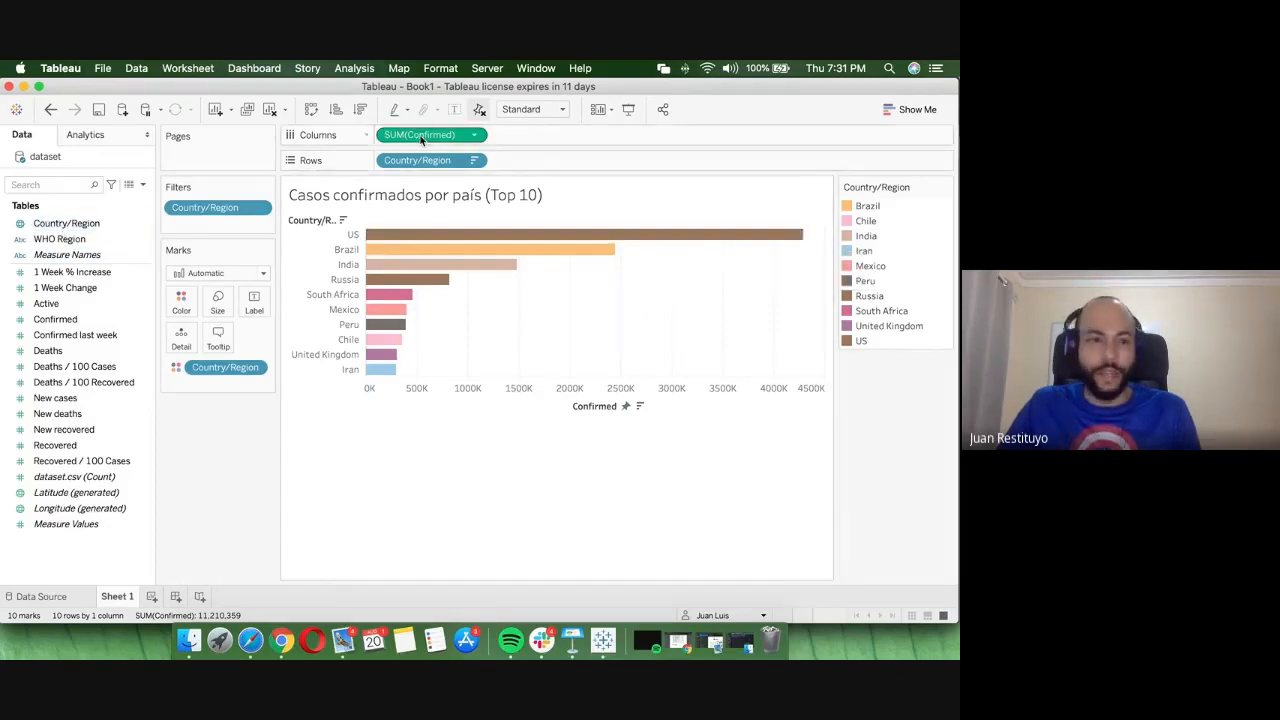
pyautogui.click(56, 319)
pyautogui.moveTo(90, 343); pyautogui.dragTo(254, 300)
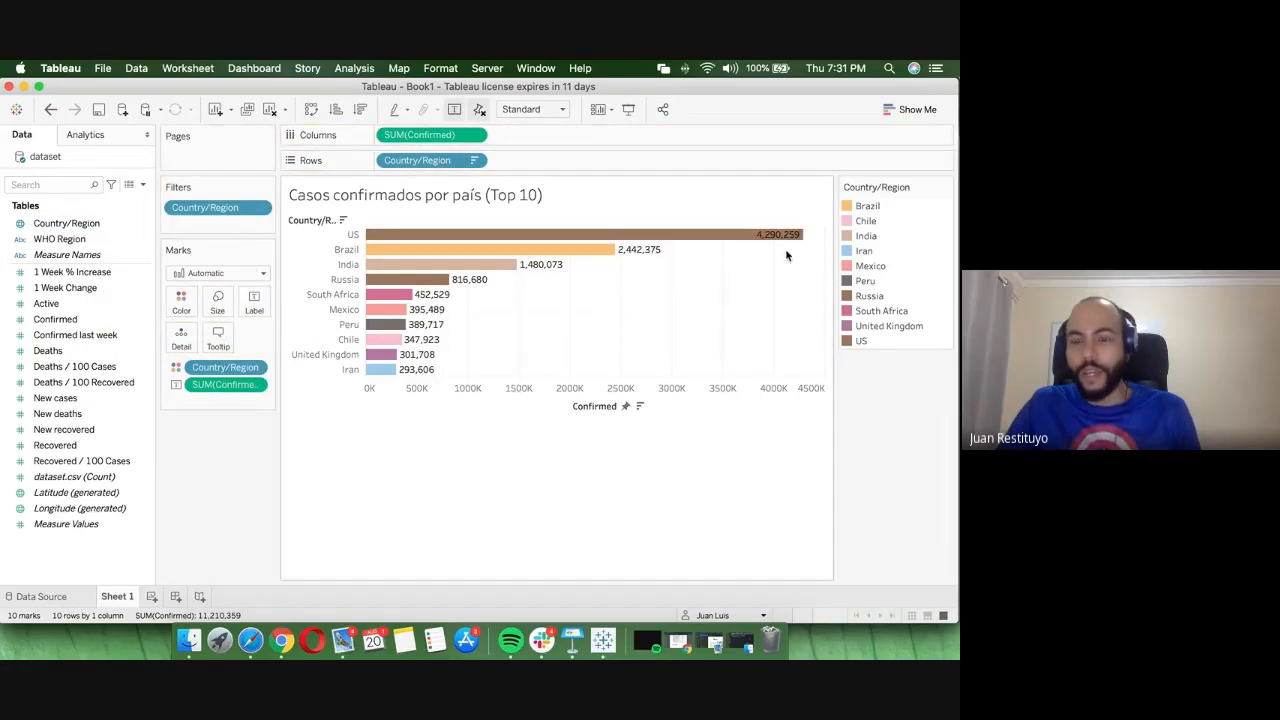
pyautogui.moveTo(648, 254)
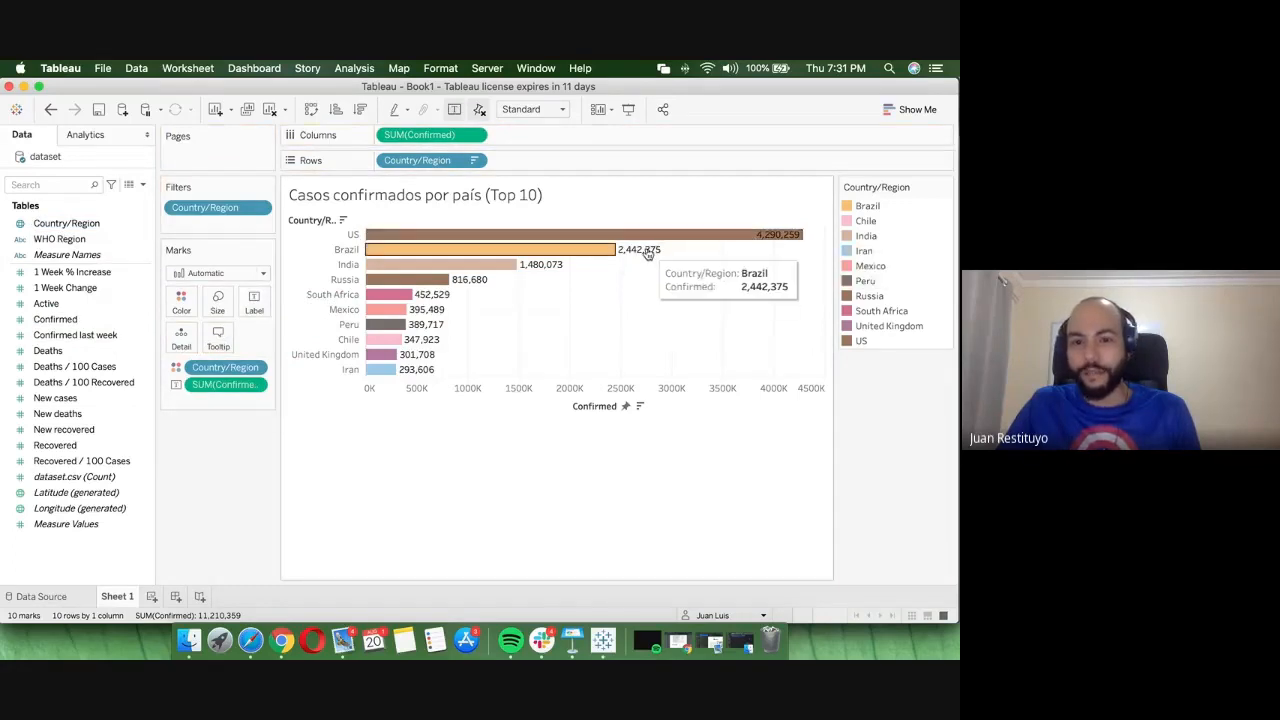
# - Assign the Traffic Light color palette to the Country/Region values, accepting repeated colors, and apply it
pyautogui.click(945, 187)
pyautogui.click(848, 203)
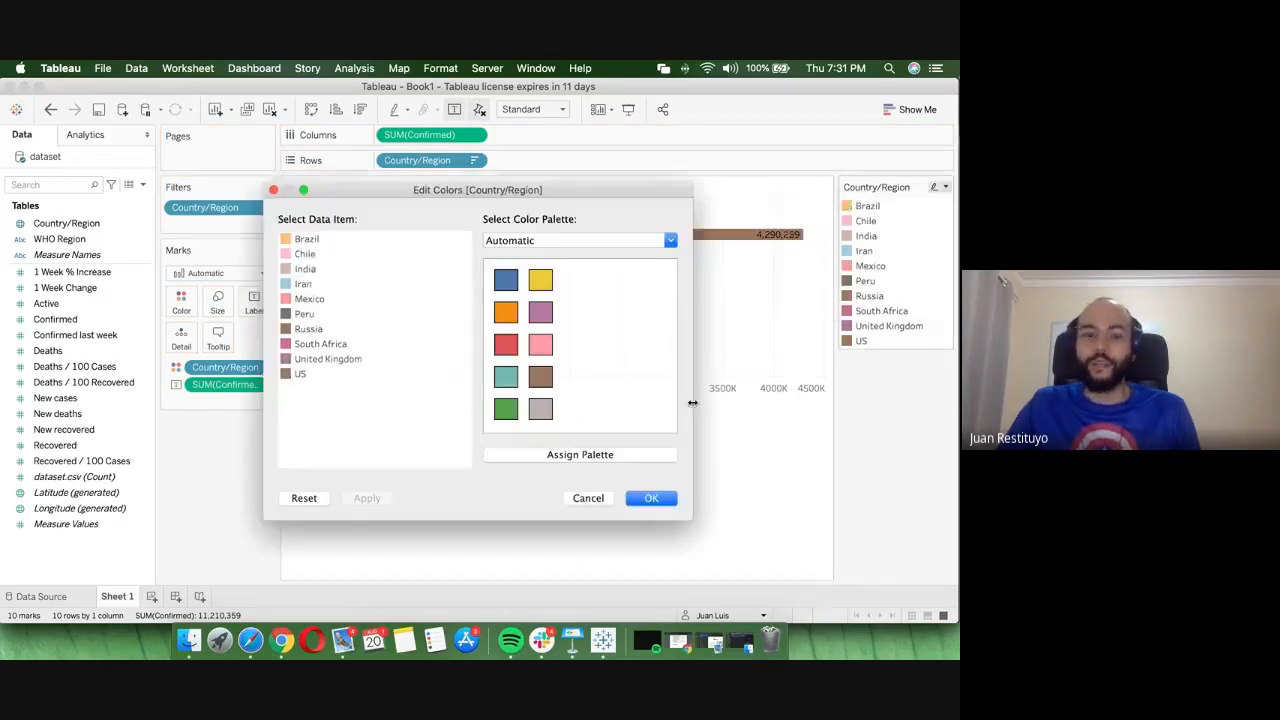
pyautogui.click(591, 241)
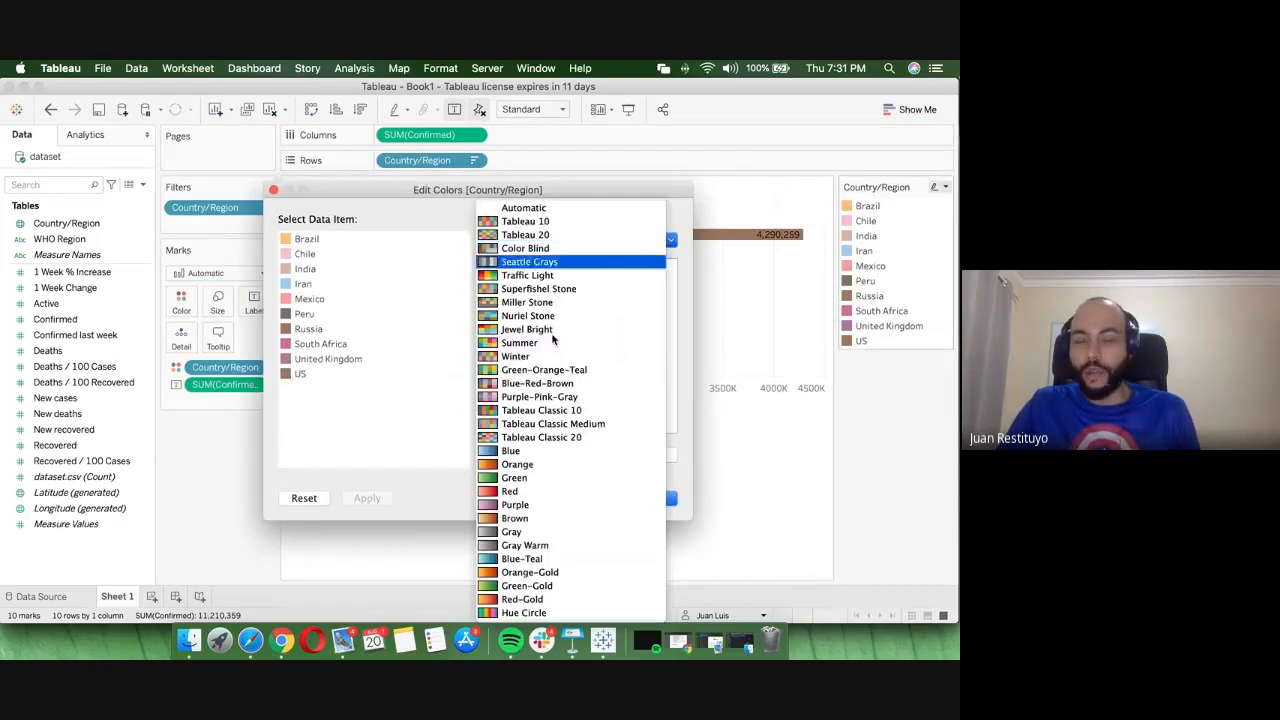
pyautogui.click(524, 276)
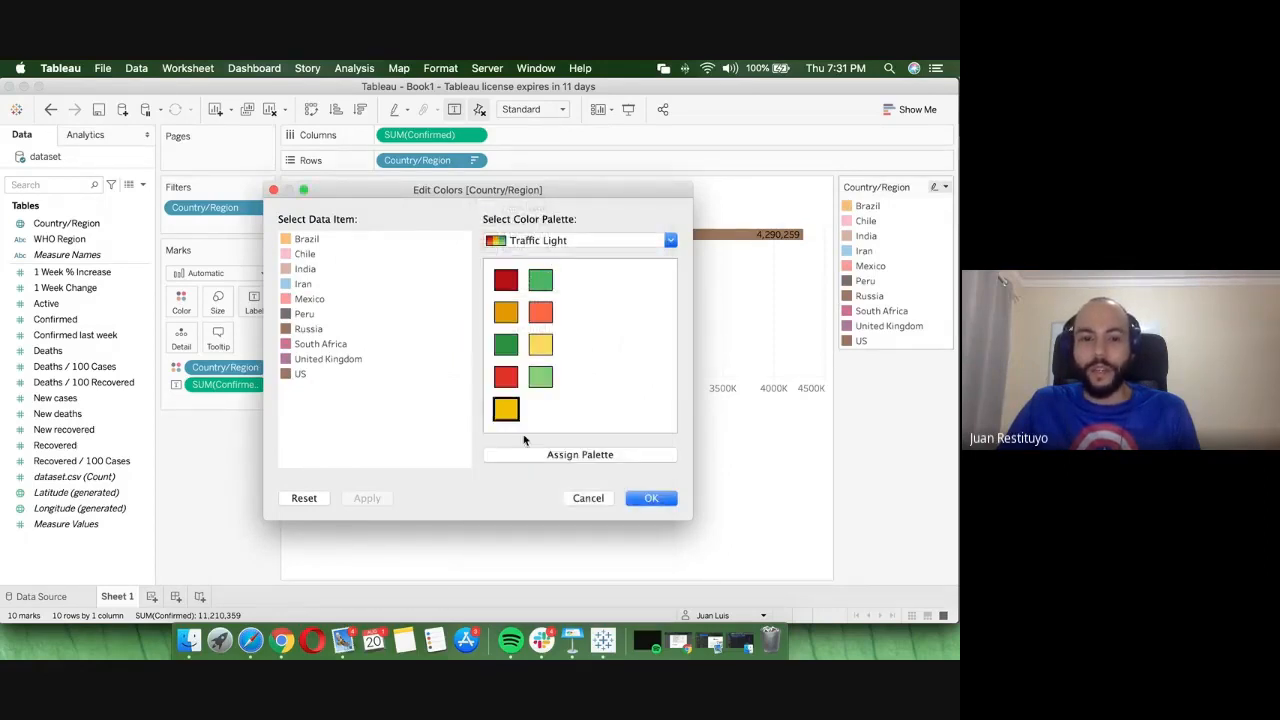
pyautogui.click(573, 458)
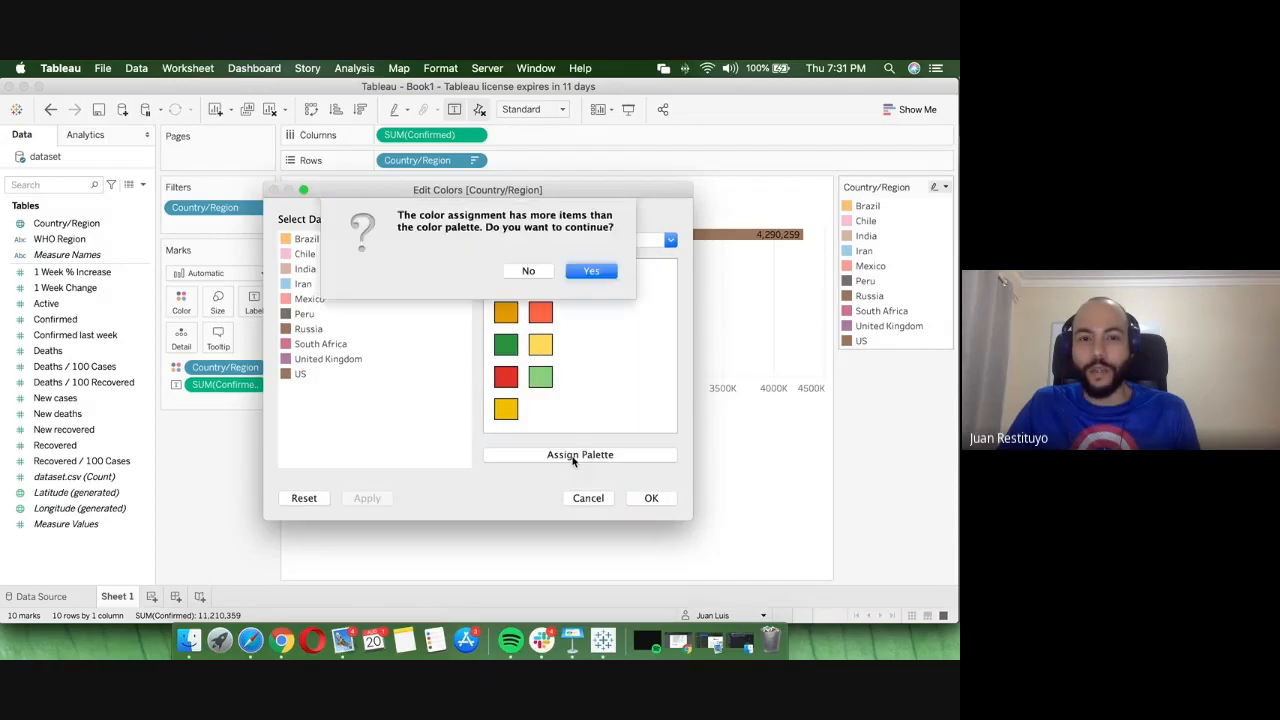
pyautogui.click(591, 271)
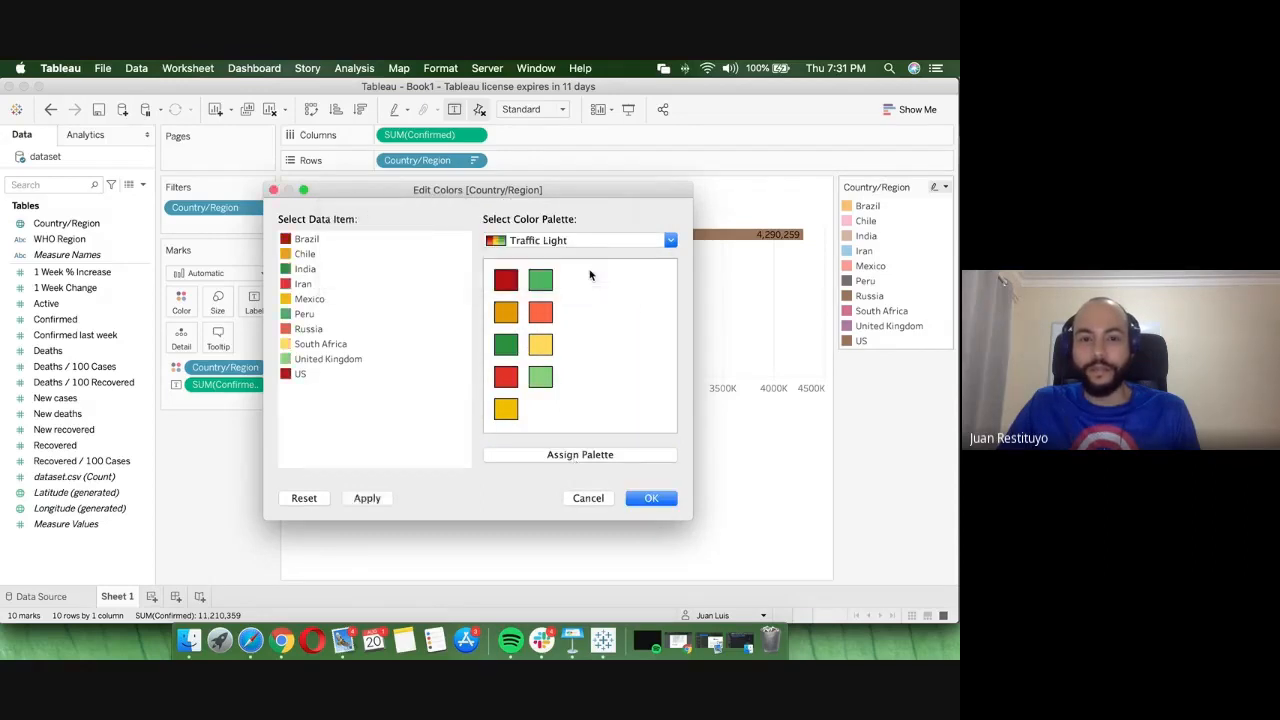
pyautogui.click(366, 498)
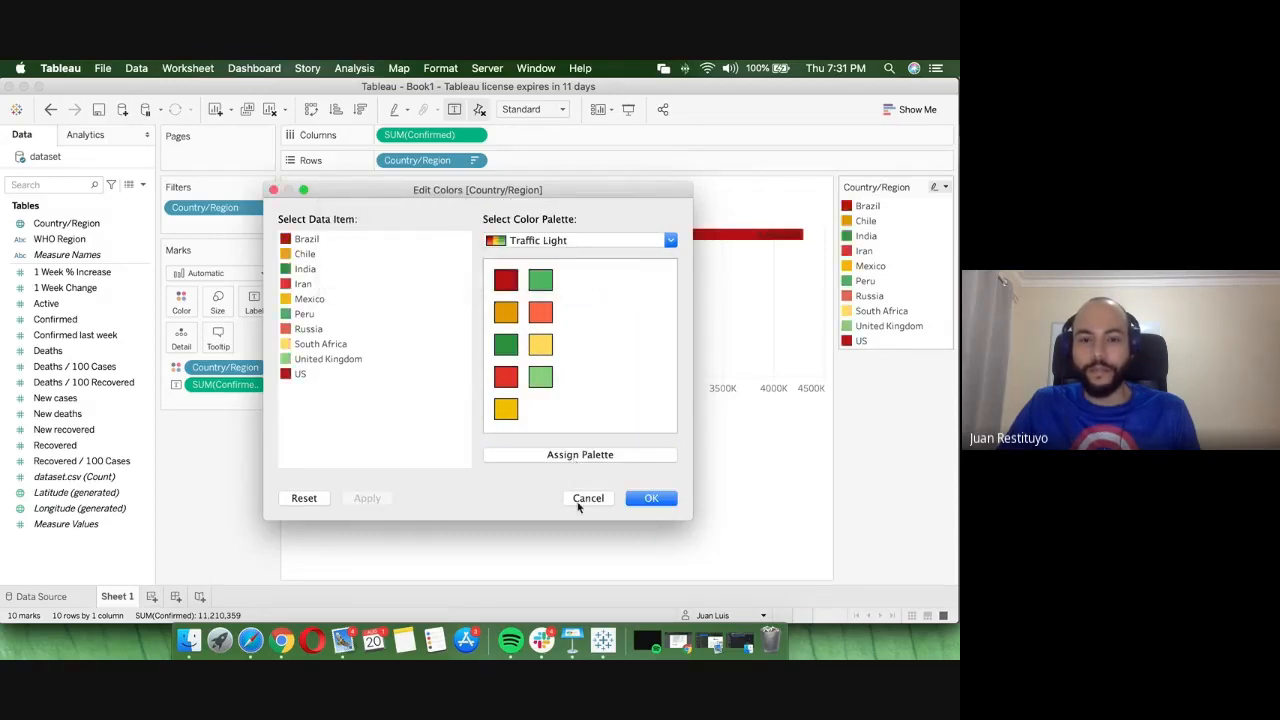
pyautogui.click(650, 498)
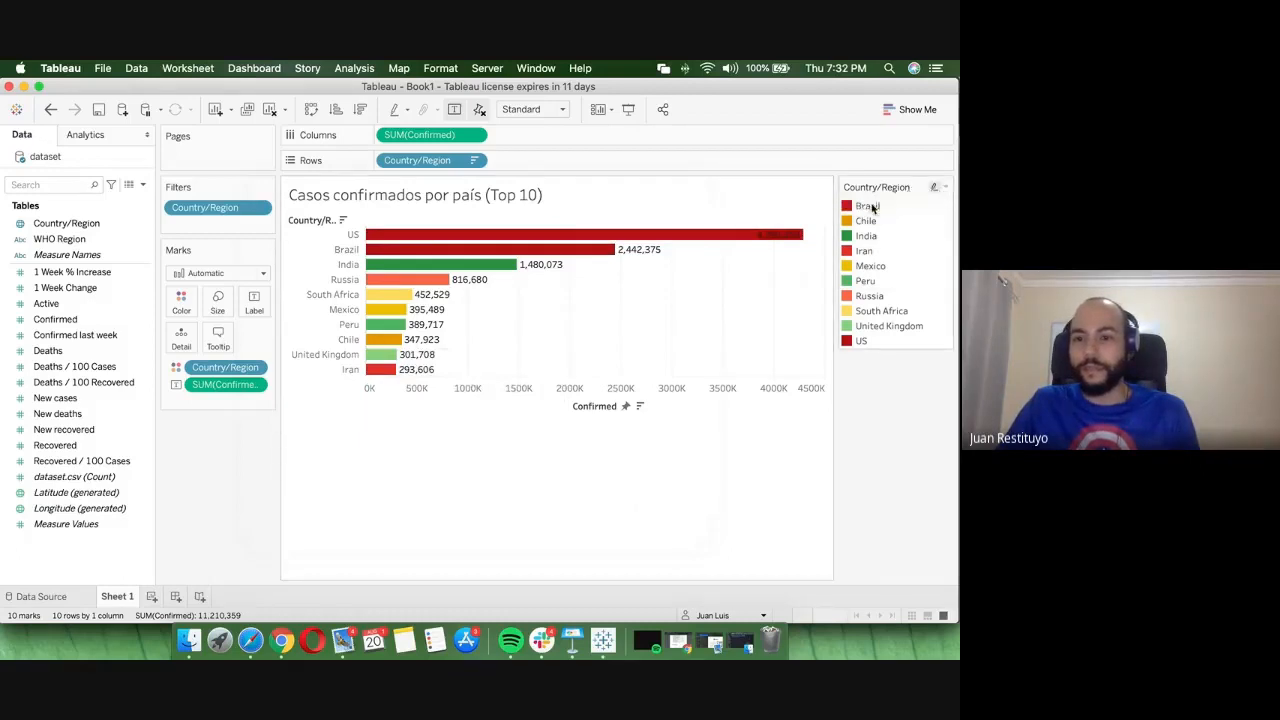
# - Look at the formatting options for the Country/Region color legend and close them
pyautogui.click(945, 188)
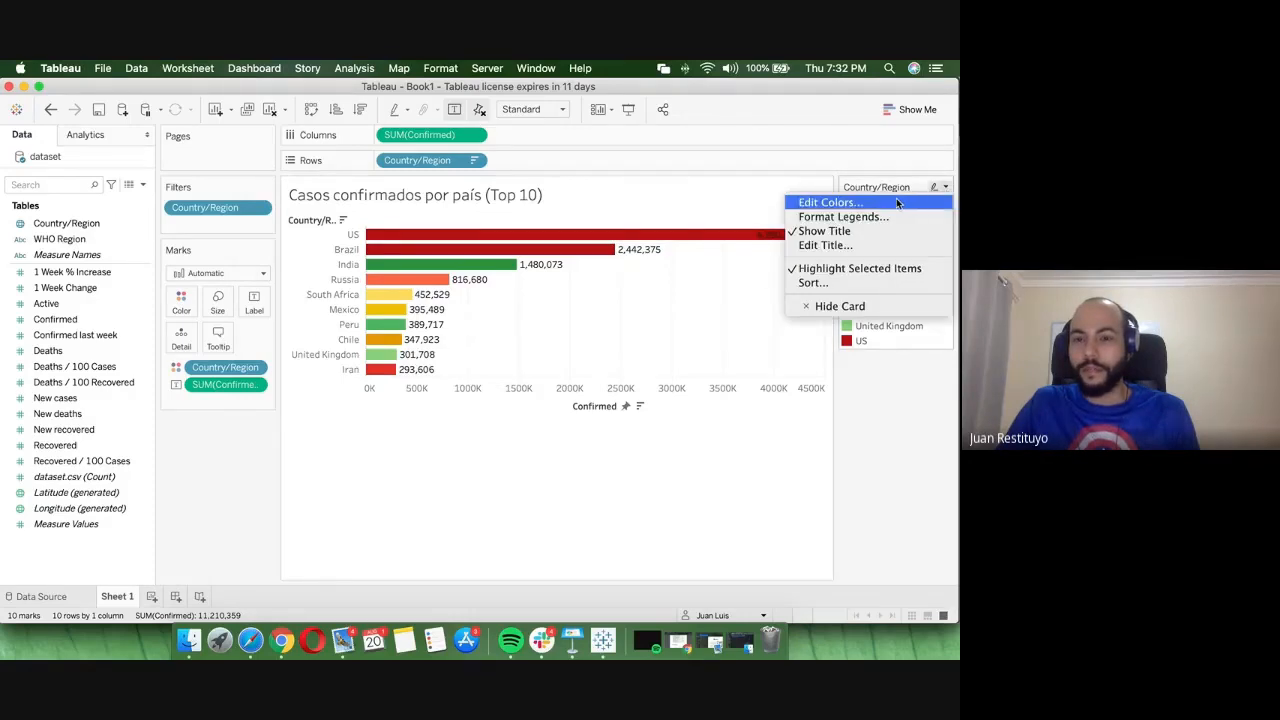
pyautogui.click(875, 215)
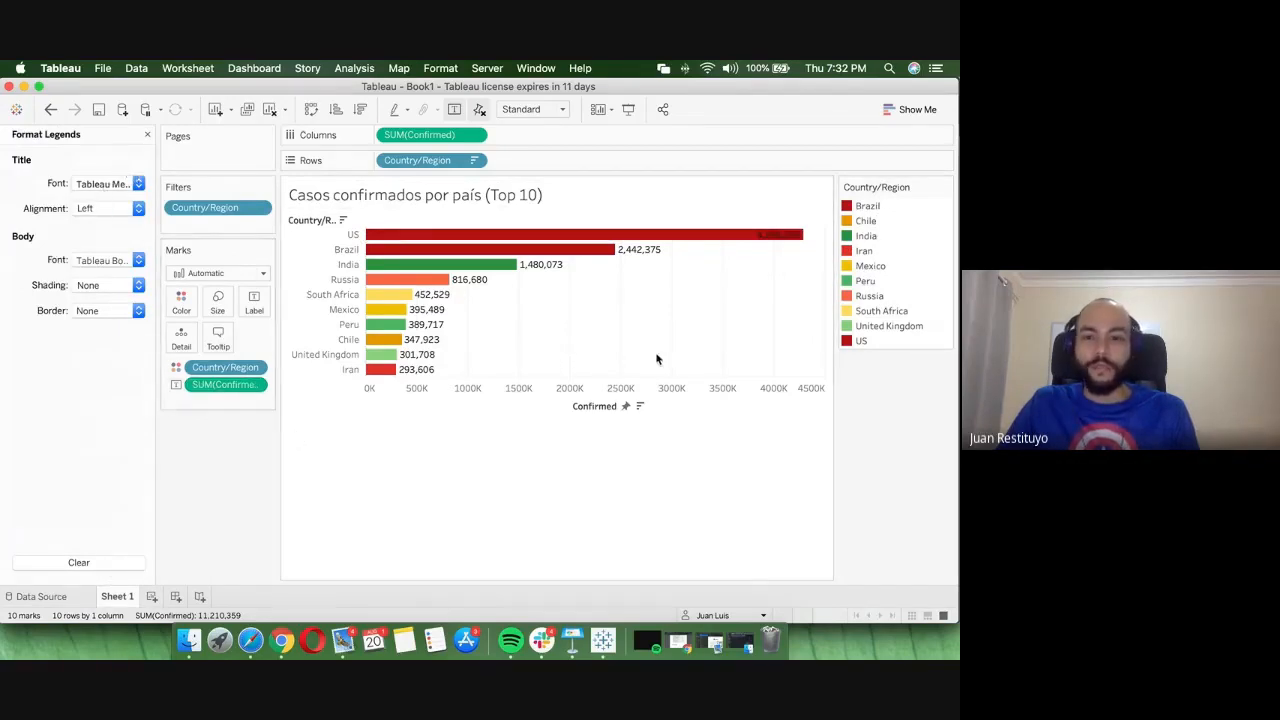
pyautogui.click(147, 134)
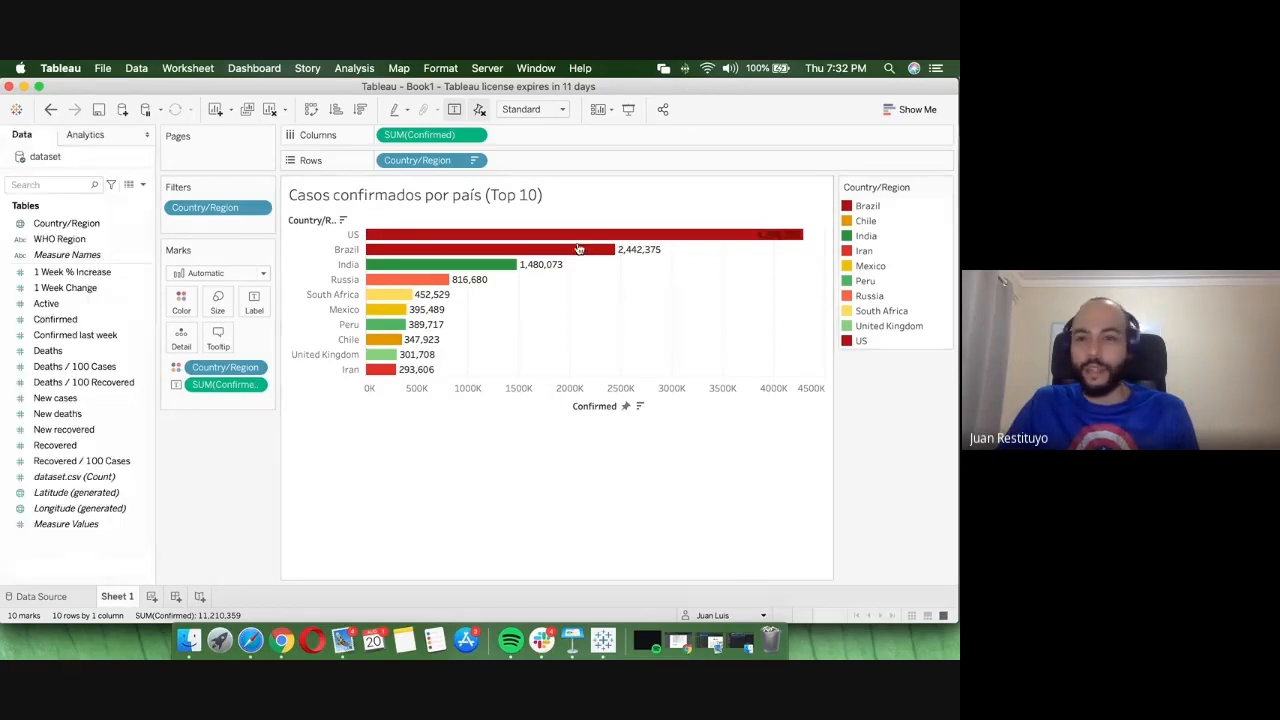
# - Assign the Green-Orange-Teal color palette to the Country/Region values and apply it to the chart
pyautogui.click(945, 187)
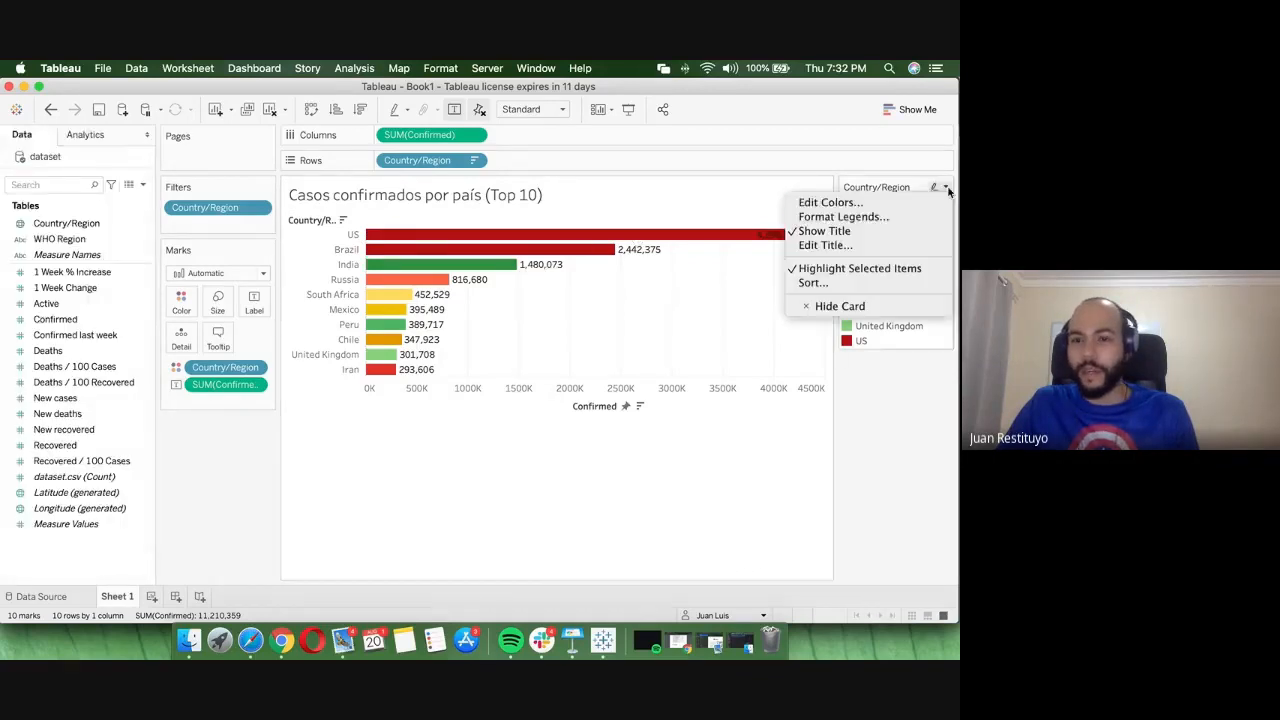
pyautogui.click(852, 203)
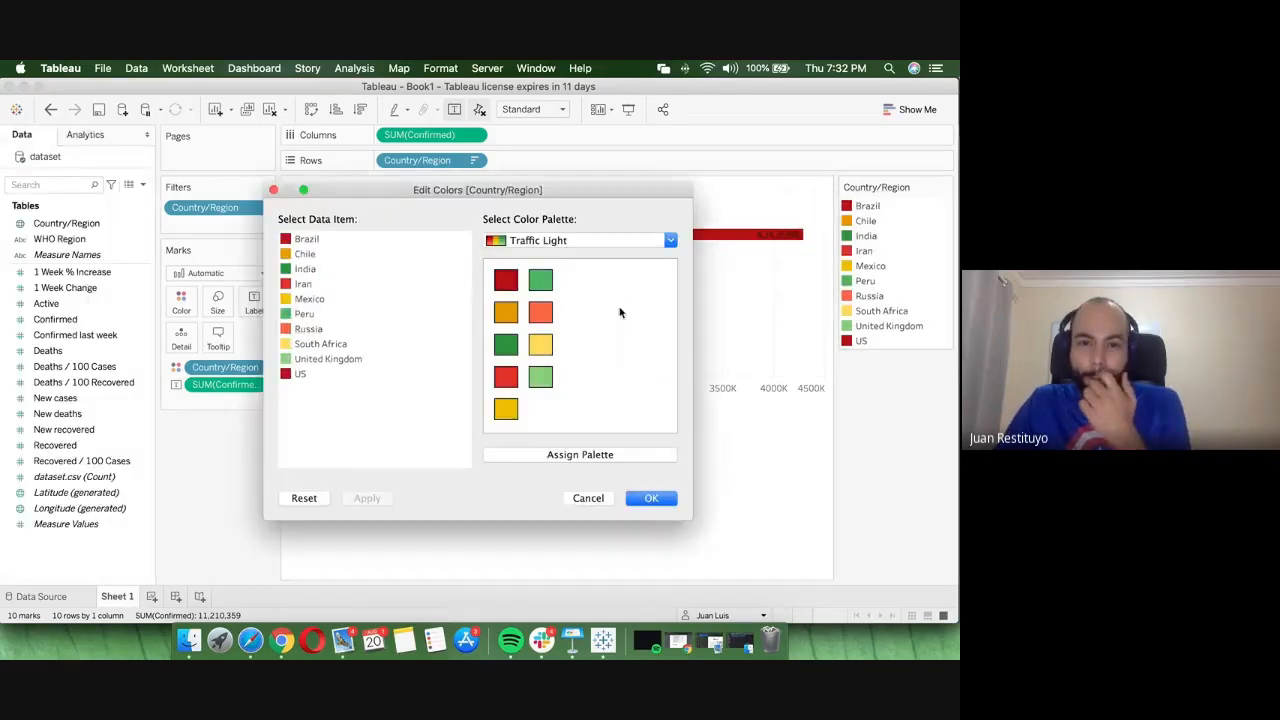
pyautogui.click(577, 243)
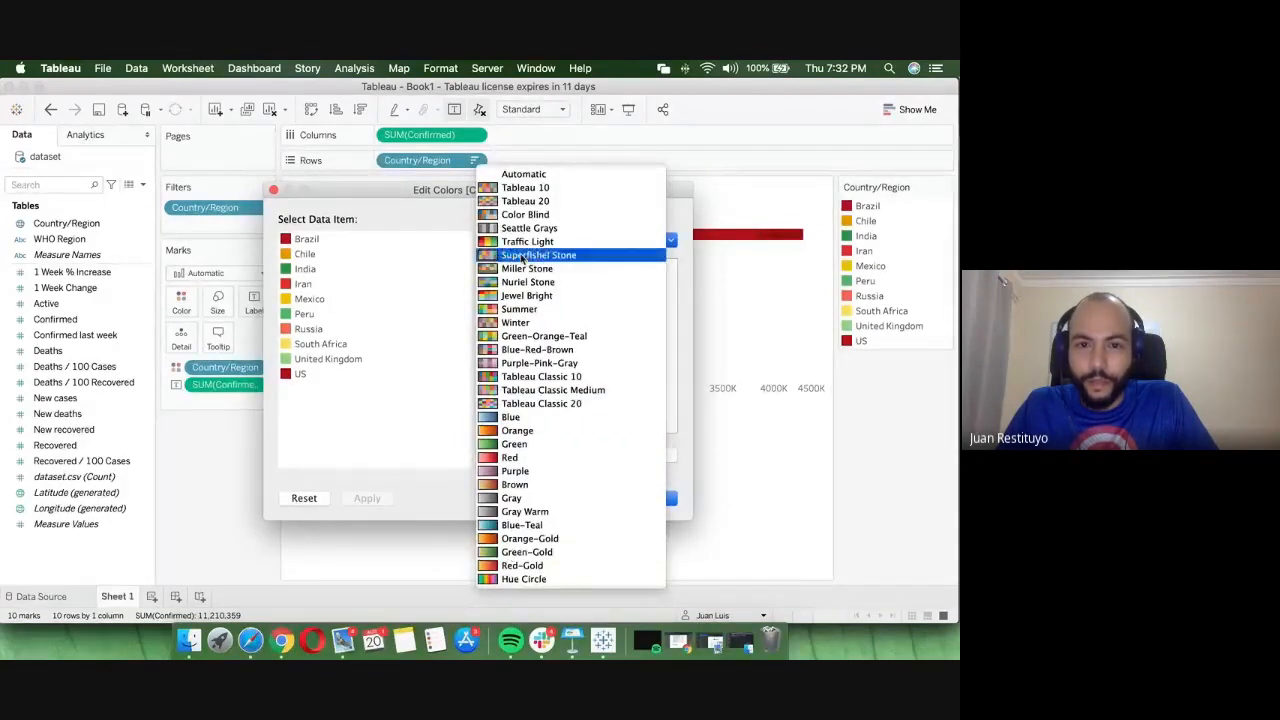
pyautogui.click(545, 338)
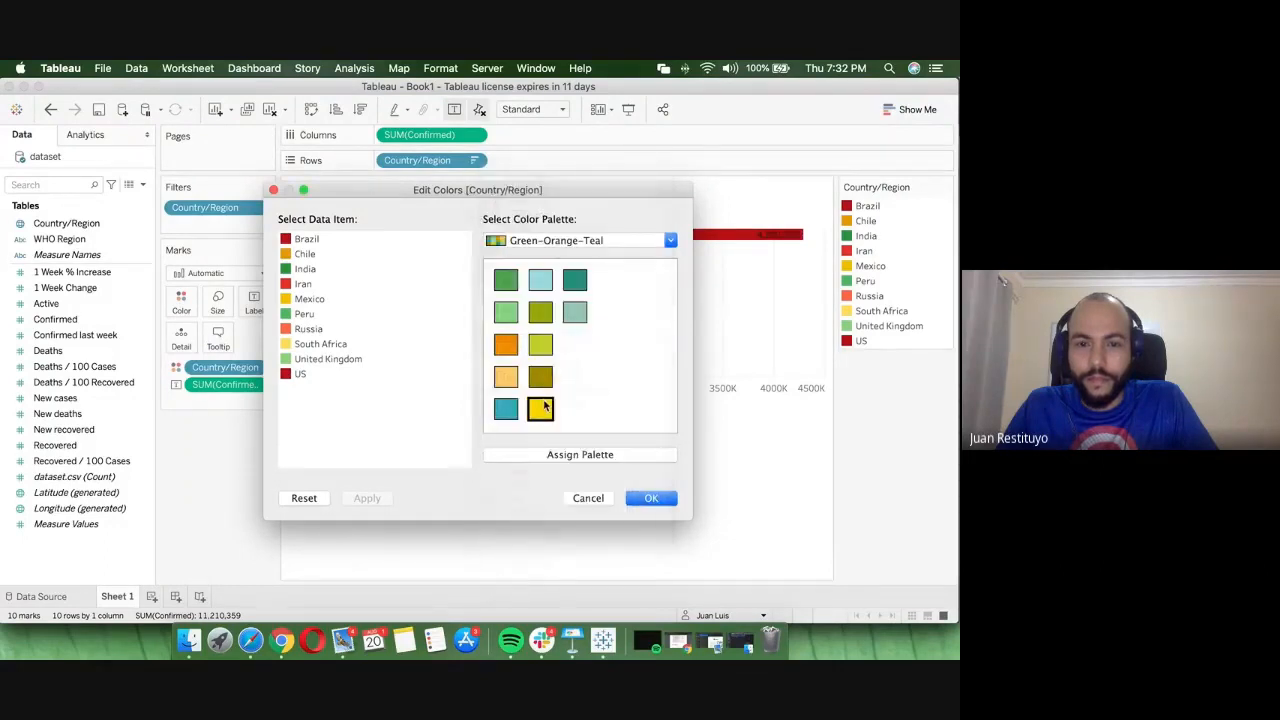
pyautogui.click(585, 455)
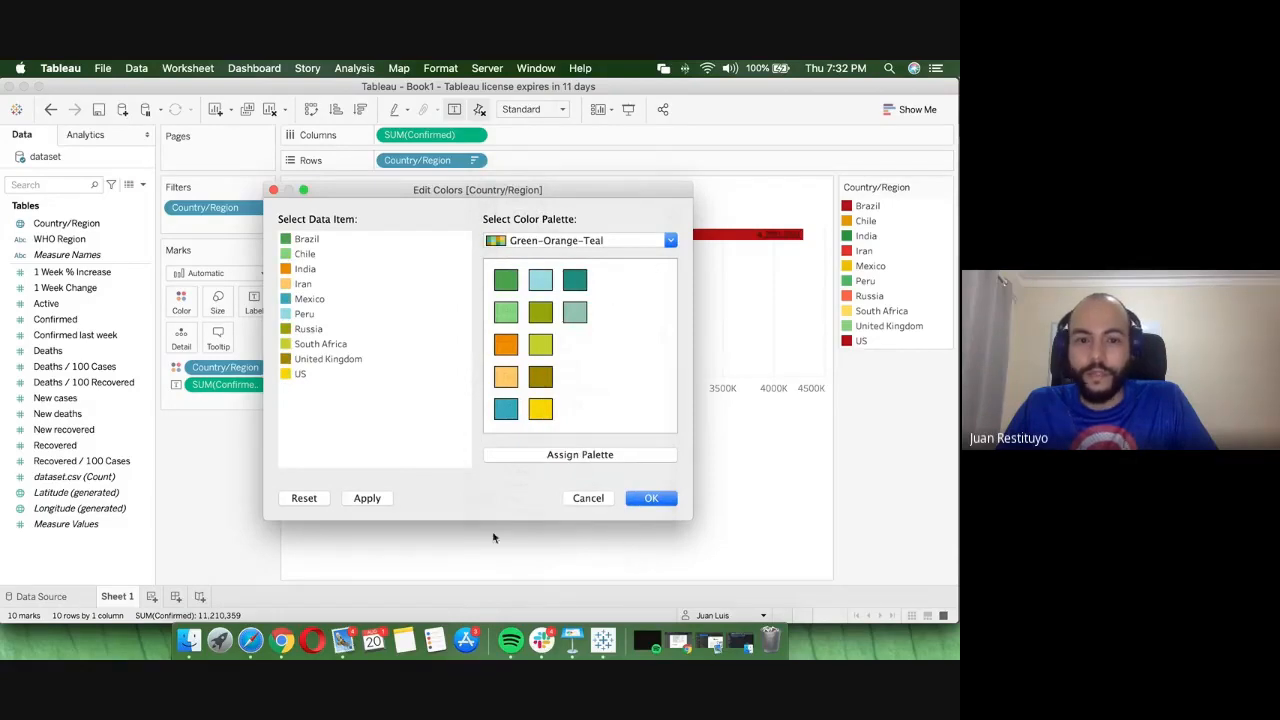
pyautogui.click(348, 499)
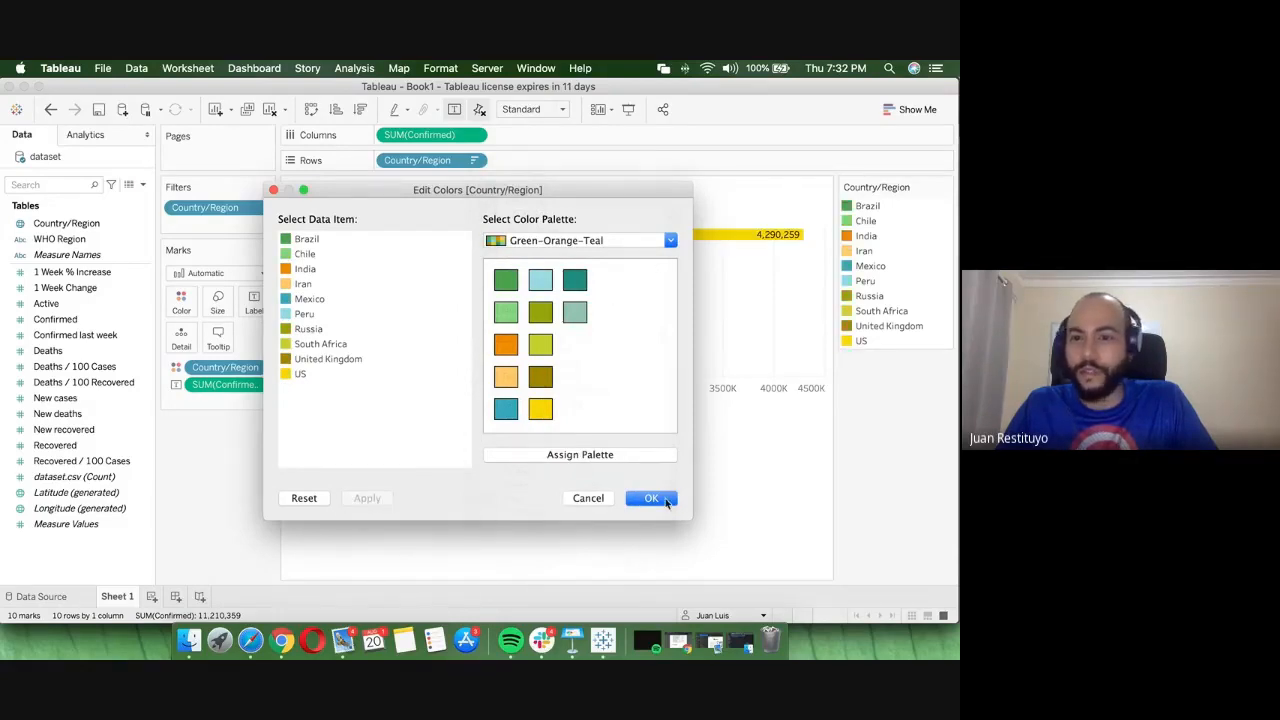
# - Confirm the palette choice and hide the Country/Region color legend card
pyautogui.click(651, 498)
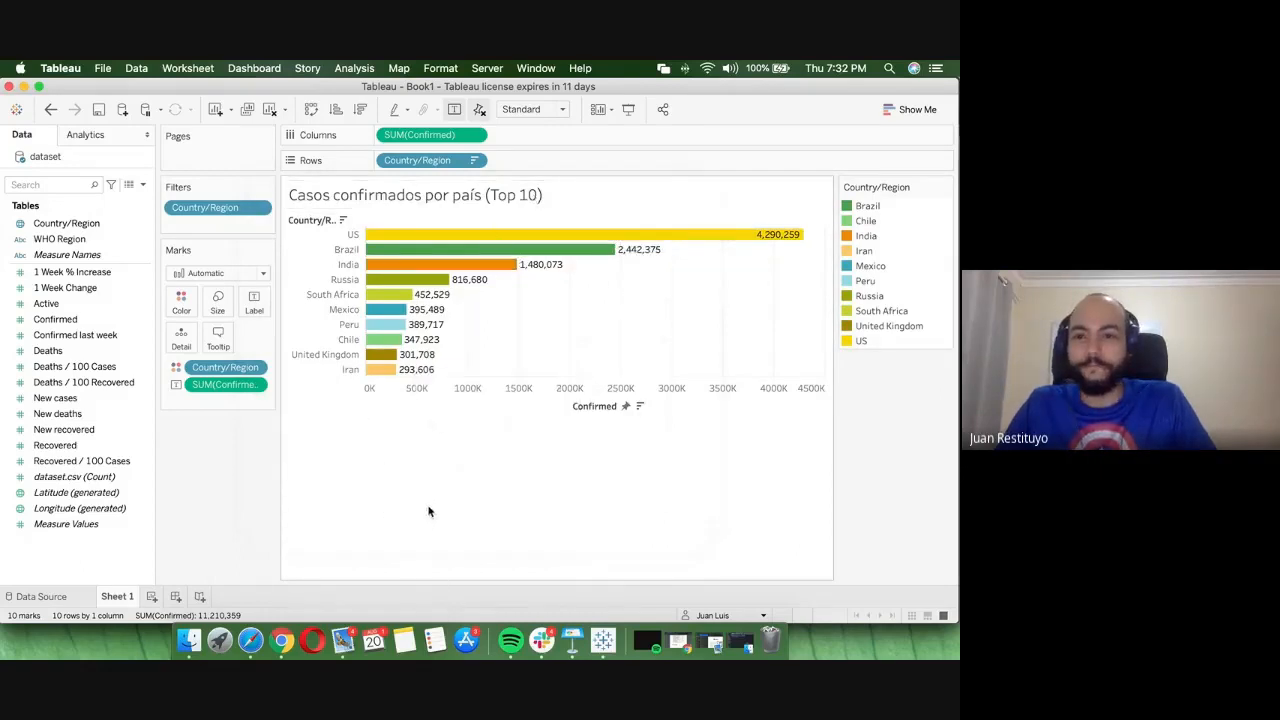
pyautogui.click(948, 188)
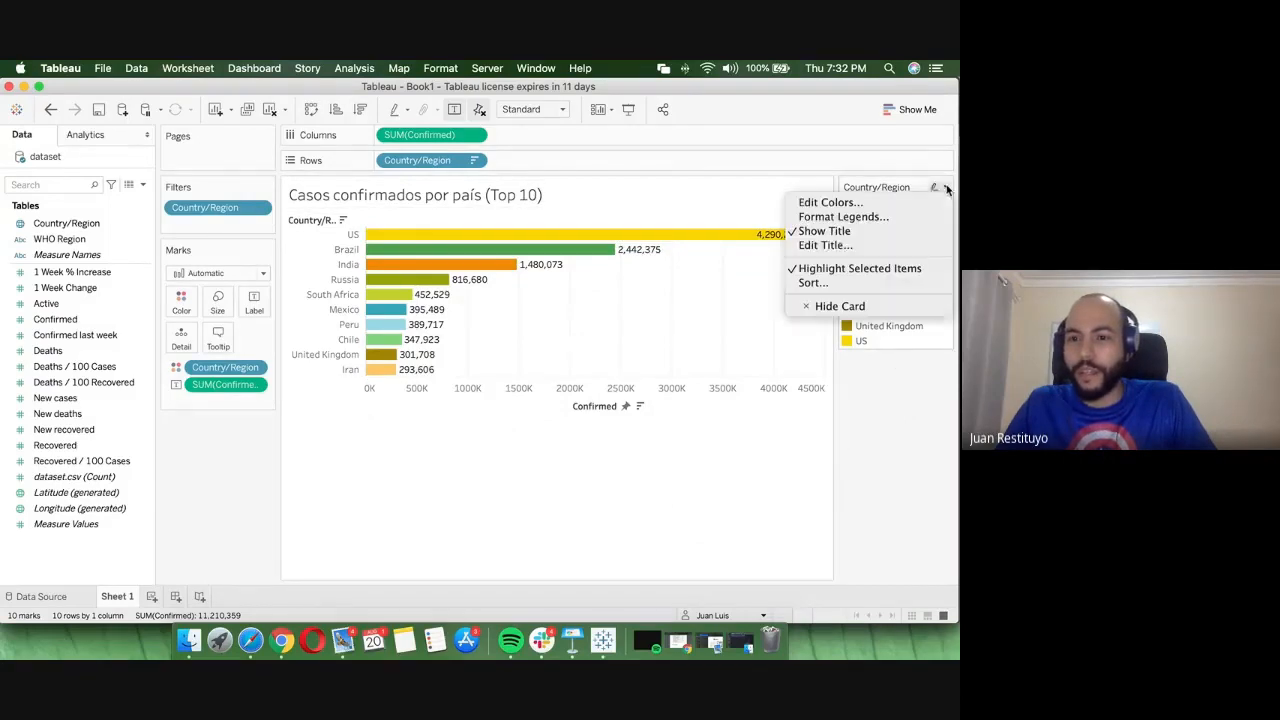
pyautogui.click(883, 369)
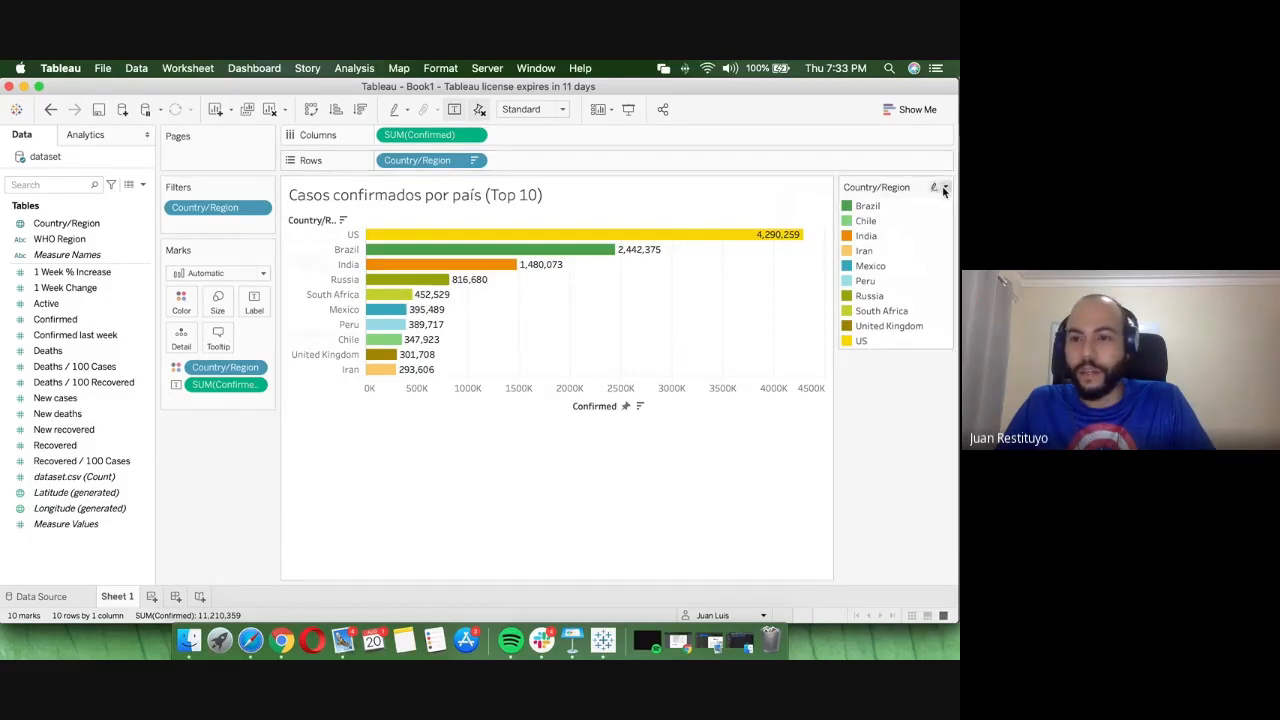
pyautogui.click(946, 190)
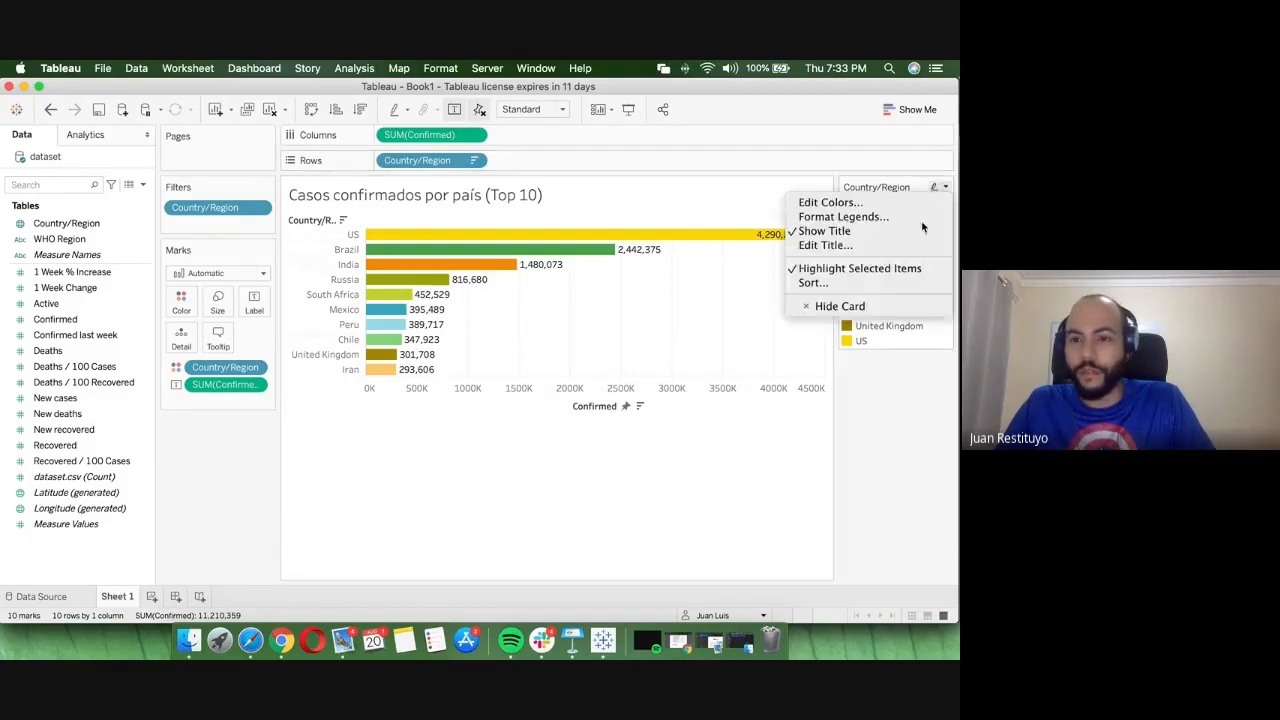
pyautogui.click(828, 308)
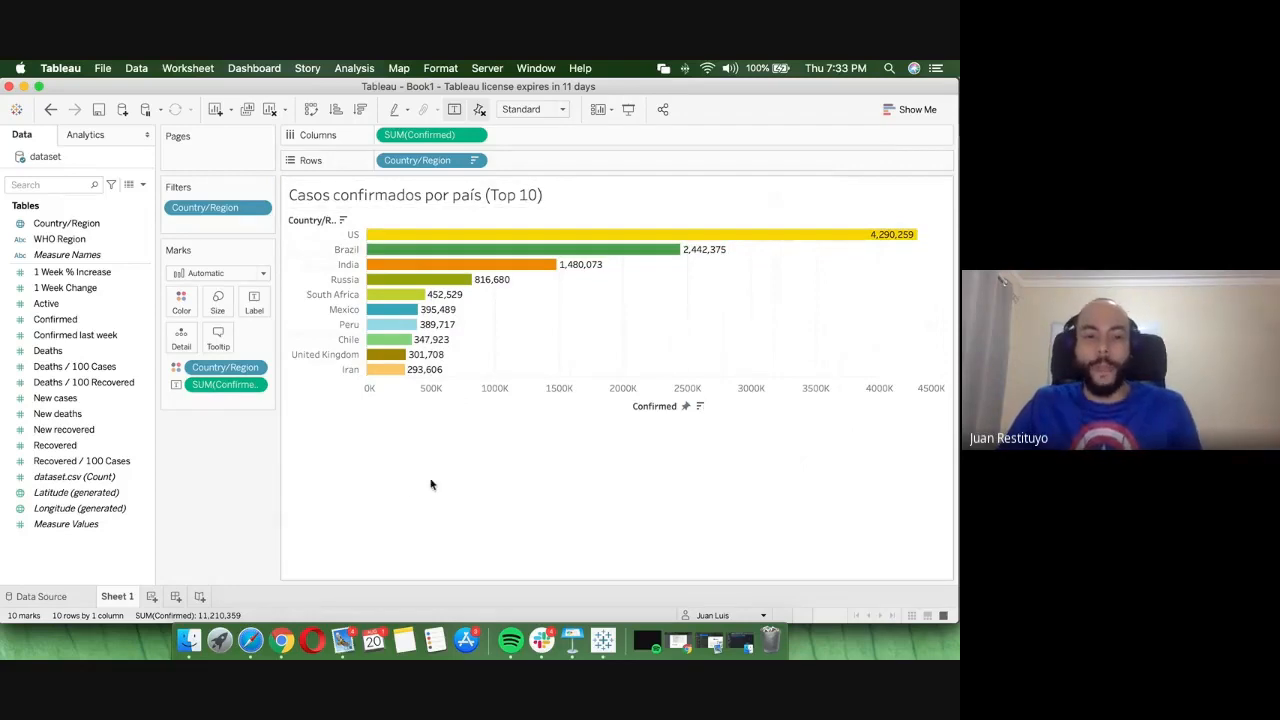
# - Add a new worksheet and chart the sum of Active by country, with Country/Region in columns and Active in rows
pyautogui.click(151, 597)
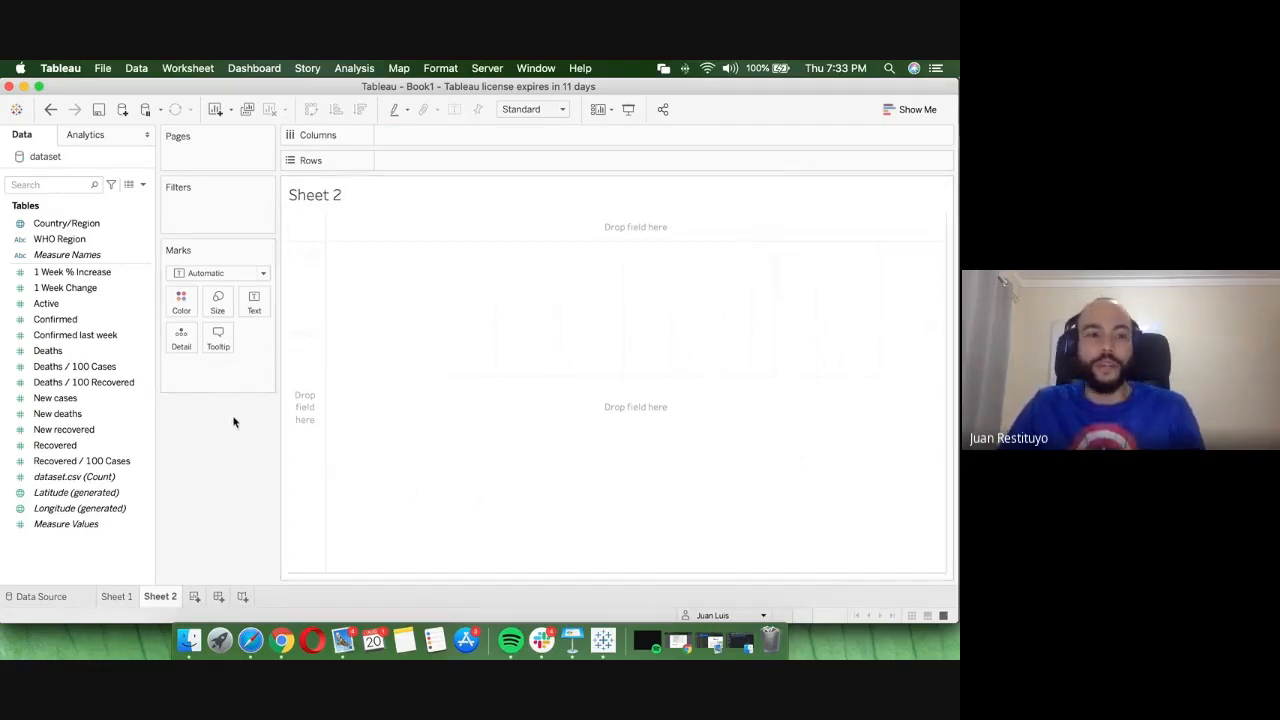
pyautogui.moveTo(70, 223); pyautogui.dragTo(414, 135)
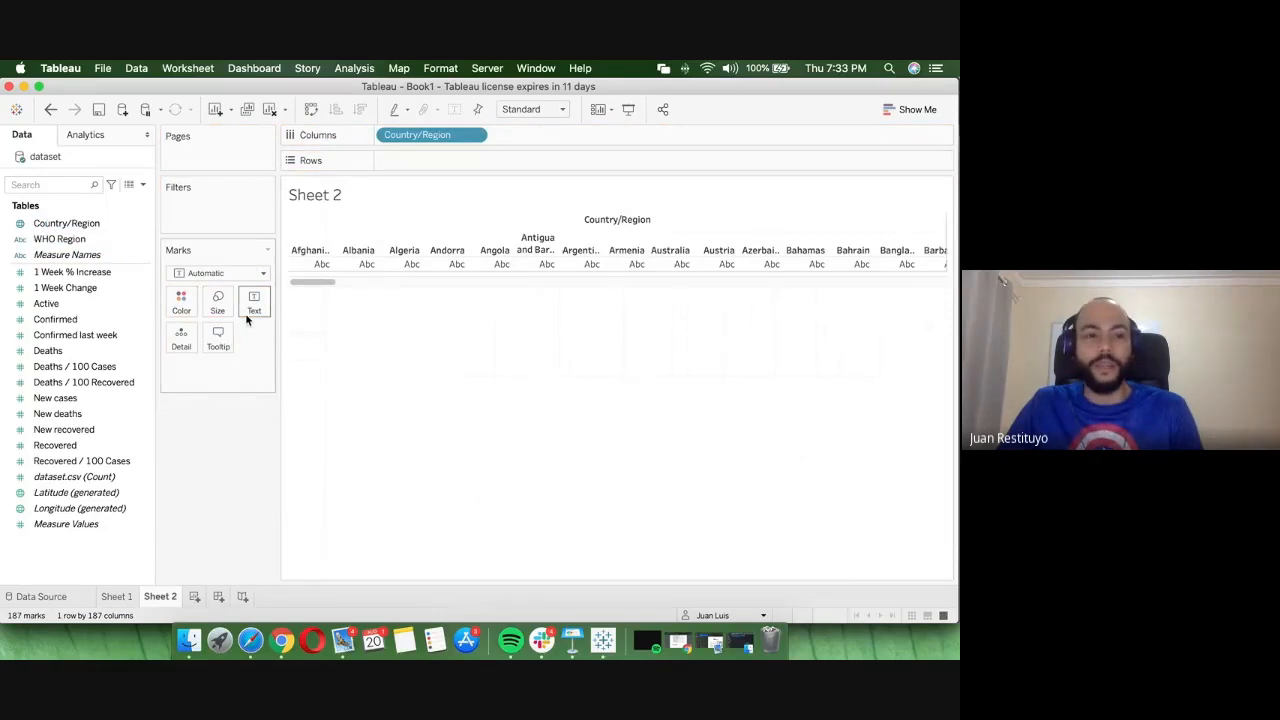
pyautogui.click(93, 305)
pyautogui.moveTo(93, 305); pyautogui.dragTo(545, 160)
pyautogui.moveTo(428, 146)
pyautogui.mouseDown()
pyautogui.moveTo(543, 160)
pyautogui.moveTo(442, 167)
pyautogui.moveTo(415, 150)
pyautogui.moveTo(432, 136)
pyautogui.mouseUp()
# - Convert the Active by Country/Region chart to a filled map
pyautogui.click(911, 110)
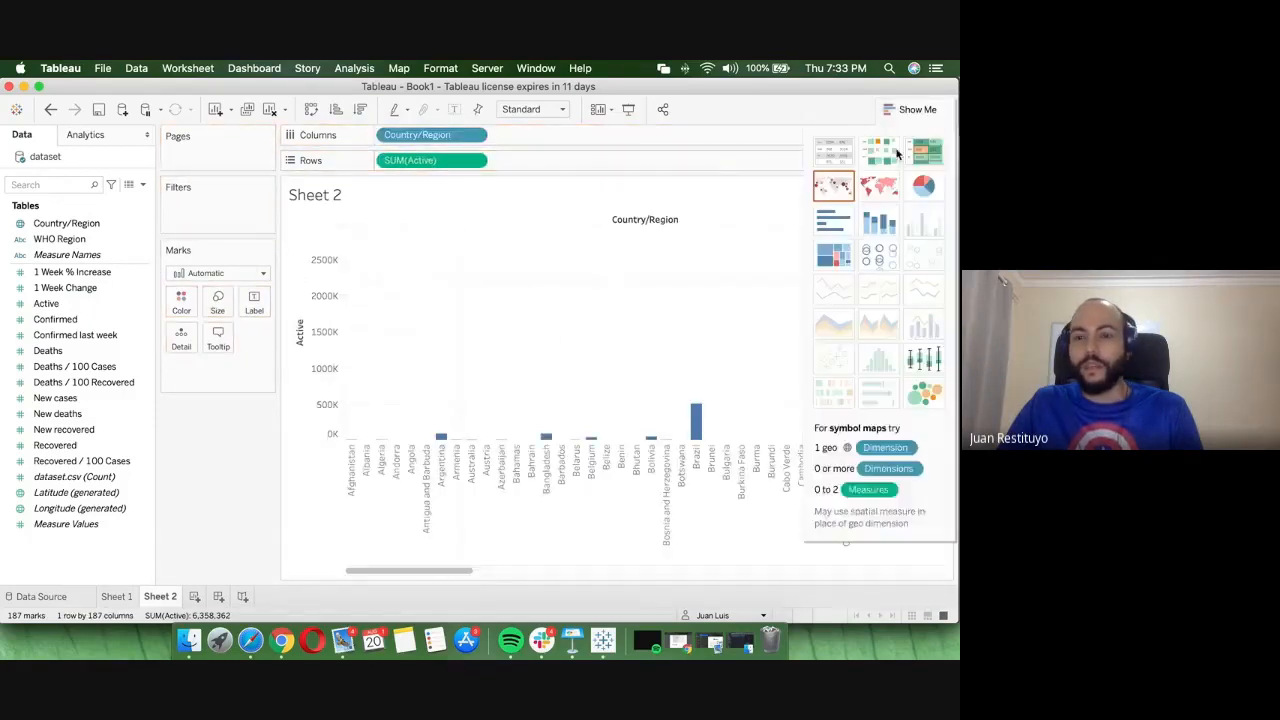
pyautogui.click(880, 190)
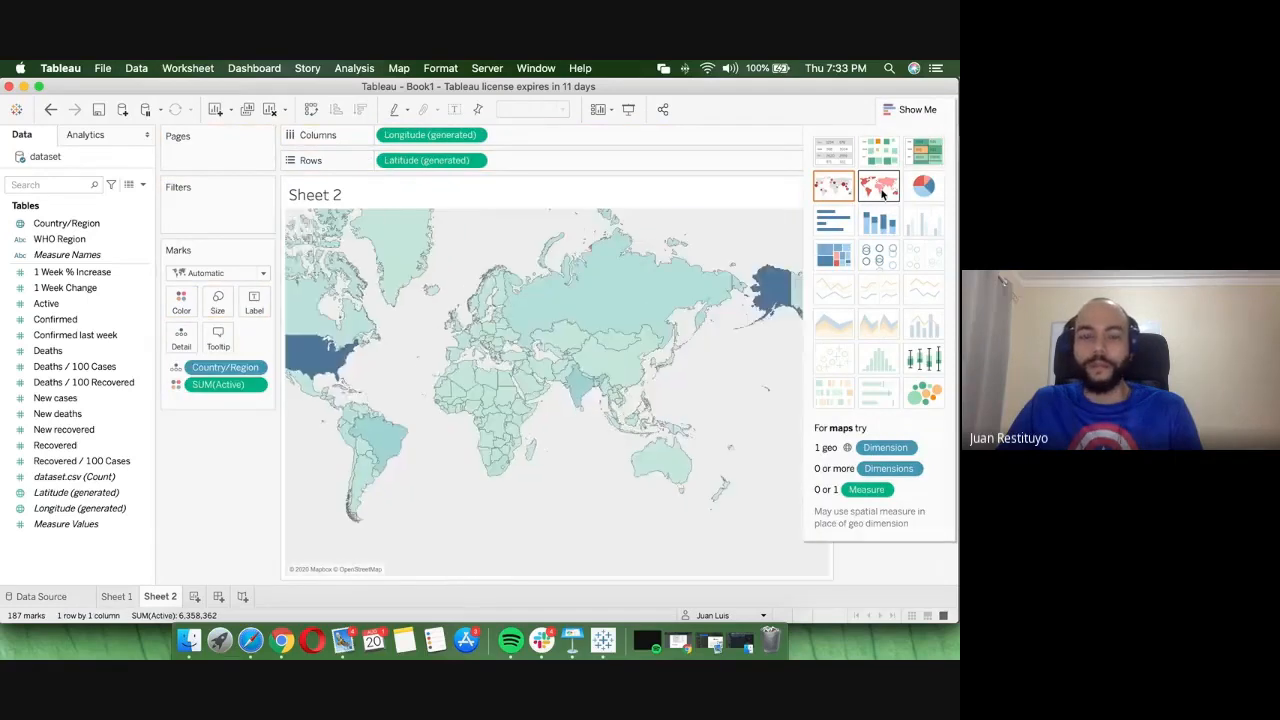
pyautogui.click(911, 110)
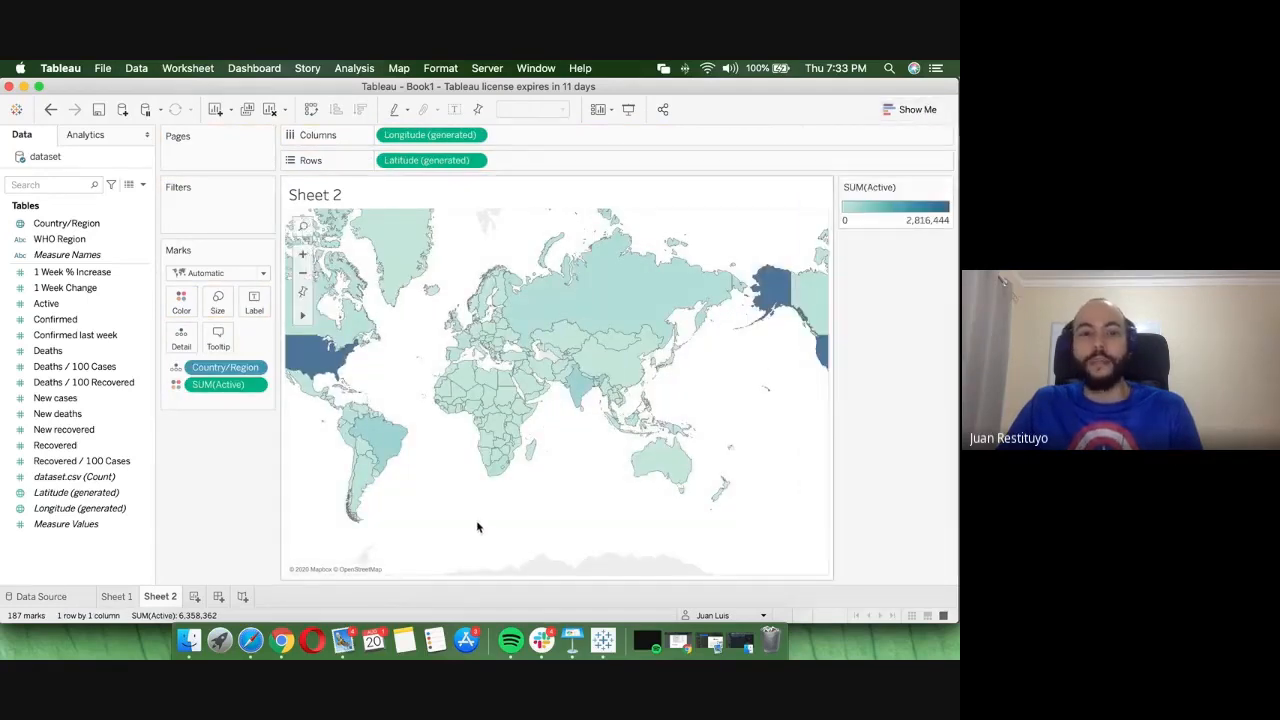
# - Try labeling the countries on the map with the sum of Active, and remove those labels
pyautogui.click(302, 272)
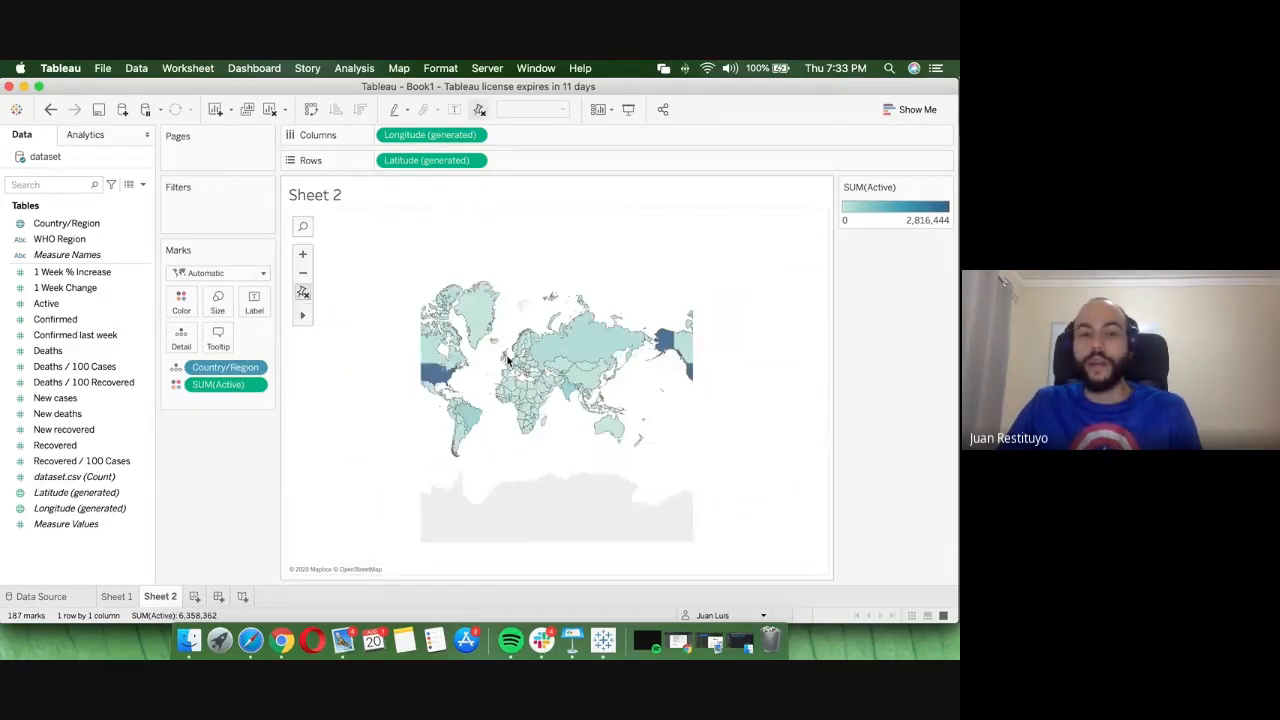
pyautogui.click(310, 291)
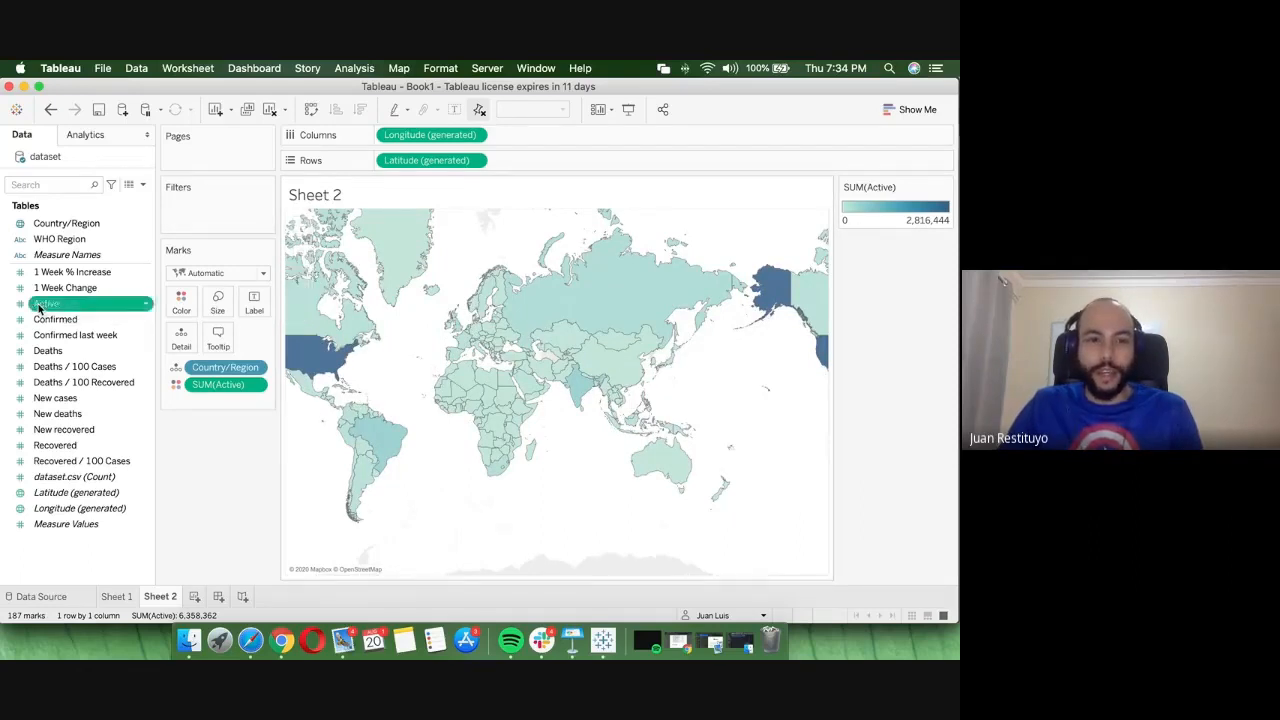
pyautogui.moveTo(48, 303); pyautogui.dragTo(255, 310)
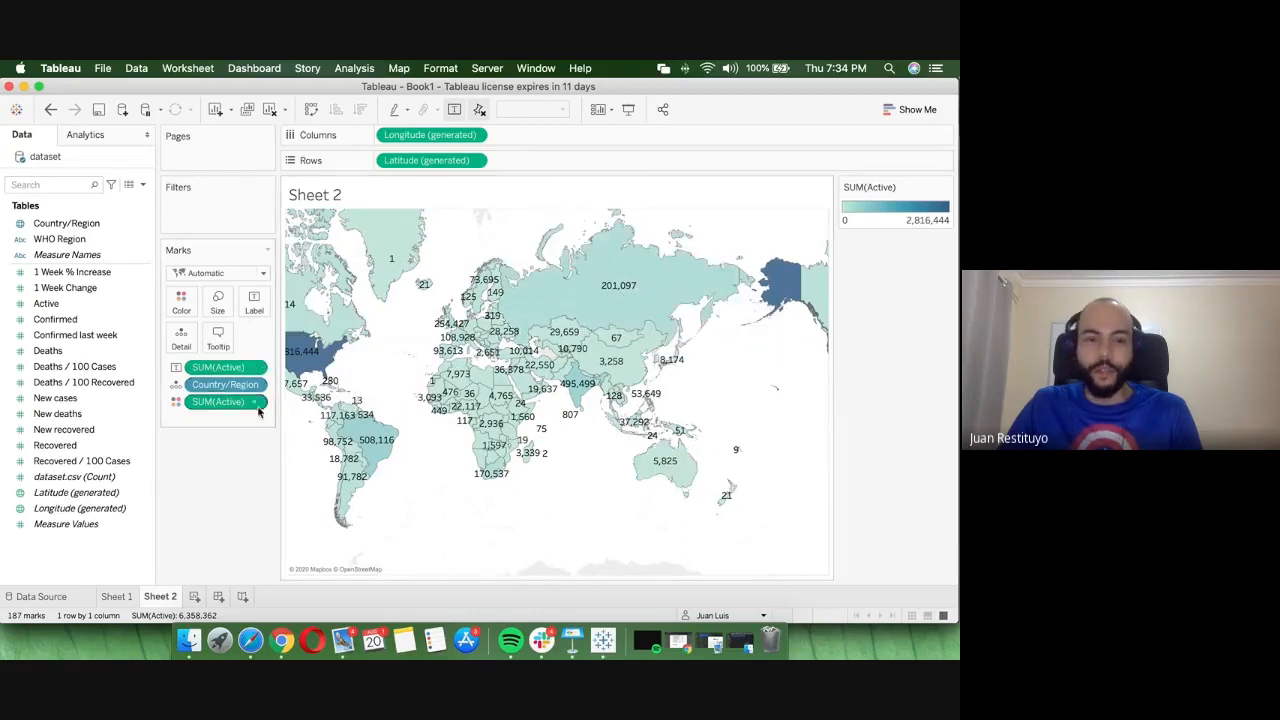
pyautogui.click(258, 368)
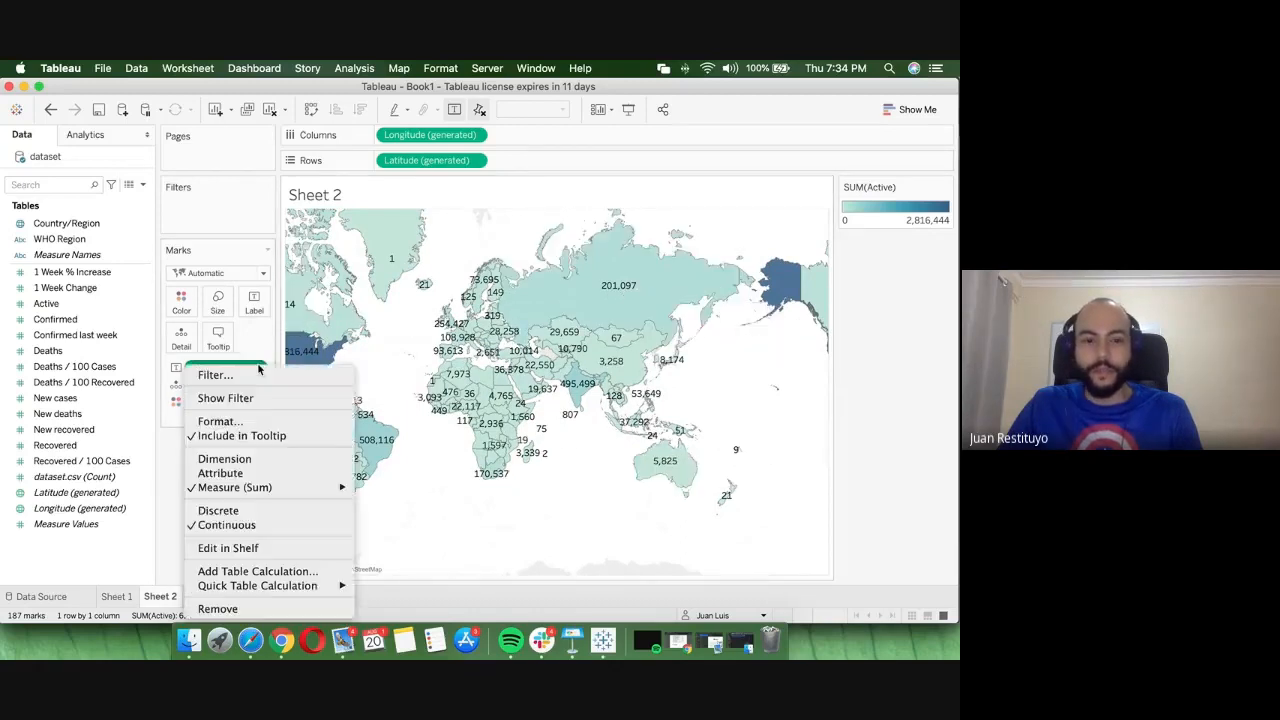
pyautogui.click(216, 608)
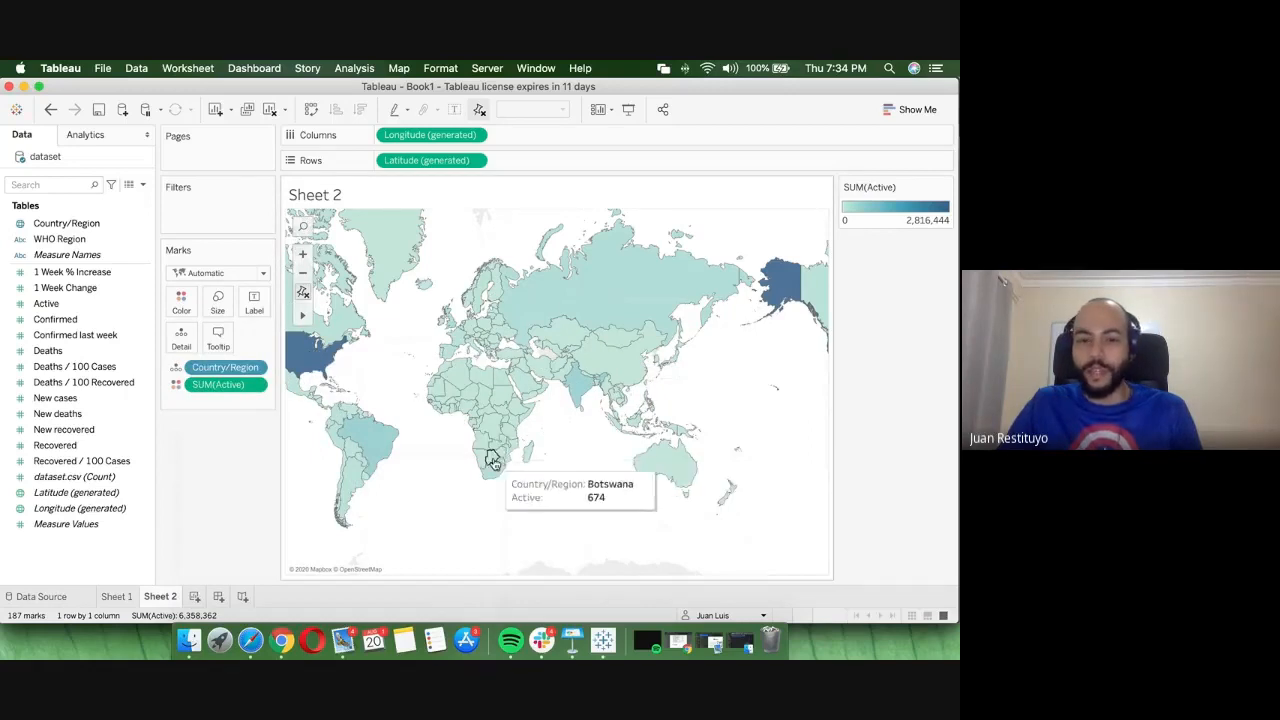
# - Select Brazil on the map, open its underlying data and examine the summary values
pyautogui.scroll(-1, 451, 407)
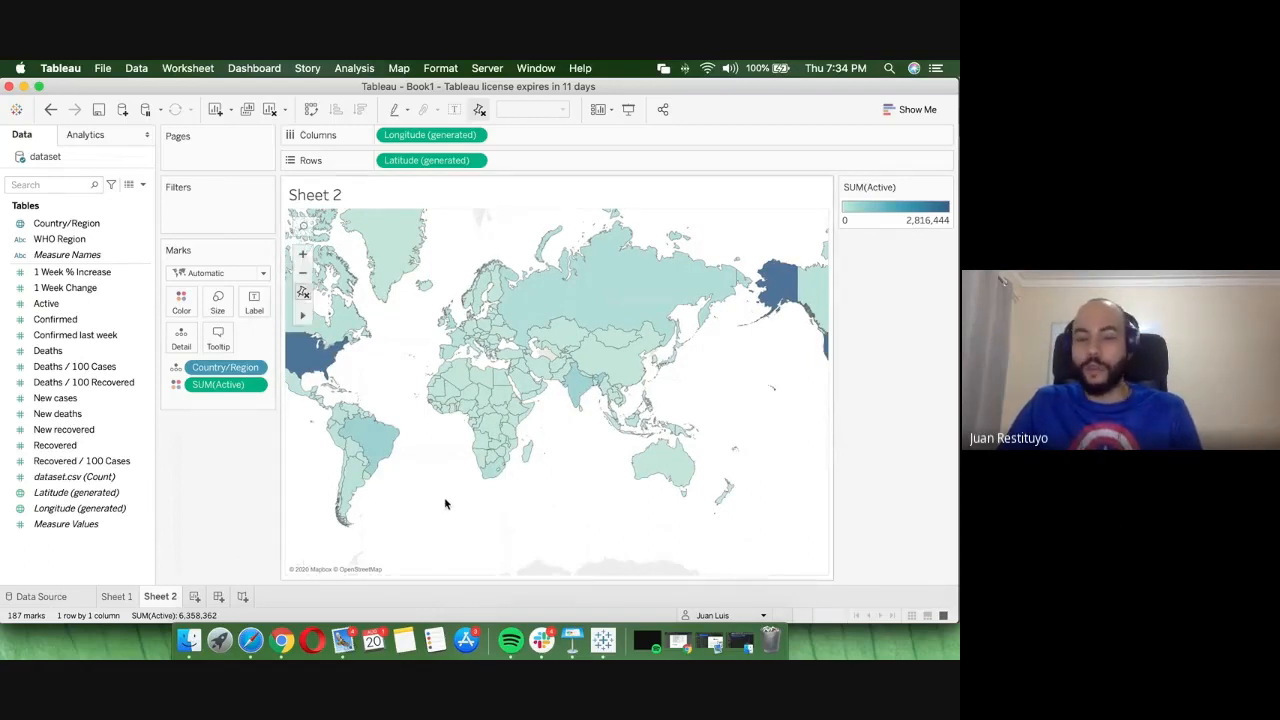
pyautogui.moveTo(361, 437)
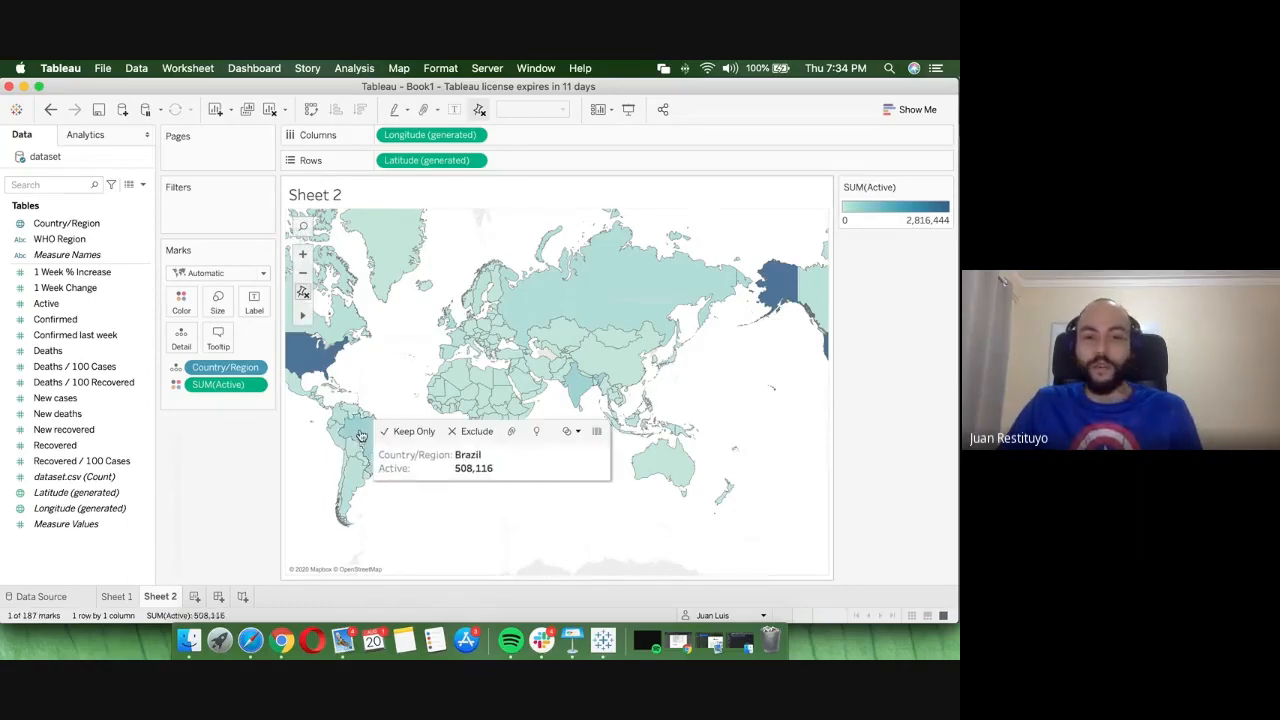
pyautogui.click(361, 437)
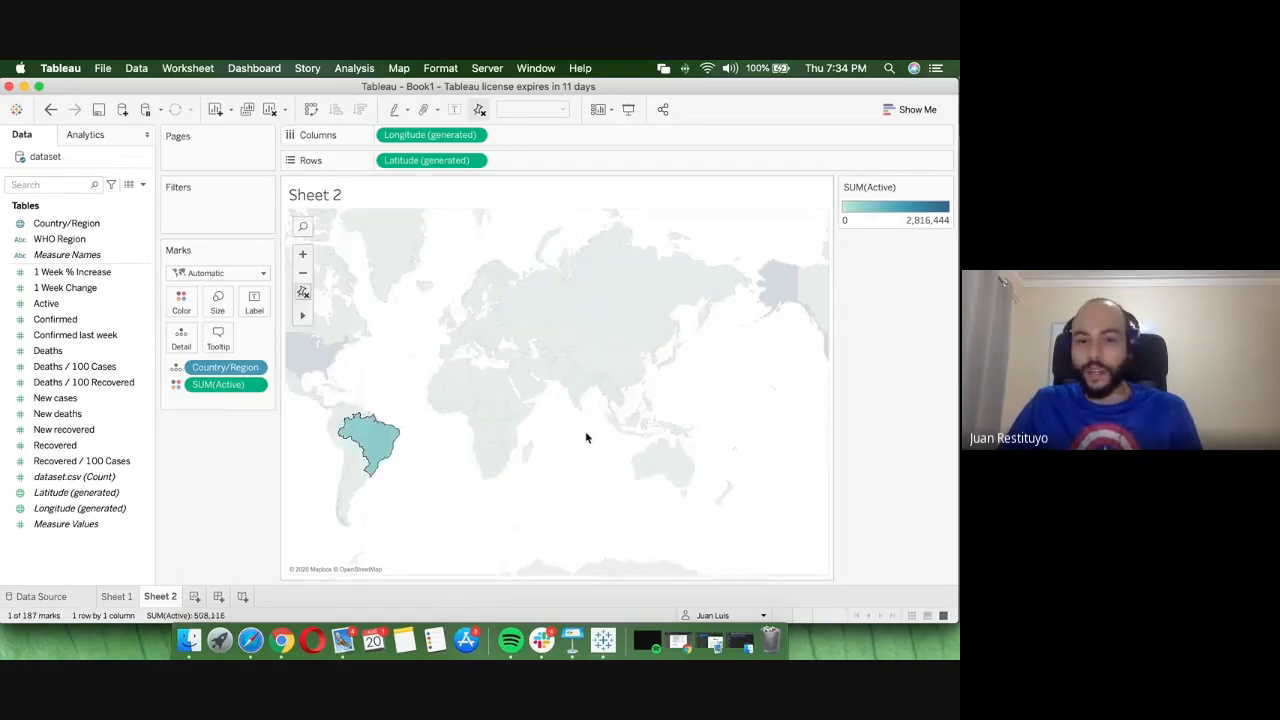
pyautogui.click(378, 442)
pyautogui.click(378, 442)
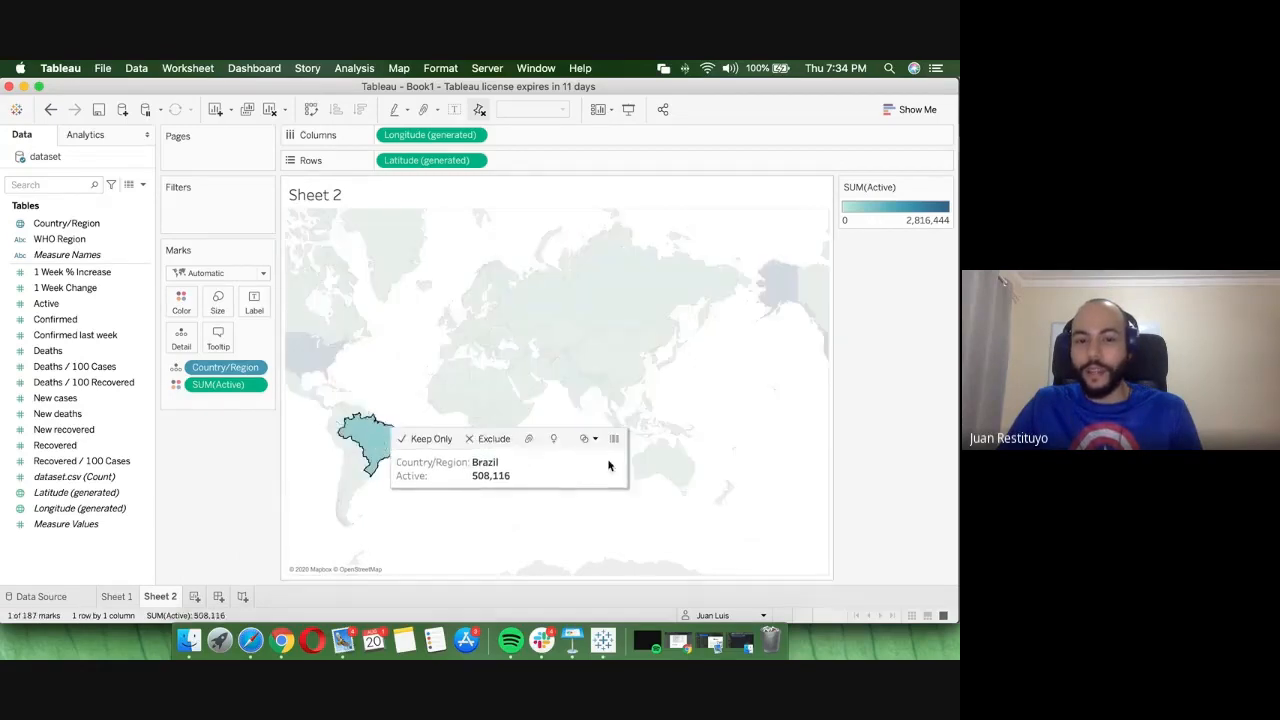
pyautogui.click(614, 440)
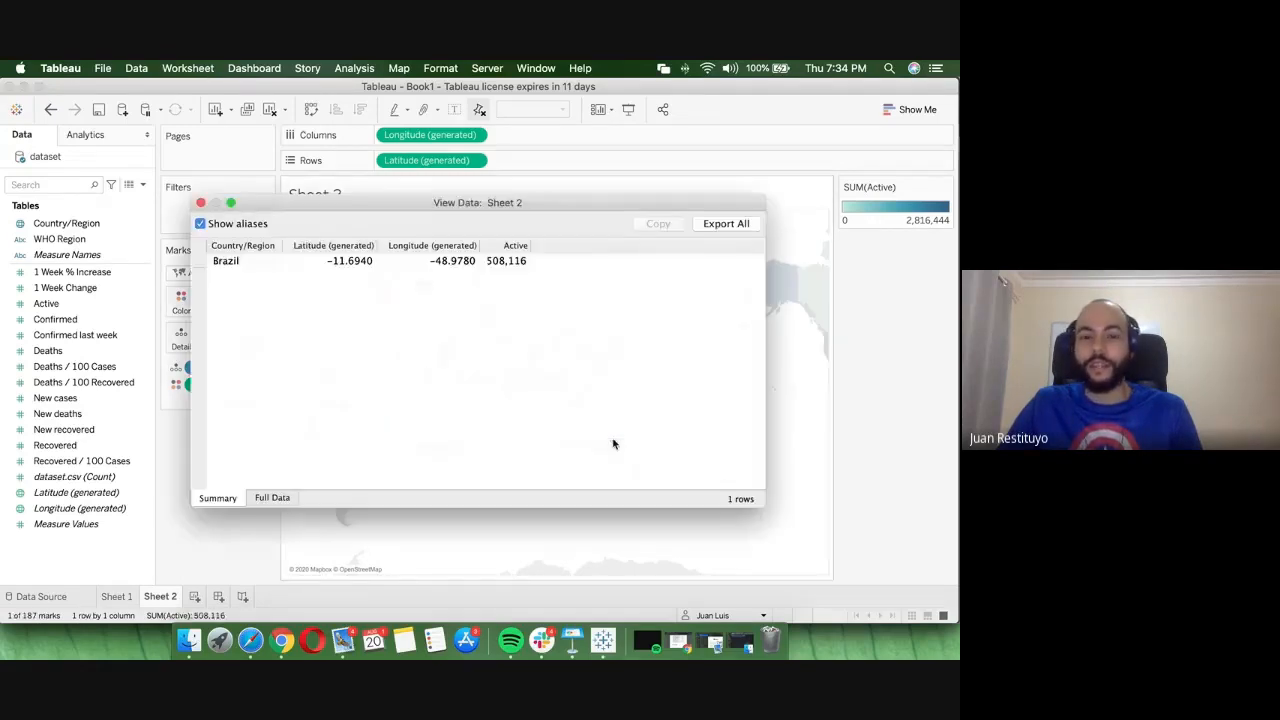
pyautogui.click(372, 264)
pyautogui.click(441, 262)
pyautogui.click(255, 262)
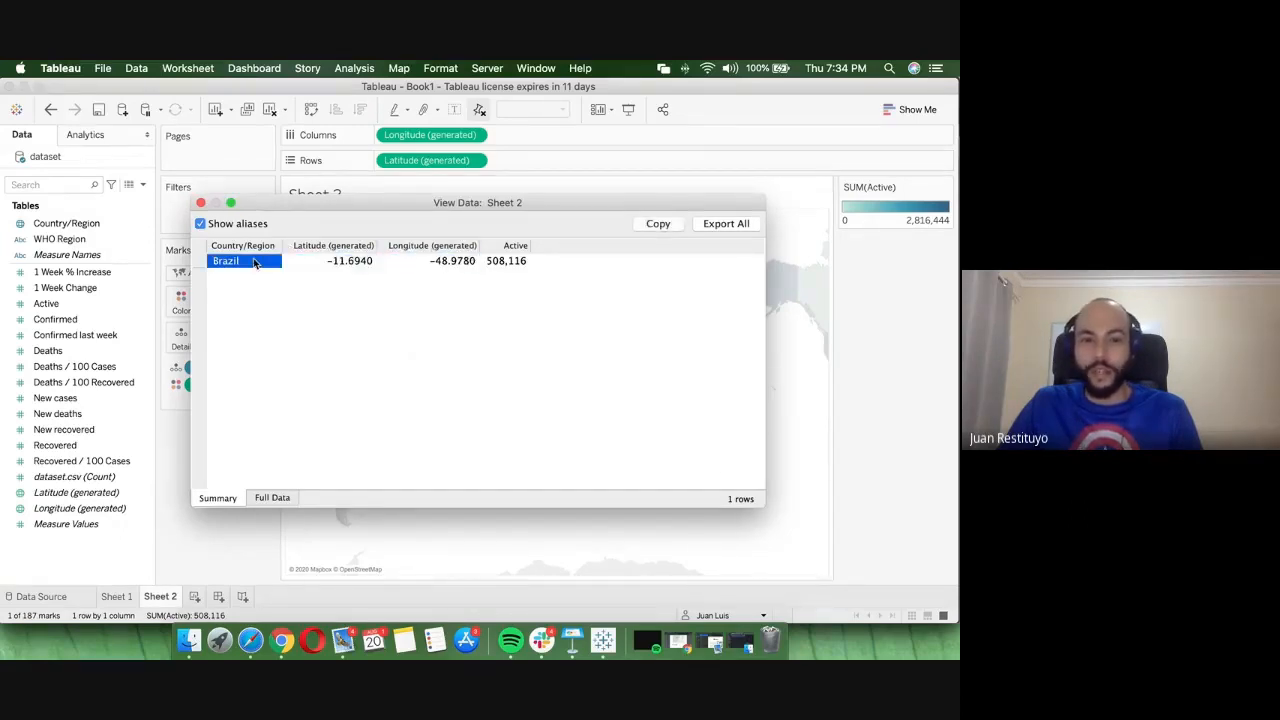
pyautogui.click(514, 264)
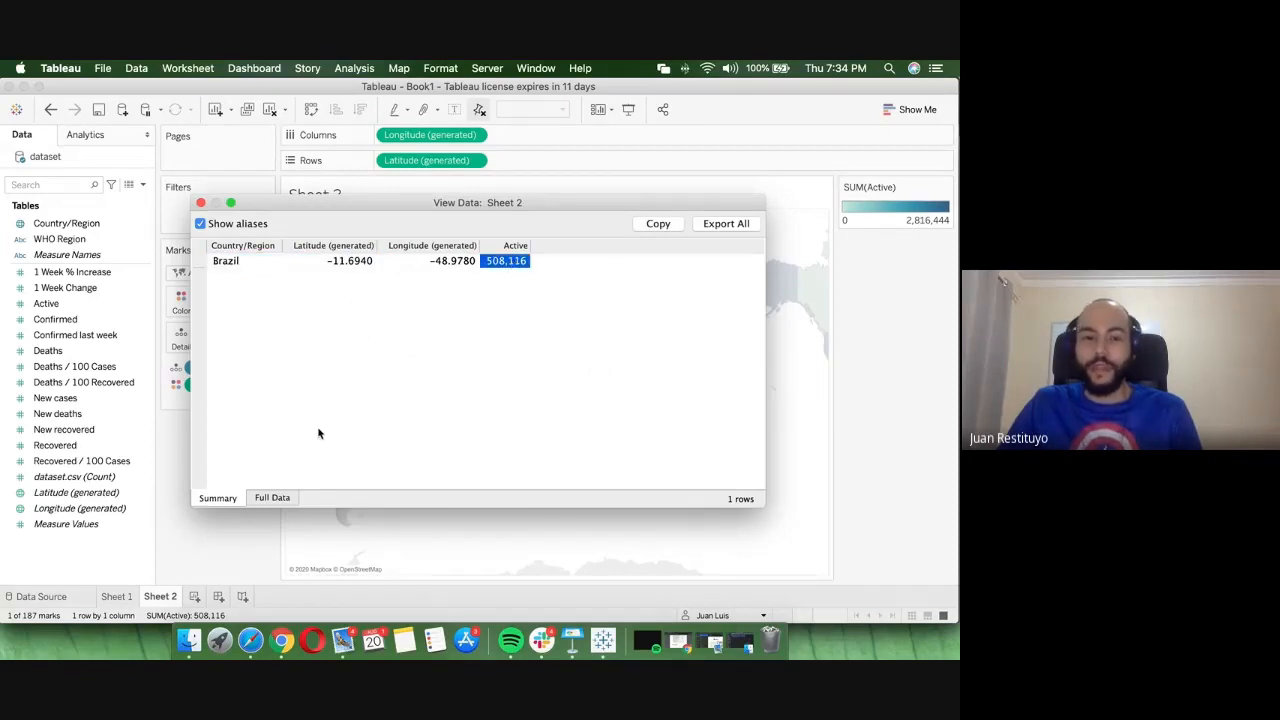
# - Examine all fields in Brazil's full data record, close the data window and clear the map selection
pyautogui.click(268, 498)
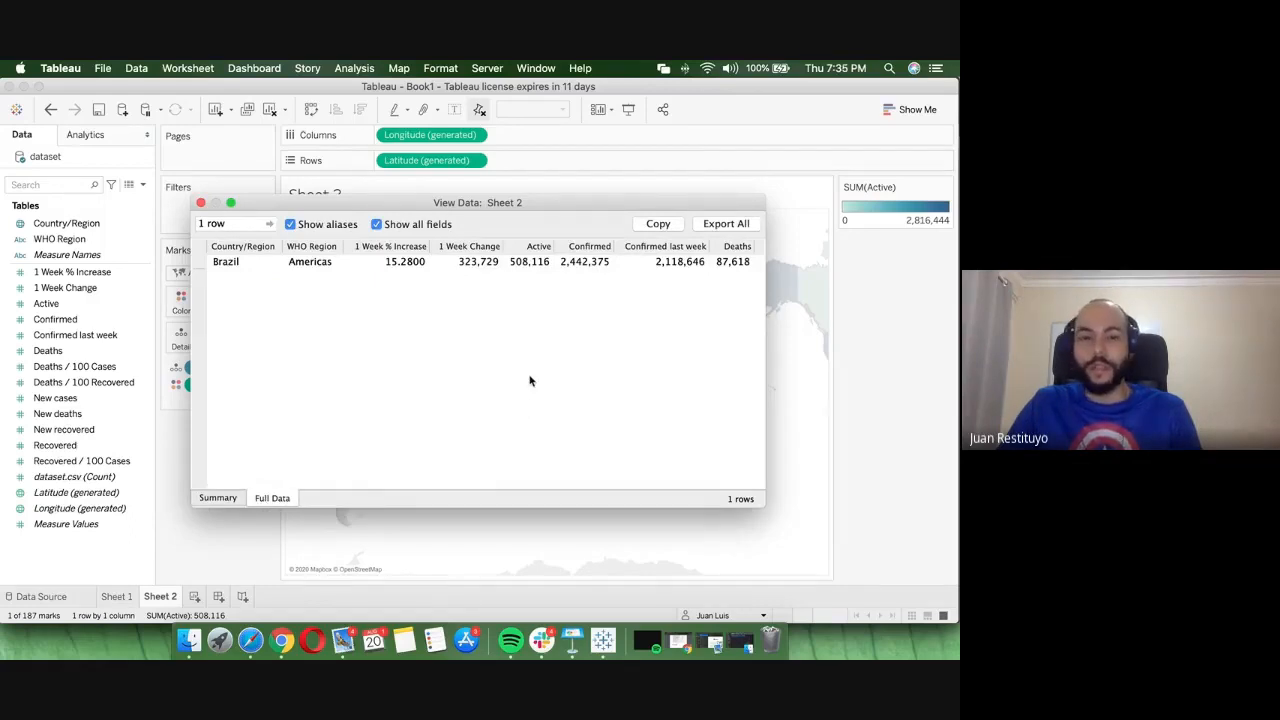
pyautogui.hscroll(10, 557, 309)
pyautogui.hscroll(-10, 508, 302)
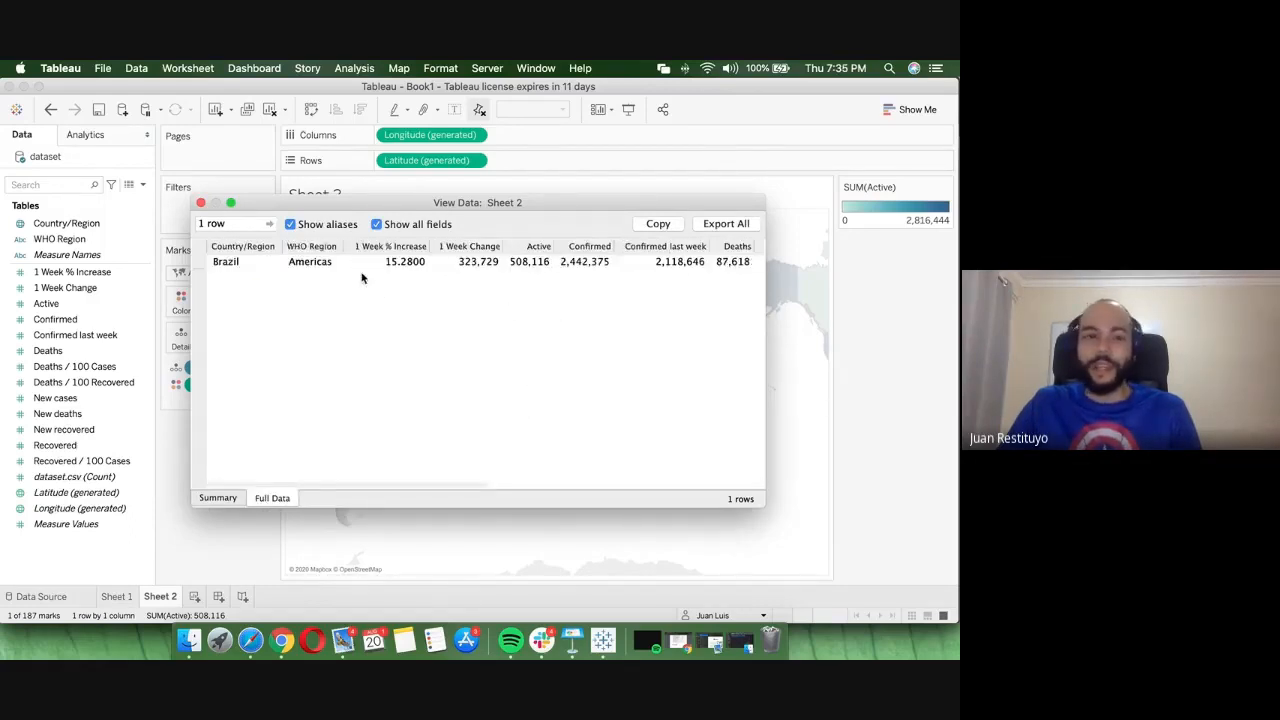
pyautogui.hscroll(6, 362, 278)
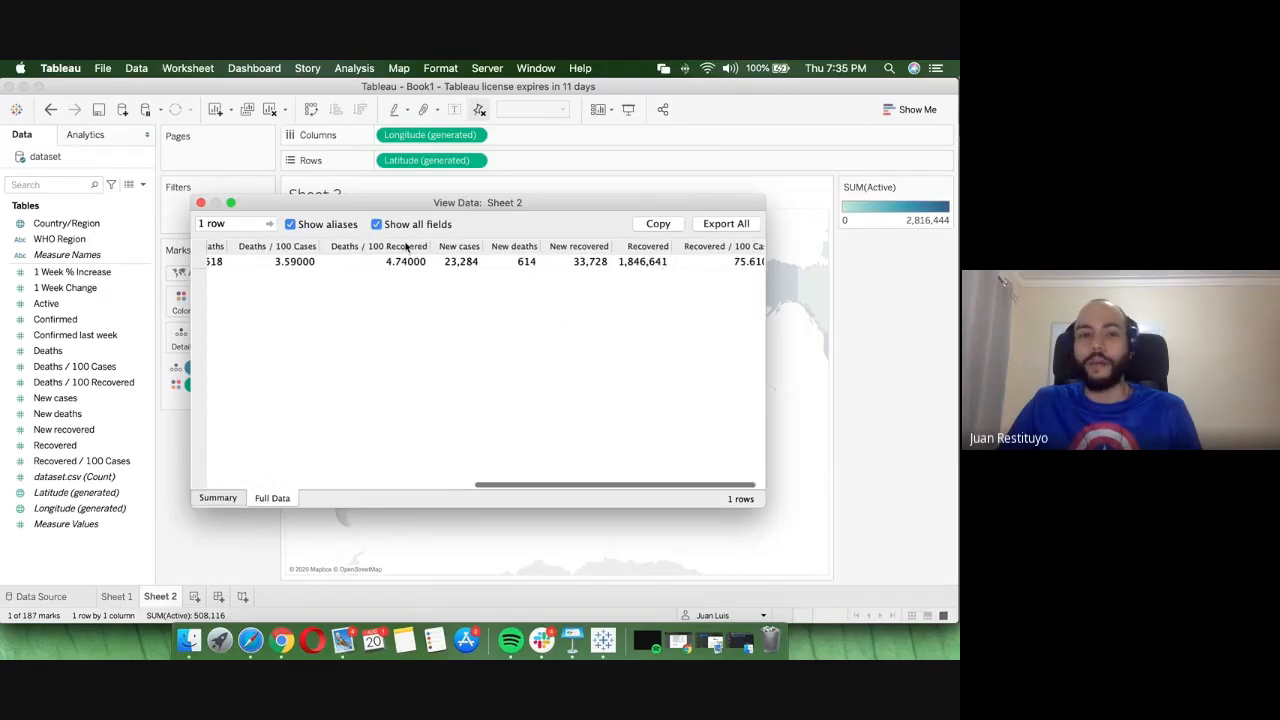
pyautogui.hscroll(-6, 426, 289)
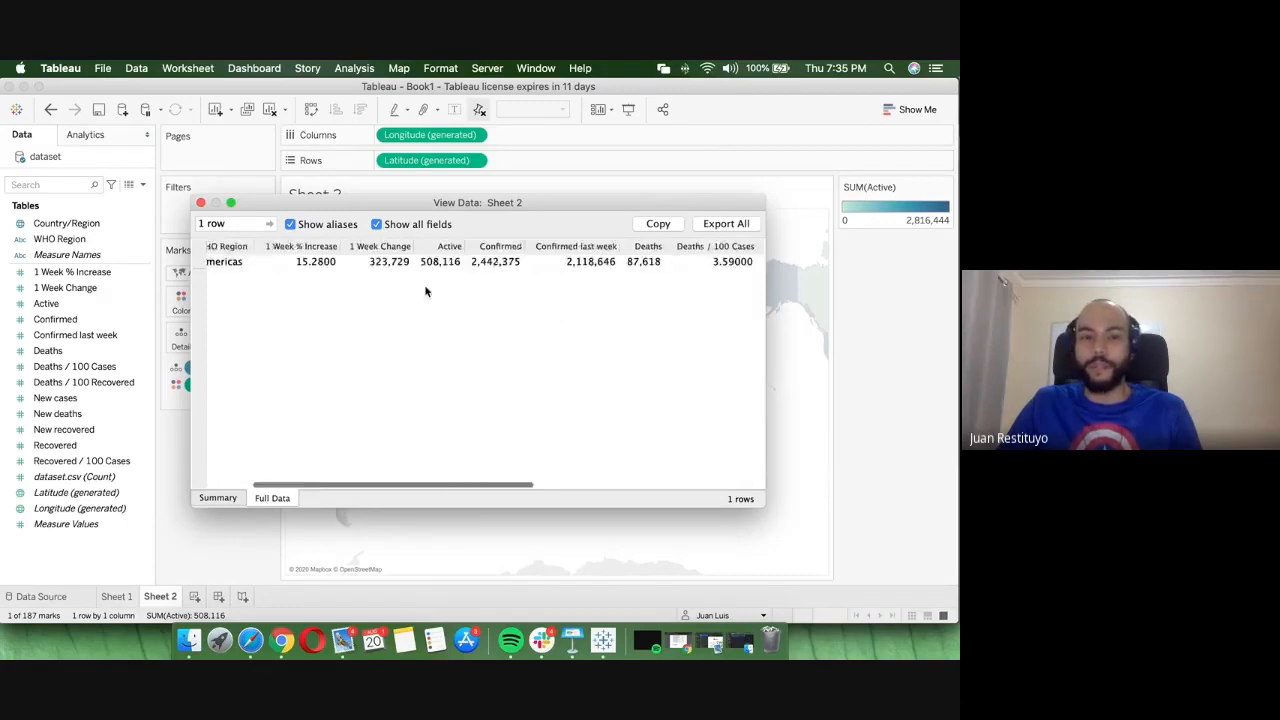
pyautogui.click(201, 206)
pyautogui.click(534, 487)
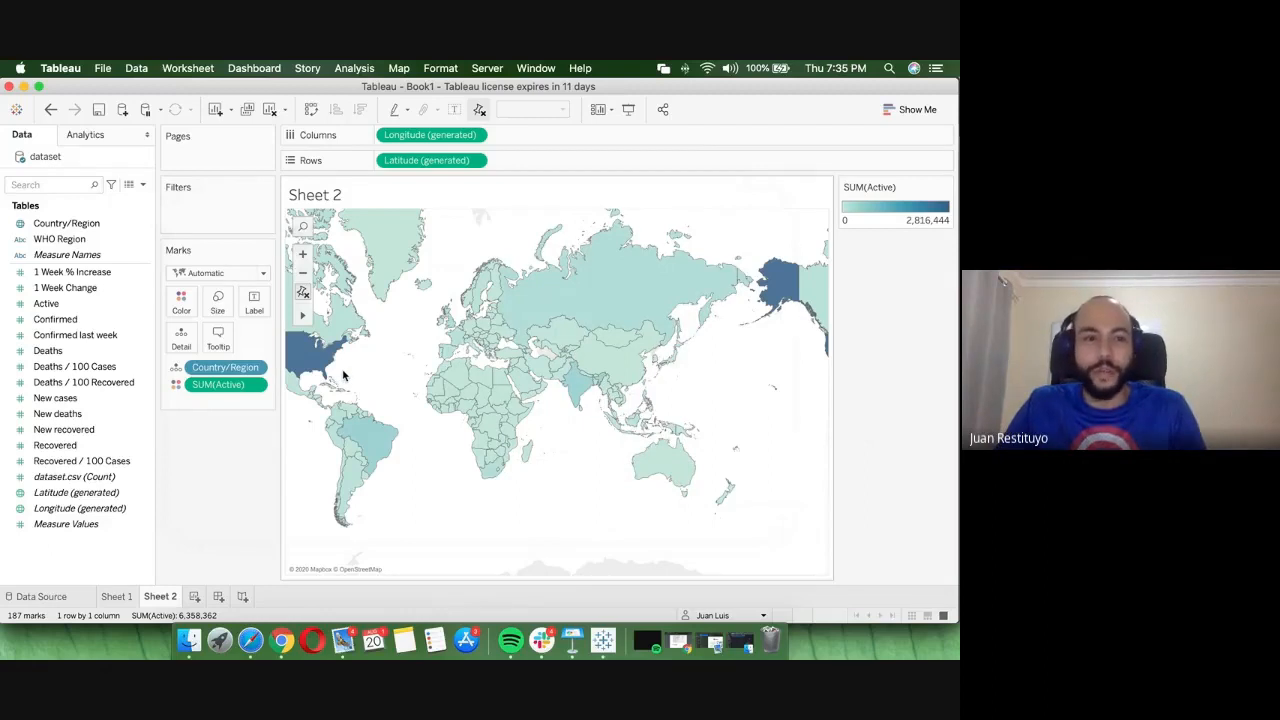
# - Assign the Active measure to the color of the map's countries
pyautogui.click(77, 308)
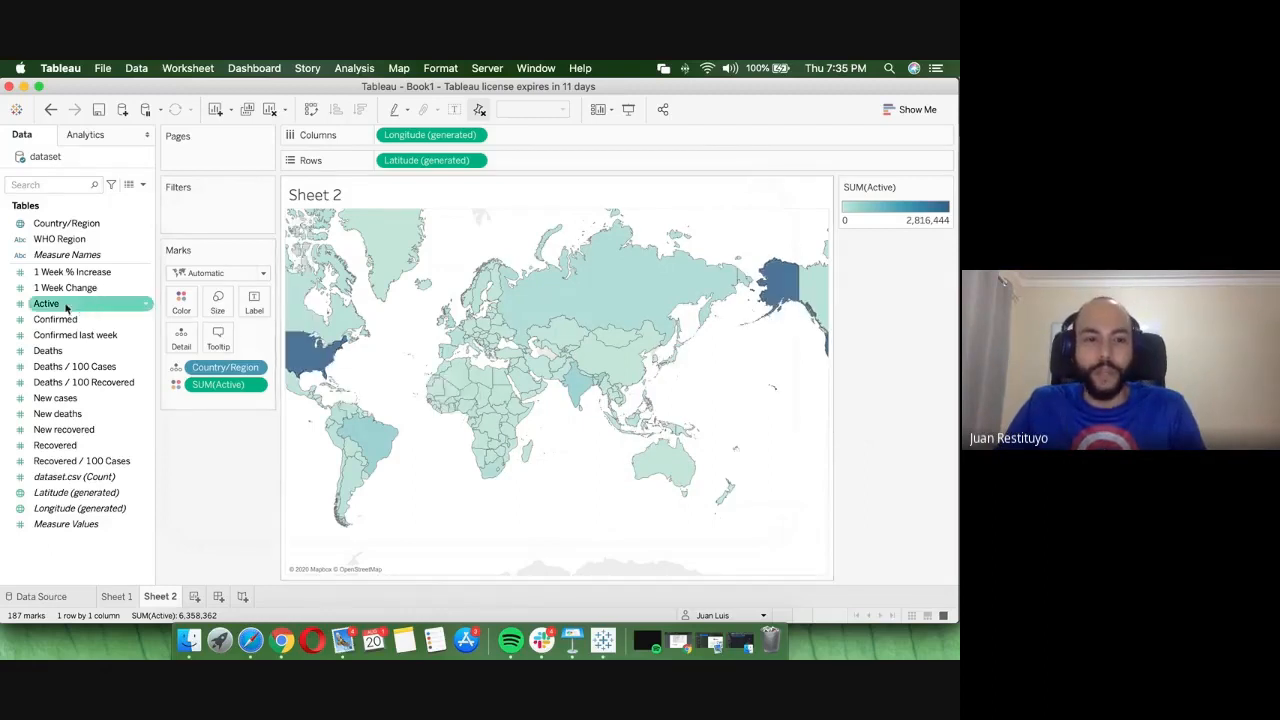
pyautogui.moveTo(66, 308); pyautogui.dragTo(178, 302)
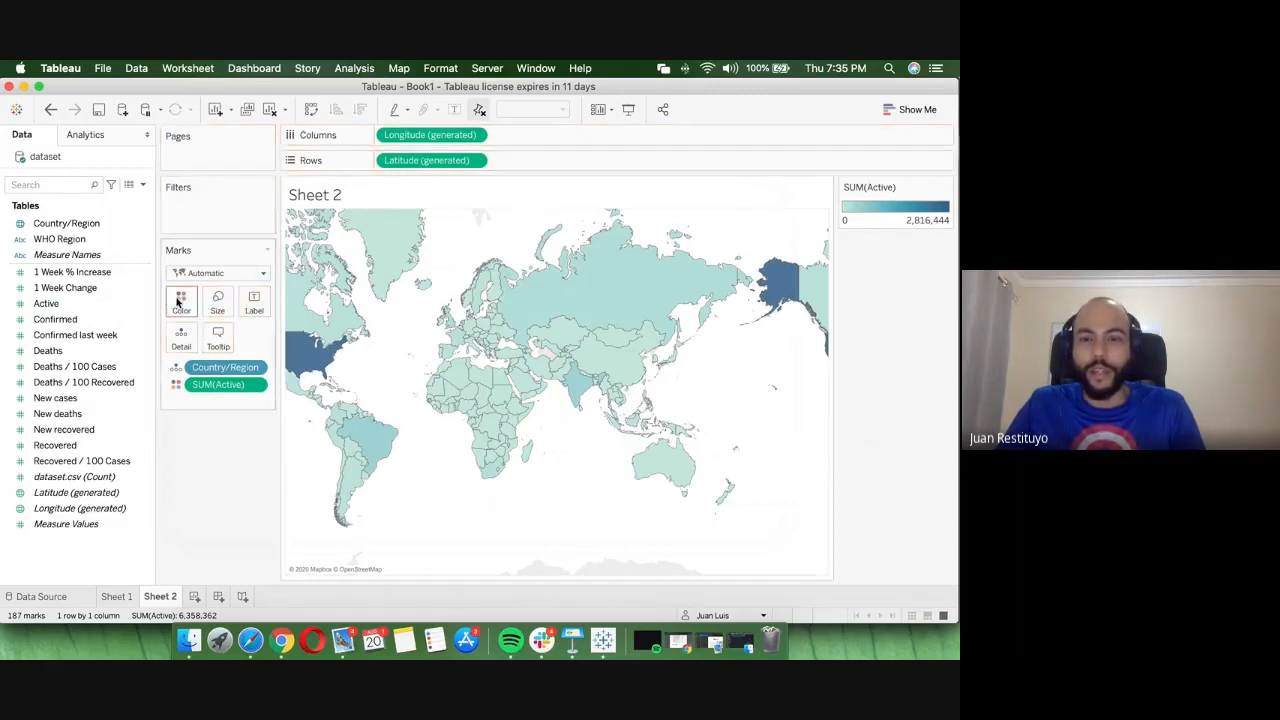
# - Color the map marks by Country/Region and preview the Green-Orange-Teal palette, closing the color settings without applying it
pyautogui.moveTo(57, 223); pyautogui.dragTo(190, 302)
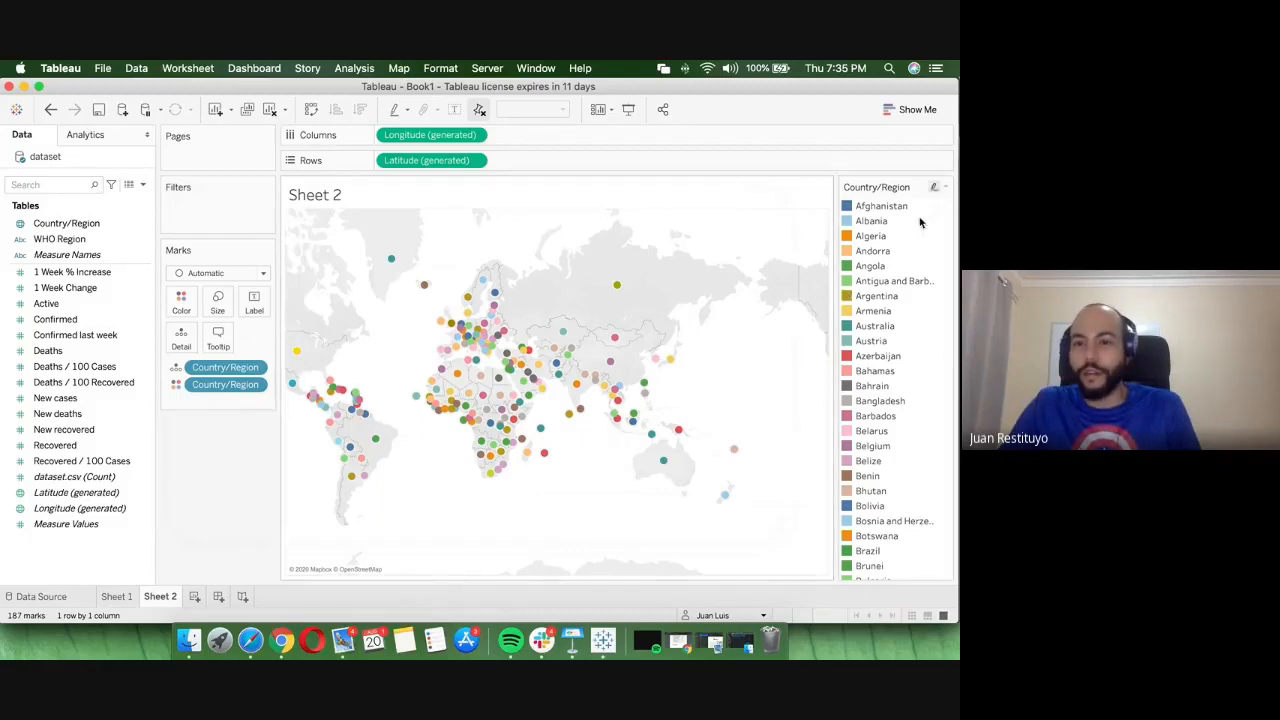
pyautogui.click(944, 187)
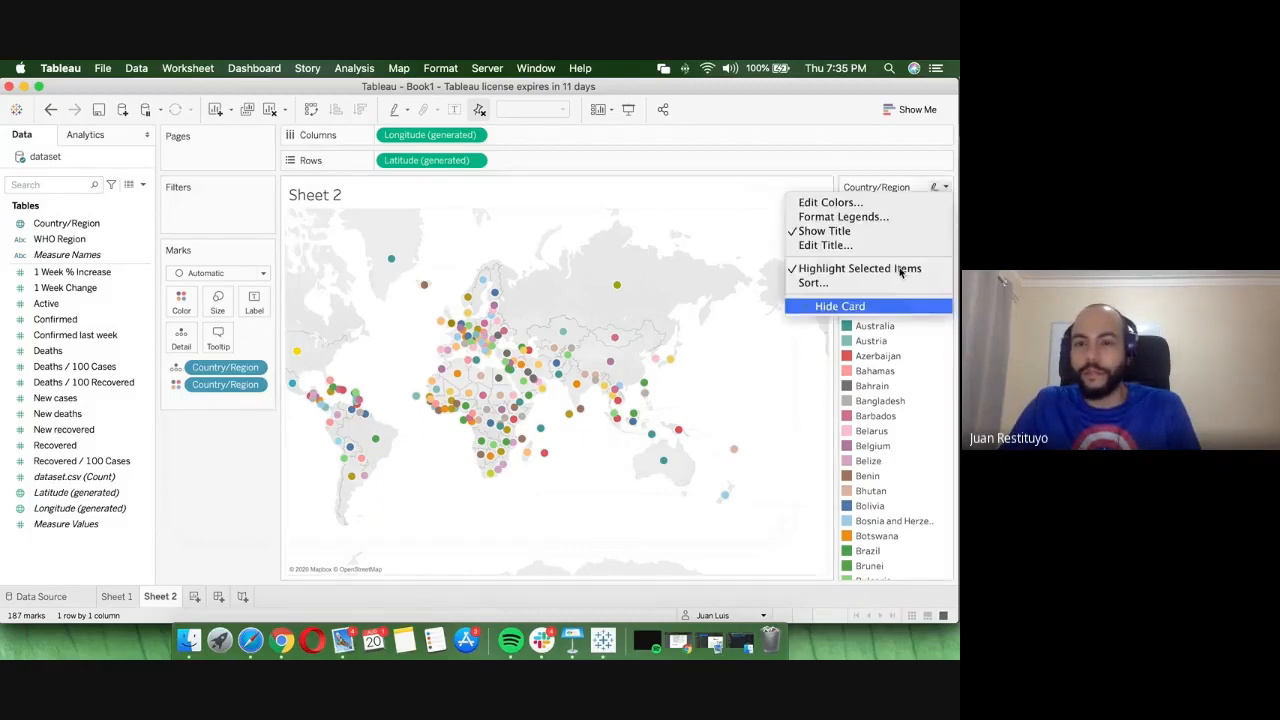
pyautogui.click(879, 164)
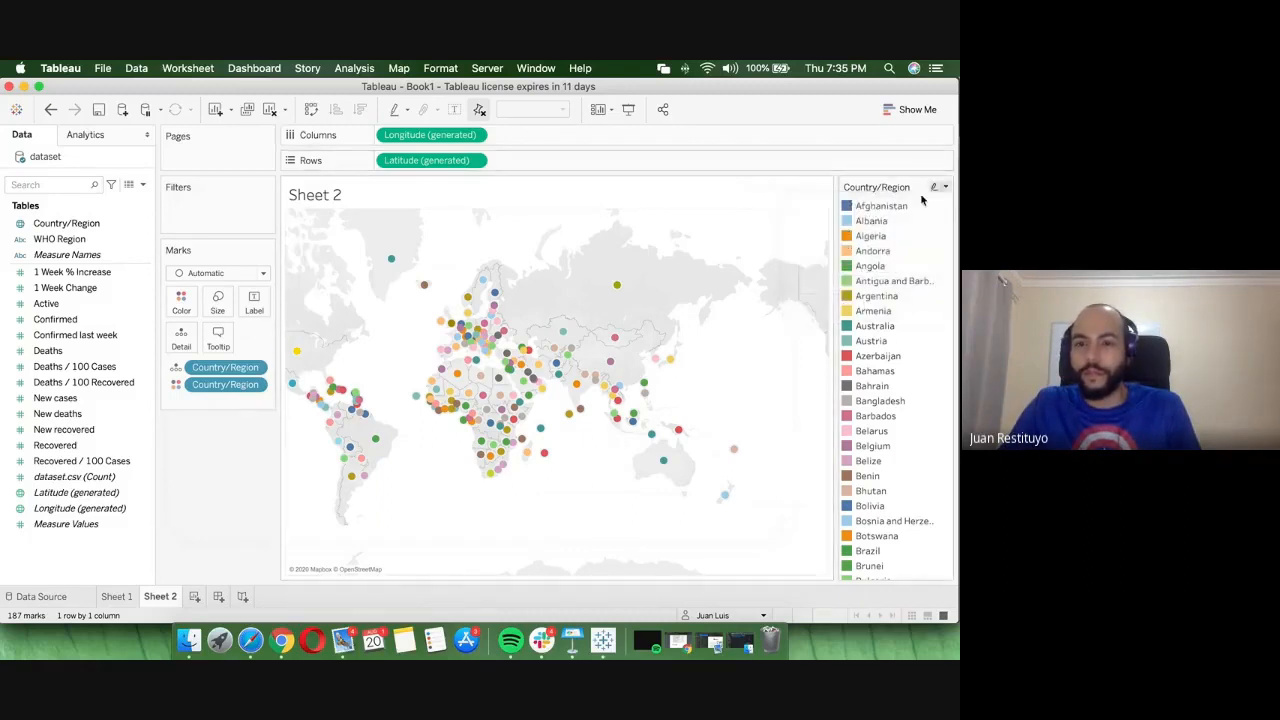
pyautogui.click(944, 187)
pyautogui.click(836, 203)
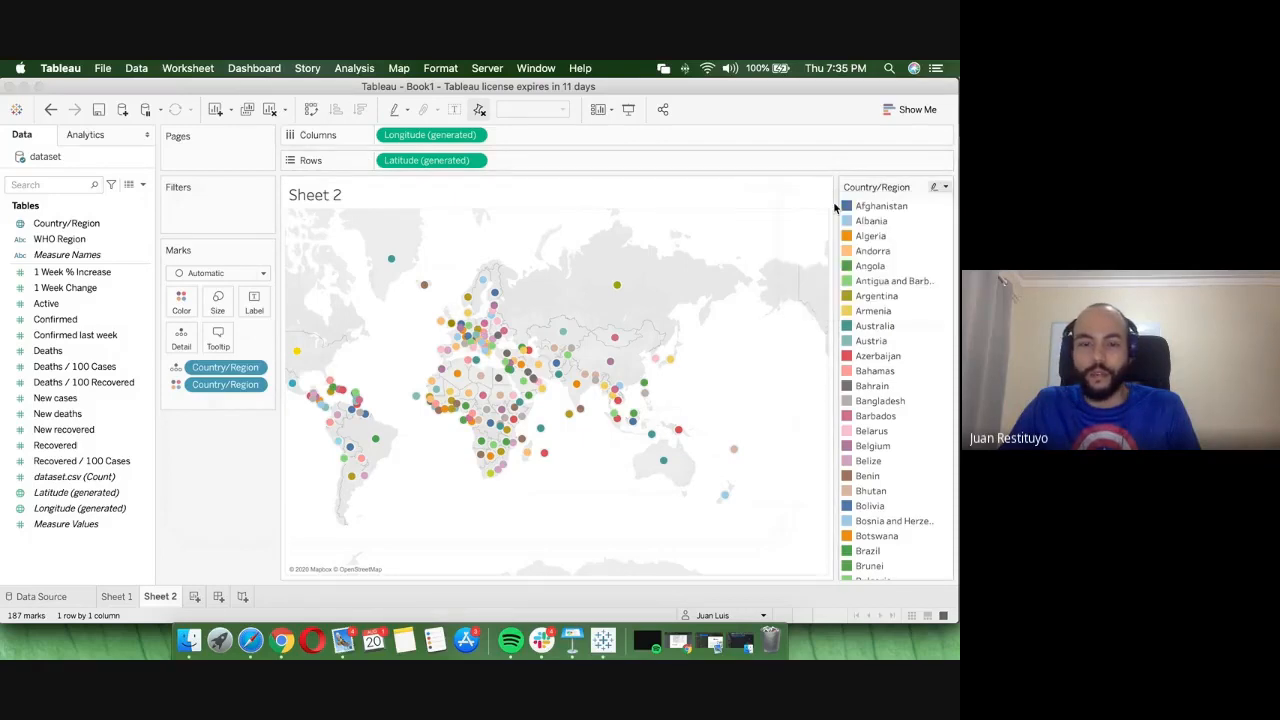
pyautogui.click(600, 240)
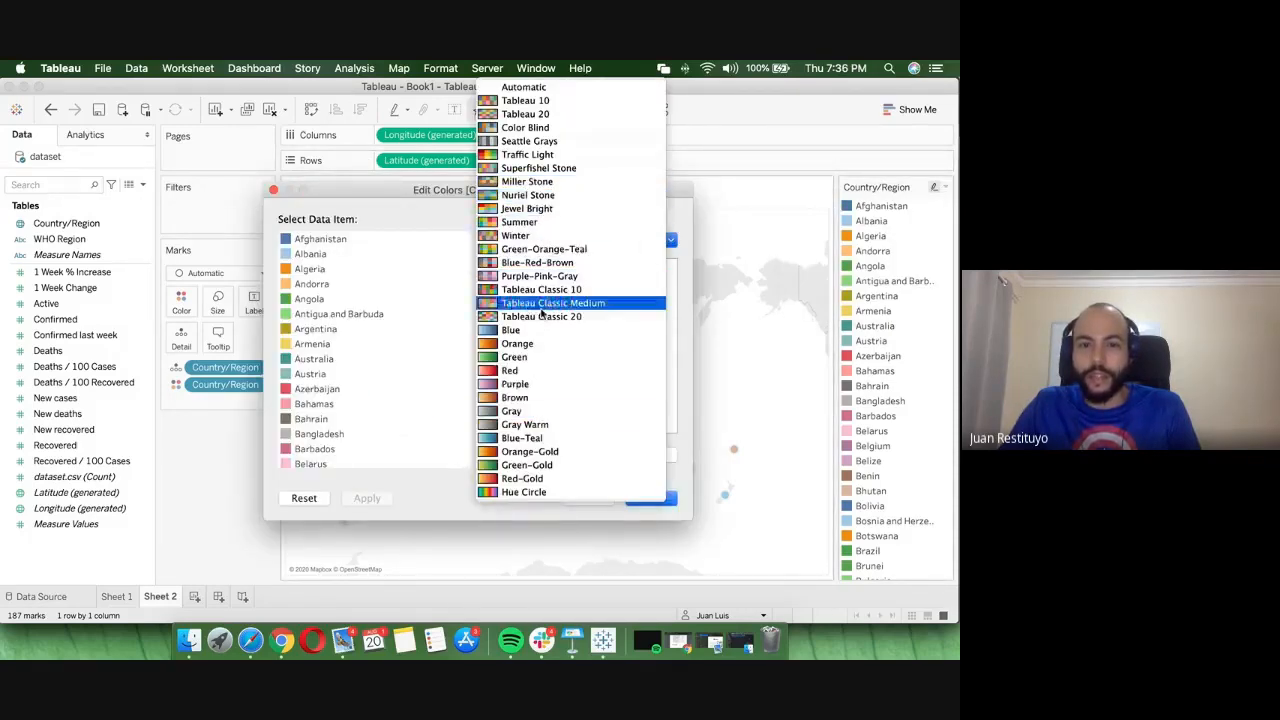
pyautogui.click(560, 249)
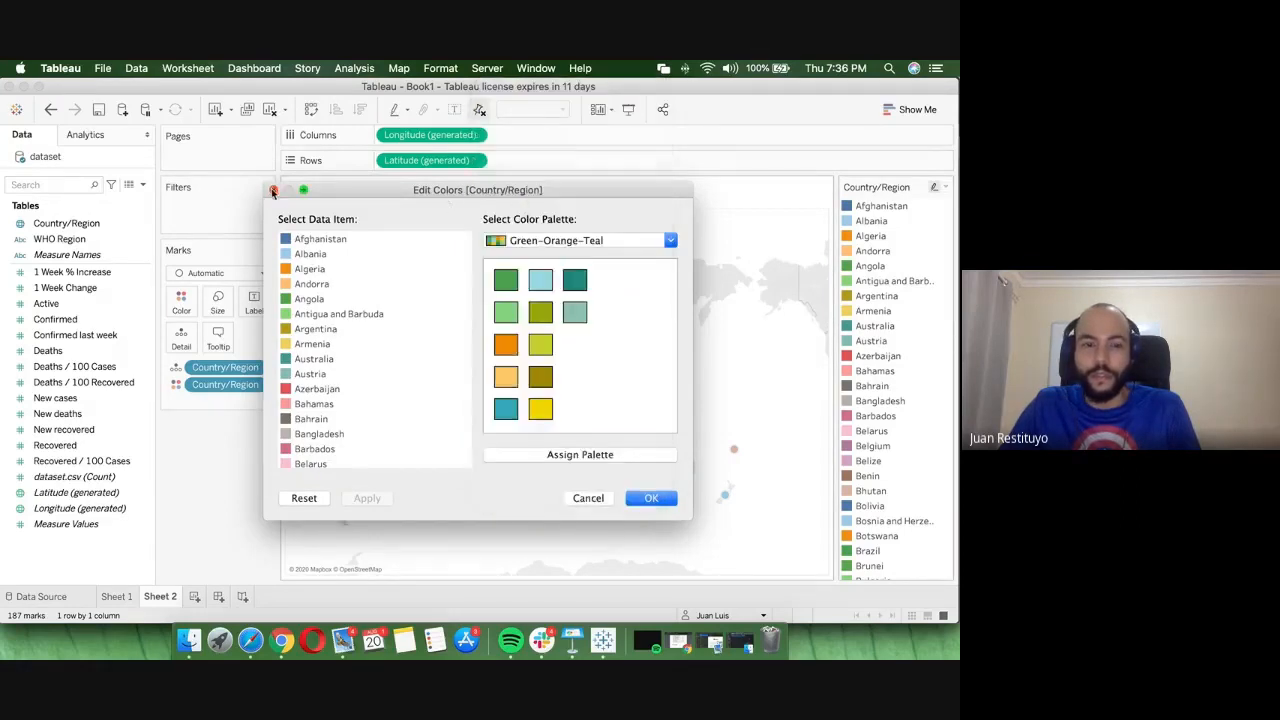
pyautogui.click(273, 191)
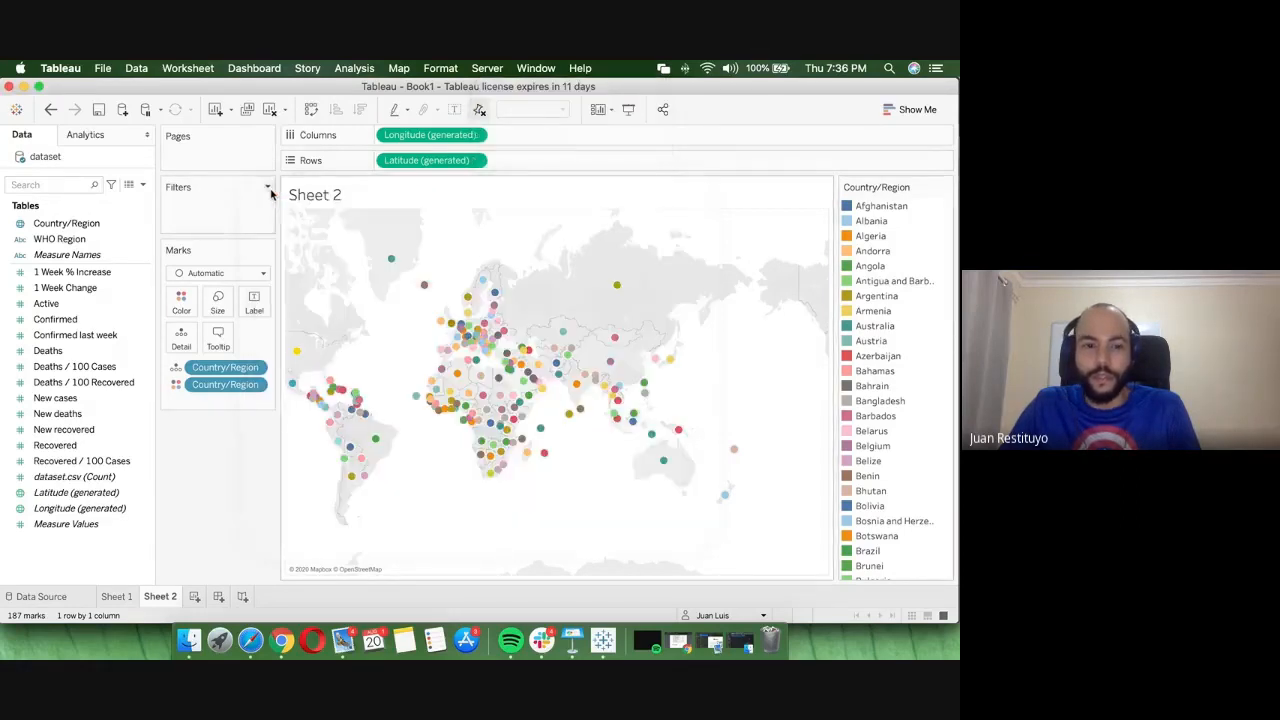
# - Remove Country/Region from the map's color and detail, and start a filter on that same field
pyautogui.click(256, 388)
pyautogui.click(205, 610)
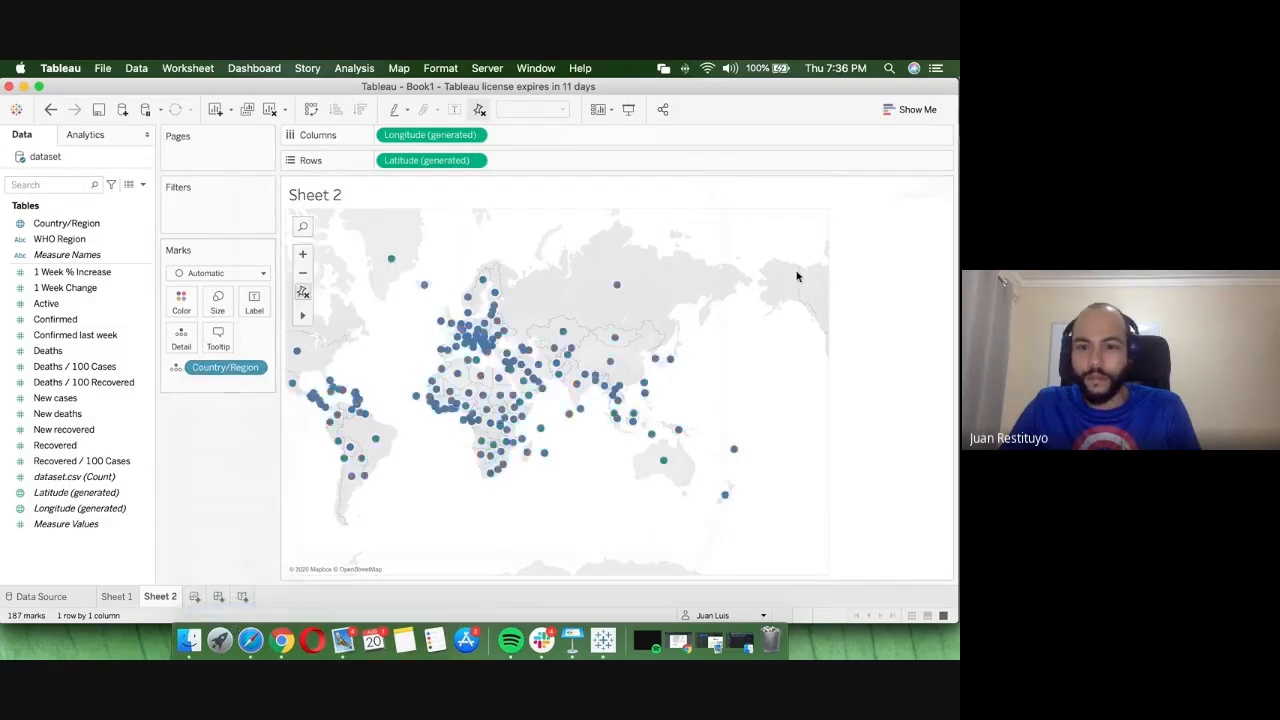
pyautogui.click(257, 369)
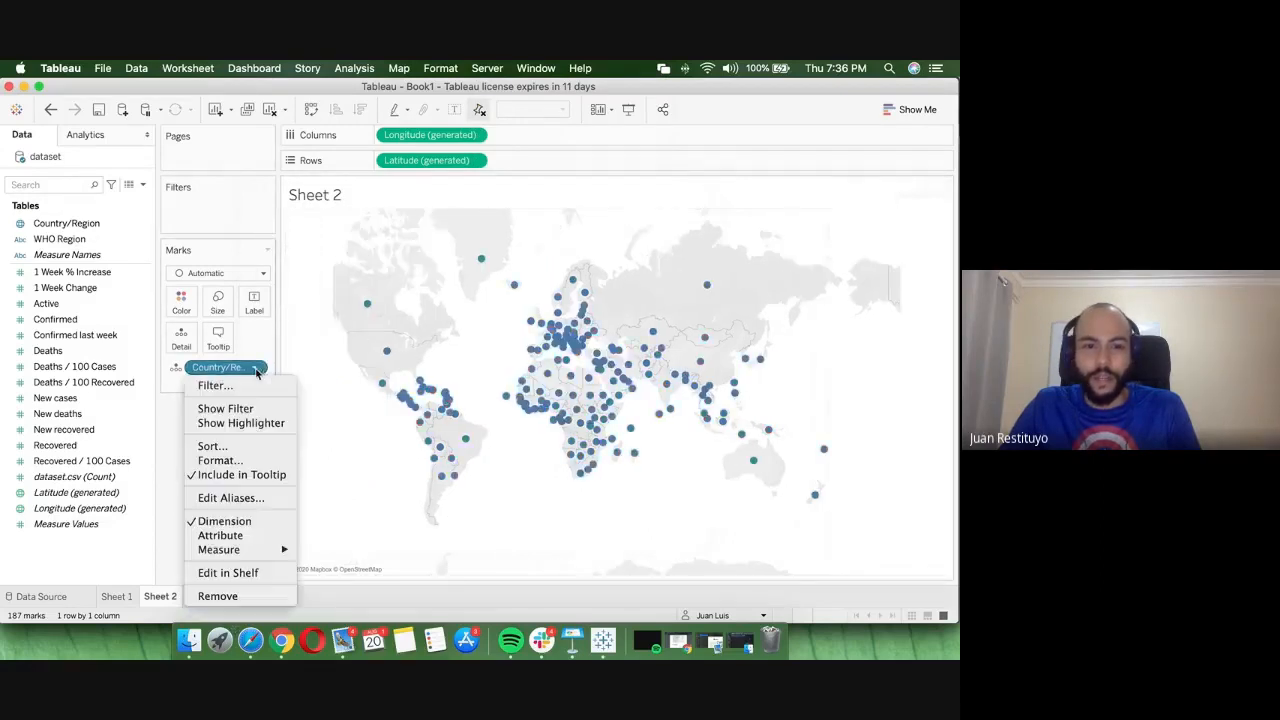
pyautogui.click(218, 596)
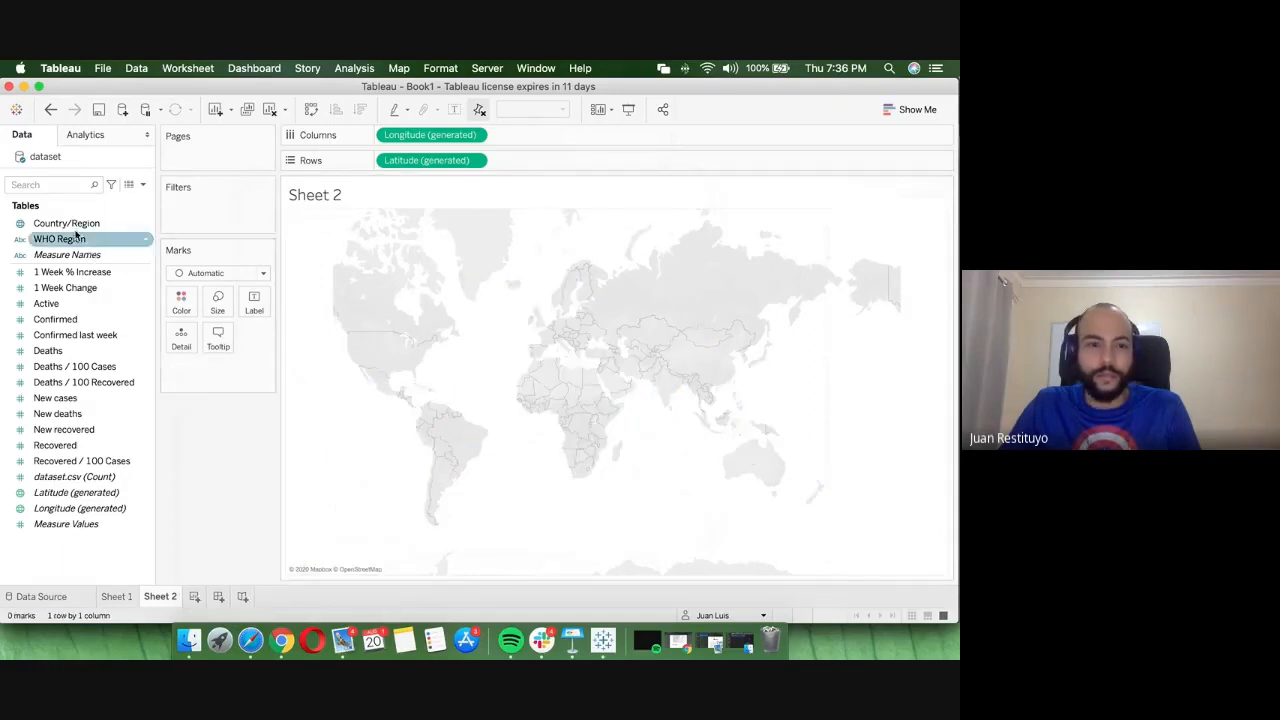
pyautogui.moveTo(66, 223); pyautogui.dragTo(186, 310)
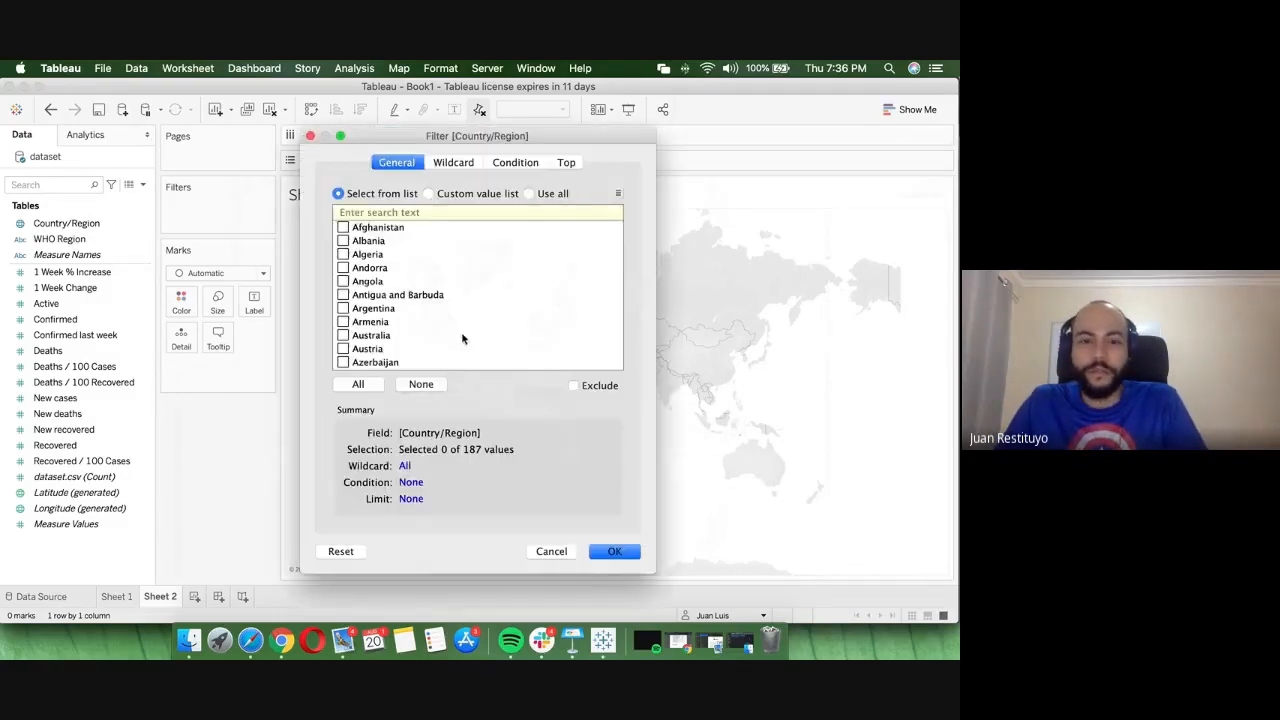
# - Select Afghanistan, Antigua and Barbuda, Australia, Belarus, Belgium and Belize in the Country/Region filter
pyautogui.click(356, 229)
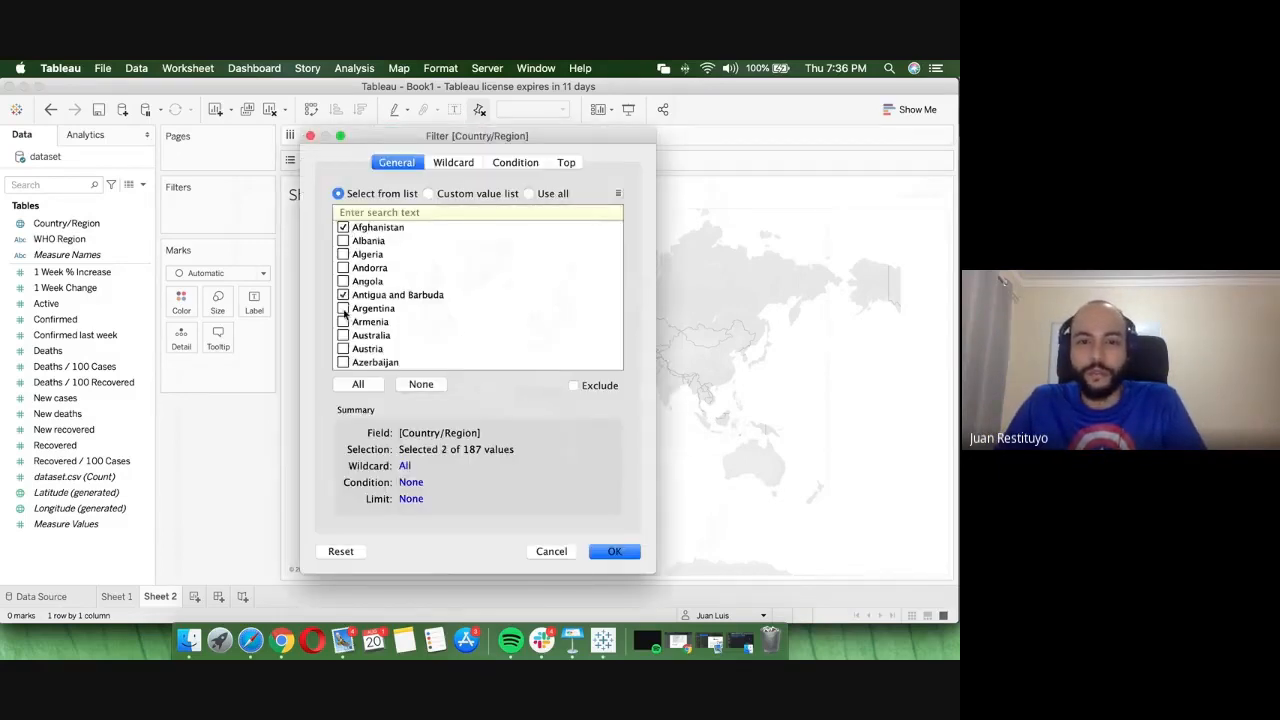
pyautogui.scroll(-4, 345, 313)
pyautogui.click(344, 327)
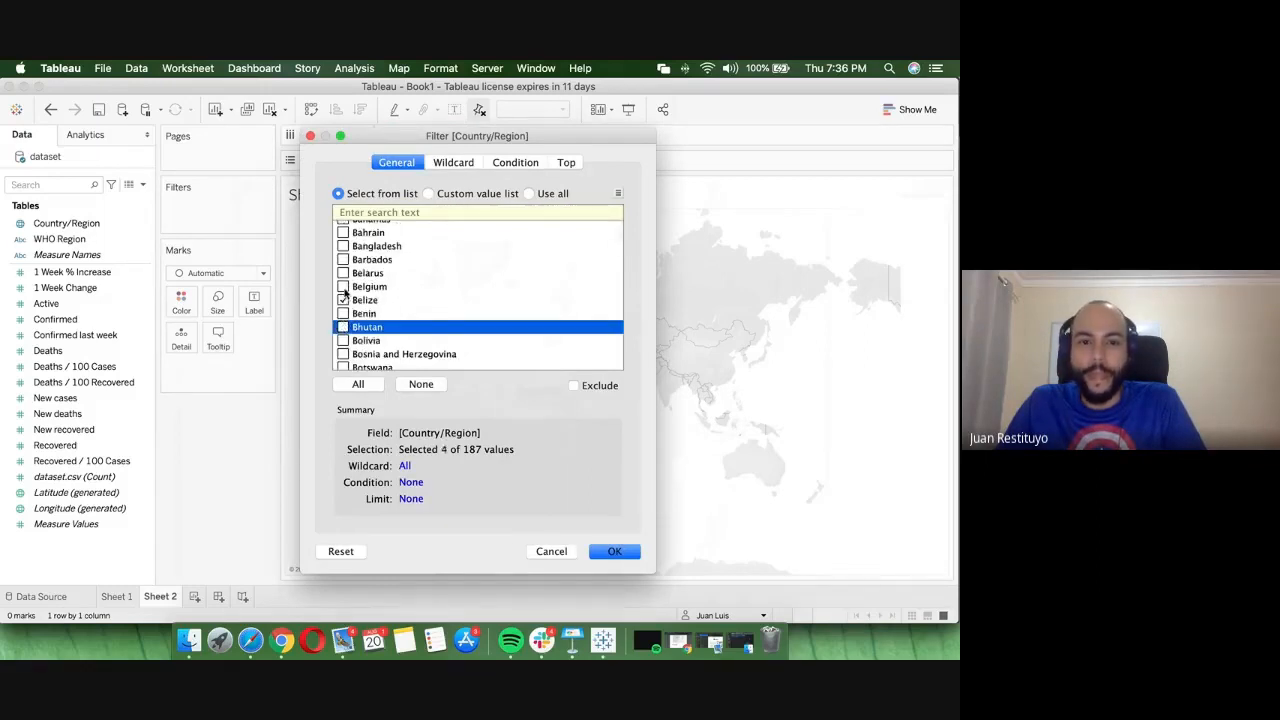
pyautogui.click(344, 287)
pyautogui.click(366, 313)
pyautogui.scroll(-3, 370, 300)
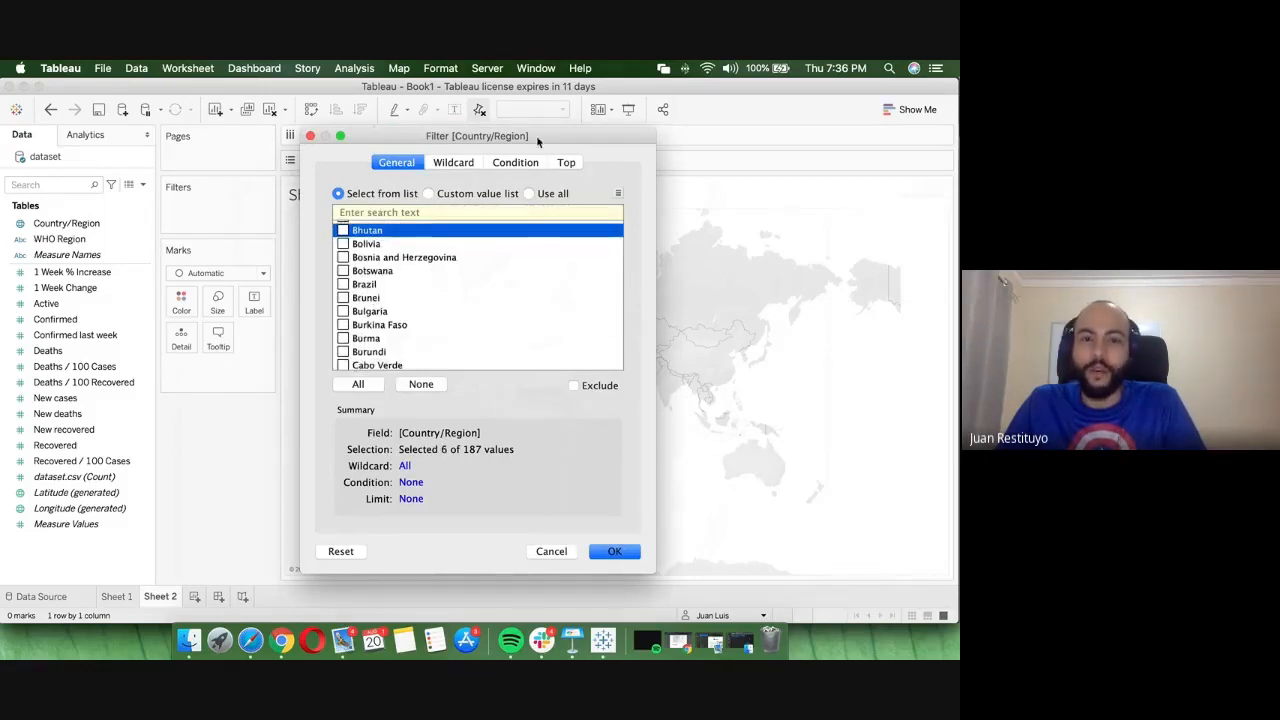
# - Limit the Country/Region filter by field to the top 20 by sum of 1 Week % Increase
pyautogui.click(566, 163)
pyautogui.click(339, 204)
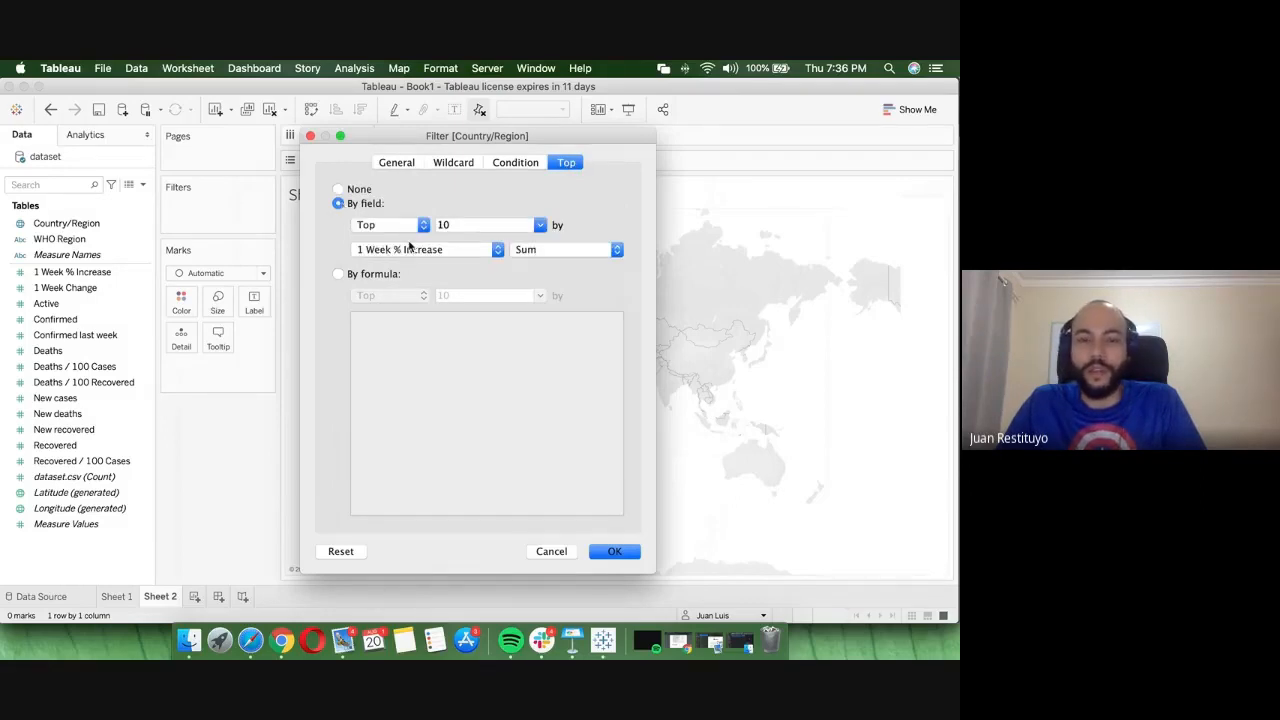
pyautogui.click(540, 226)
pyautogui.click(486, 237)
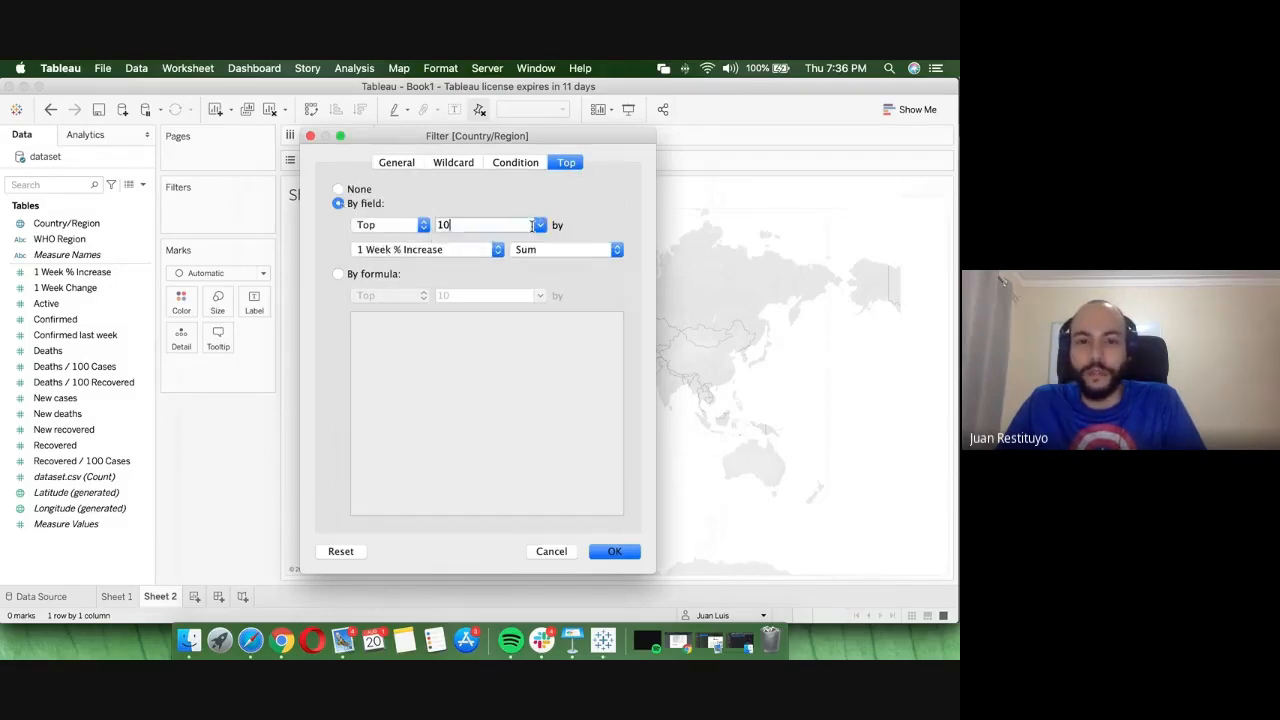
pyautogui.press('BackSpace')
pyautogui.press('BackSpace')
pyautogui.write('20')
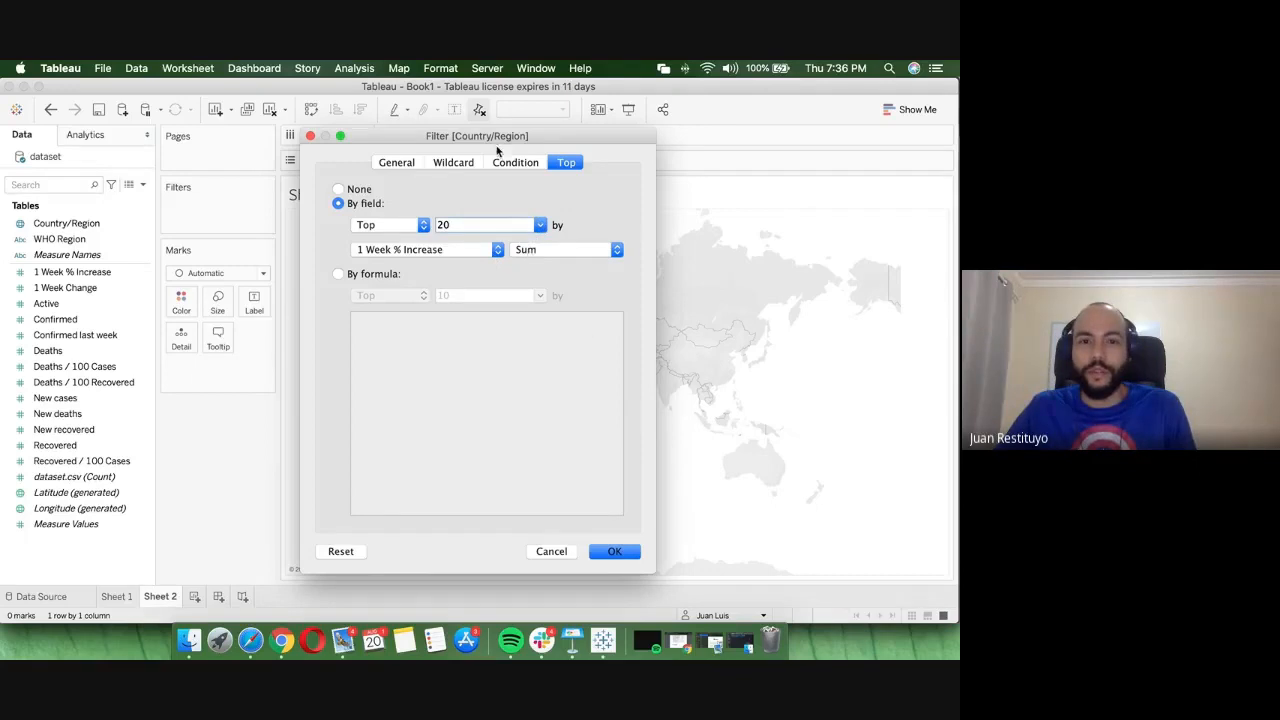
# - Deselect all the countries chosen so far in the Country/Region filter's list
pyautogui.click(453, 162)
pyautogui.click(397, 162)
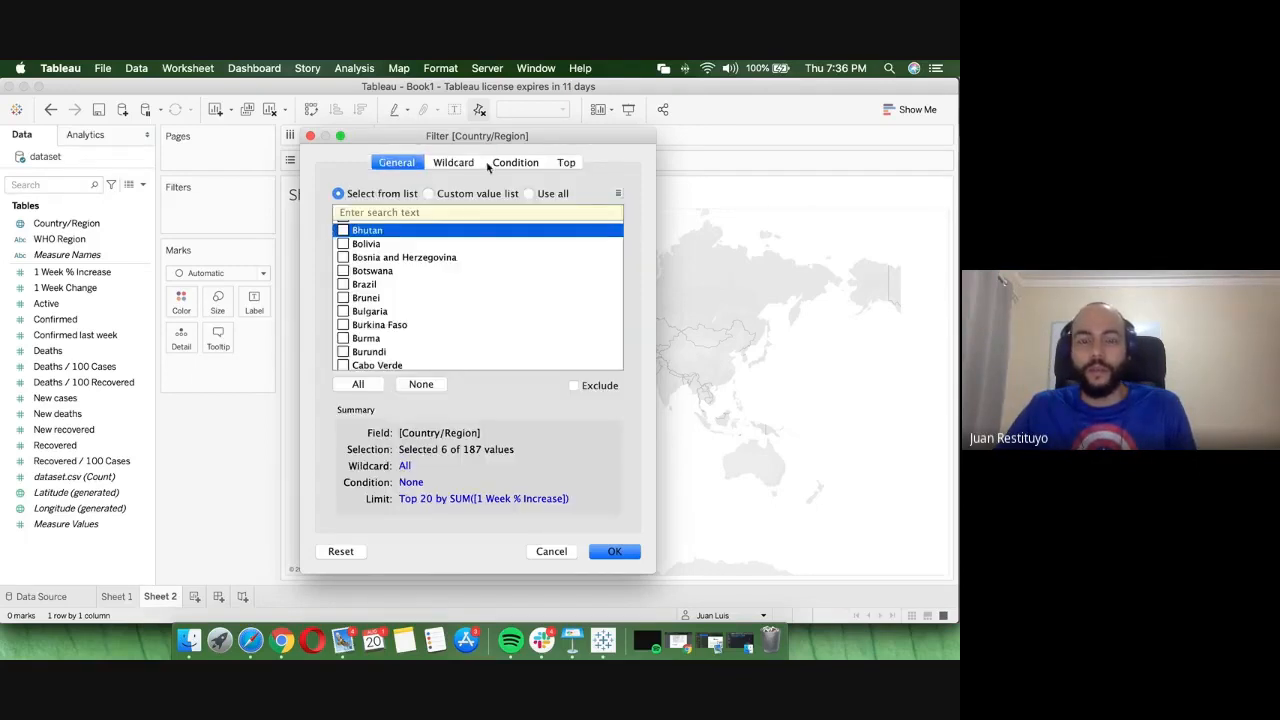
pyautogui.scroll(7, 420, 290)
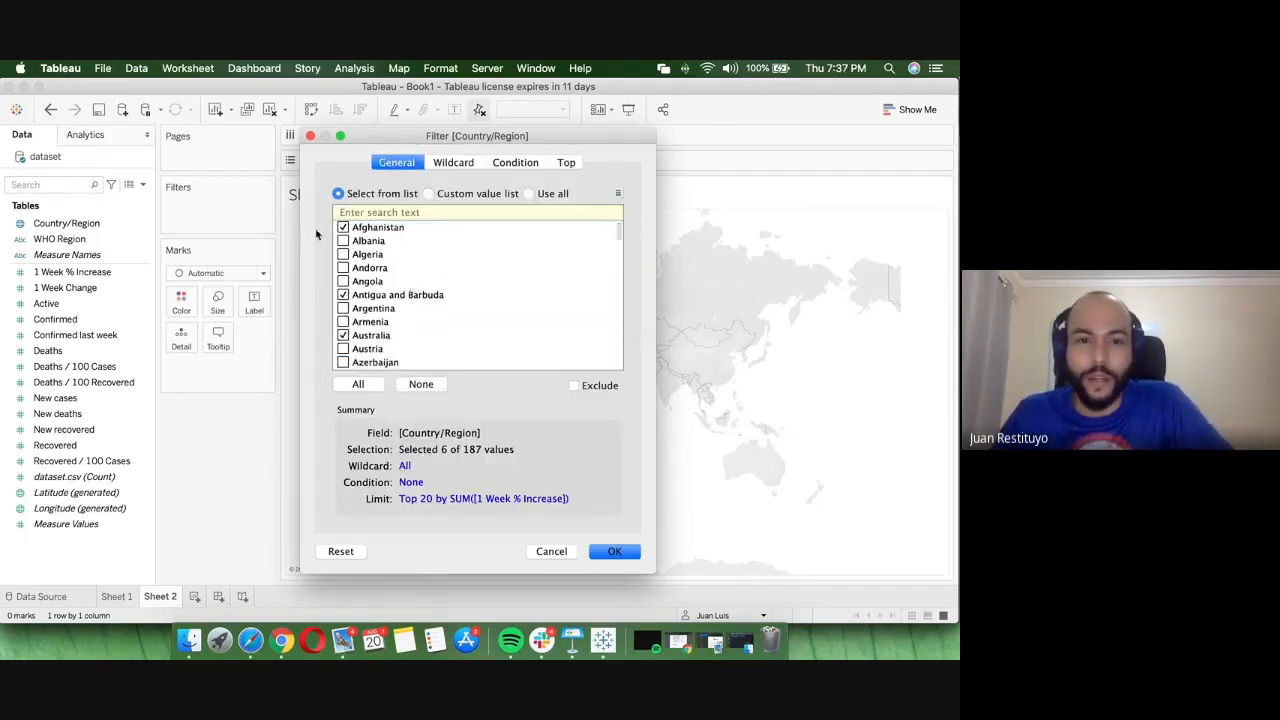
pyautogui.click(343, 227)
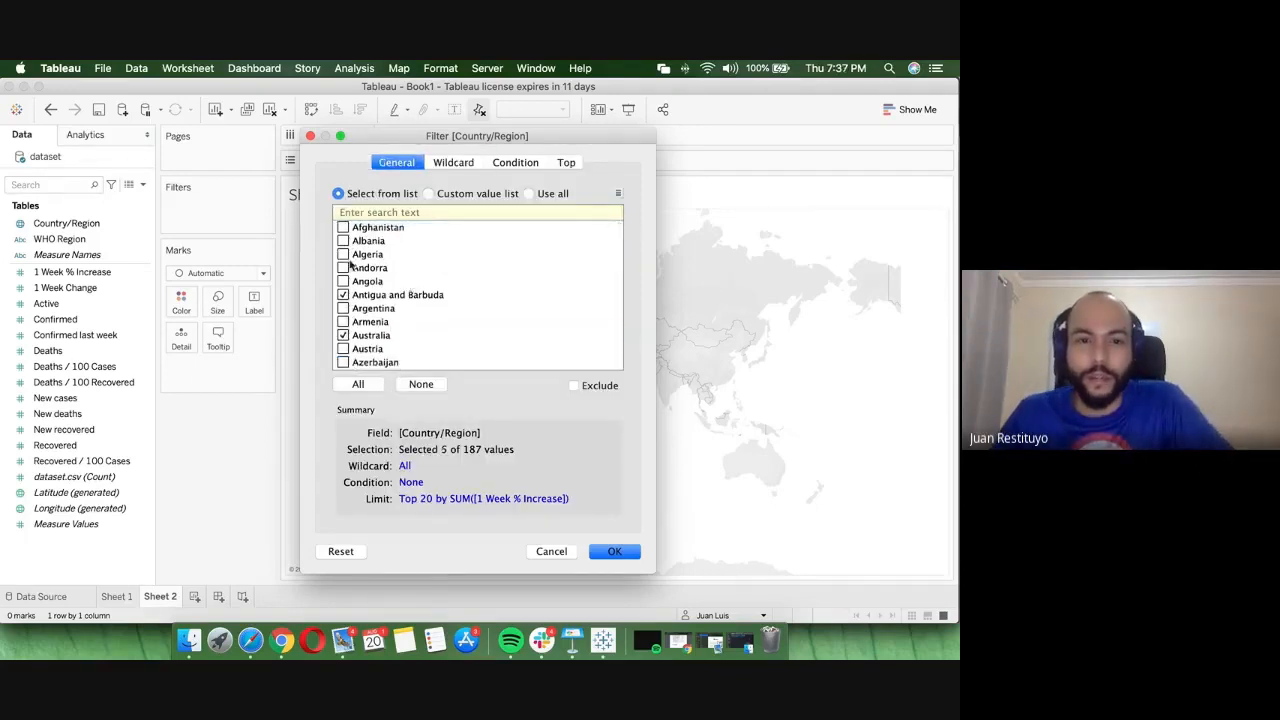
pyautogui.scroll(-6, 398, 323)
pyautogui.click(342, 329)
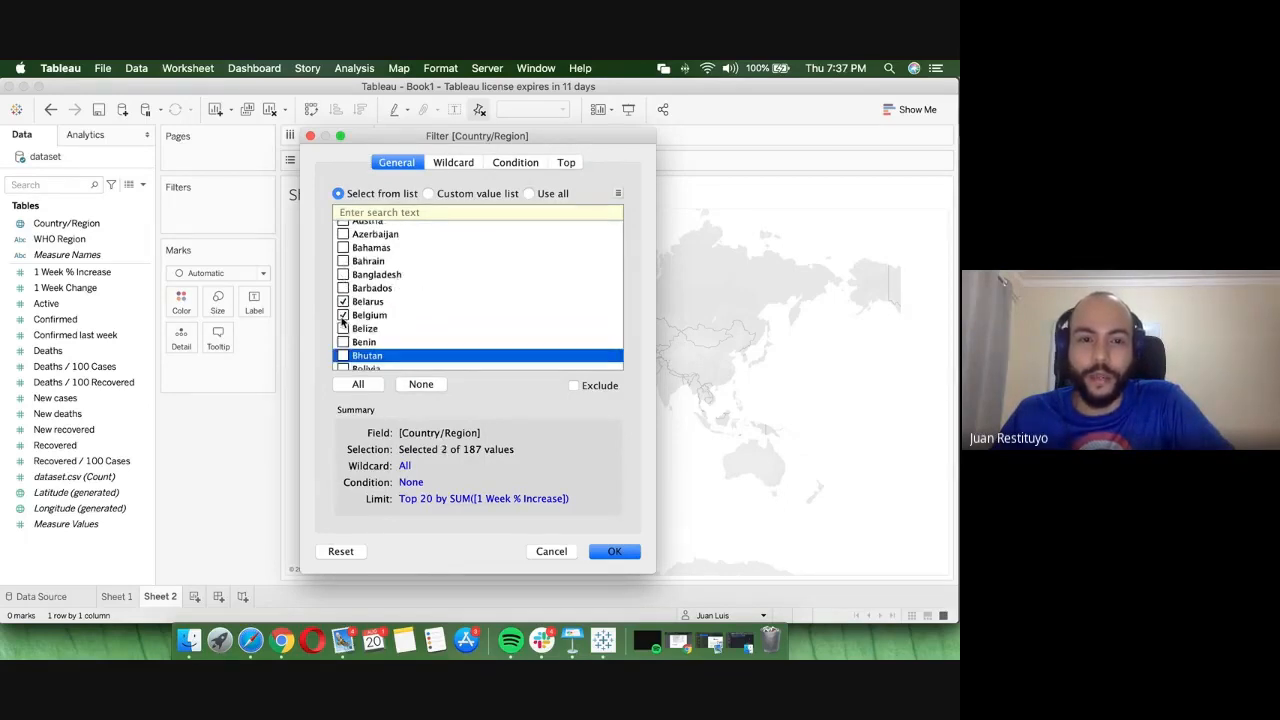
pyautogui.click(342, 302)
pyautogui.click(342, 314)
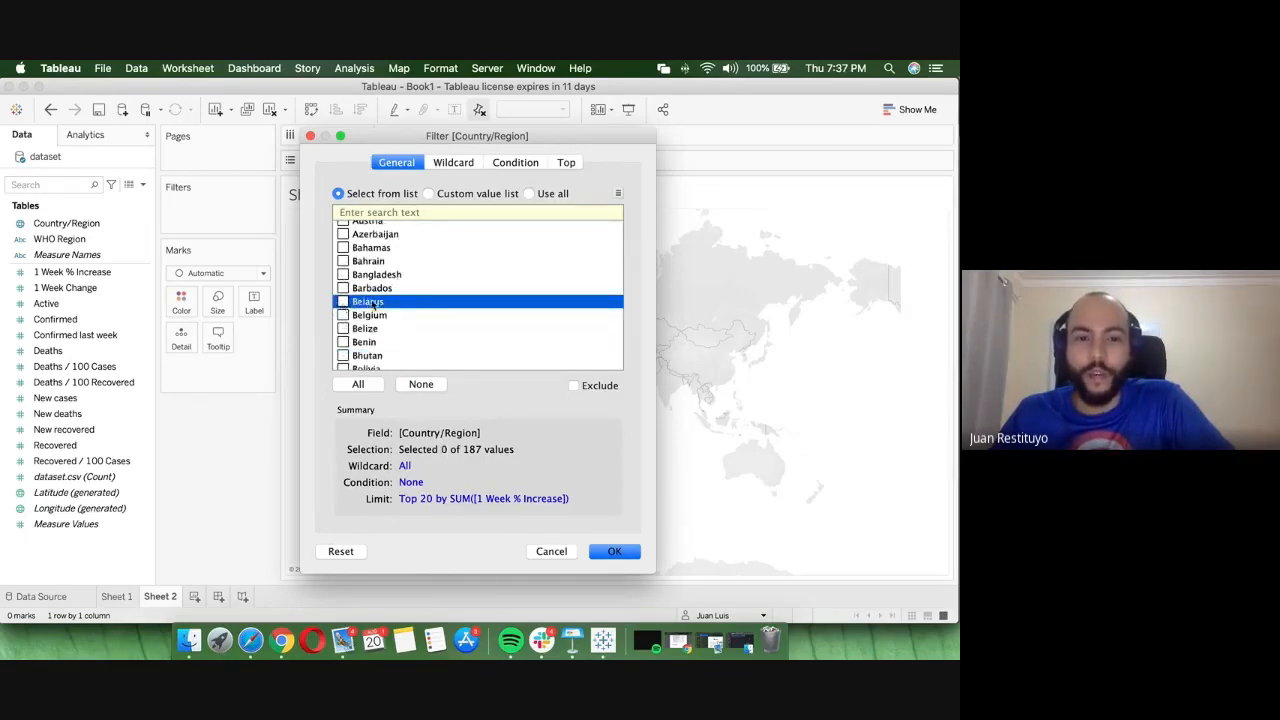
# - Select Argentina, Bolivia, Chile and Colombia in the Country/Region filter
pyautogui.scroll(-2, 372, 302)
pyautogui.scroll(6, 371, 300)
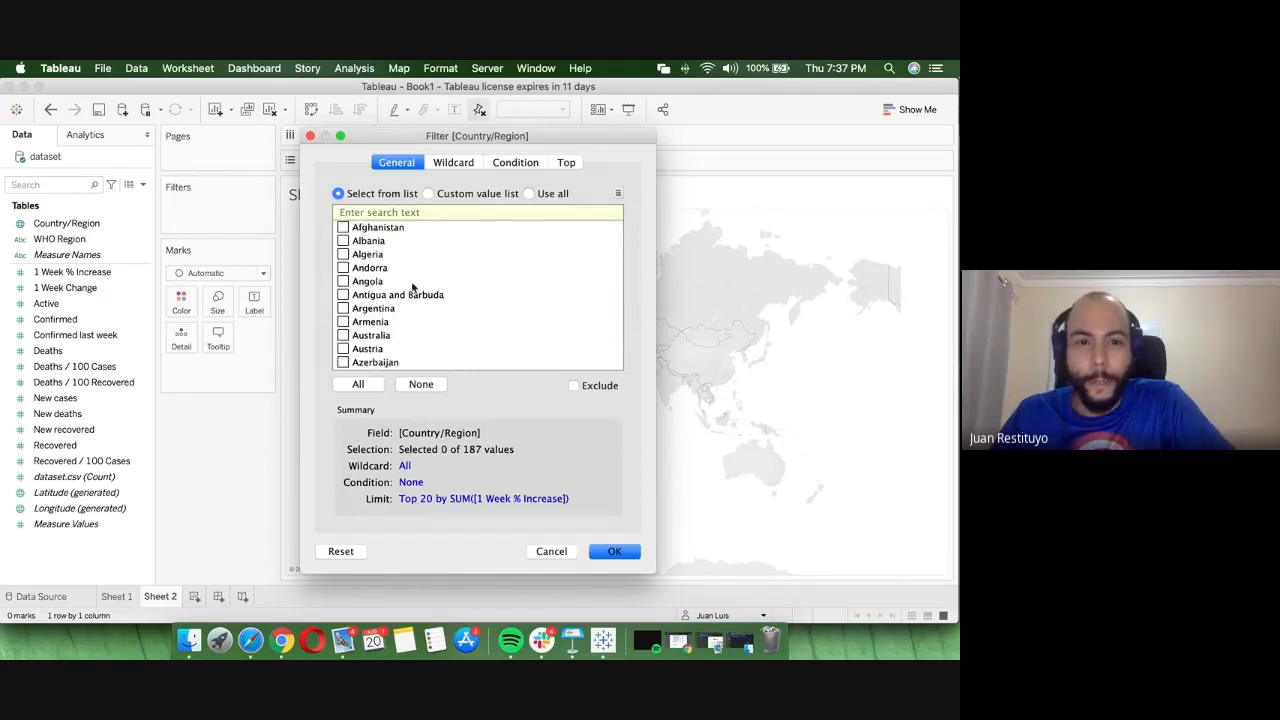
pyautogui.scroll(-5, 356, 316)
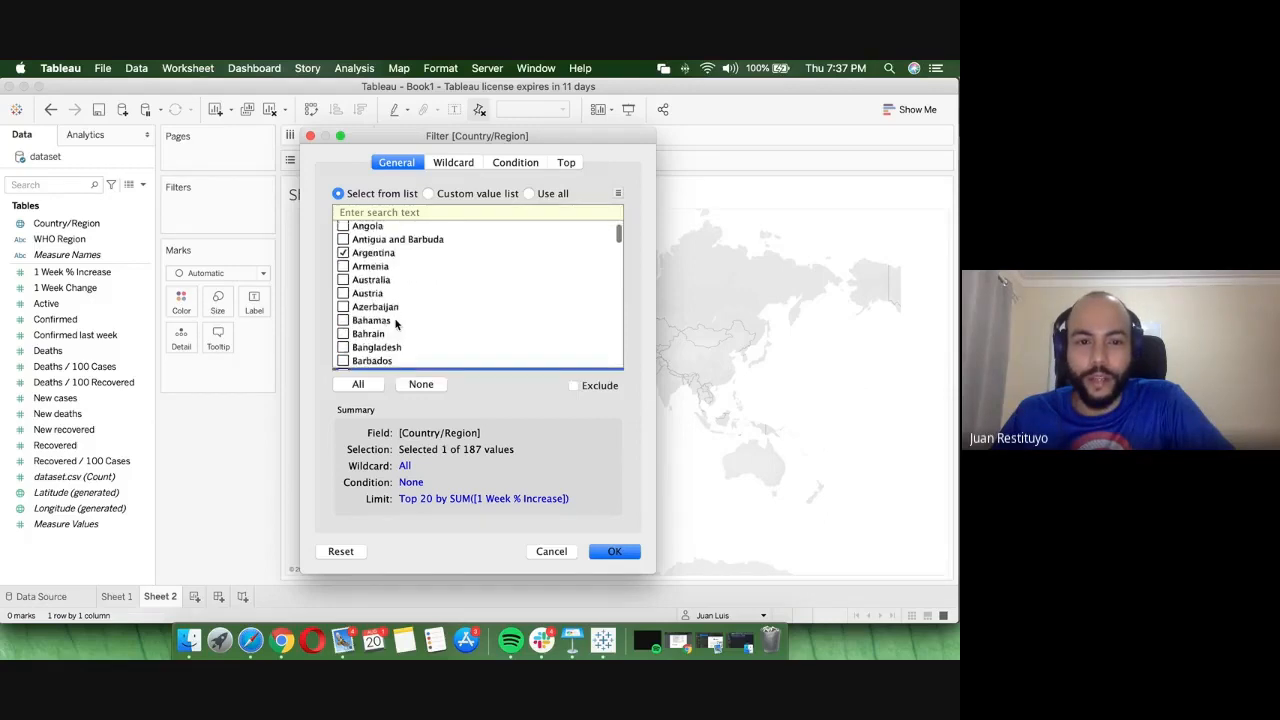
pyautogui.scroll(-3, 380, 318)
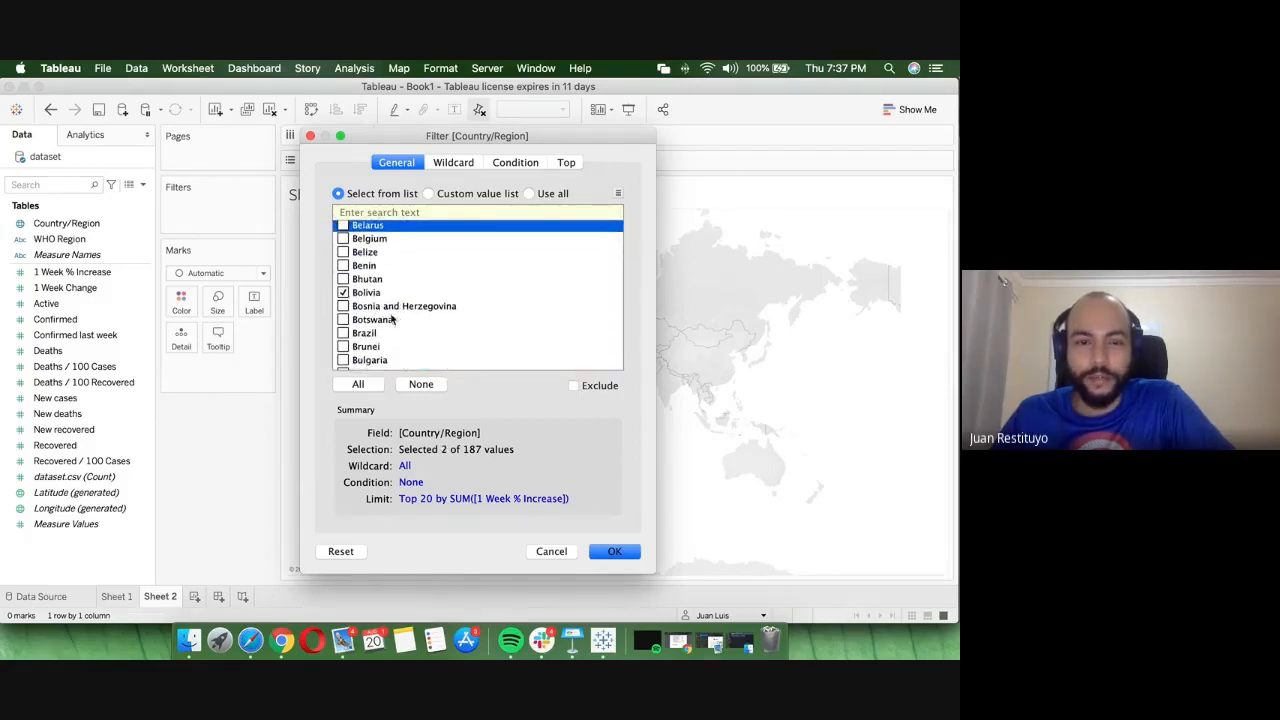
pyautogui.scroll(-7, 393, 318)
pyautogui.scroll(-8, 395, 318)
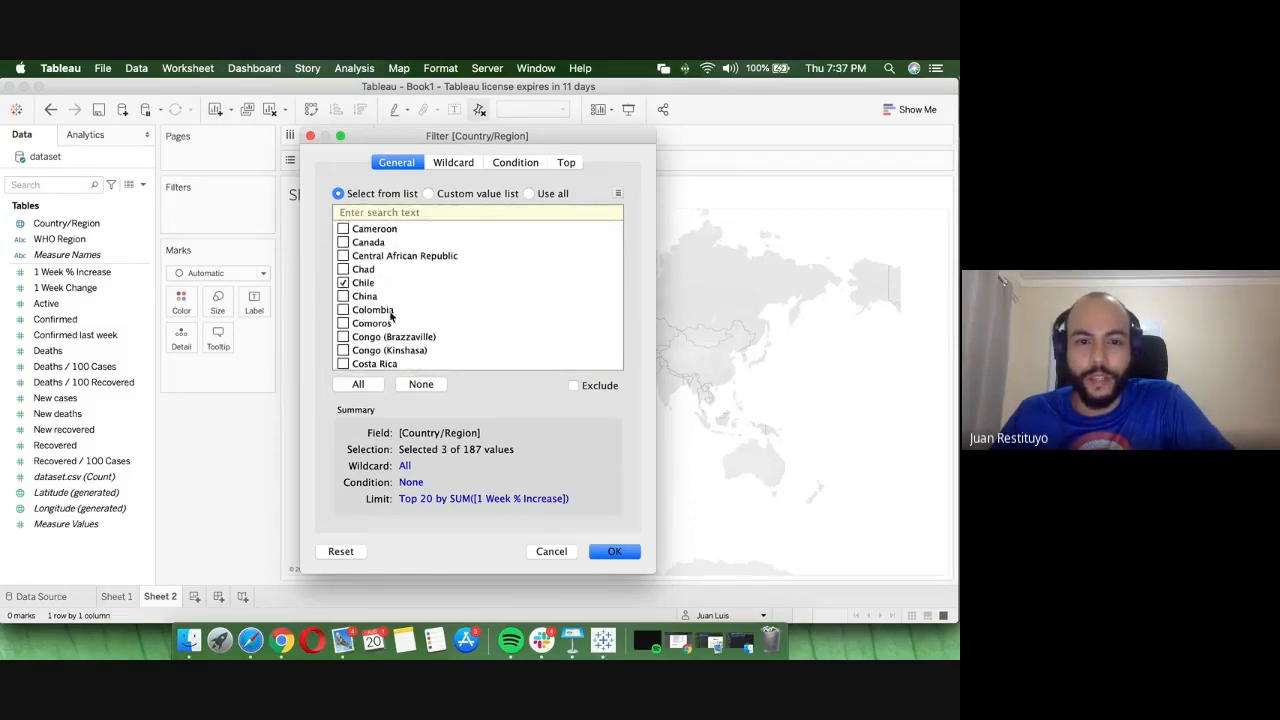
pyautogui.scroll(-3, 391, 316)
pyautogui.click(344, 273)
pyautogui.scroll(-3, 412, 315)
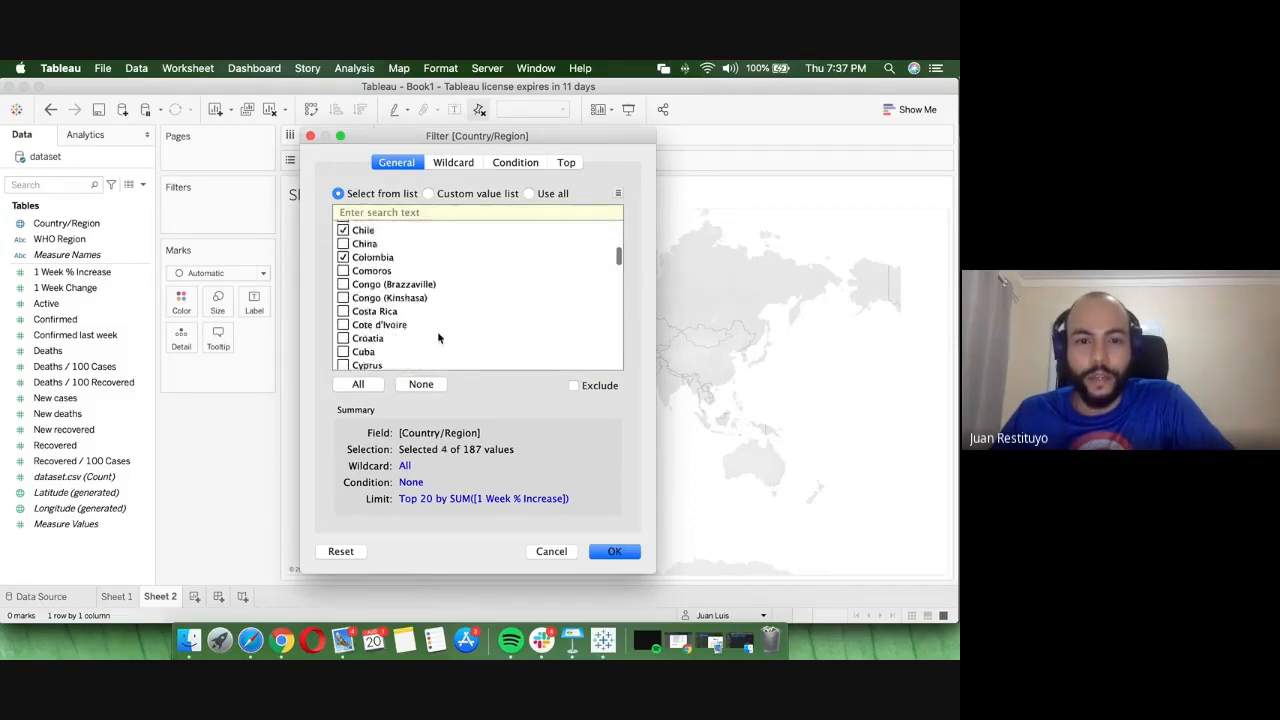
# - Add Dominican Republic to the countries selected in the Country/Region filter
pyautogui.scroll(-1, 412, 316)
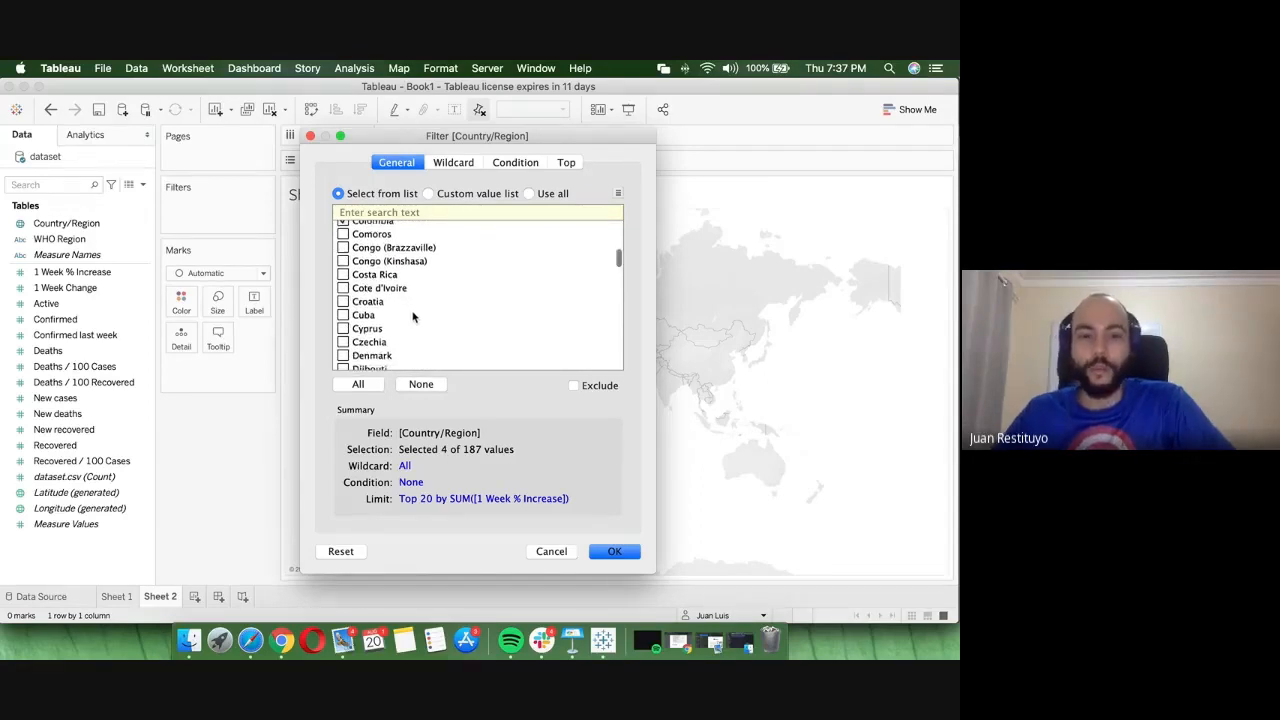
pyautogui.scroll(-1, 413, 317)
pyautogui.scroll(-1, 413, 317)
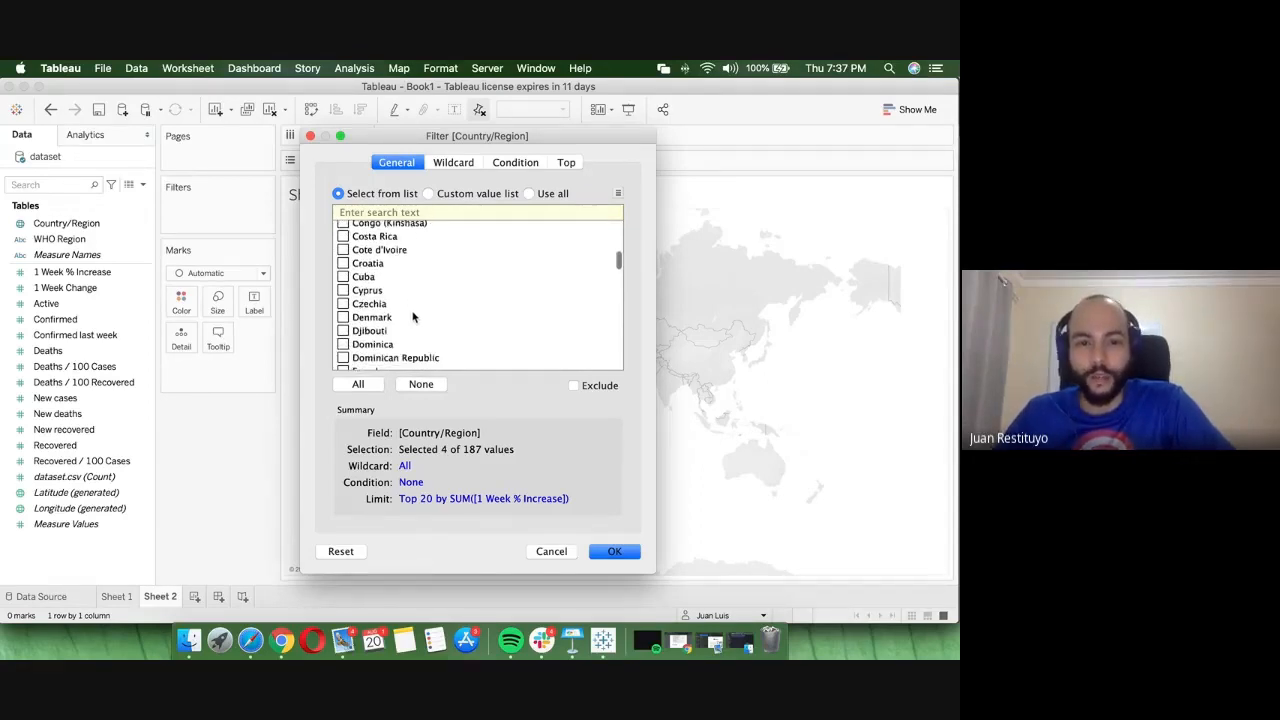
pyautogui.scroll(-3, 413, 317)
pyautogui.click(413, 317)
pyautogui.scroll(-2, 425, 316)
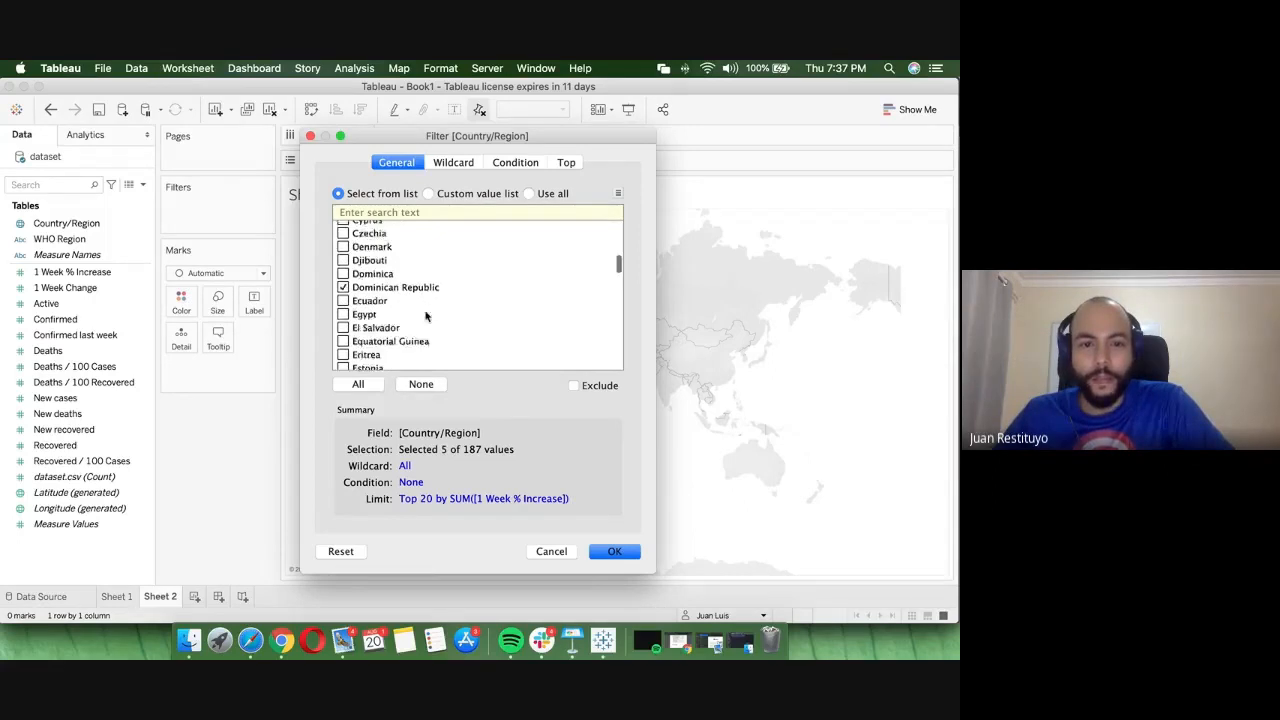
# - Add Guatemala and Haiti to the countries selected in the Country/Region filter
pyautogui.scroll(-7, 424, 316)
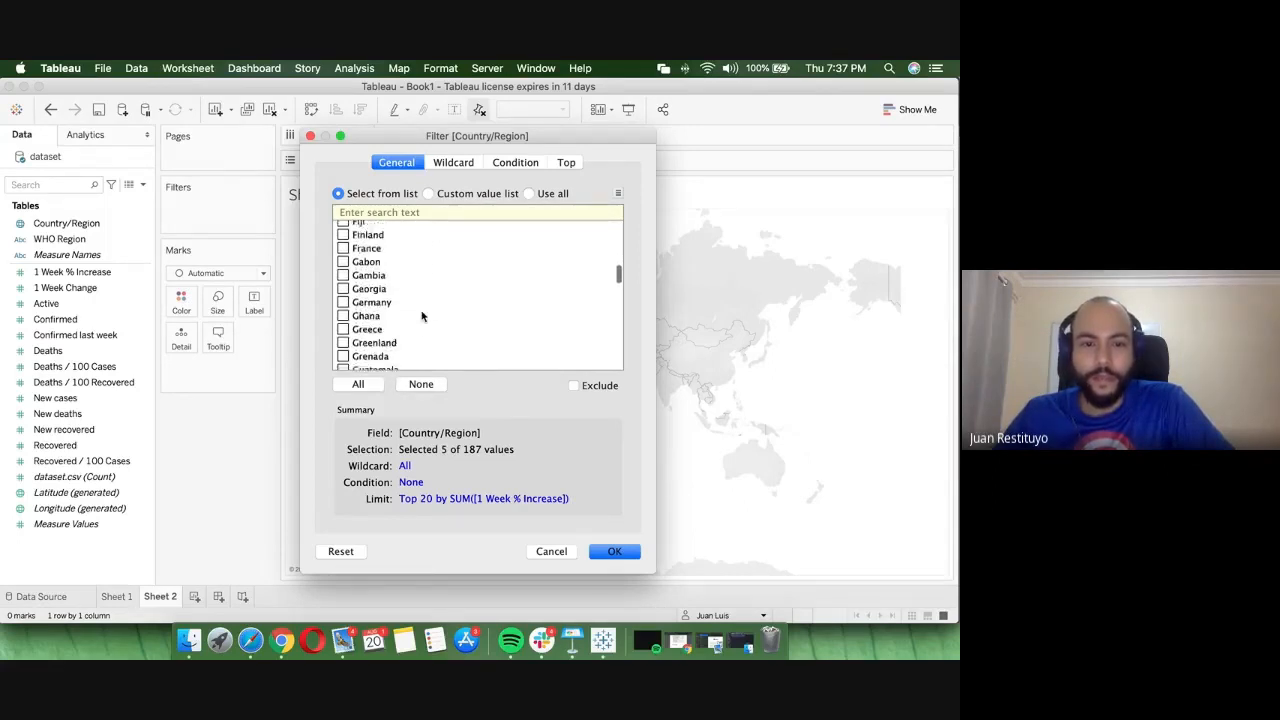
pyautogui.scroll(-1, 421, 316)
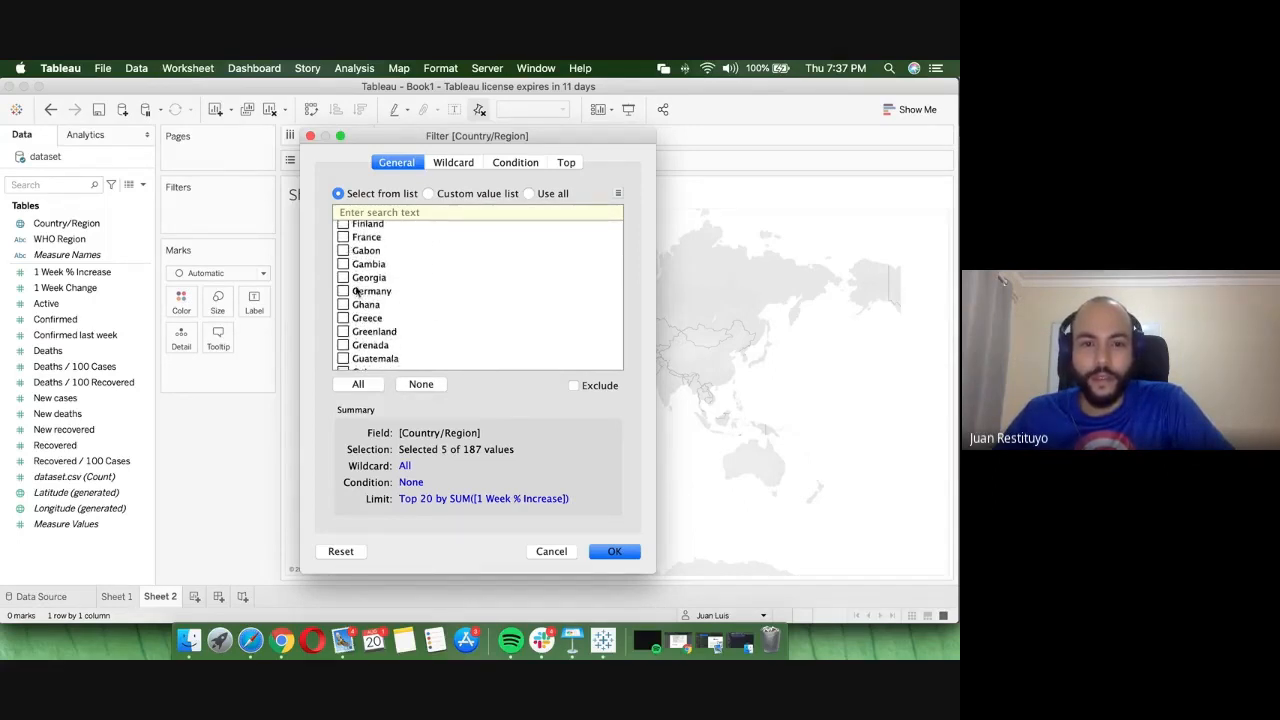
pyautogui.scroll(-3, 356, 291)
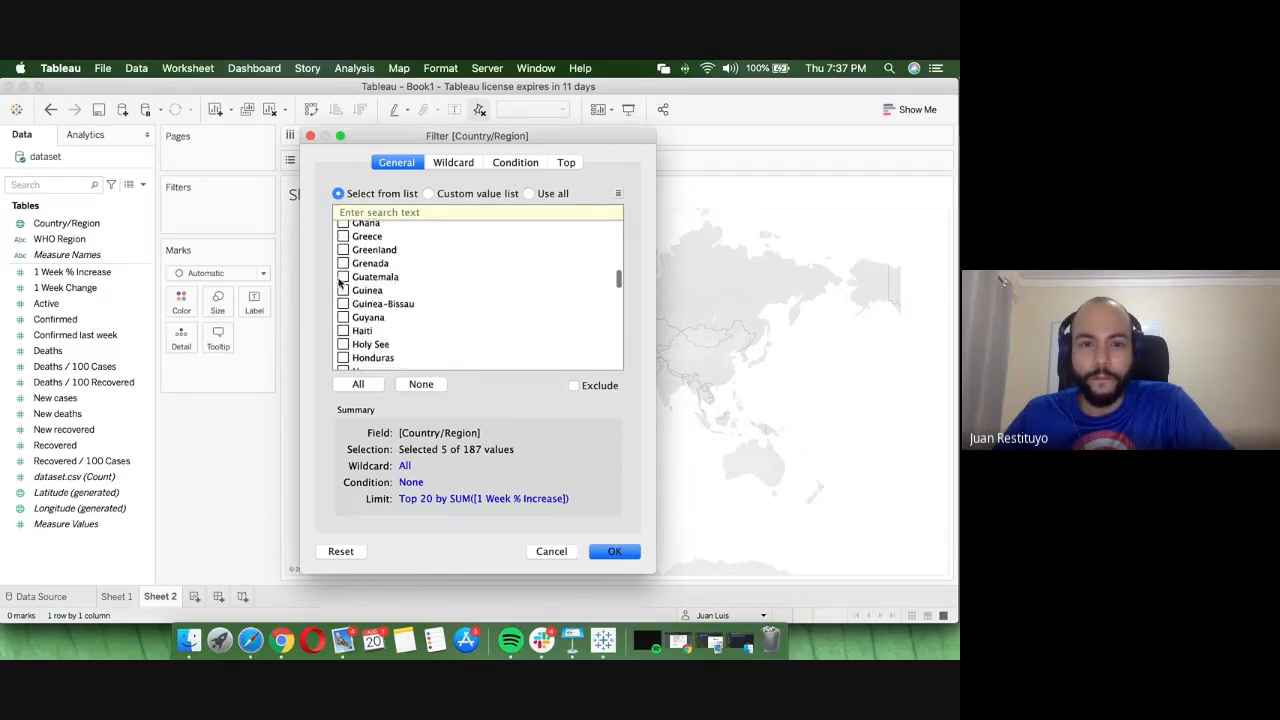
pyautogui.click(342, 278)
pyautogui.scroll(-3, 340, 260)
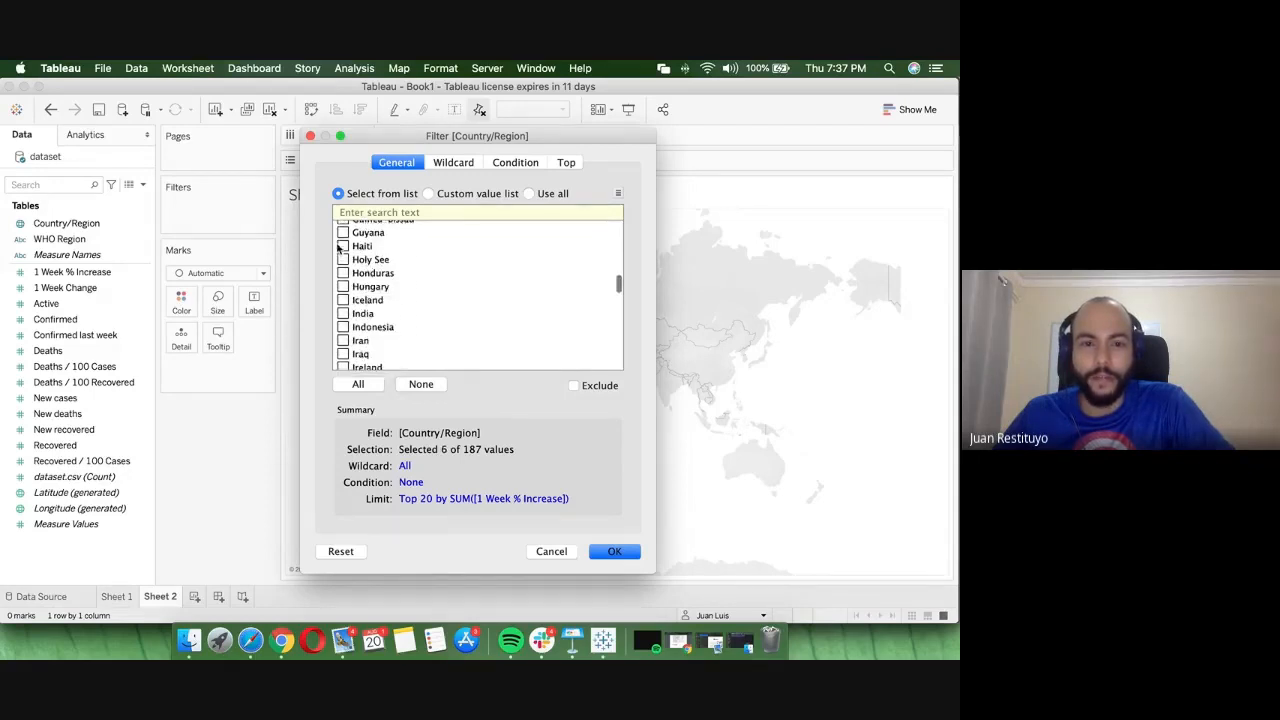
pyautogui.scroll(-3, 370, 300)
pyautogui.click(342, 298)
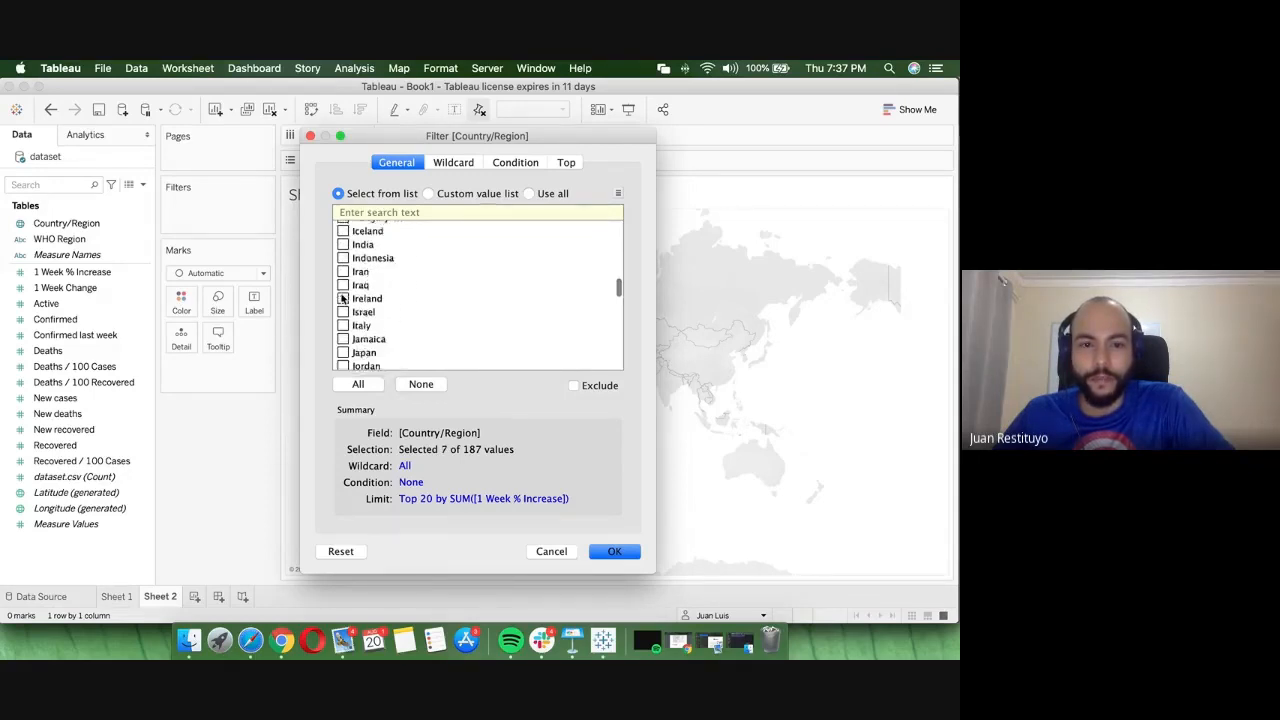
# - Add Mexico and Nicaragua to the countries selected in the Country/Region filter
pyautogui.scroll(-3, 342, 298)
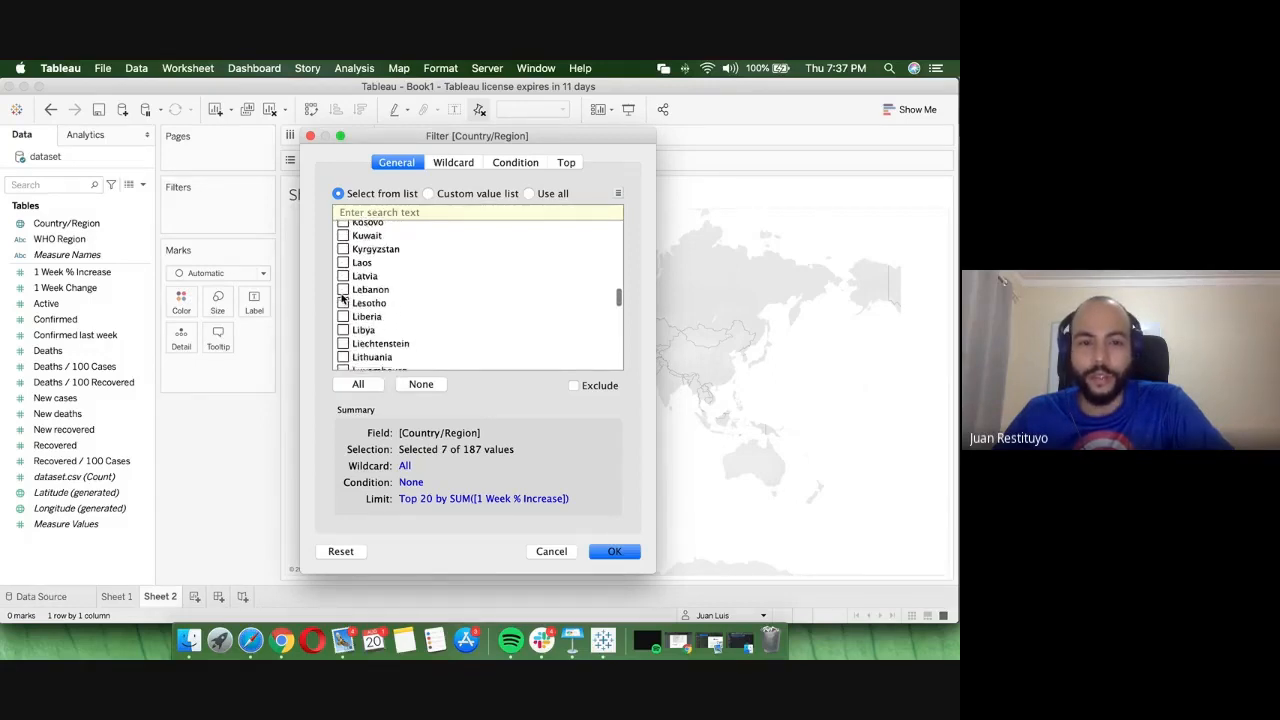
pyautogui.scroll(-1, 342, 298)
pyautogui.scroll(-3, 342, 298)
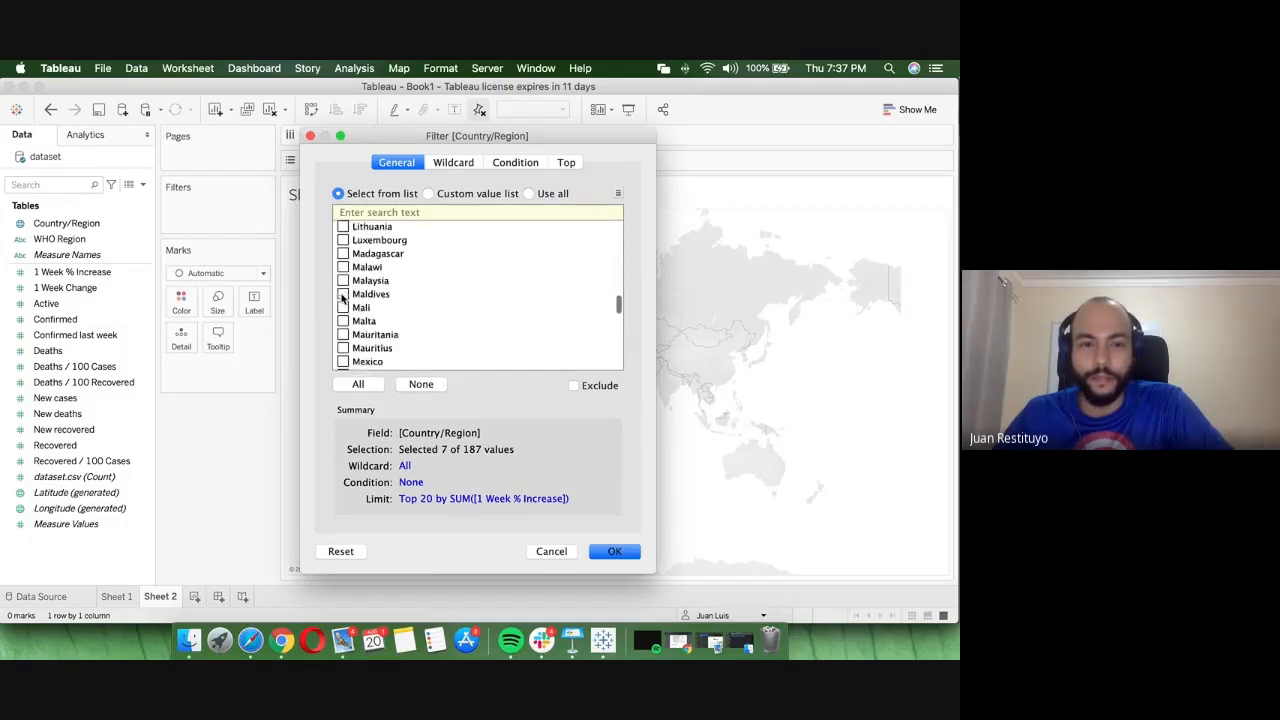
pyautogui.click(344, 321)
pyautogui.scroll(-4, 392, 335)
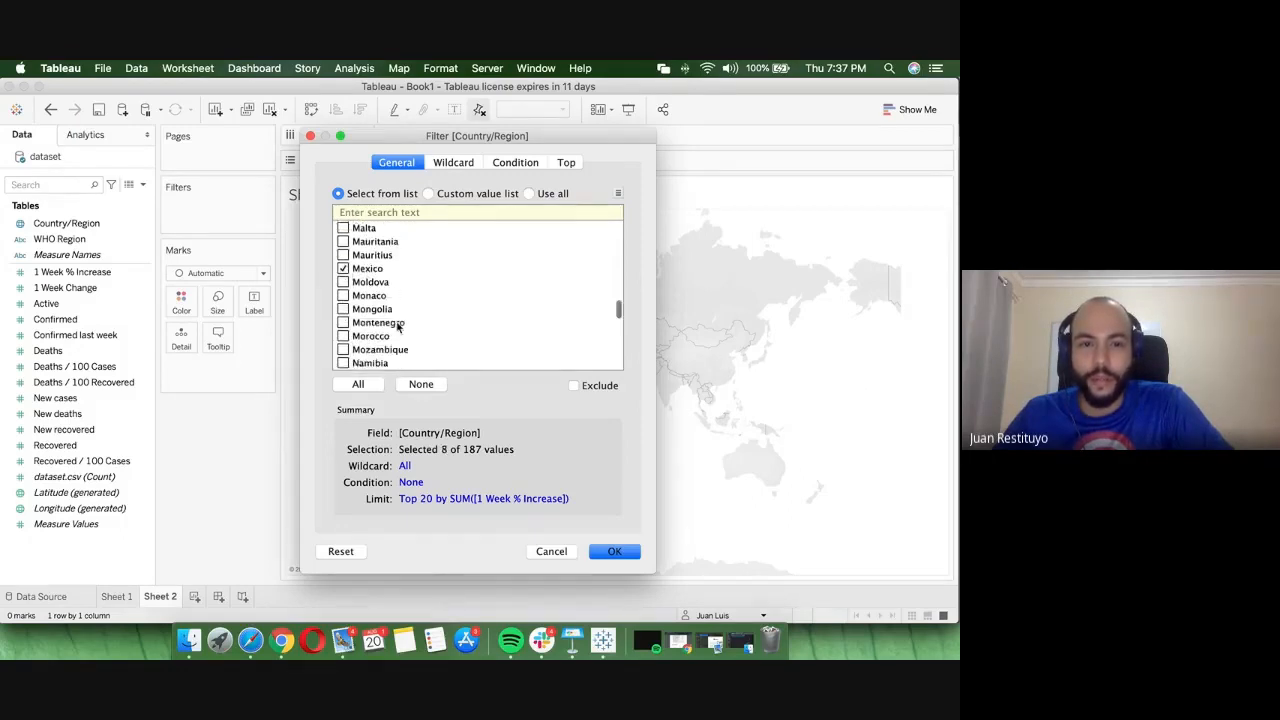
pyautogui.scroll(-3, 390, 345)
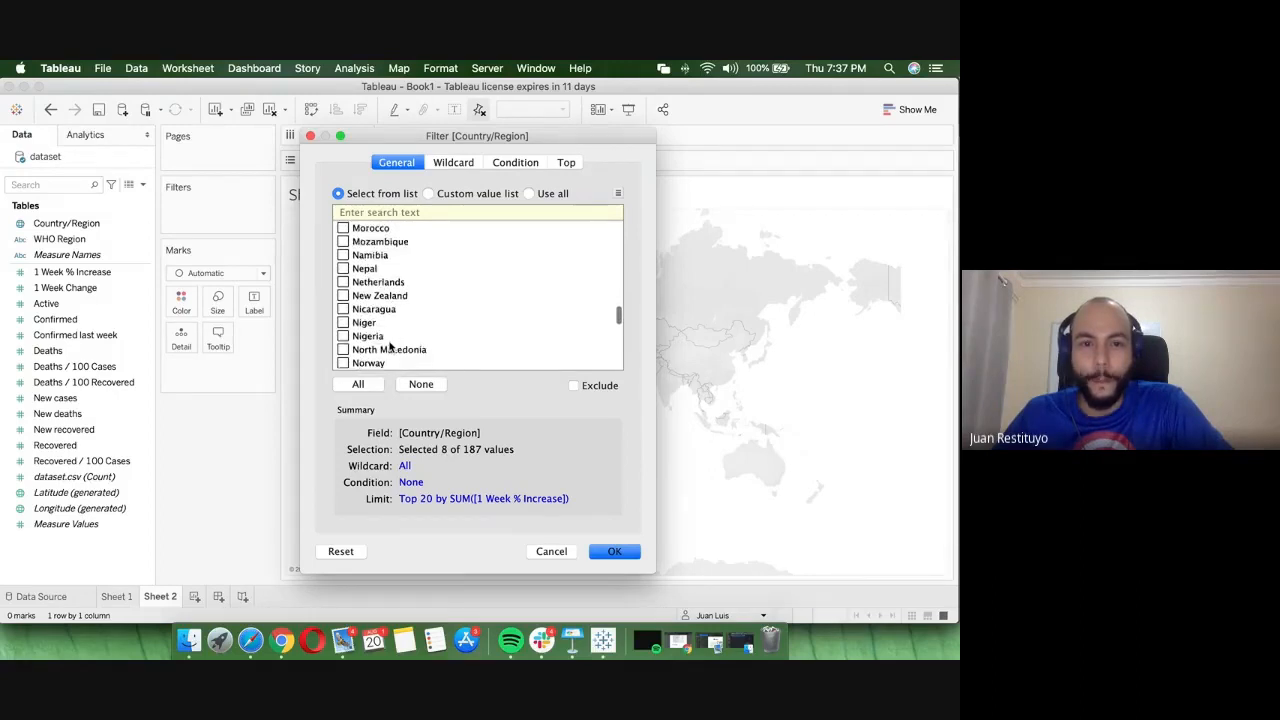
pyautogui.scroll(-1, 343, 302)
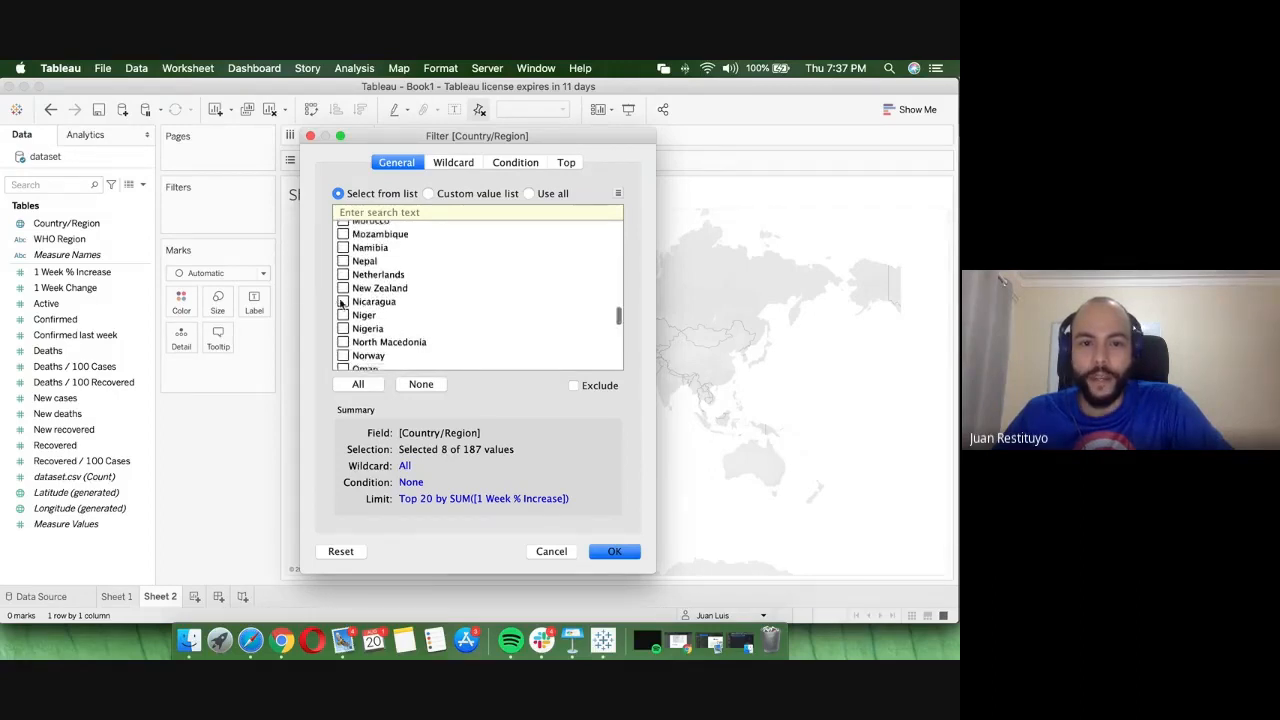
pyautogui.click(343, 302)
# - Add Panama and Peru to the countries selected in the Country/Region filter
pyautogui.scroll(-5, 430, 320)
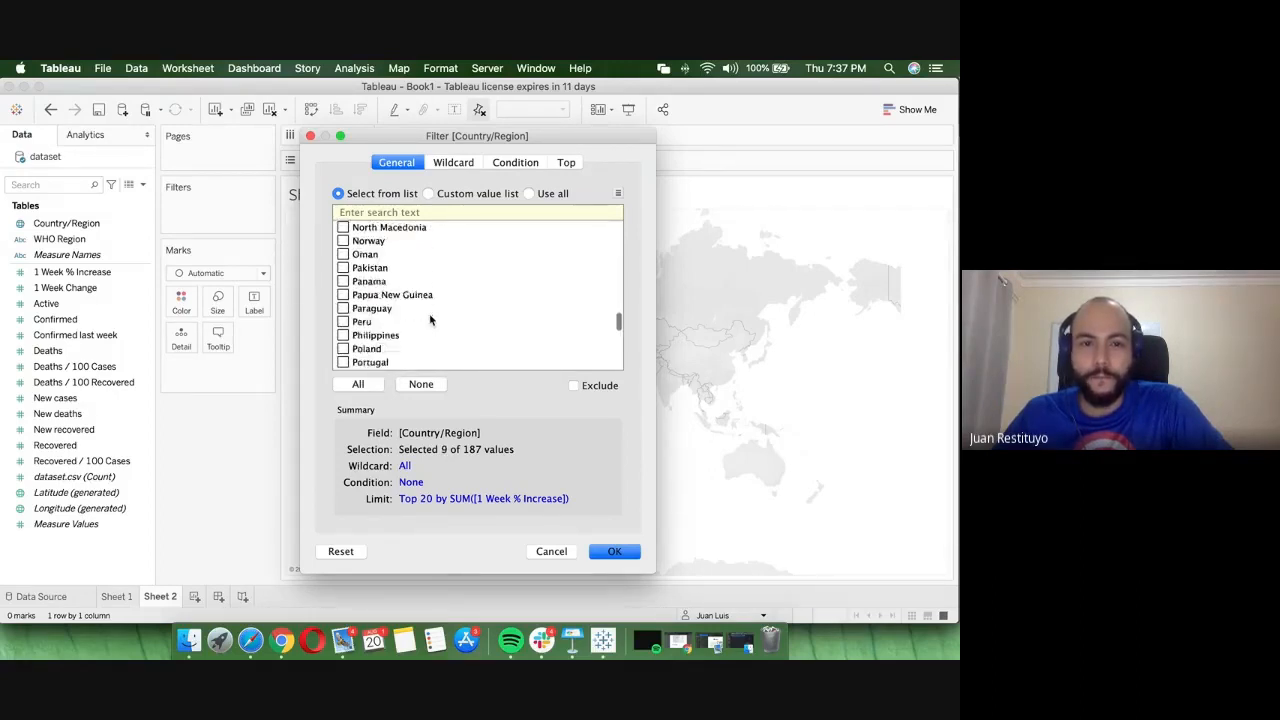
pyautogui.scroll(-2, 430, 320)
pyautogui.click(343, 256)
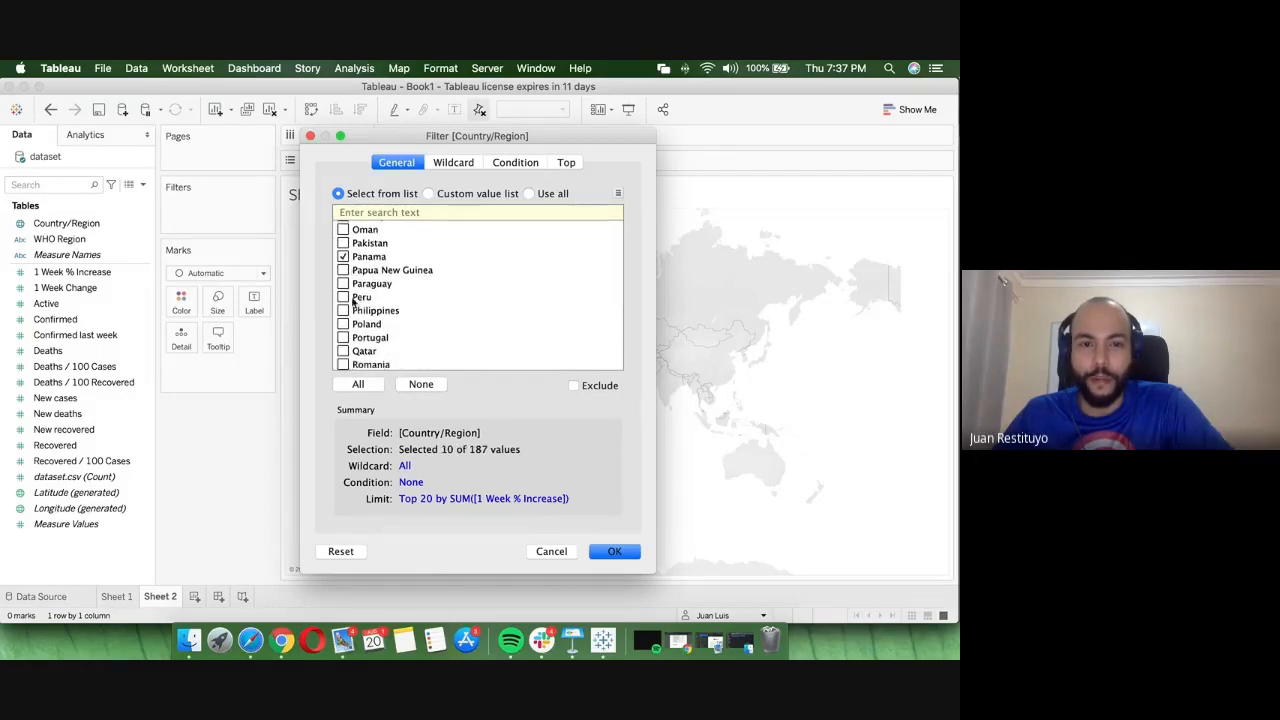
pyautogui.scroll(-4, 365, 320)
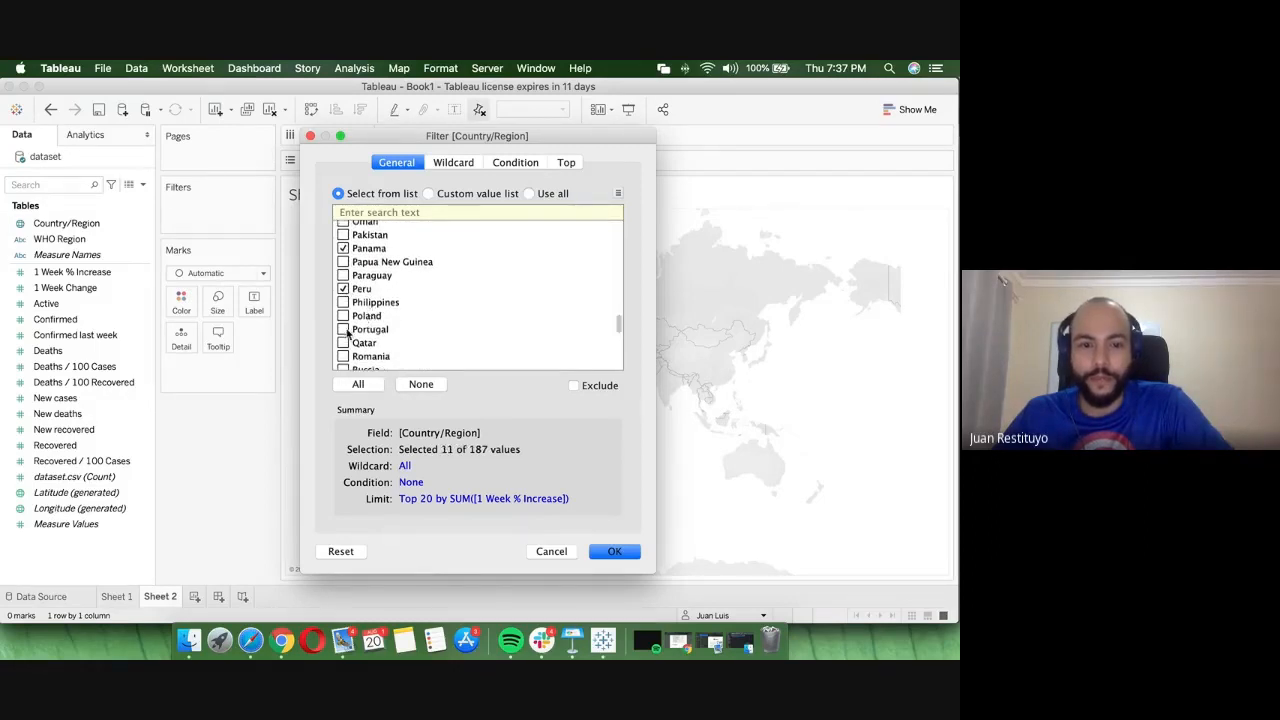
# - Add Venezuela to the countries selected in the Country/Region filter and apply the filter to the sheet
pyautogui.scroll(-5, 352, 332)
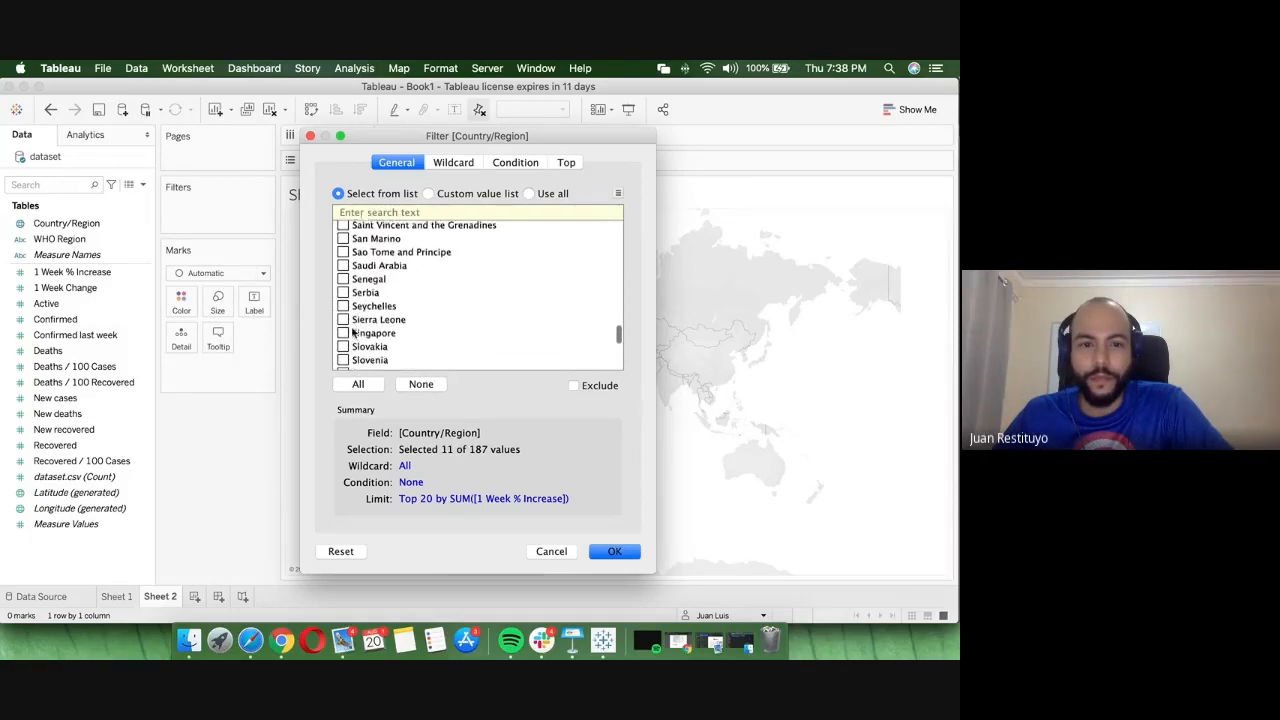
pyautogui.scroll(-4, 426, 330)
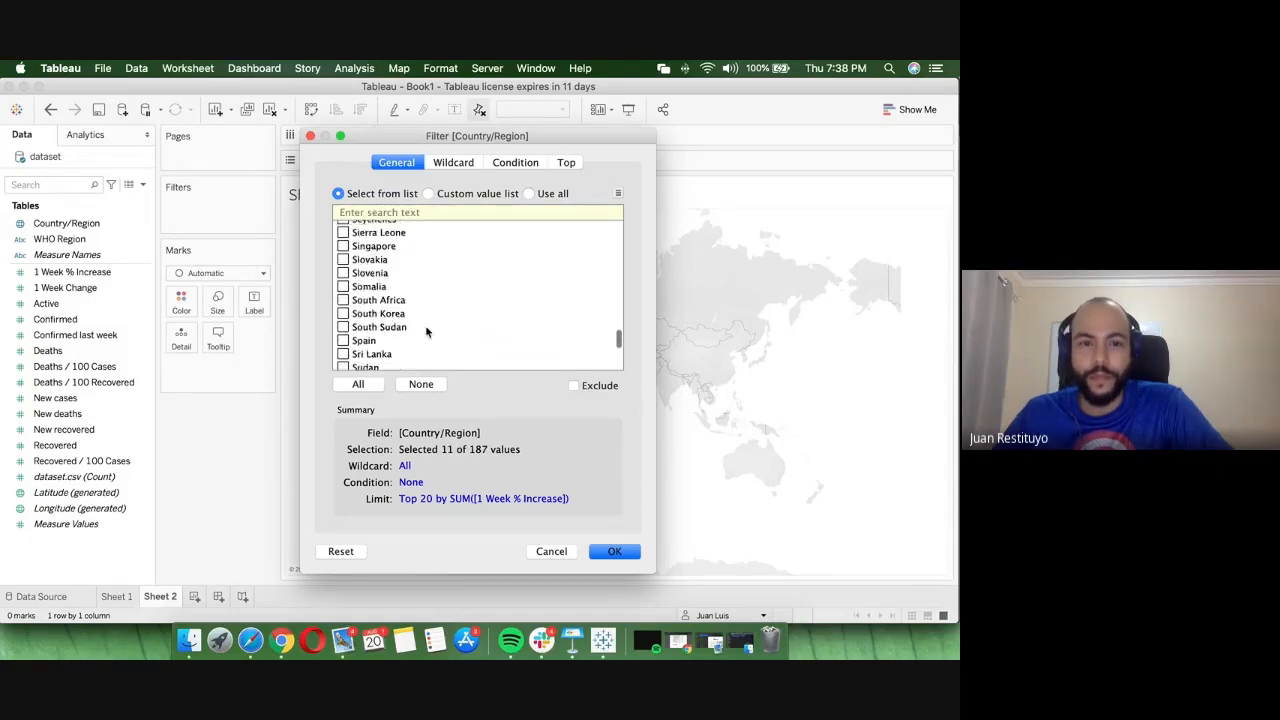
pyautogui.scroll(-4, 425, 332)
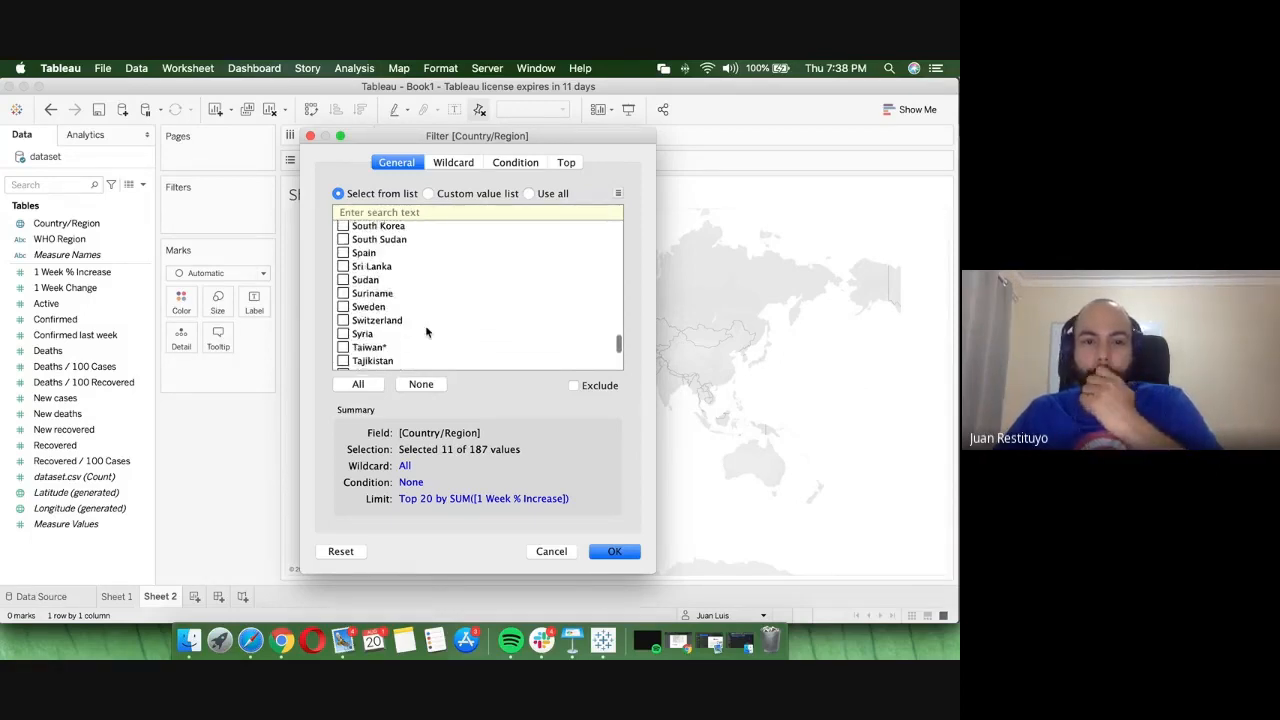
pyautogui.scroll(-4, 425, 332)
pyautogui.scroll(-5, 425, 332)
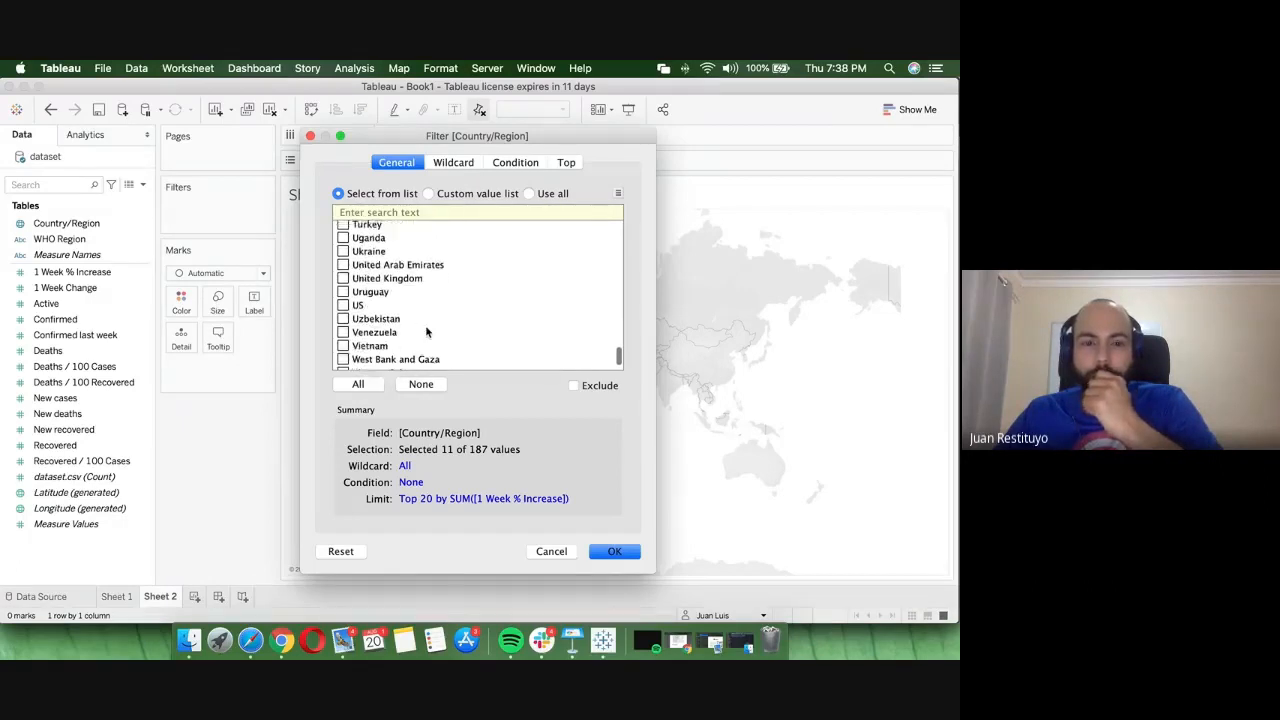
pyautogui.scroll(-1, 425, 332)
pyautogui.click(344, 314)
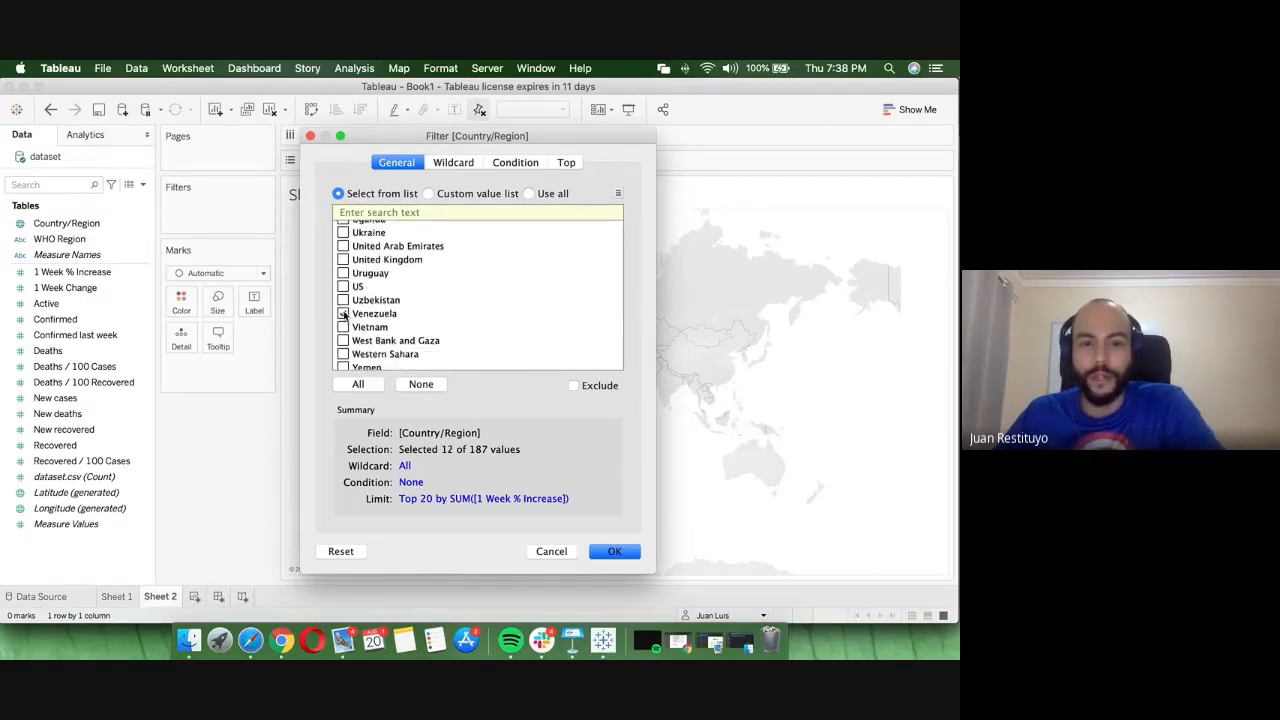
pyautogui.scroll(-2, 520, 345)
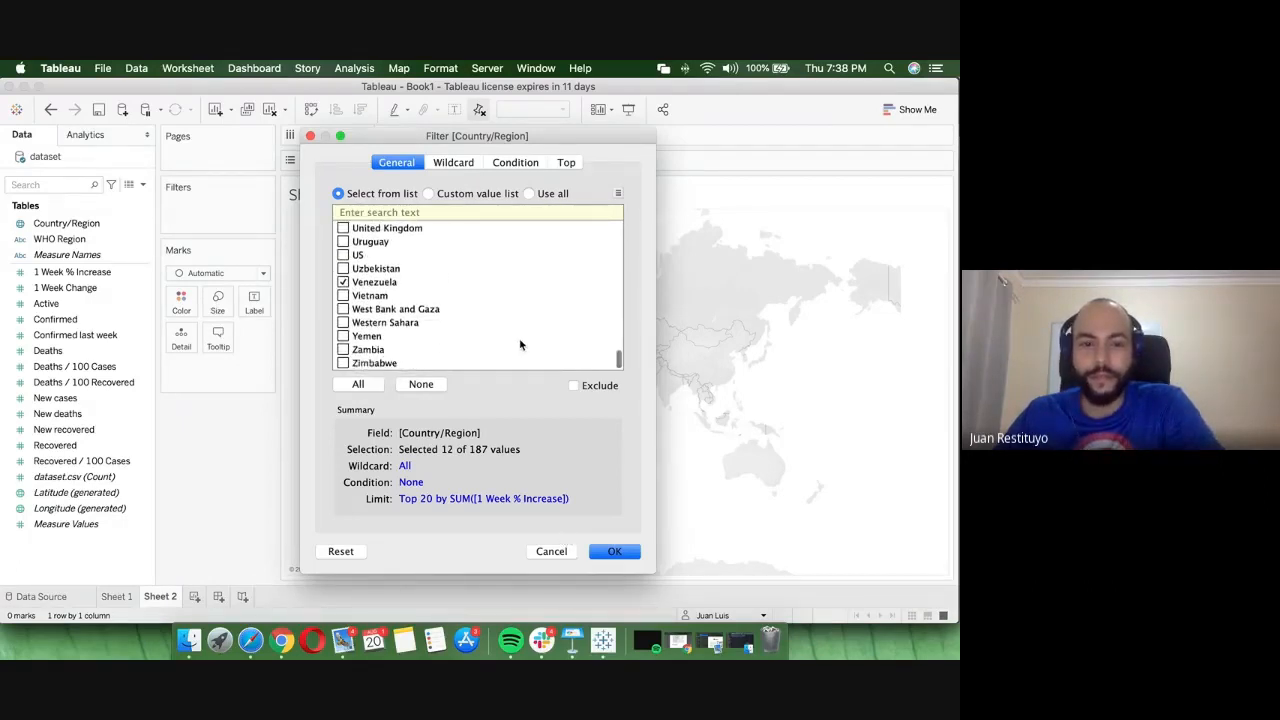
pyautogui.scroll(20, 520, 340)
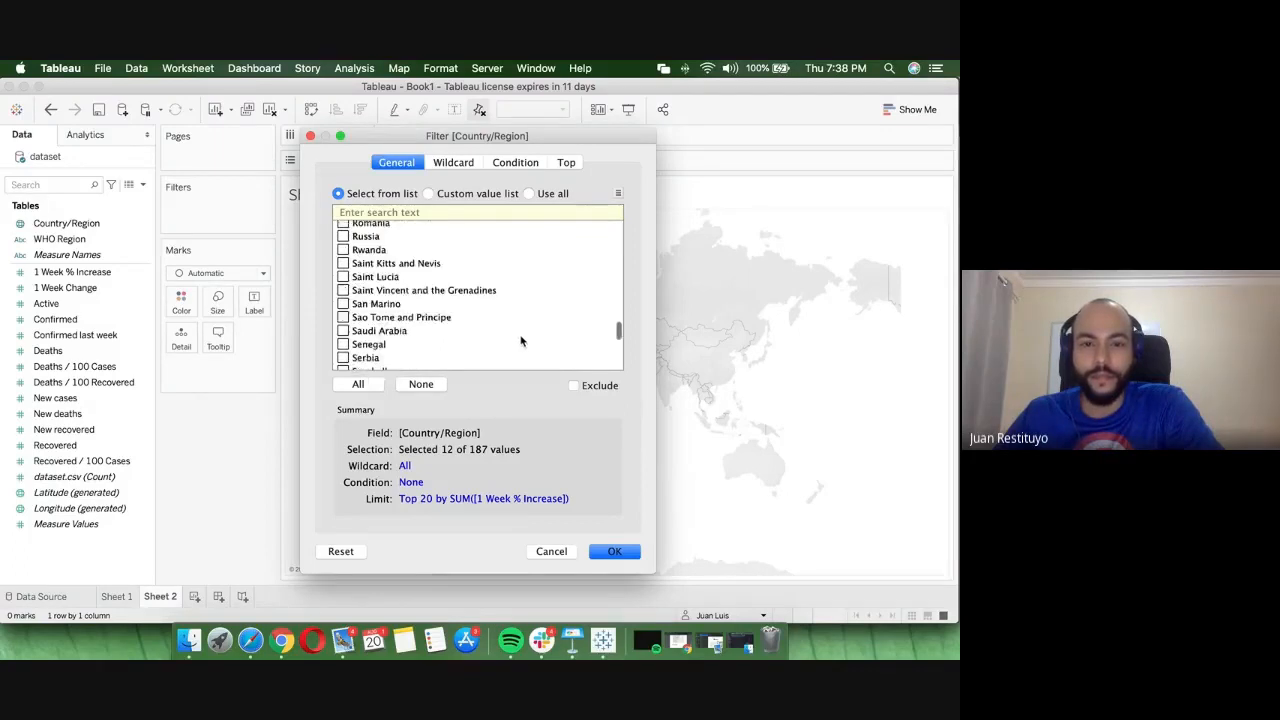
pyautogui.click(615, 551)
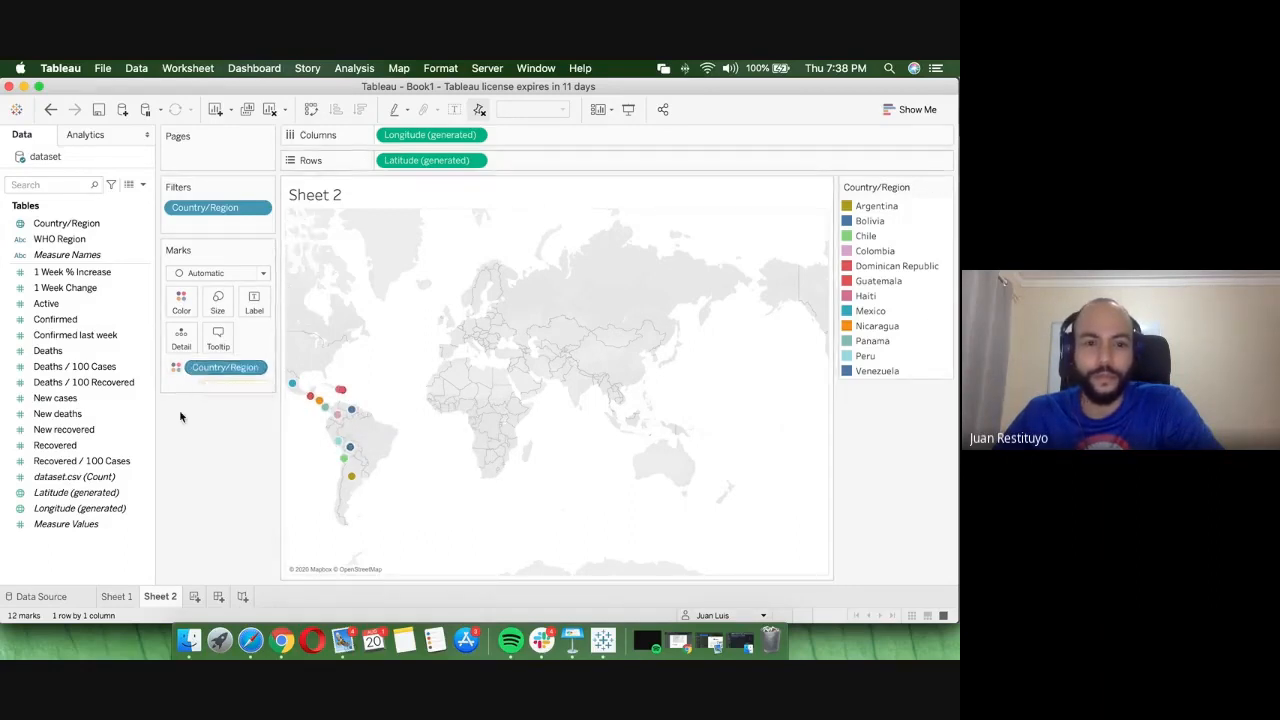
# - Convert the symbol map to a filled map and color the countries by Country/Region
pyautogui.click(915, 110)
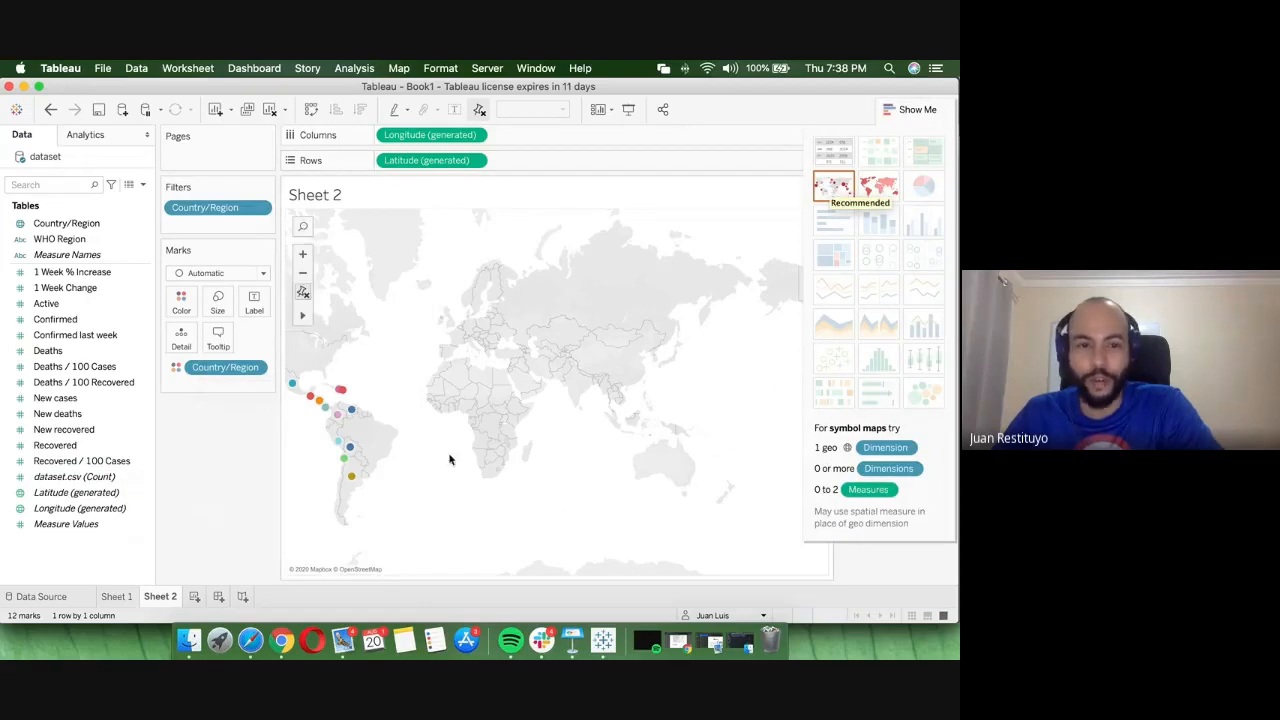
pyautogui.moveTo(306, 394)
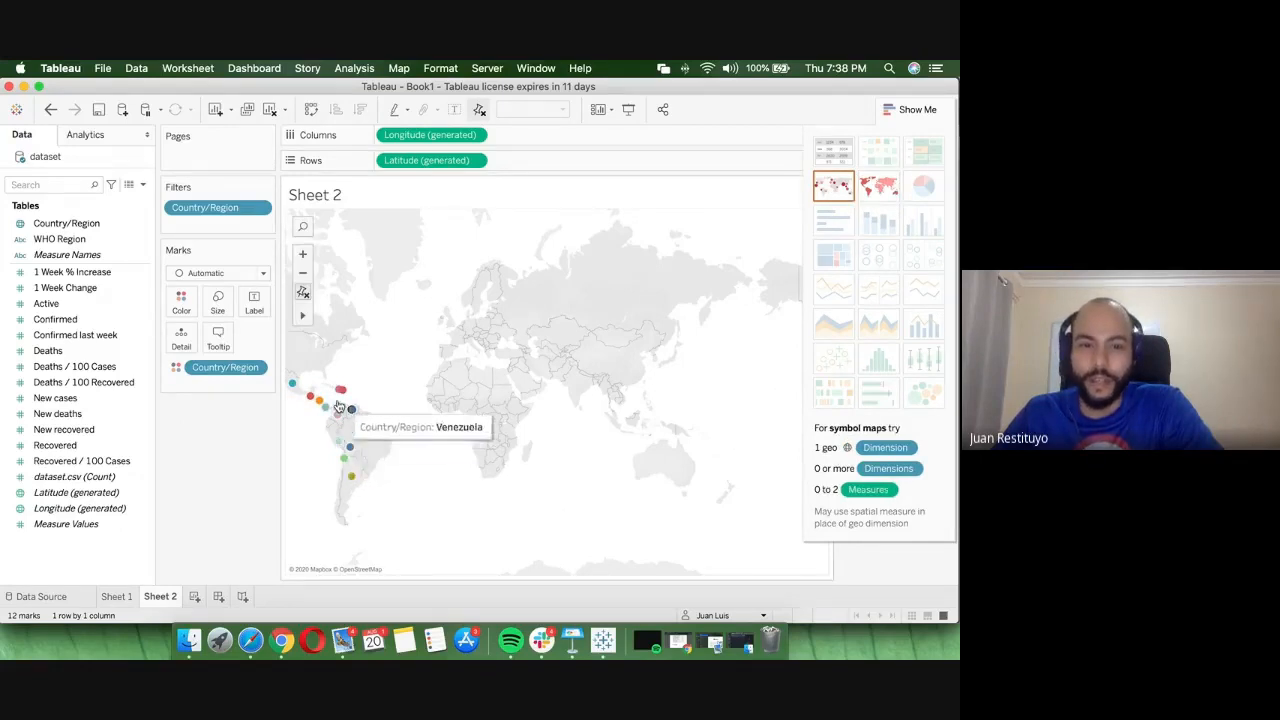
pyautogui.moveTo(340, 418)
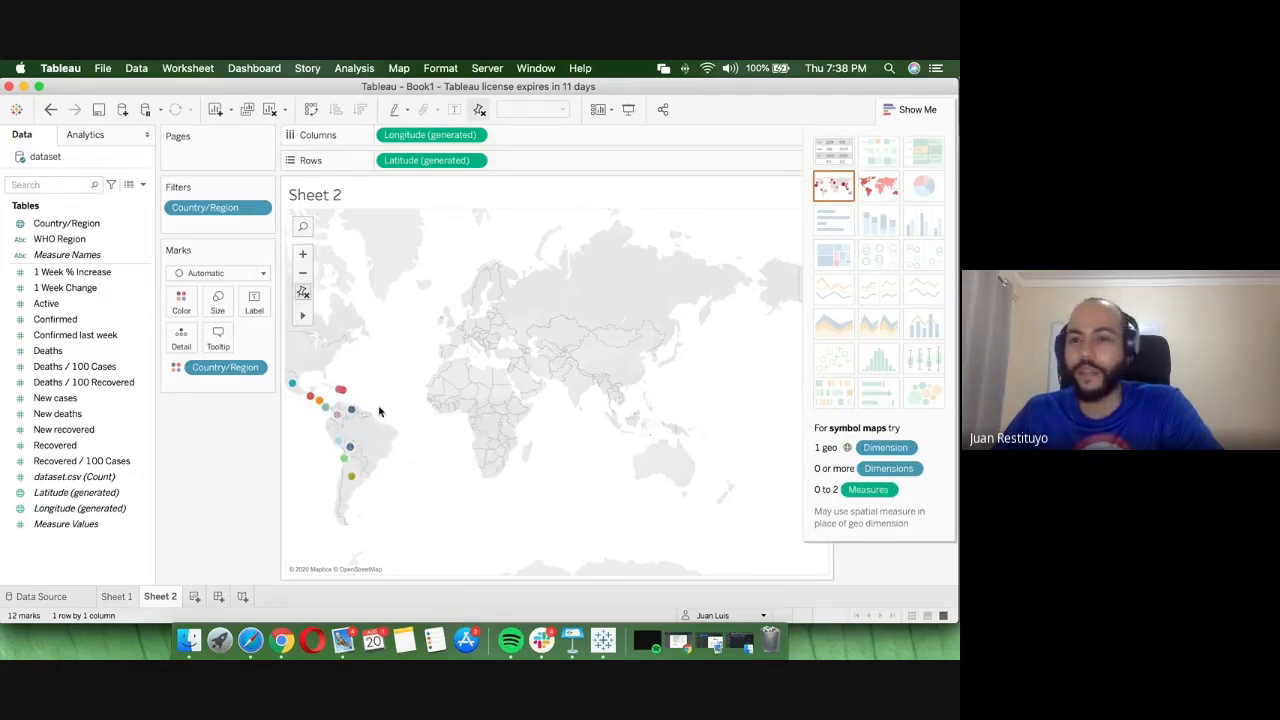
pyautogui.click(884, 188)
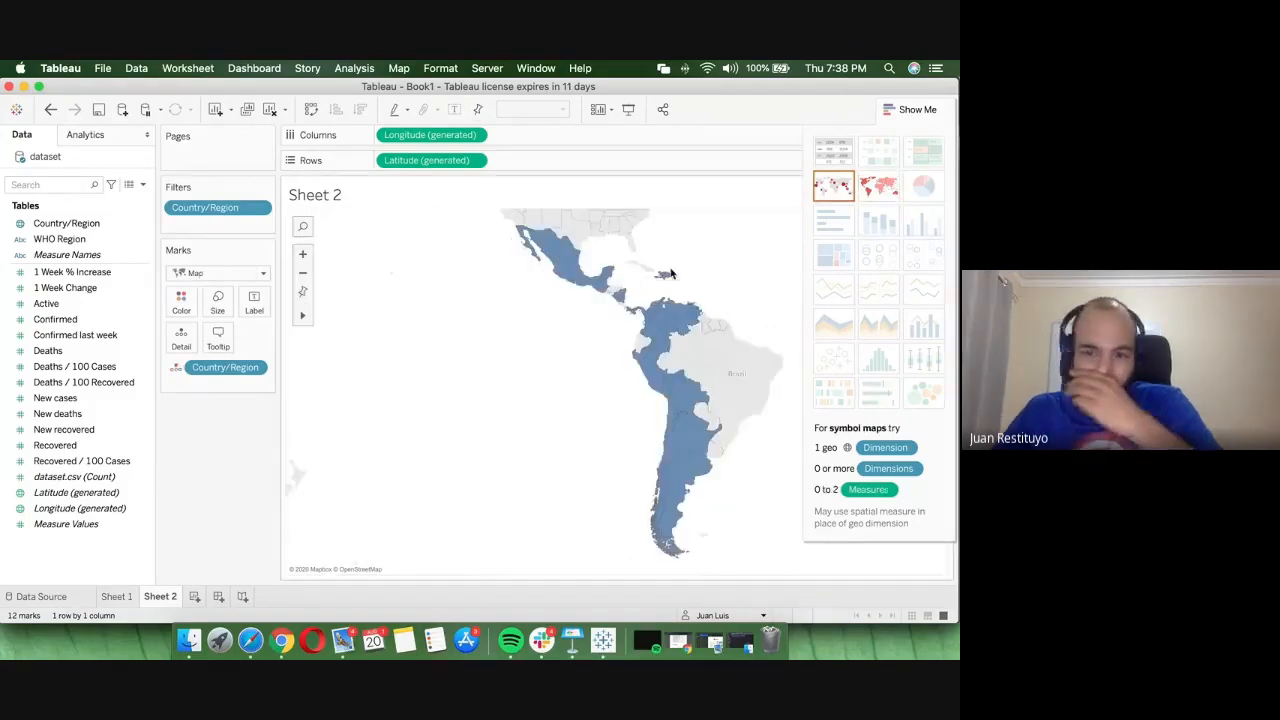
pyautogui.click(917, 110)
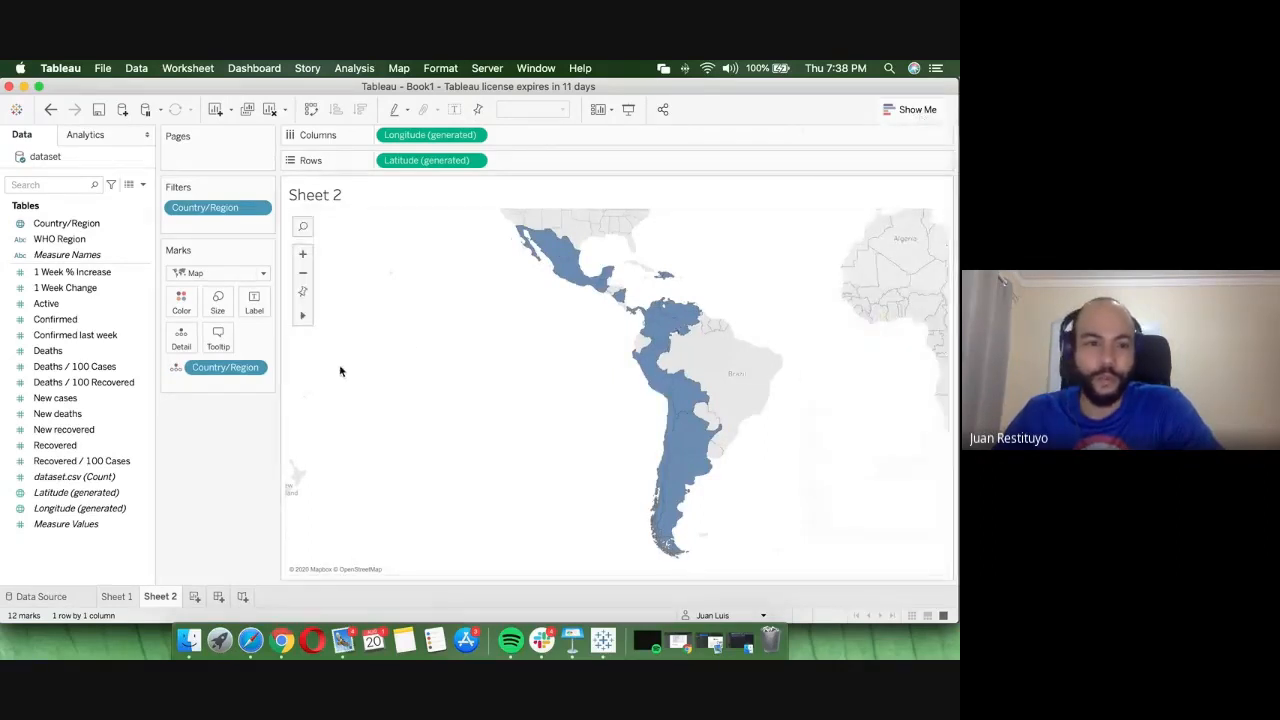
pyautogui.moveTo(66, 223); pyautogui.dragTo(181, 298)
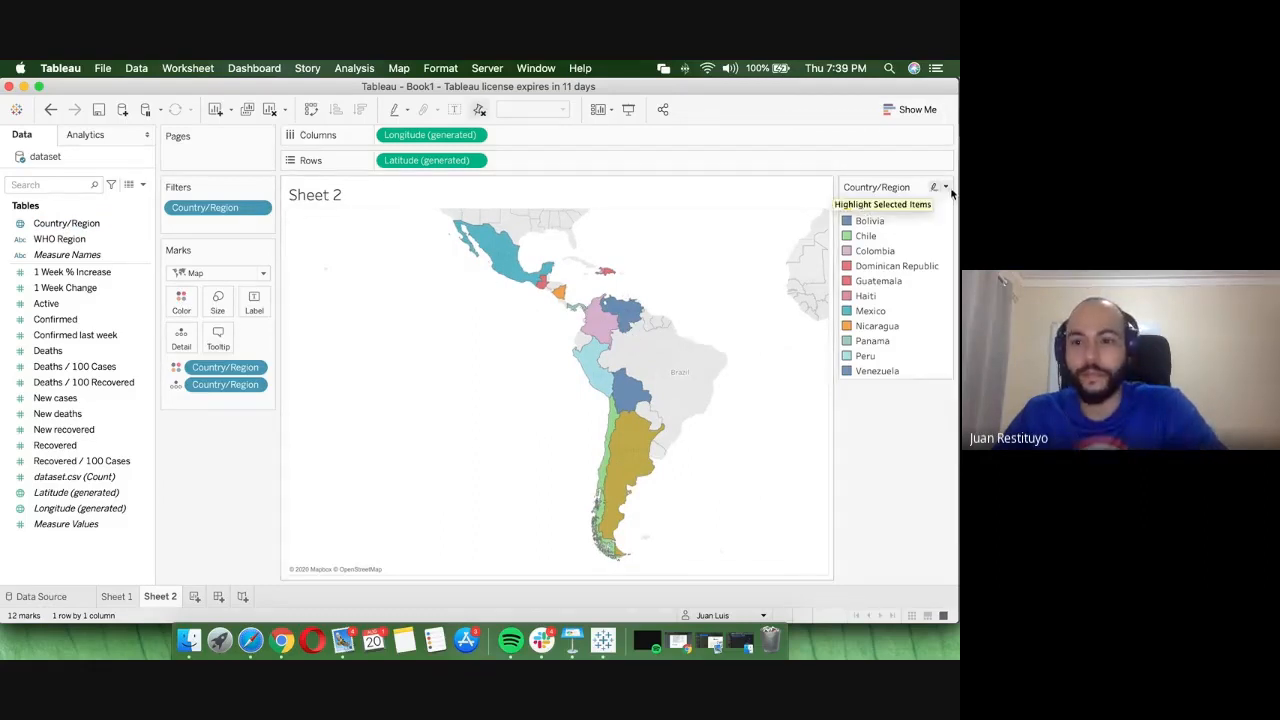
pyautogui.click(946, 188)
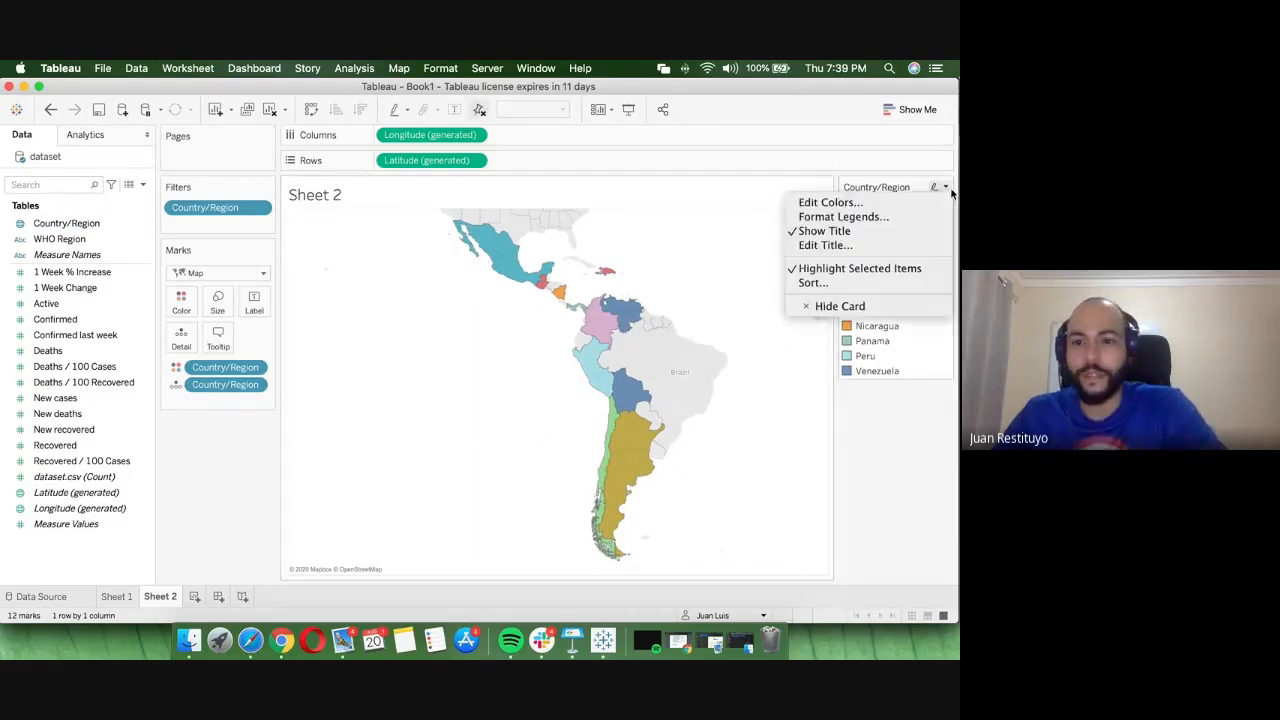
pyautogui.click(853, 205)
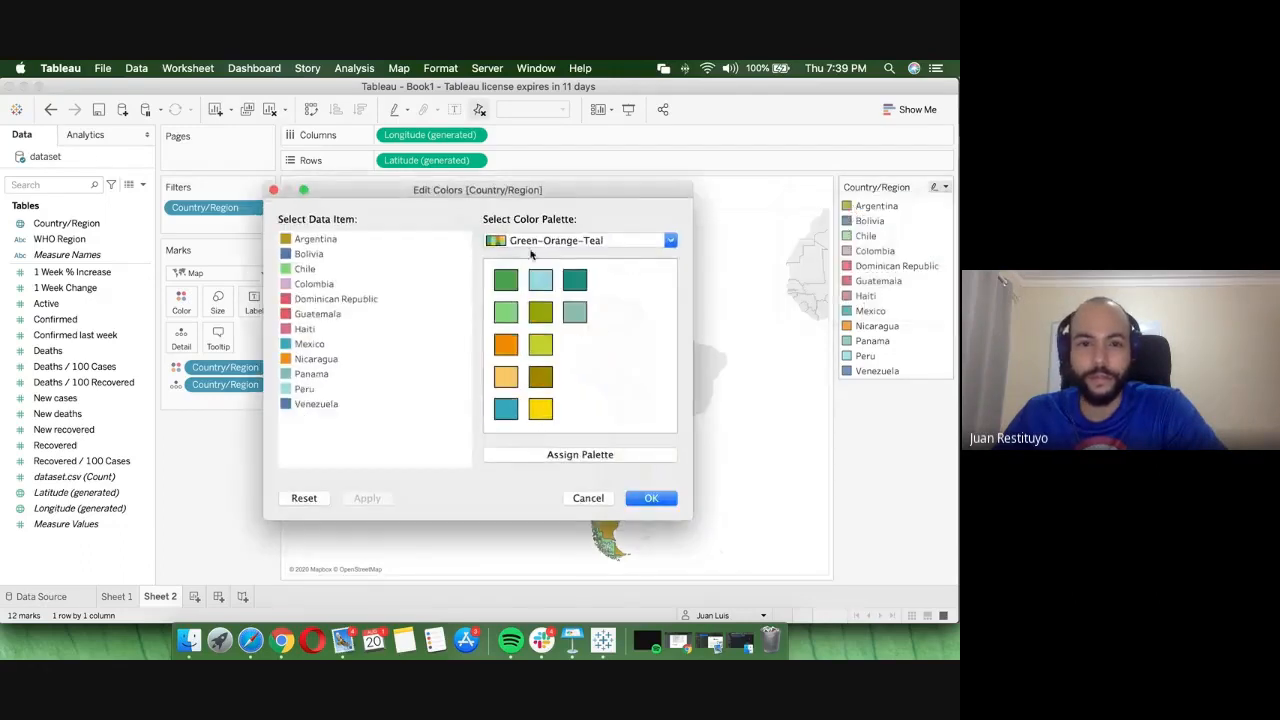
pyautogui.click(575, 242)
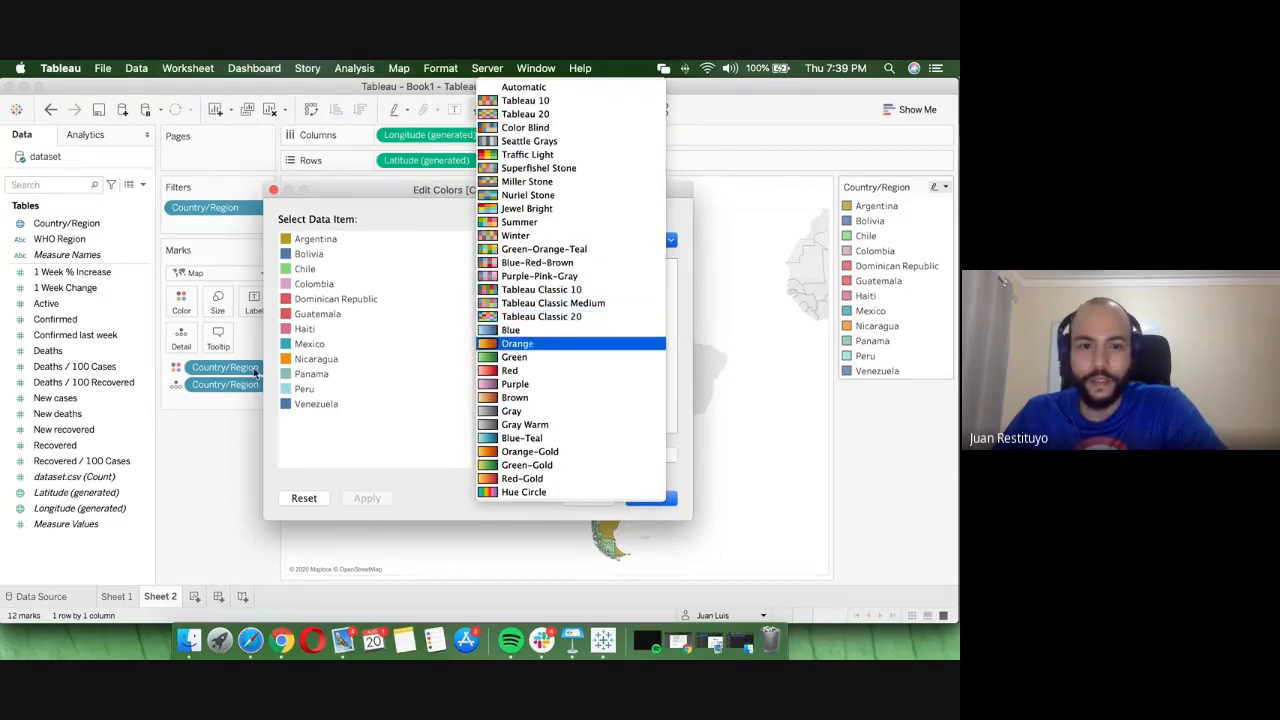
pyautogui.click(336, 380)
pyautogui.press('Escape')
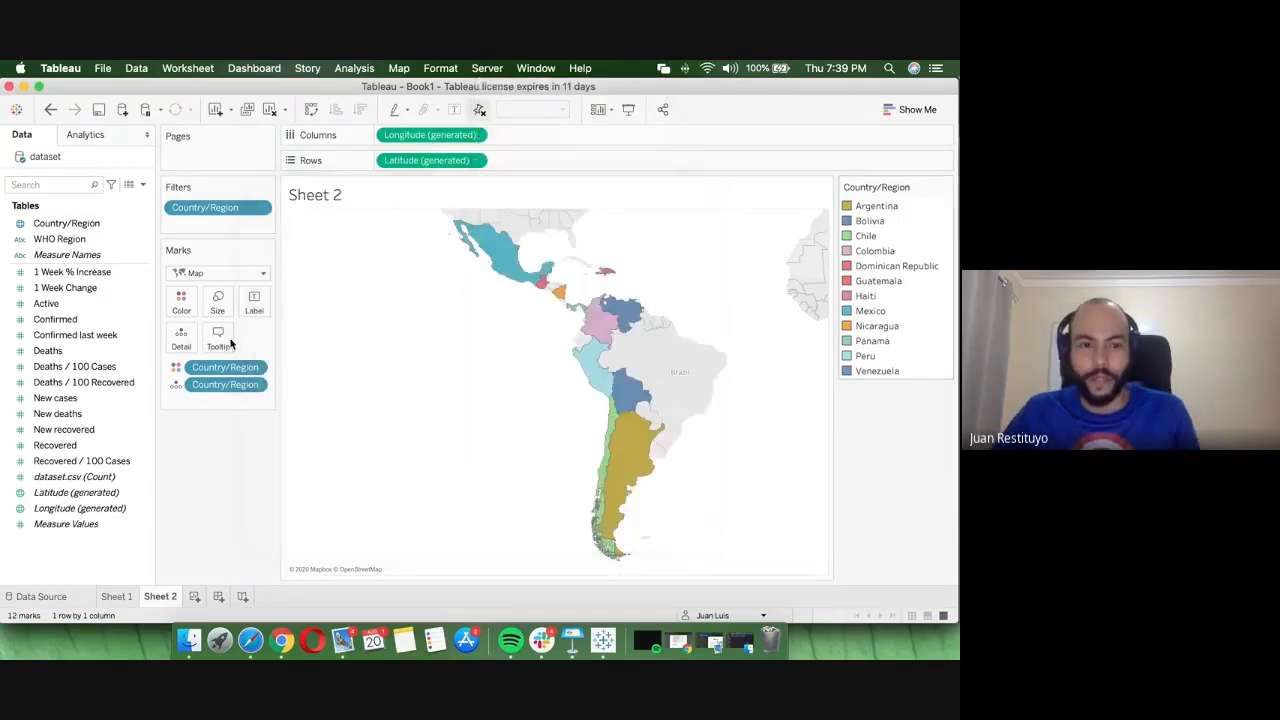
# - Remove Country/Region from the map's color and color the countries by Active instead
pyautogui.click(254, 367)
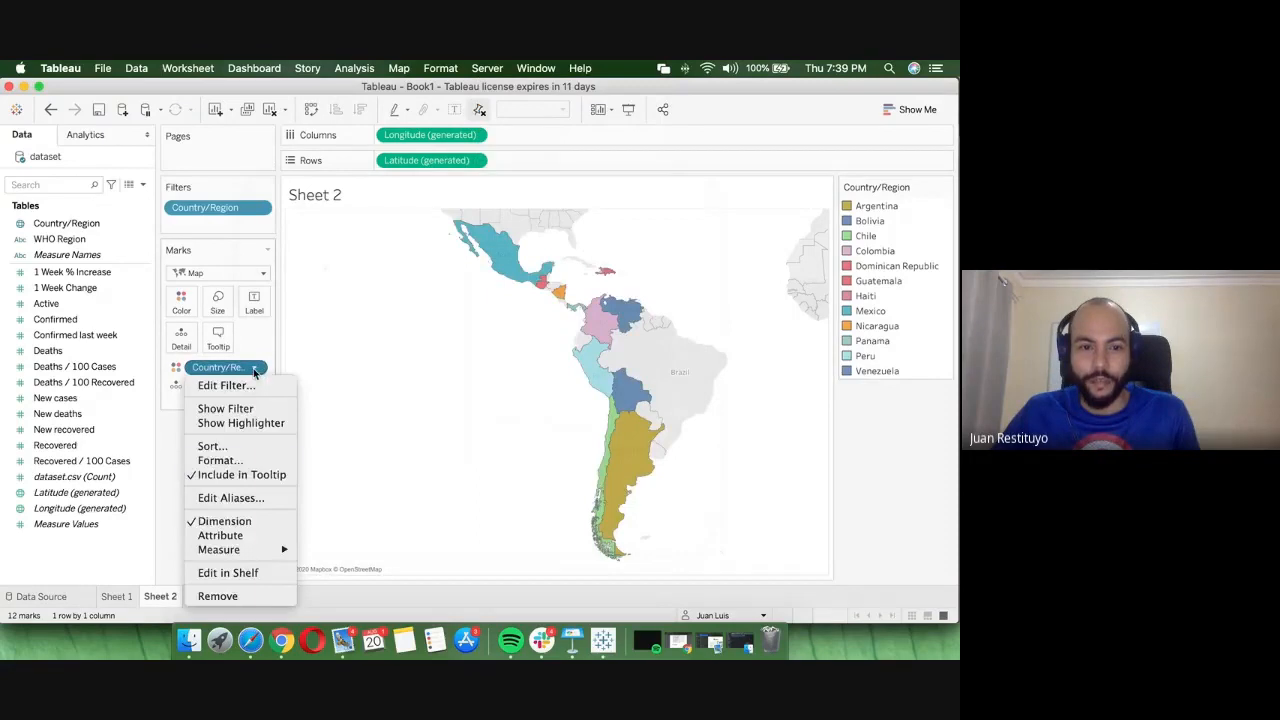
pyautogui.click(235, 596)
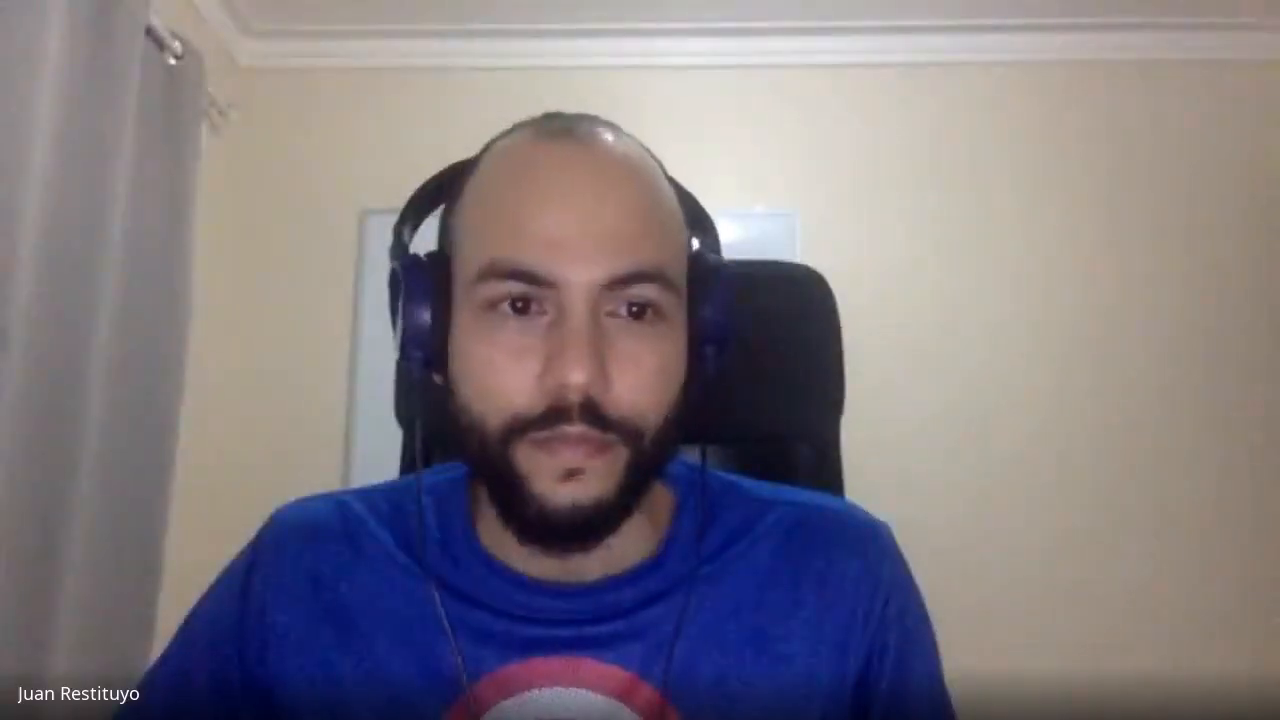
pyautogui.moveTo(60, 303); pyautogui.dragTo(178, 302)
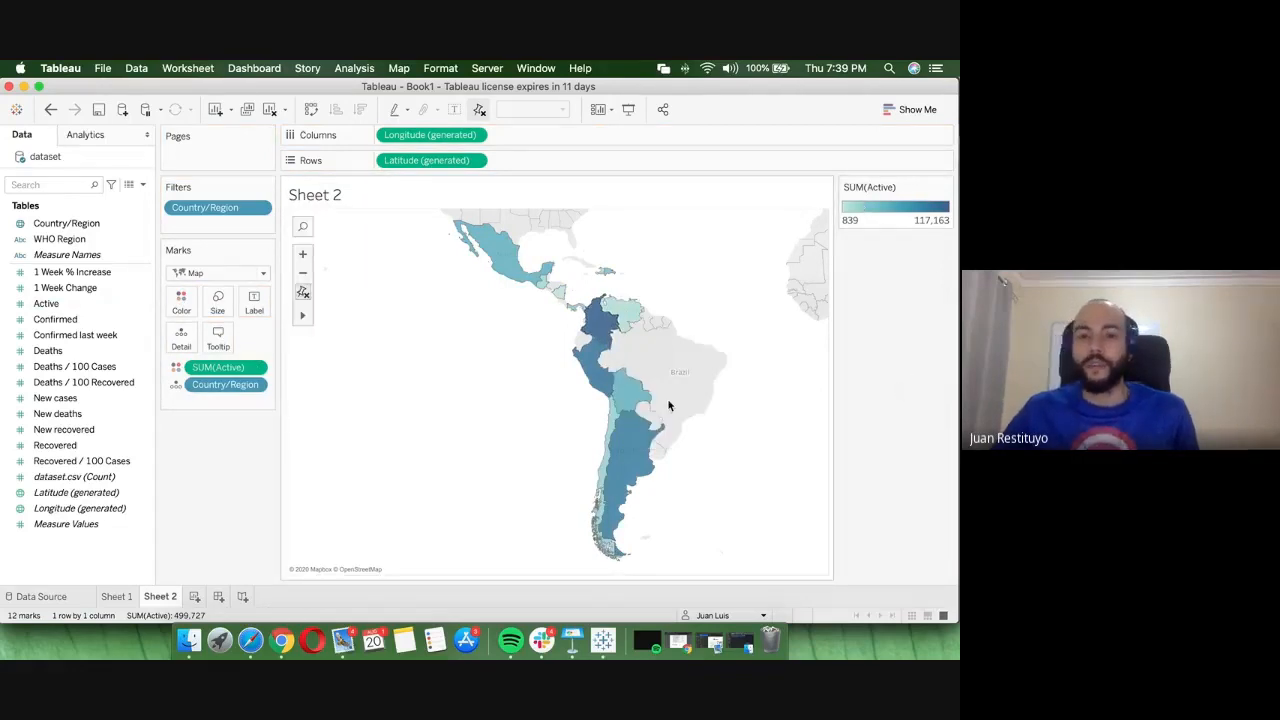
pyautogui.scroll(-1, 743, 439)
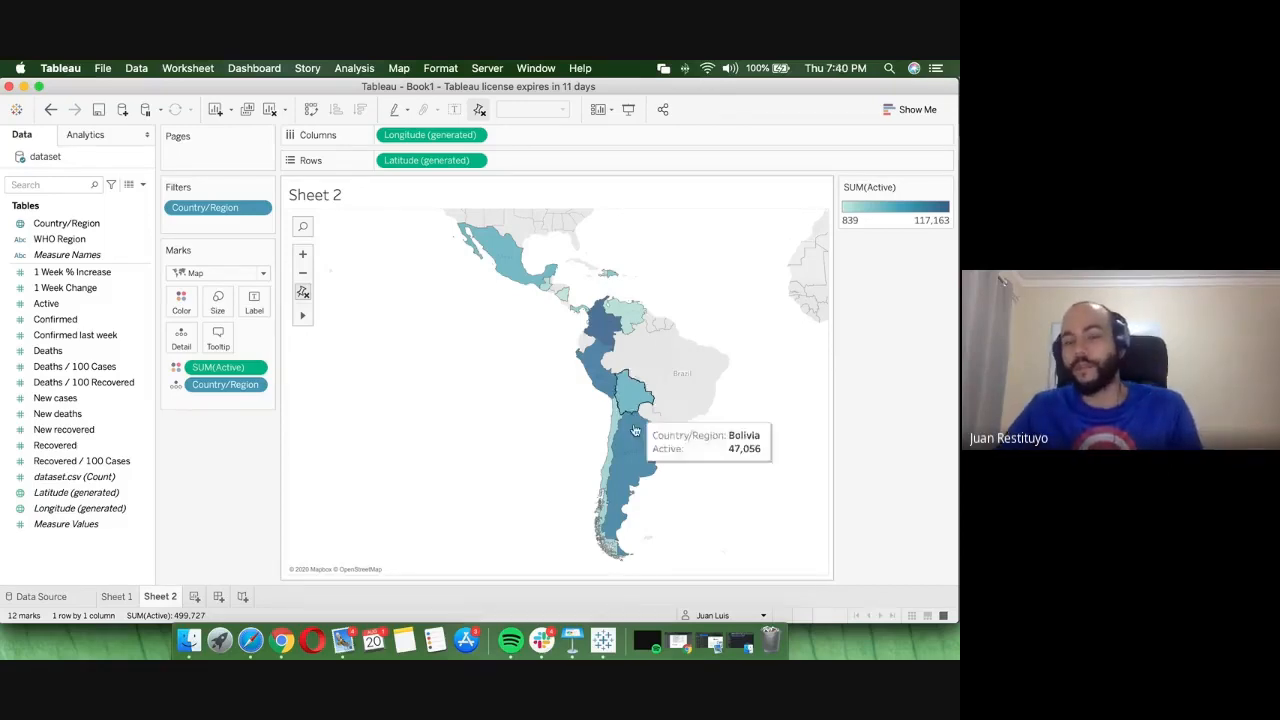
pyautogui.moveTo(630, 440)
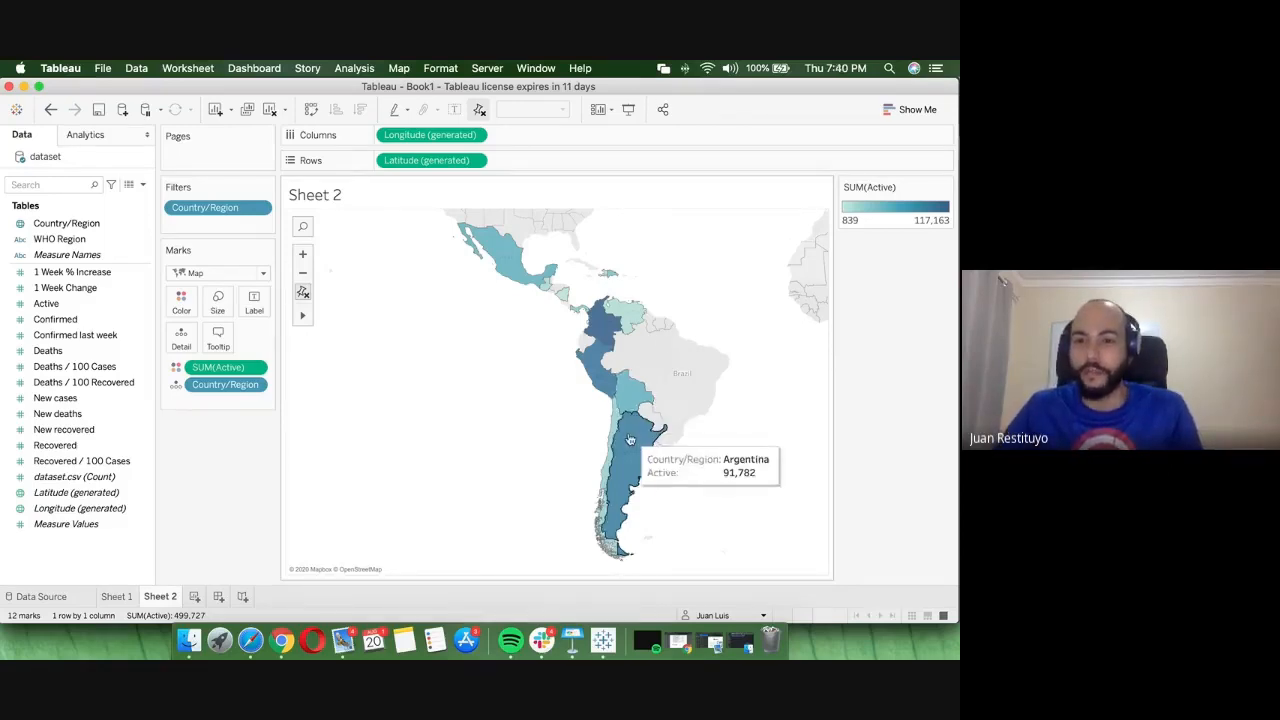
# - Set the color palette of the Active legend to Red-Green-Gold Diverging
pyautogui.click(945, 187)
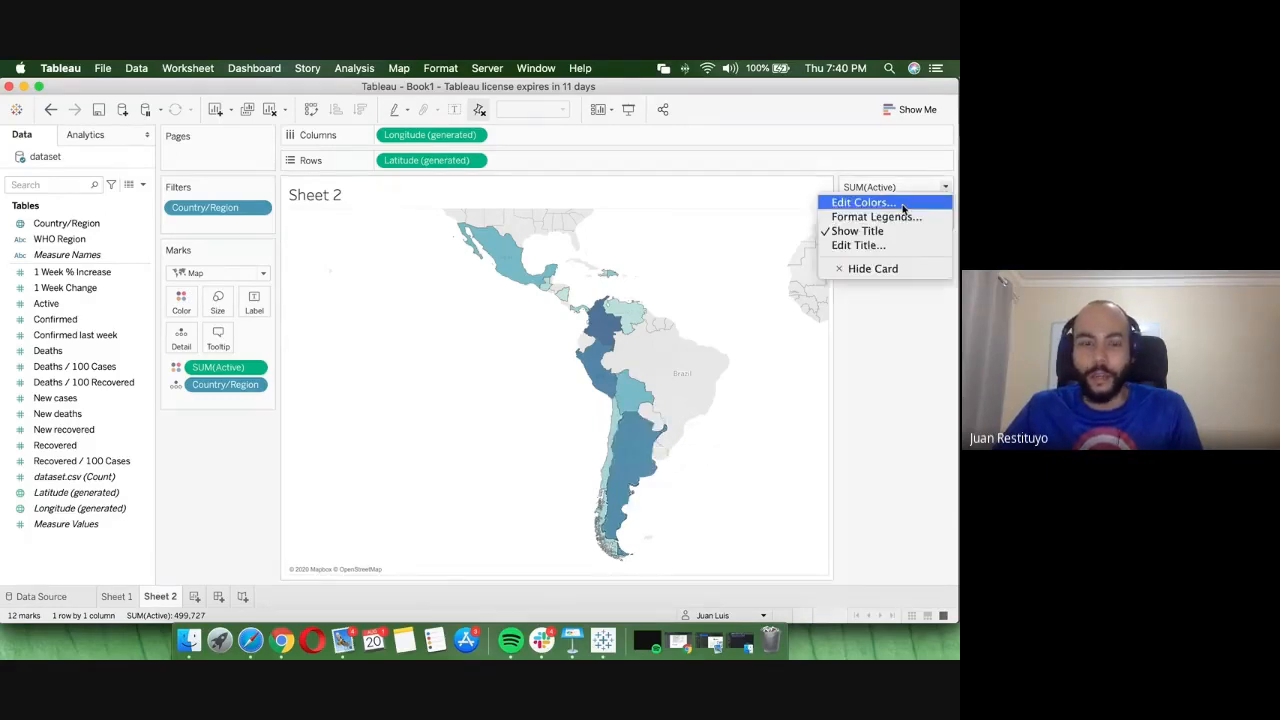
pyautogui.click(903, 204)
pyautogui.click(619, 272)
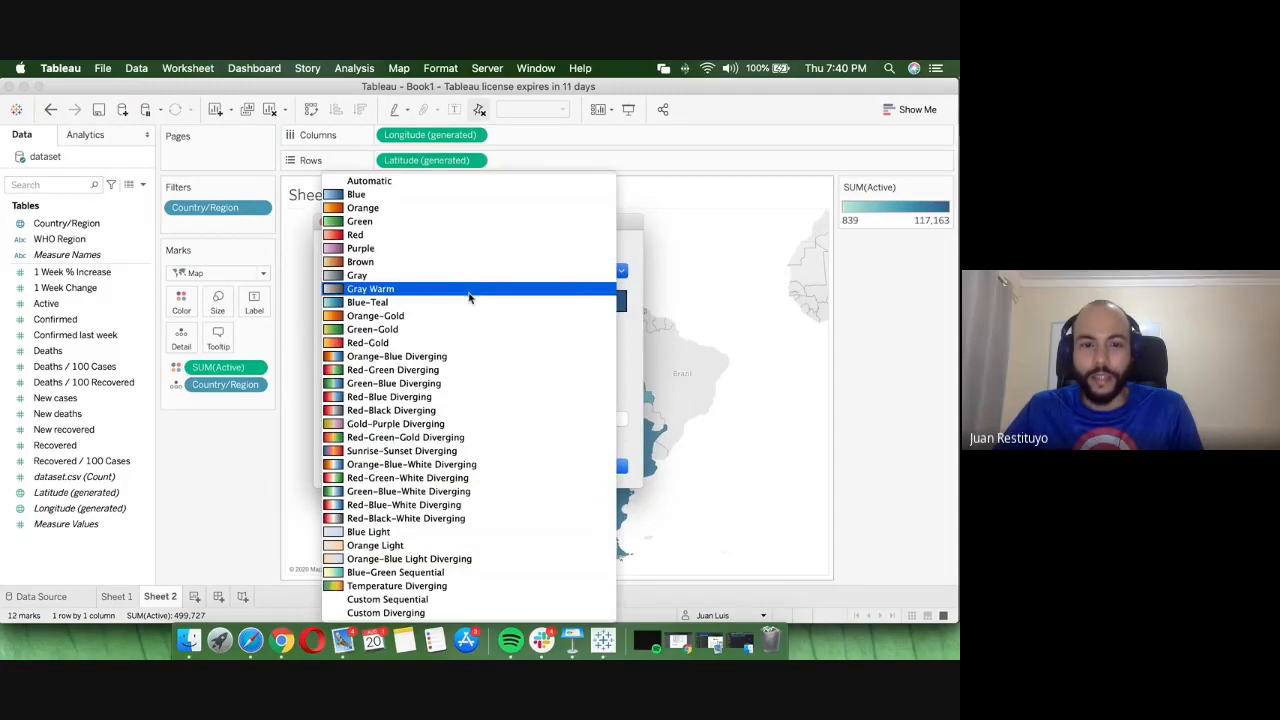
pyautogui.click(390, 372)
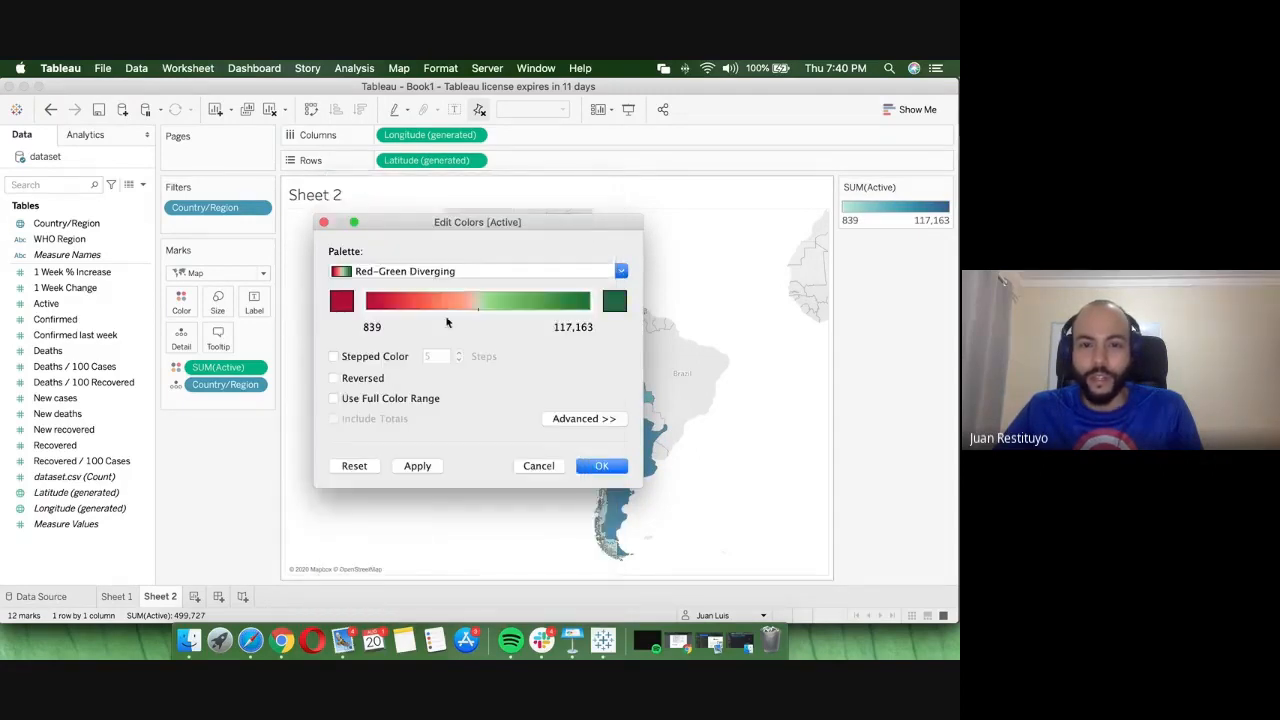
pyautogui.click(619, 272)
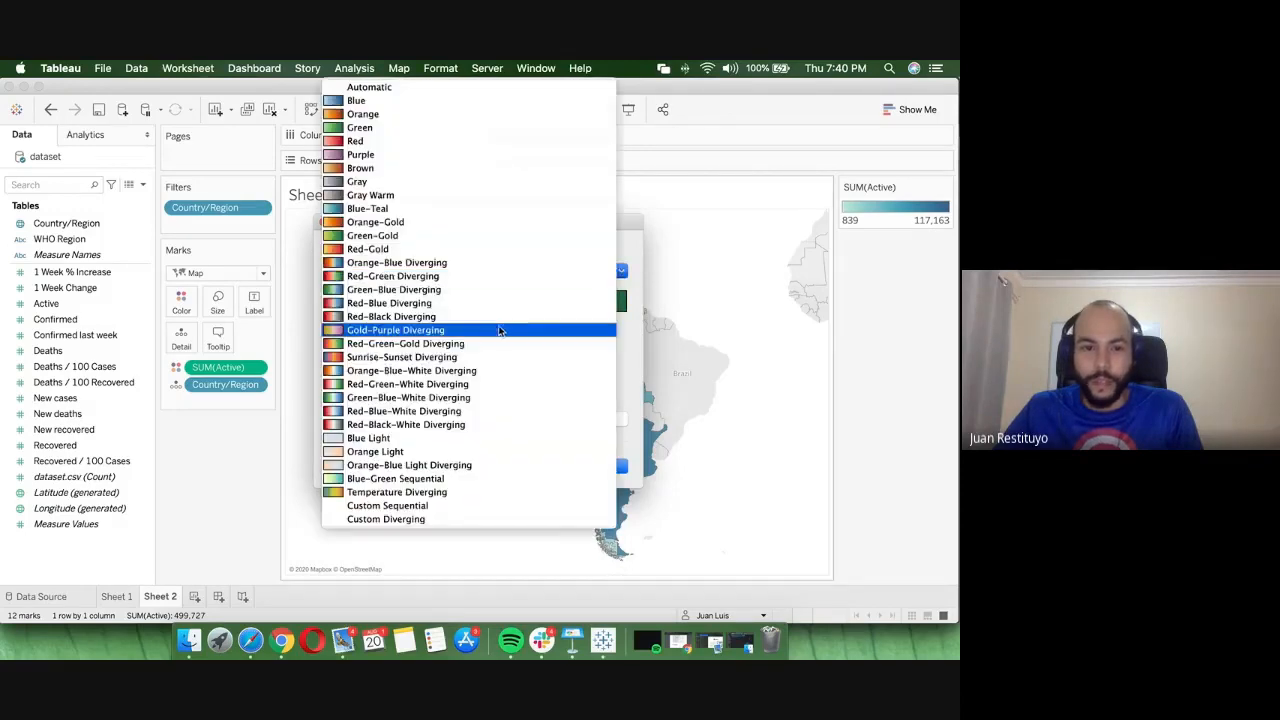
pyautogui.click(432, 344)
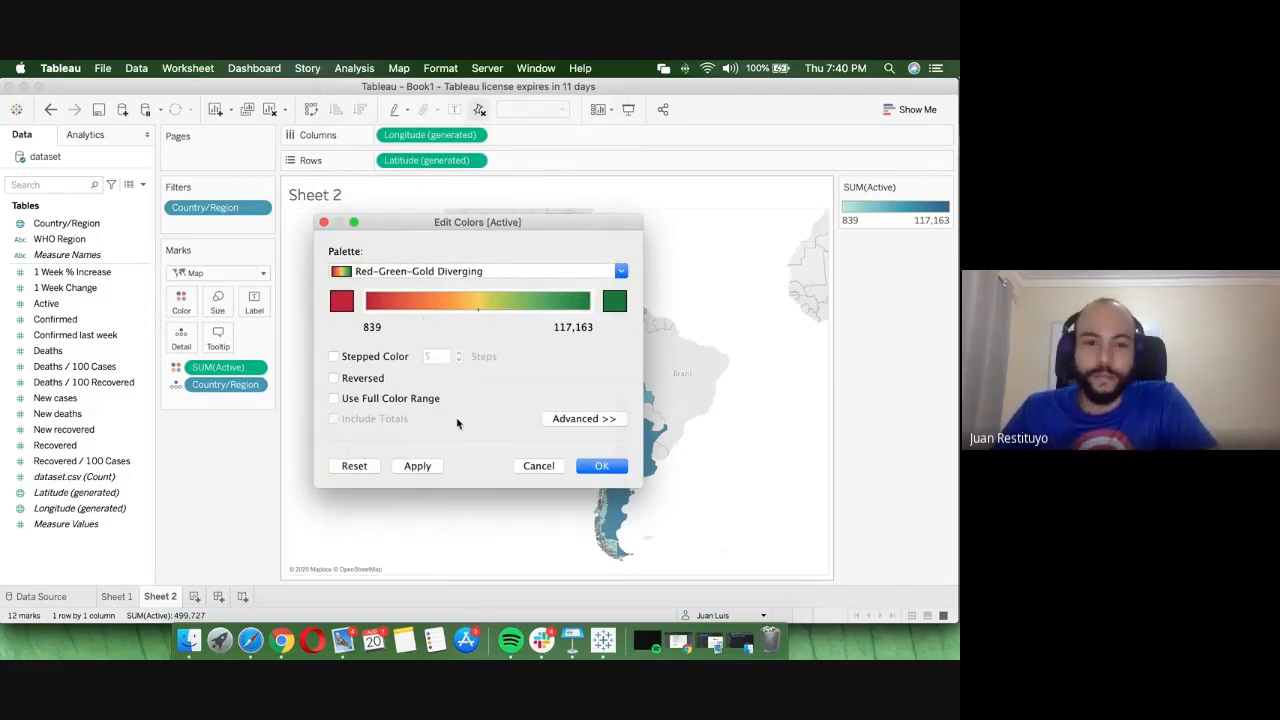
# - Turn on stepped color for the Active palette and set it to 11 steps
pyautogui.click(334, 357)
pyautogui.click(459, 352)
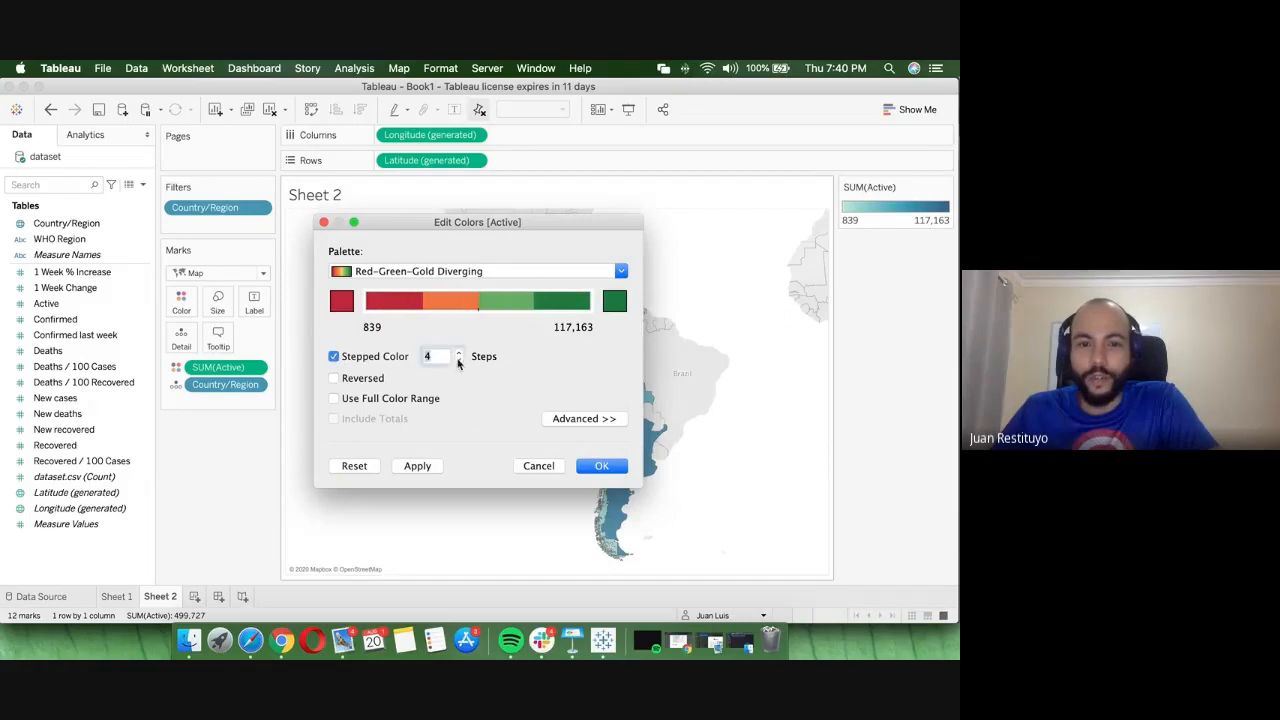
pyautogui.click(459, 352)
pyautogui.click(459, 353)
pyautogui.click(459, 353)
pyautogui.click(459, 353)
pyautogui.click(459, 353)
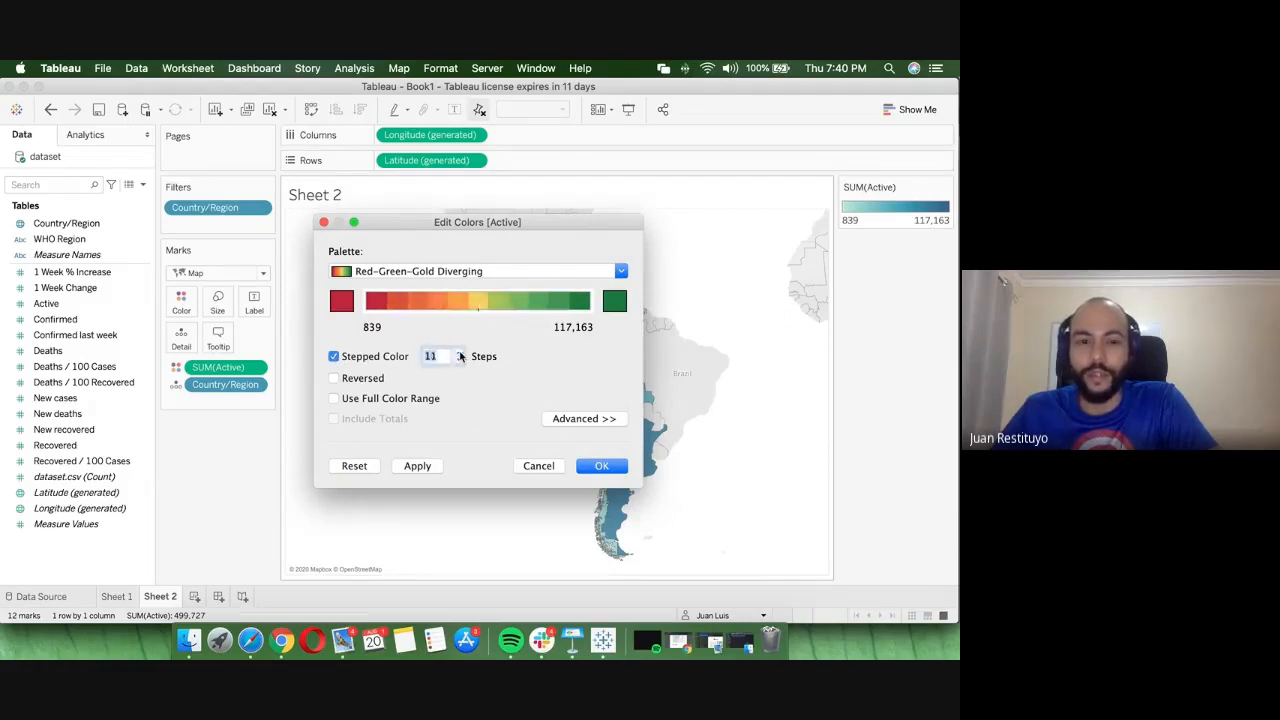
pyautogui.click(459, 353)
pyautogui.click(459, 353)
pyautogui.click(460, 353)
pyautogui.click(459, 353)
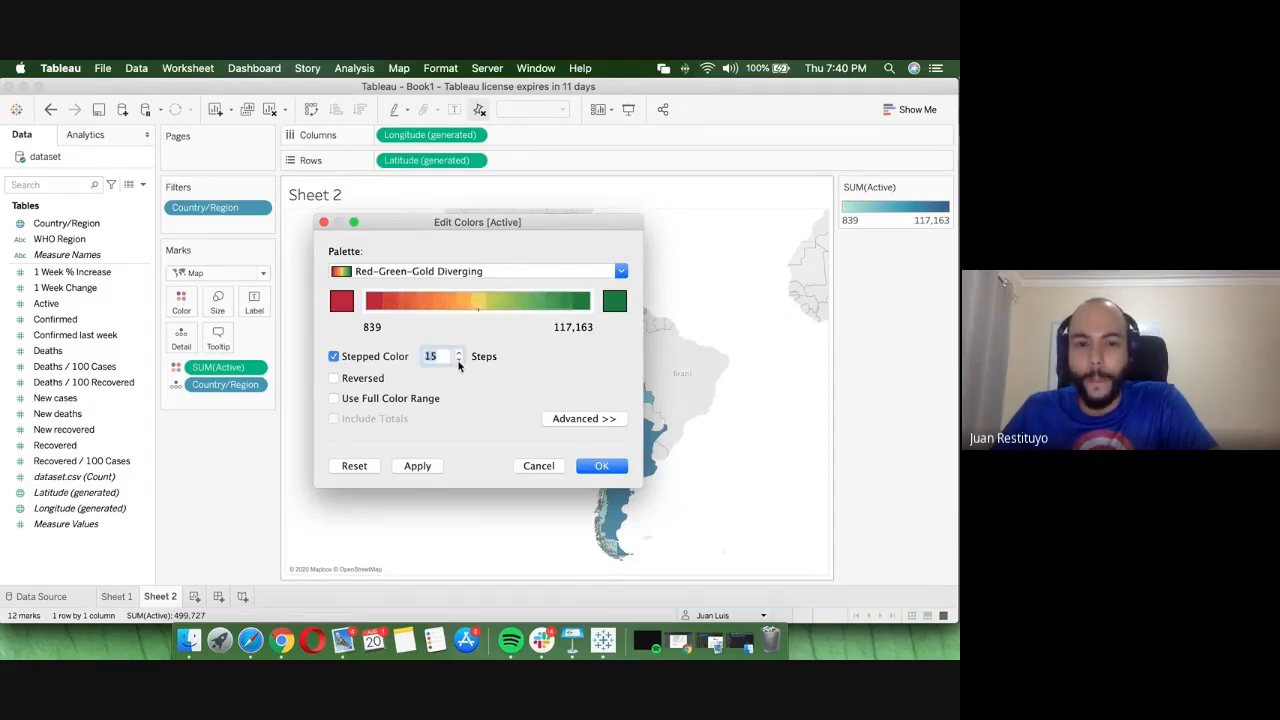
pyautogui.click(459, 361)
pyautogui.click(459, 361)
pyautogui.click(459, 361)
pyautogui.click(459, 361)
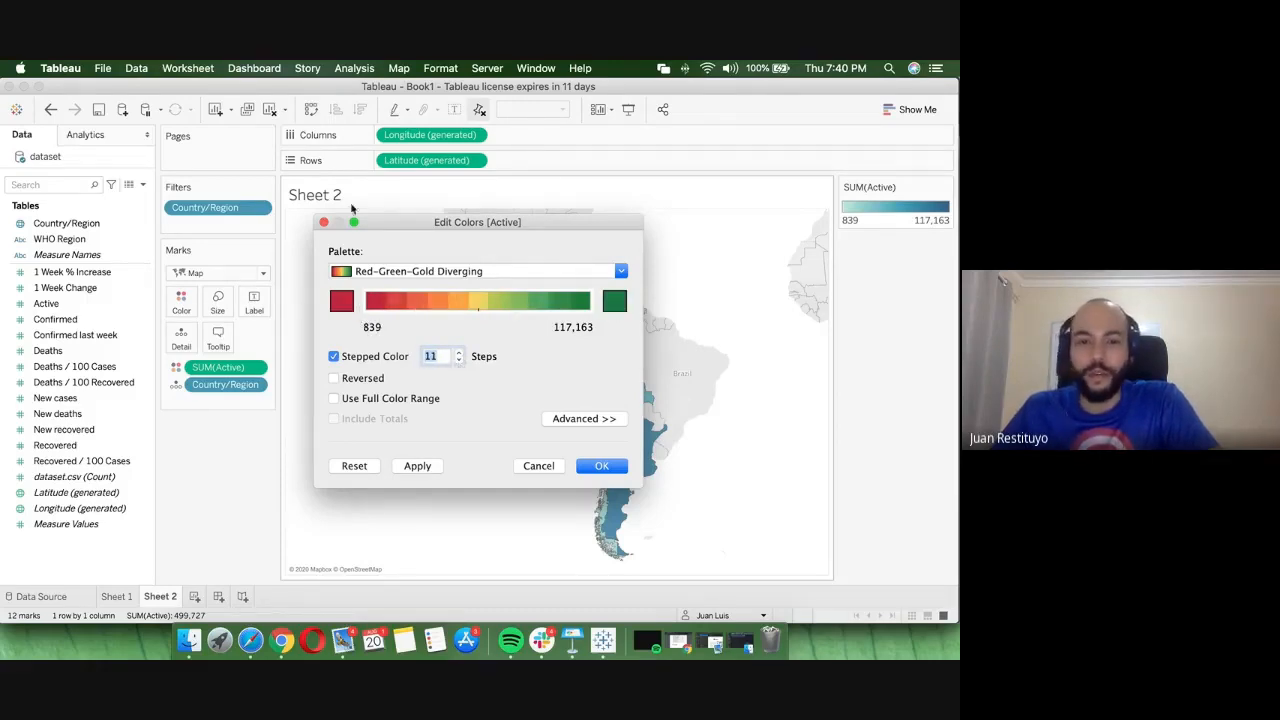
# - Reverse the Active palette so it runs from green to red, and apply the colors to the map
pyautogui.click(335, 378)
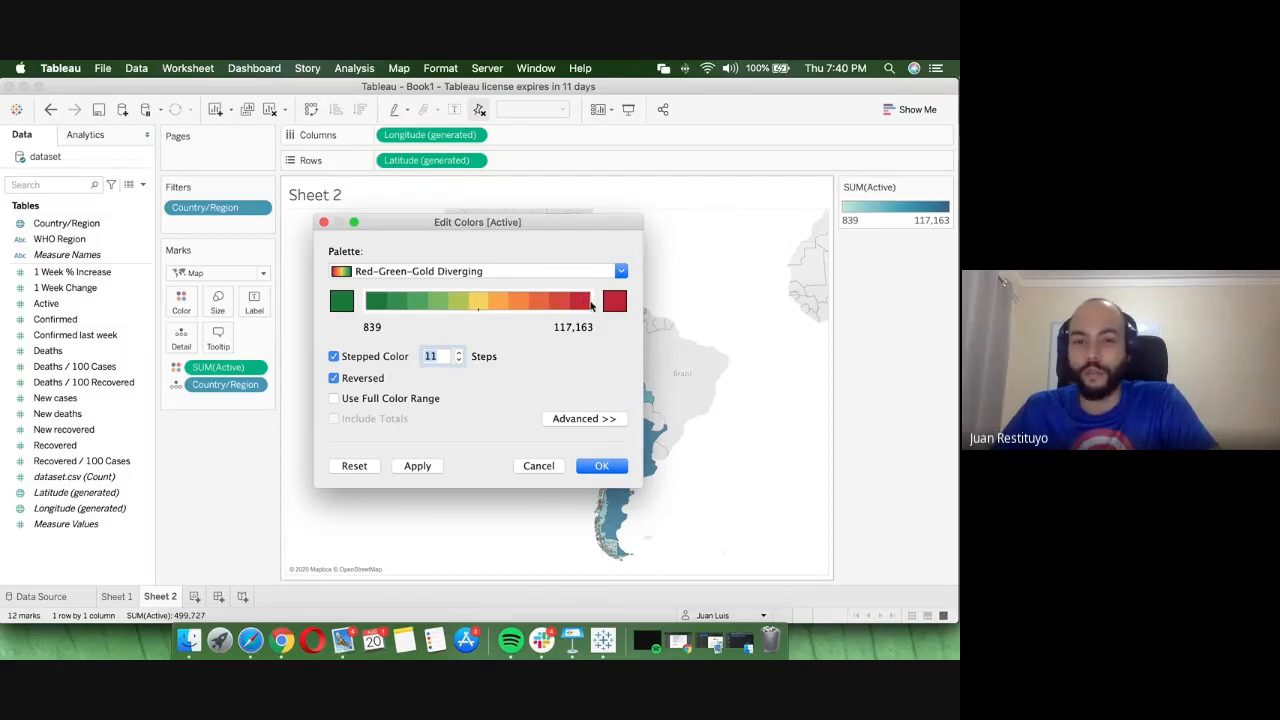
pyautogui.click(417, 466)
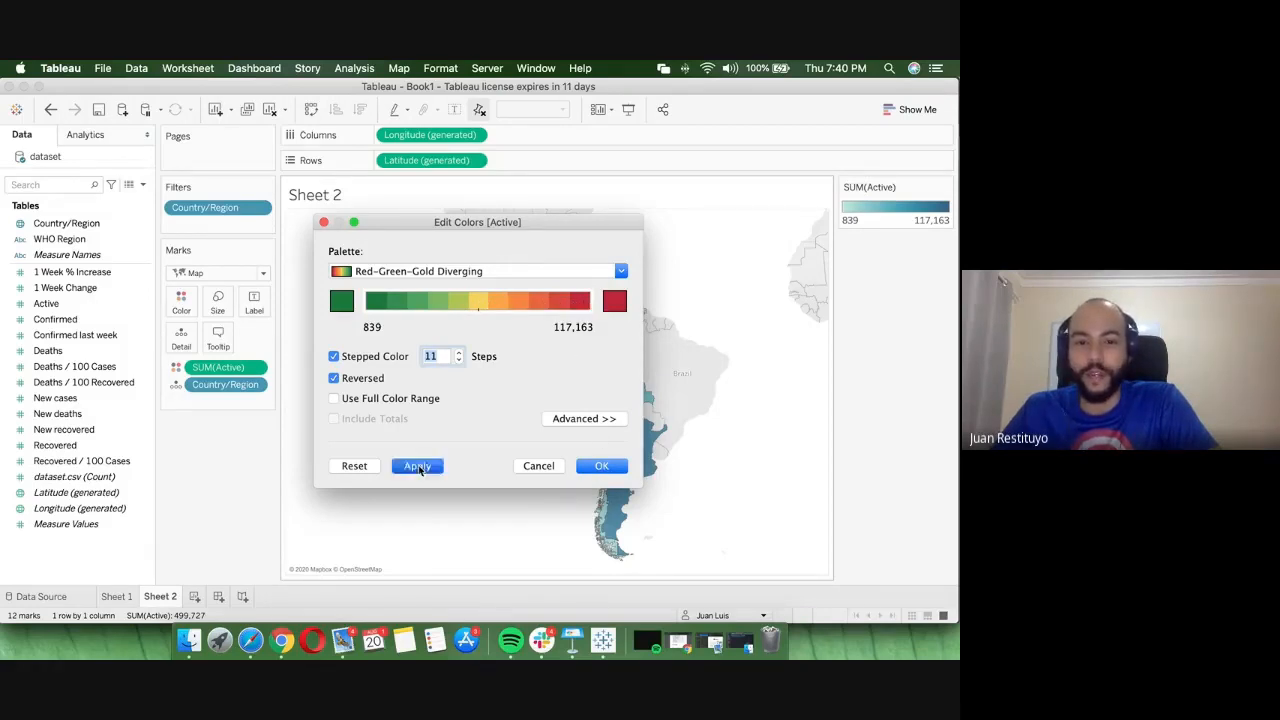
pyautogui.click(600, 466)
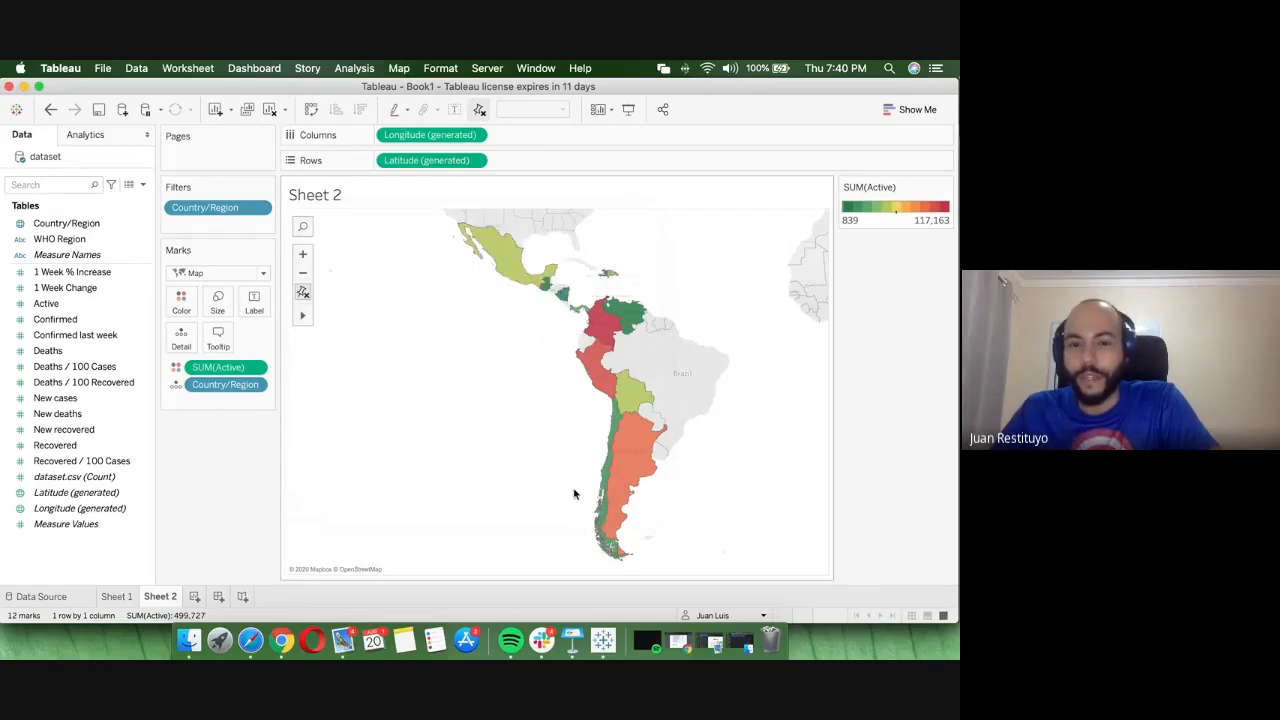
# - Reduce the stepped colors of the Active palette to 5 steps and apply the change to the map
pyautogui.moveTo(598, 378)
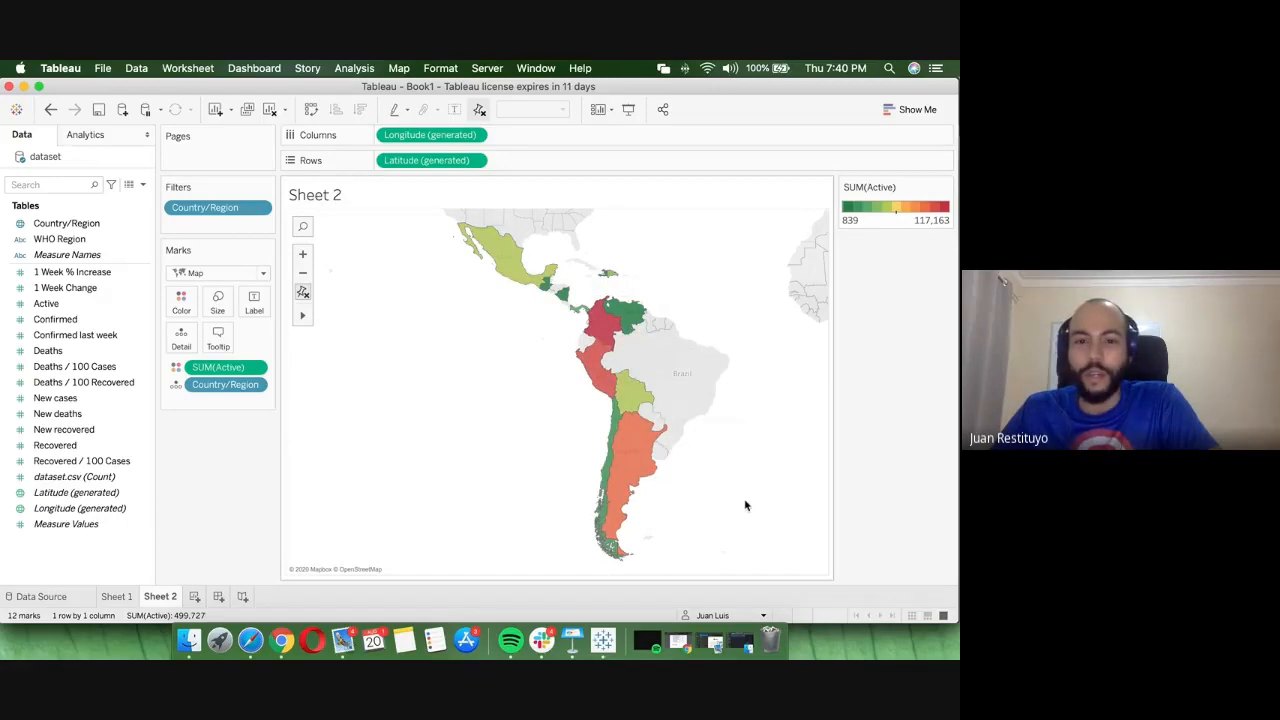
pyautogui.moveTo(602, 328)
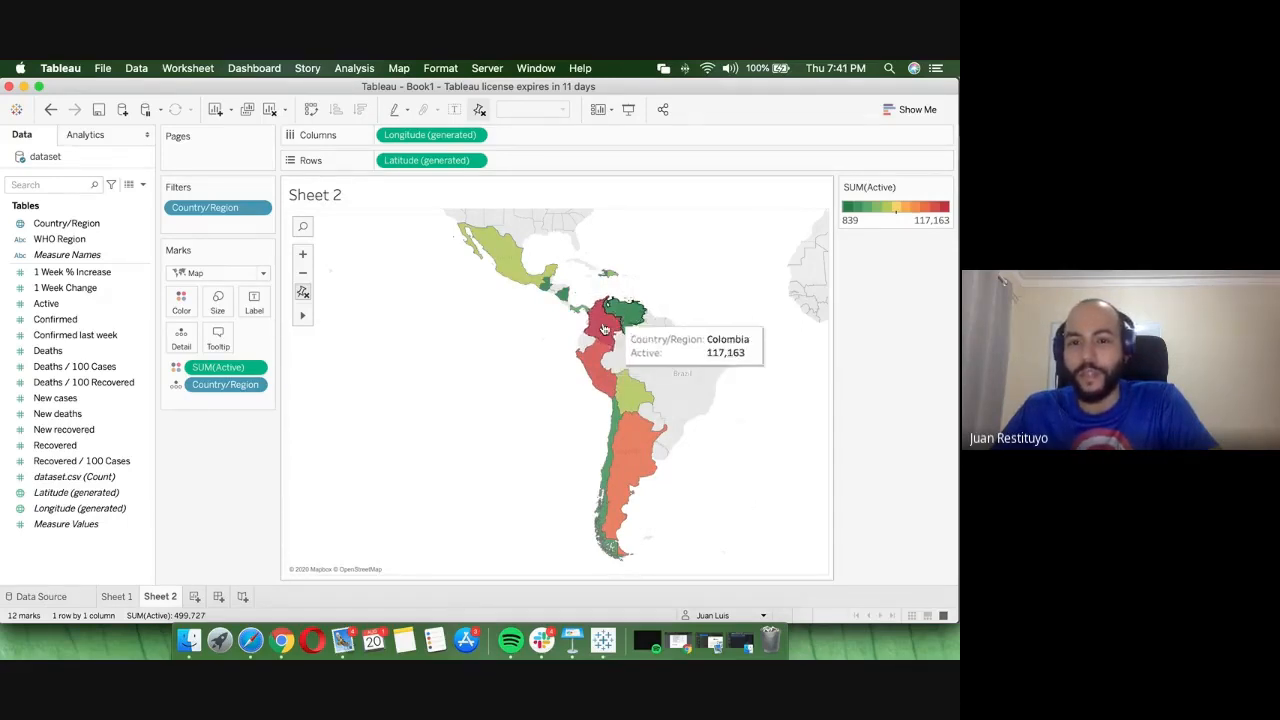
pyautogui.rightClick(879, 201)
pyautogui.click(883, 204)
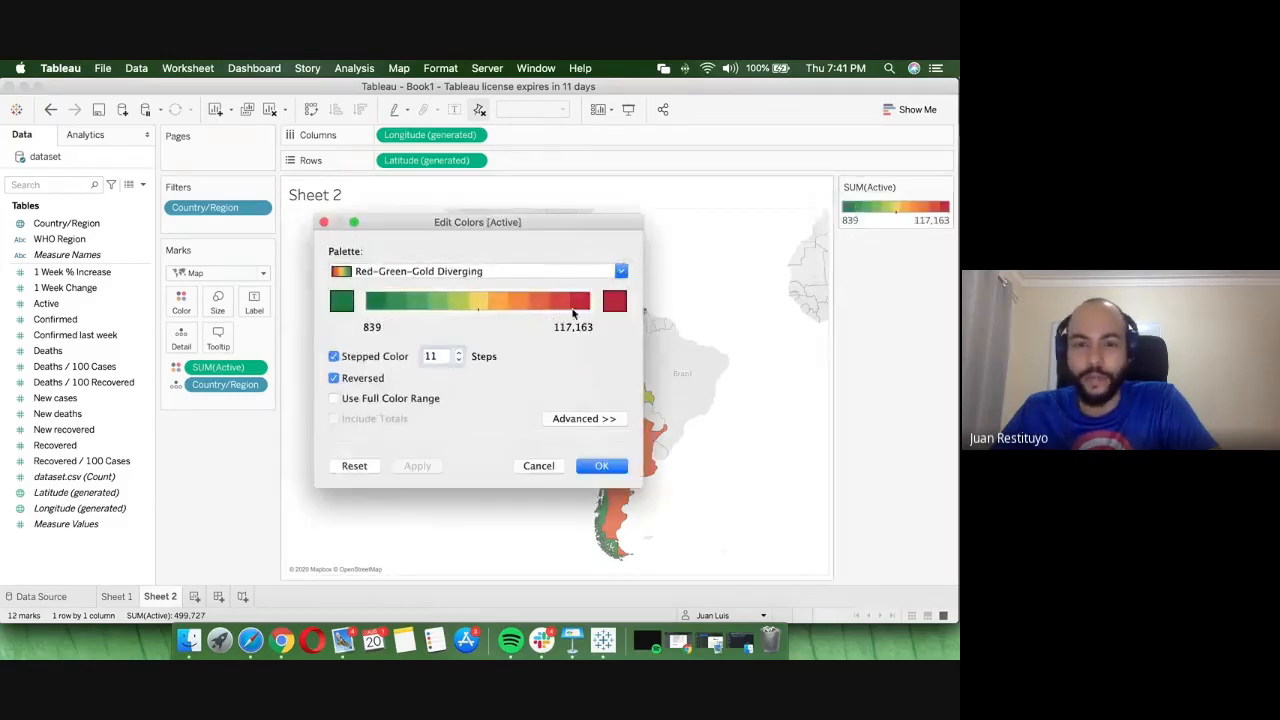
pyautogui.click(457, 361)
pyautogui.click(457, 361)
pyautogui.click(457, 361)
pyautogui.click(457, 361)
pyautogui.click(457, 361)
pyautogui.click(457, 361)
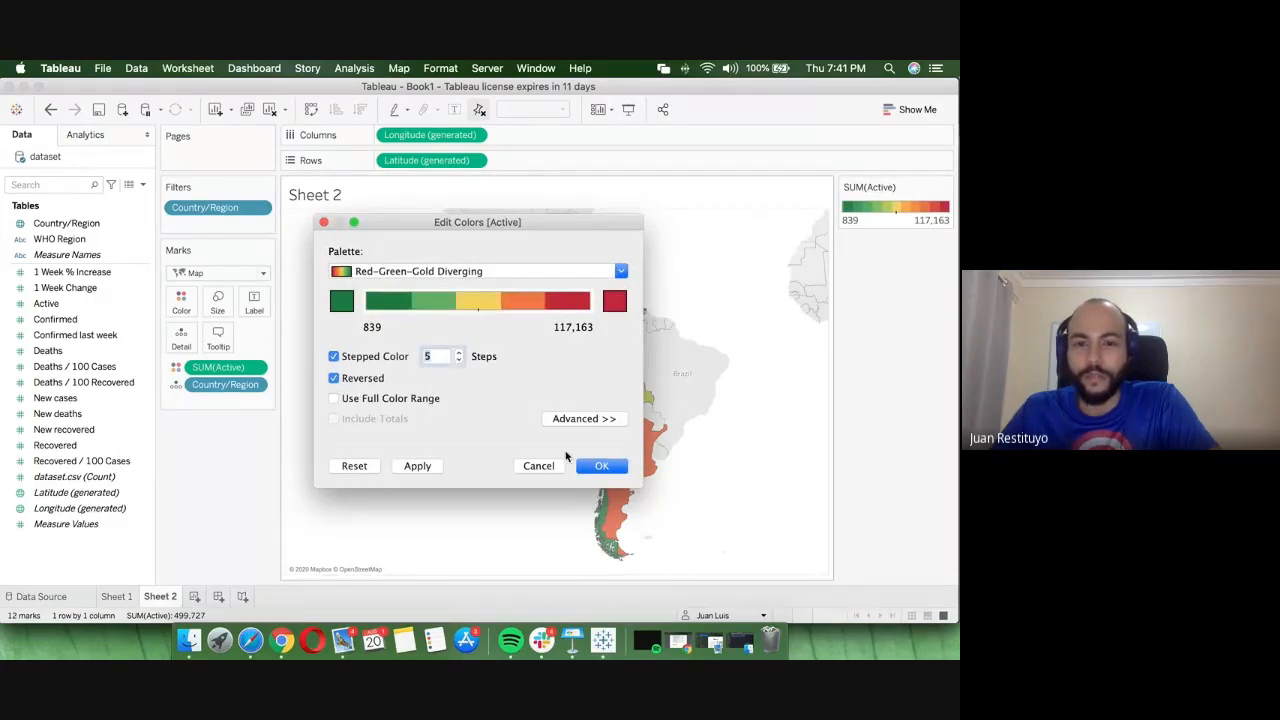
pyautogui.click(414, 467)
pyautogui.click(600, 467)
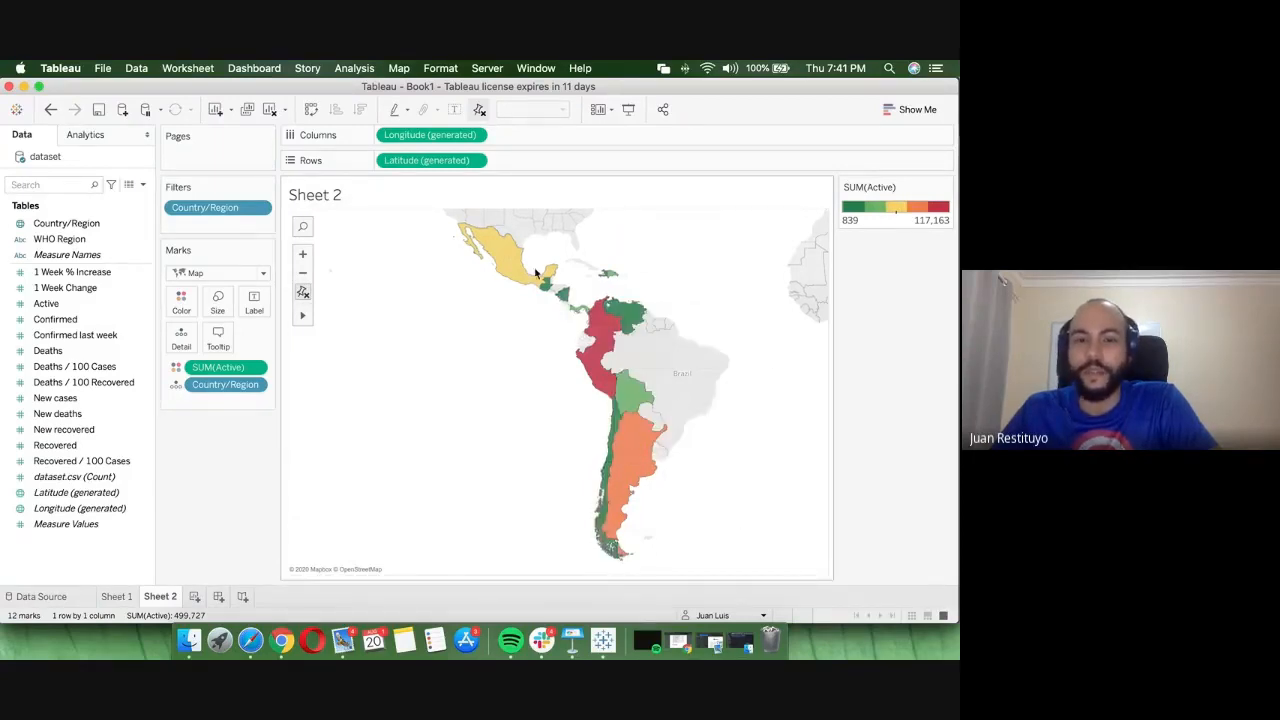
# - Color the map by Recovered / 100 Cases in place of Active
pyautogui.moveTo(490, 258)
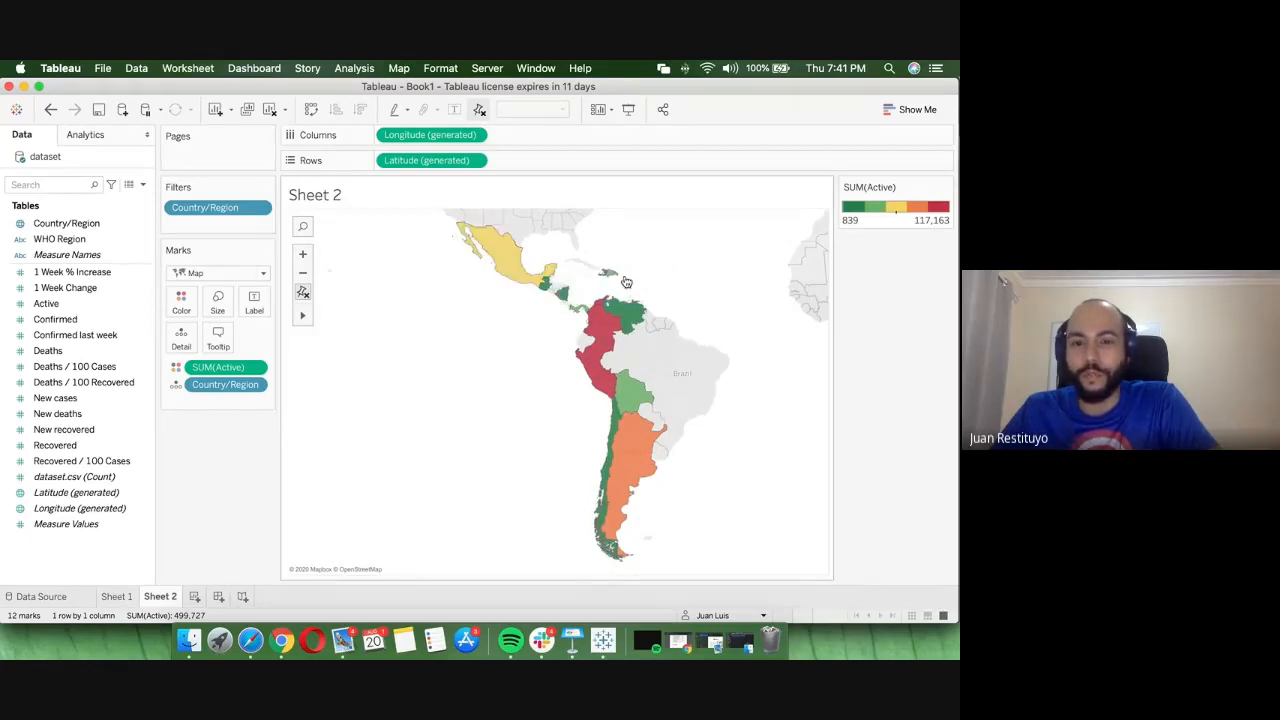
pyautogui.moveTo(612, 279)
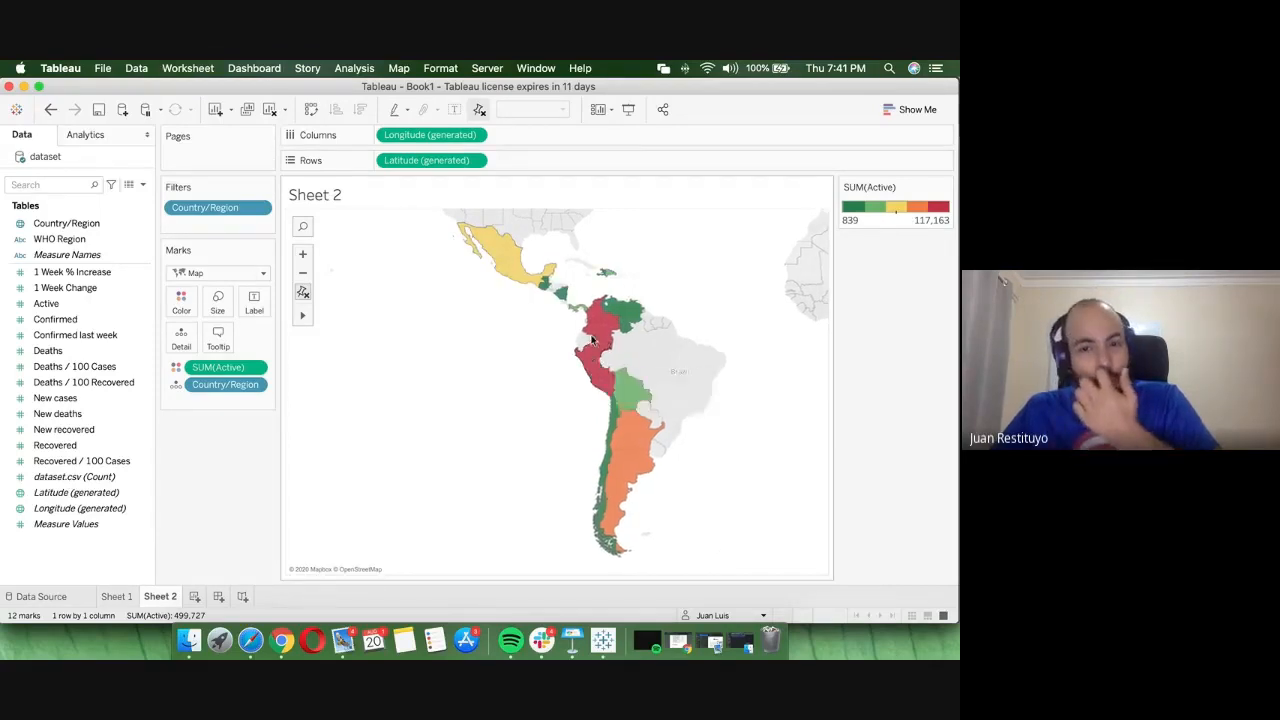
pyautogui.moveTo(596, 327)
pyautogui.scroll(-2, 745, 514)
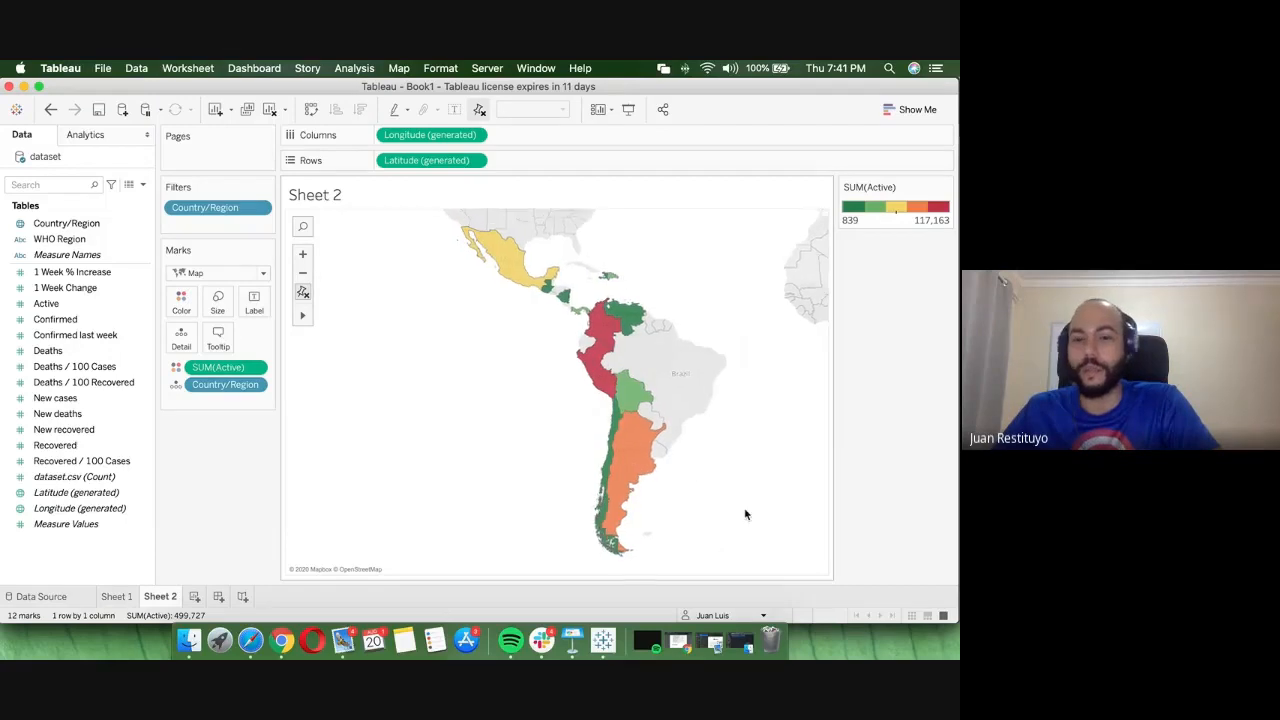
pyautogui.scroll(2, 763, 452)
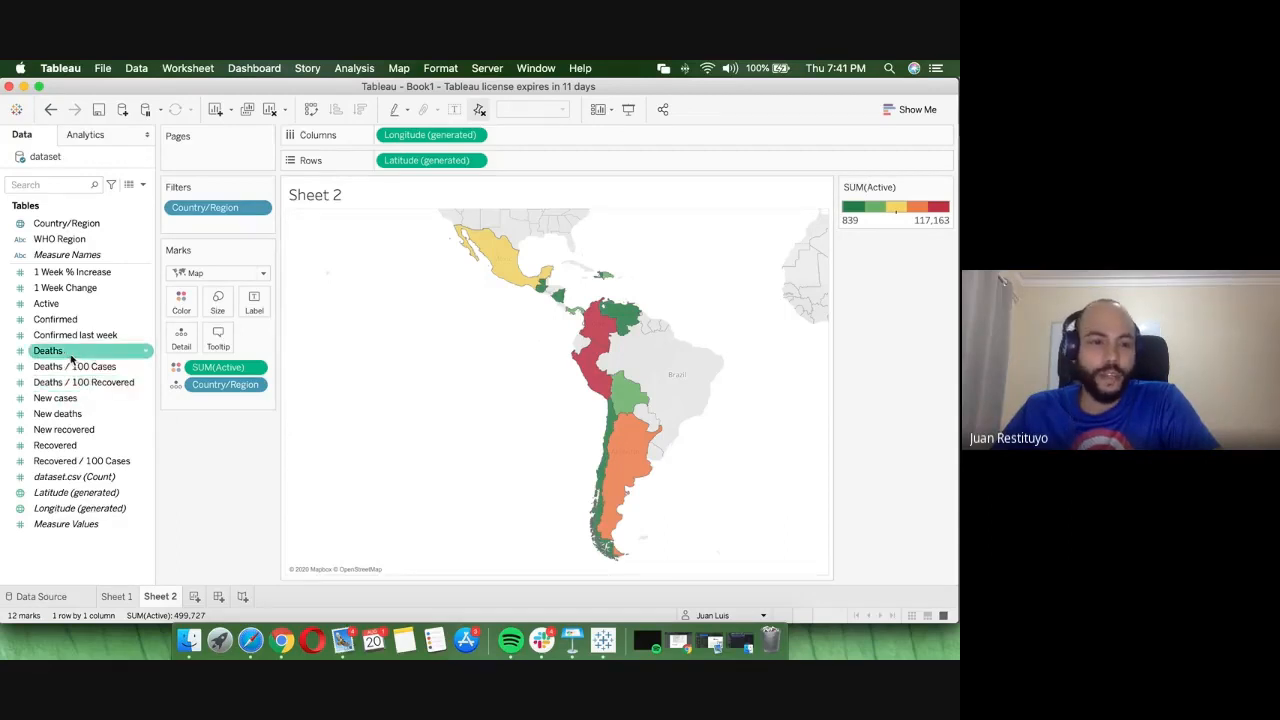
pyautogui.click(64, 463)
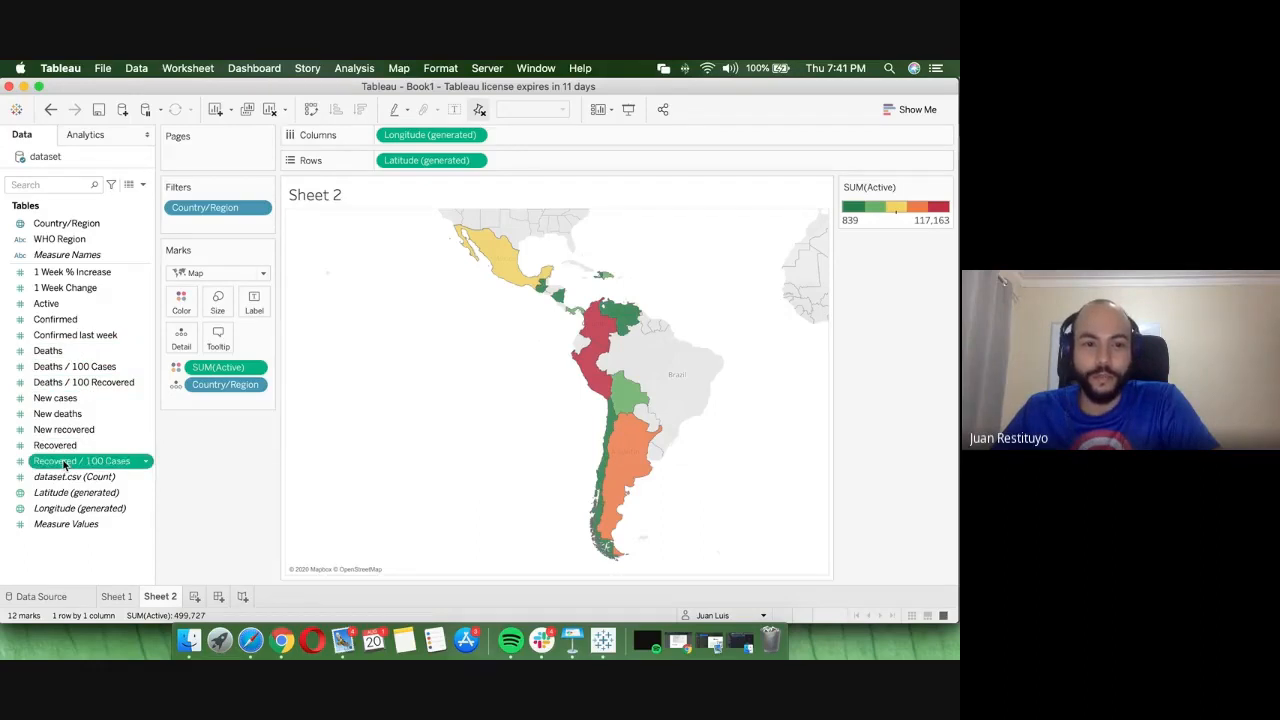
pyautogui.moveTo(64, 463); pyautogui.dragTo(186, 307)
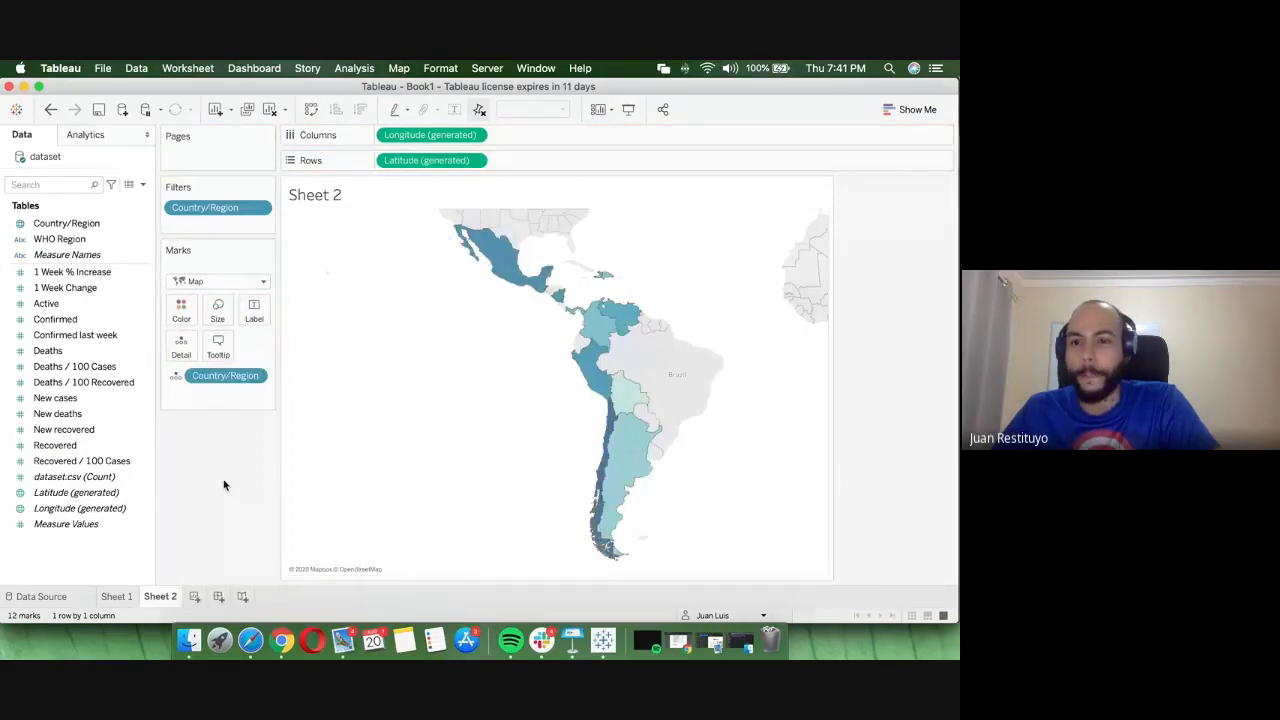
# - Give the Recovered / 100 Cases colors a reversed Red-Green-Gold Diverging palette with 5 stepped colors
pyautogui.doubleClick(898, 206)
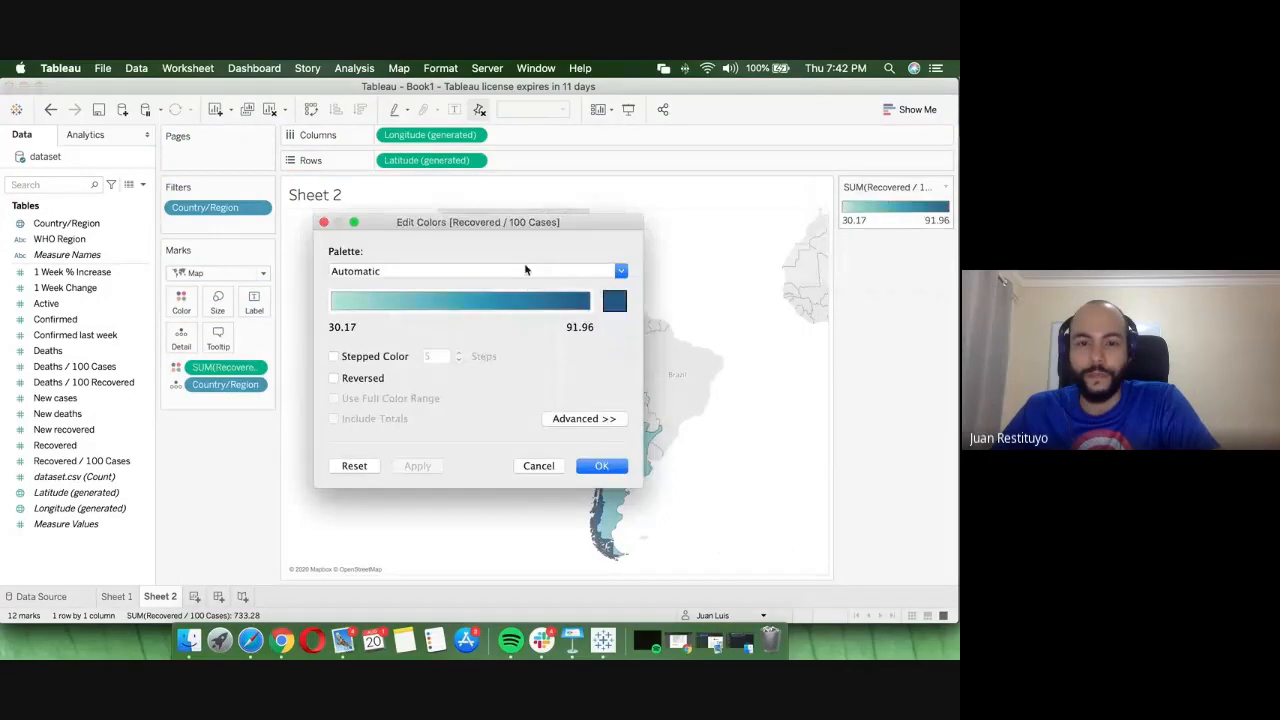
pyautogui.click(525, 270)
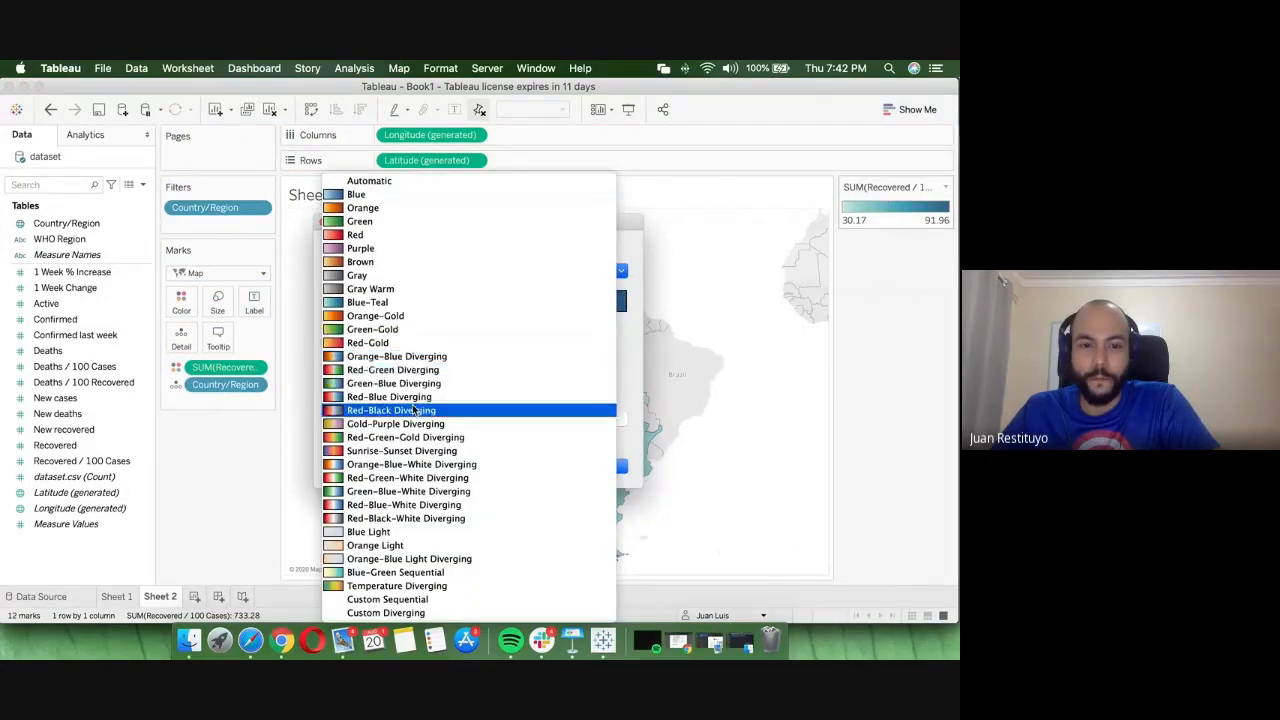
pyautogui.click(427, 437)
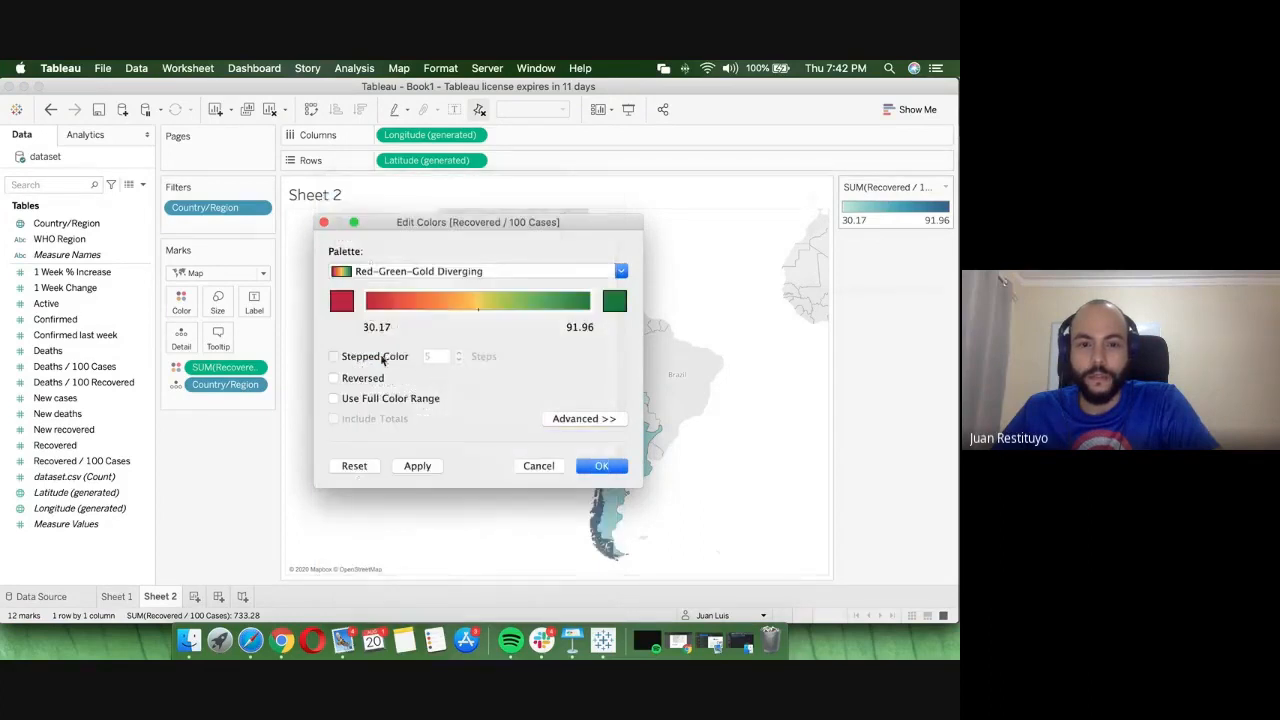
pyautogui.click(334, 356)
pyautogui.click(334, 378)
pyautogui.click(416, 466)
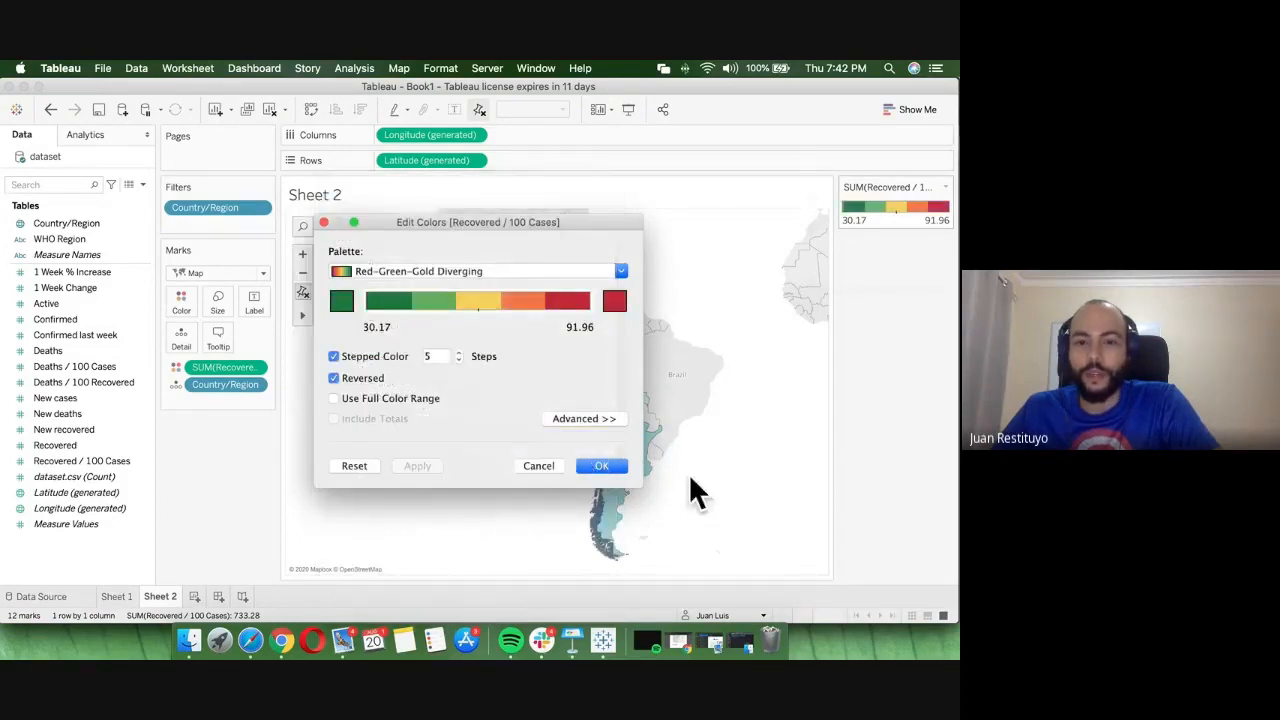
pyautogui.click(601, 466)
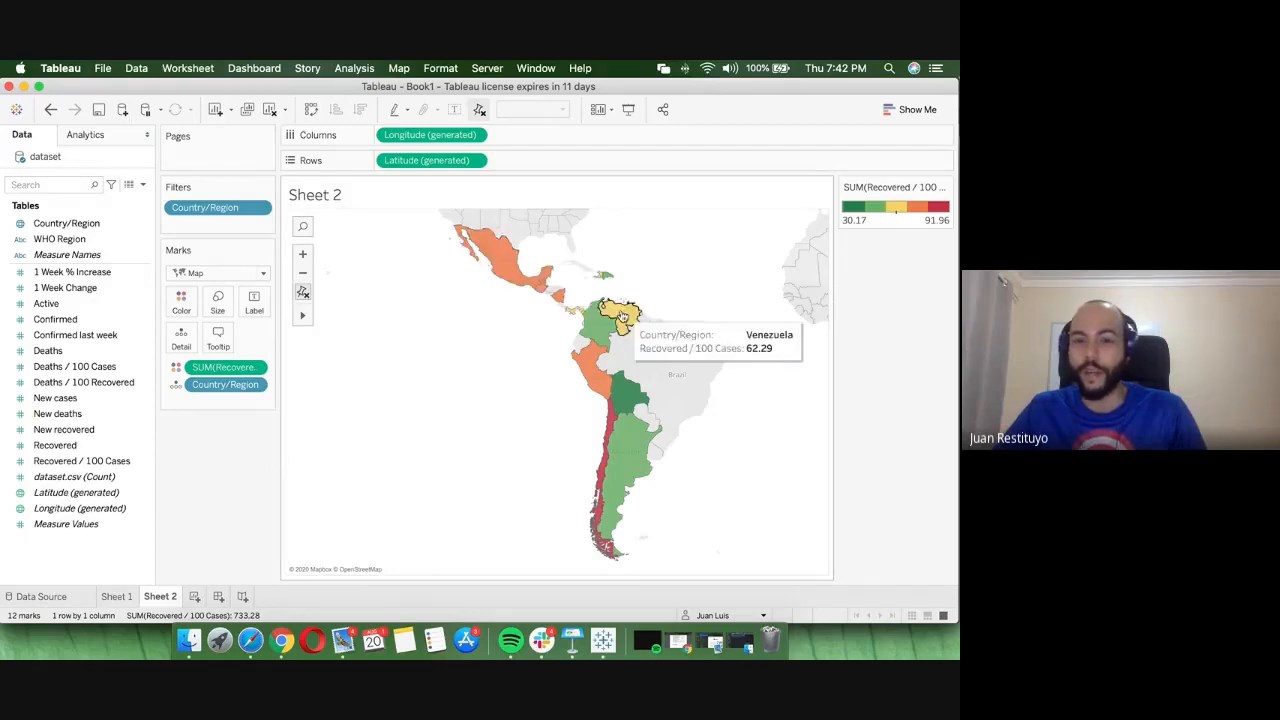
# - Turn off the reversed order of the Recovered / 100 Cases palette so it runs from red to green, and apply it to the map
pyautogui.click(945, 187)
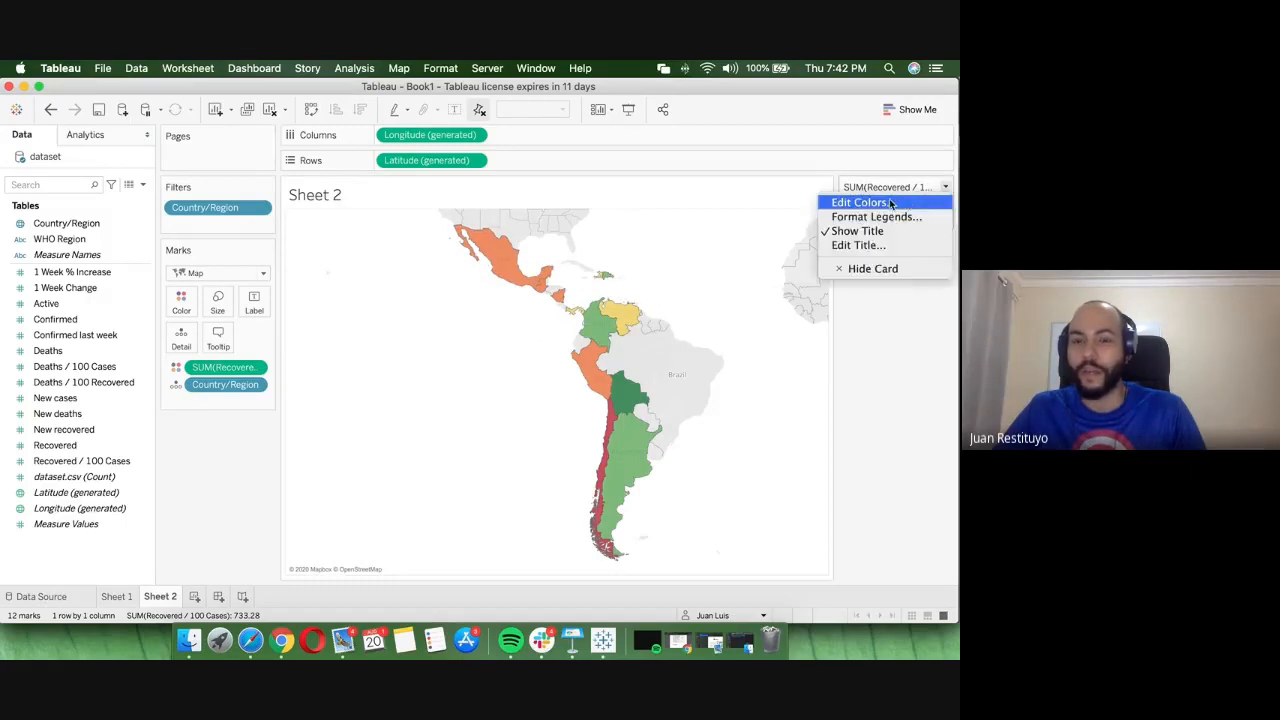
pyautogui.click(905, 203)
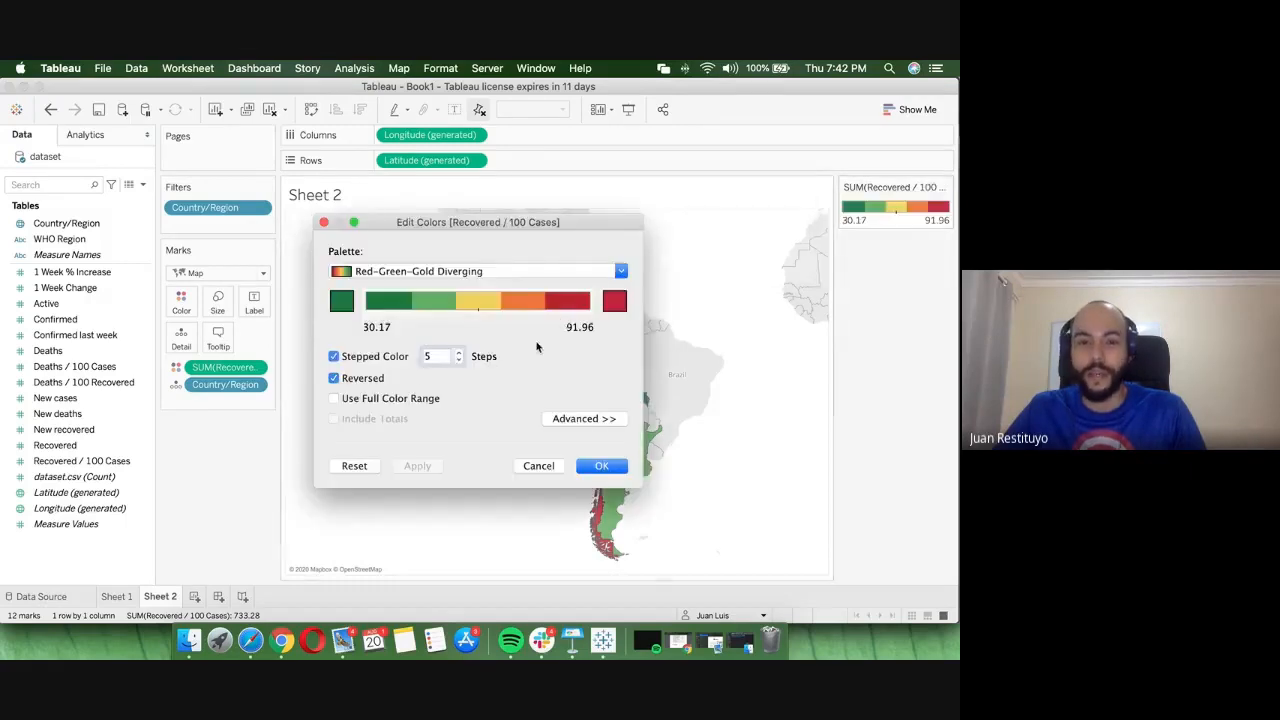
pyautogui.click(368, 381)
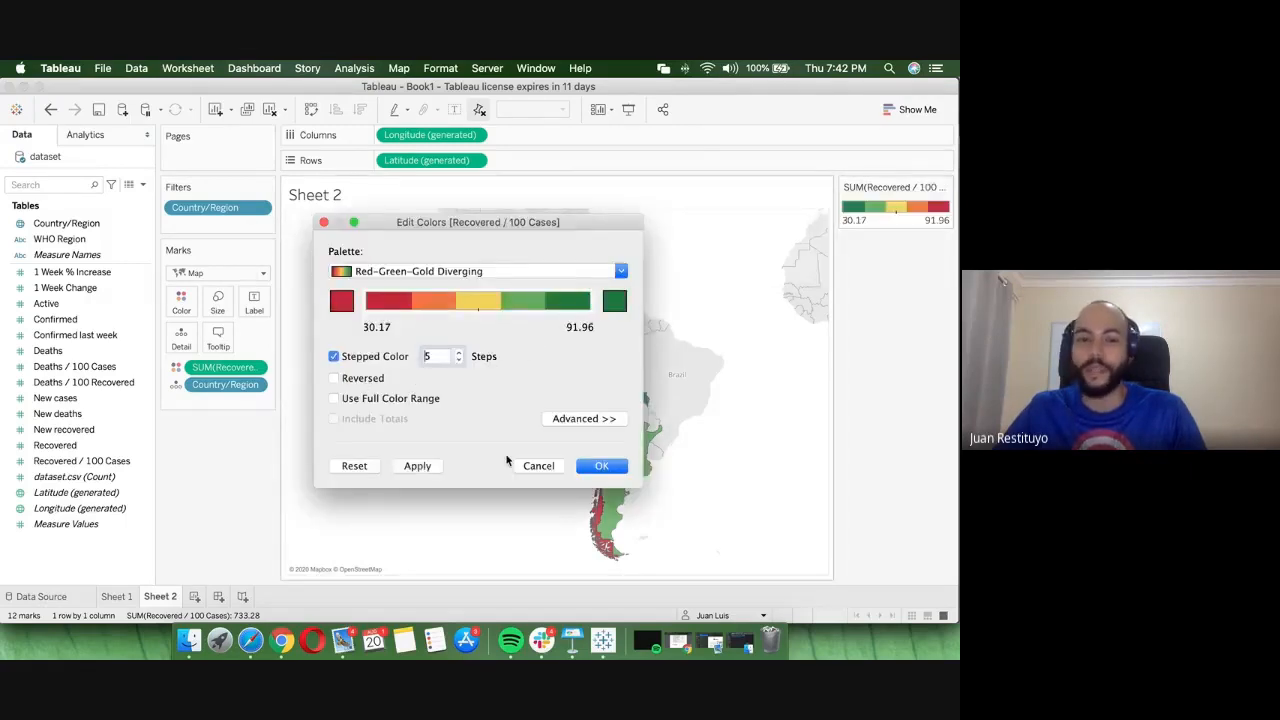
pyautogui.click(432, 465)
pyautogui.click(603, 466)
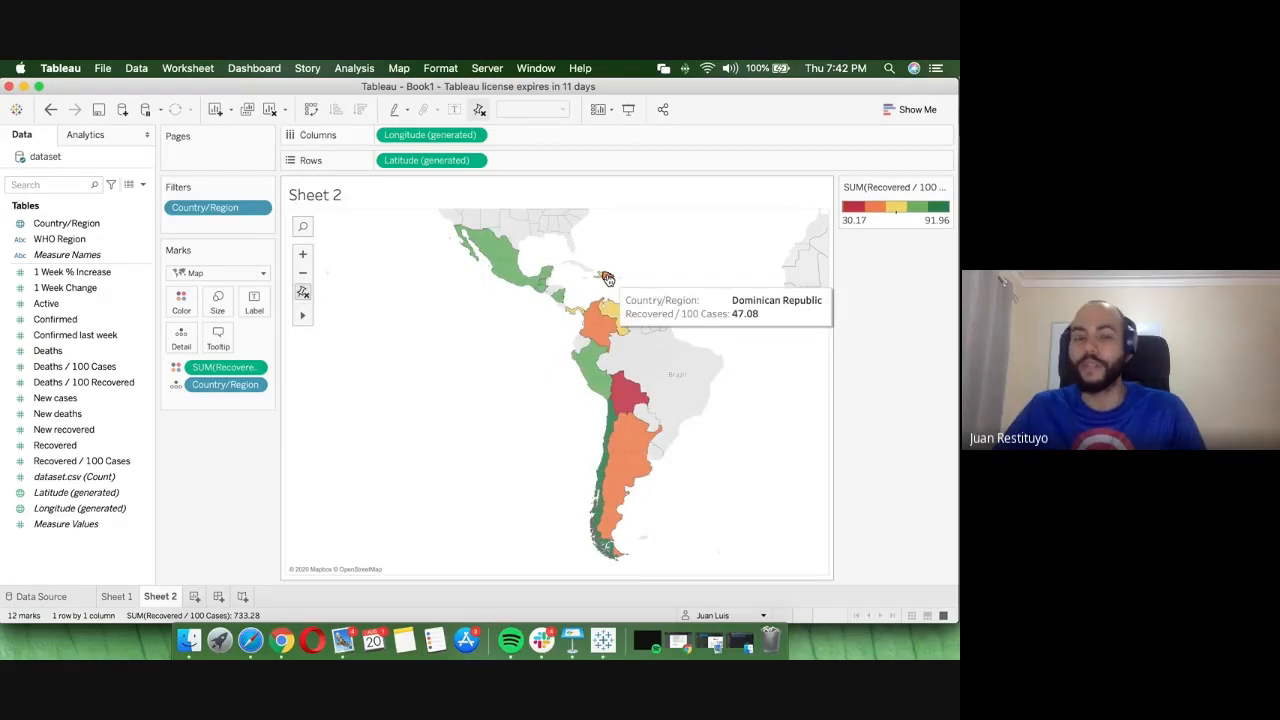
pyautogui.scroll(-1, 502, 260)
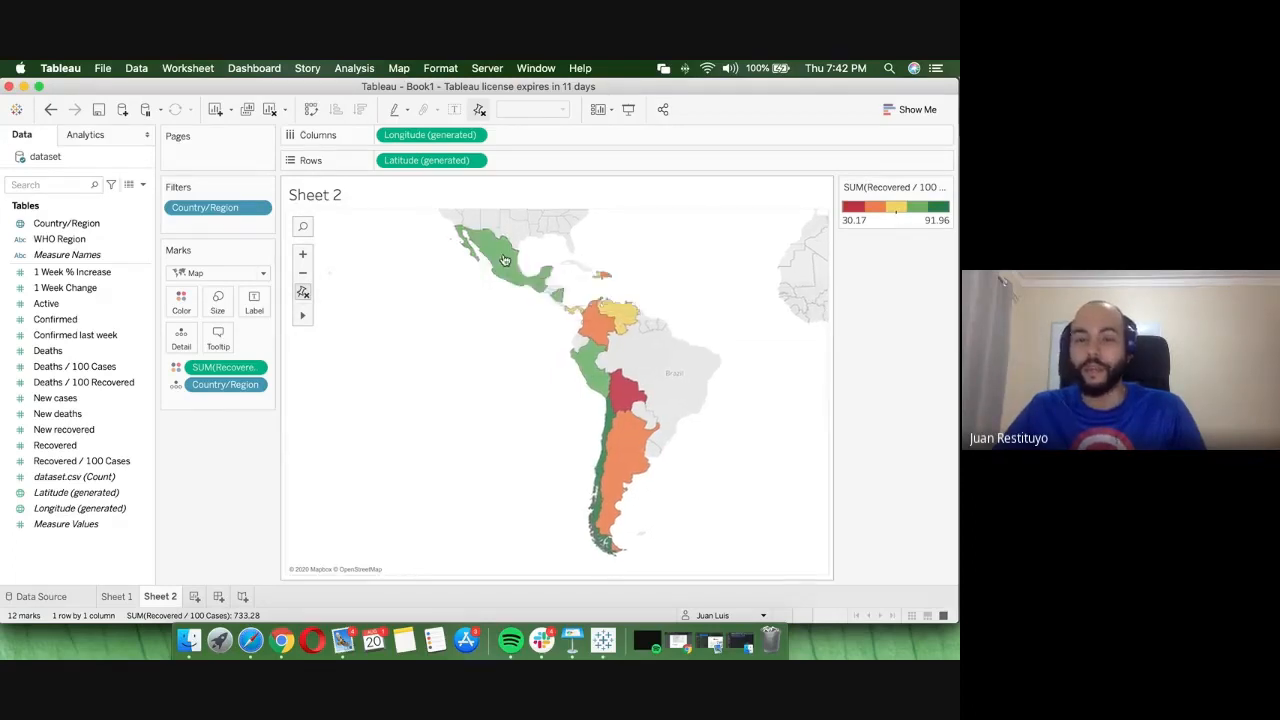
pyautogui.scroll(-1, 500, 261)
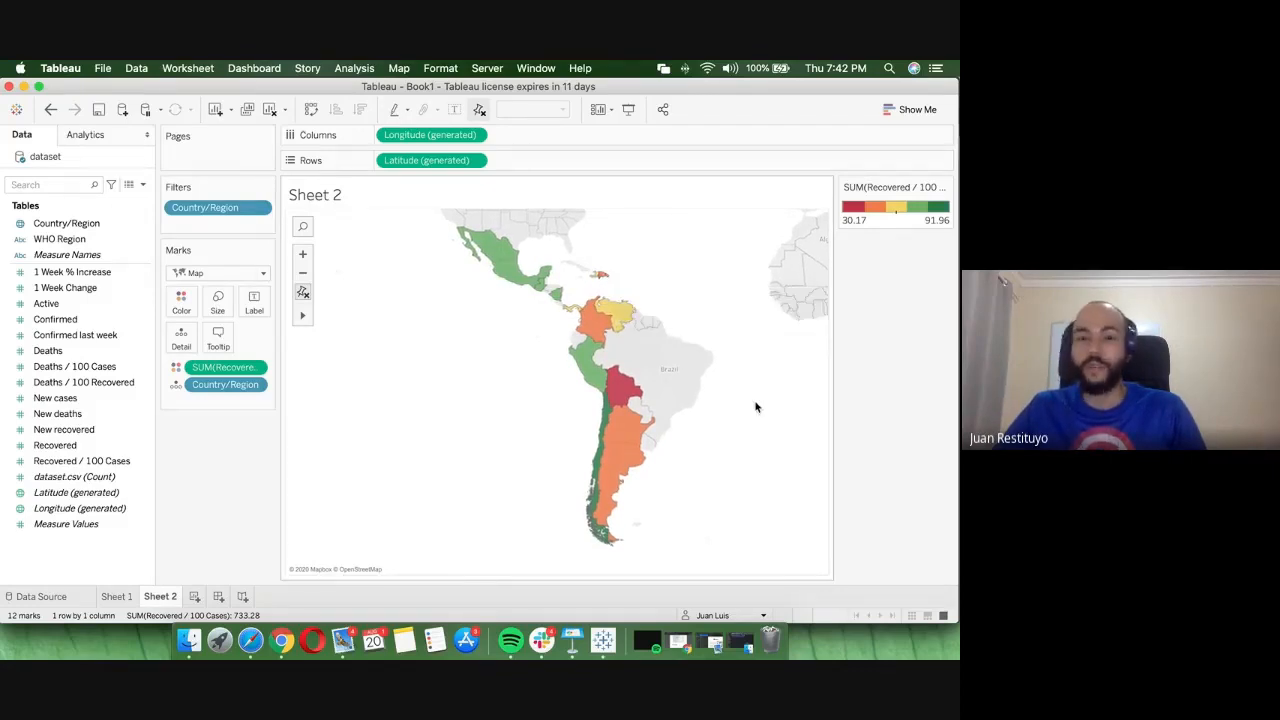
pyautogui.scroll(-1, 756, 407)
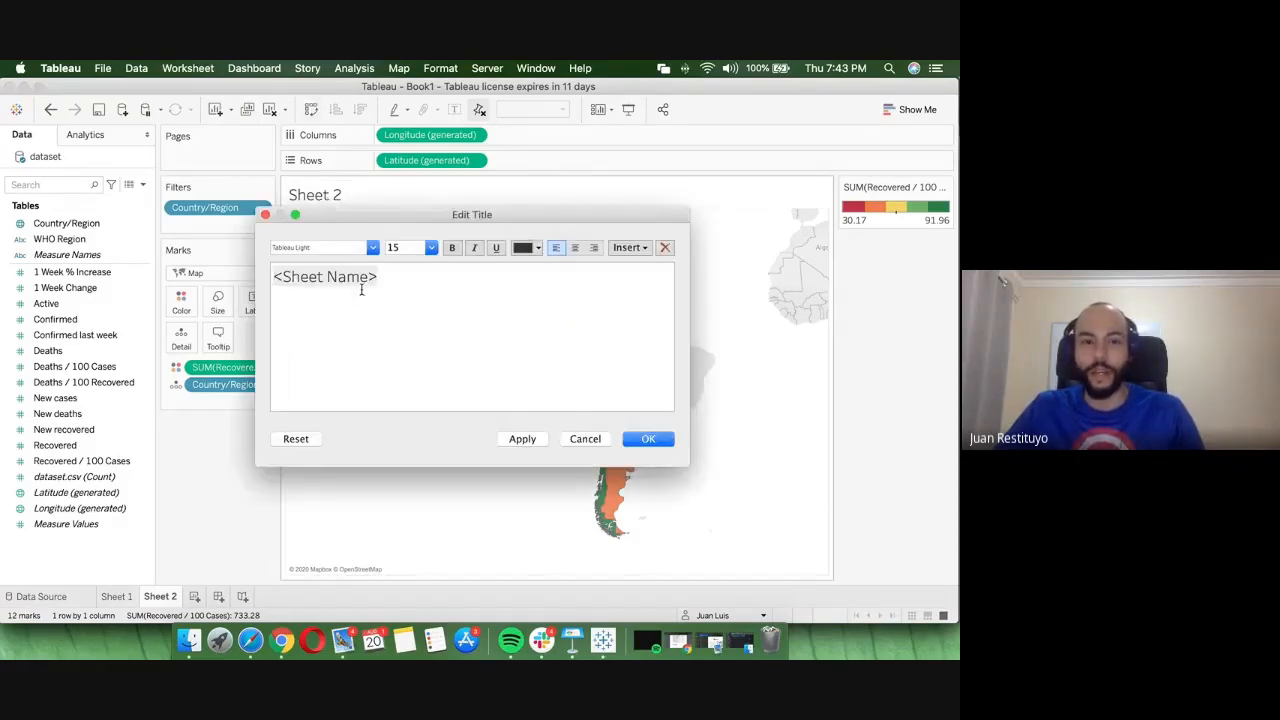
# - Replace the map sheet's title with "Porcentaje de recuperados AL"
pyautogui.moveTo(408, 286); pyautogui.dragTo(284, 280)
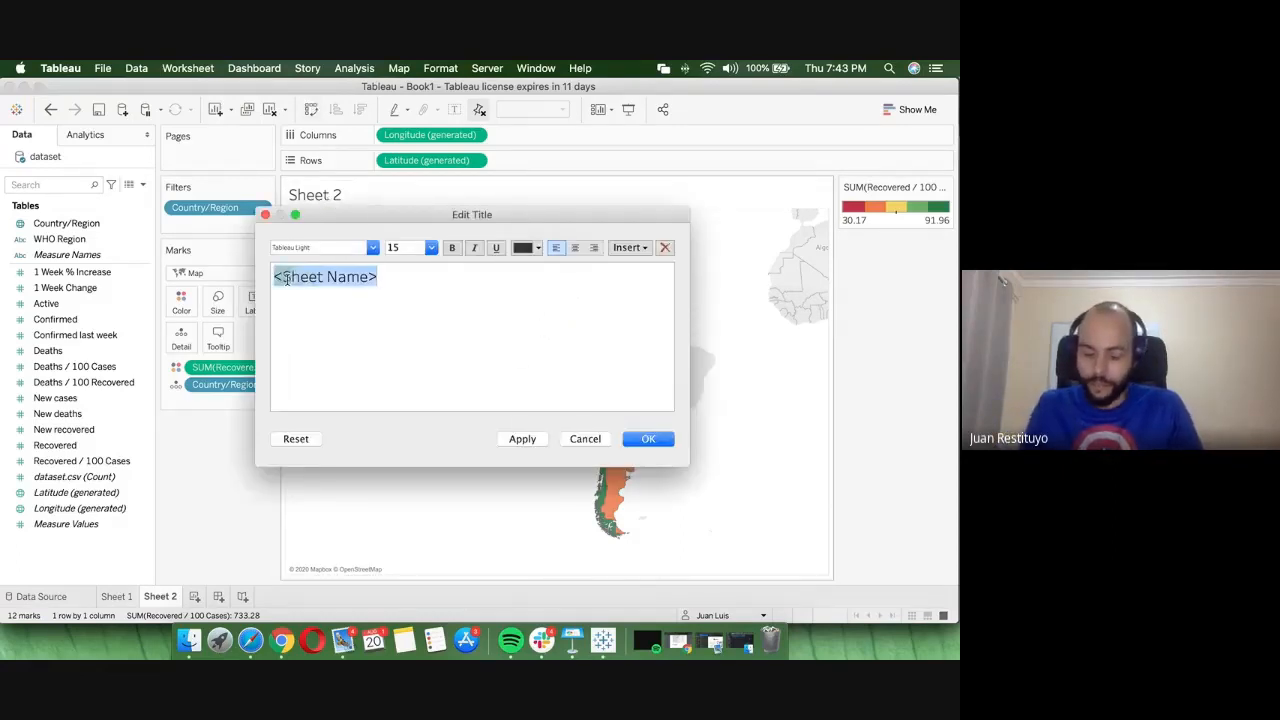
pyautogui.write('Re')
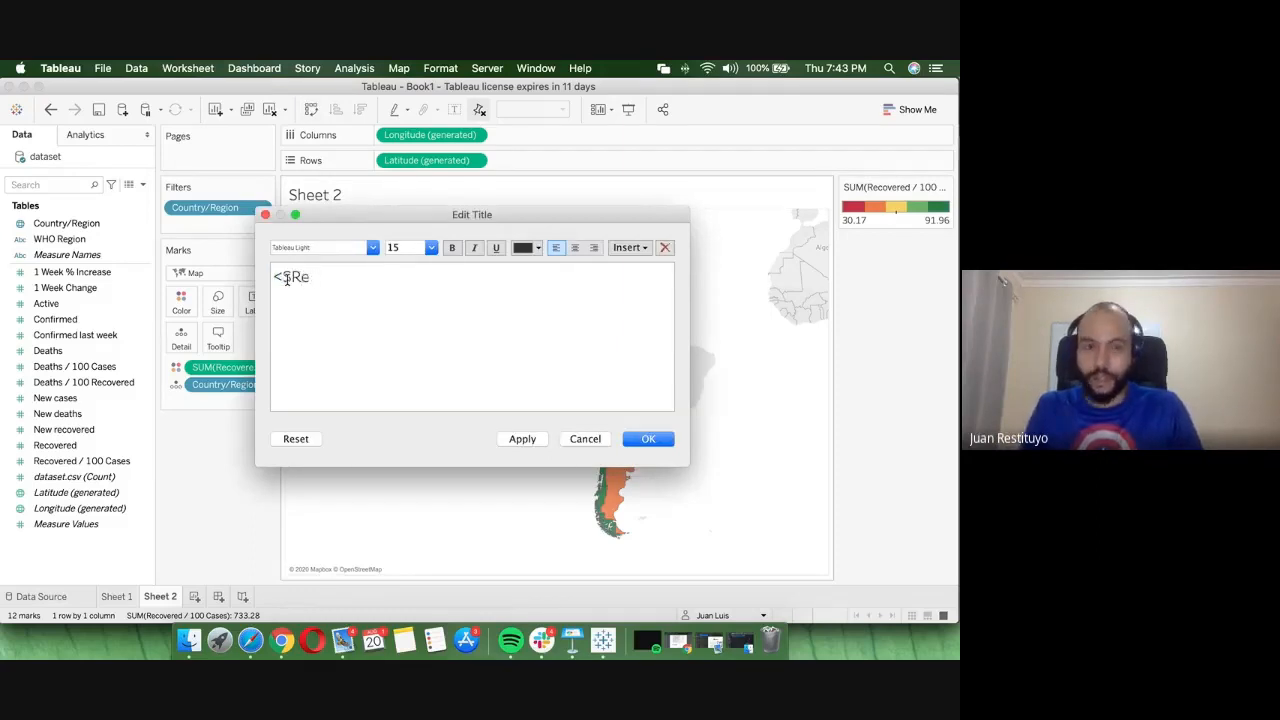
pyautogui.write('c')
pyautogui.press('BackSpace')
pyautogui.press('BackSpace')
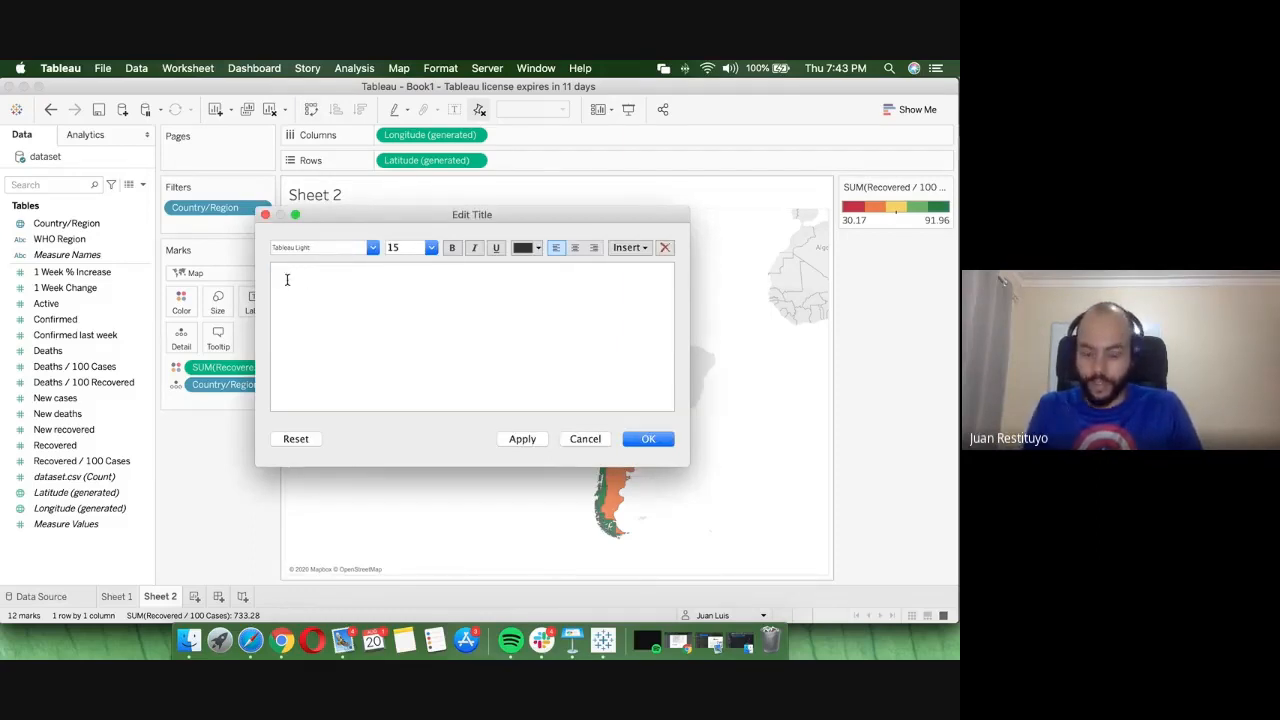
pyautogui.write('Porcentaje de')
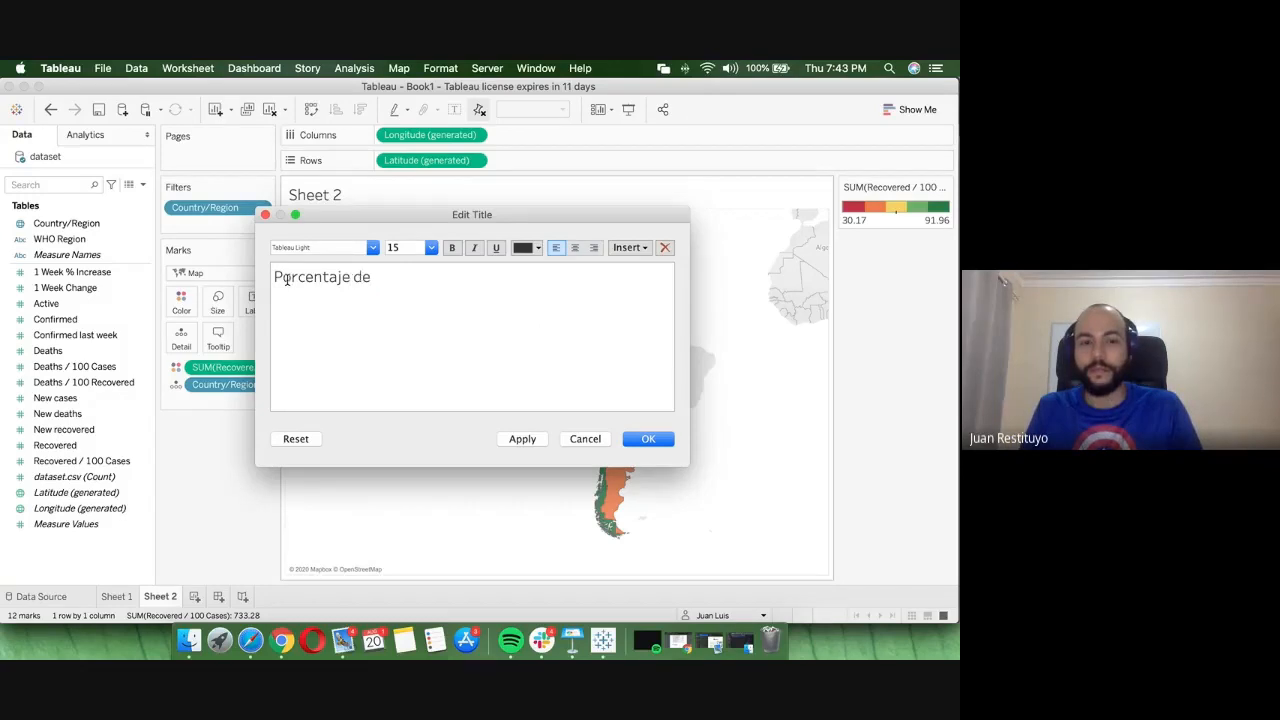
pyautogui.write(' recuperados')
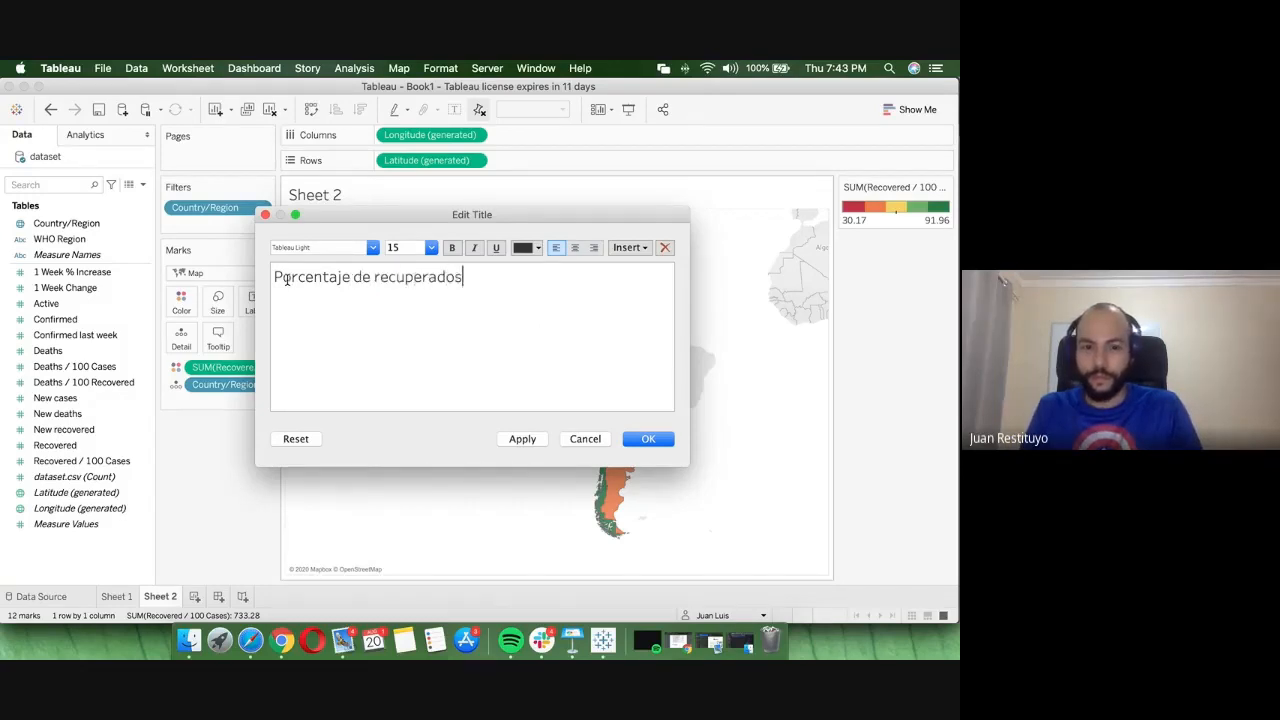
pyautogui.write(' AL')
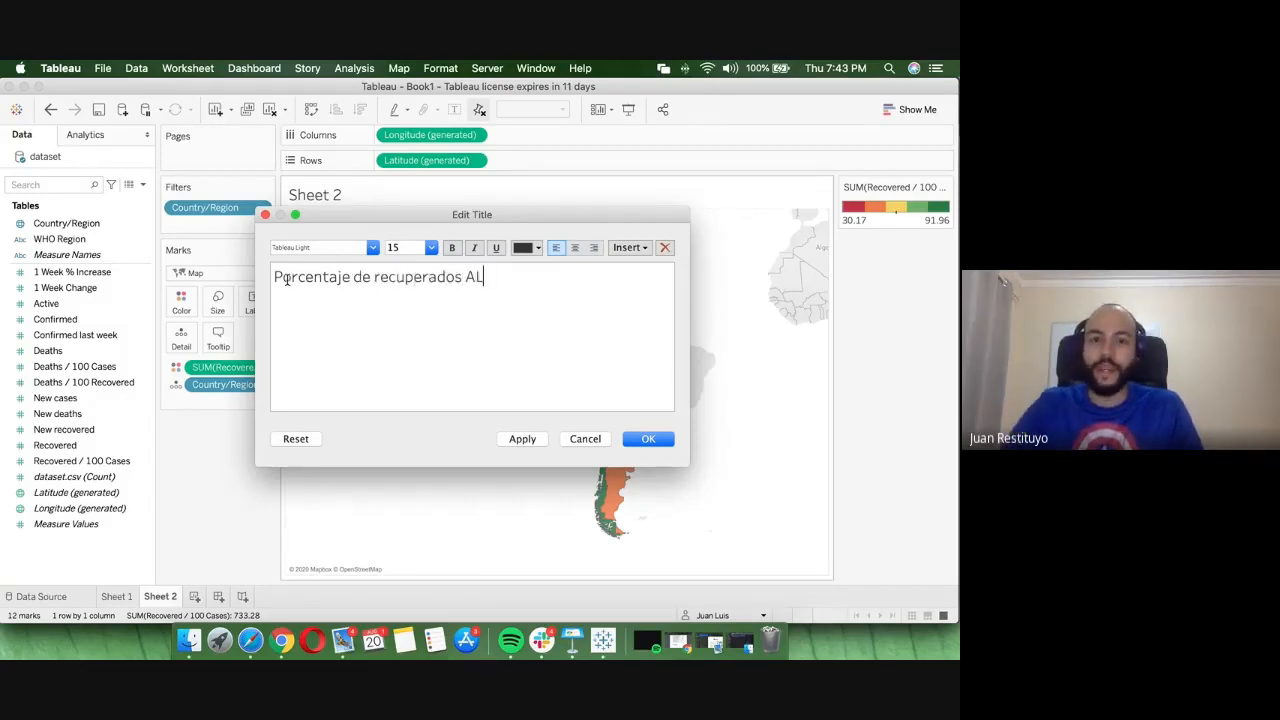
pyautogui.click(638, 441)
# - Create a new worksheet with a text table of Deaths, using WHO Region and then Country/Region as rows
pyautogui.click(196, 597)
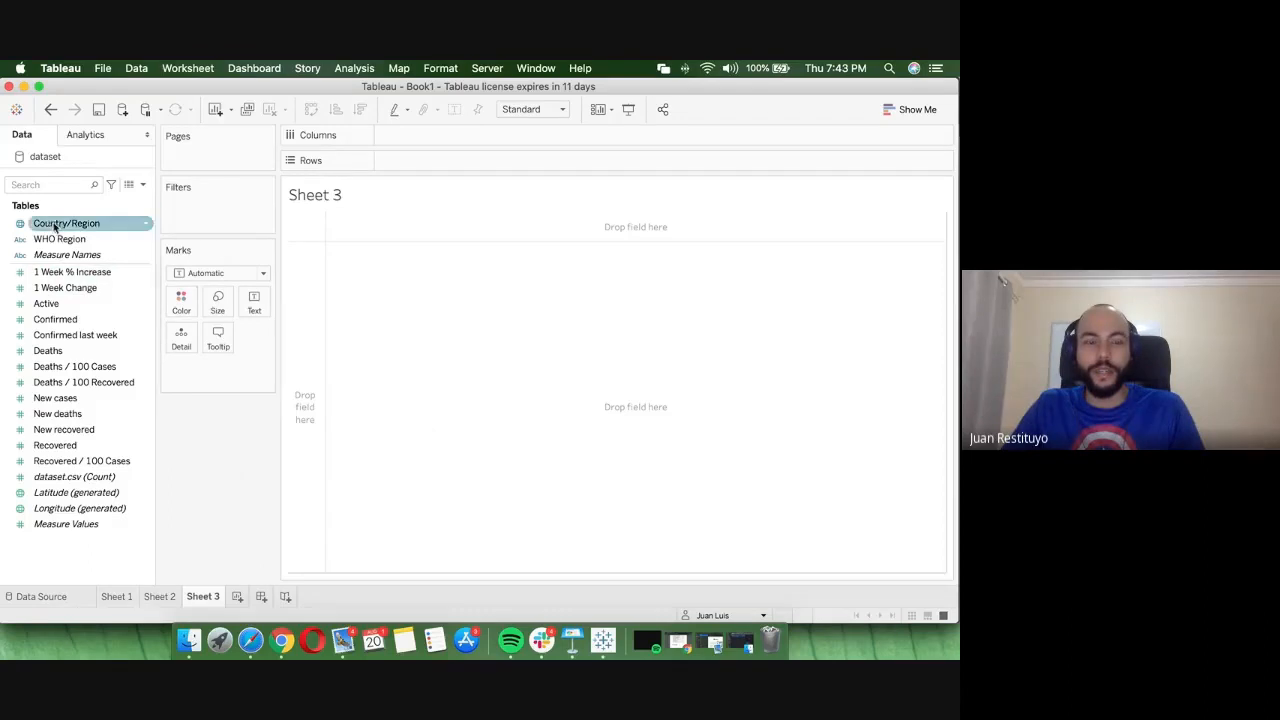
pyautogui.moveTo(55, 227); pyautogui.dragTo(437, 160)
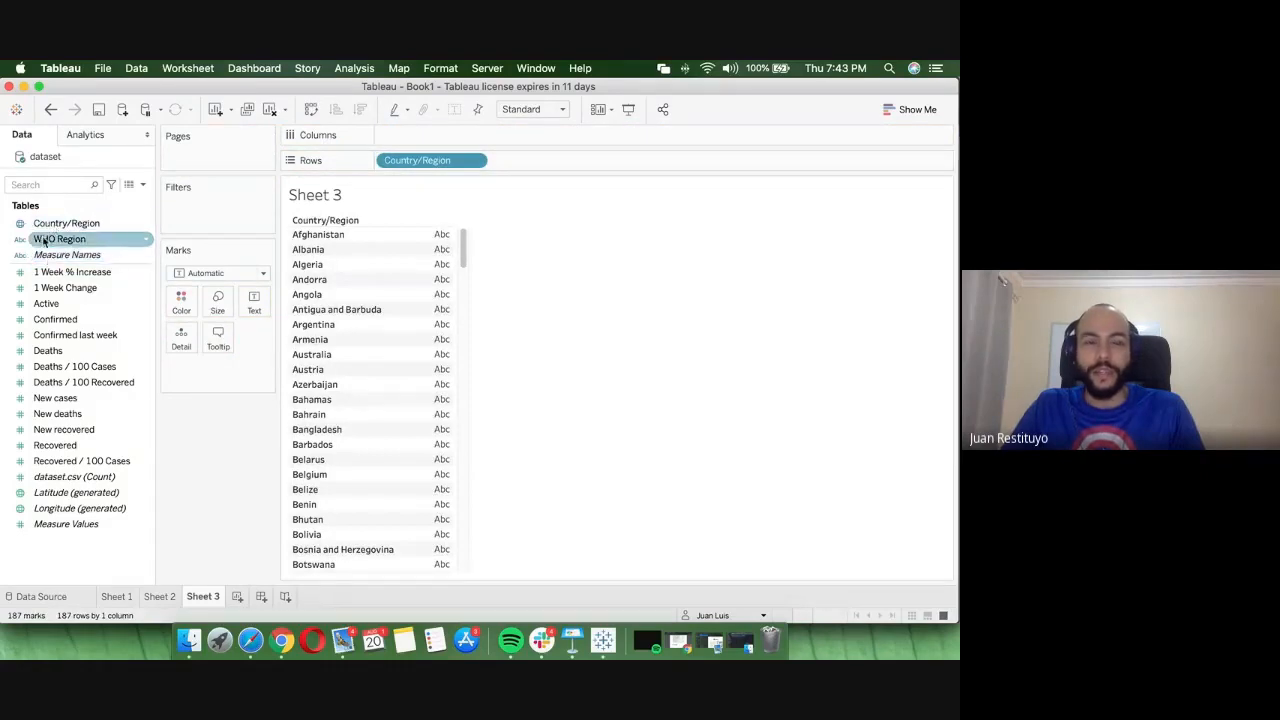
pyautogui.moveTo(58, 239); pyautogui.dragTo(379, 163)
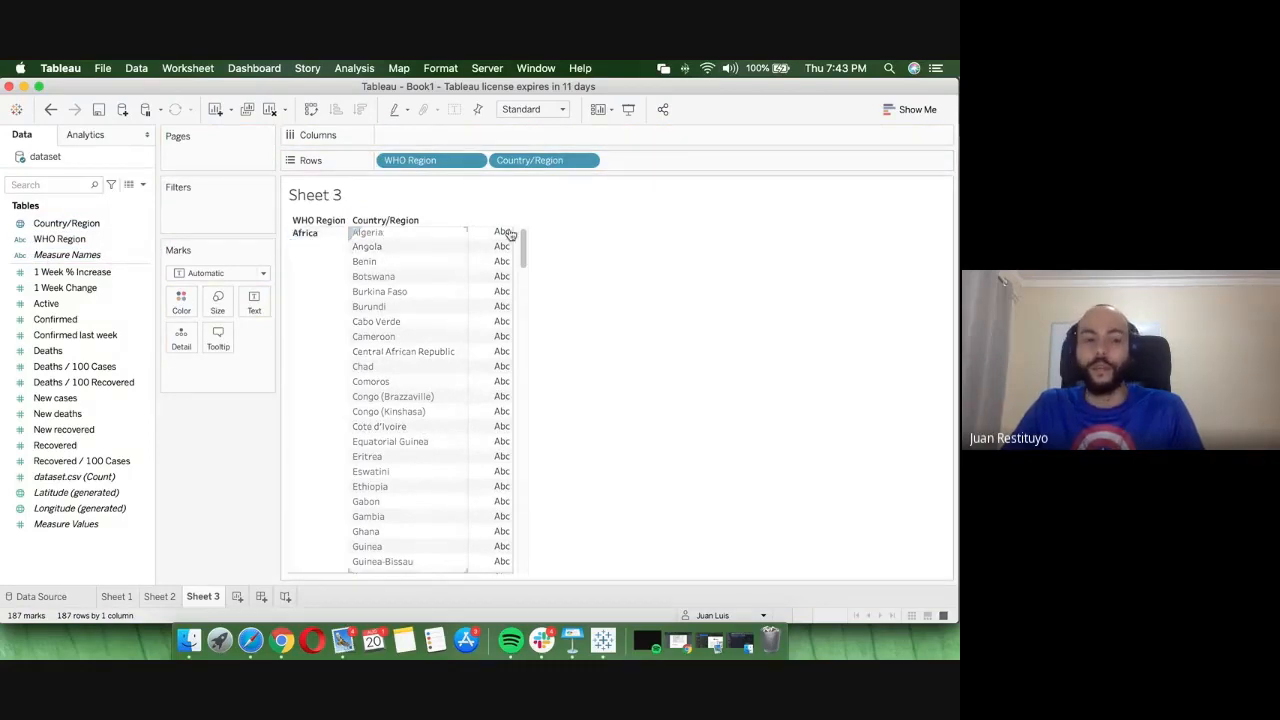
pyautogui.moveTo(74, 356); pyautogui.dragTo(487, 268)
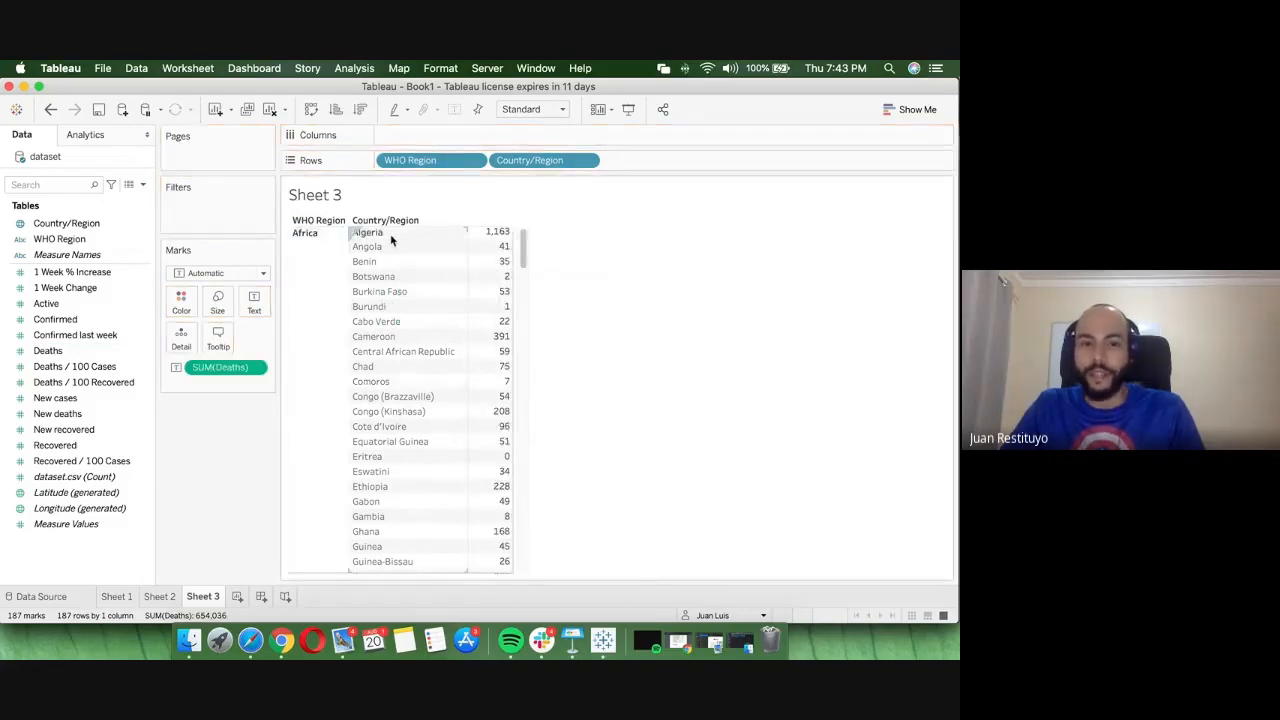
pyautogui.moveTo(495, 248)
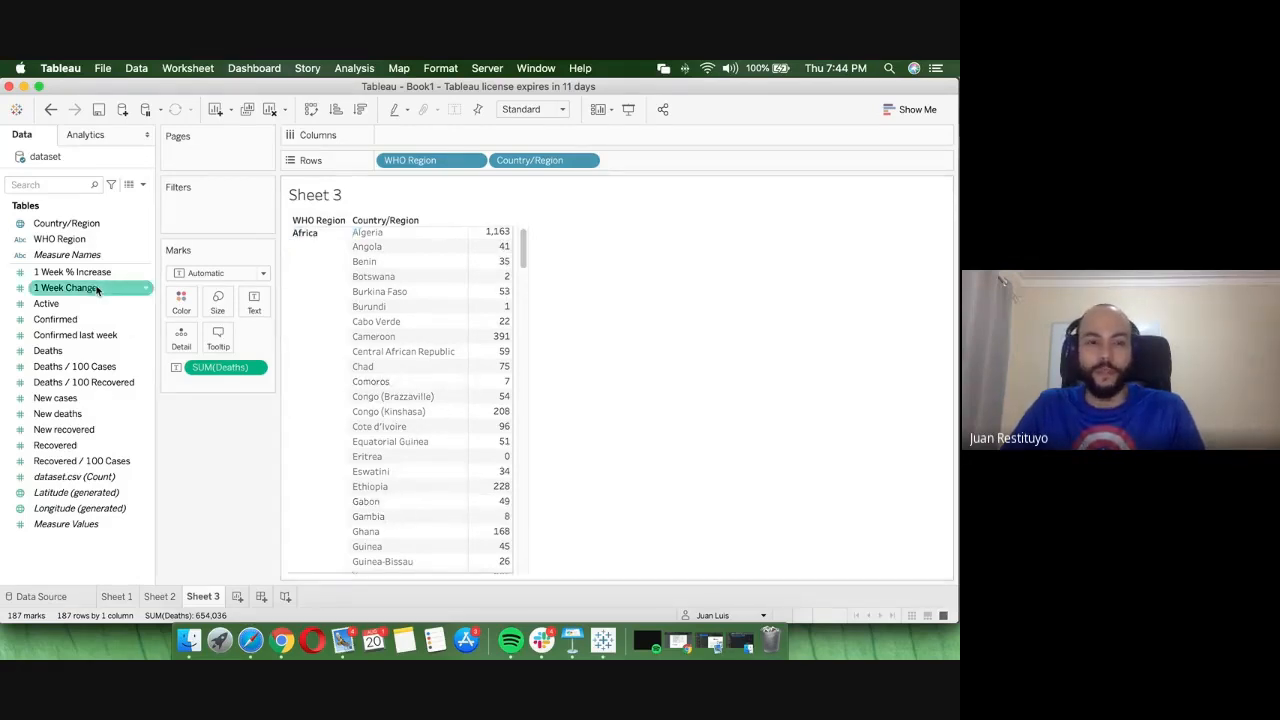
# - Start a Country/Region filter with all values cleared, and select Afghanistan, Albania, Algeria, Andorra and Argentina
pyautogui.click(48, 226)
pyautogui.moveTo(48, 226); pyautogui.dragTo(188, 203)
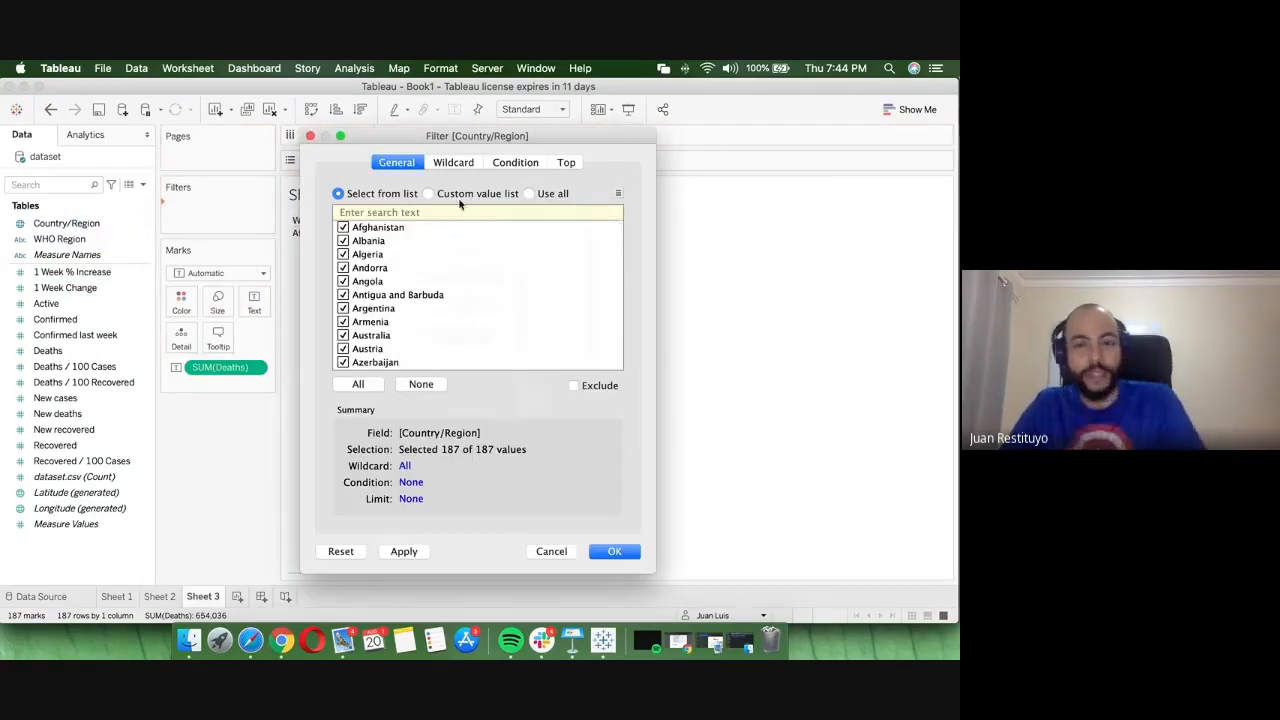
pyautogui.click(411, 386)
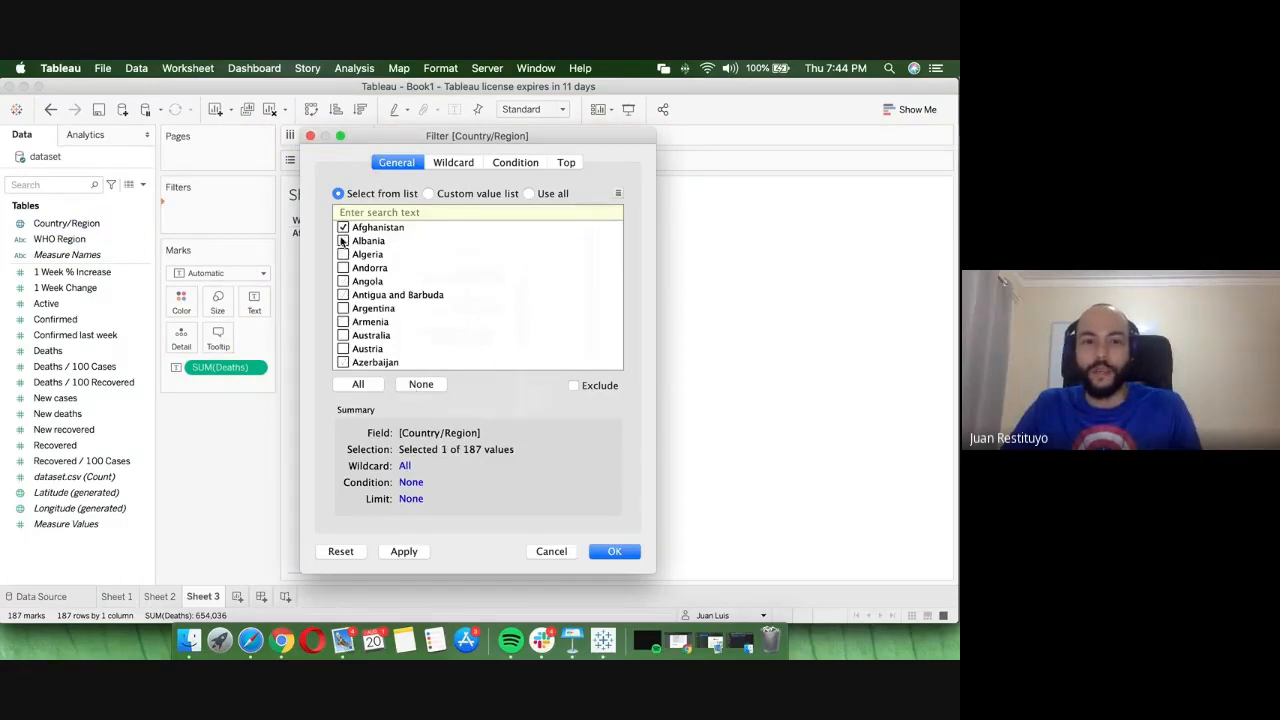
pyautogui.click(342, 240)
pyautogui.click(345, 306)
pyautogui.click(344, 268)
pyautogui.click(343, 255)
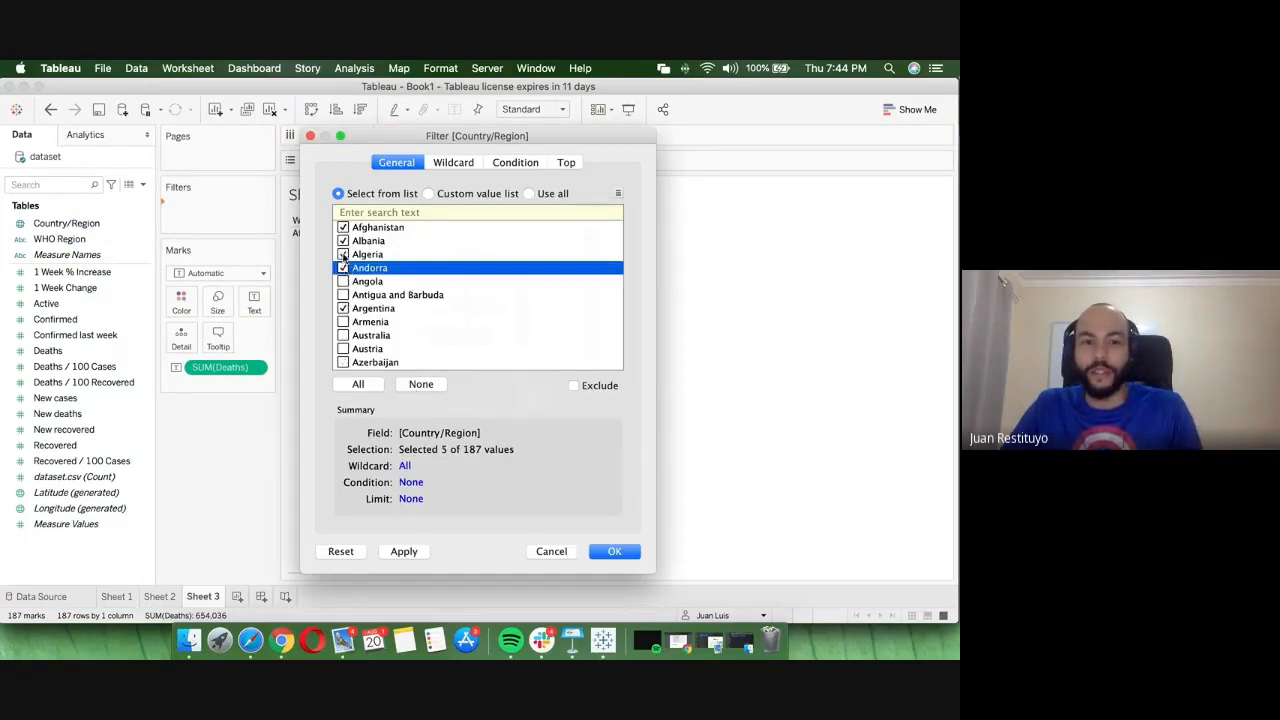
# - Add Estonia, Eswatini, Eritrea and El Salvador to the Country/Region filter selection
pyautogui.scroll(-12, 358, 298)
pyautogui.click(343, 300)
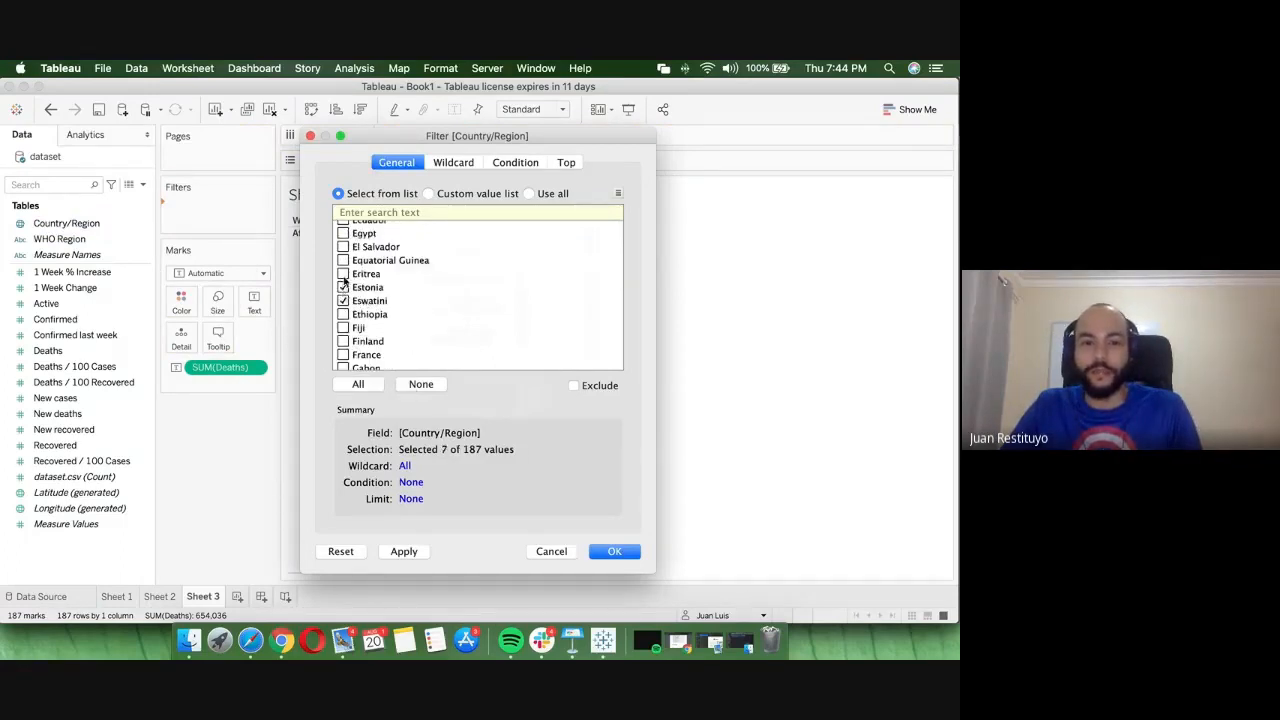
pyautogui.click(343, 274)
pyautogui.click(343, 261)
pyautogui.click(343, 248)
pyautogui.click(343, 236)
pyautogui.scroll(-3, 349, 340)
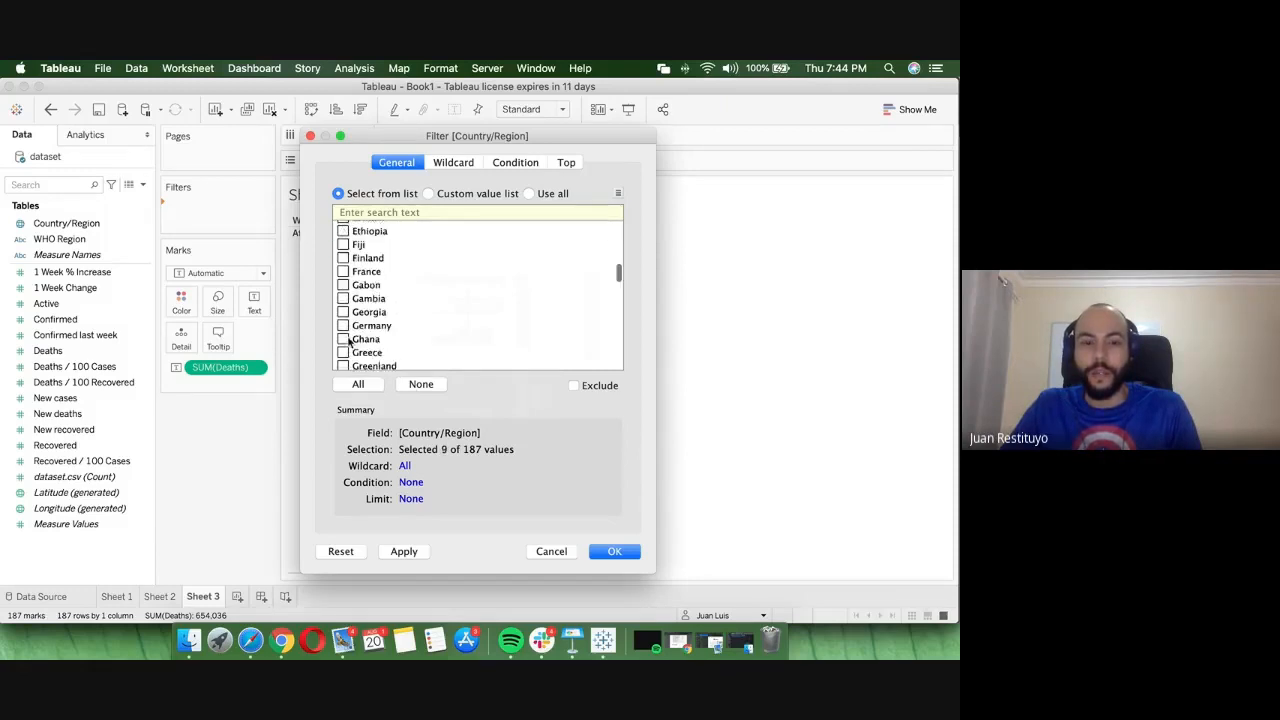
# - Add Greece, Germany, Gabon, France, Haiti and Guyana to the Country/Region filter selection
pyautogui.click(344, 337)
pyautogui.click(343, 309)
pyautogui.click(344, 283)
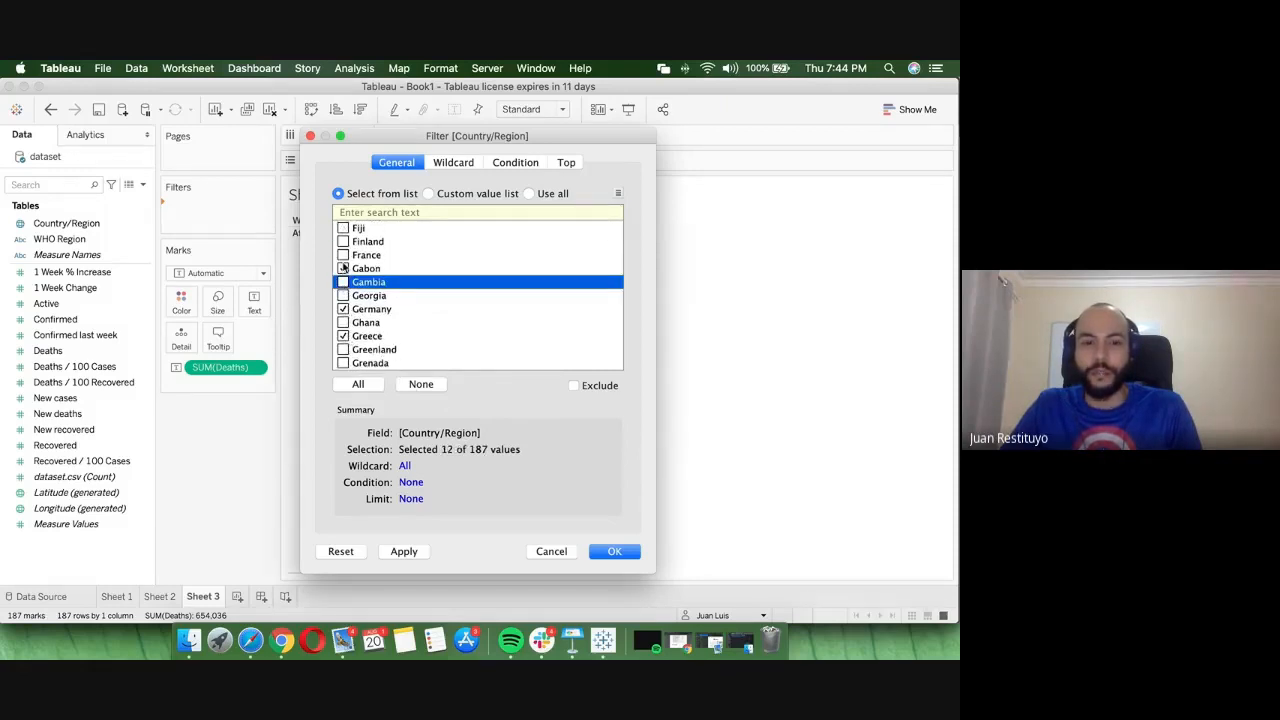
pyautogui.click(343, 268)
pyautogui.scroll(-3, 350, 290)
pyautogui.click(343, 294)
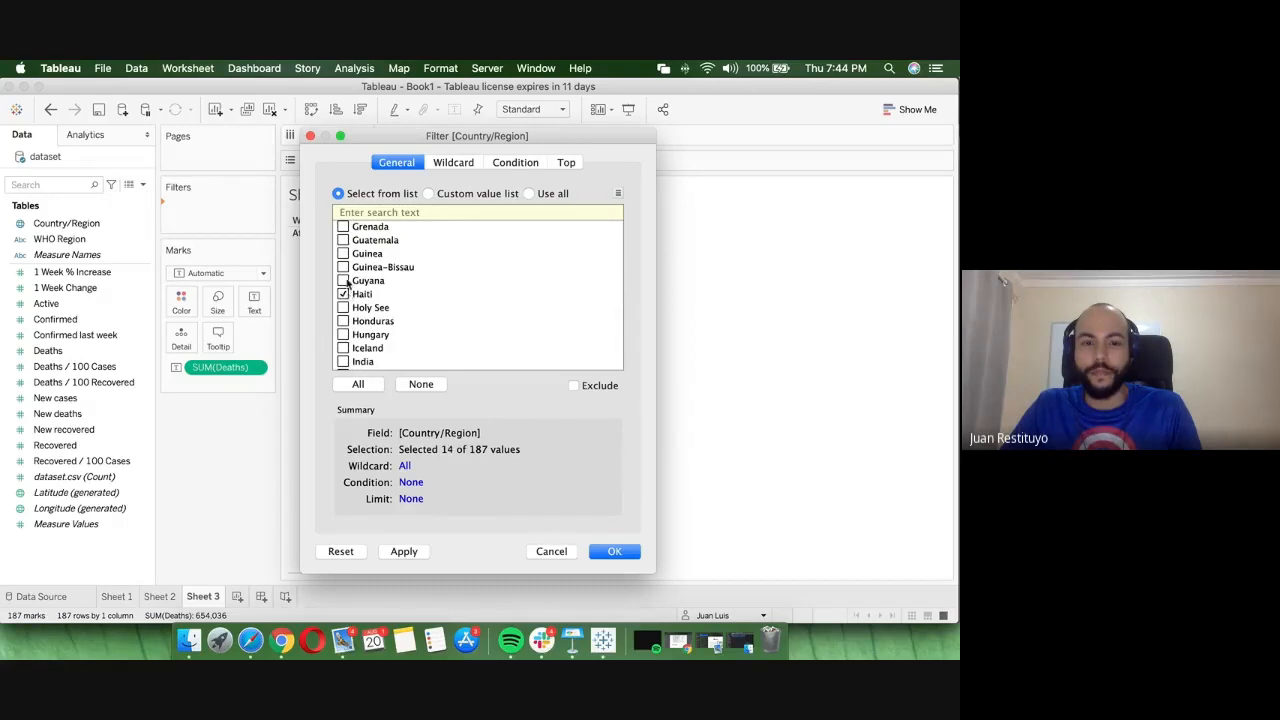
pyautogui.click(343, 281)
# - Add Italy, Jamaica, Jordan, Mali, Malta and Mauritania to the Country/Region filter selection
pyautogui.scroll(-3, 347, 290)
pyautogui.click(343, 300)
pyautogui.click(343, 314)
pyautogui.click(343, 341)
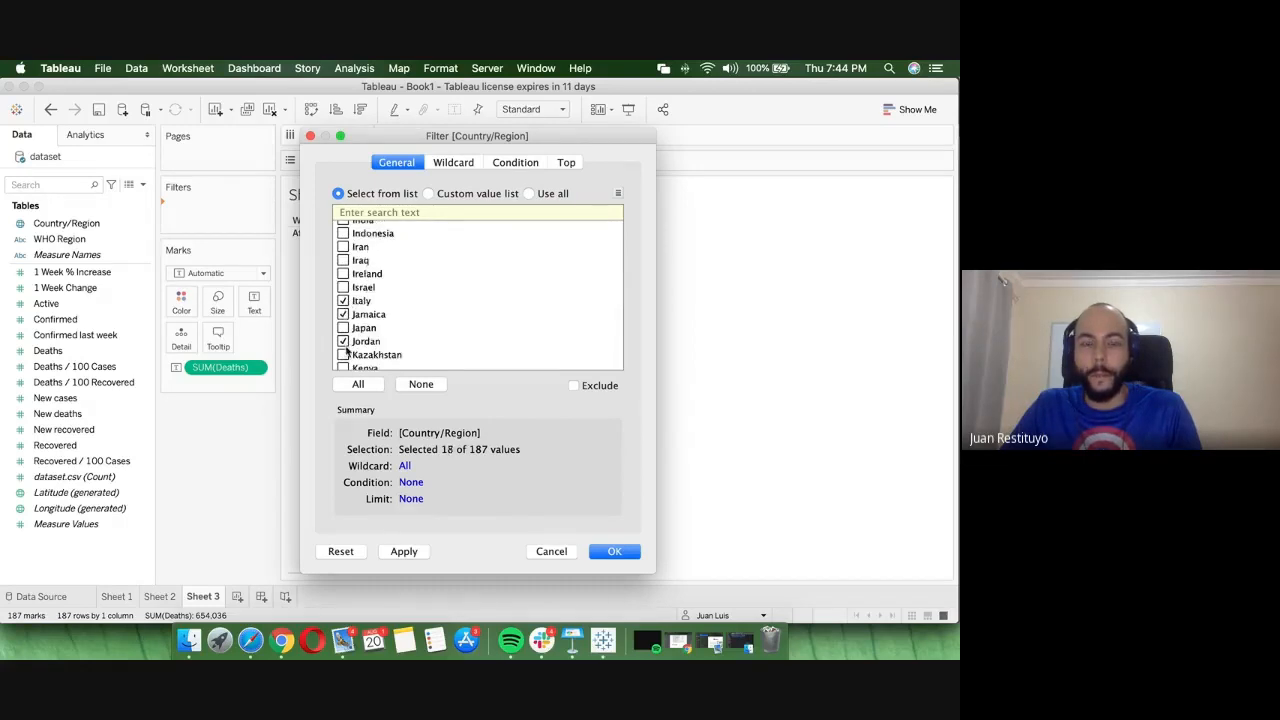
pyautogui.scroll(-6, 347, 300)
pyautogui.click(343, 309)
pyautogui.click(343, 322)
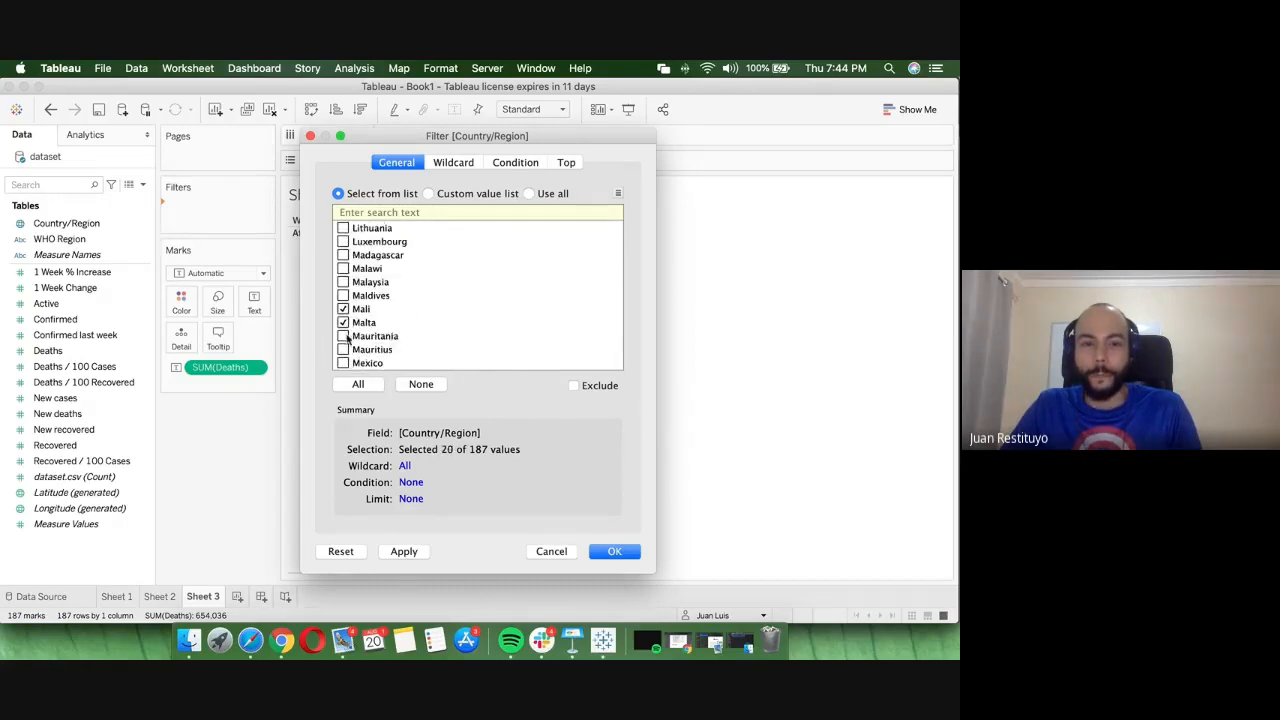
pyautogui.click(343, 336)
# - Add Qatar, Portugal, Poland, Serbia, Sierra Leone and Singapore to the Country/Region filter selection
pyautogui.scroll(-8, 347, 320)
pyautogui.click(346, 309)
pyautogui.click(343, 295)
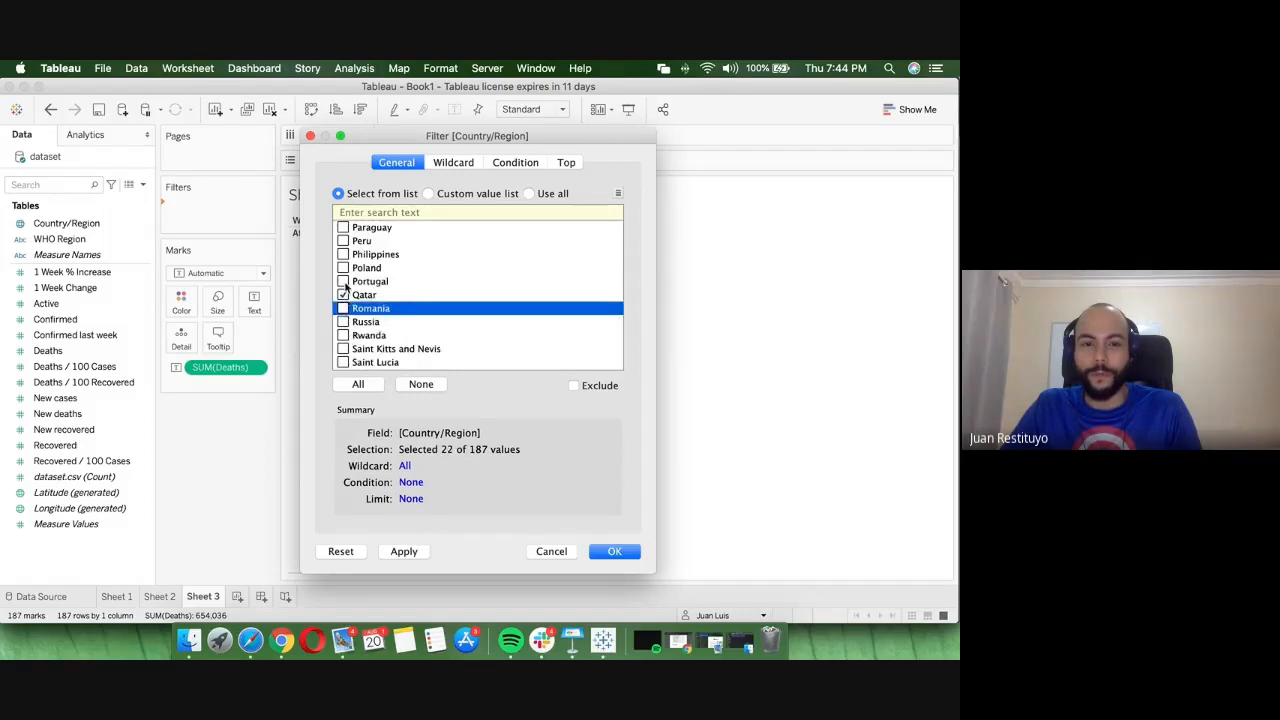
pyautogui.scroll(-4, 355, 290)
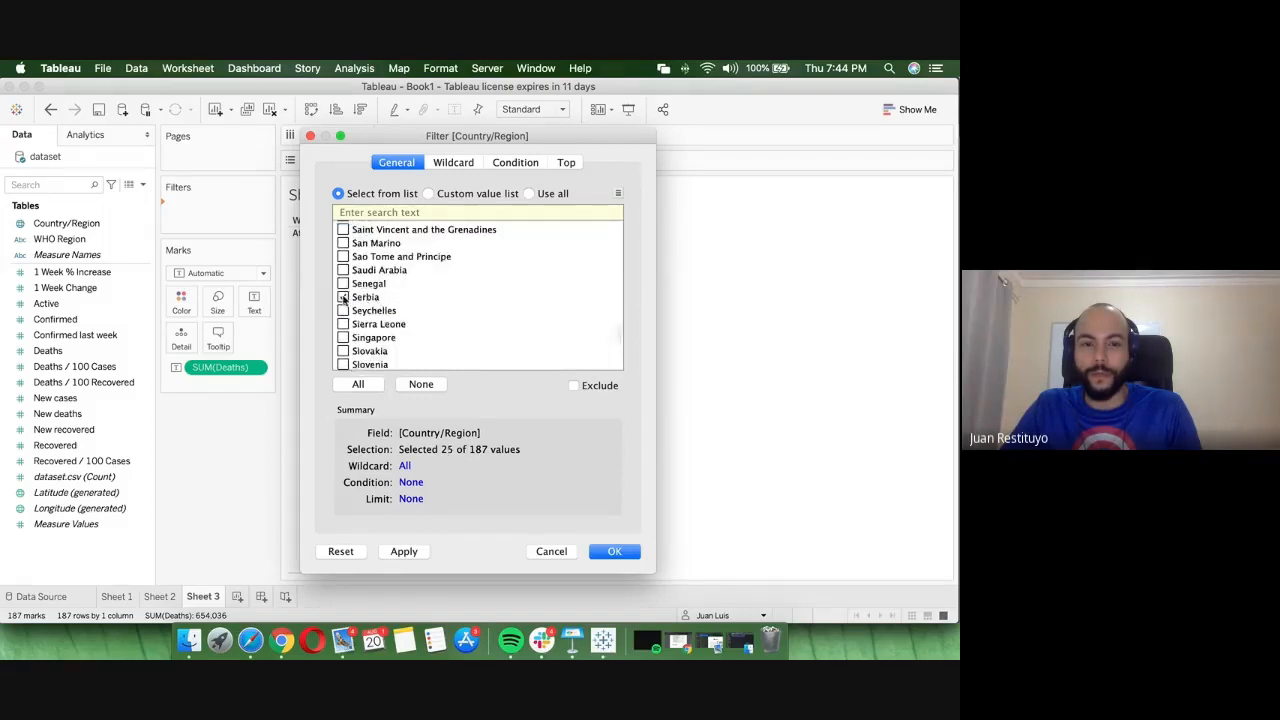
pyautogui.click(344, 310)
pyautogui.click(343, 337)
# - Add Tunisia, Turkey, Western Sahara, West Bank and Gaza, Vietnam, Venezuela and Uzbekistan to the selection, and apply the Country/Region filter to the table
pyautogui.scroll(-5, 357, 337)
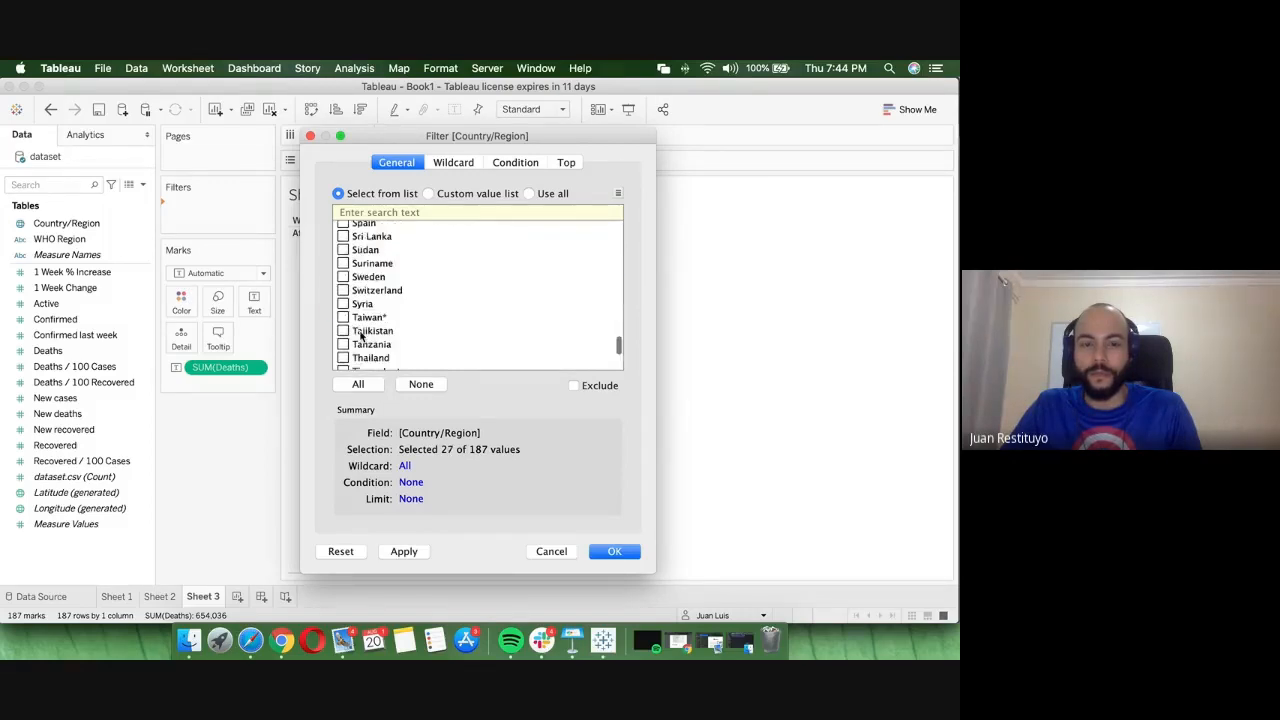
pyautogui.click(345, 322)
pyautogui.scroll(-4, 366, 337)
pyautogui.click(343, 322)
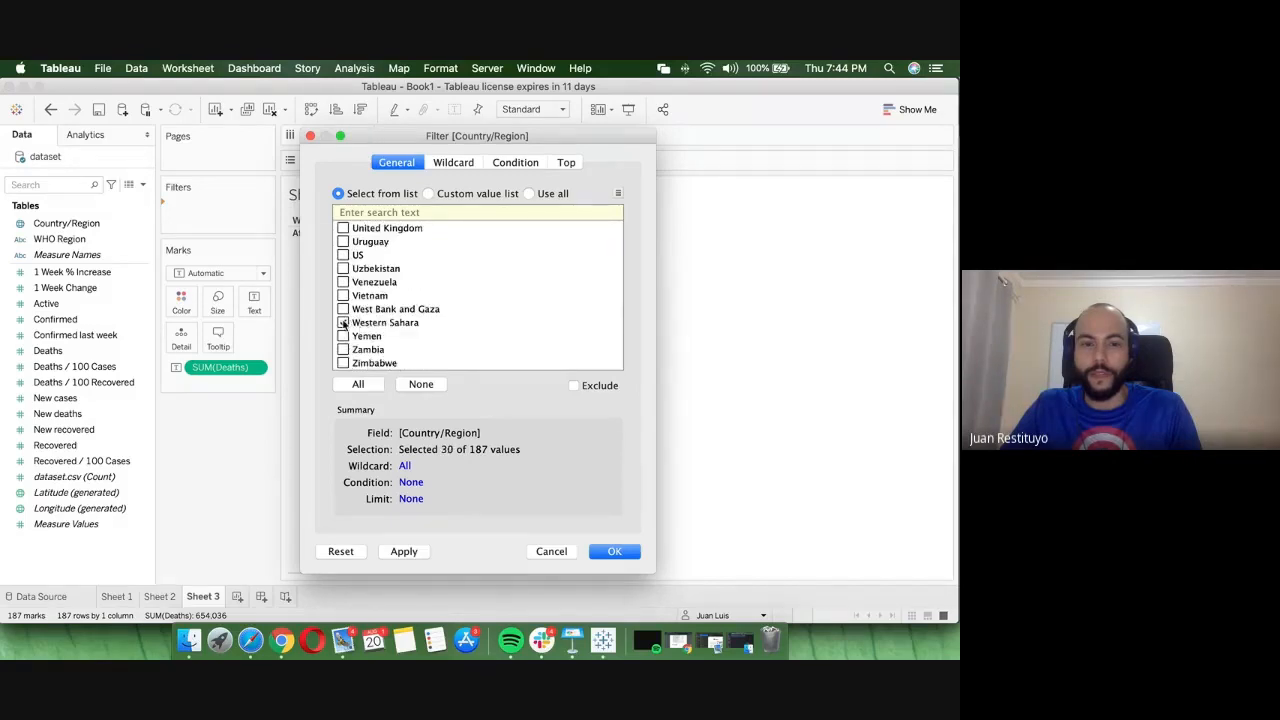
pyautogui.click(343, 309)
pyautogui.click(343, 296)
pyautogui.click(343, 268)
pyautogui.click(404, 551)
pyautogui.click(614, 551)
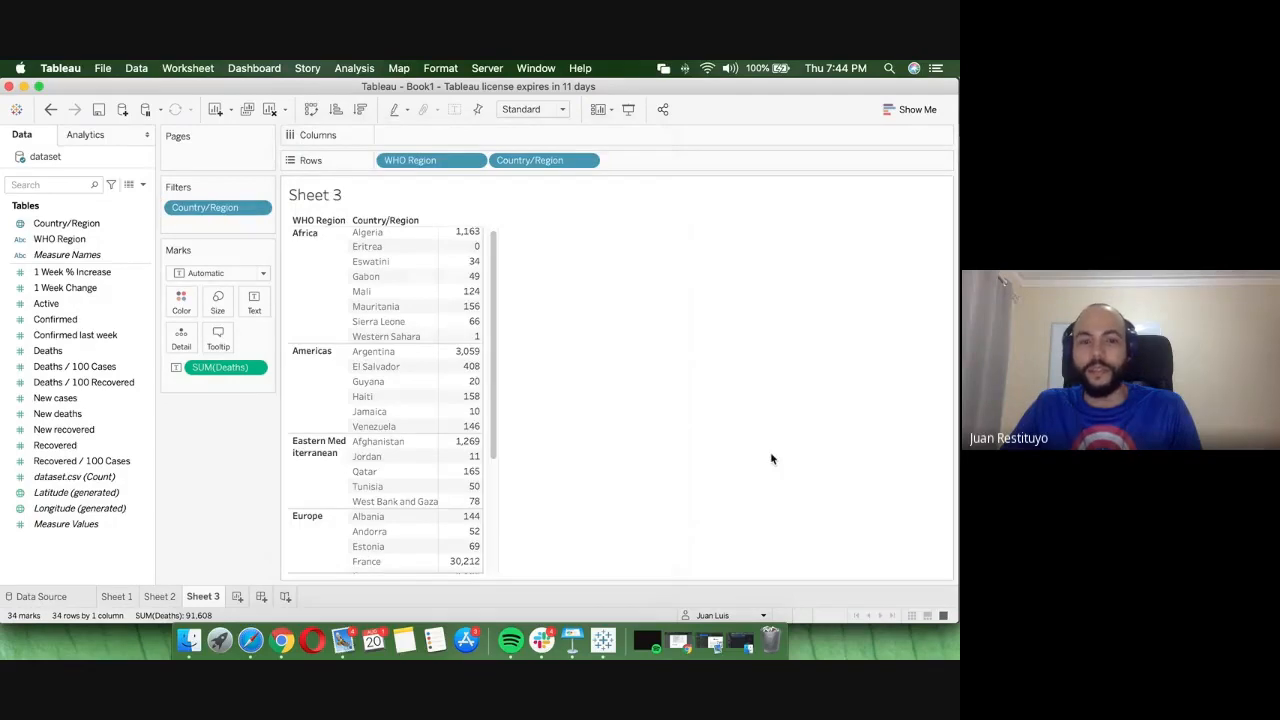
pyautogui.scroll(1, 386, 290)
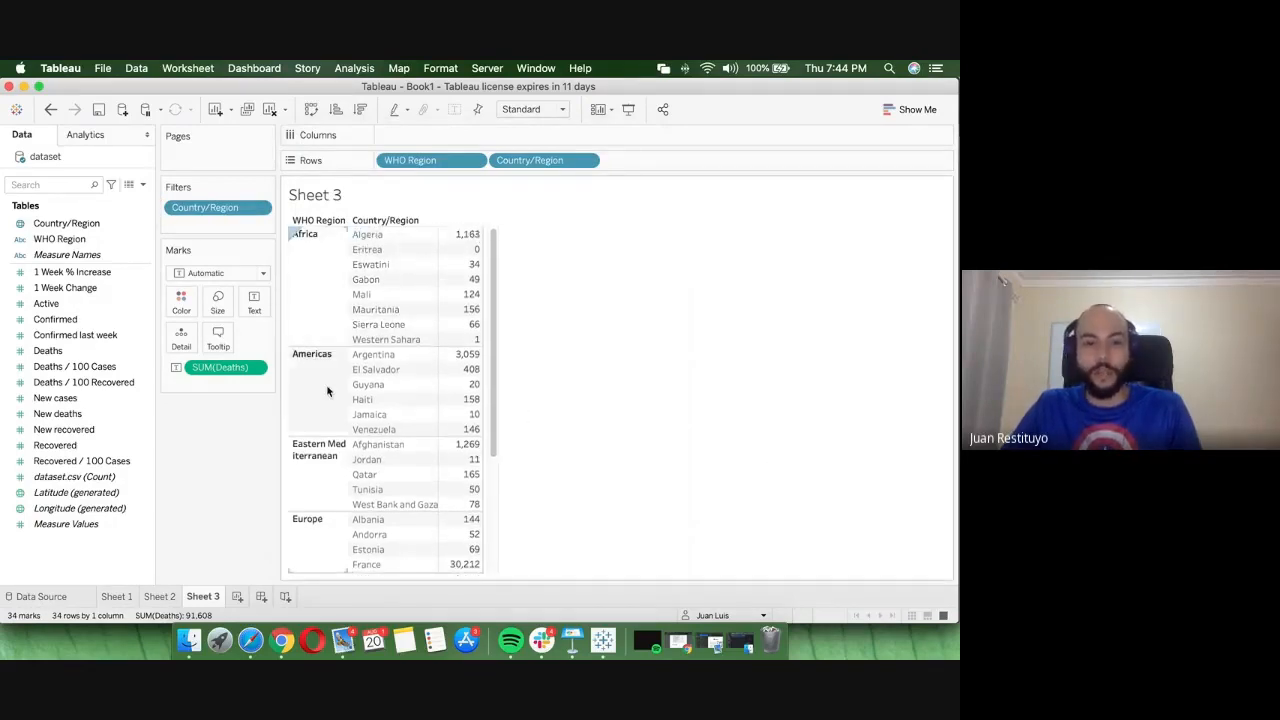
pyautogui.scroll(-3, 335, 456)
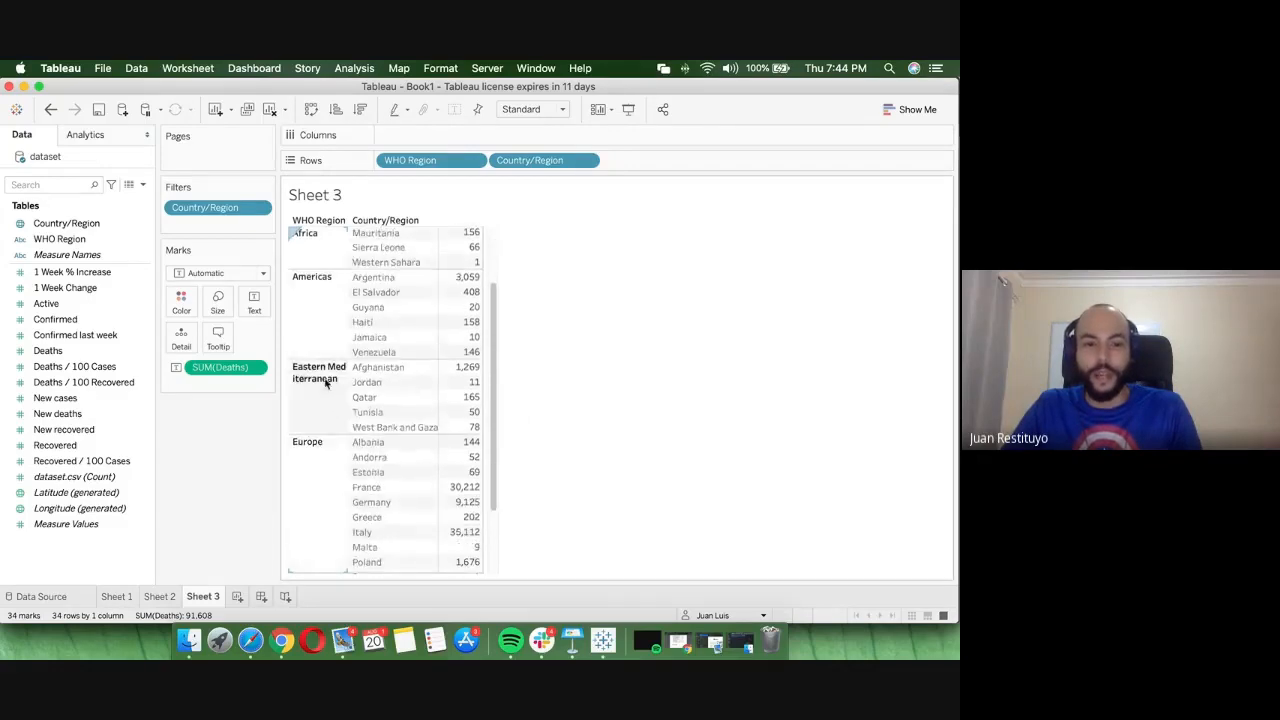
pyautogui.scroll(-3, 346, 488)
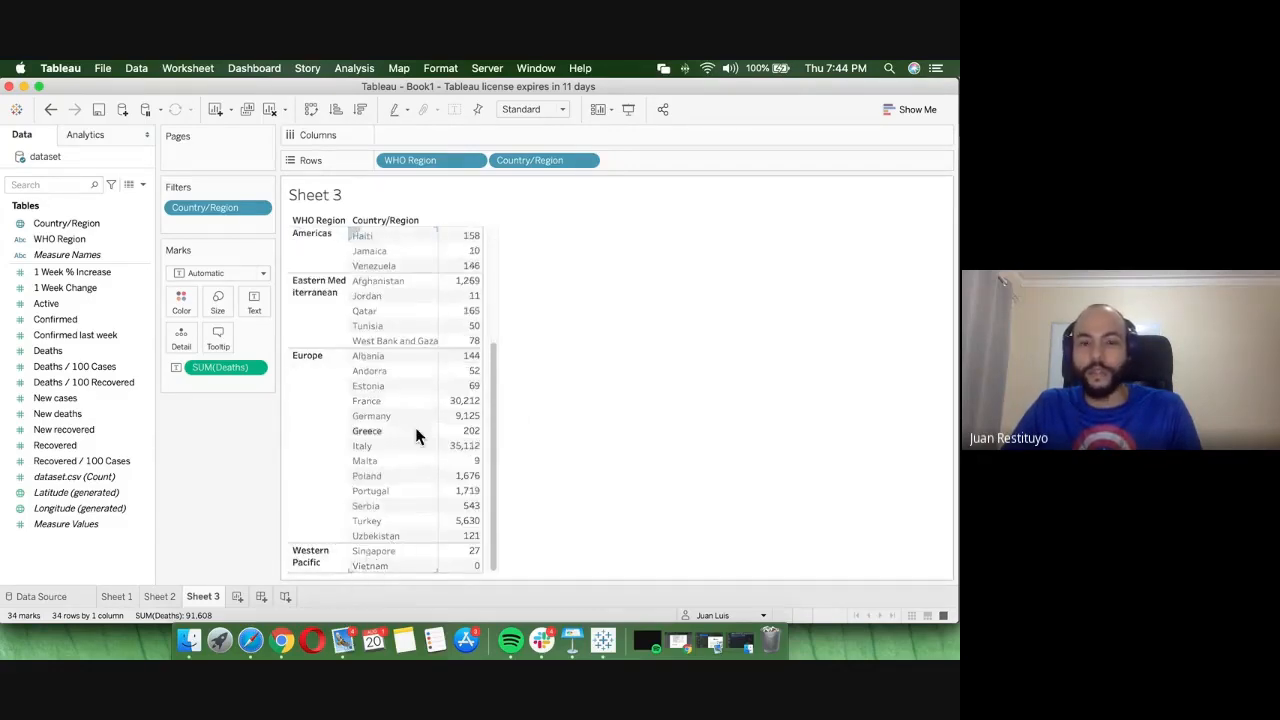
# - Present the deaths as a horizontal bar chart and remove WHO Region from the rows
pyautogui.scroll(6, 415, 430)
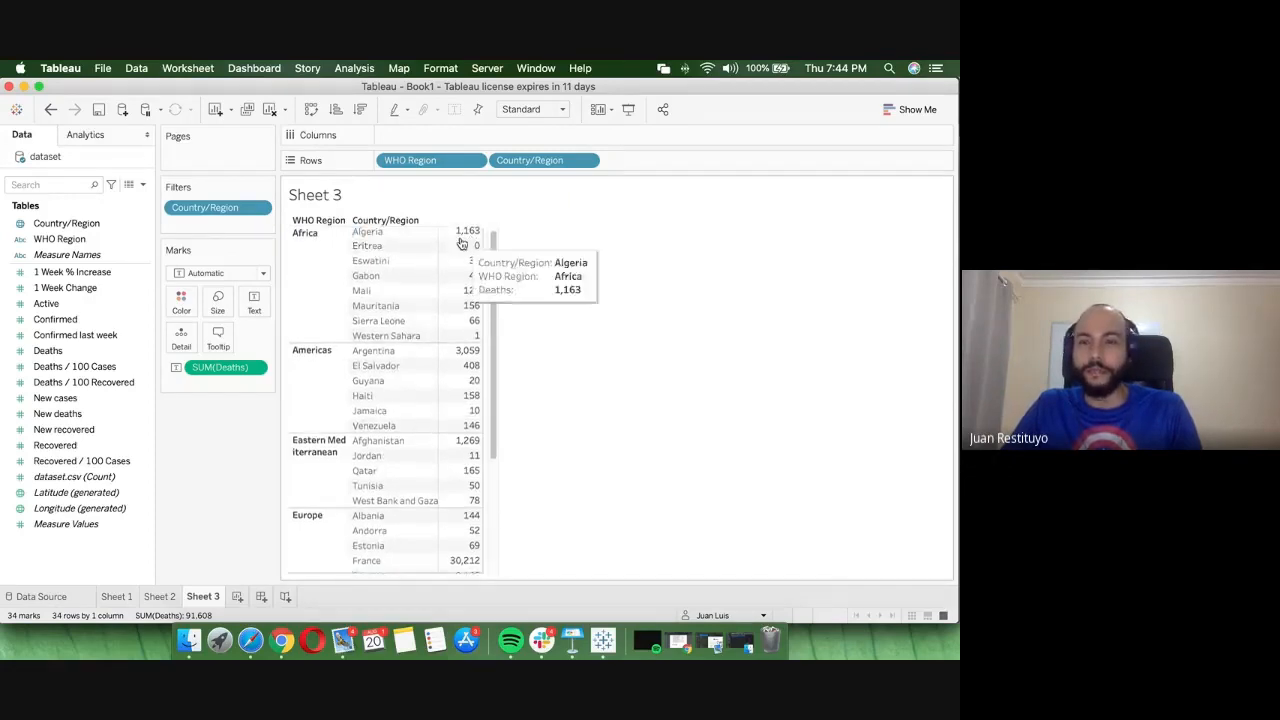
pyautogui.click(892, 108)
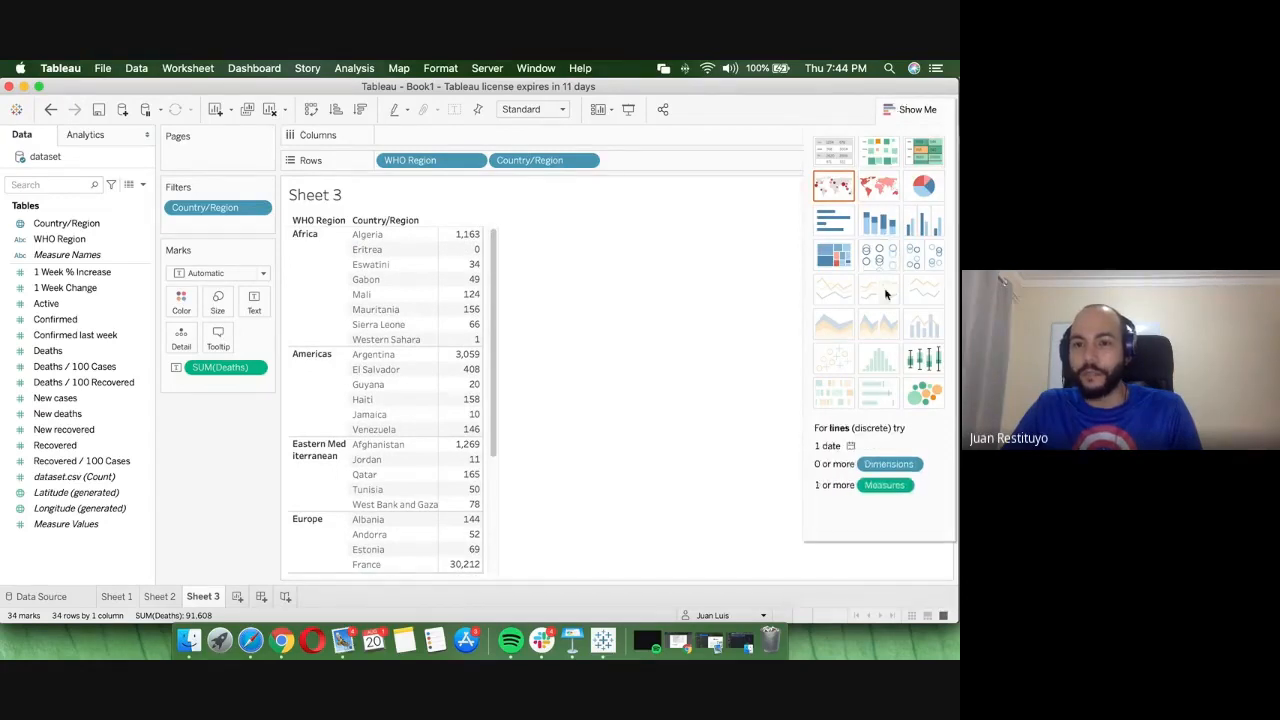
pyautogui.click(838, 230)
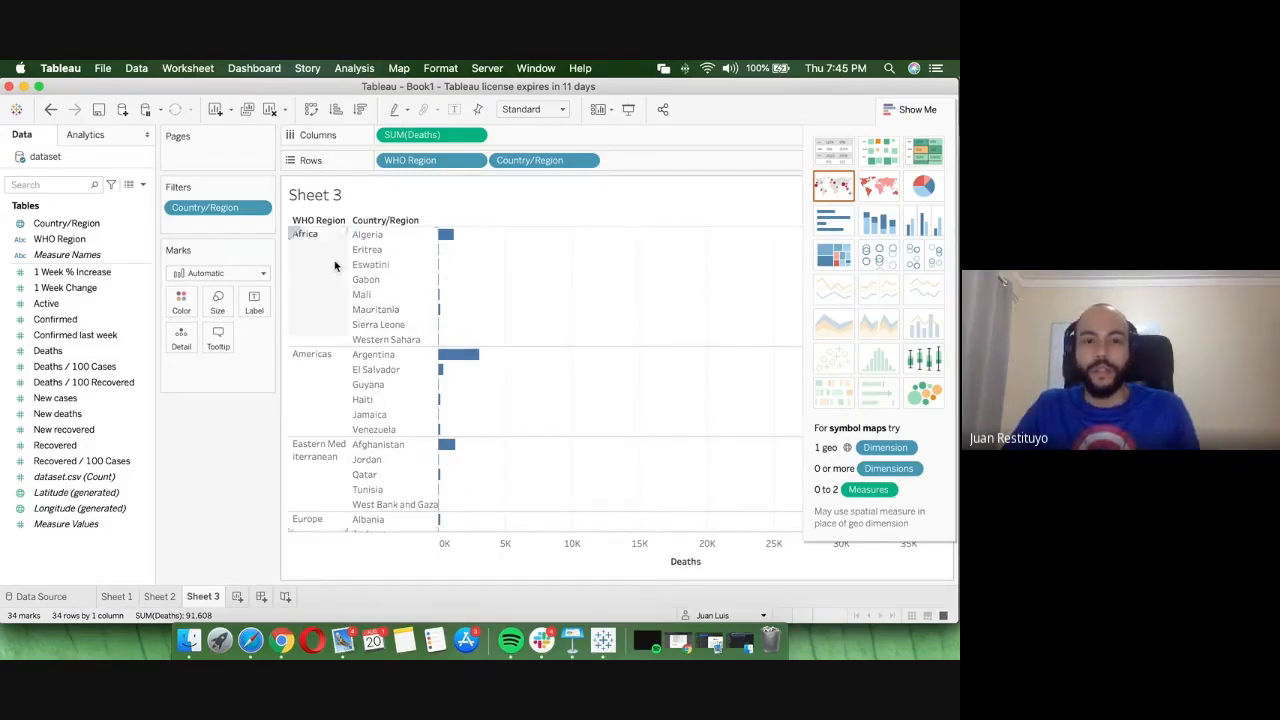
pyautogui.click(475, 161)
pyautogui.click(433, 425)
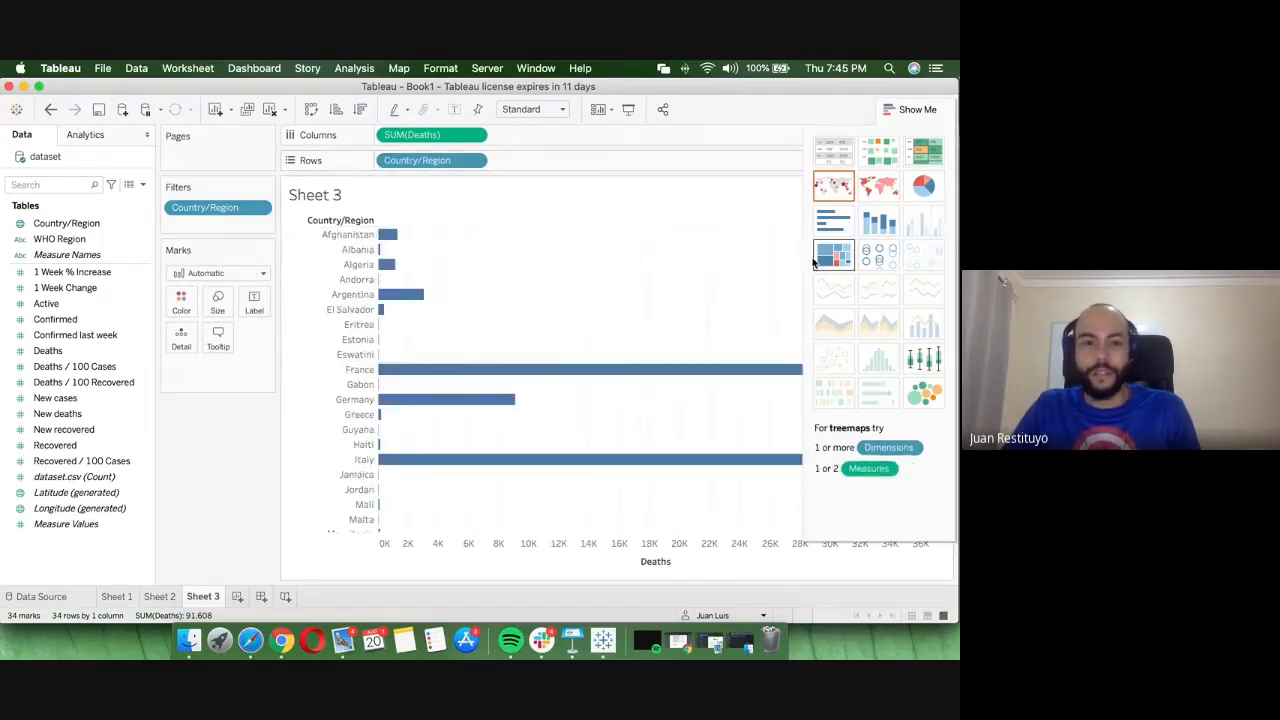
pyautogui.moveTo(450, 160); pyautogui.dragTo(392, 166)
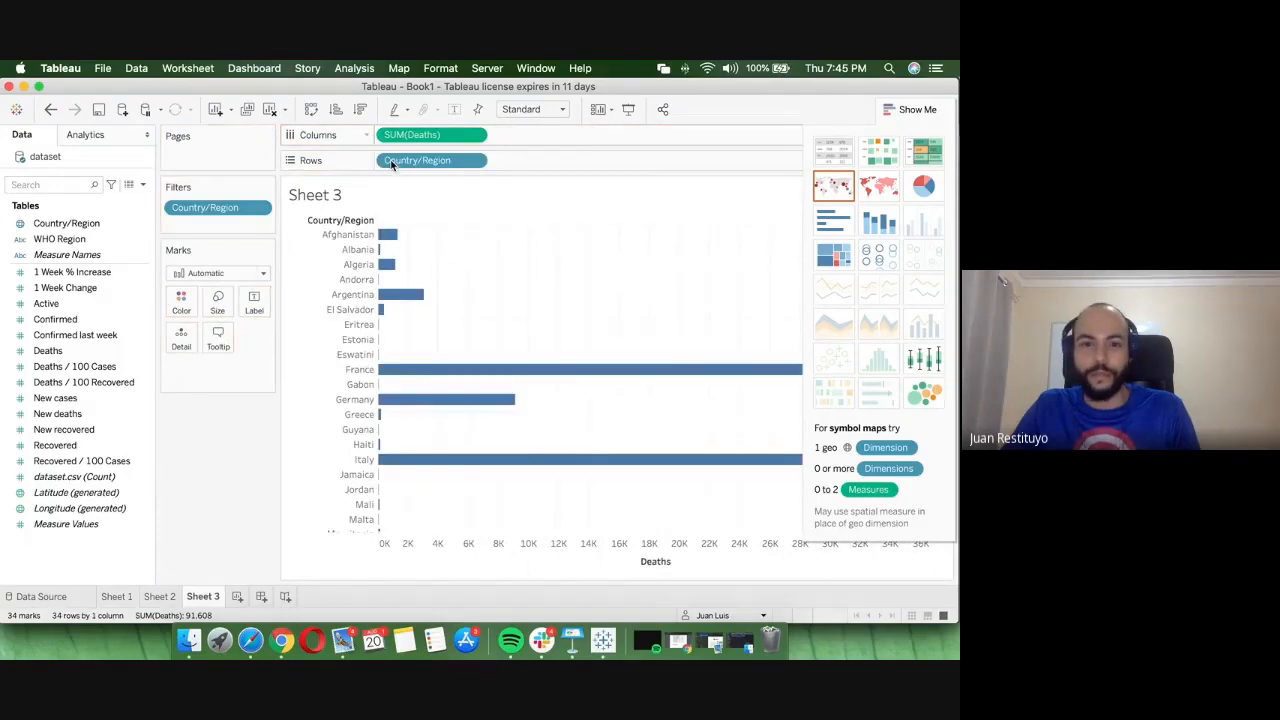
pyautogui.click(476, 160)
pyautogui.click(421, 402)
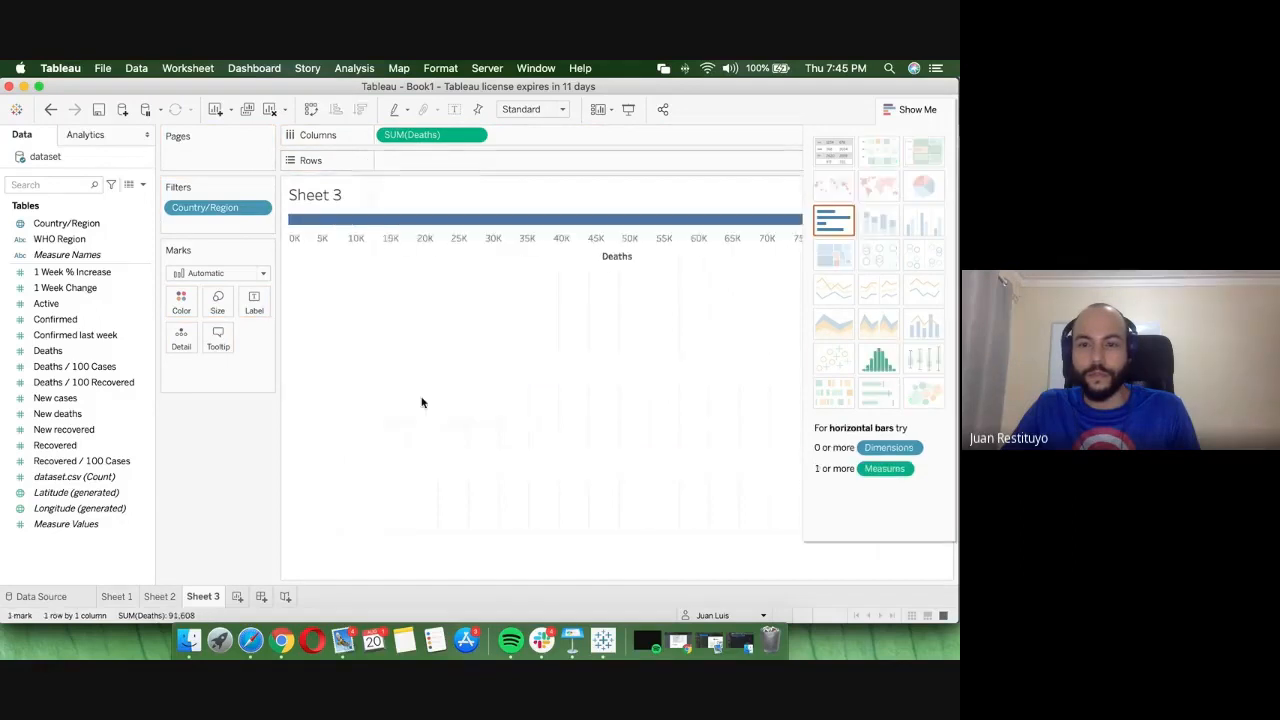
pyautogui.click(474, 134)
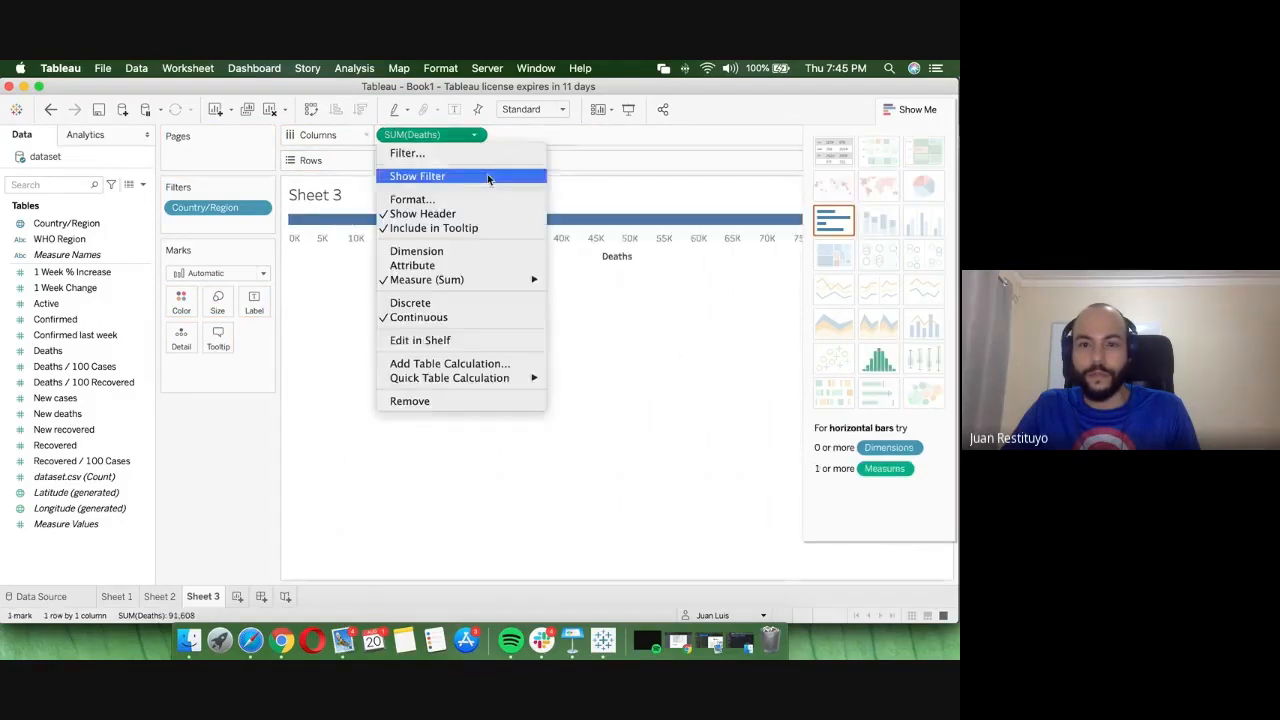
pyautogui.click(456, 401)
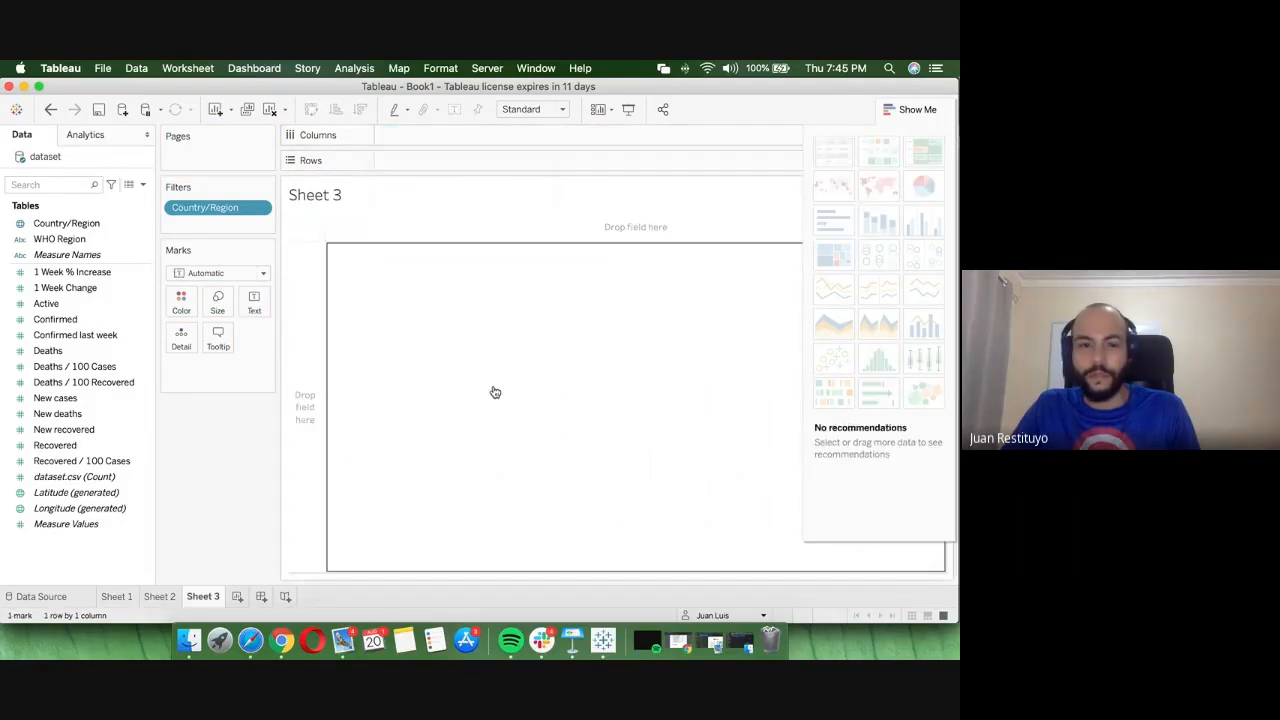
pyautogui.click(84, 354)
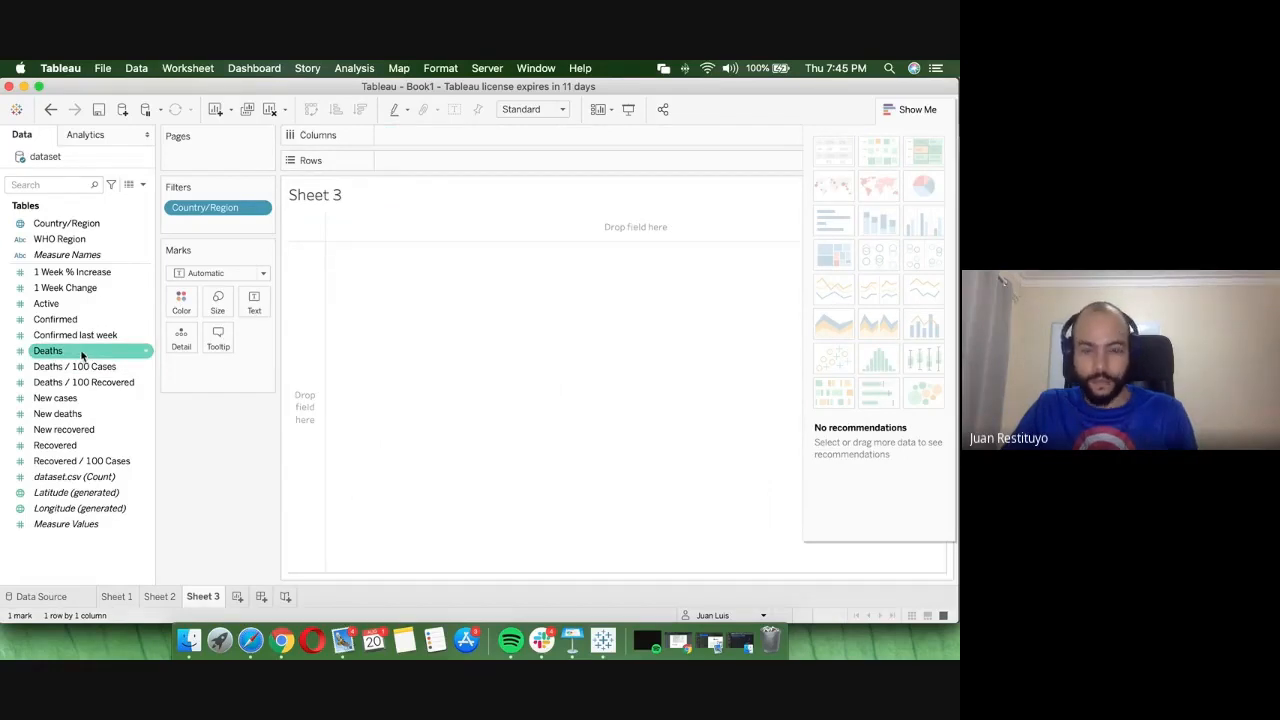
pyautogui.moveTo(84, 354); pyautogui.dragTo(386, 337)
pyautogui.press('super+z')
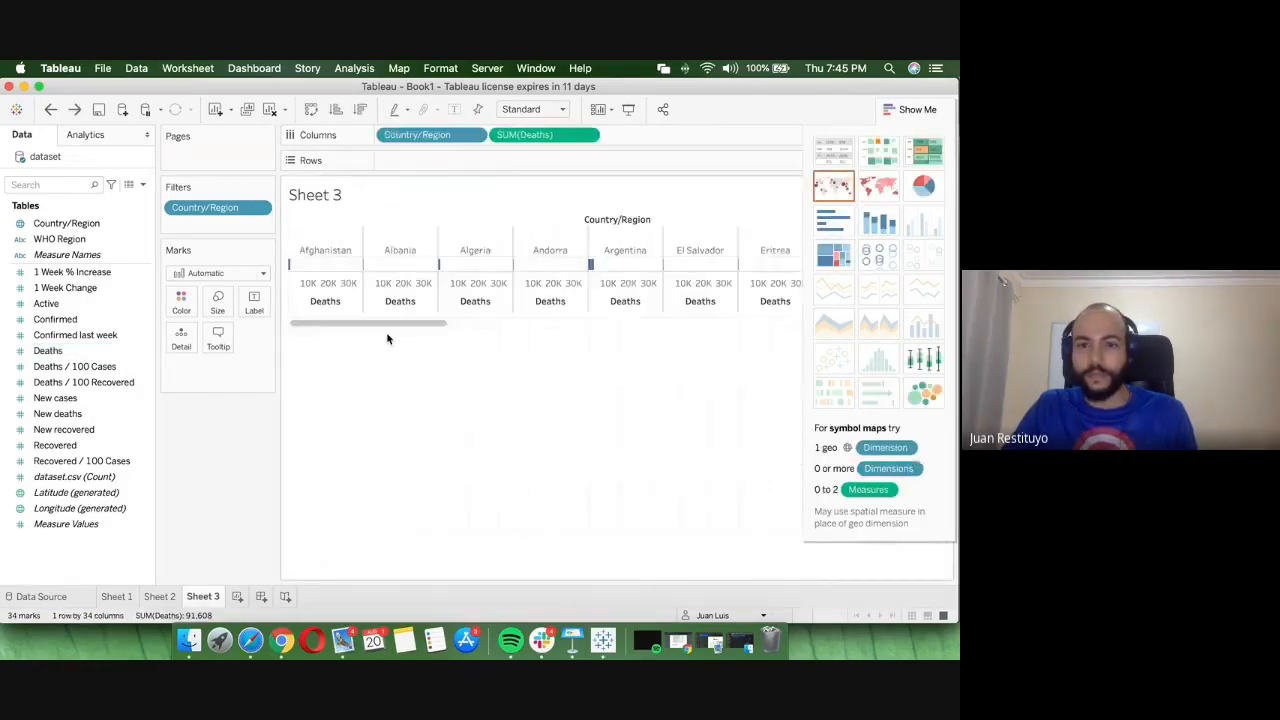
pyautogui.press('super+shift+z')
# - Change the mark type to Line and color the line by Country/Region
pyautogui.click(218, 273)
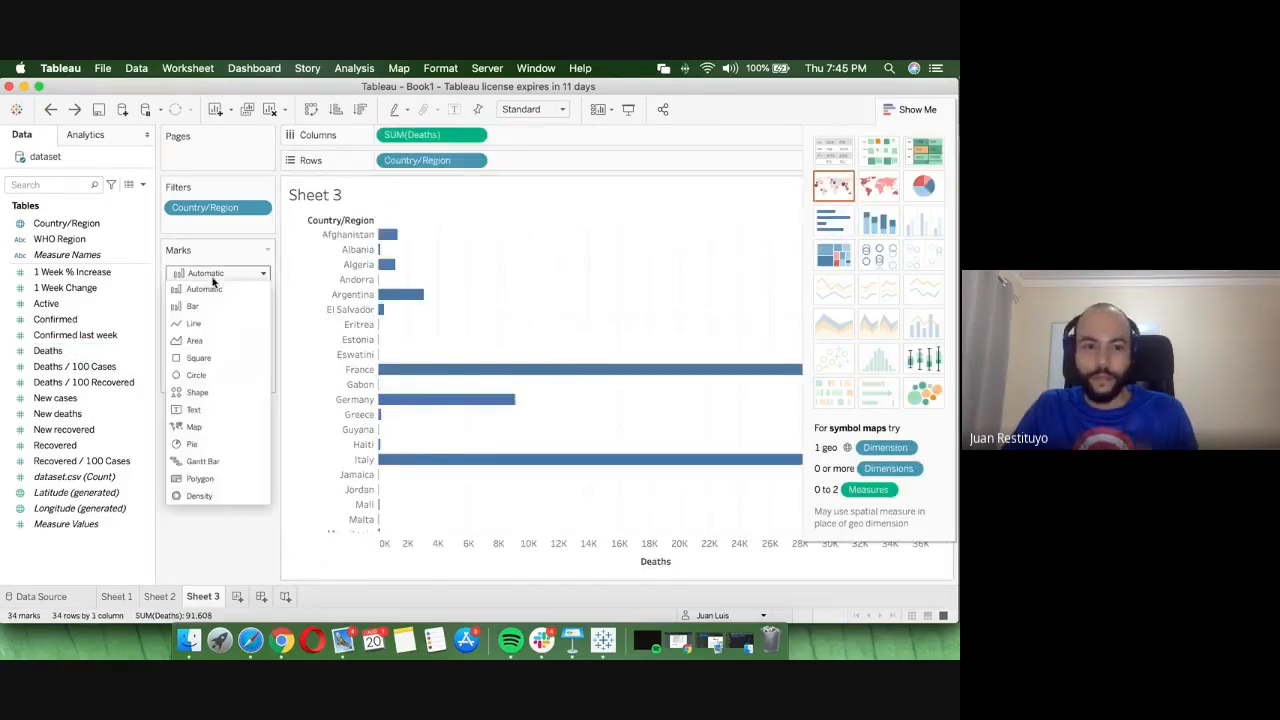
pyautogui.click(221, 328)
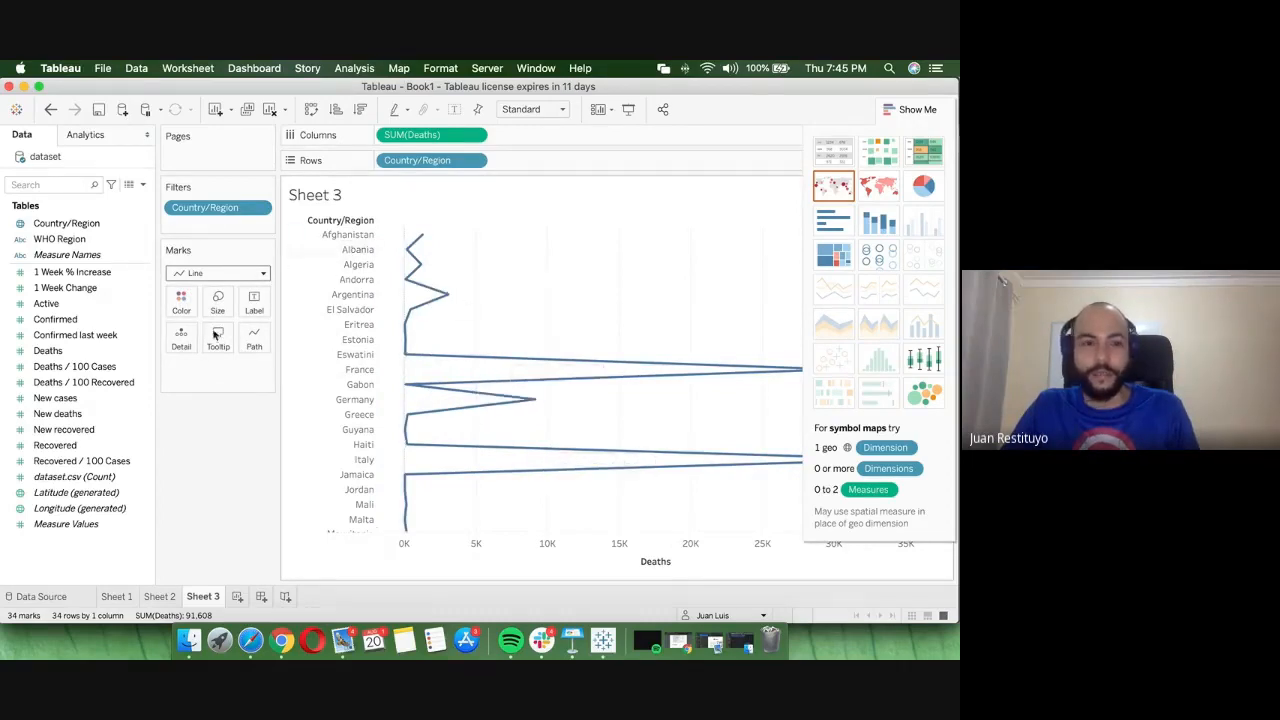
pyautogui.moveTo(64, 224); pyautogui.dragTo(180, 300)
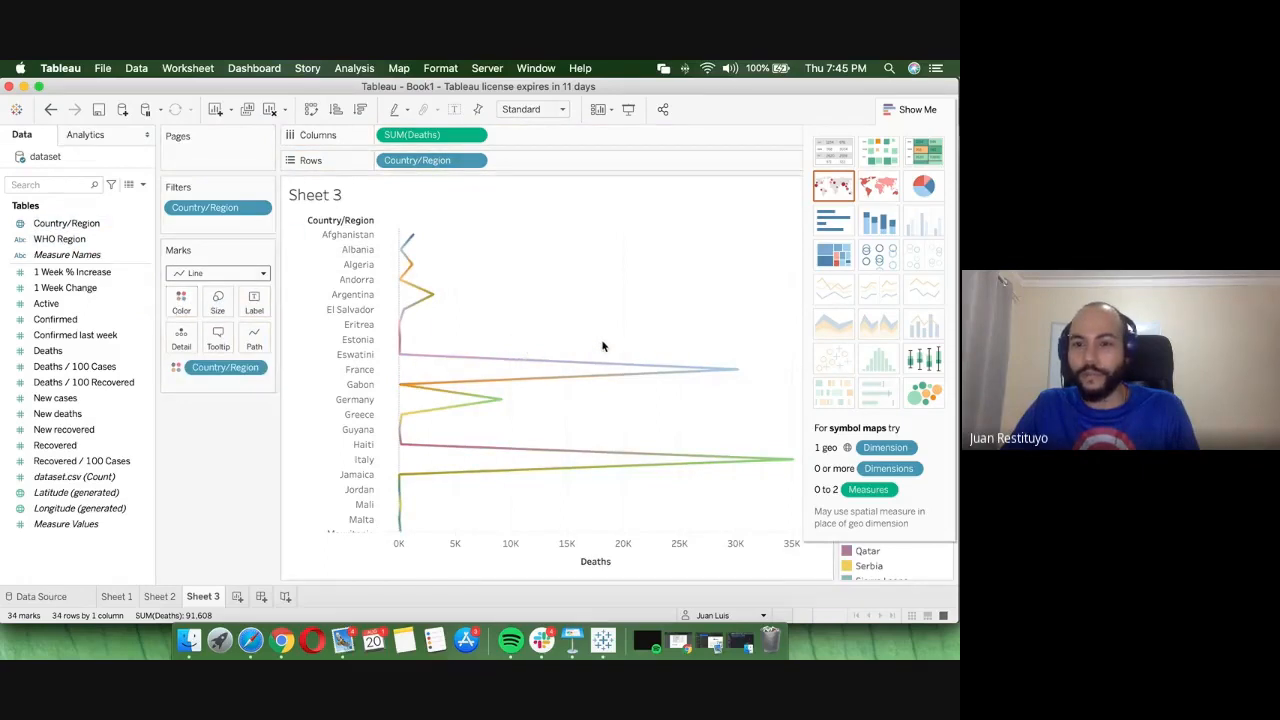
# - Try the heat map and text table views, and present the deaths by country as packed bubbles
pyautogui.click(887, 163)
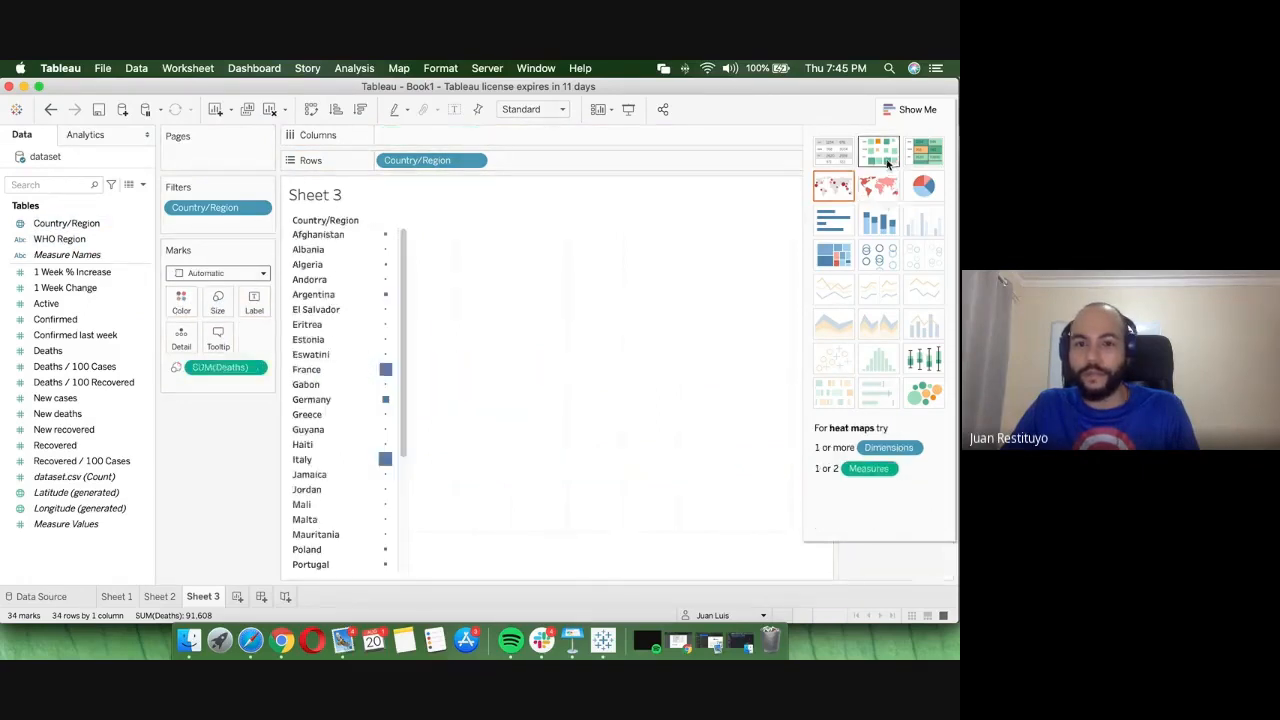
pyautogui.click(847, 163)
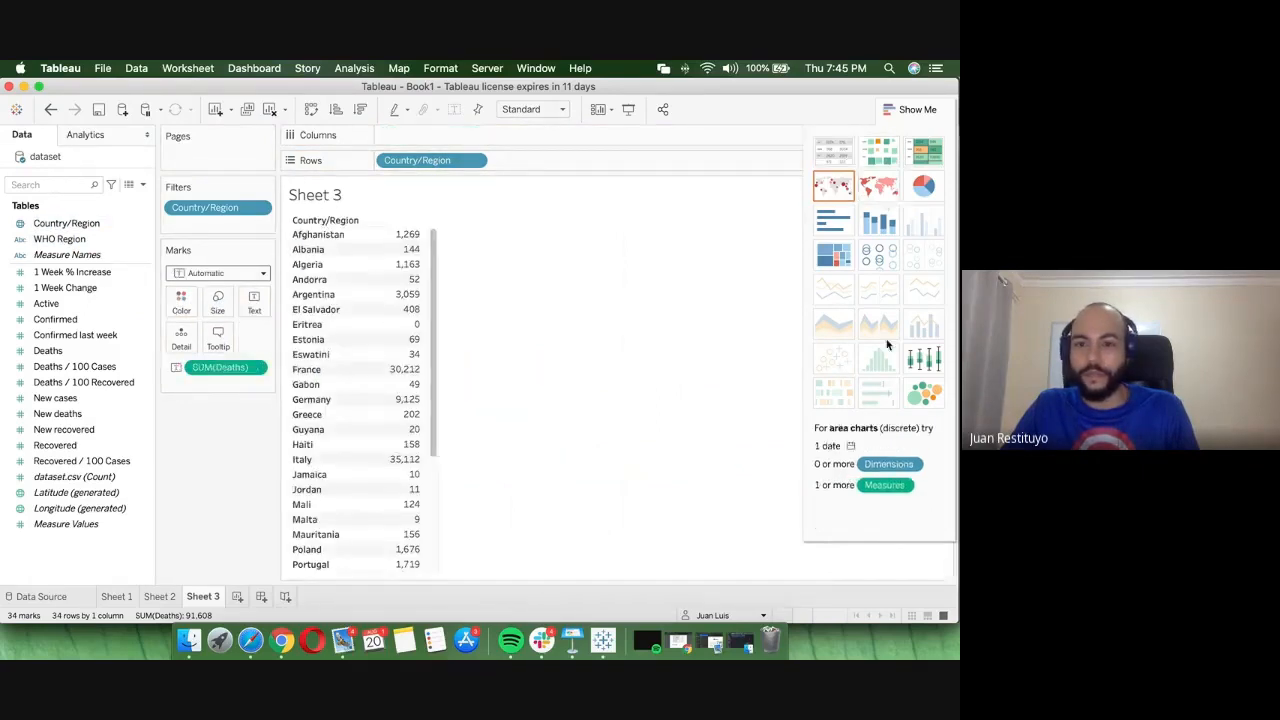
pyautogui.click(924, 372)
pyautogui.click(925, 395)
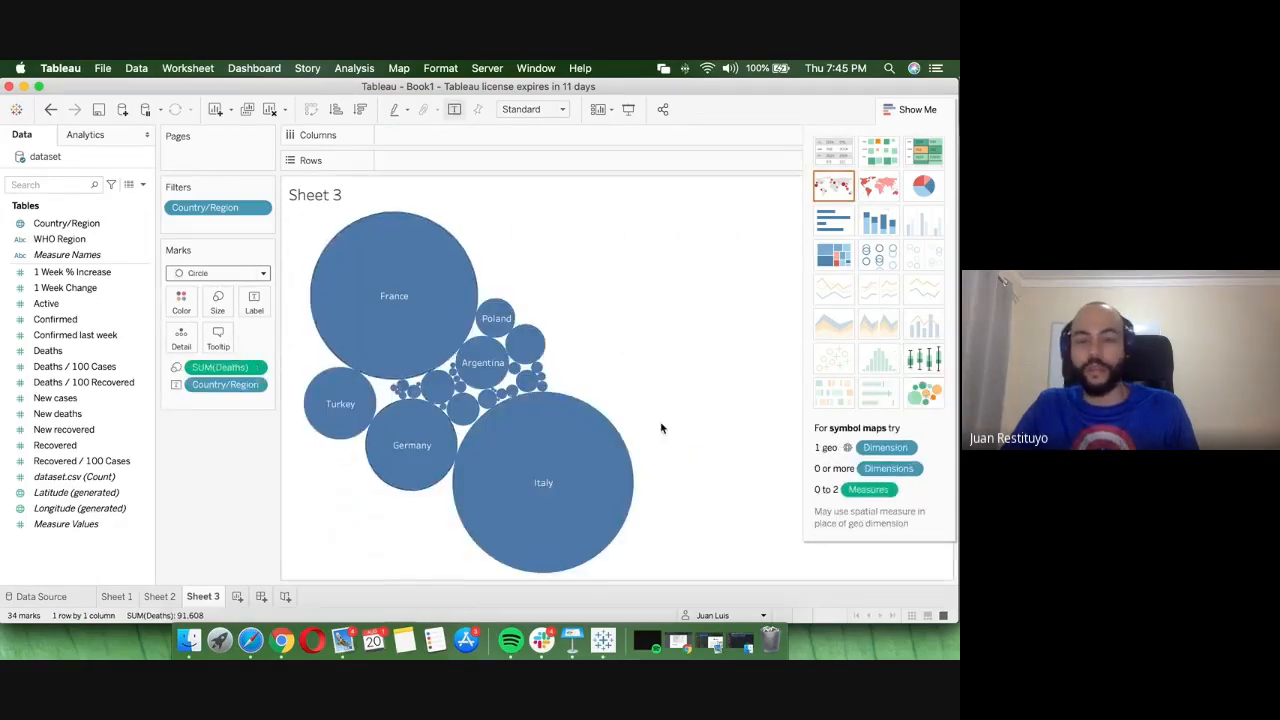
# - Color the bubbles by Deaths and hide the chart type suggestions to uncover the color legend
pyautogui.moveTo(641, 484)
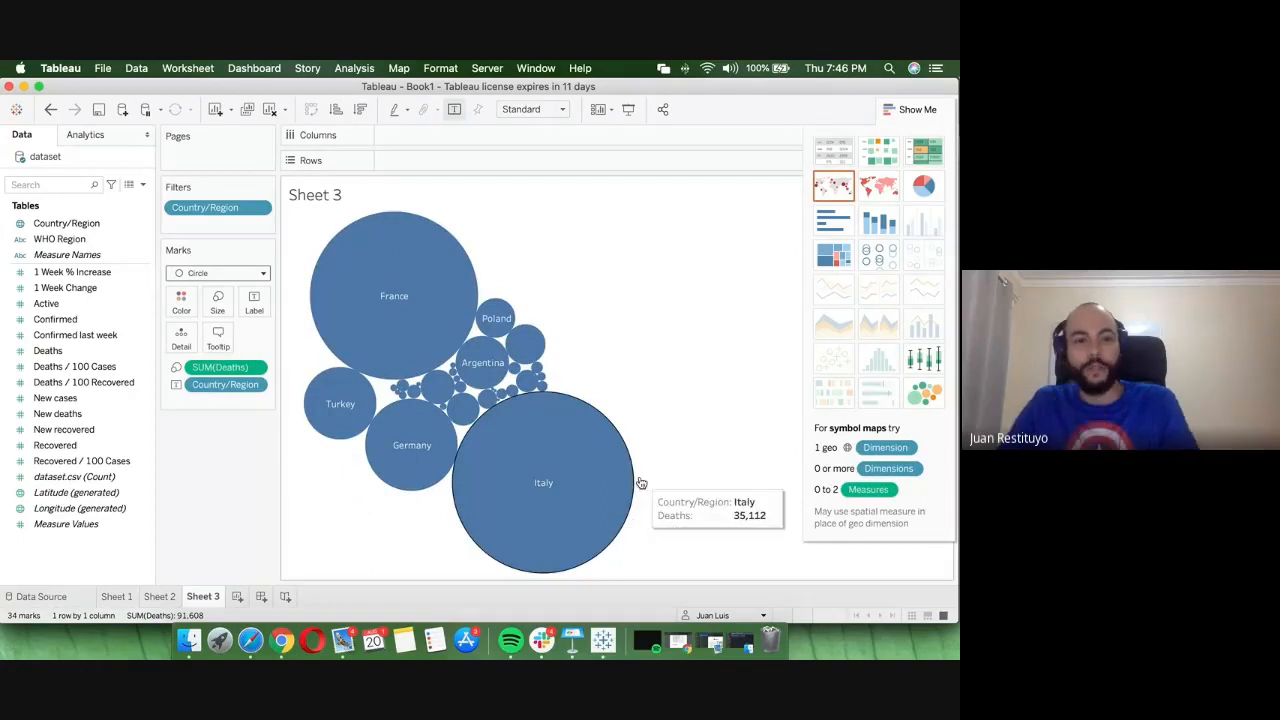
pyautogui.moveTo(50, 224); pyautogui.dragTo(47, 224)
pyautogui.click(47, 305)
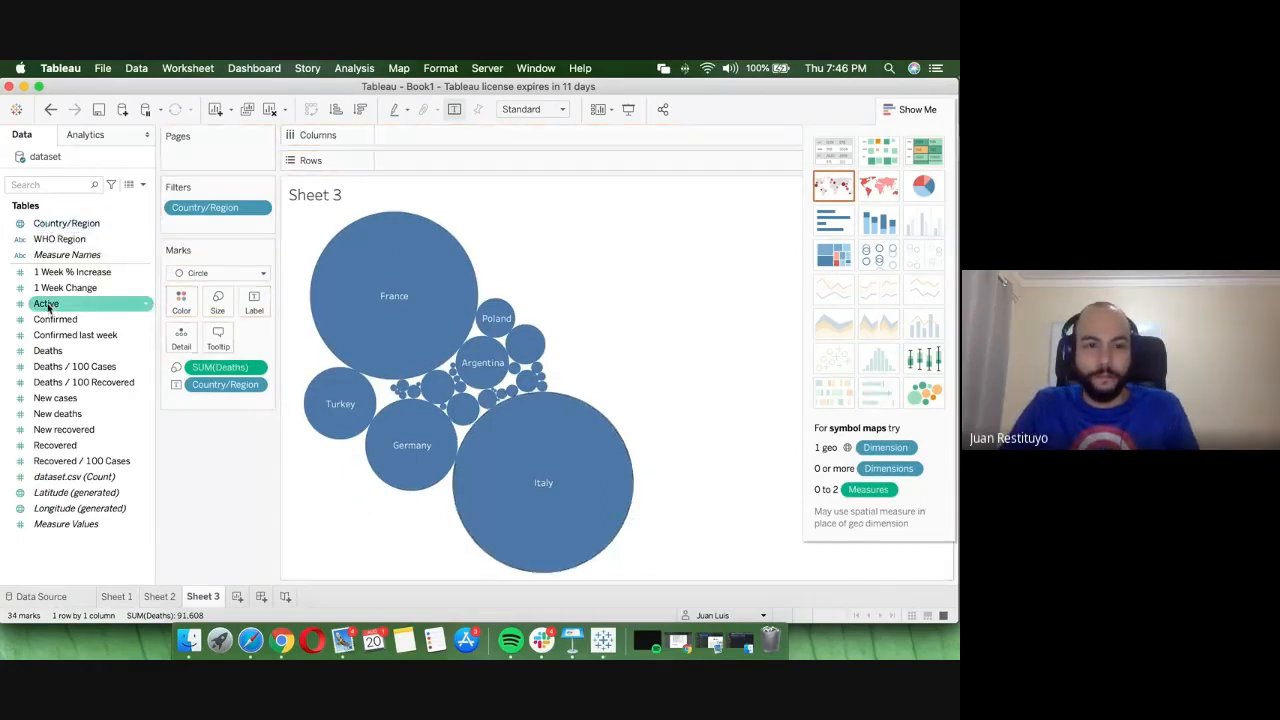
pyautogui.moveTo(47, 350); pyautogui.dragTo(181, 300)
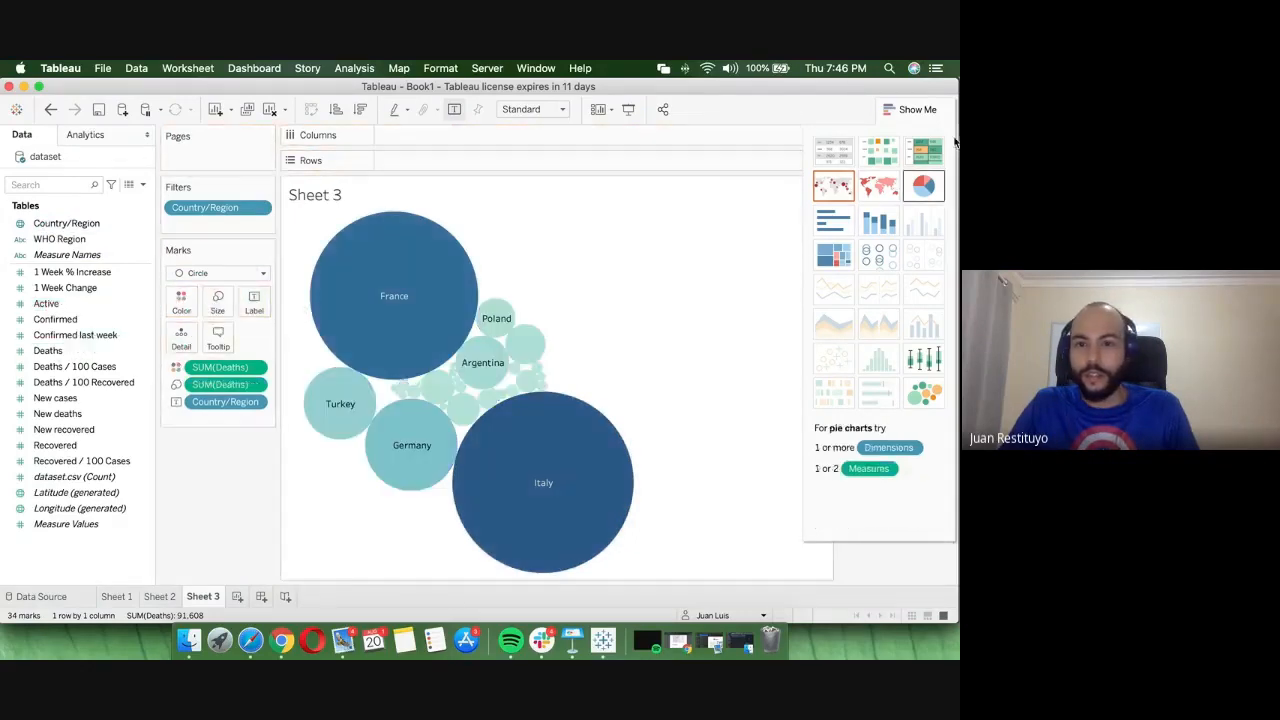
pyautogui.click(918, 109)
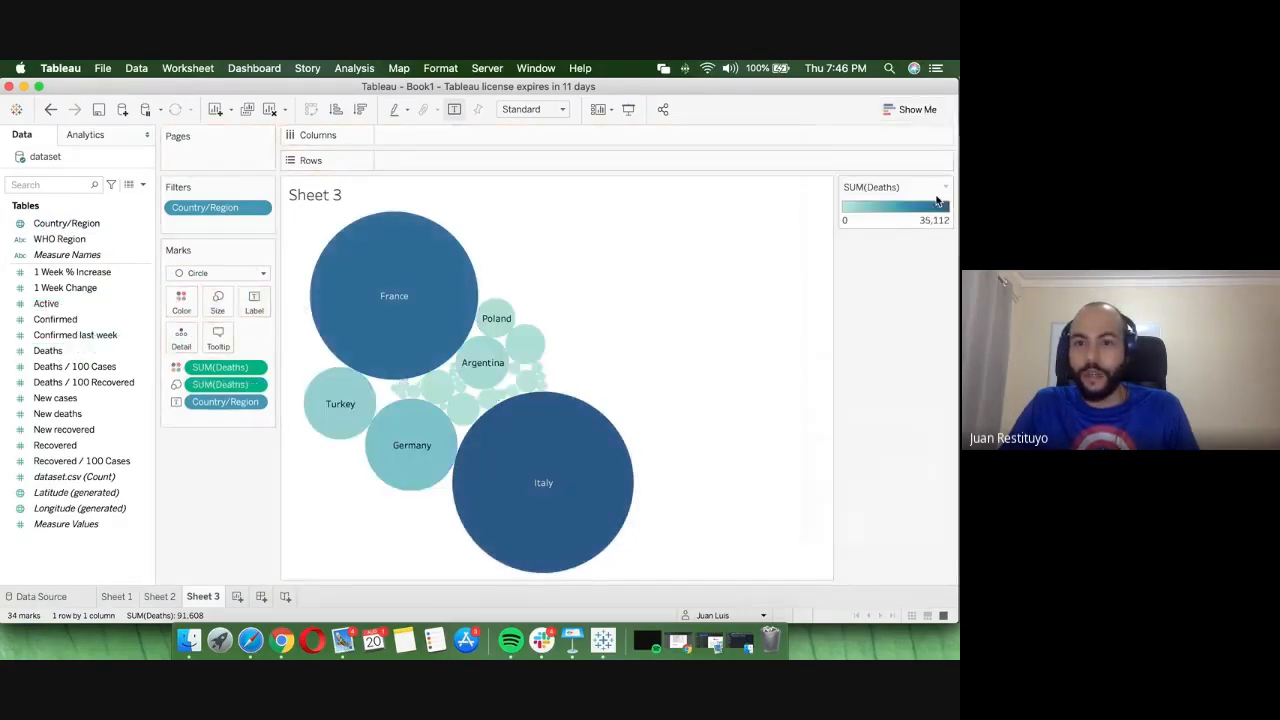
# - Apply the Red-Green-Gold Diverging palette to the Deaths colors, reversed and with stepped color
pyautogui.click(946, 188)
pyautogui.click(860, 200)
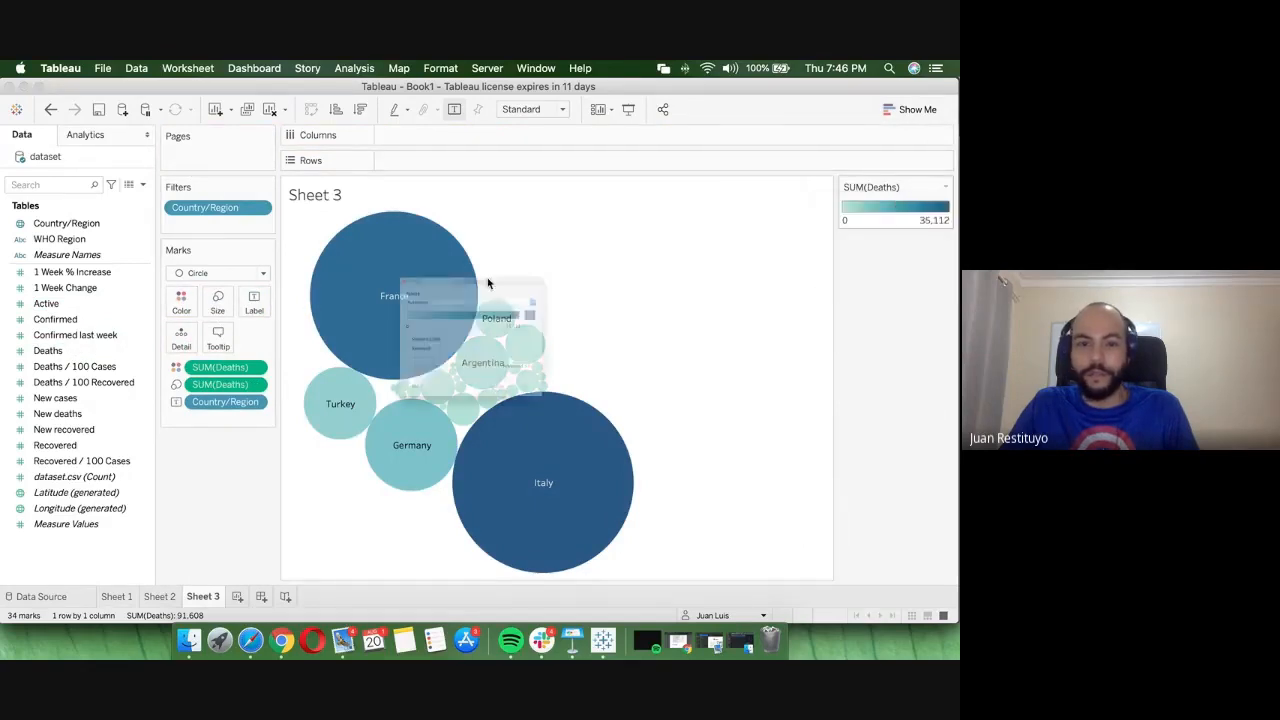
pyautogui.click(499, 270)
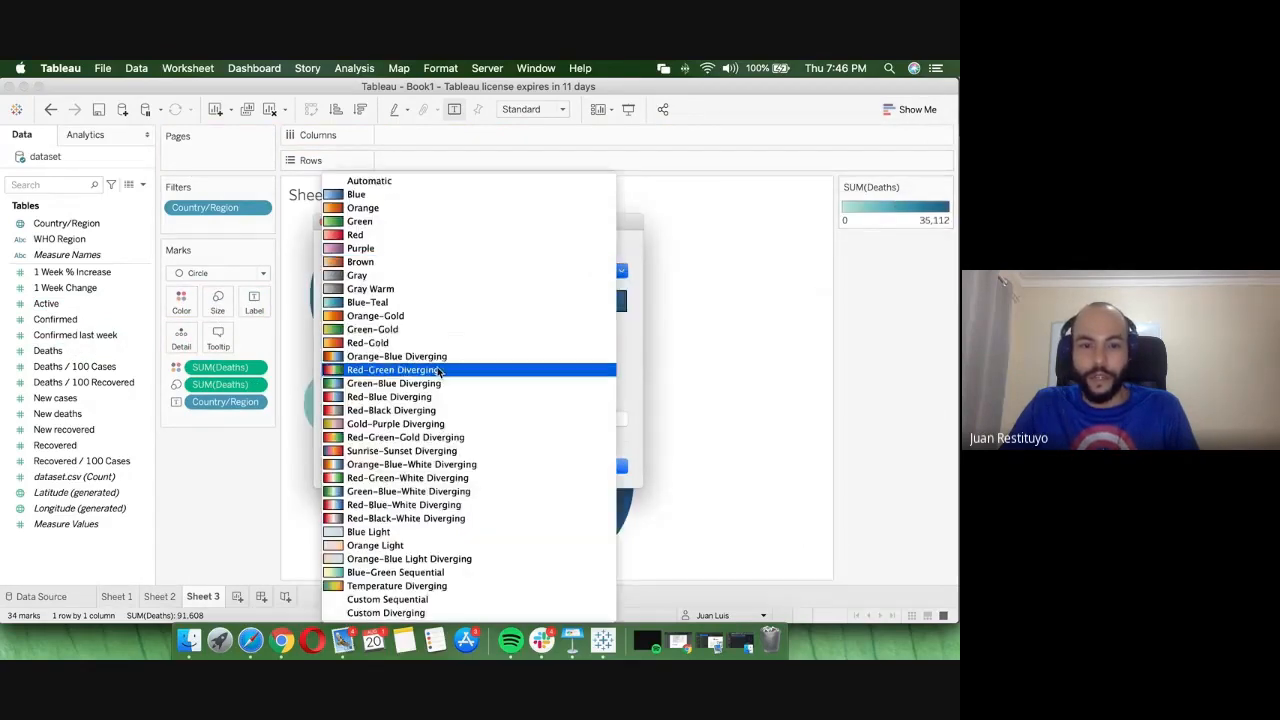
pyautogui.click(414, 437)
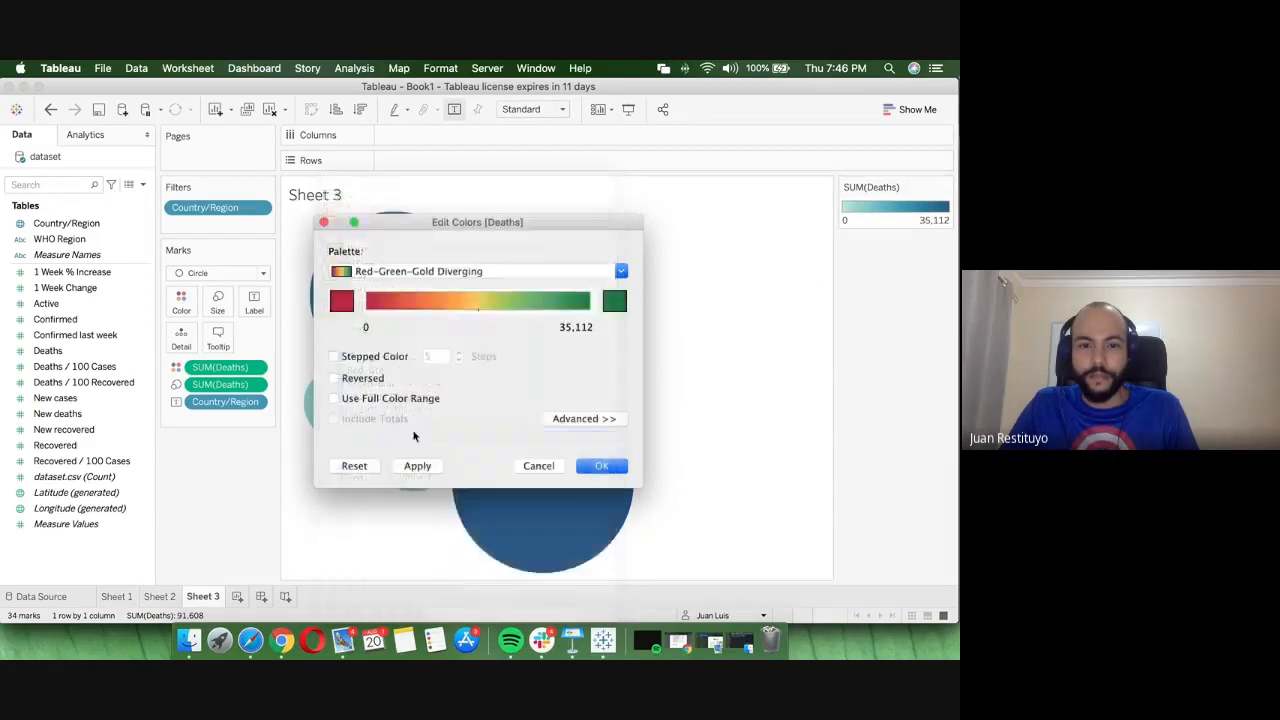
pyautogui.click(362, 379)
pyautogui.click(348, 359)
pyautogui.click(433, 468)
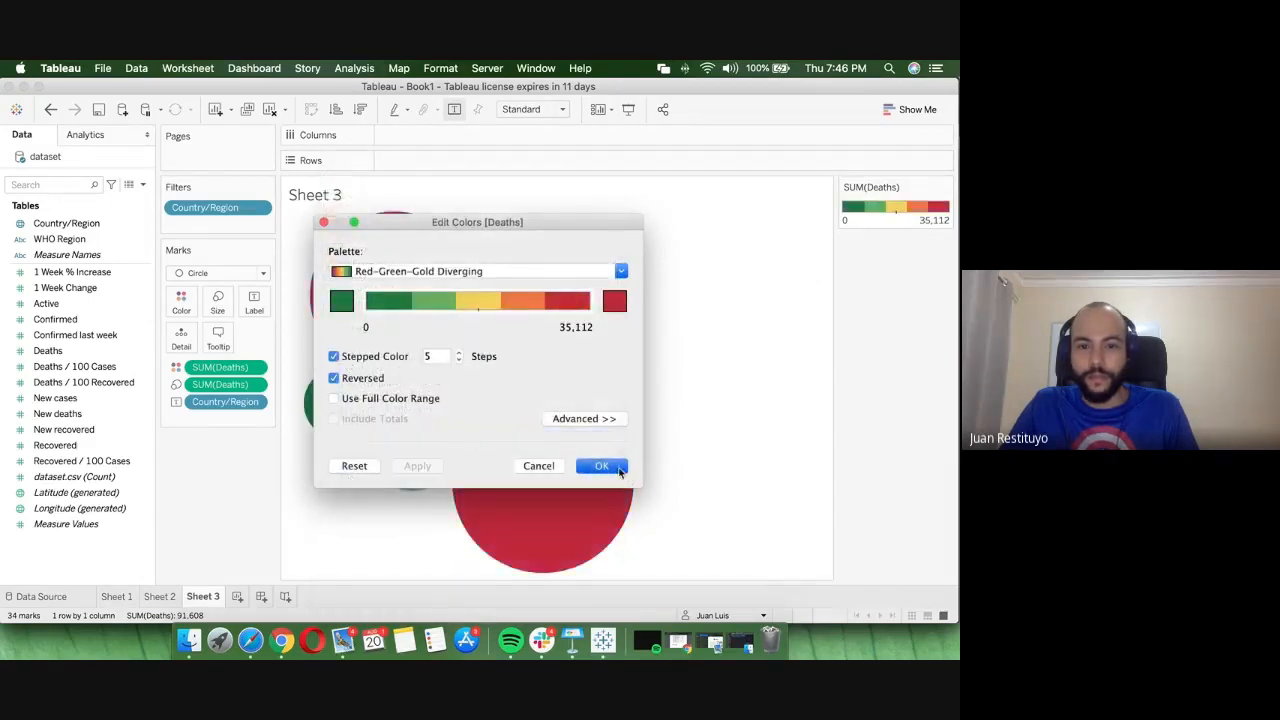
pyautogui.click(612, 467)
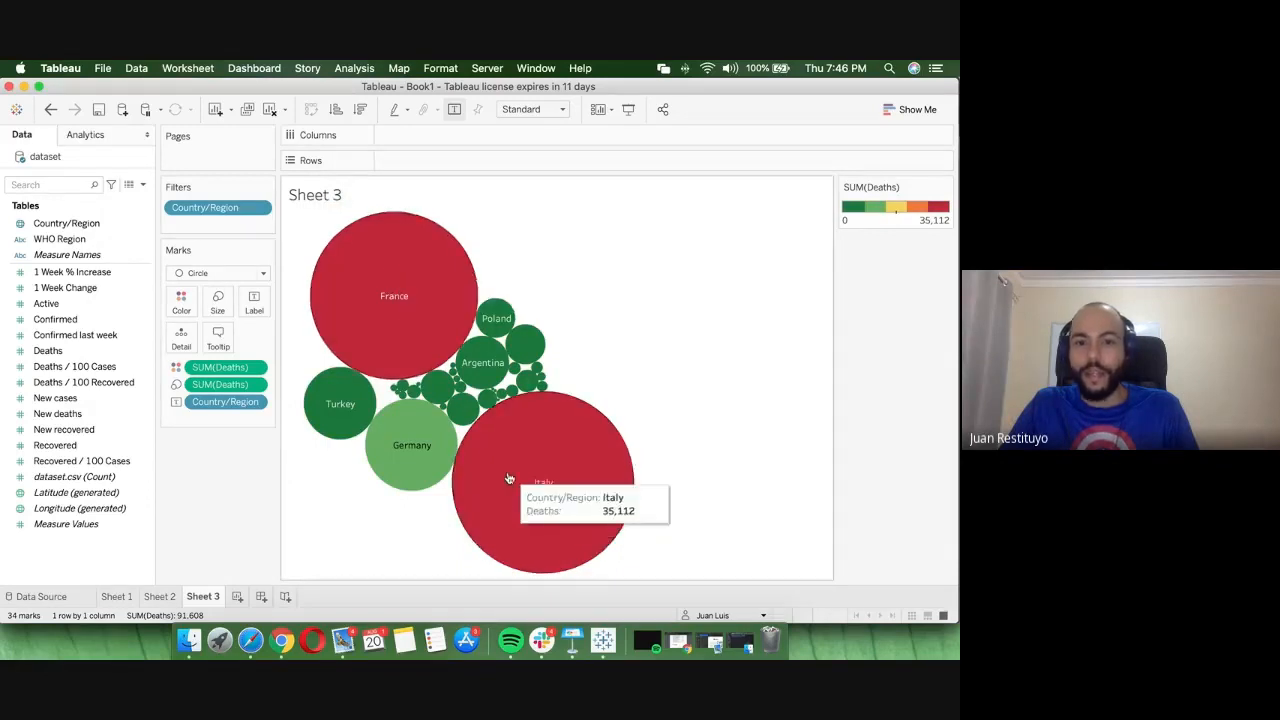
# - Replace the bubble chart's sheet title with "Muertes por paises: Filtro Random"
pyautogui.moveTo(371, 282)
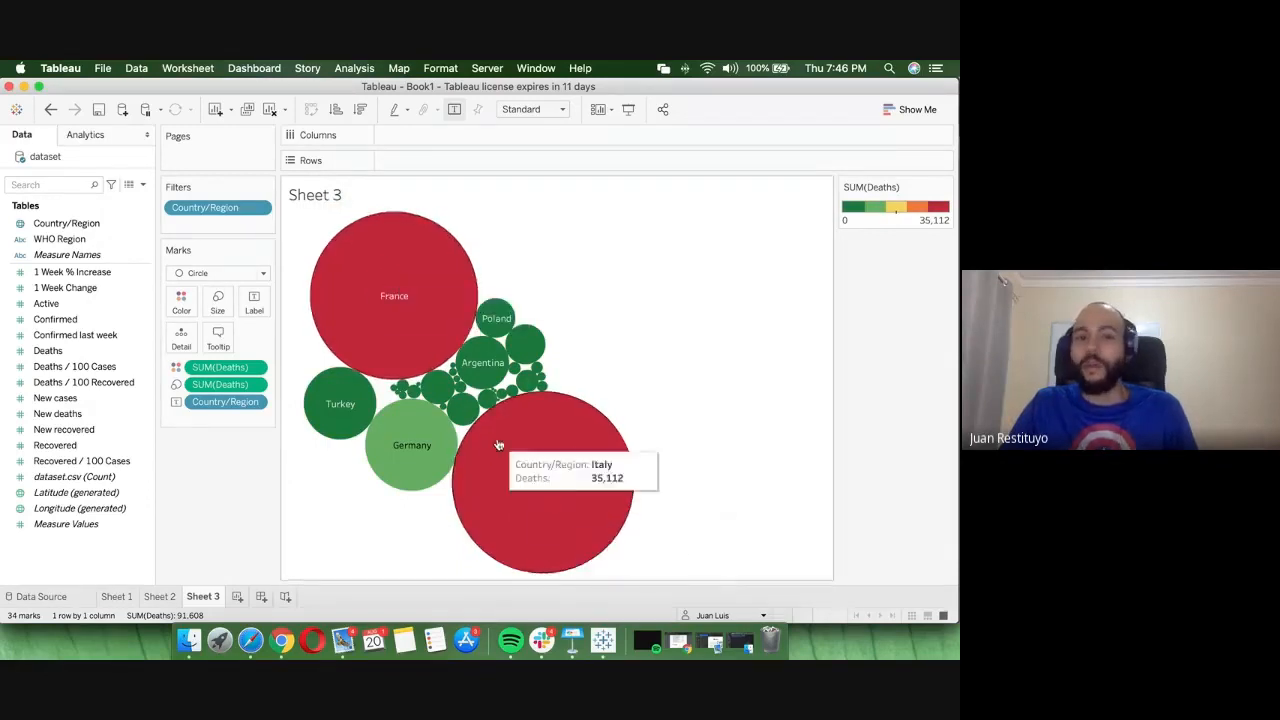
pyautogui.moveTo(571, 483)
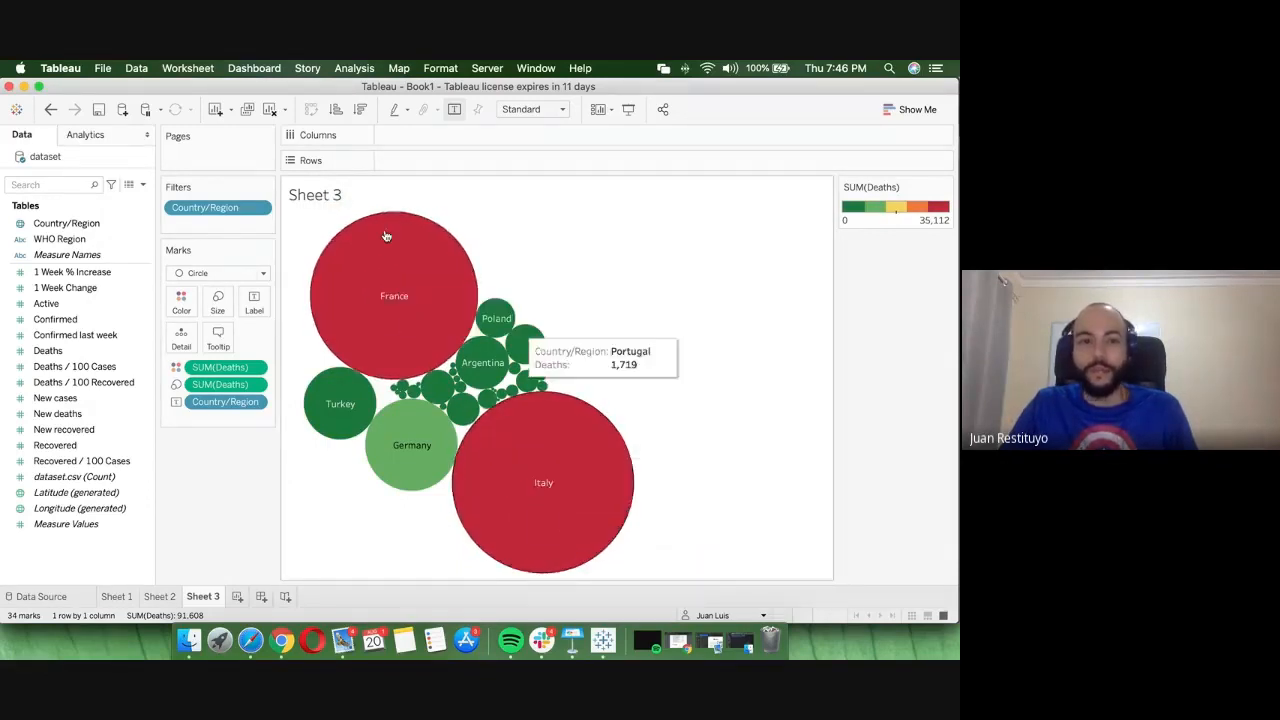
pyautogui.doubleClick(330, 193)
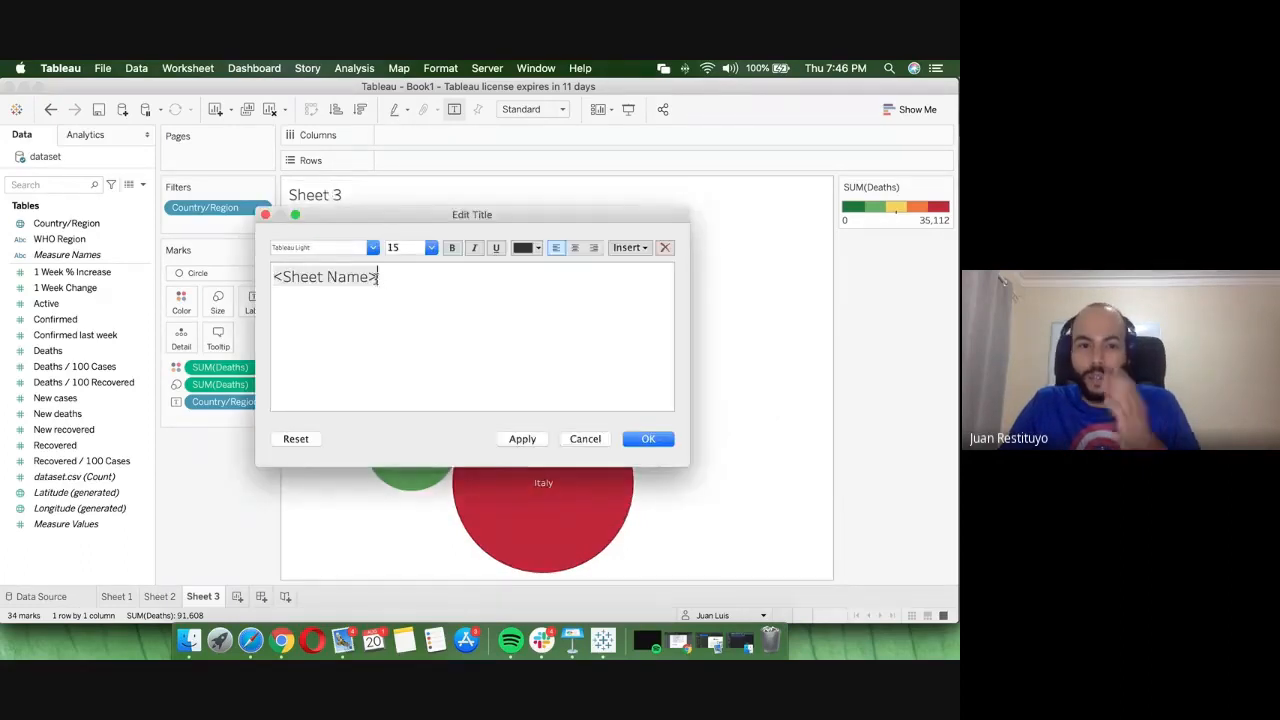
pyautogui.press('super+a')
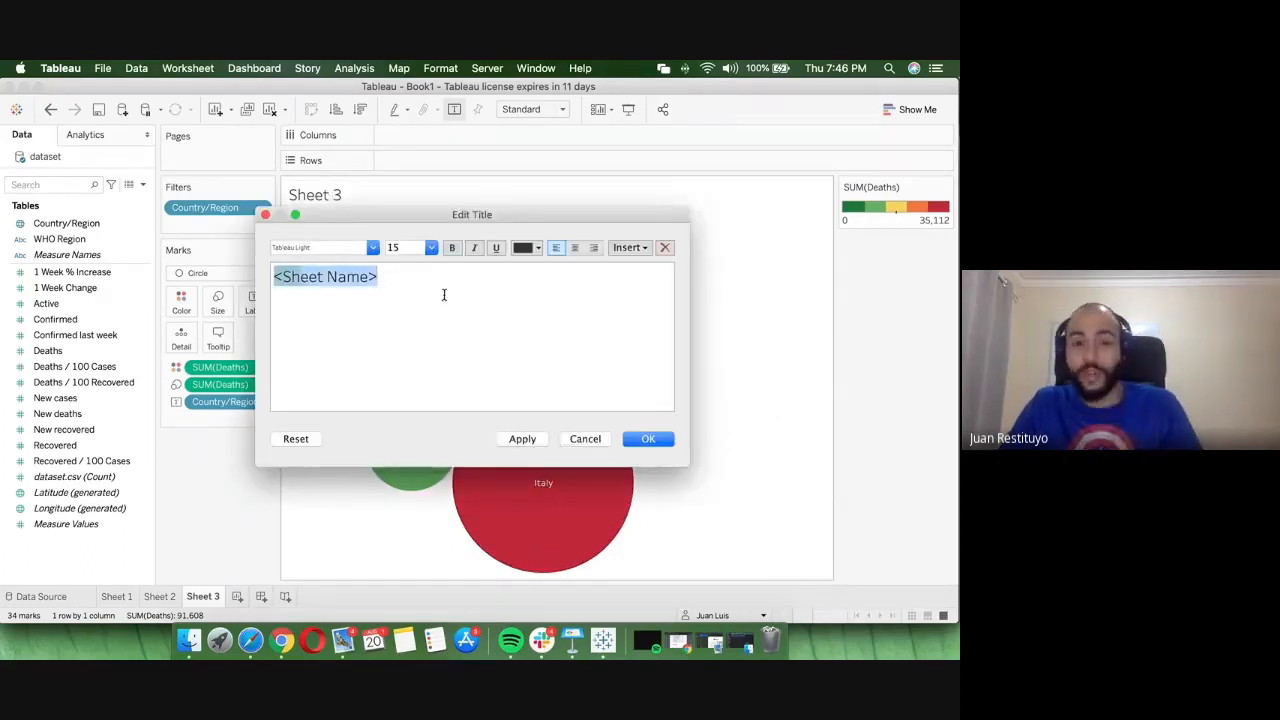
pyautogui.click(457, 289)
pyautogui.press('BackSpace')
pyautogui.press('BackSpace')
pyautogui.press('BackSpace')
pyautogui.press('BackSpace')
pyautogui.press('BackSpace')
pyautogui.press('BackSpace')
pyautogui.press('BackSpace')
pyautogui.press('BackSpace')
pyautogui.press('BackSpace')
pyautogui.press('BackSpace')
pyautogui.press('BackSpace')
pyautogui.press('BackSpace')
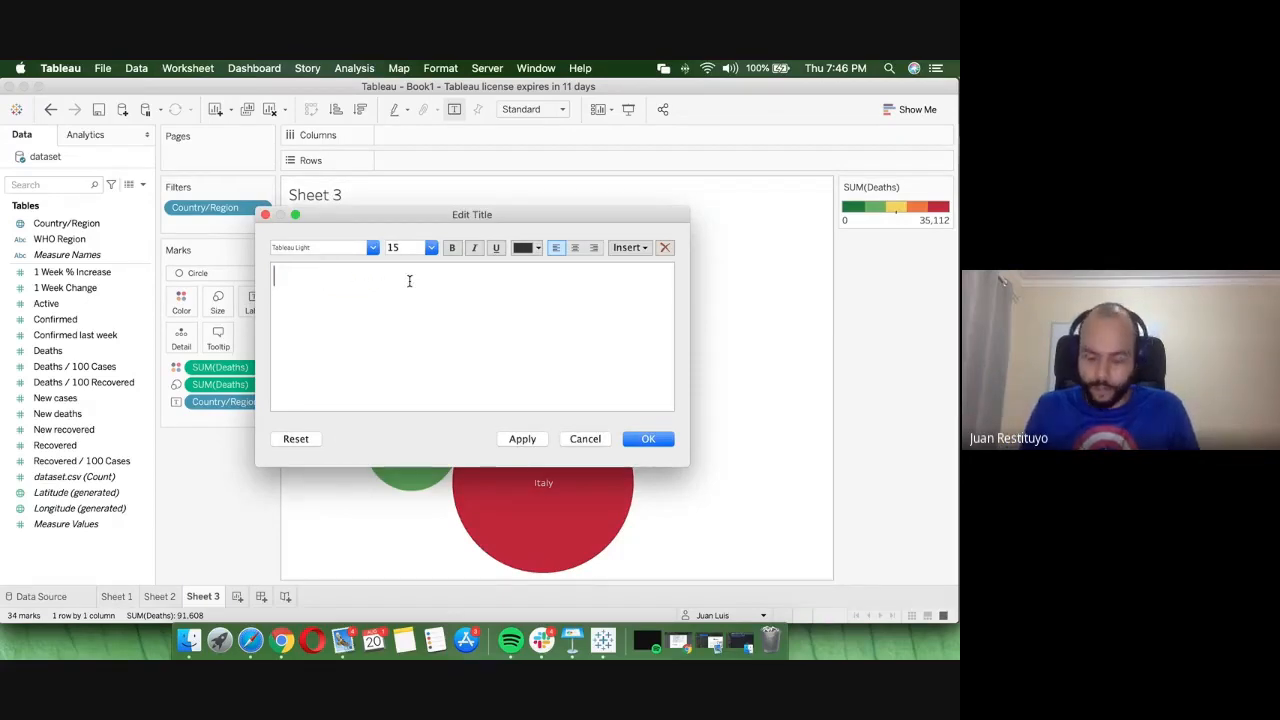
pyautogui.write('Muertes por paise')
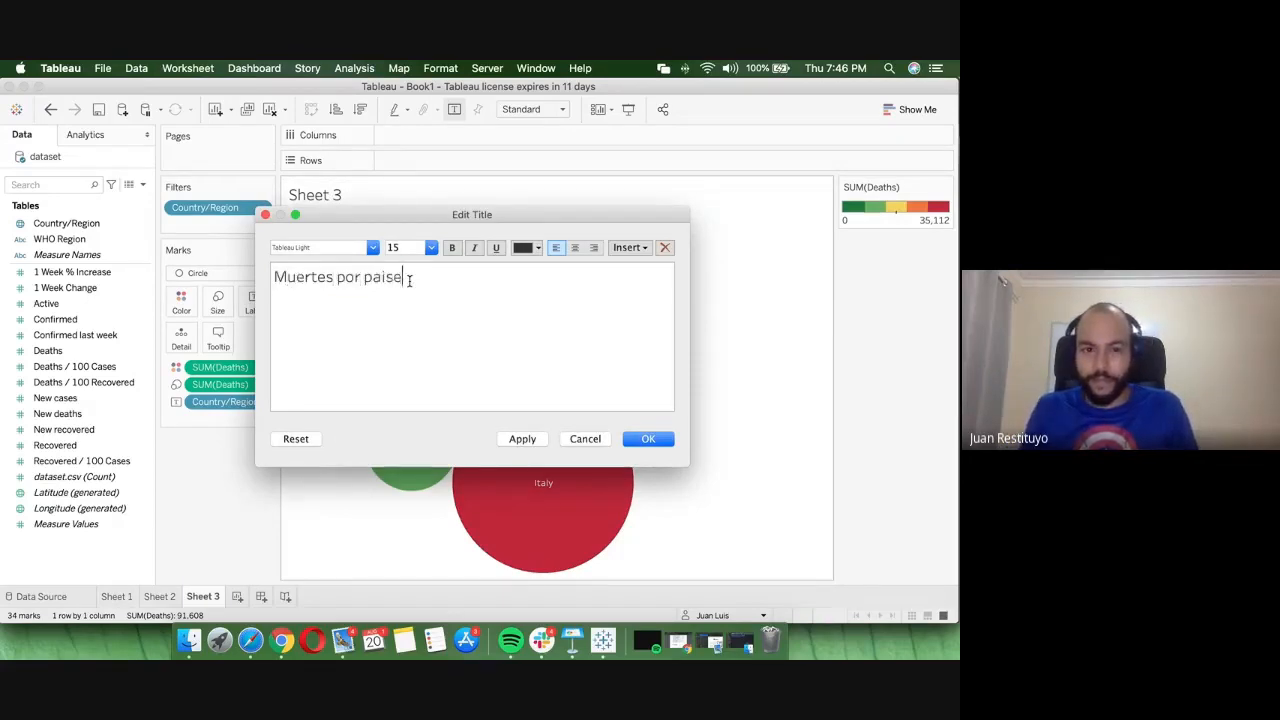
pyautogui.write('s Filtro Random')
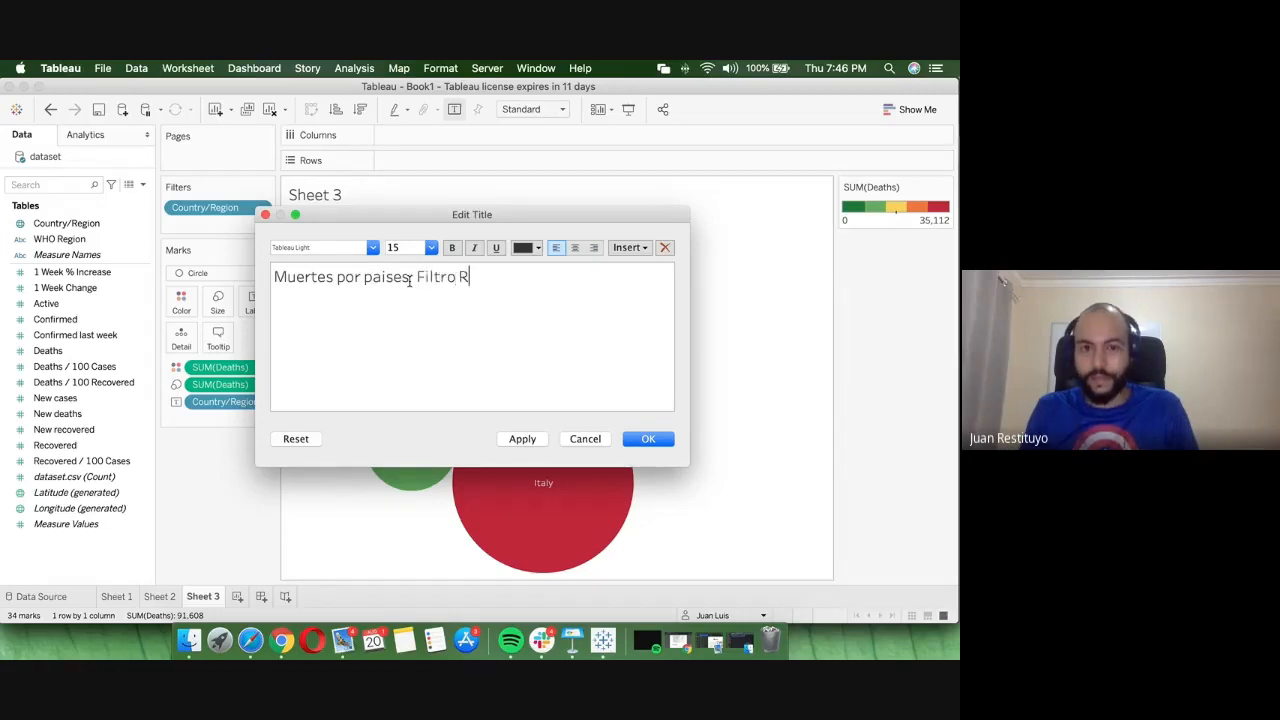
pyautogui.click(523, 438)
pyautogui.click(651, 439)
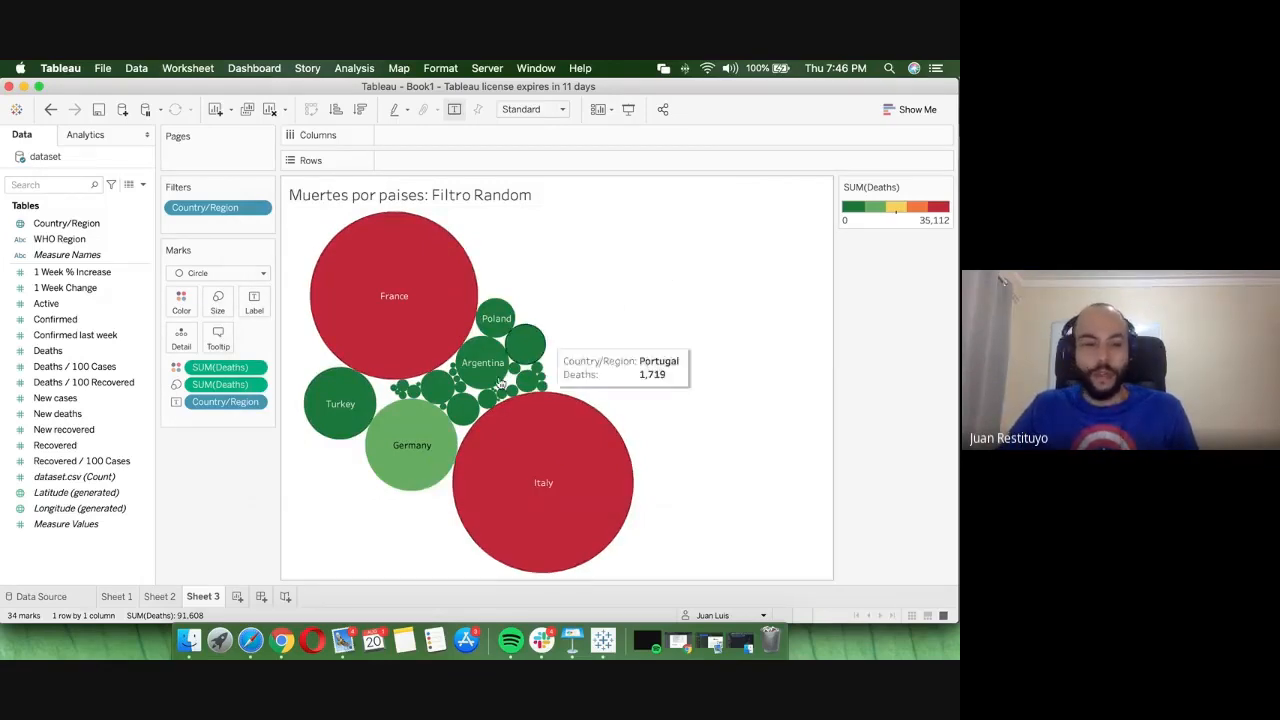
# - Create a new dashboard in the workbook
pyautogui.click(261, 597)
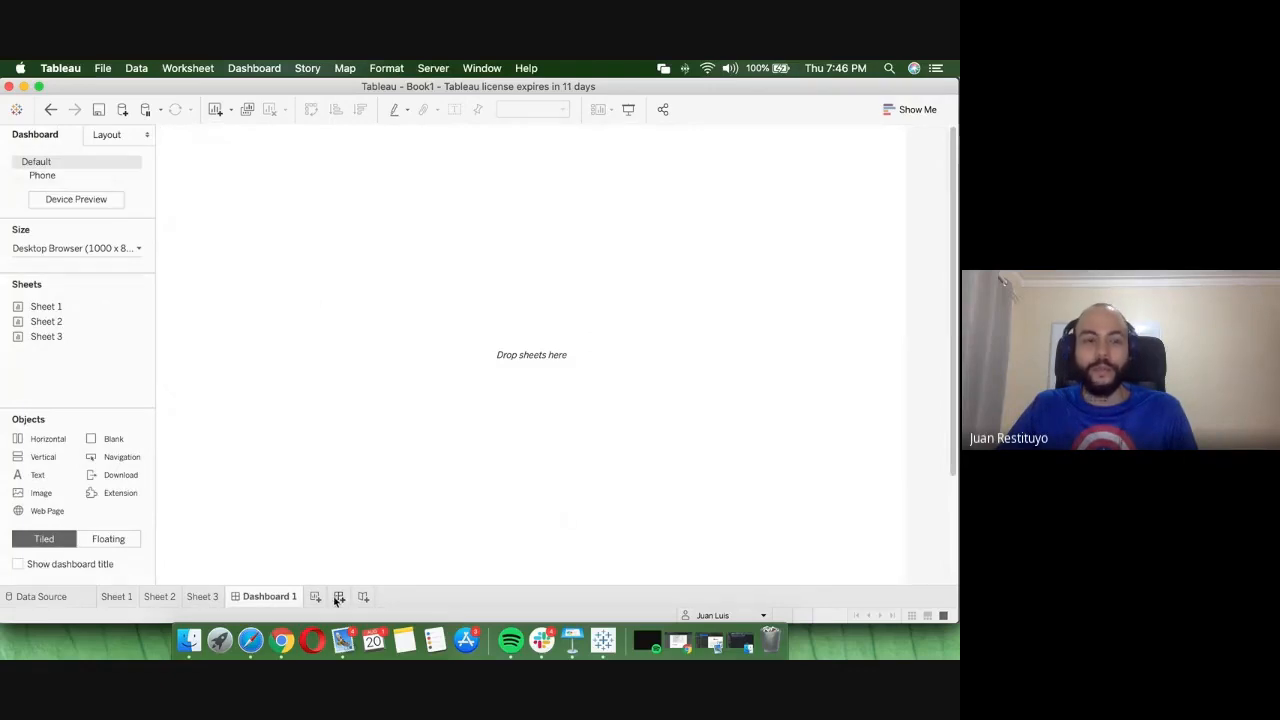
pyautogui.moveTo(57, 321)
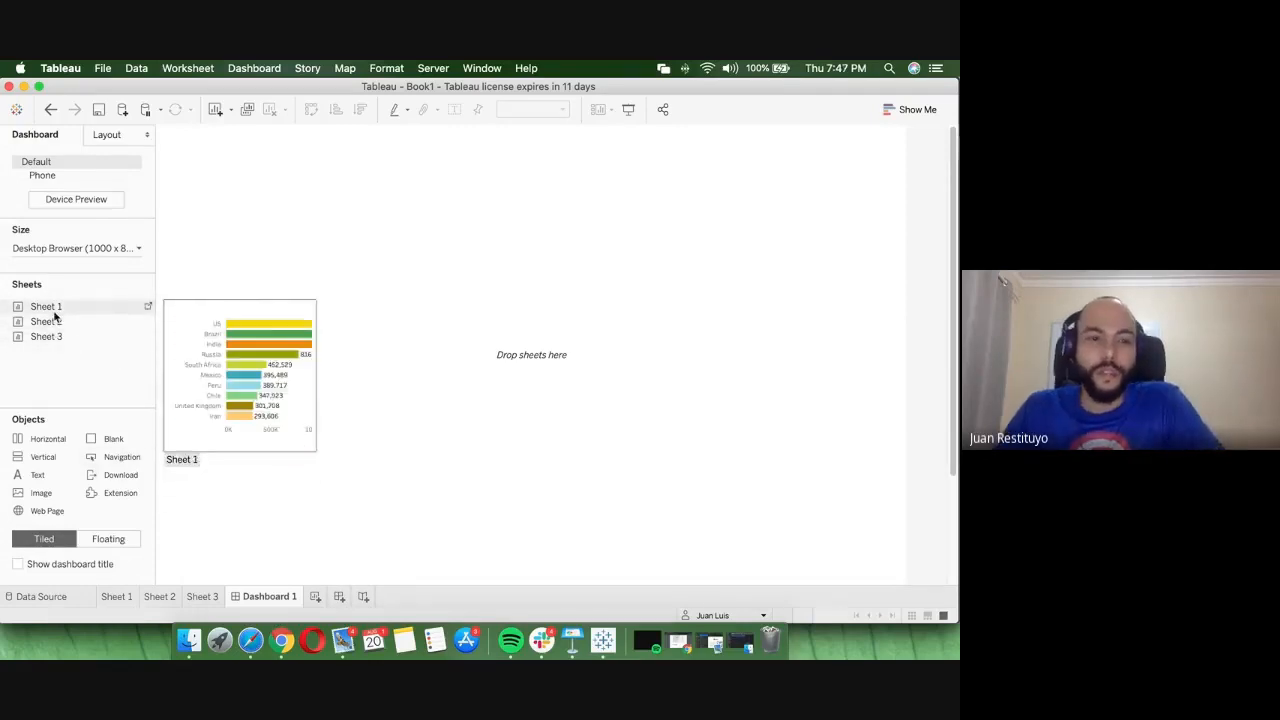
# - Place Sheet 1 and Sheet 2 side by side on the dashboard and remove the Recovered / 100 Cases color legend
pyautogui.moveTo(53, 309); pyautogui.dragTo(263, 220)
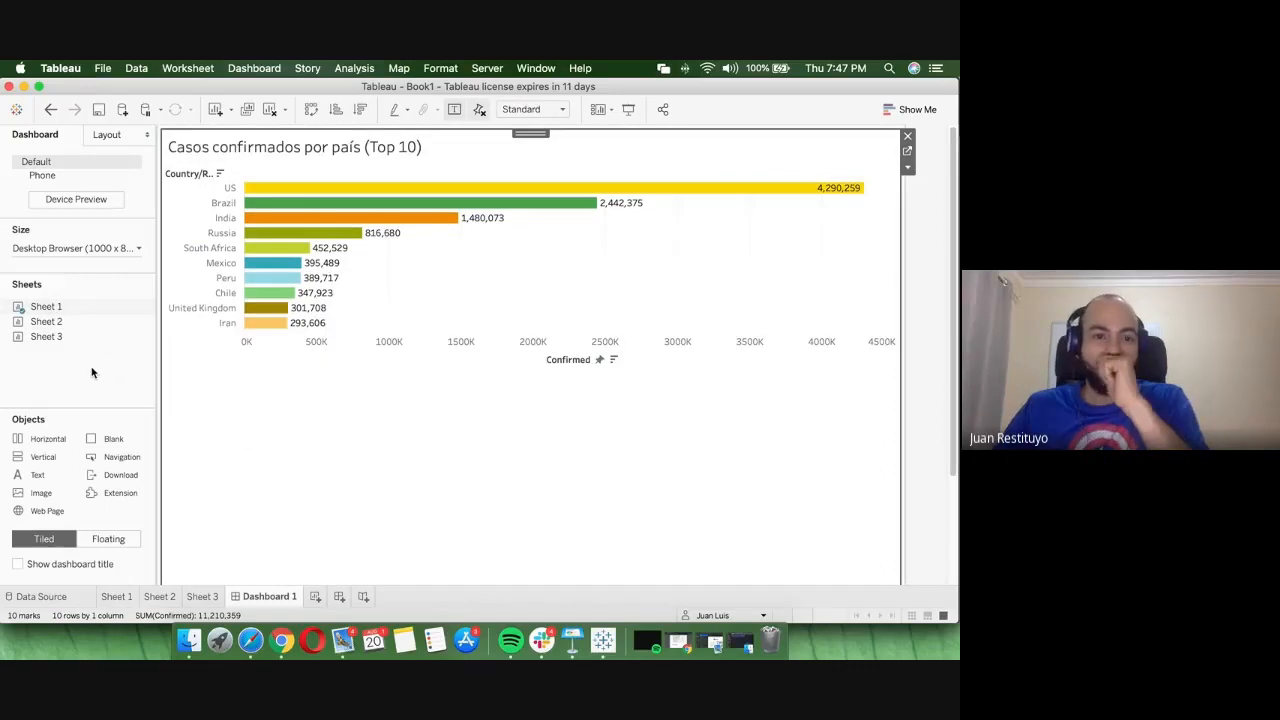
pyautogui.moveTo(43, 325)
pyautogui.mouseDown()
pyautogui.moveTo(194, 345)
pyautogui.moveTo(660, 297)
pyautogui.moveTo(751, 274)
pyautogui.moveTo(746, 265)
pyautogui.mouseUp()
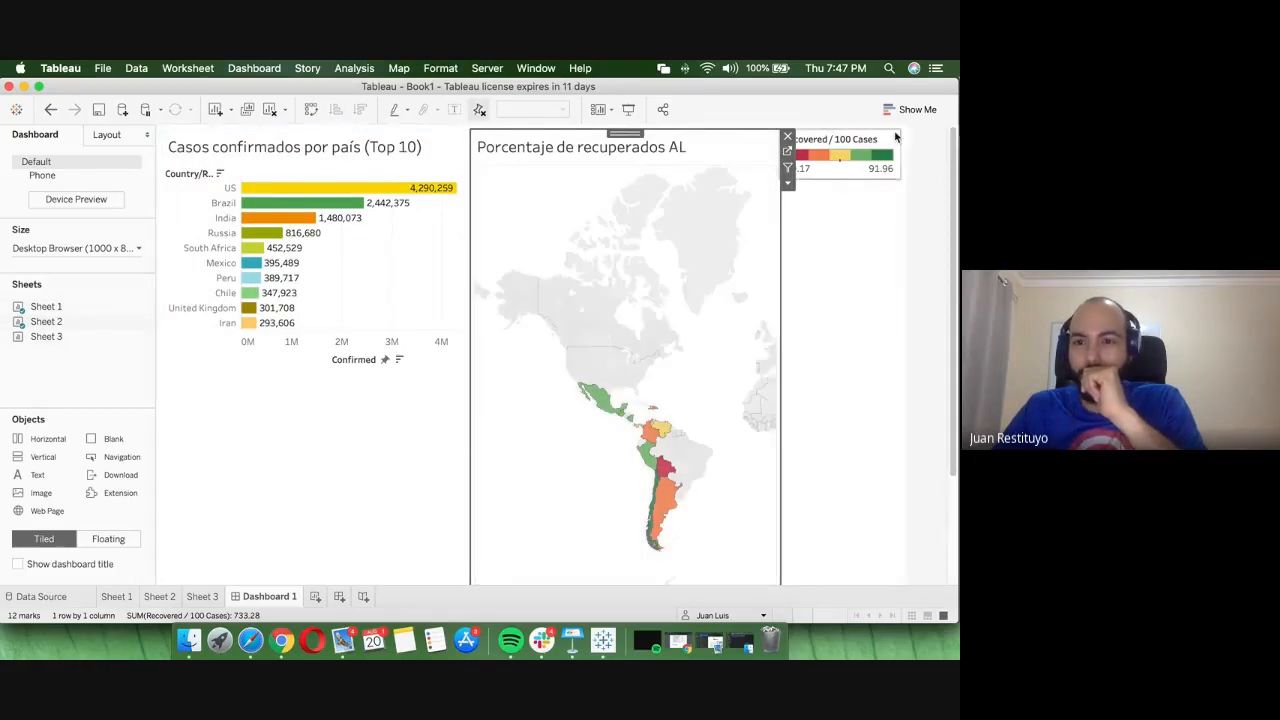
pyautogui.click(896, 280)
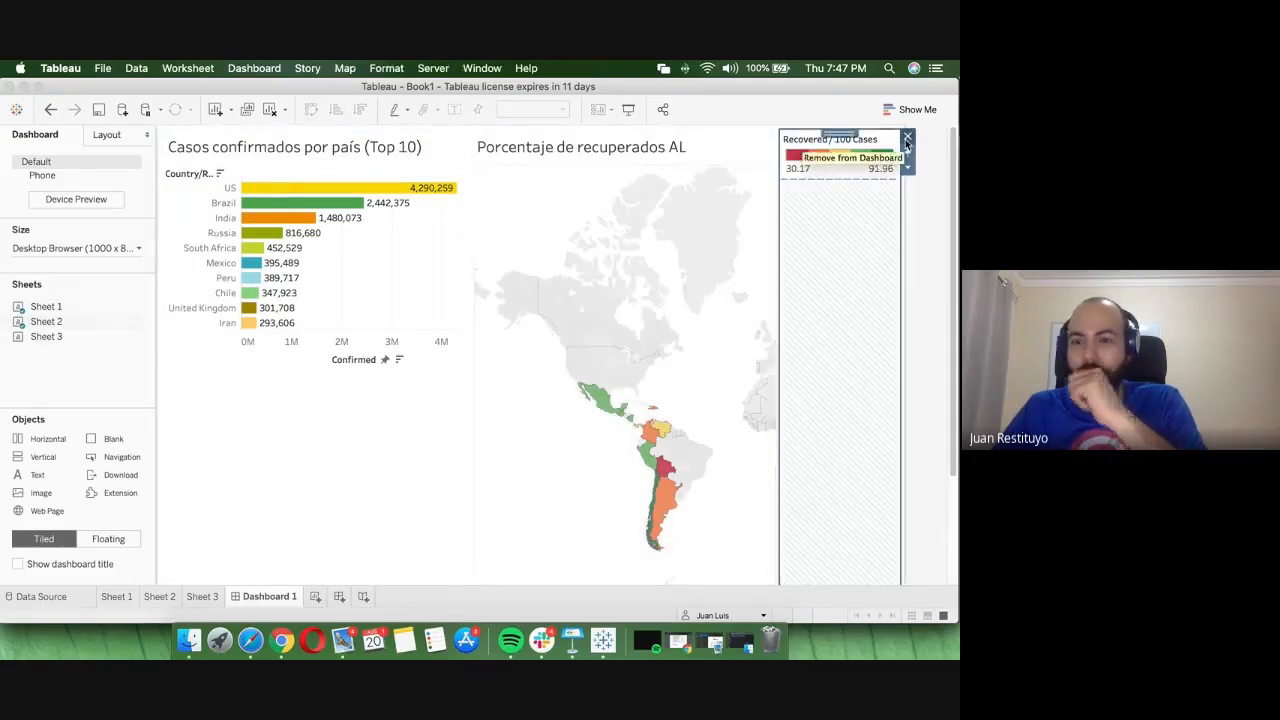
pyautogui.click(907, 136)
pyautogui.click(559, 382)
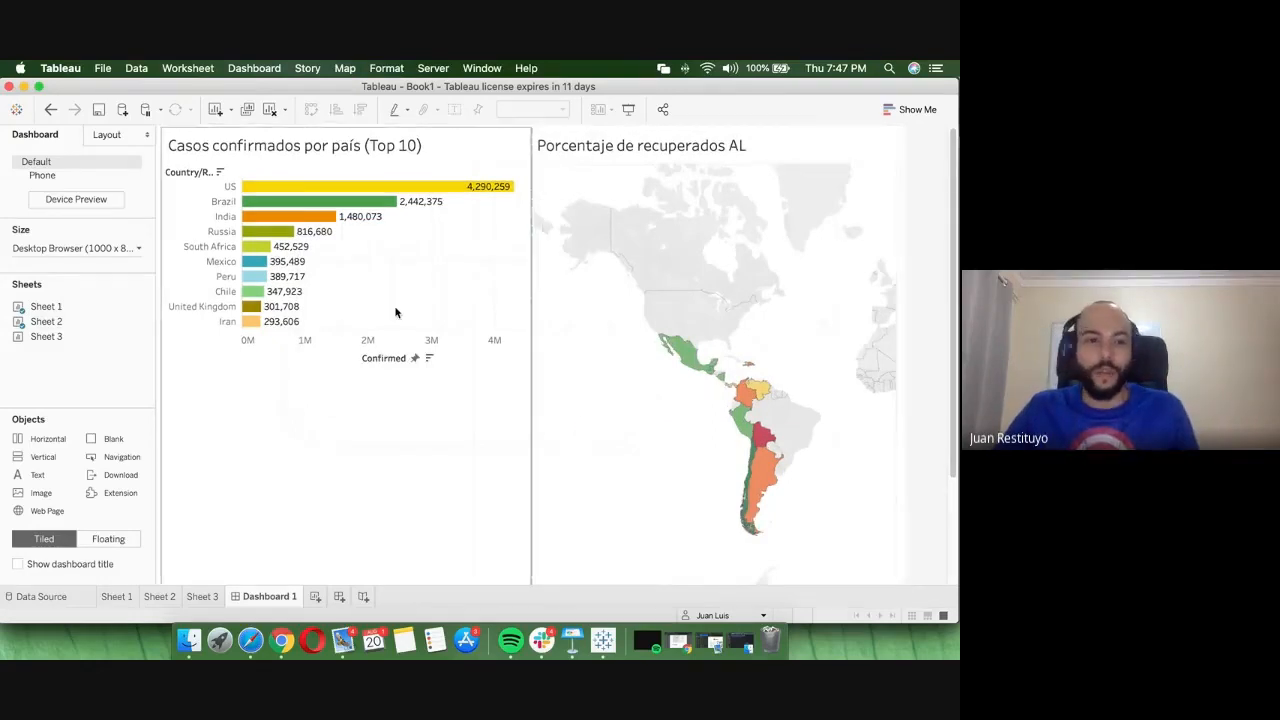
# - Add Sheet 3 to the dashboard below the confirmed cases bar chart and remove the Deaths color legend
pyautogui.moveTo(37, 340)
pyautogui.moveTo(37, 340); pyautogui.dragTo(340, 481)
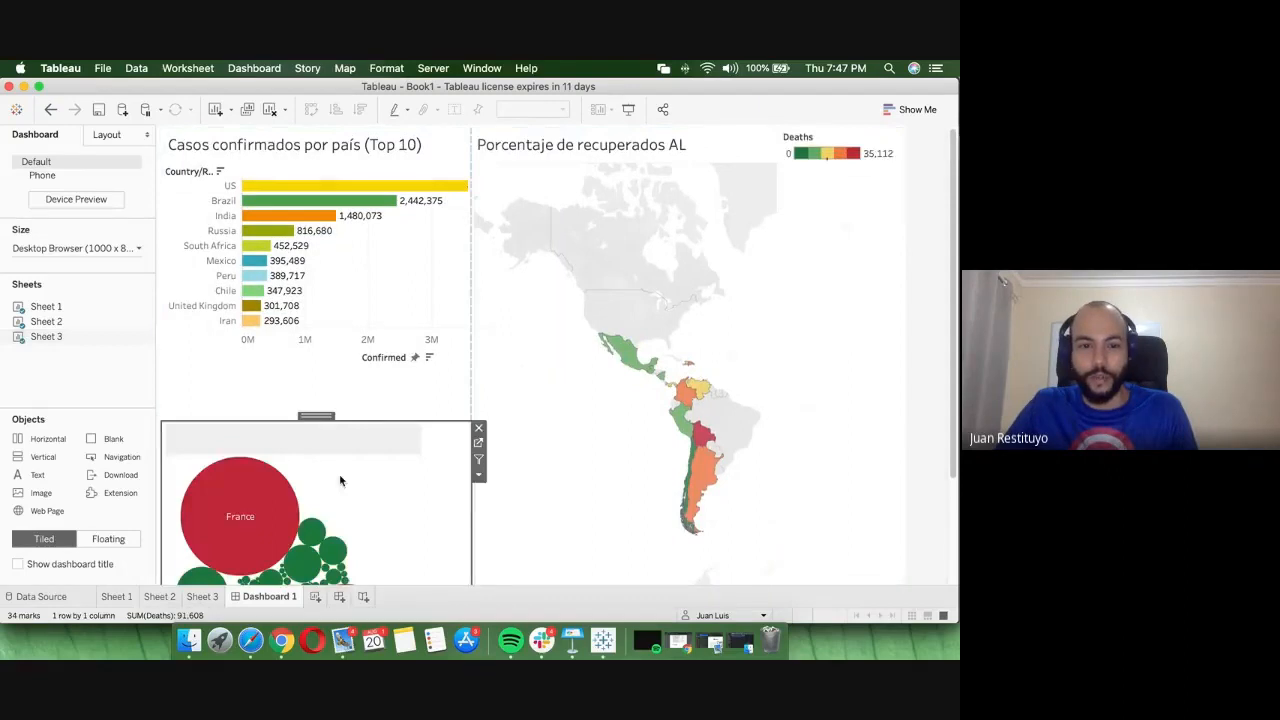
pyautogui.click(921, 308)
pyautogui.click(886, 149)
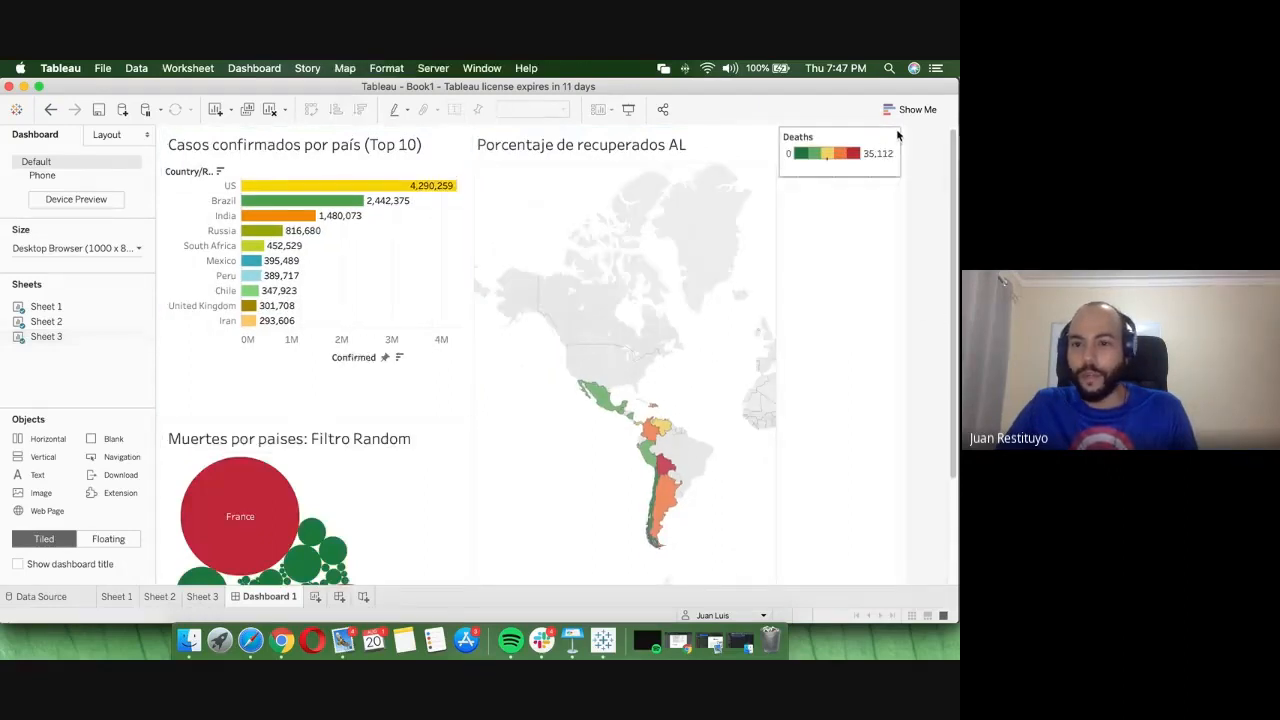
pyautogui.click(897, 135)
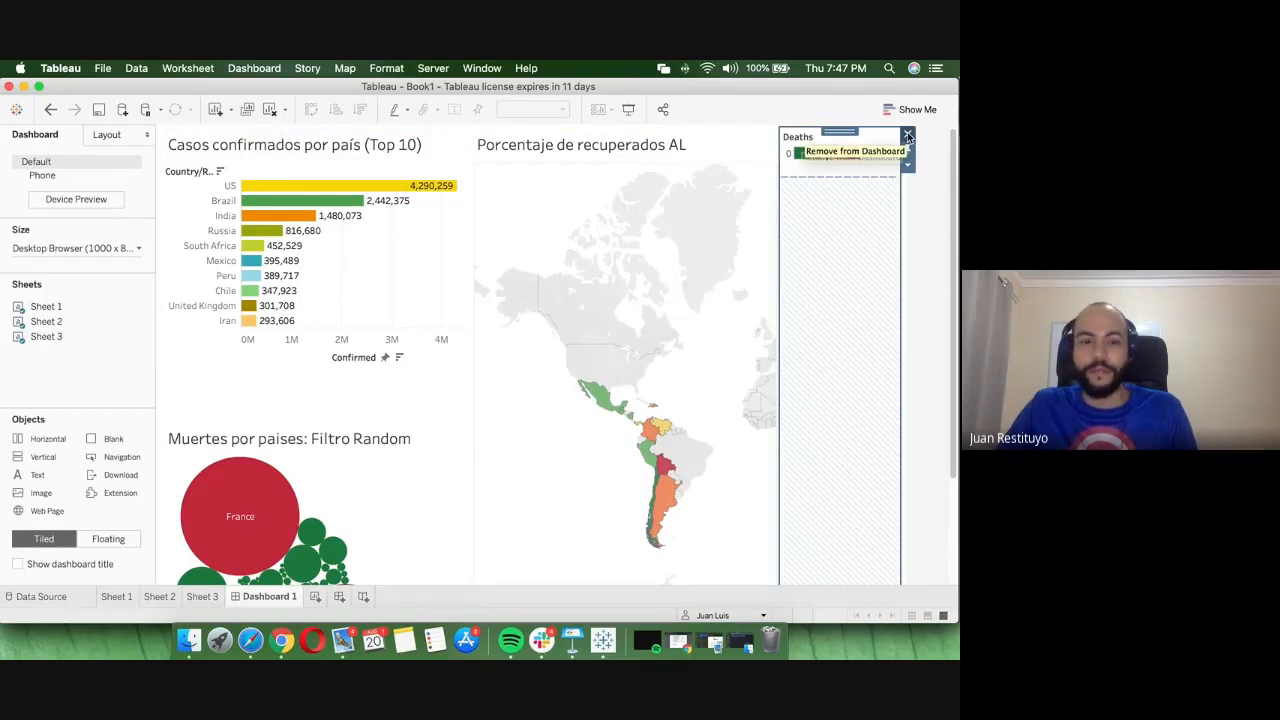
pyautogui.click(908, 135)
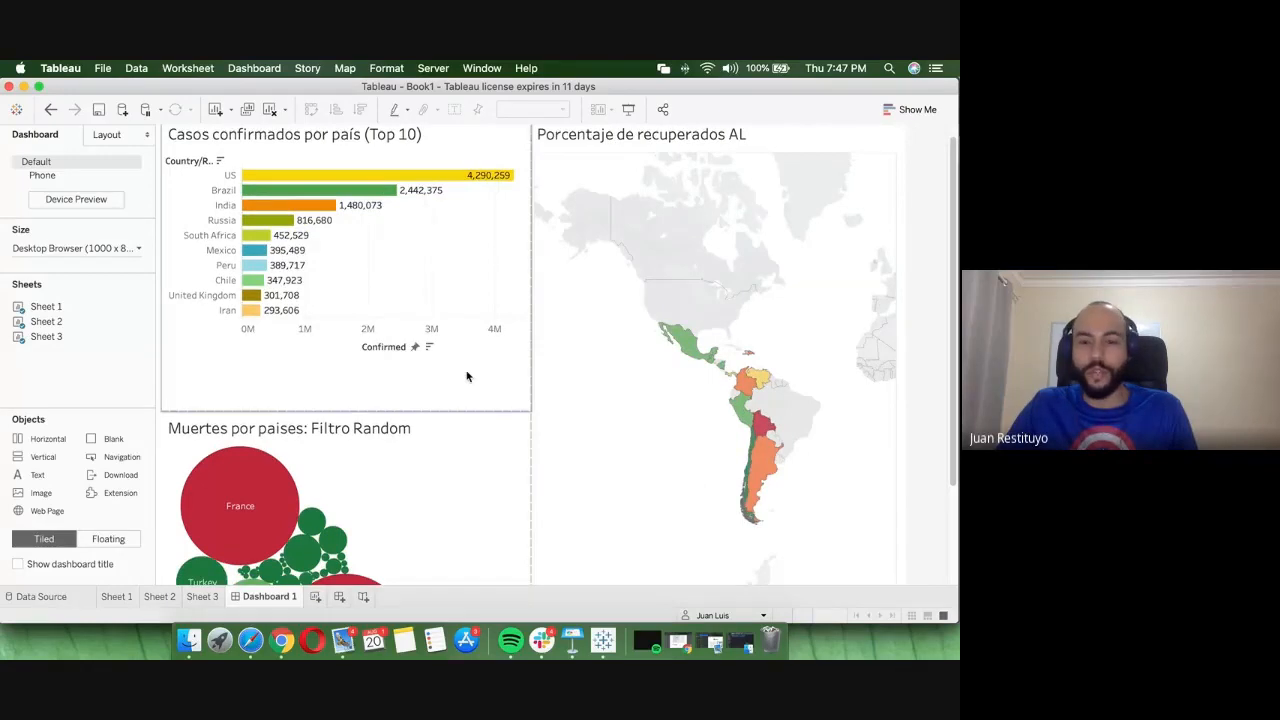
pyautogui.scroll(-3, 430, 440)
pyautogui.scroll(3, 395, 479)
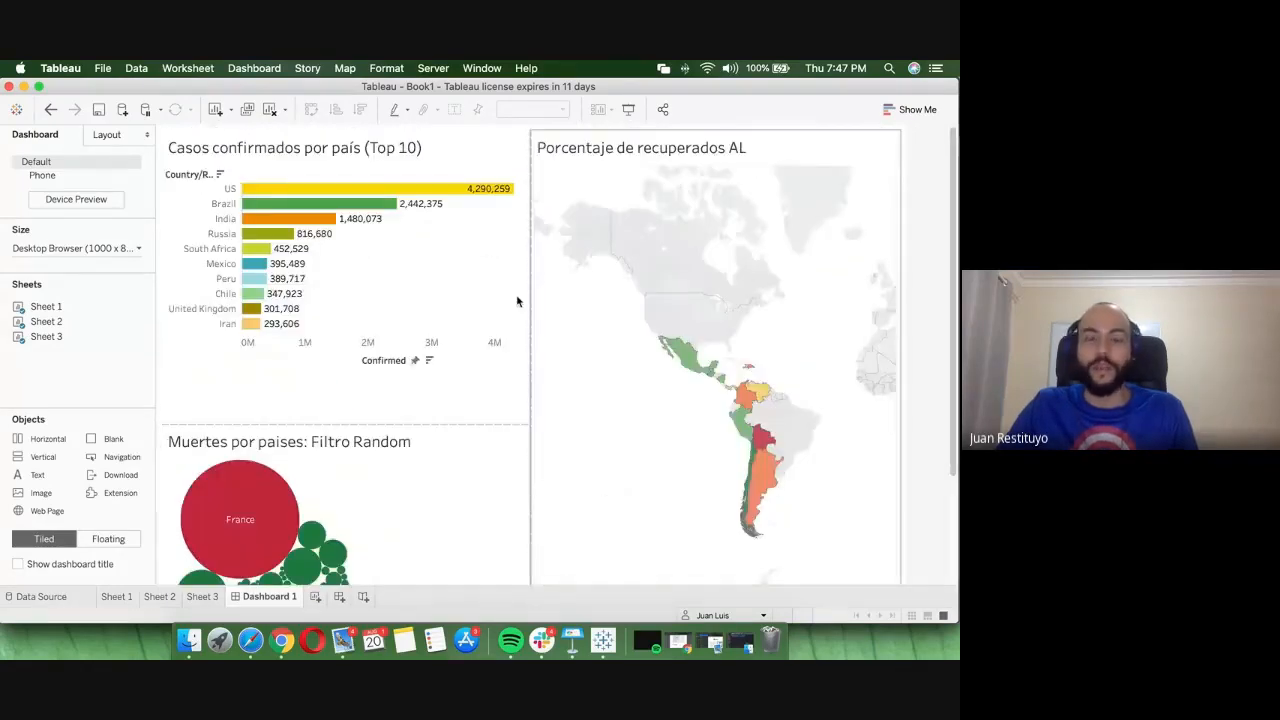
pyautogui.scroll(-1, 405, 506)
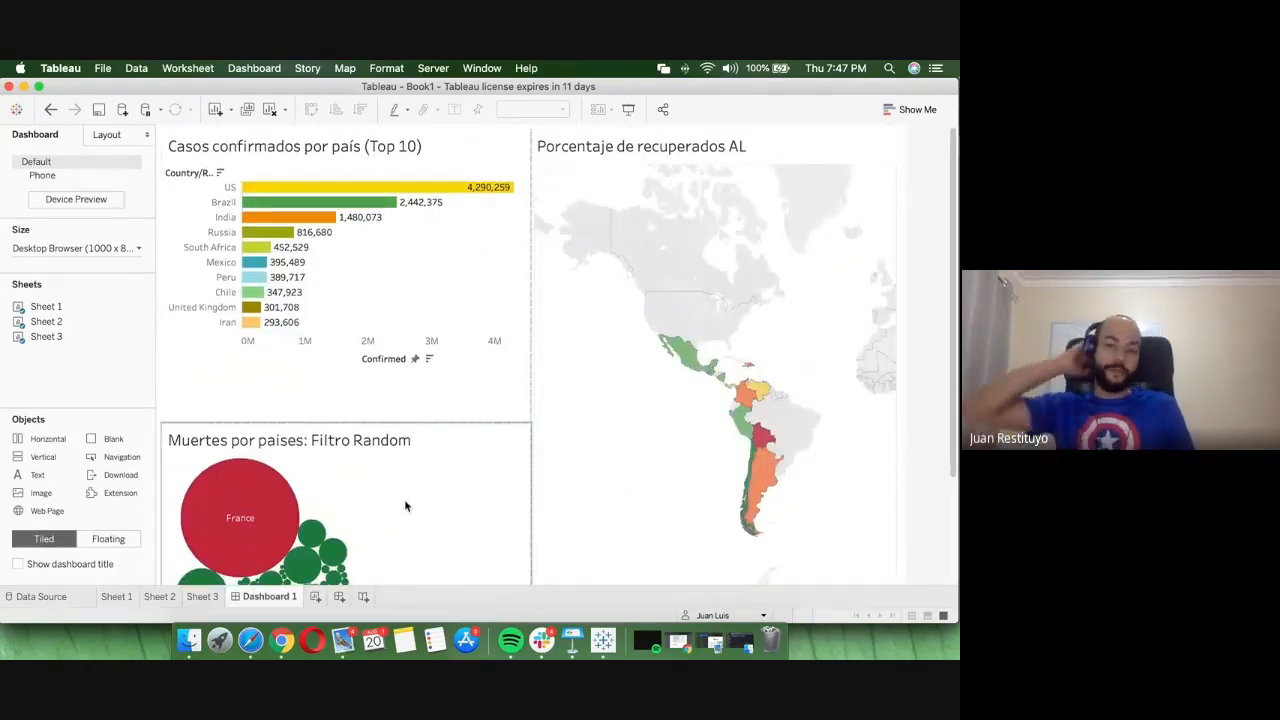
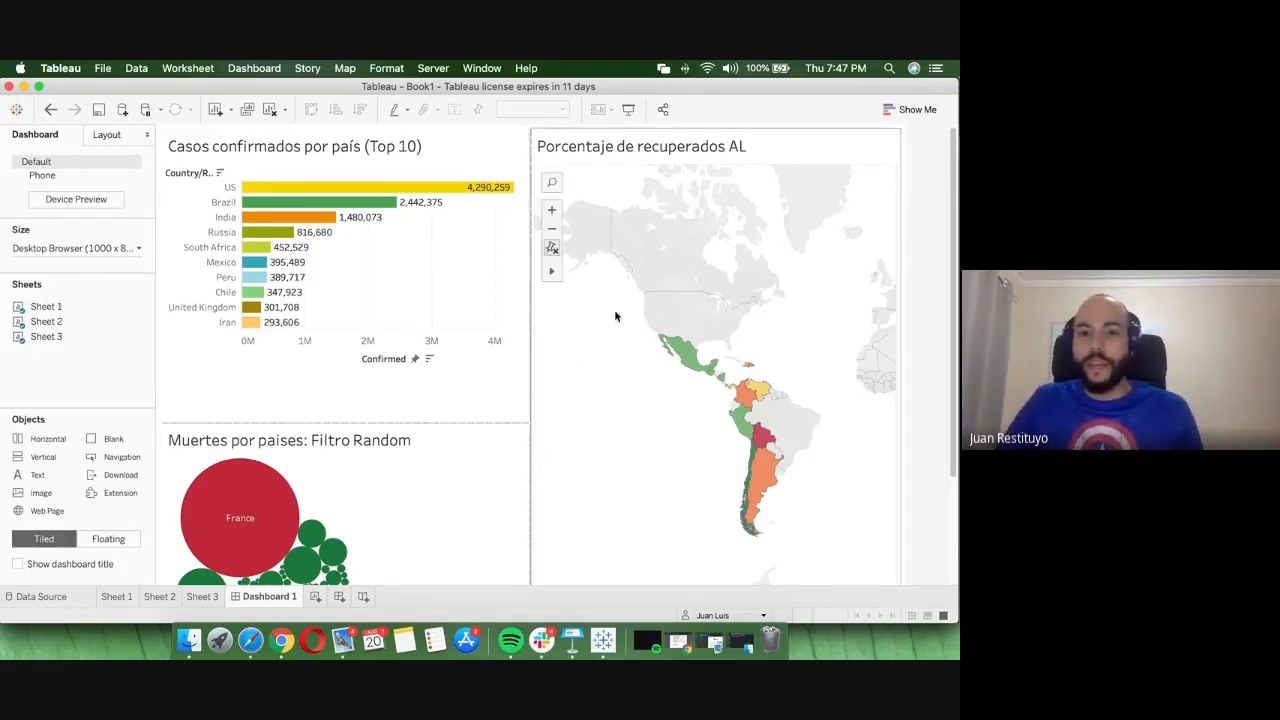
# - Start publishing the workbook to Tableau Online with the name "Covid-19-uasd-grupo1"
pyautogui.click(666, 111)
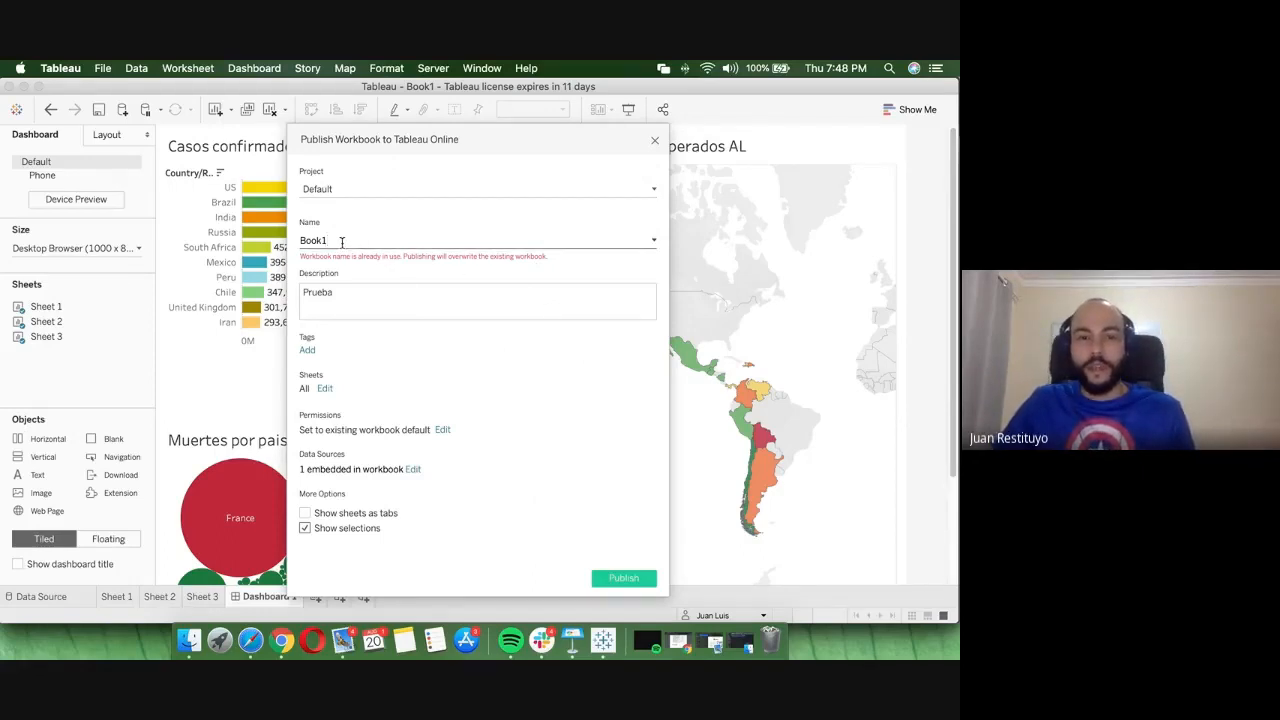
pyautogui.moveTo(341, 242); pyautogui.dragTo(285, 245)
pyautogui.write('Covid')
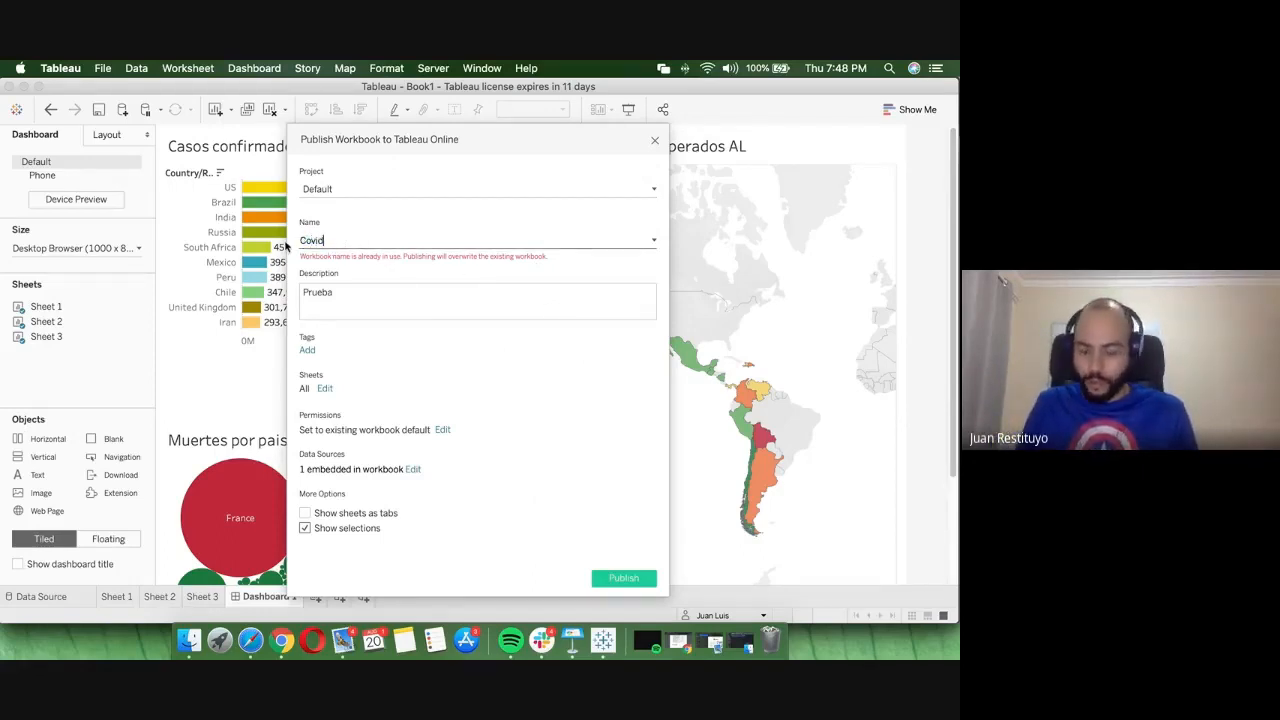
pyautogui.write('-19')
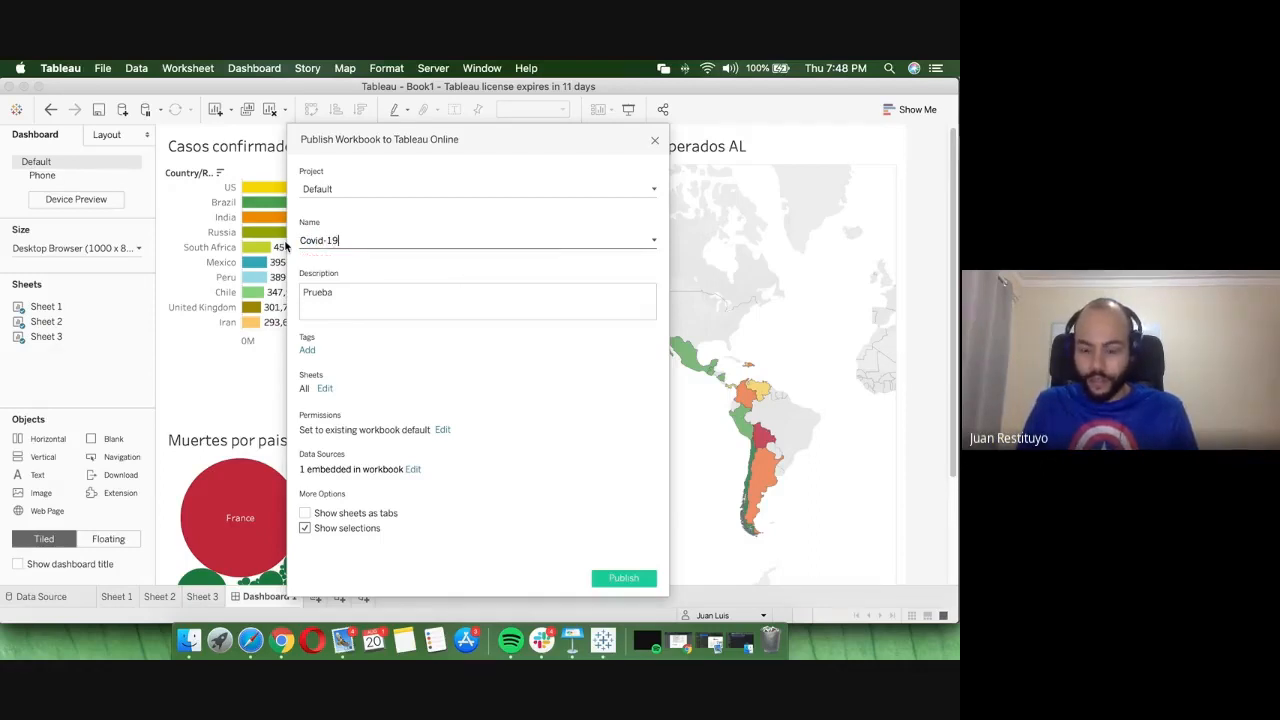
pyautogui.write('-uasd-grupo1')
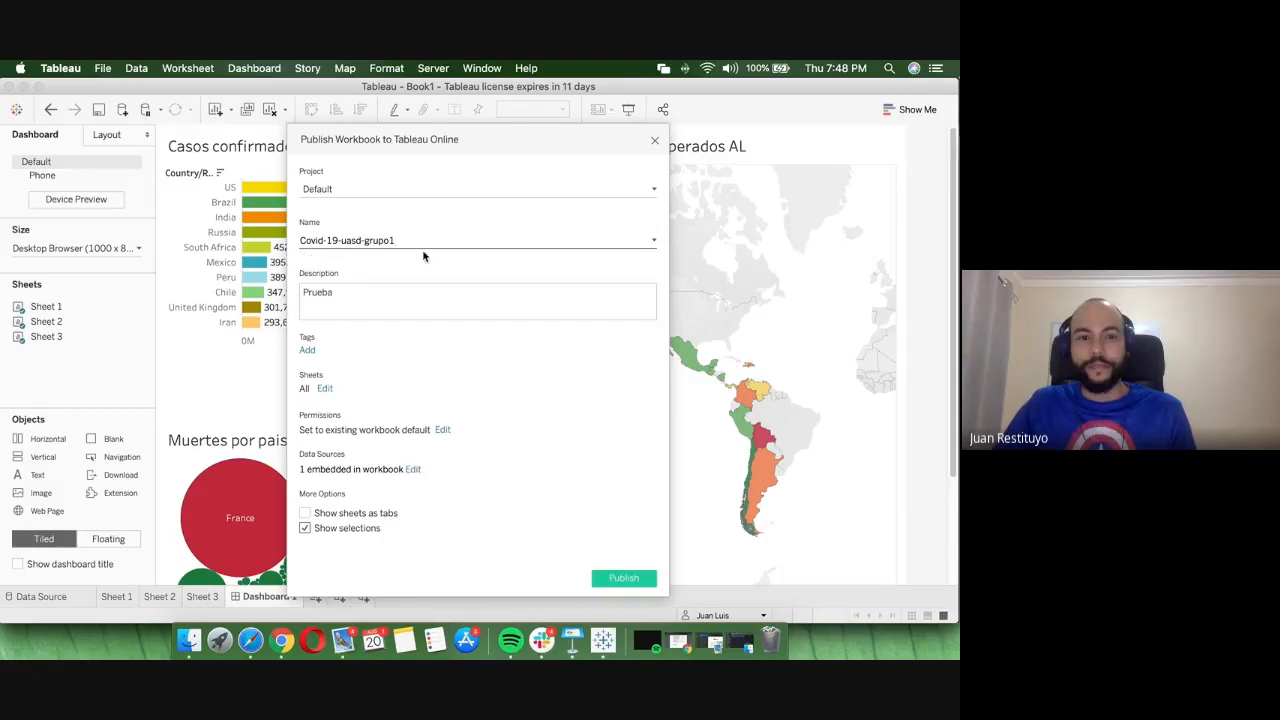
# - Replace the description with a copy of the workbook name, "Covid-19-uasd-grupo1", and publish the workbook
pyautogui.moveTo(406, 243); pyautogui.dragTo(291, 248)
pyautogui.press('super+c')
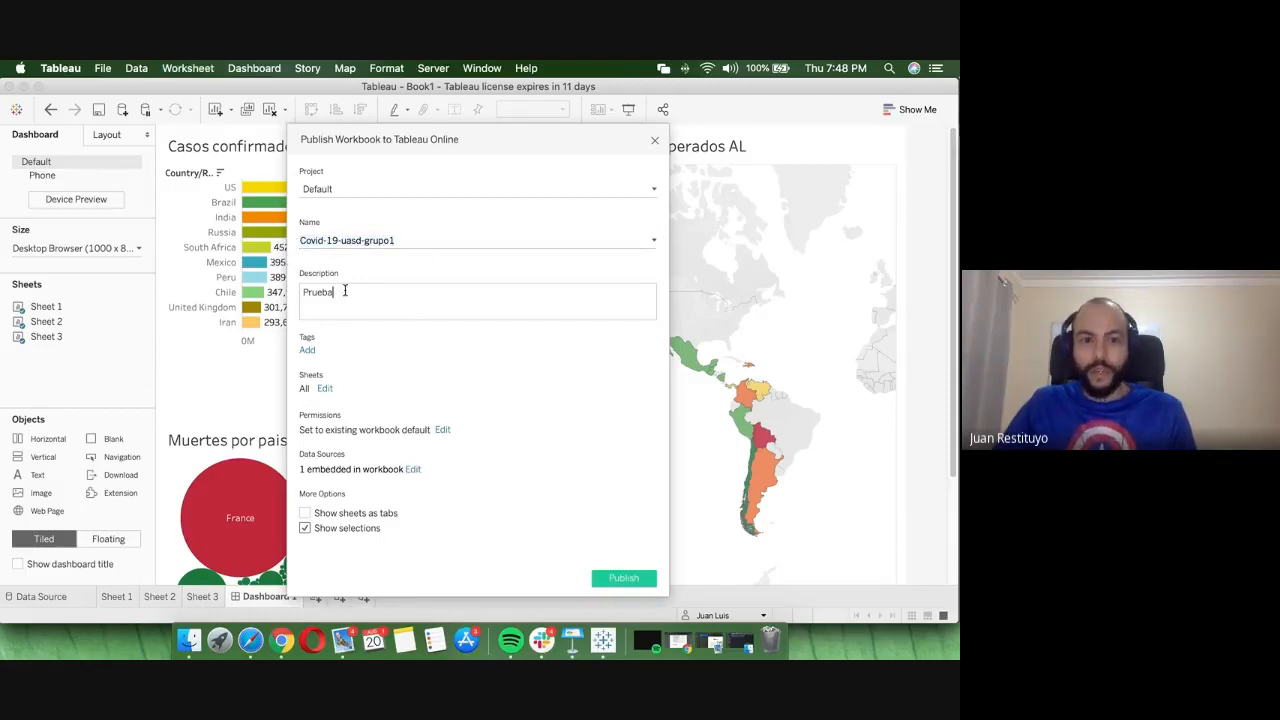
pyautogui.moveTo(345, 291); pyautogui.dragTo(300, 292)
pyautogui.press('super+v')
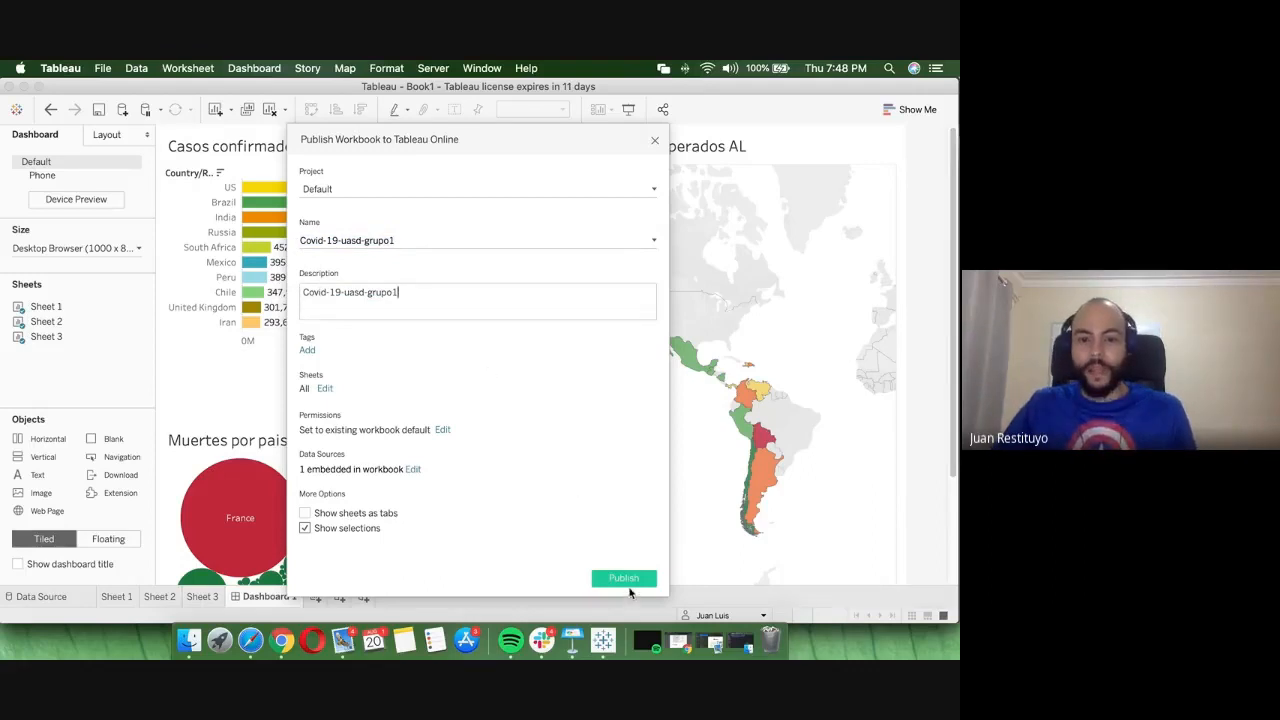
pyautogui.click(624, 580)
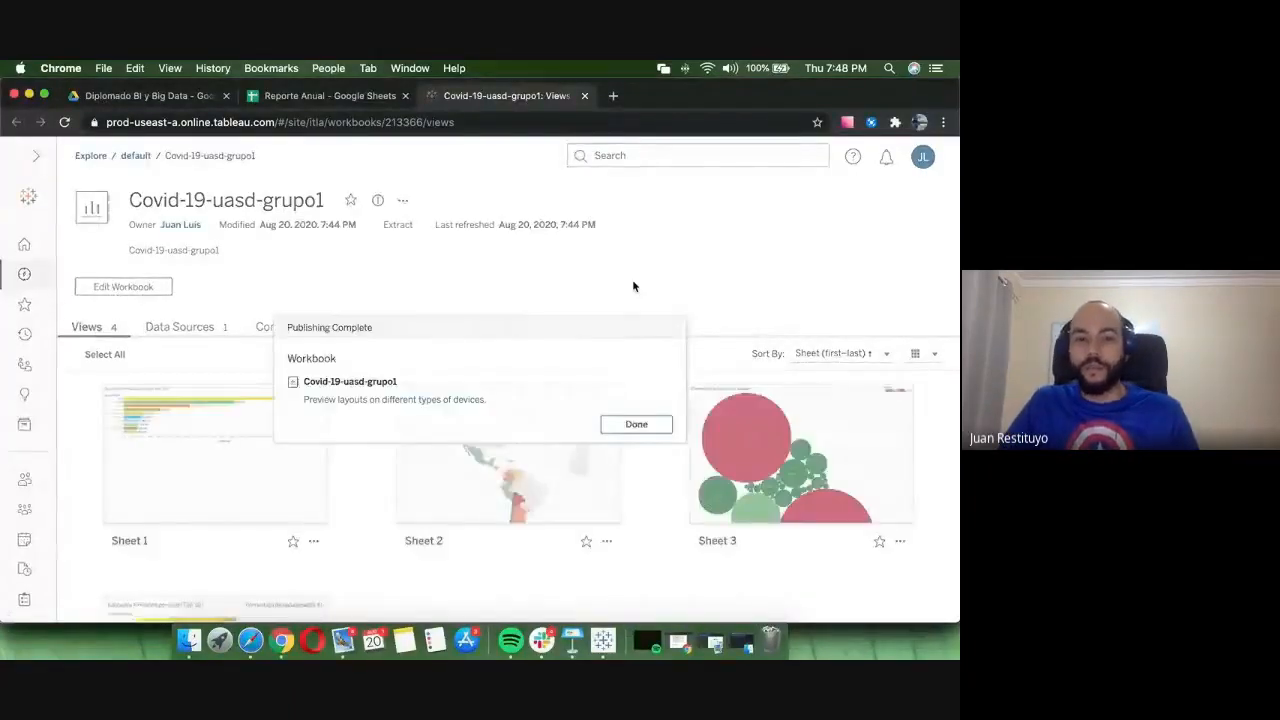
# - Dismiss the publishing confirmation and open Dashboard 1 from the published workbook's views
pyautogui.click(634, 424)
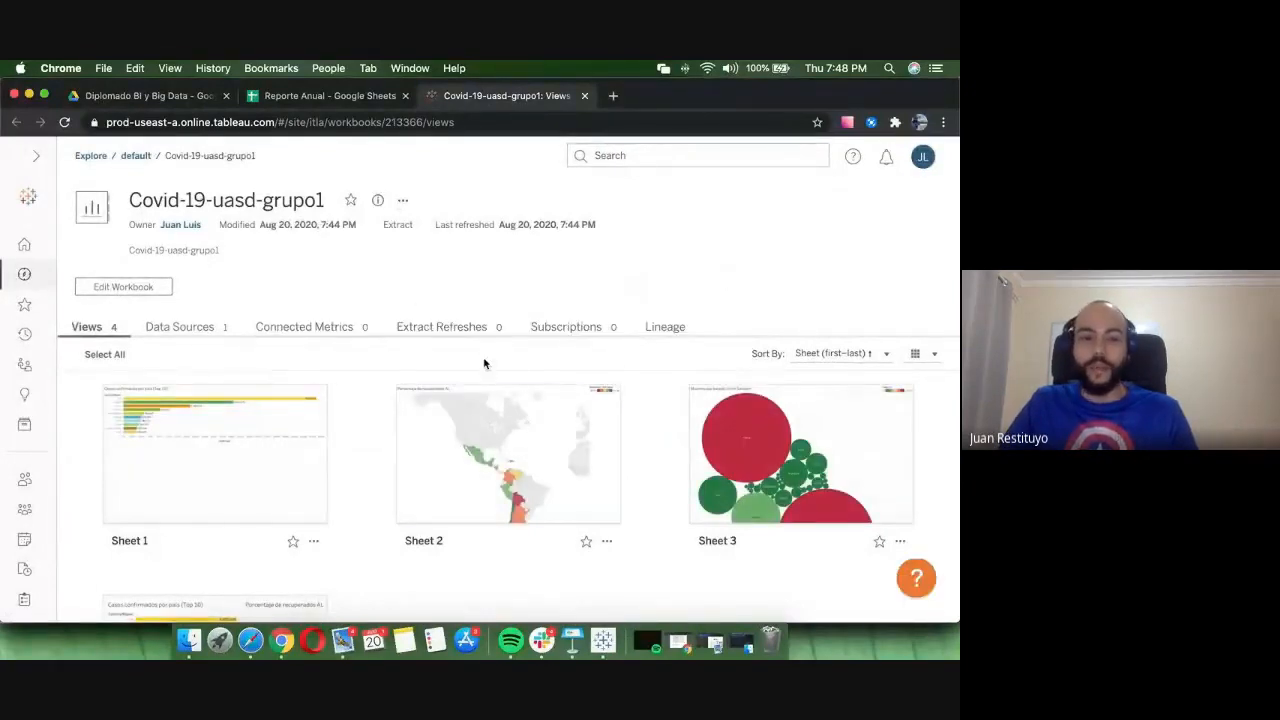
pyautogui.scroll(-3, 457, 506)
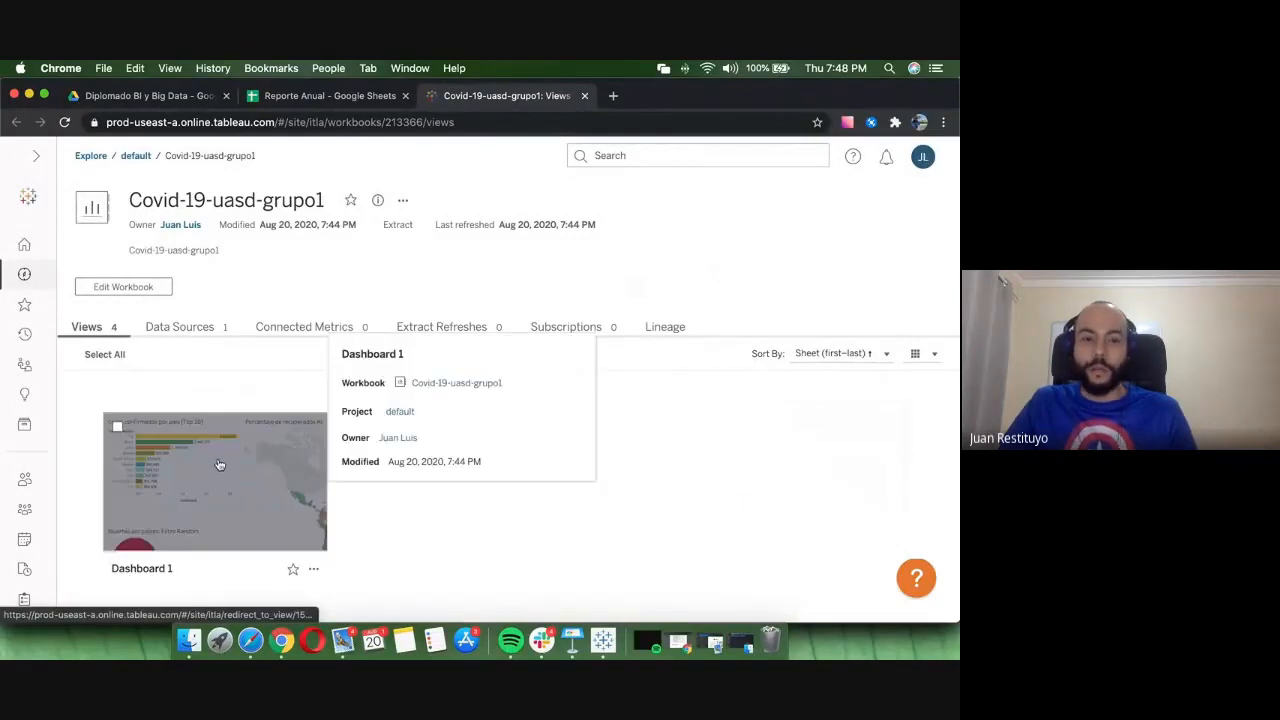
pyautogui.scroll(3, 557, 497)
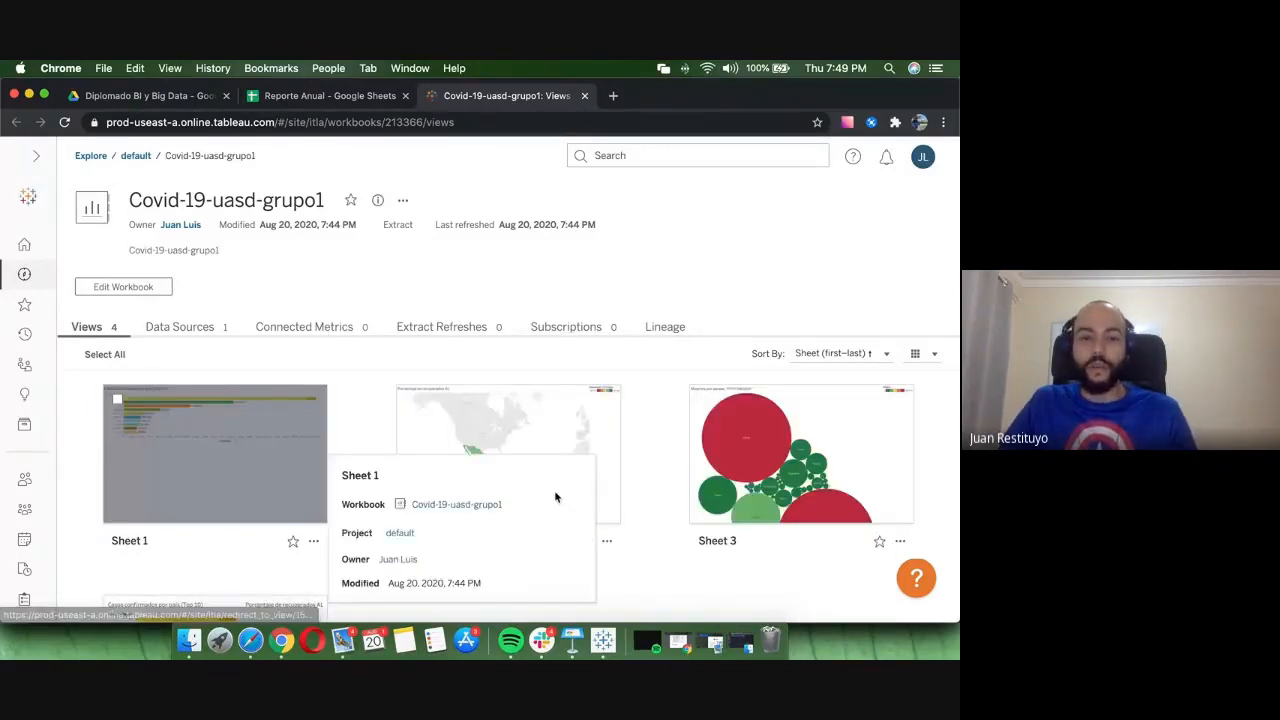
pyautogui.scroll(-3, 556, 497)
pyautogui.click(289, 465)
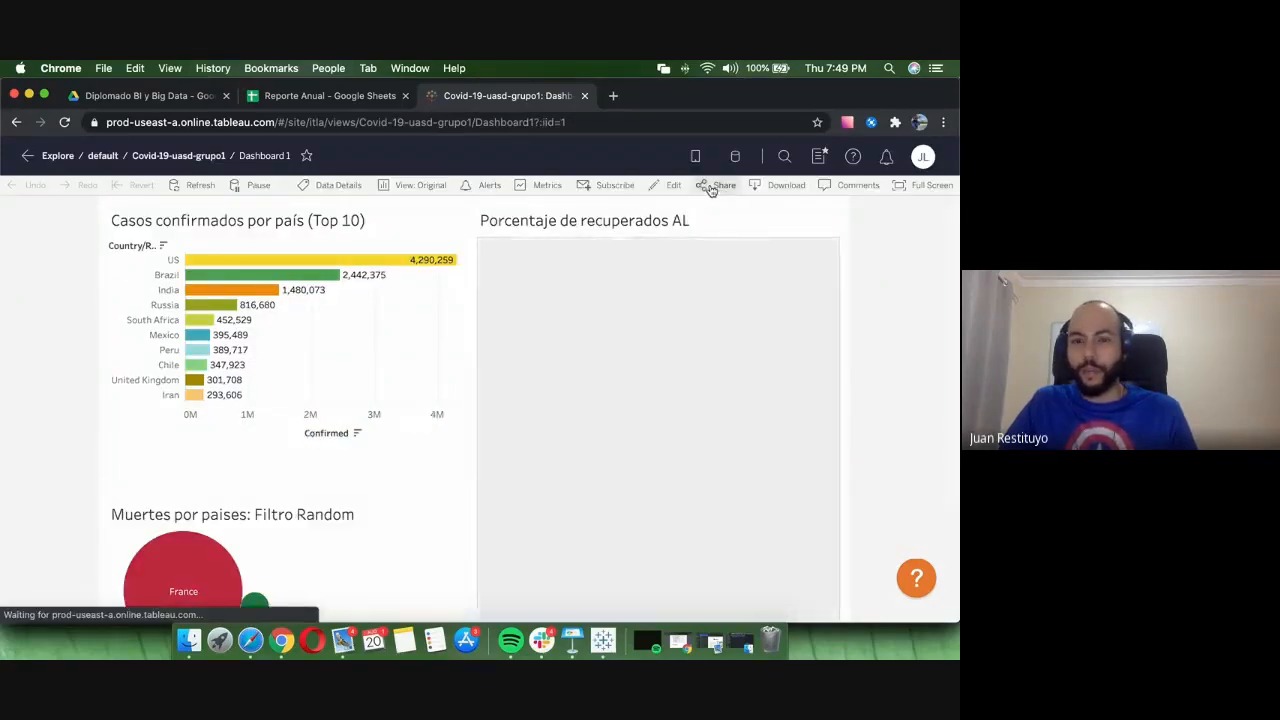
# - Copy the share link of Dashboard 1 and close the sharing dialog
pyautogui.click(712, 188)
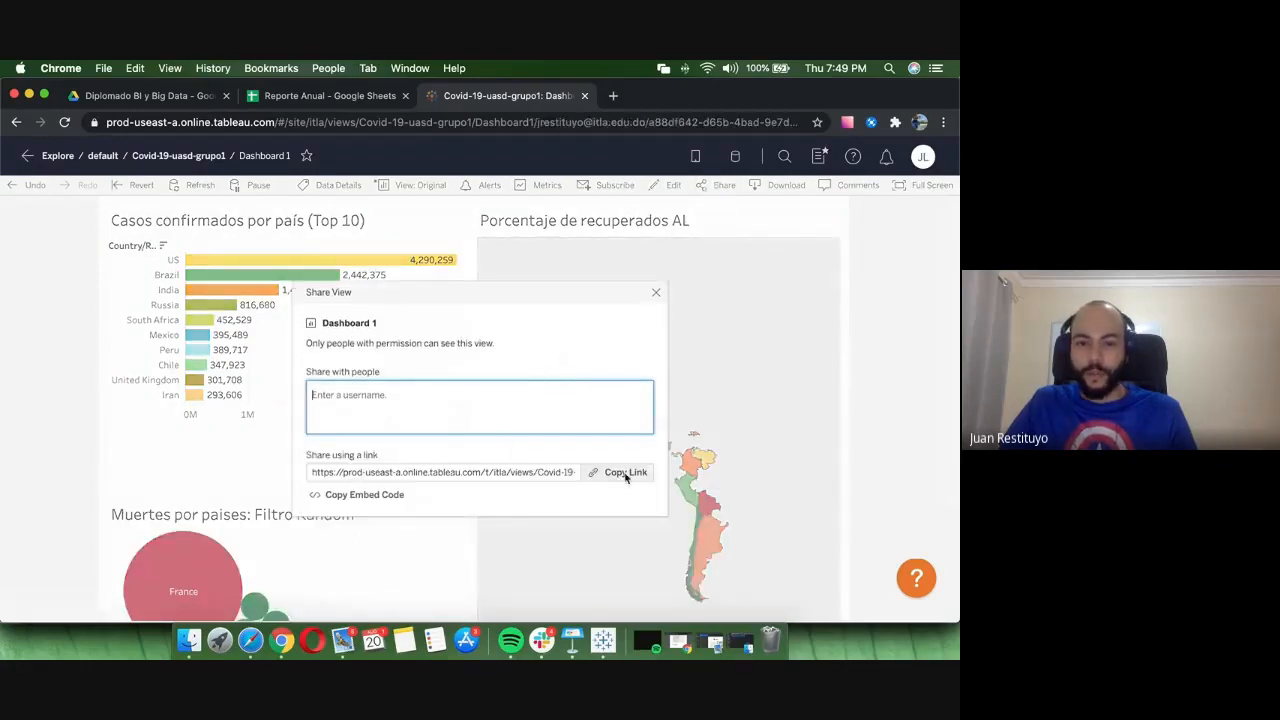
pyautogui.click(624, 472)
pyautogui.click(655, 293)
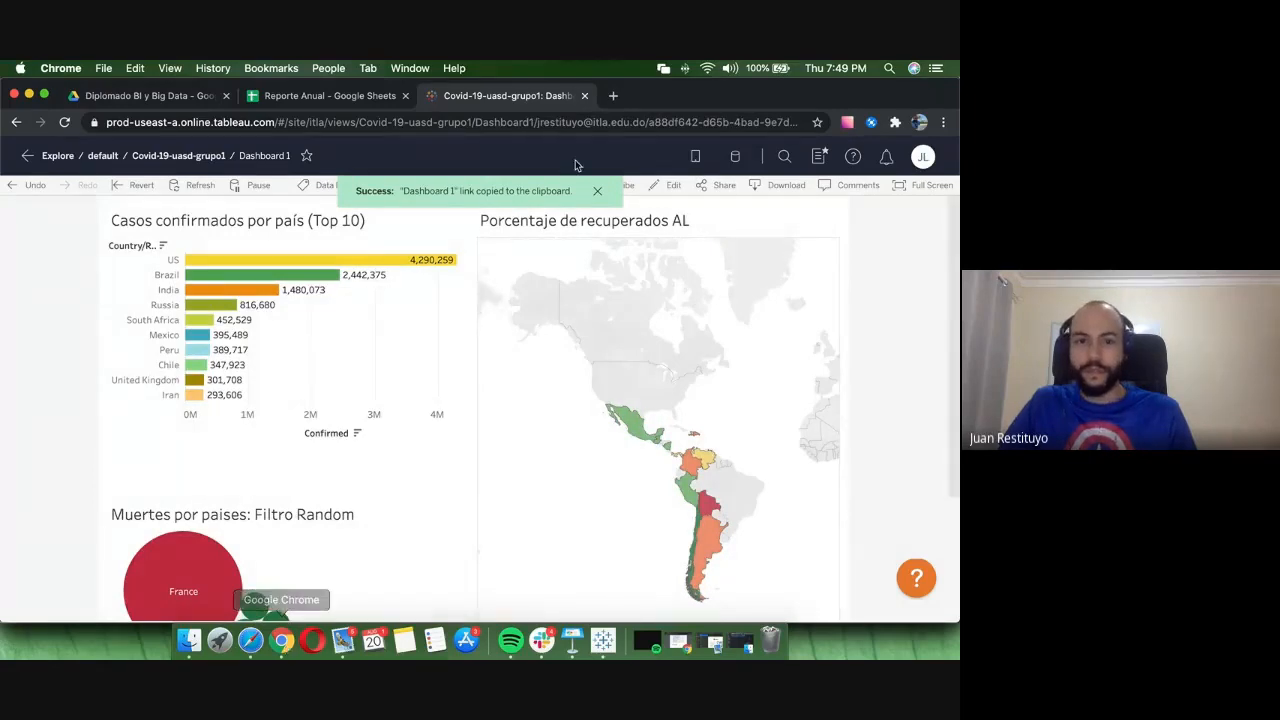
# - Load the copied dashboard link in a new browser tab
pyautogui.click(613, 95)
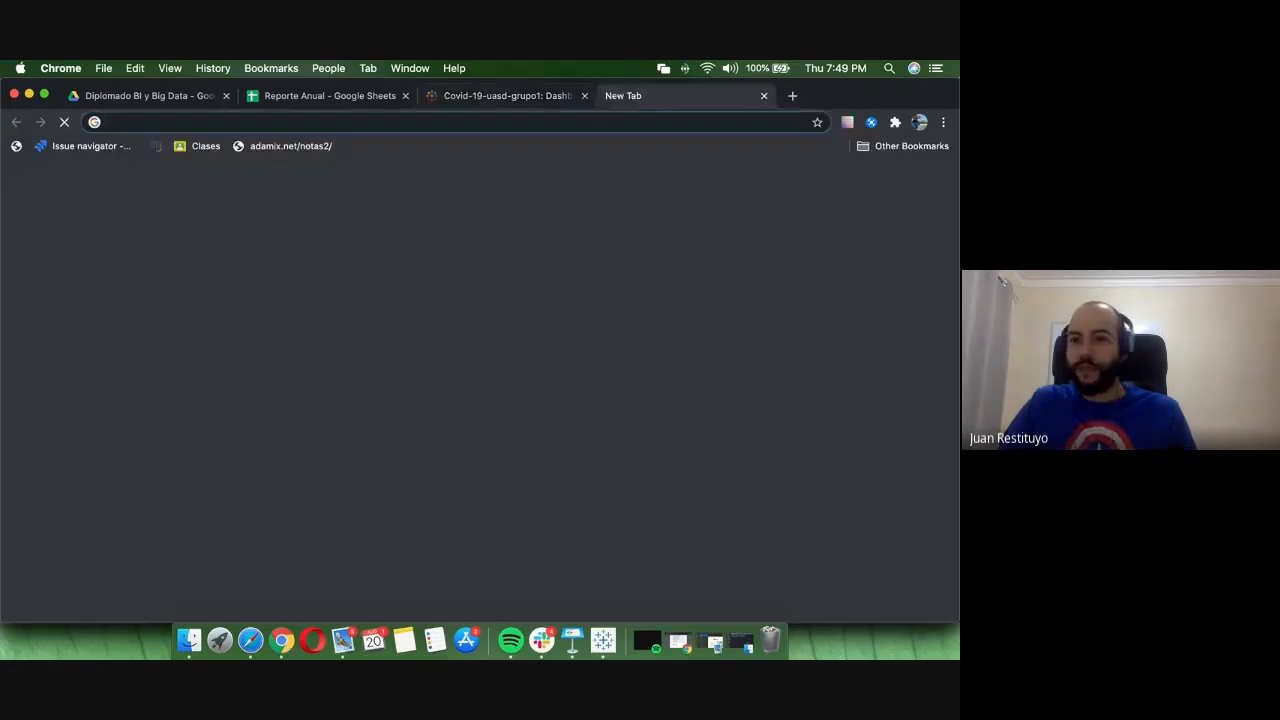
pyautogui.press('super+w')
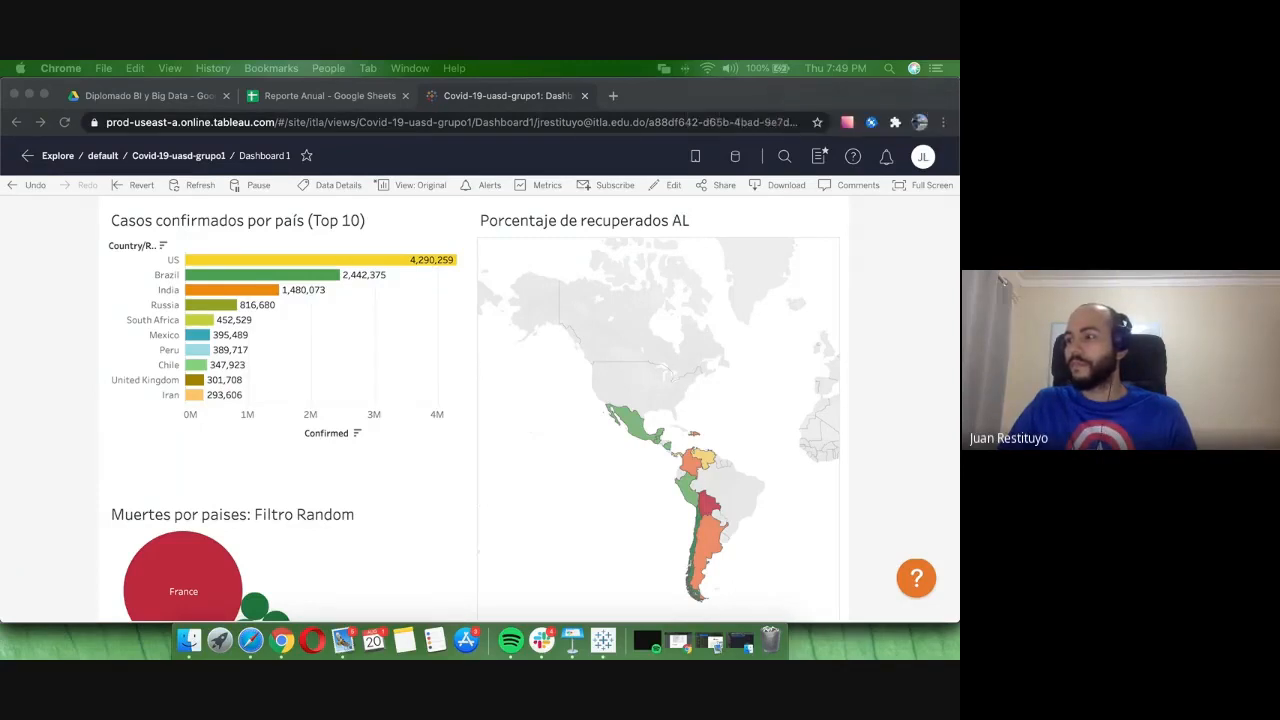
pyautogui.click(613, 95)
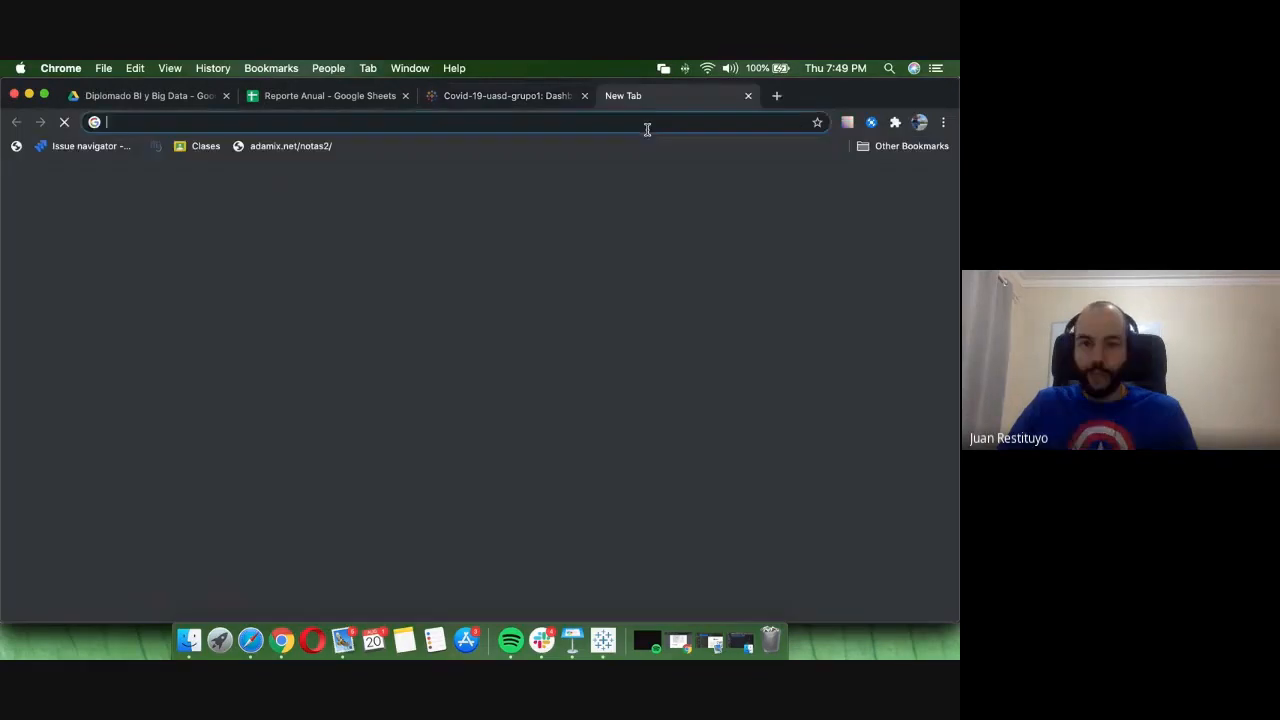
pyautogui.press('super+v')
pyautogui.press('Return')
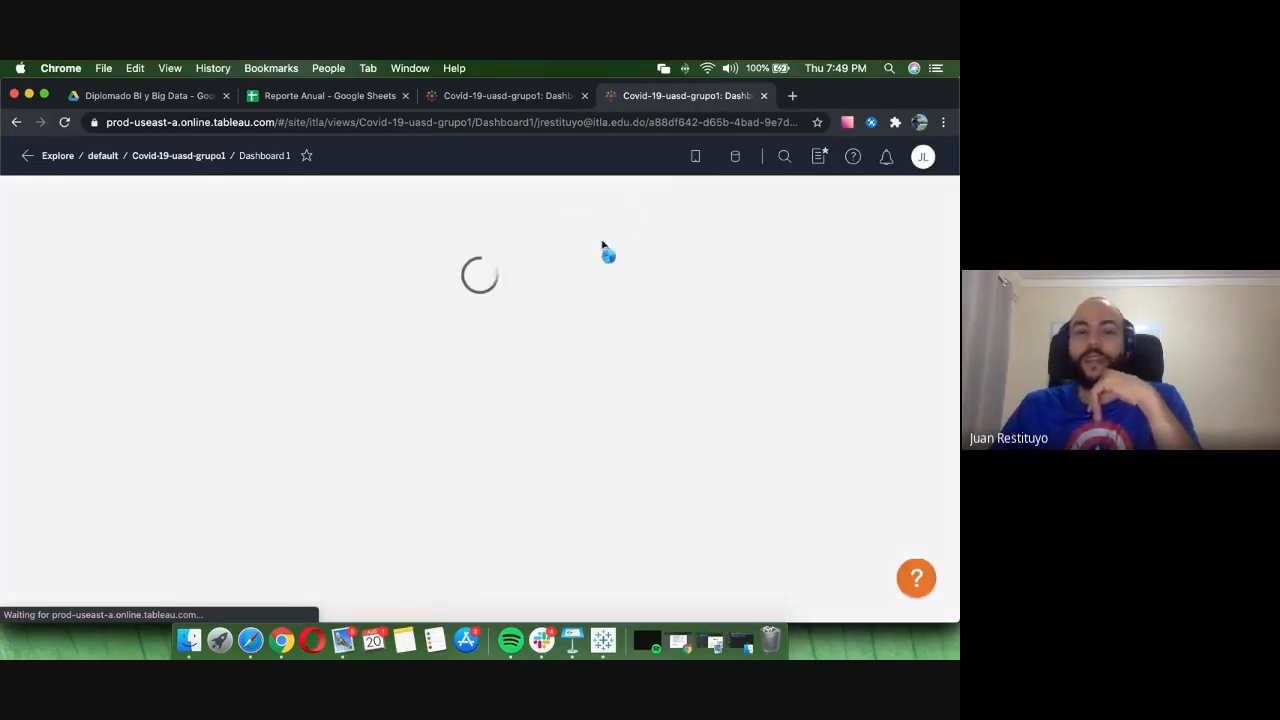
# - Compare the original dashboard with the one opened from the link, and close the linked tab
pyautogui.click(530, 97)
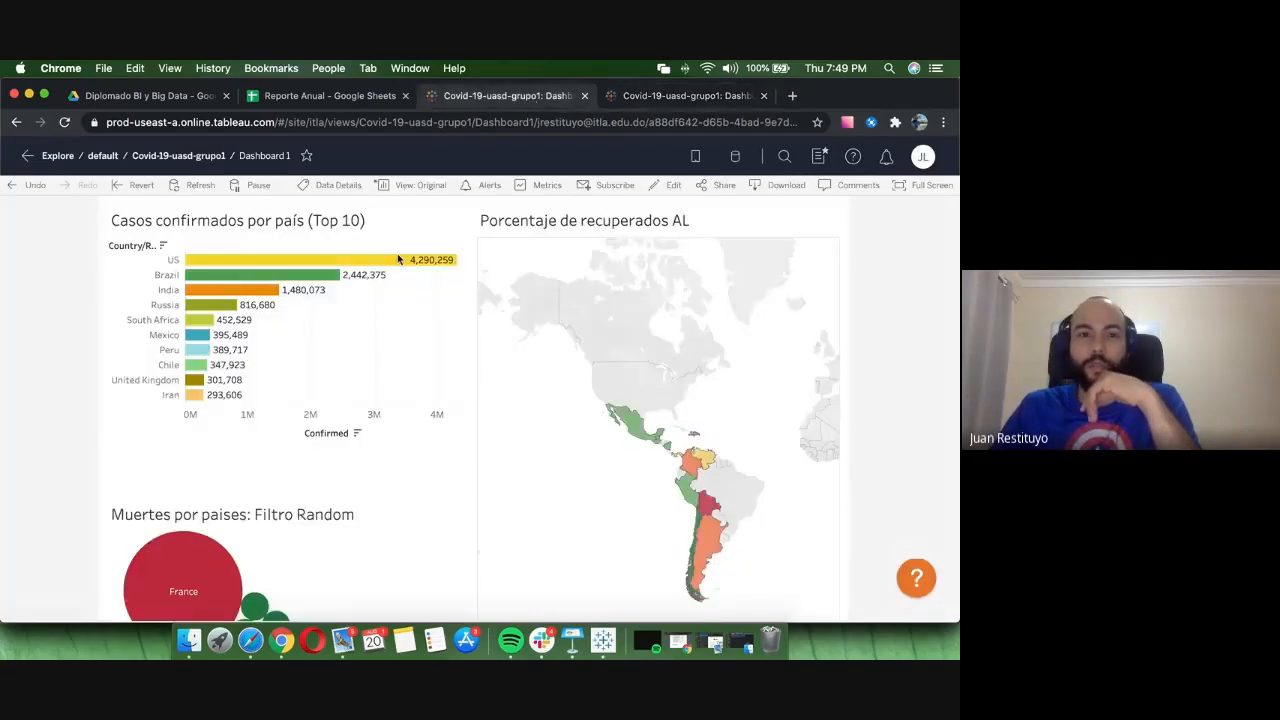
pyautogui.click(712, 102)
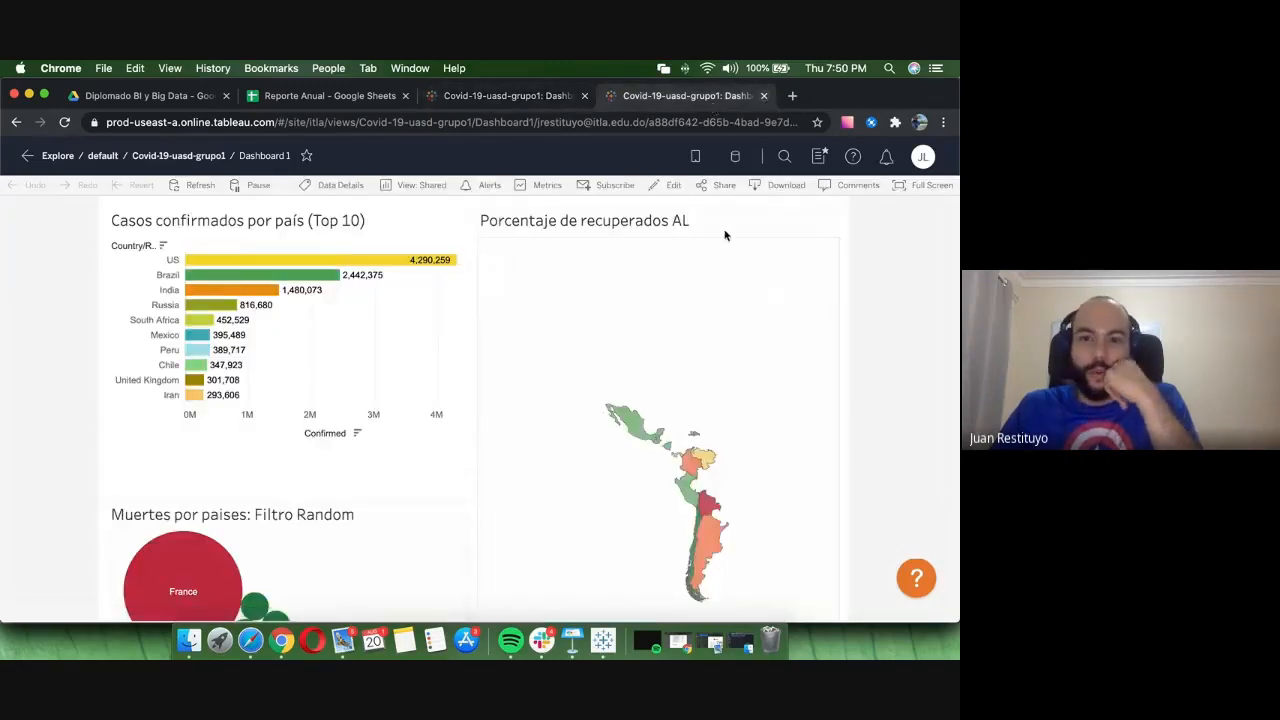
pyautogui.press('super+w')
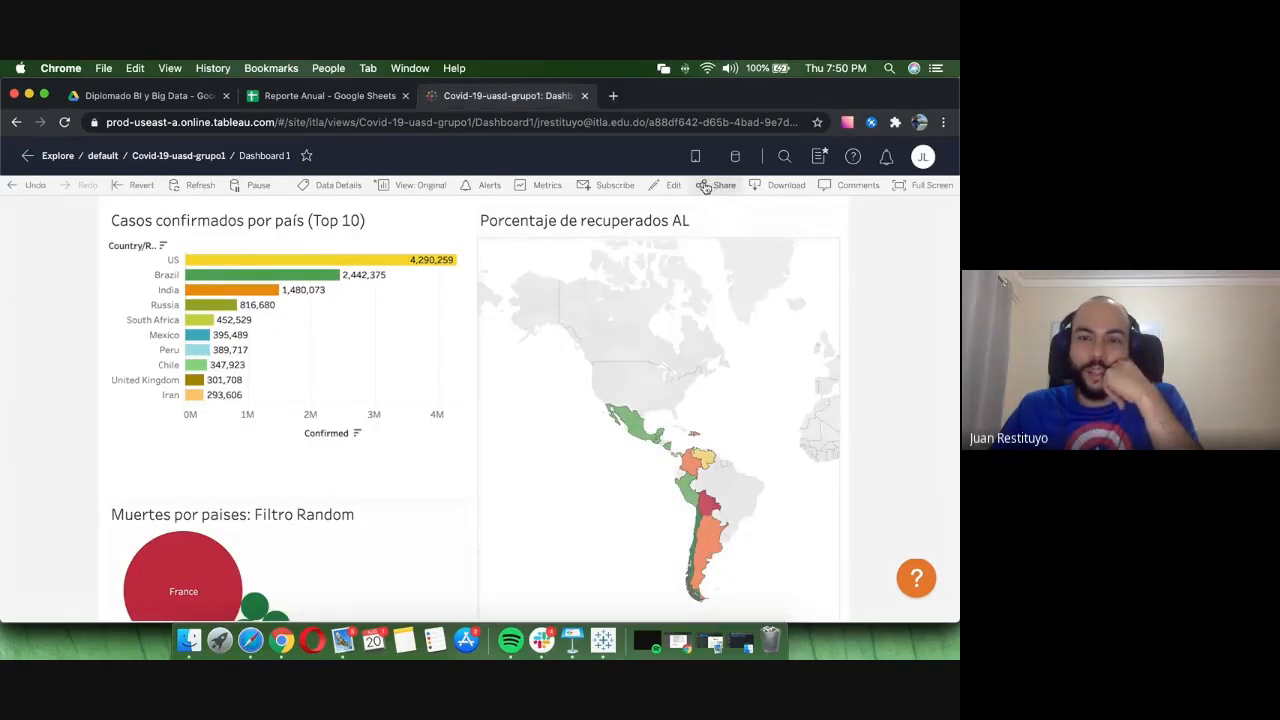
# - Copy the embed code of Dashboard 1 and close the sharing dialog
pyautogui.click(710, 186)
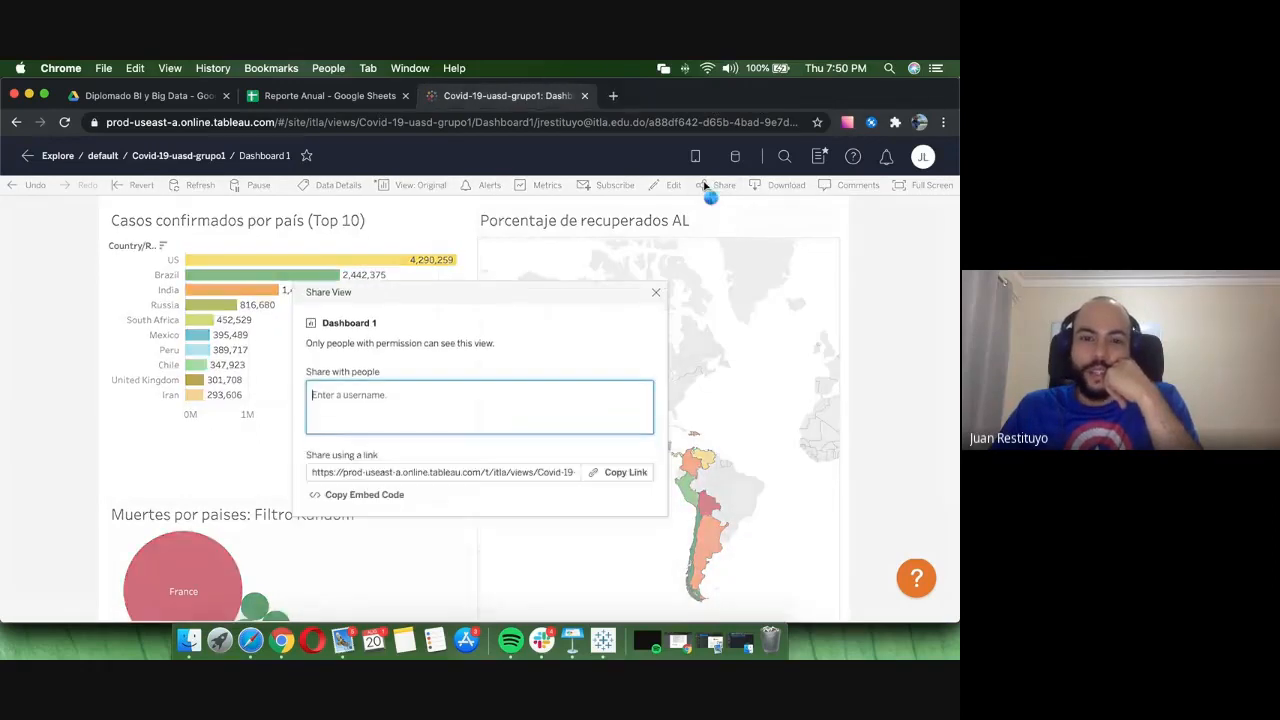
pyautogui.click(363, 500)
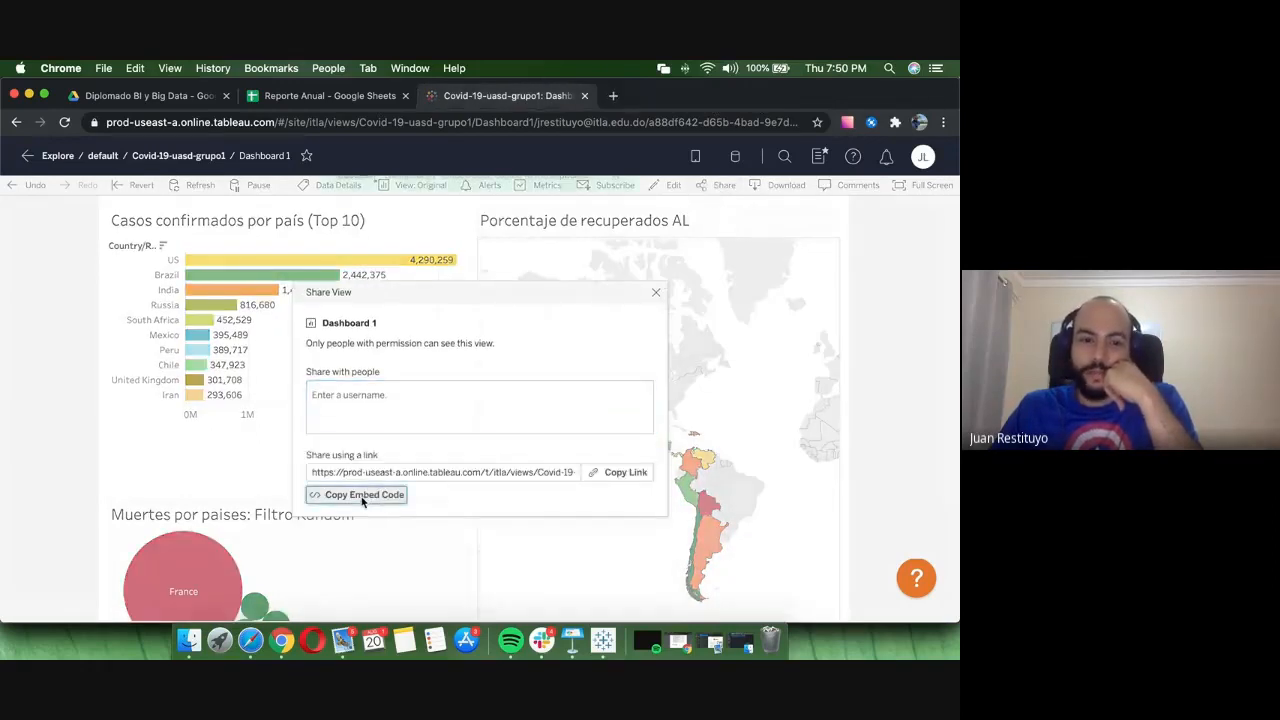
pyautogui.click(656, 295)
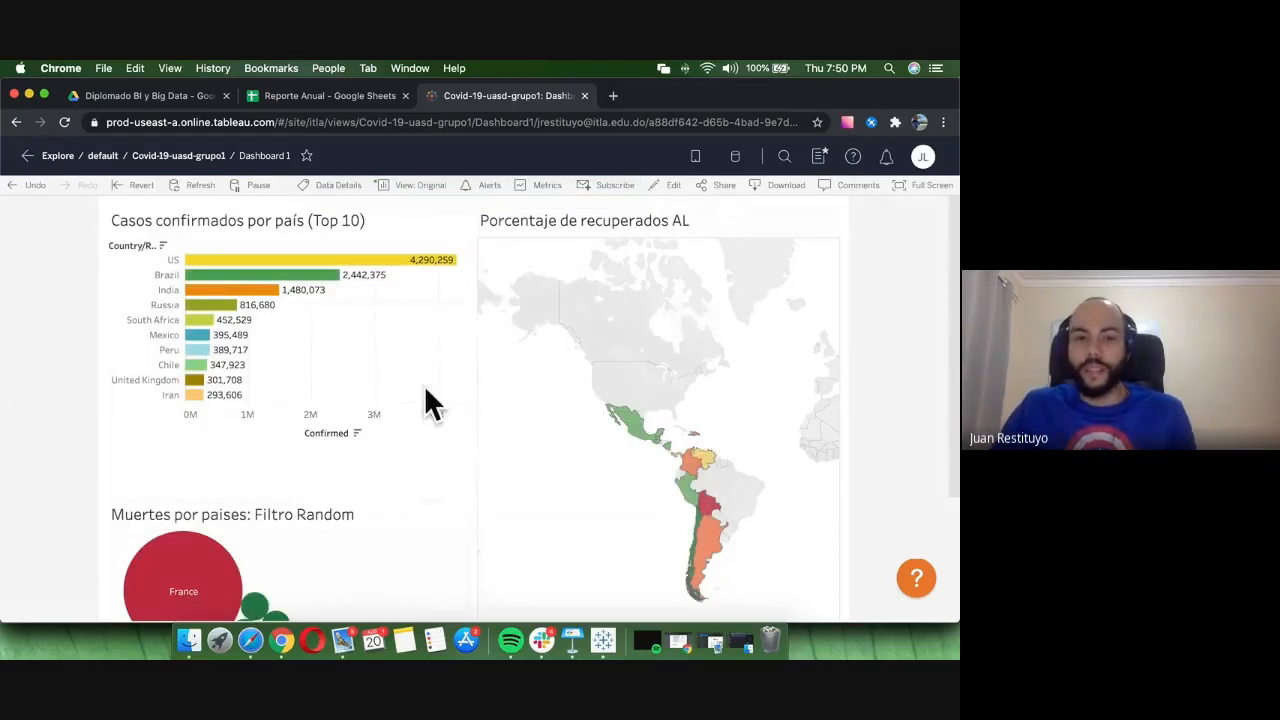
# - Switch to Sublime Text to start a new untitled file
pyautogui.press('super+space')
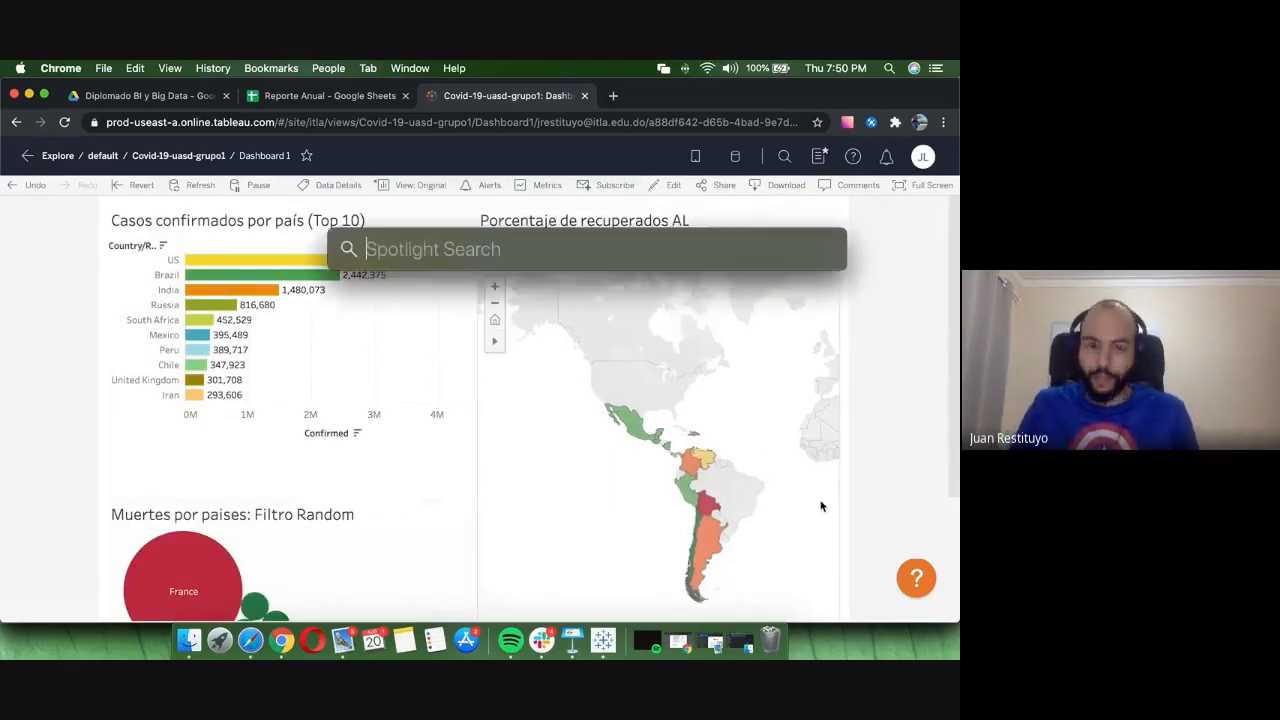
pyautogui.write('sub')
pyautogui.press('Return')
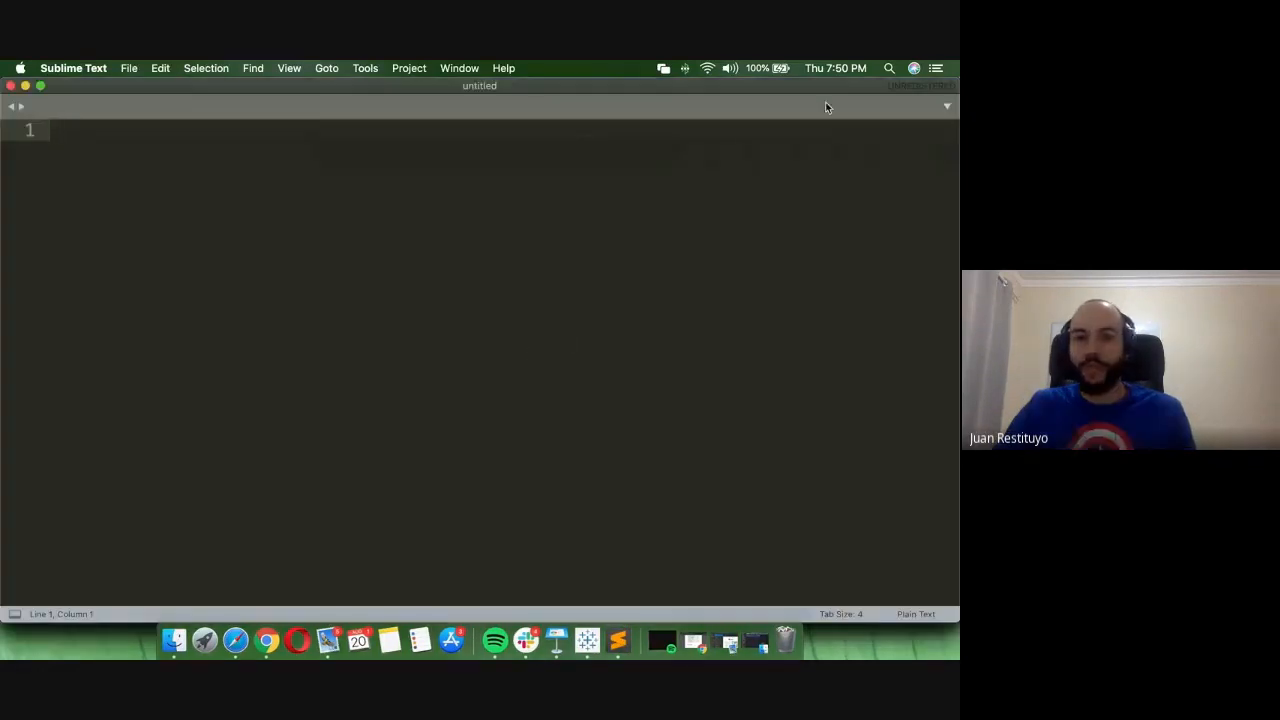
# - Write the opening <html> and closing </html> tags with four blank lines between them
pyautogui.write('<>')
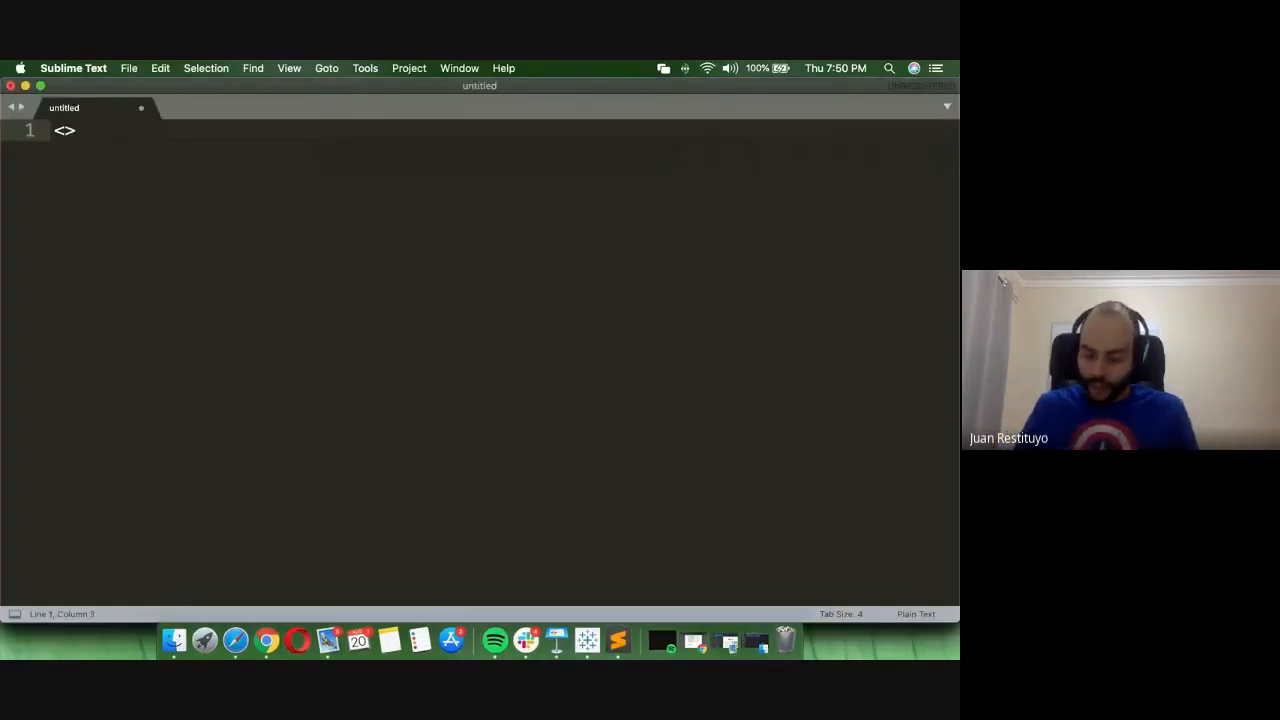
pyautogui.press('Left')
pyautogui.write('html')
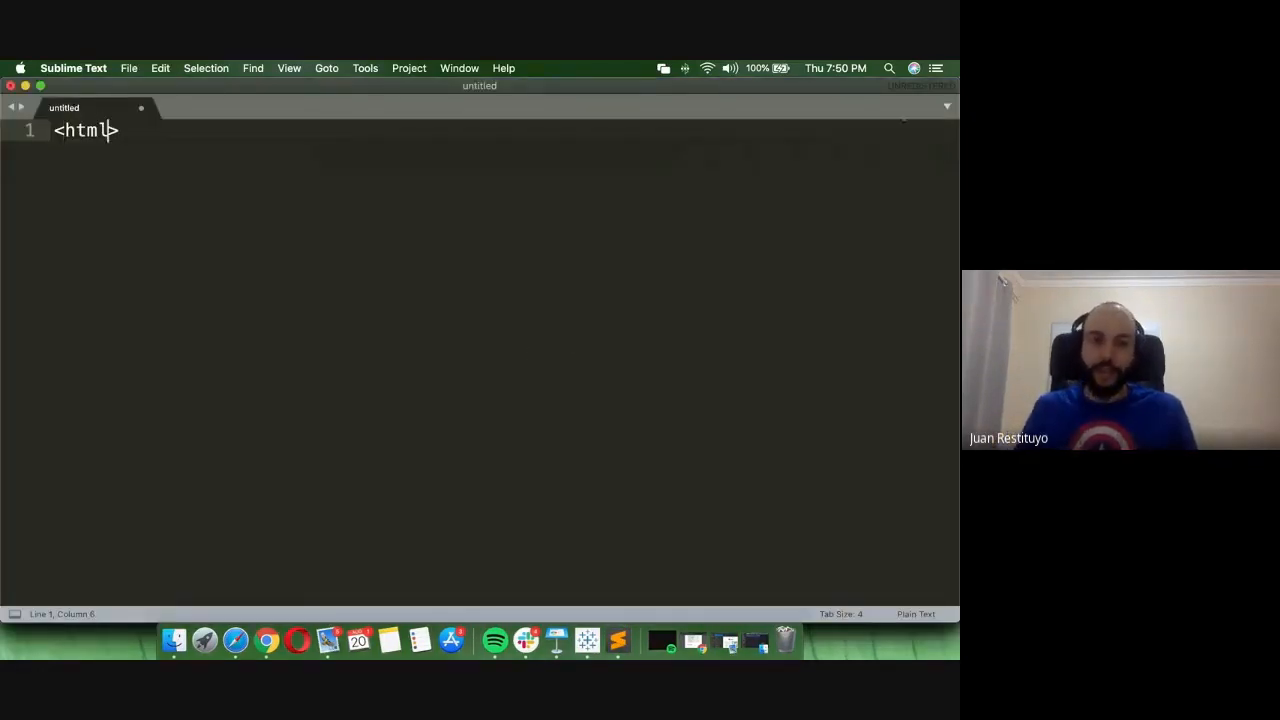
pyautogui.press('Right')
pyautogui.press('Return')
pyautogui.press('Return')
pyautogui.write('<>')
pyautogui.press('Left')
pyautogui.write('/html')
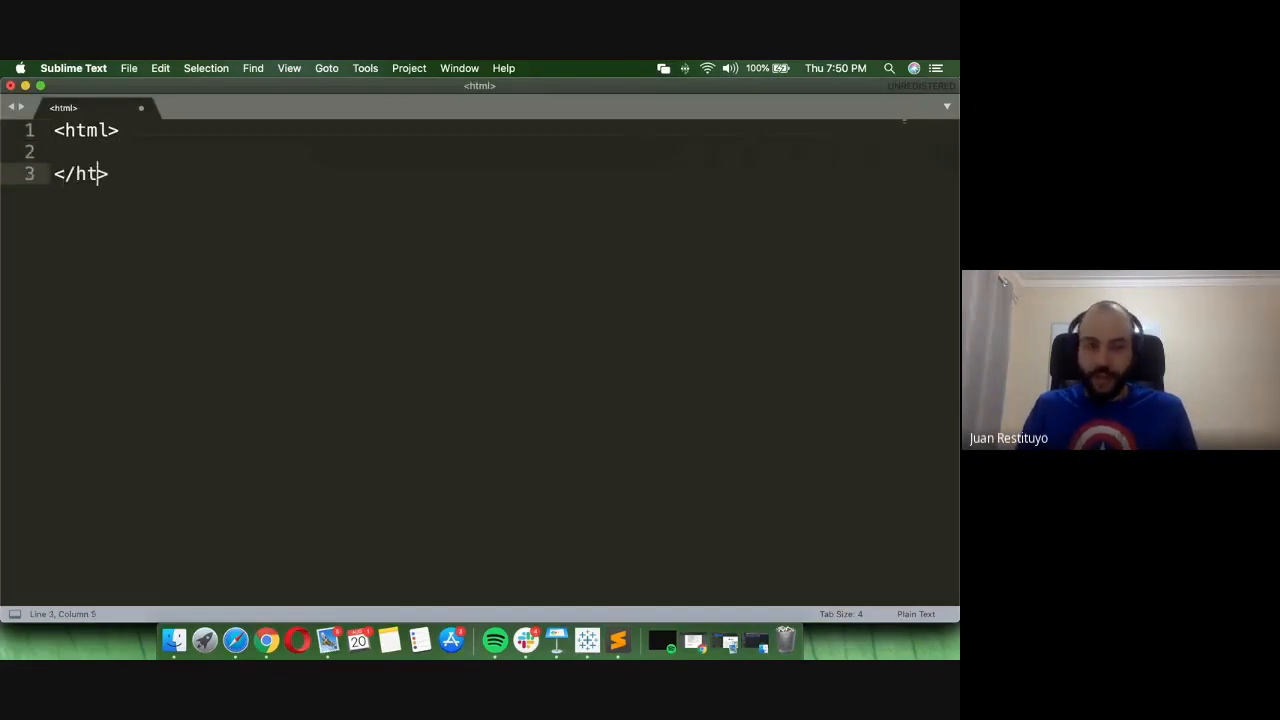
pyautogui.press('Up')
pyautogui.press('Return')
pyautogui.press('Return')
pyautogui.press('Return')
pyautogui.press('Up')
pyautogui.press('Up')
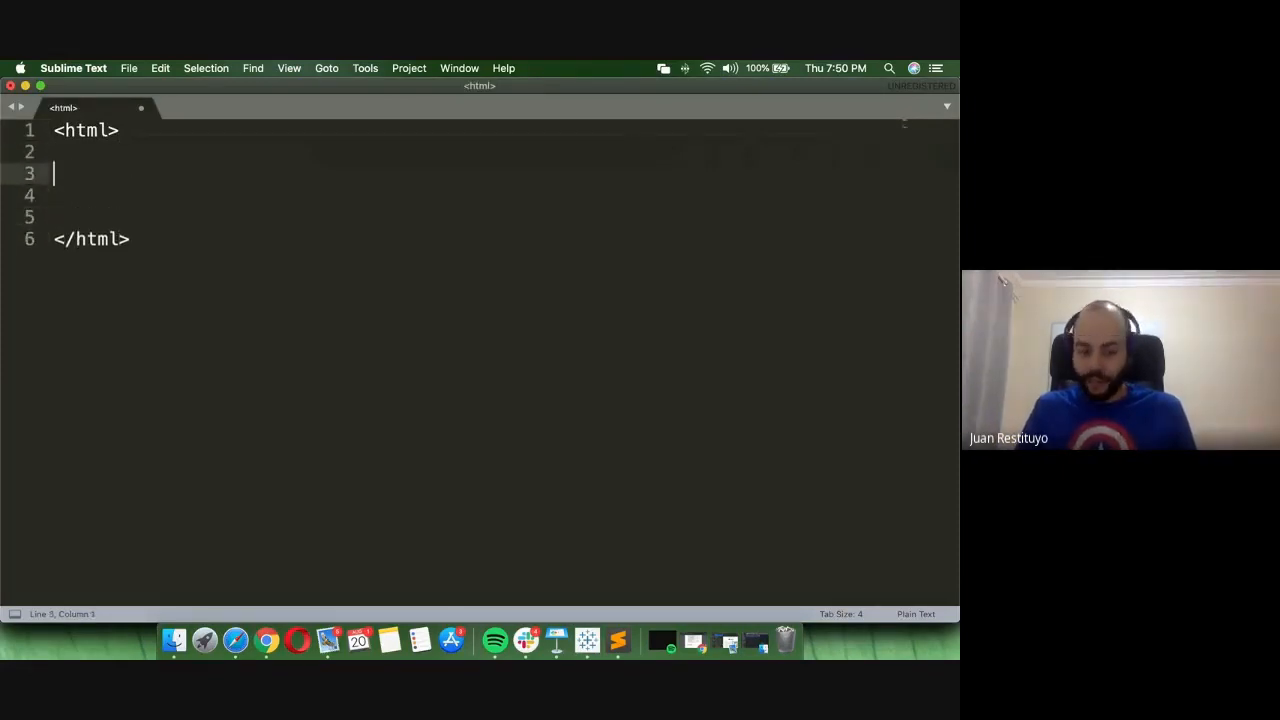
# - Add an empty <title></title> tag pair on the line directly below the opening html tag
pyautogui.press('Up')
pyautogui.write('<>')
pyautogui.press('Left')
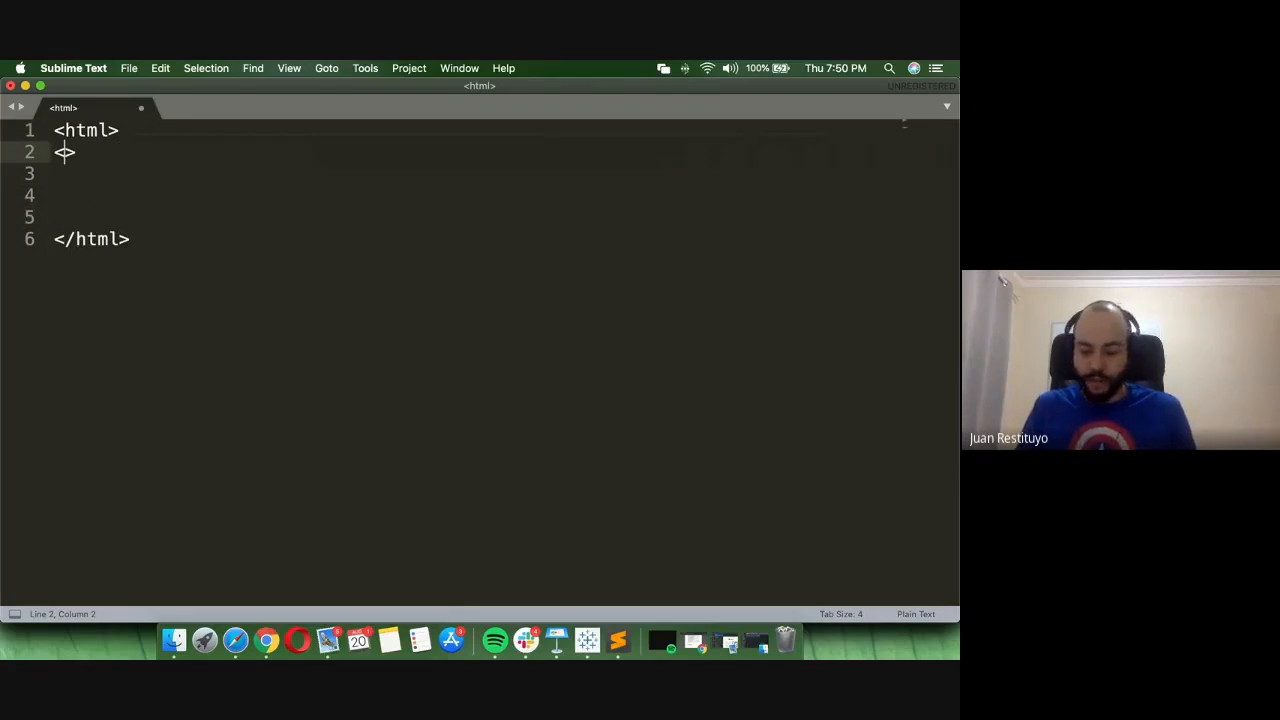
pyautogui.write('title')
pyautogui.press('Right')
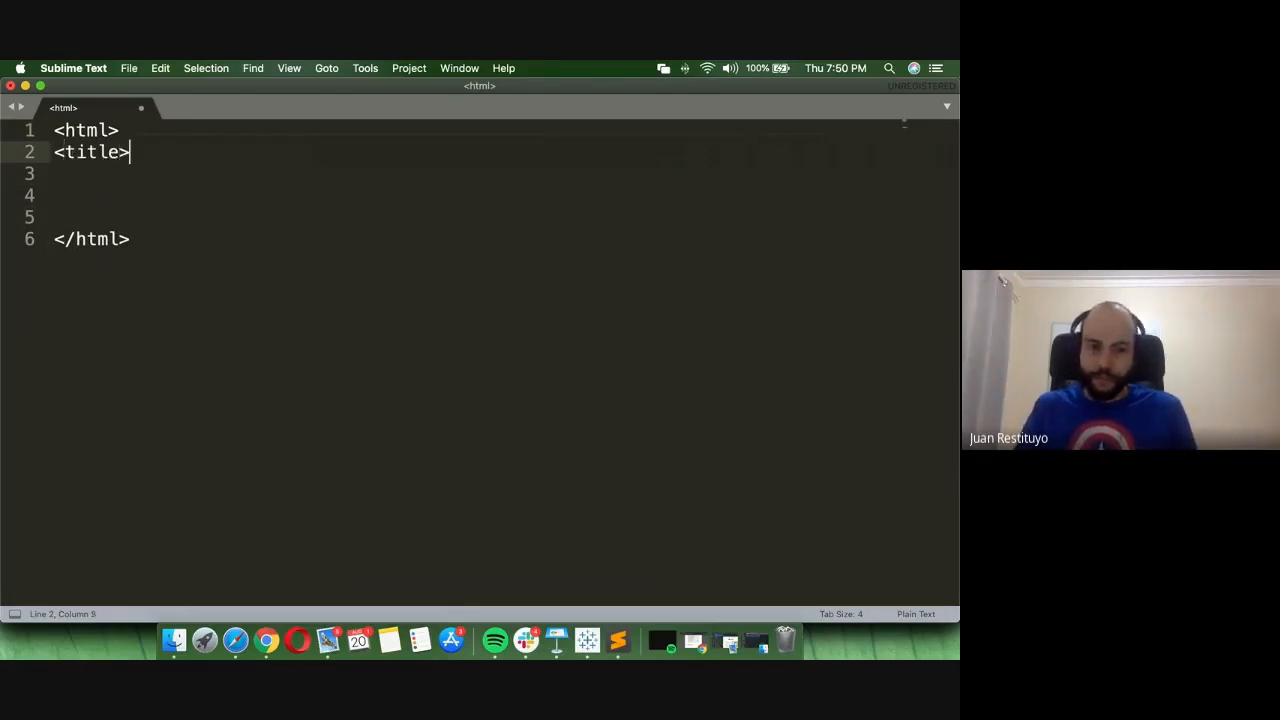
pyautogui.write('<title></')
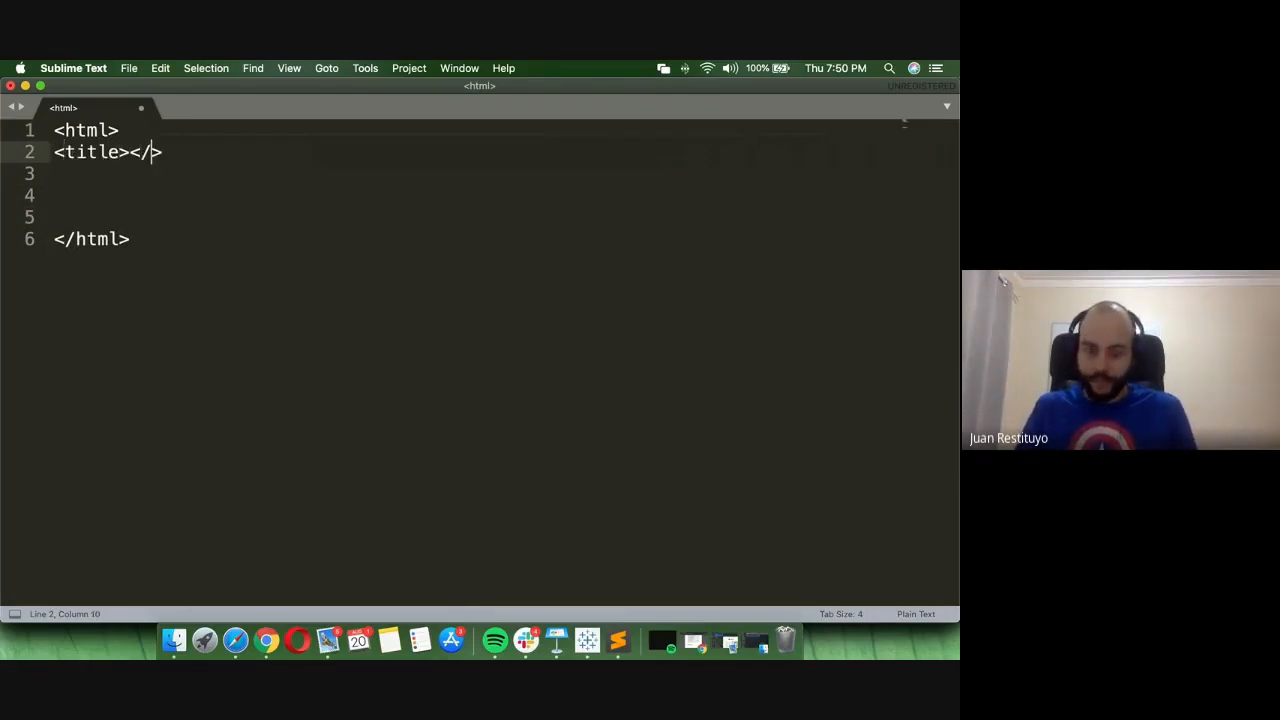
pyautogui.write('title')
pyautogui.press('Left')
pyautogui.press('Left')
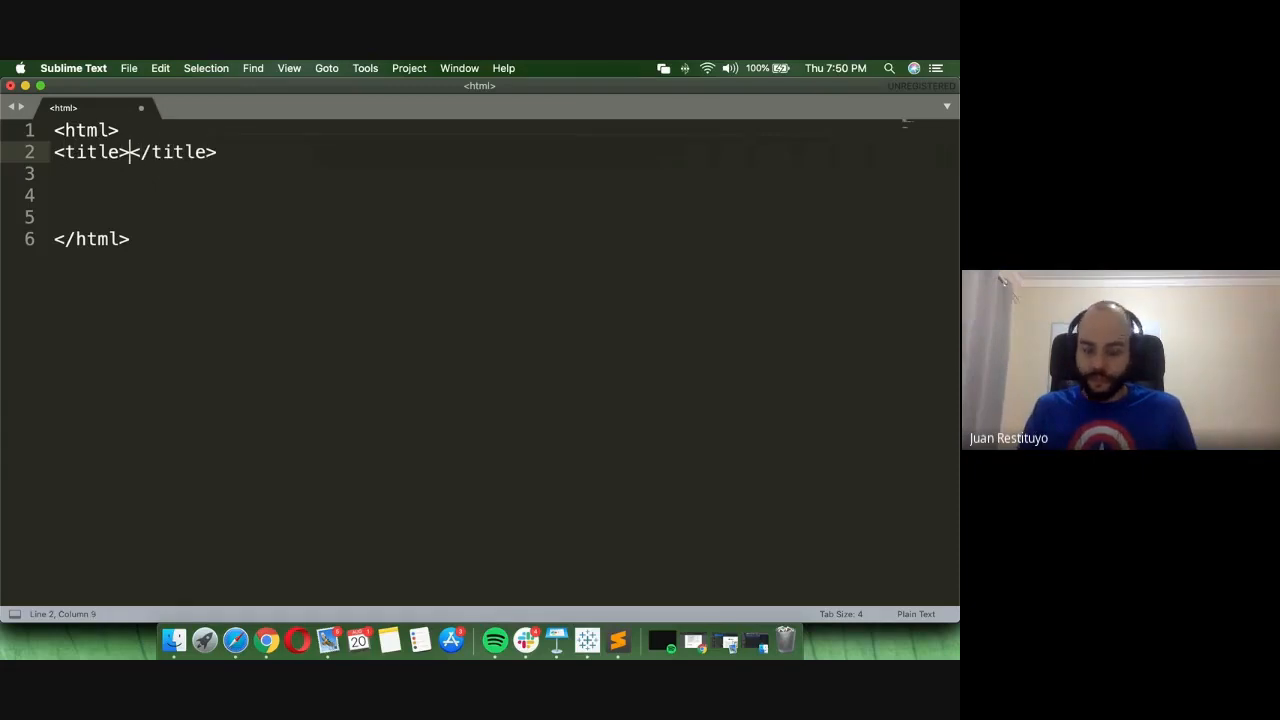
# - Enter "Web Dashboard coid-19" as the page title between the title tags
pyautogui.write('Ap')
pyautogui.press('BackSpace')
pyautogui.press('BackSpace')
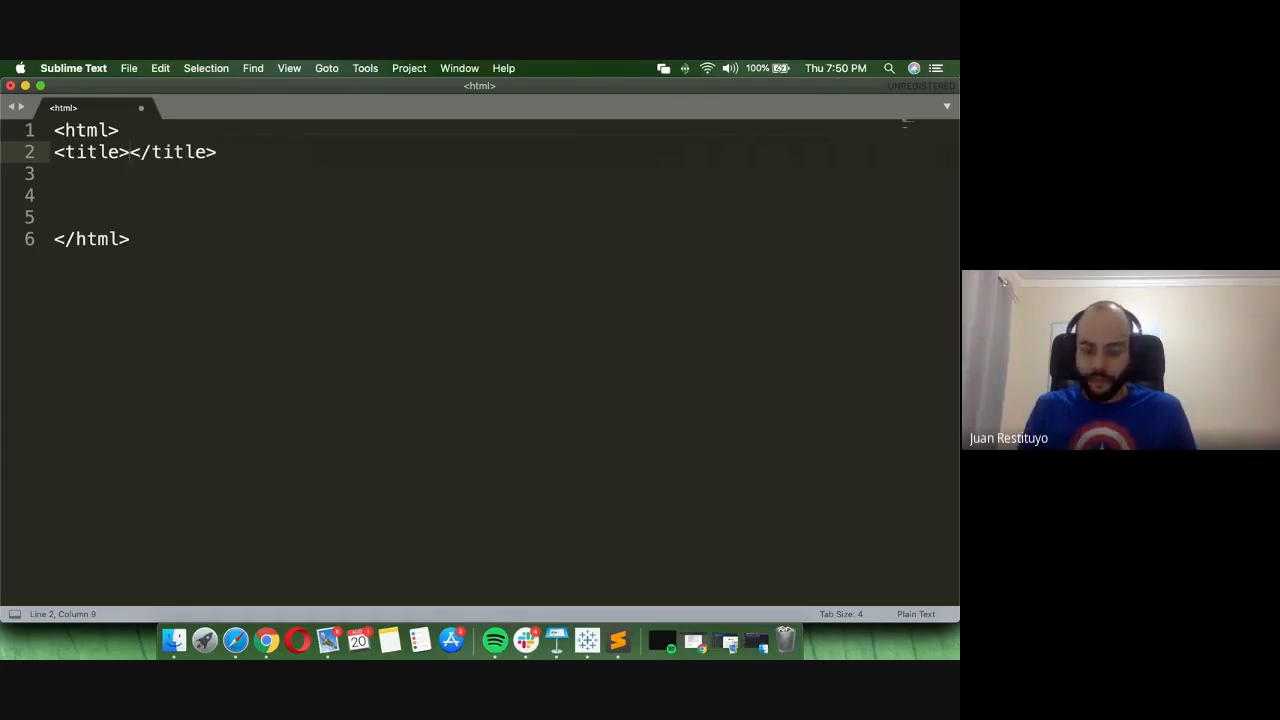
pyautogui.write('Web Dashb')
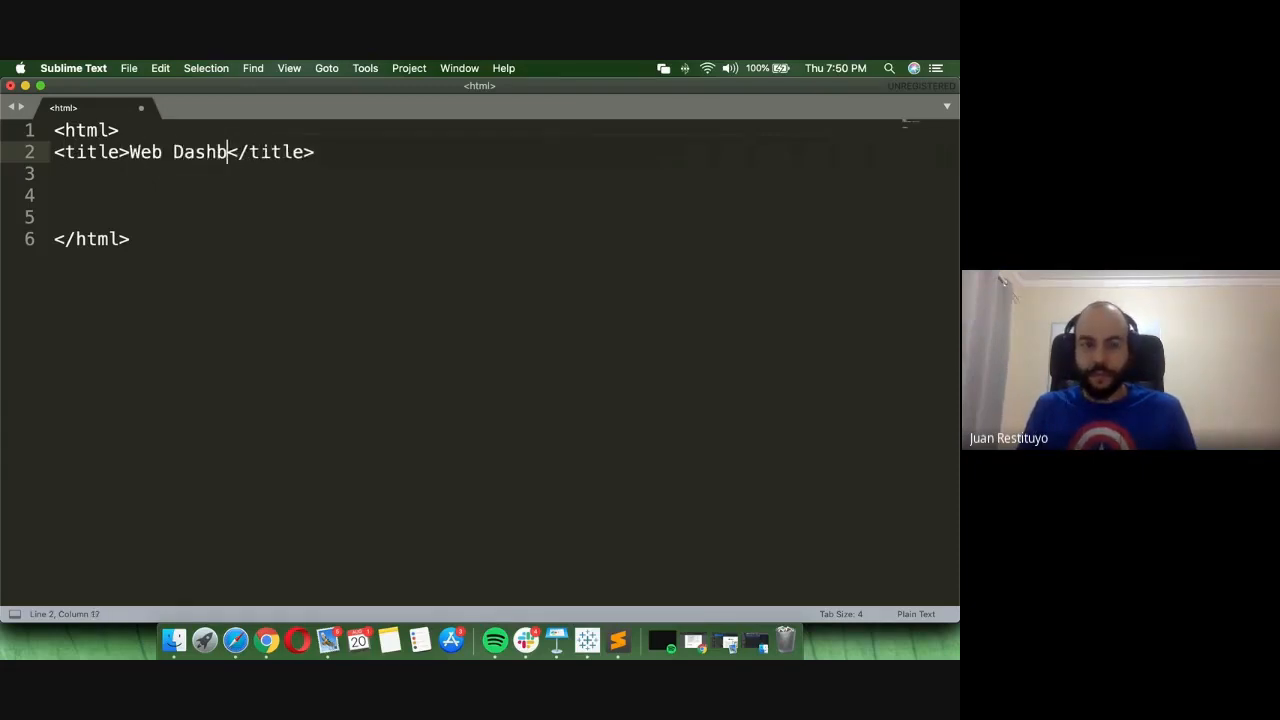
pyautogui.write('oard coid-19')
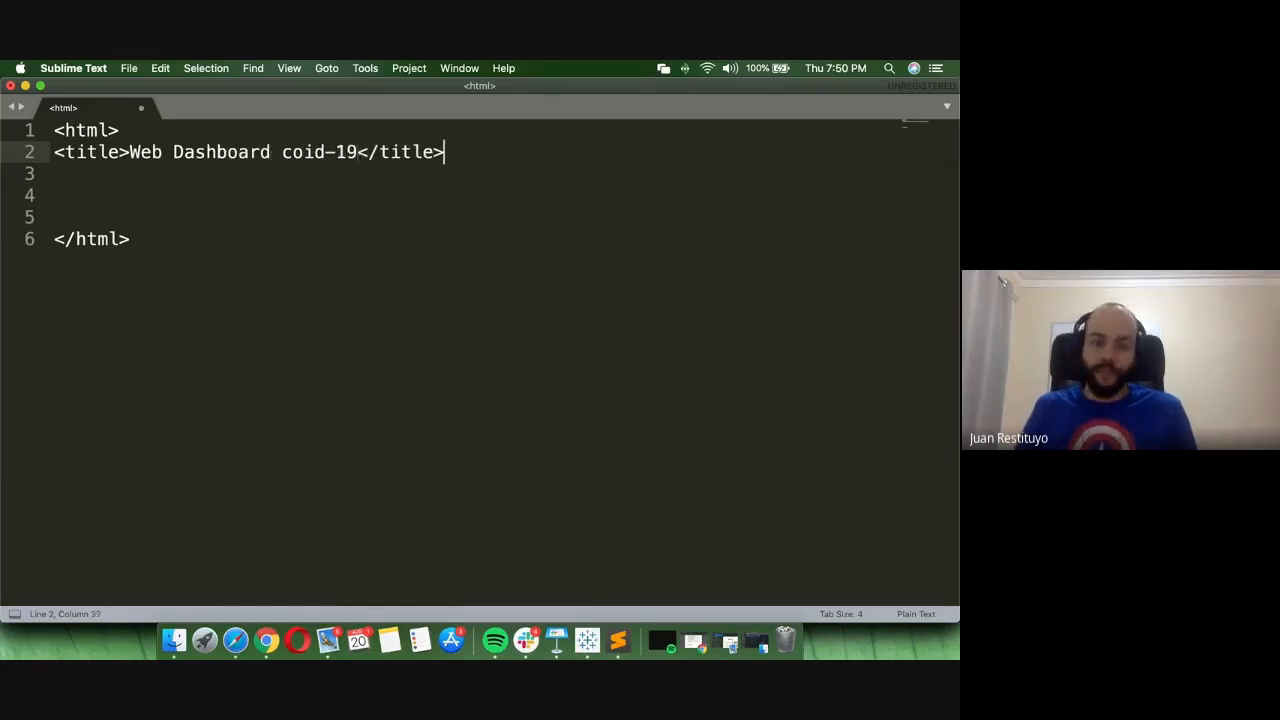
# - Start a new line below the page title with the opening tags <title><center><h1>
pyautogui.press('Return')
pyautogui.write('<title>')
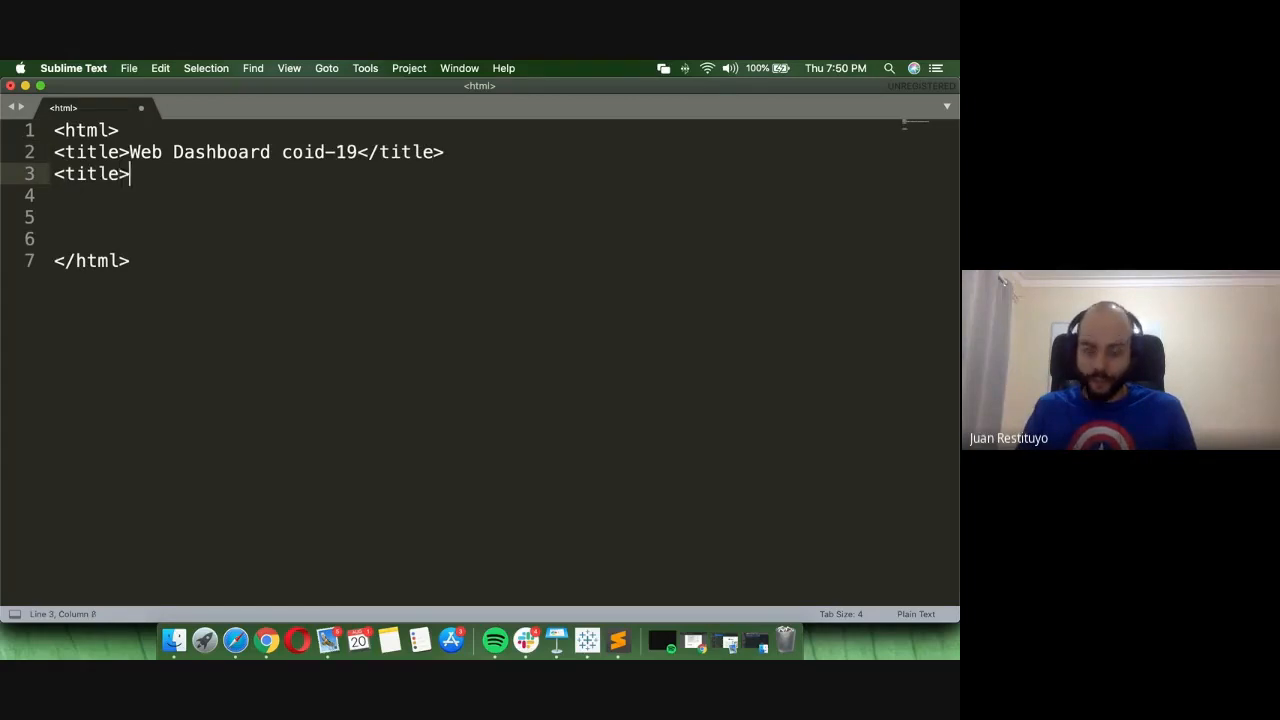
pyautogui.write('<>')
pyautogui.write('center')
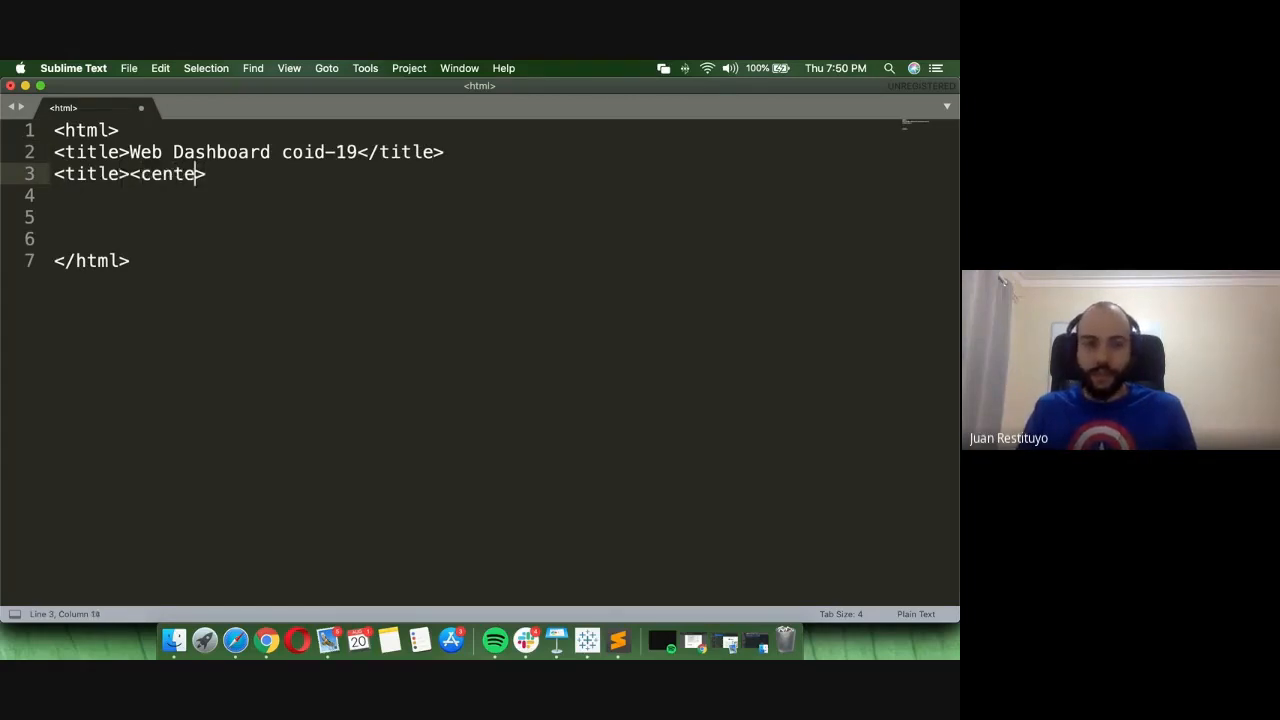
pyautogui.write('<>')
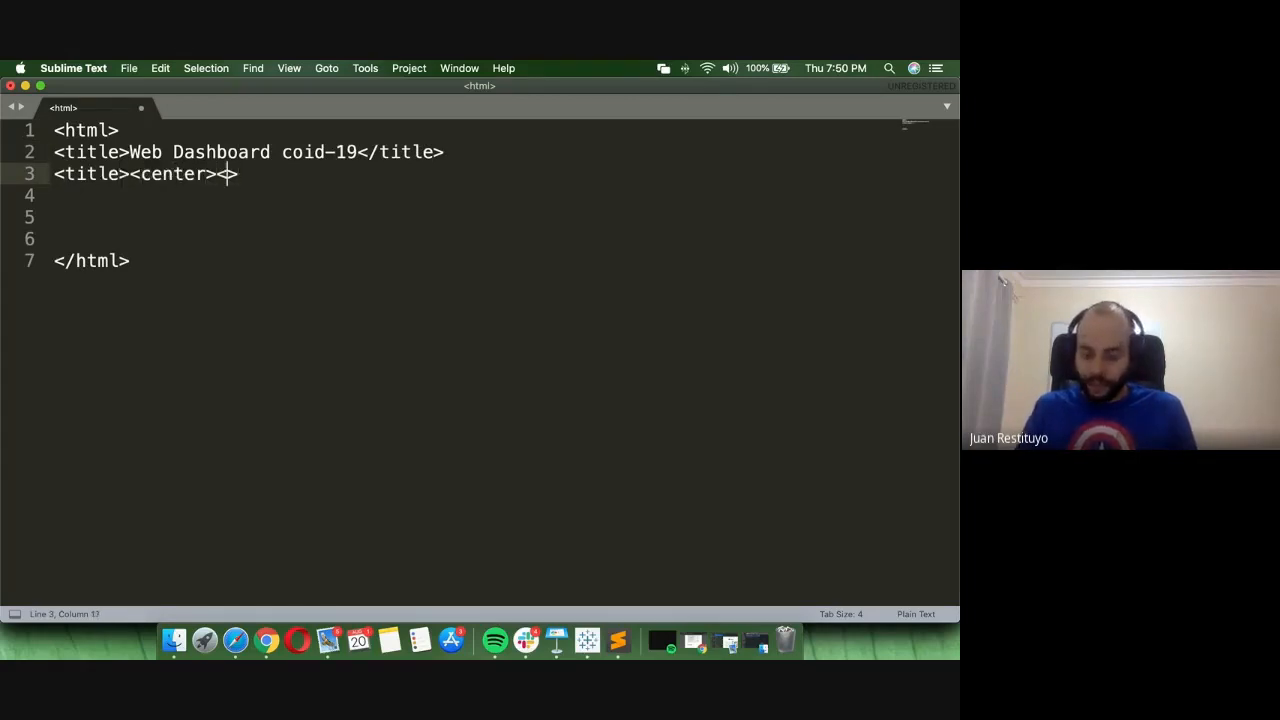
pyautogui.write('h1')
pyautogui.press('Right')
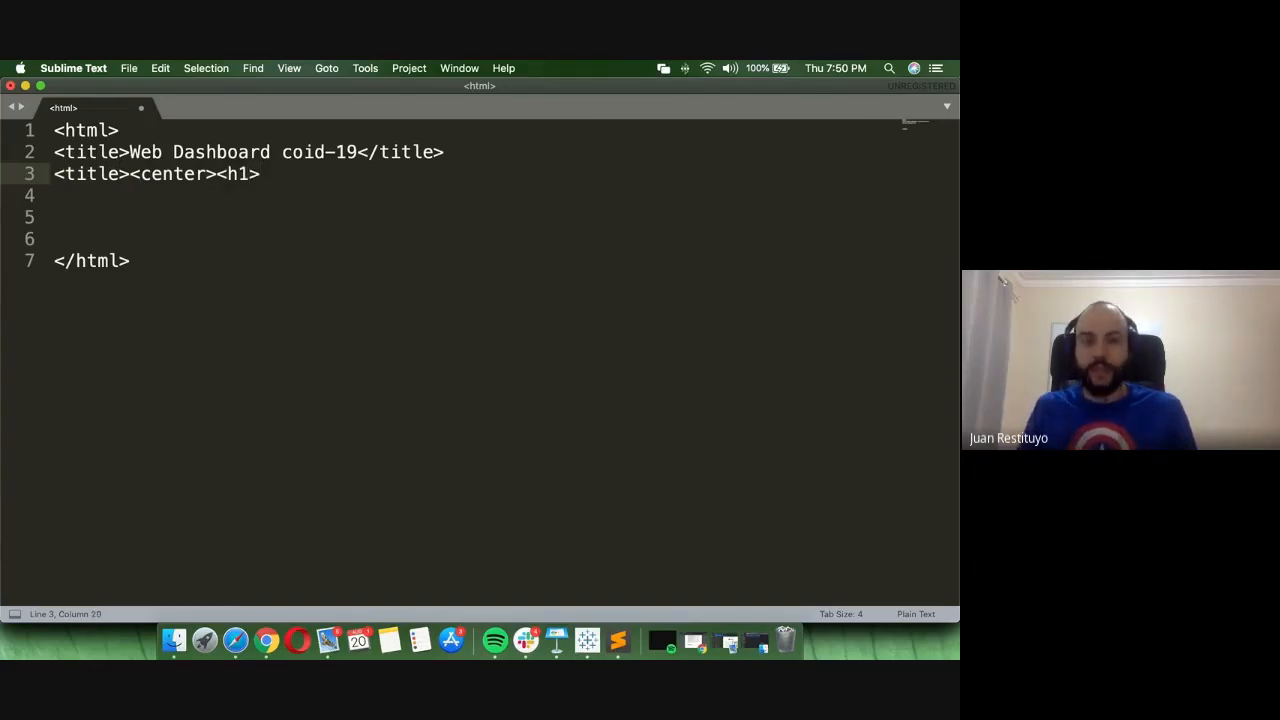
# - Write the heading "Dashboard prueba: Uasd - Grupo1" after the h1 tag and close it with </h1></center>
pyautogui.write('Dashbo')
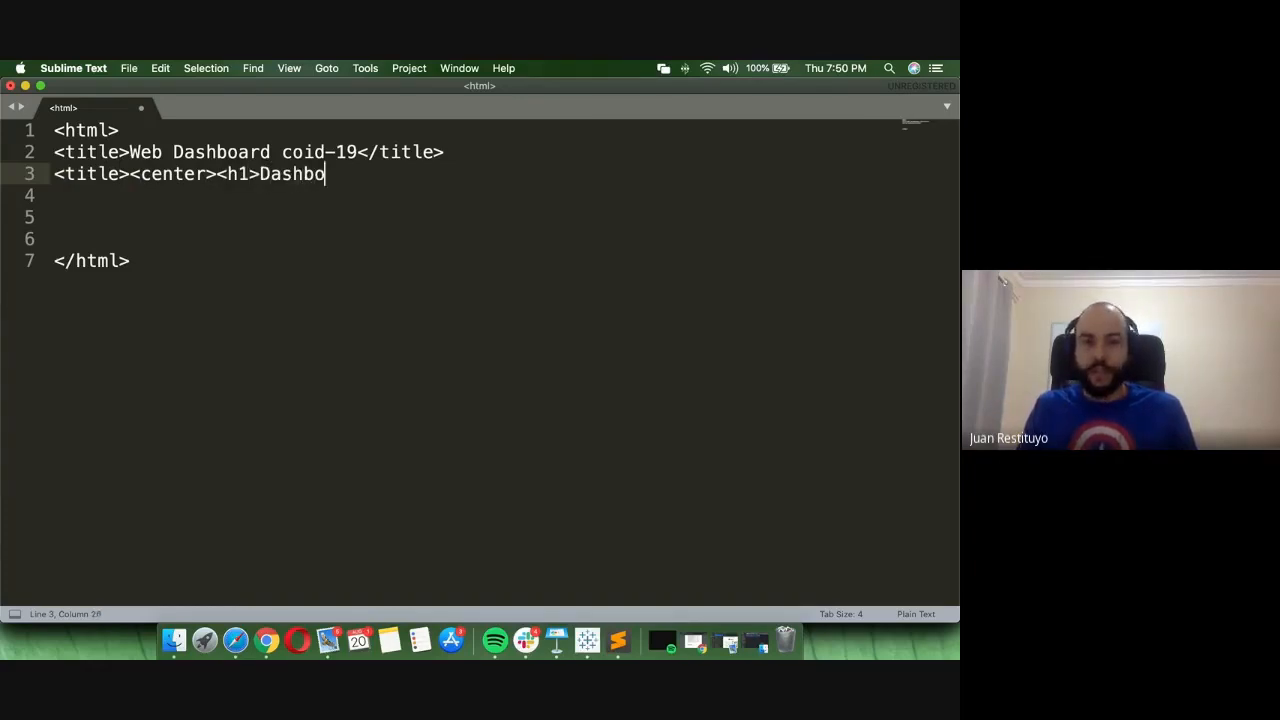
pyautogui.write('ard prueba: ')
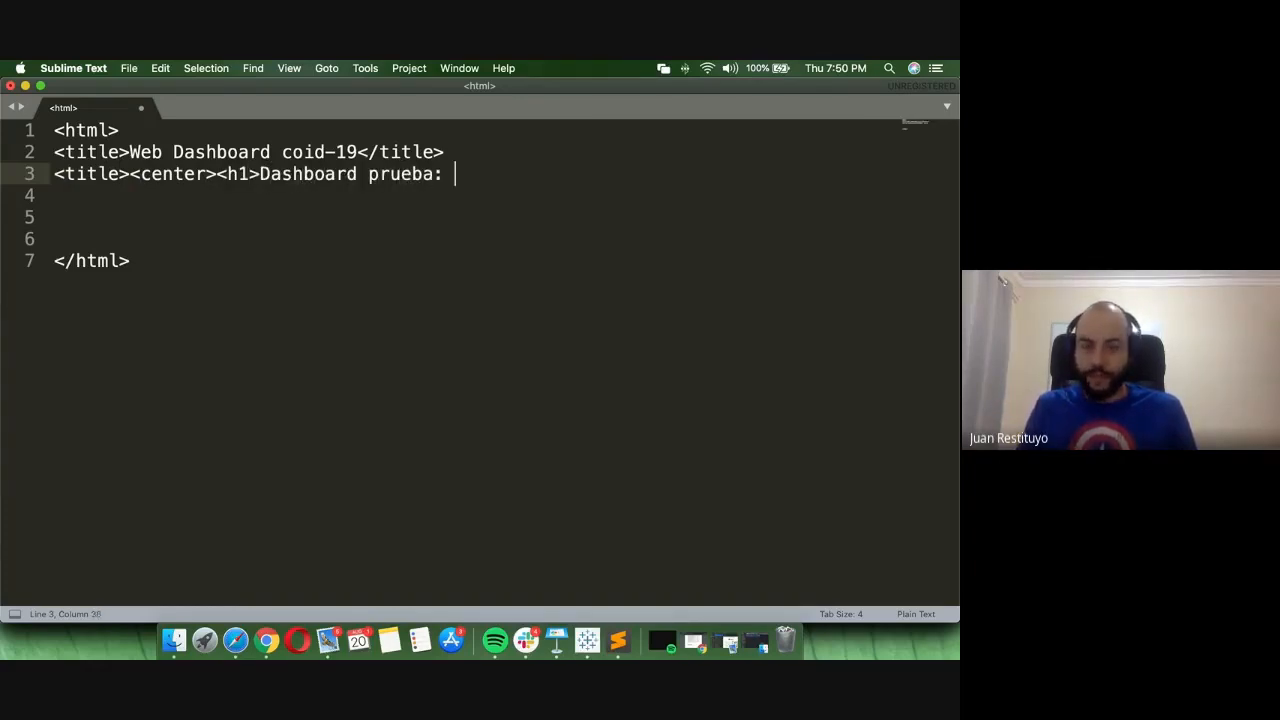
pyautogui.write('Uasd - Grupo1')
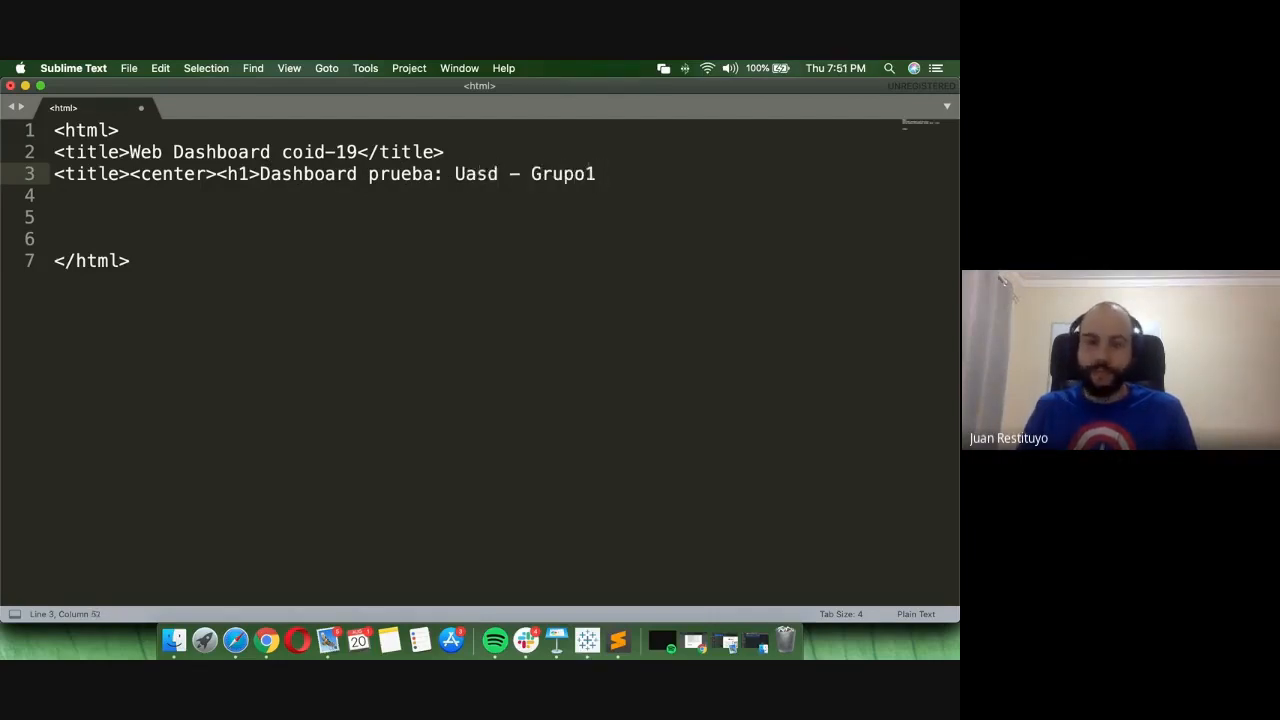
pyautogui.write(' <>')
pyautogui.press('Left')
pyautogui.write('.')
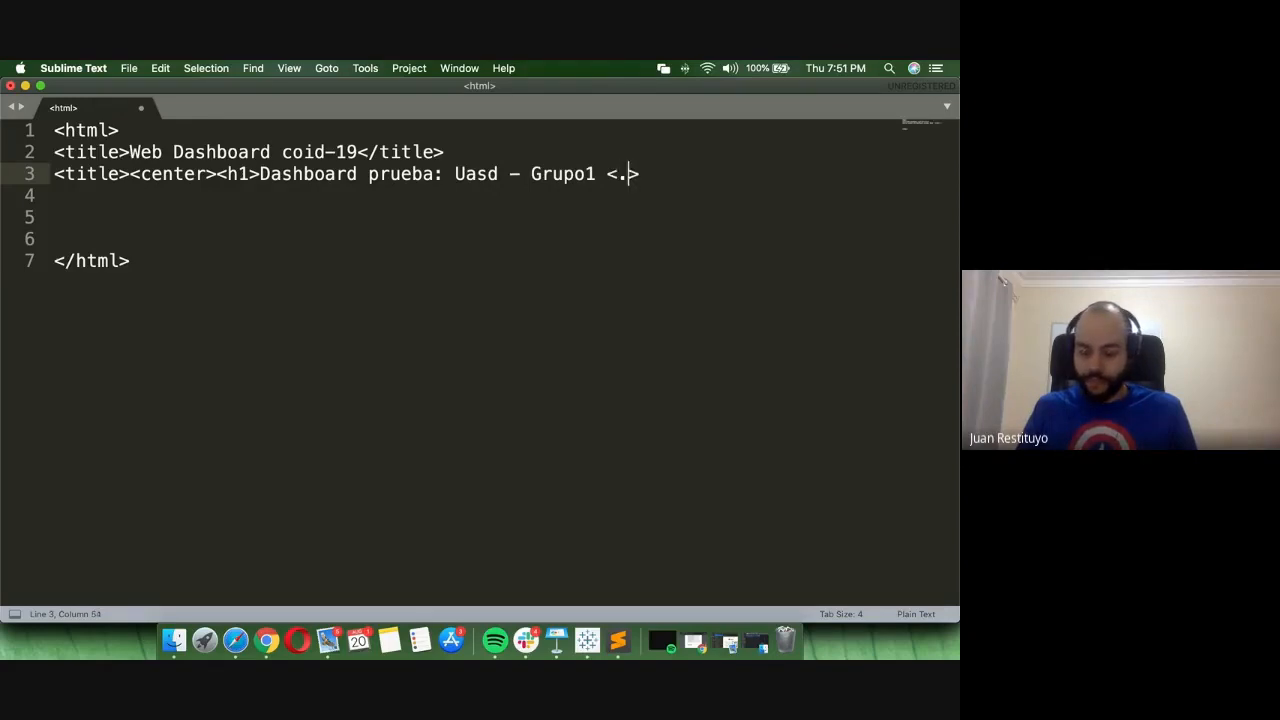
pyautogui.write('h1')
pyautogui.press('Right')
pyautogui.write('</h1></')
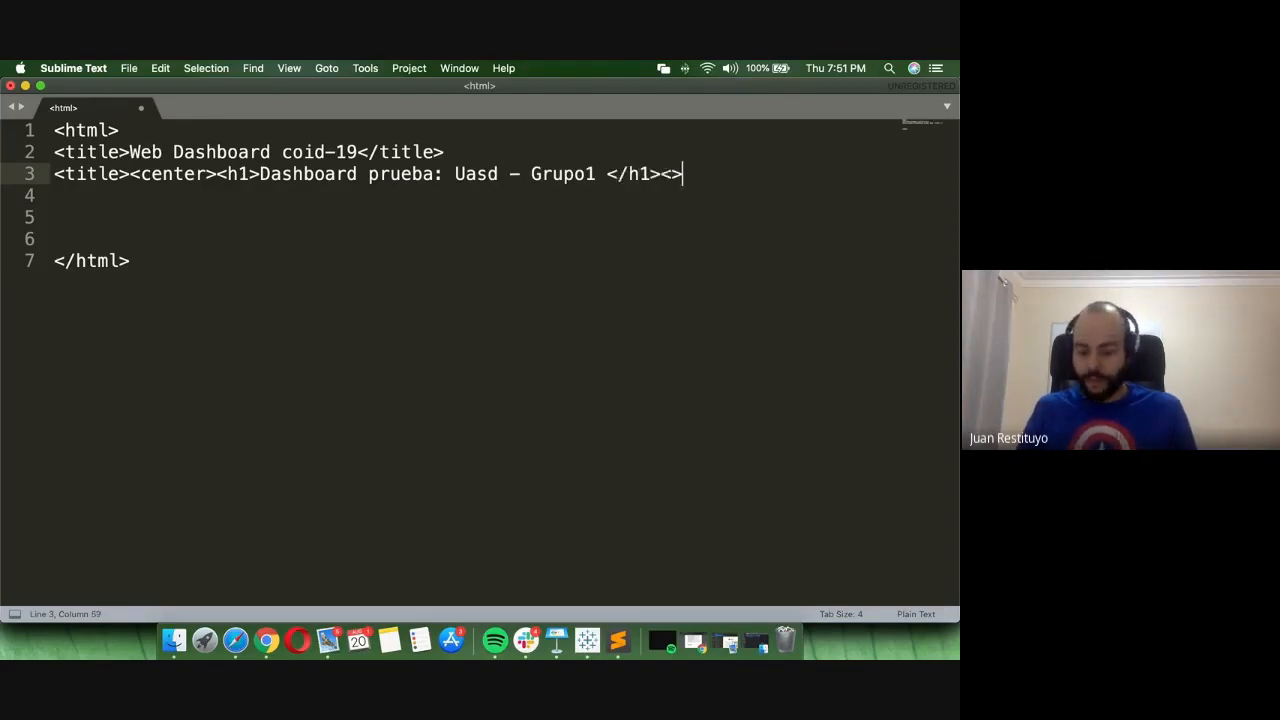
pyautogui.write('center')
pyautogui.press('Right')
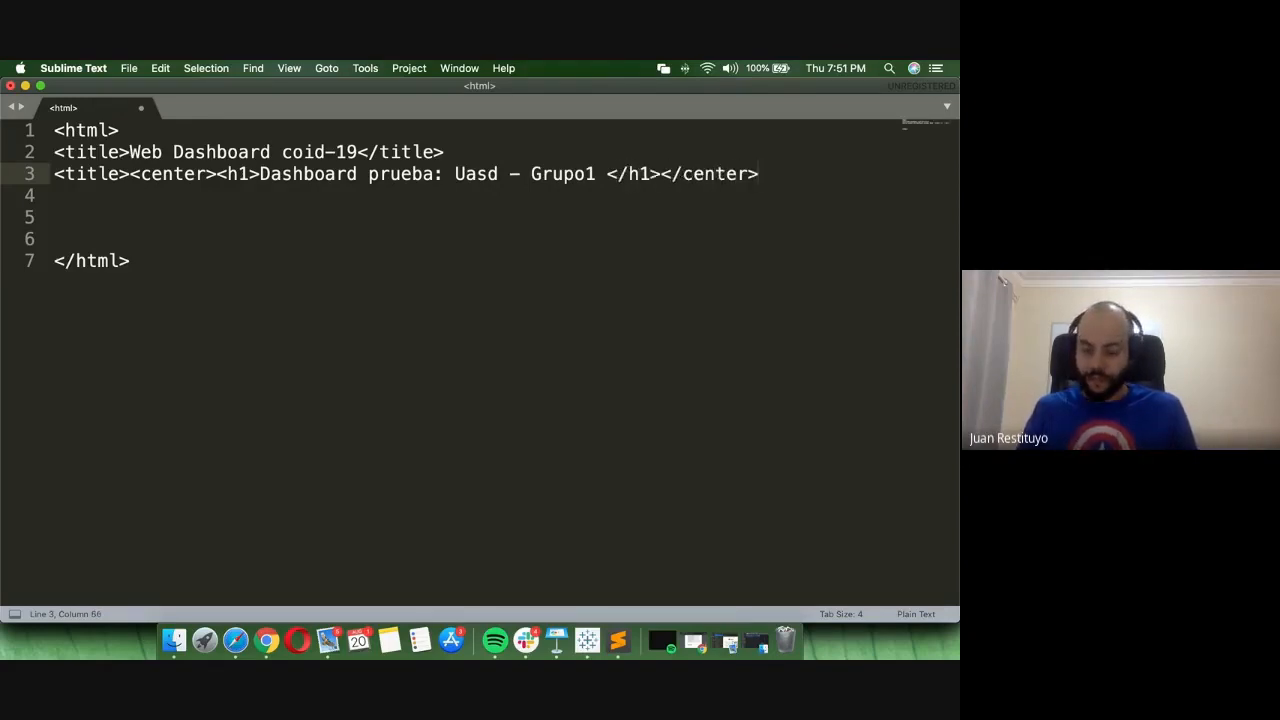
# - End the heading line with </head> and change its opening title tag to <head>
pyautogui.write('<>')
pyautogui.press('Left')
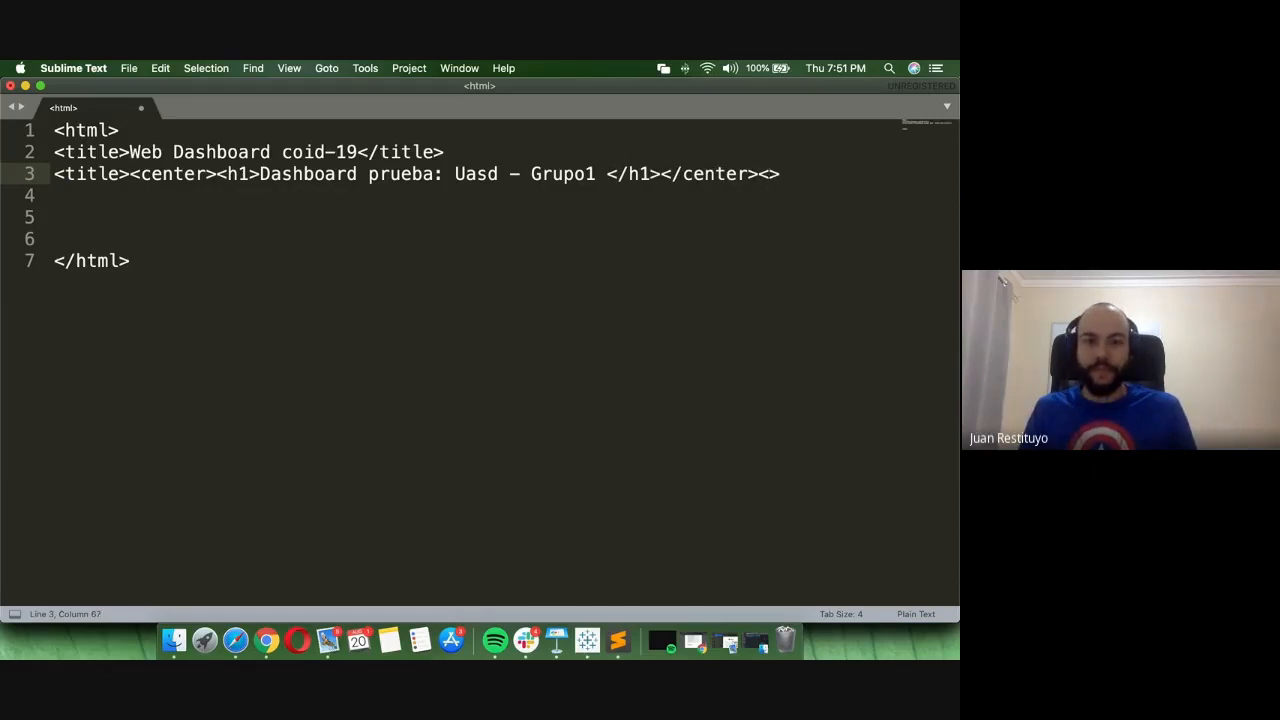
pyautogui.write('head')
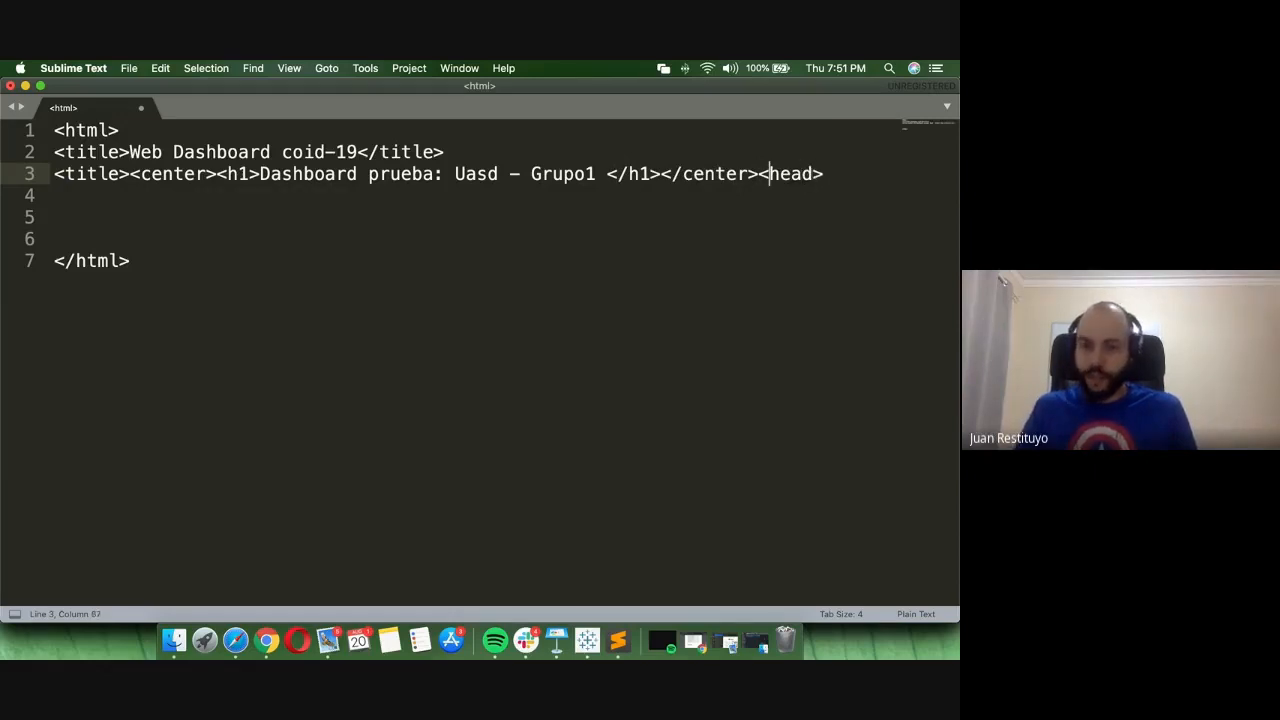
pyautogui.write('/')
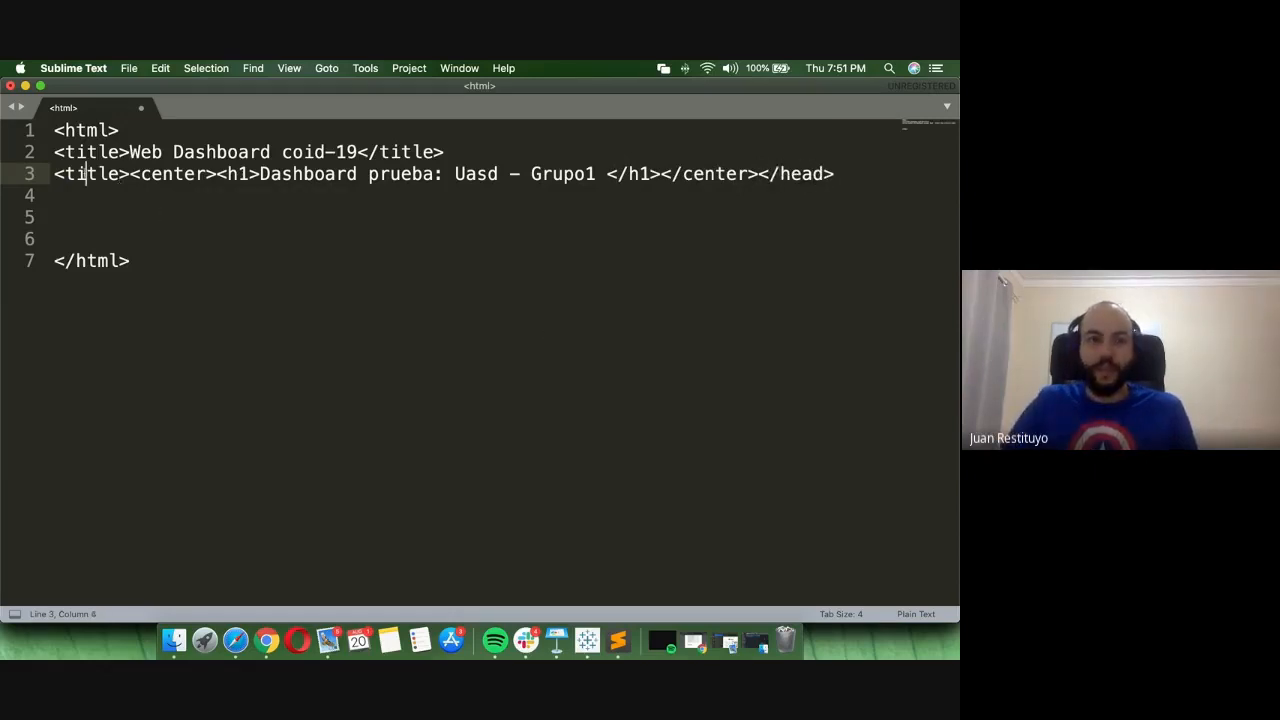
pyautogui.doubleClick(84, 173)
pyautogui.write('head')
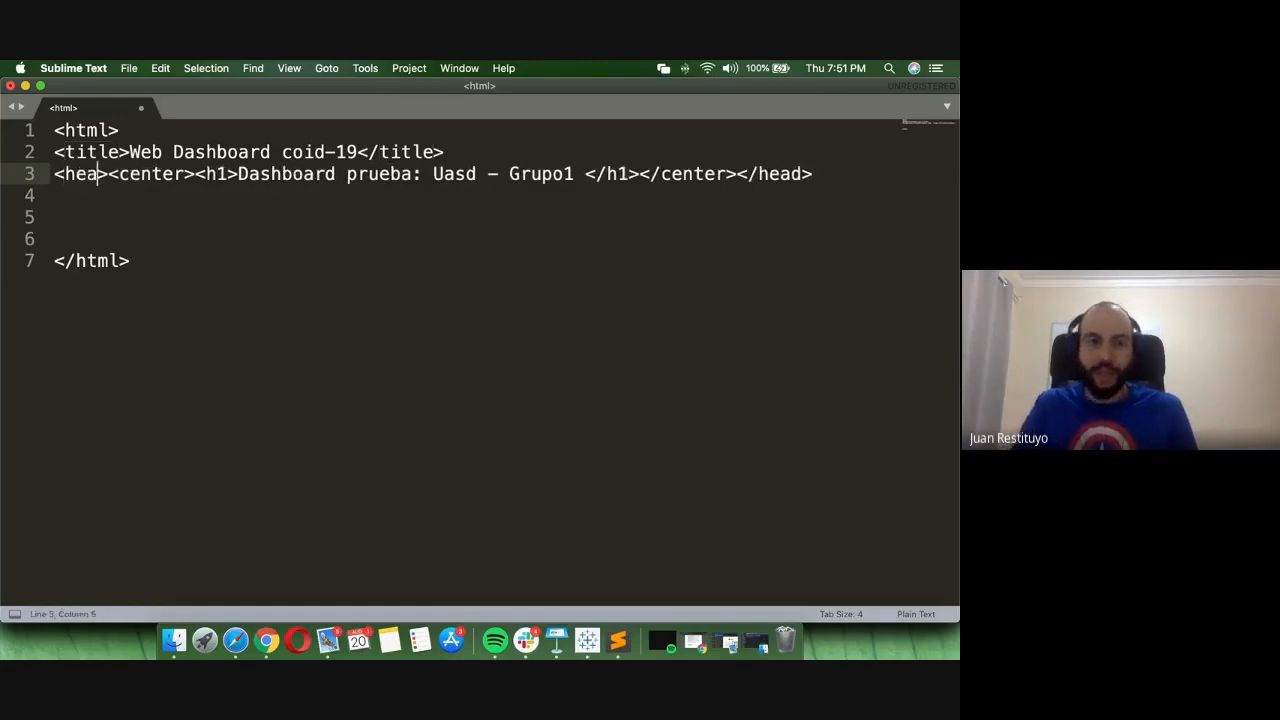
# - Add <body> and </body> tags below the heading line with three blank lines between them
pyautogui.press('super+Right')
pyautogui.press('Return')
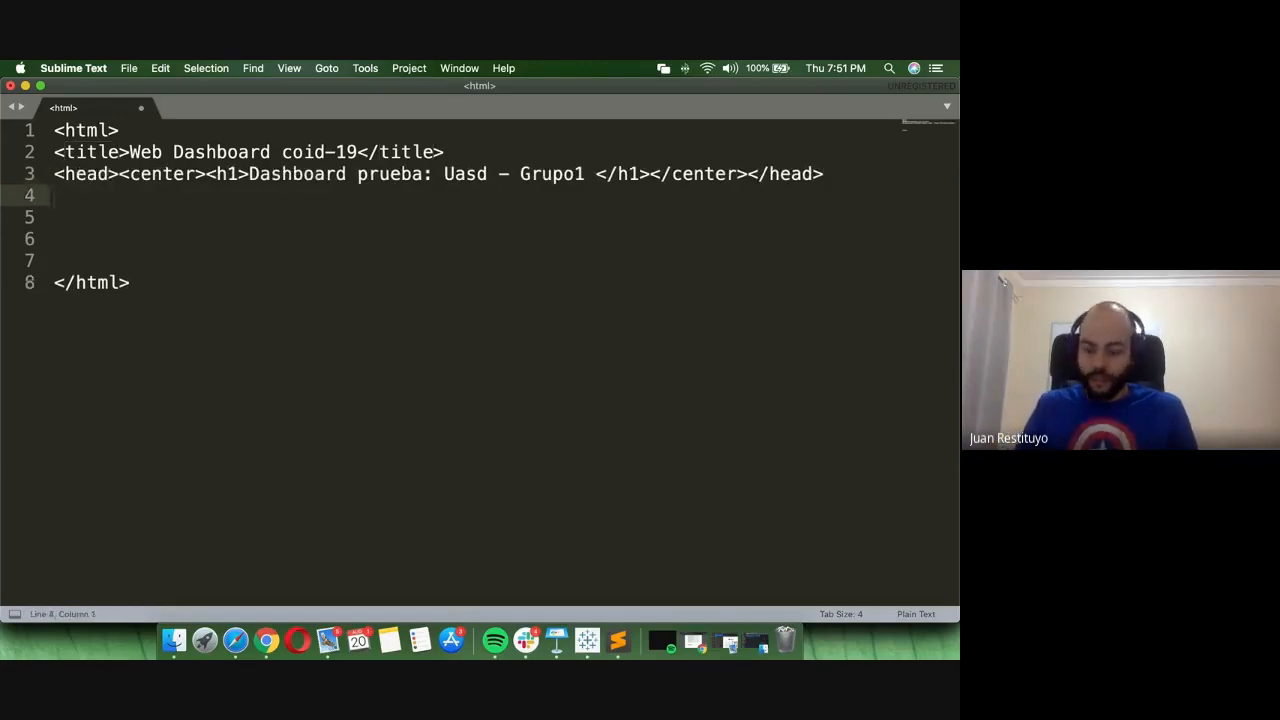
pyautogui.write('<body>')
pyautogui.press('Return')
pyautogui.press('Return')
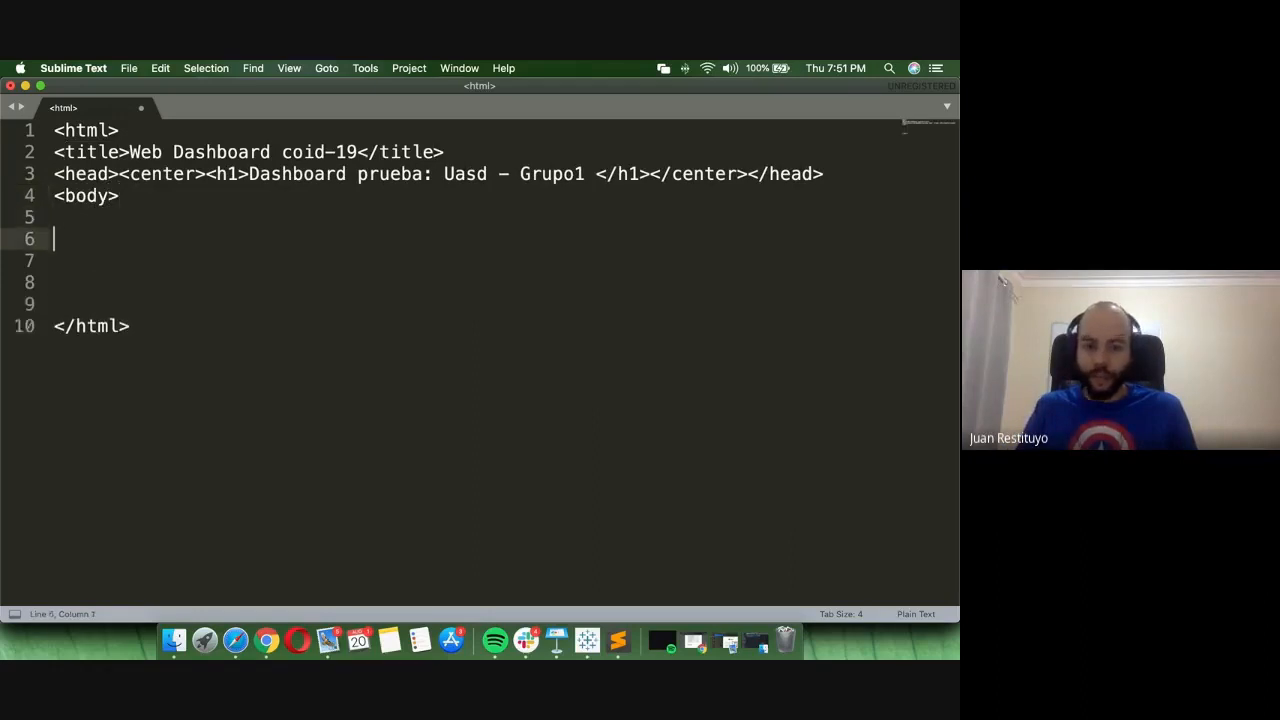
pyautogui.press('Return')
pyautogui.press('Return')
pyautogui.write('</>')
pyautogui.press('Left')
pyautogui.write('b')
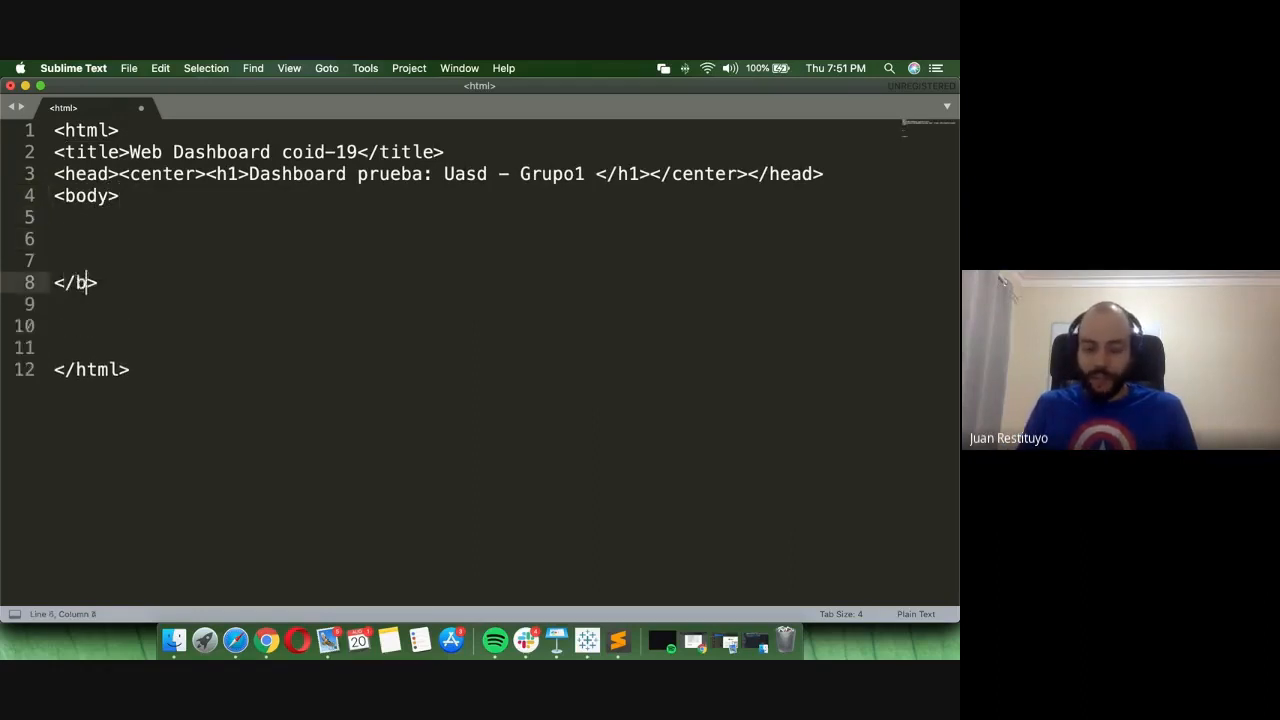
pyautogui.write('ody')
# - Paste the copied dashboard embed code on the first line inside the body and select the pasted code
pyautogui.press('Up')
pyautogui.press('Up')
pyautogui.press('Up')
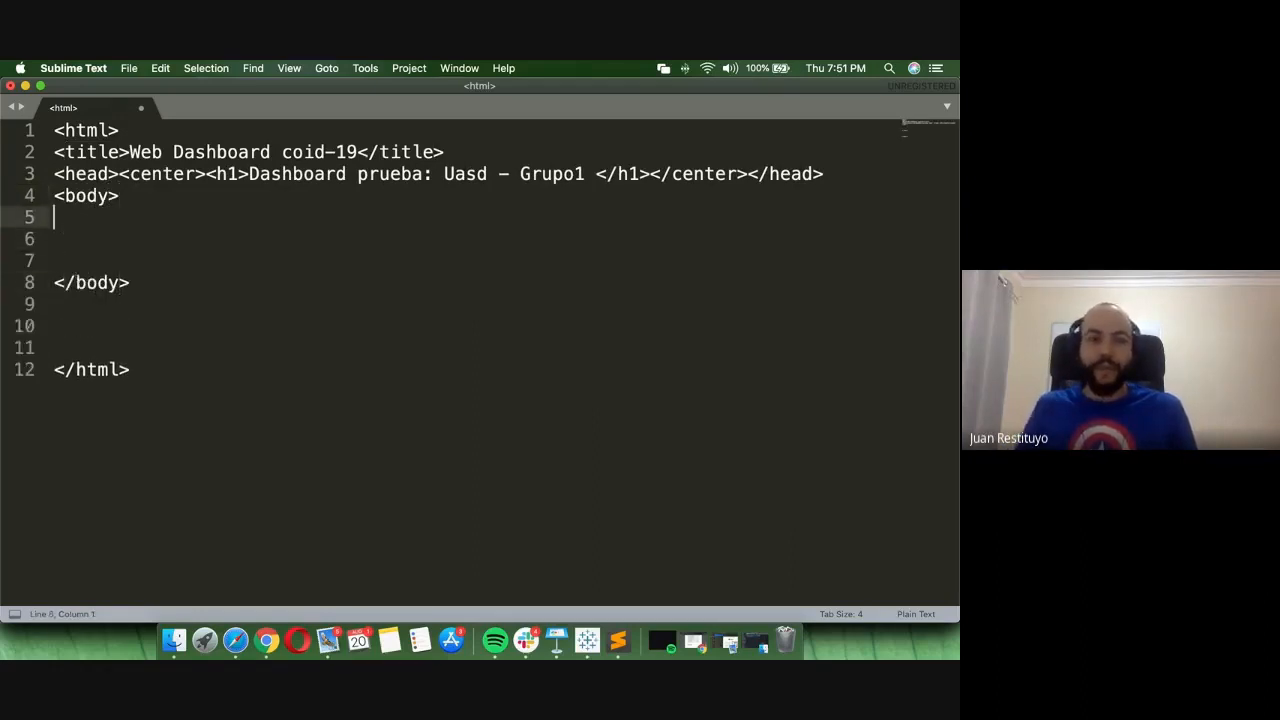
pyautogui.press('super+v')
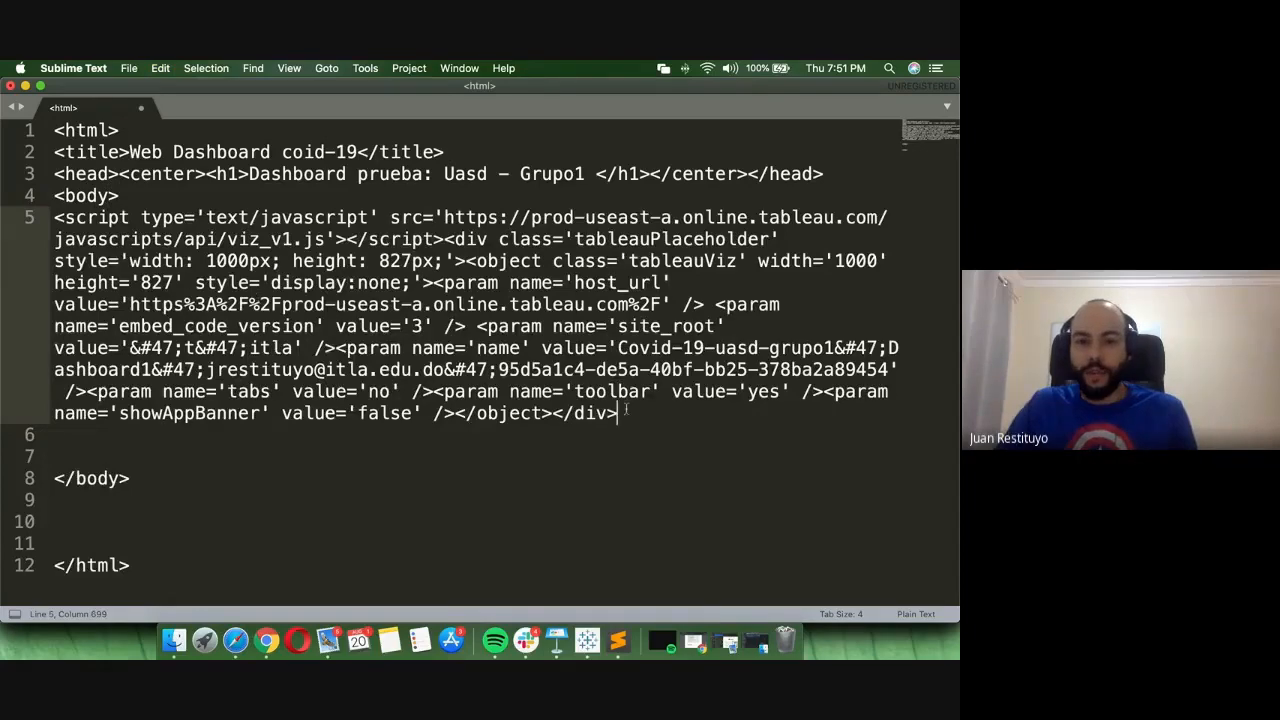
pyautogui.moveTo(626, 410); pyautogui.dragTo(47, 219)
# - Switch back to Chrome and copy the embed code of Dashboard 1 again from its sharing dialog
pyautogui.press('super+Tab')
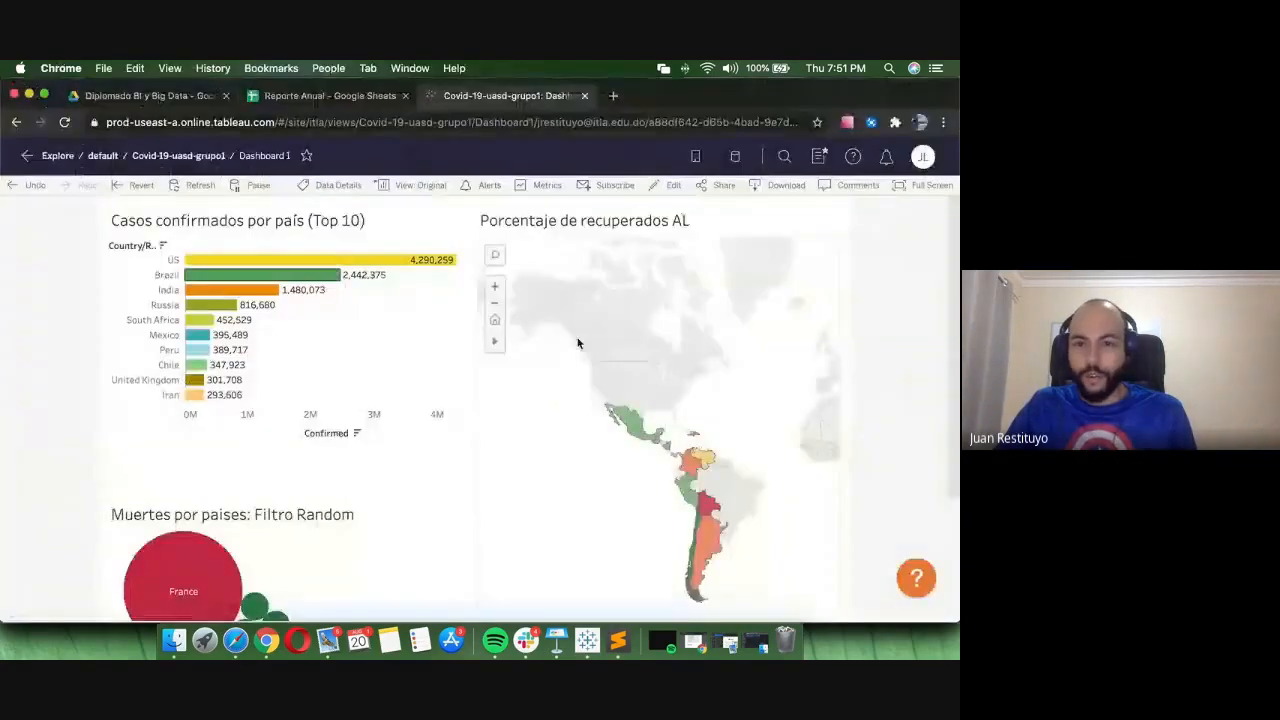
pyautogui.click(720, 189)
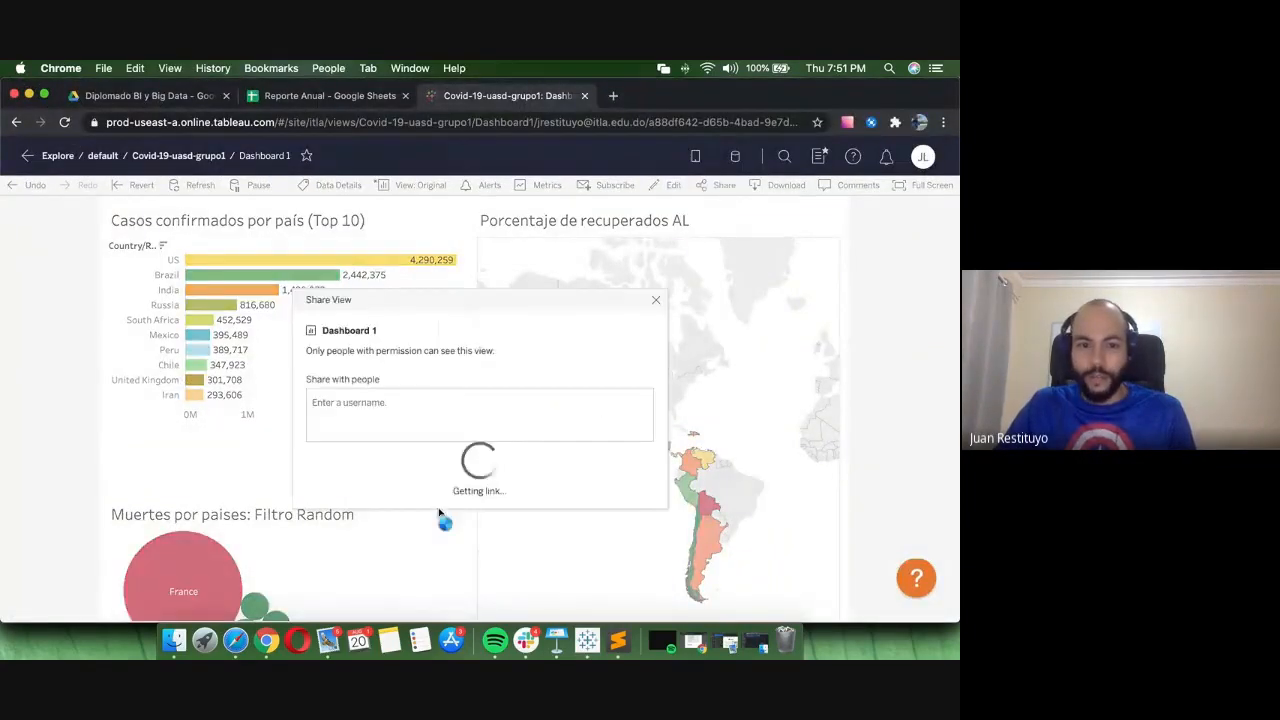
pyautogui.click(374, 498)
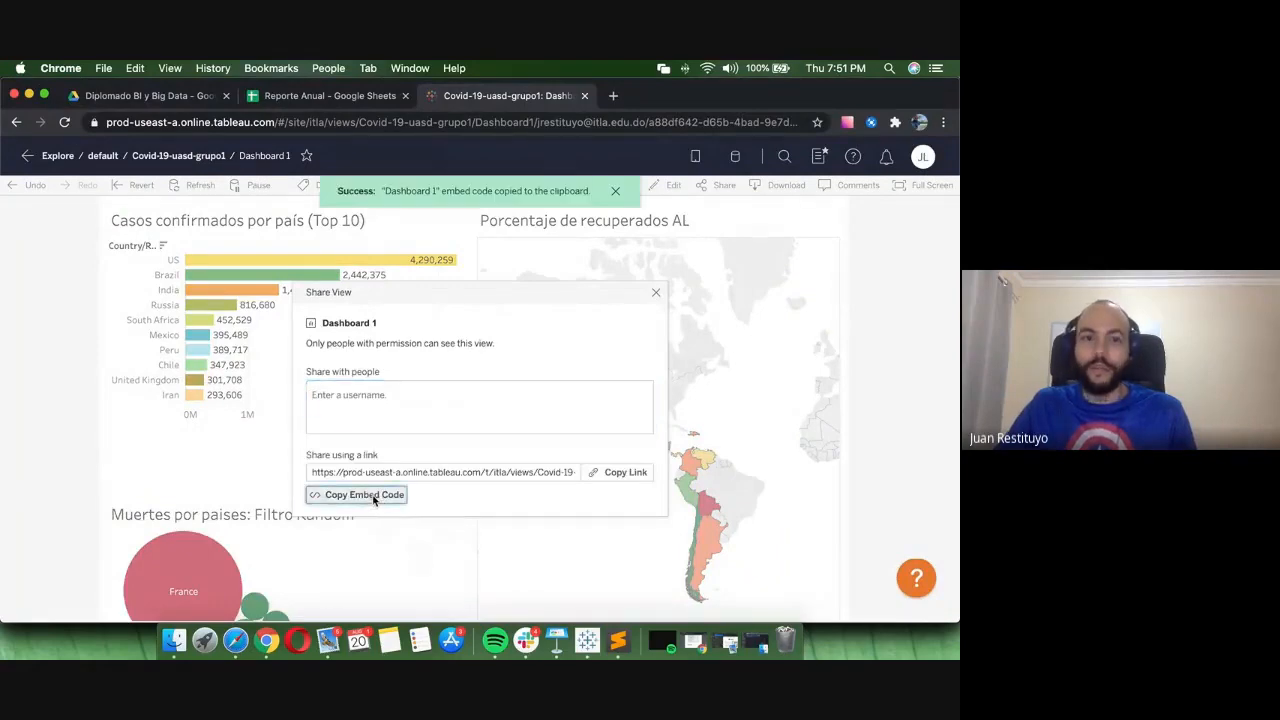
# - Switch back to Sublime Text and examine the script address and the placeholder and object markup in the pasted embed code
pyautogui.press('super+Tab')
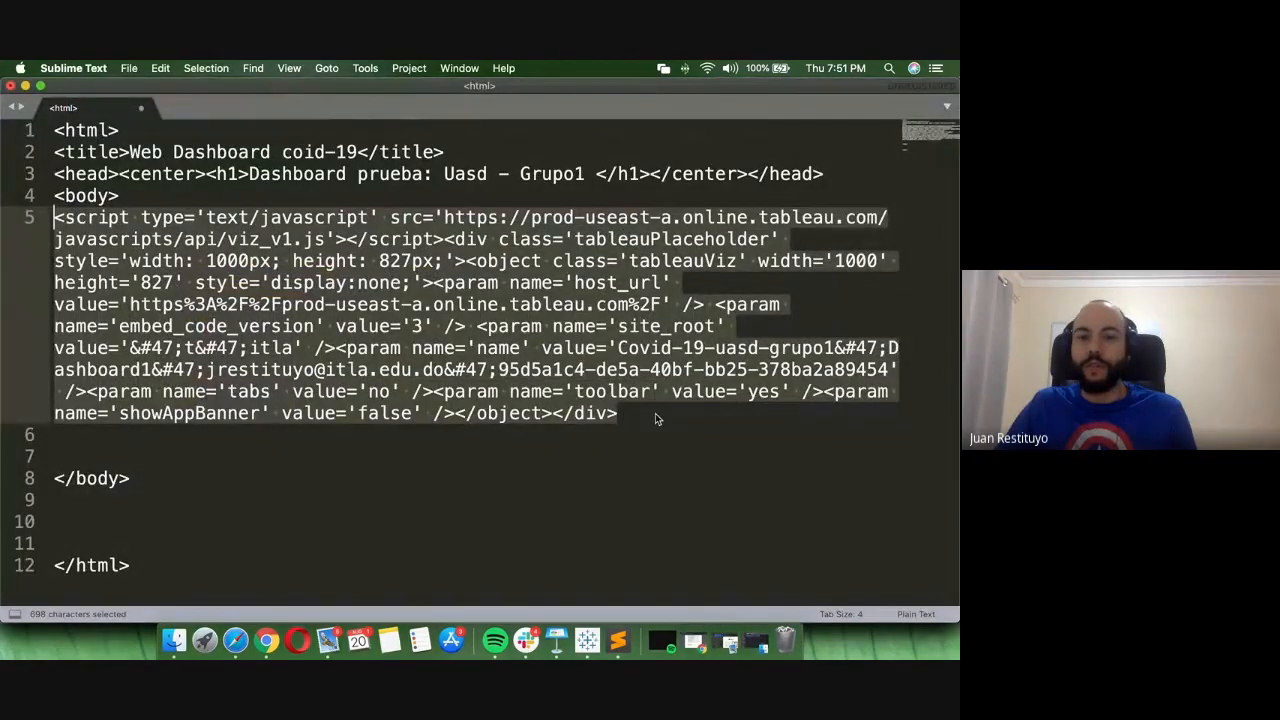
pyautogui.click(531, 219)
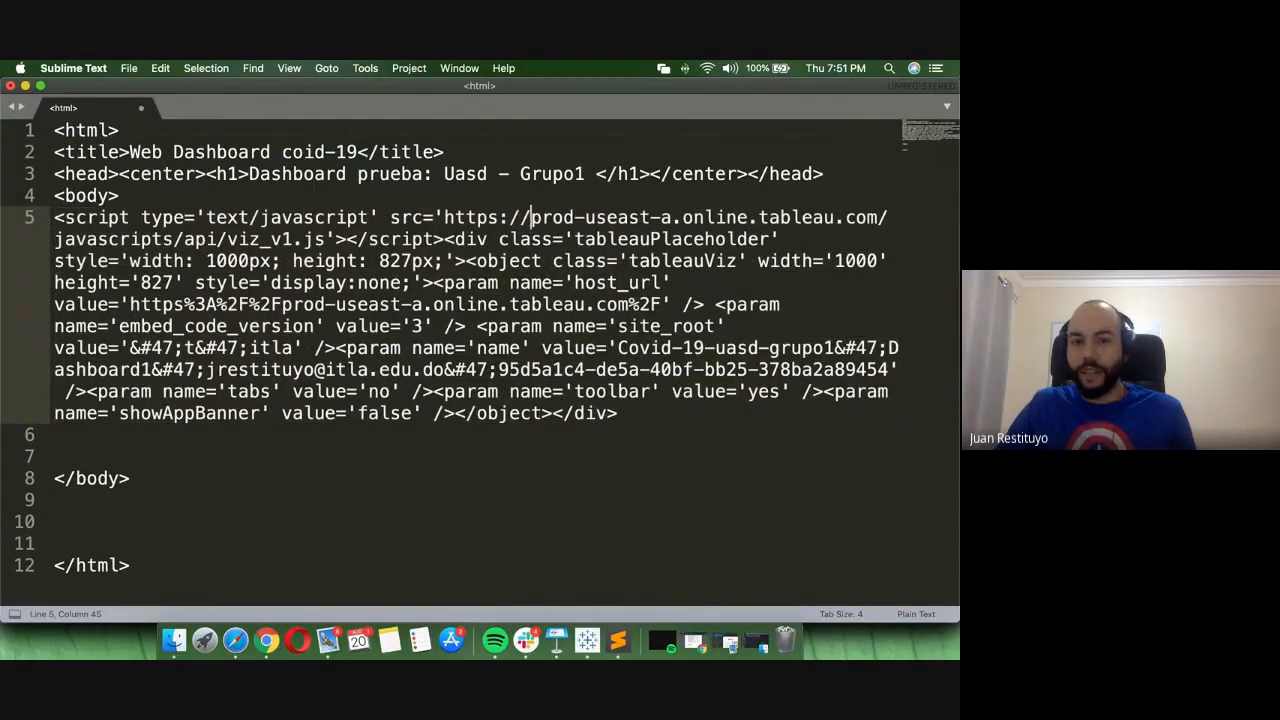
pyautogui.moveTo(531, 219); pyautogui.dragTo(325, 240)
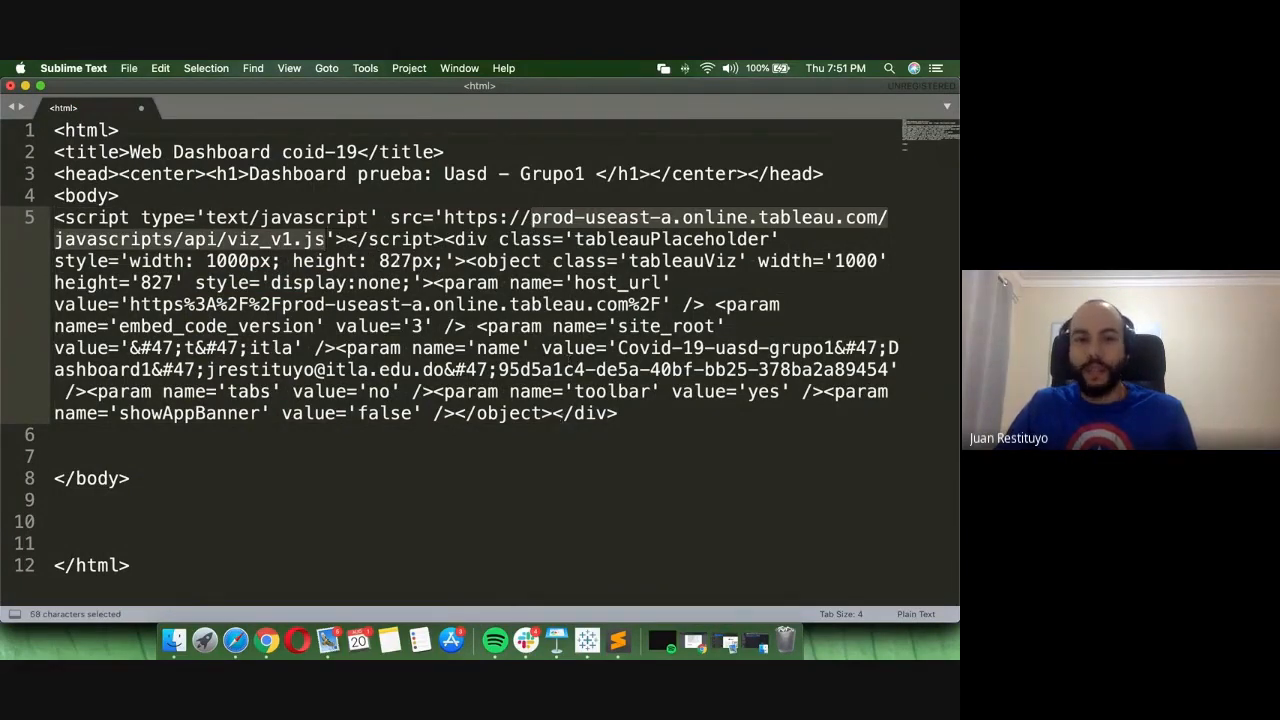
pyautogui.moveTo(326, 240); pyautogui.dragTo(601, 304)
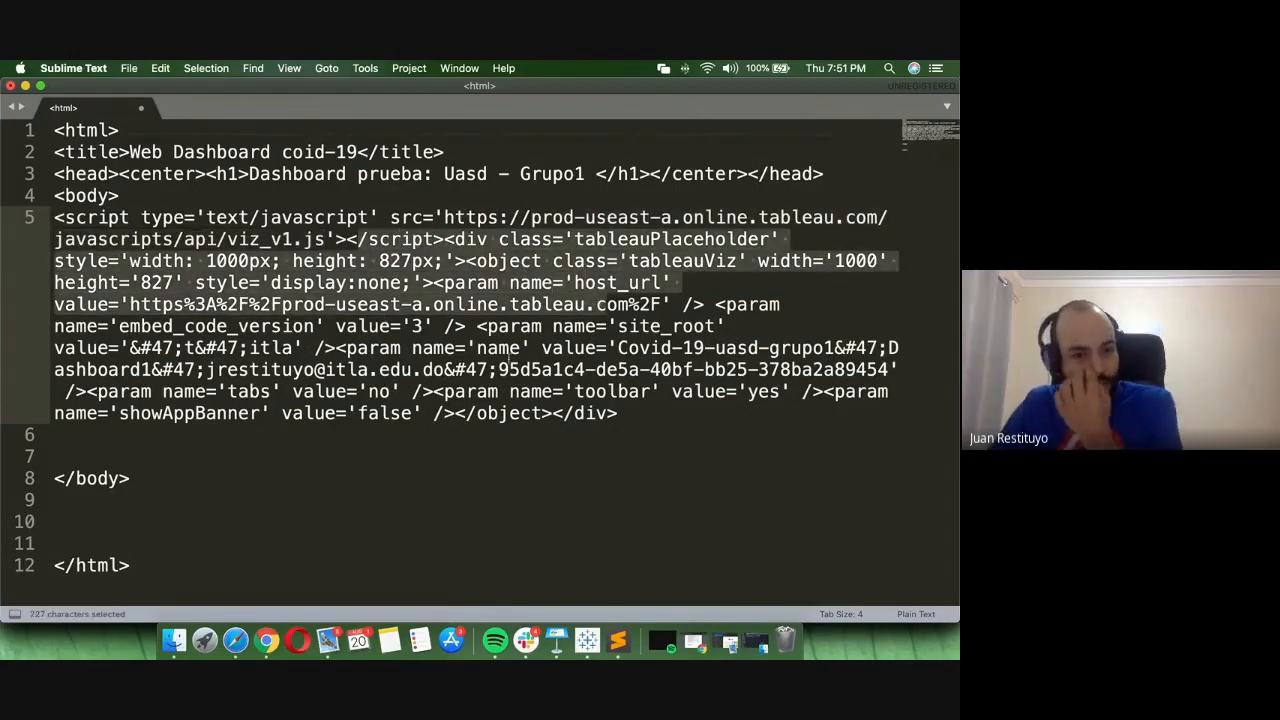
# - Save the HTML page as pag.html in the iCloud Desktop folder
pyautogui.click(634, 428)
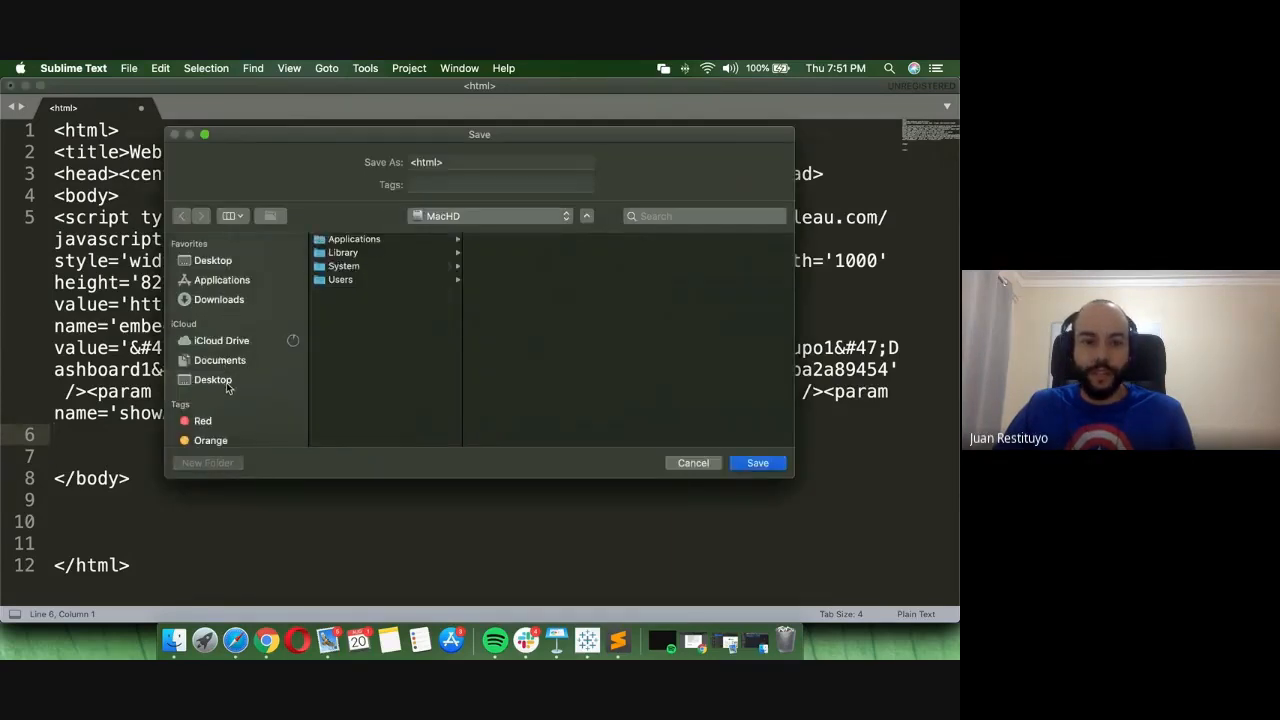
pyautogui.click(227, 385)
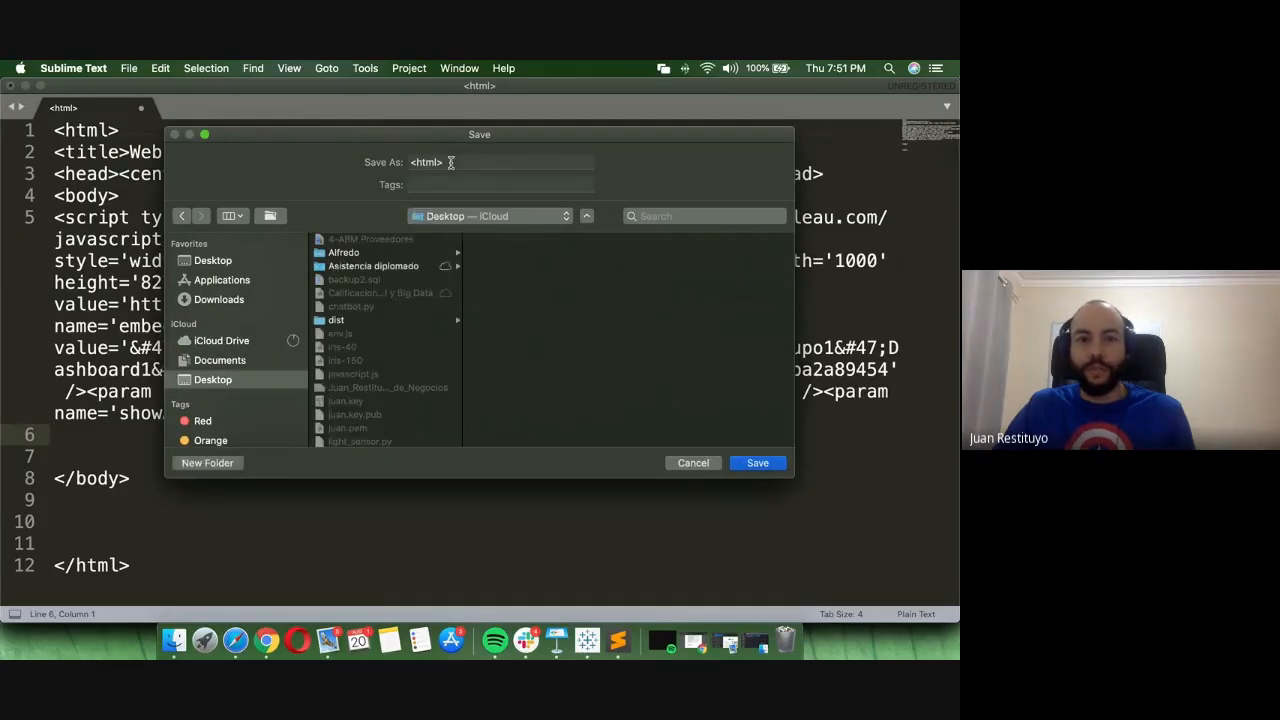
pyautogui.click(450, 162)
pyautogui.press('BackSpace')
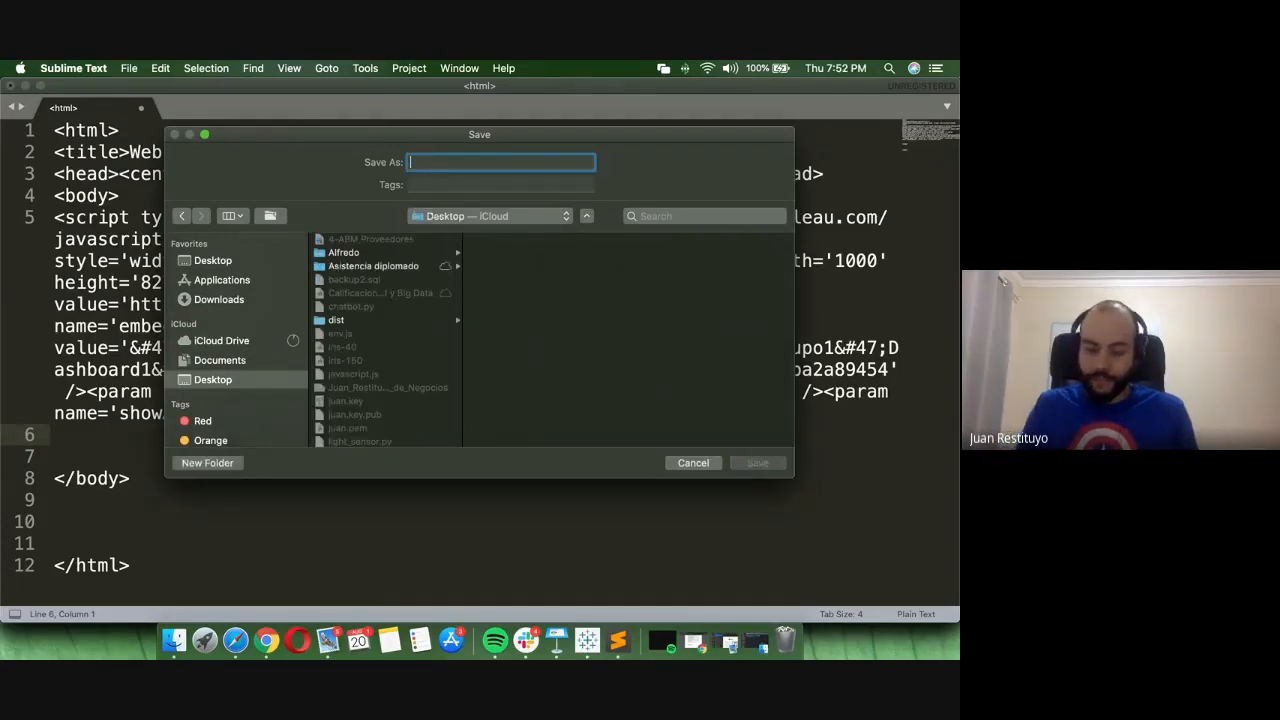
pyautogui.write('pag.html')
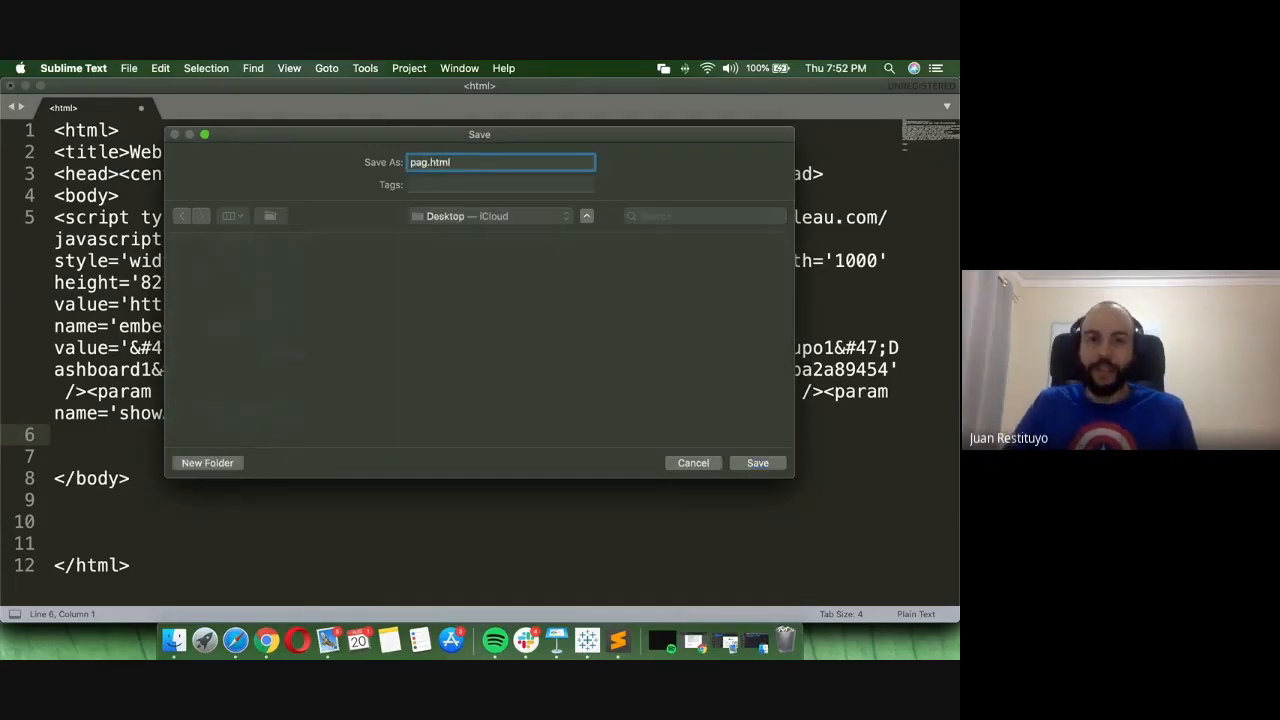
pyautogui.press('Return')
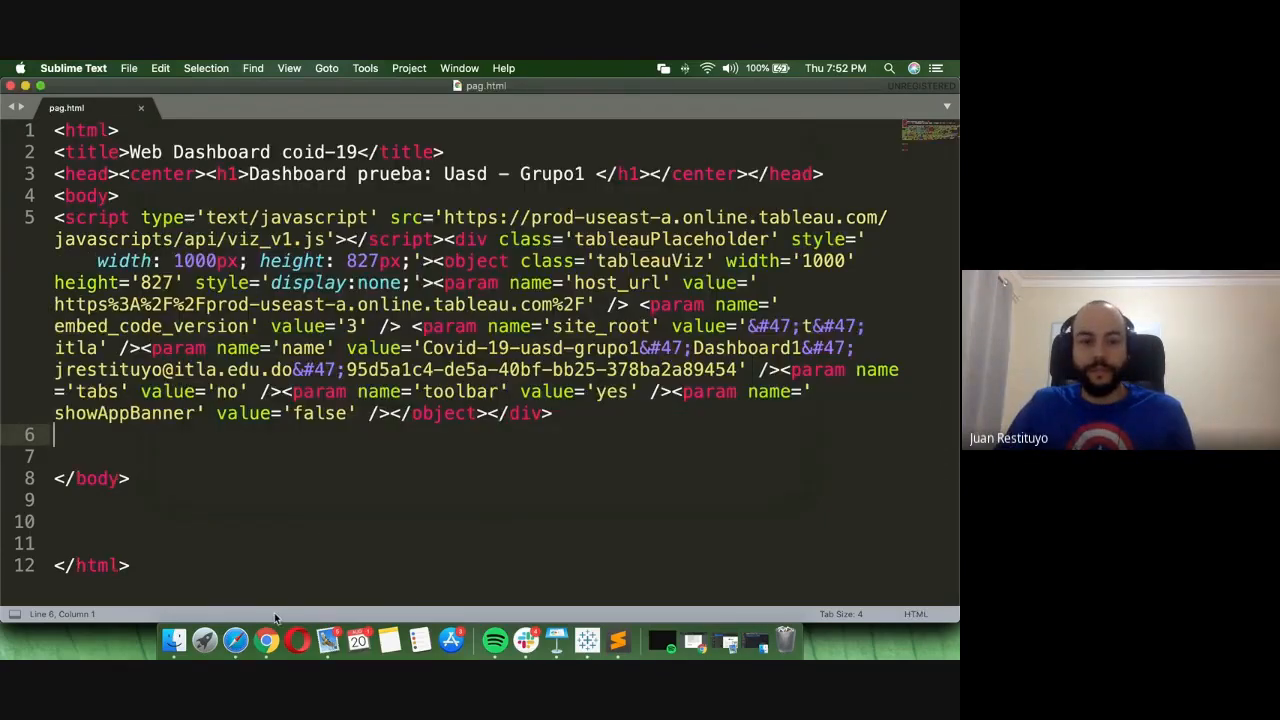
# - Open pag.html from the Desktop folder in Finder and reload the page in the browser
pyautogui.click(173, 638)
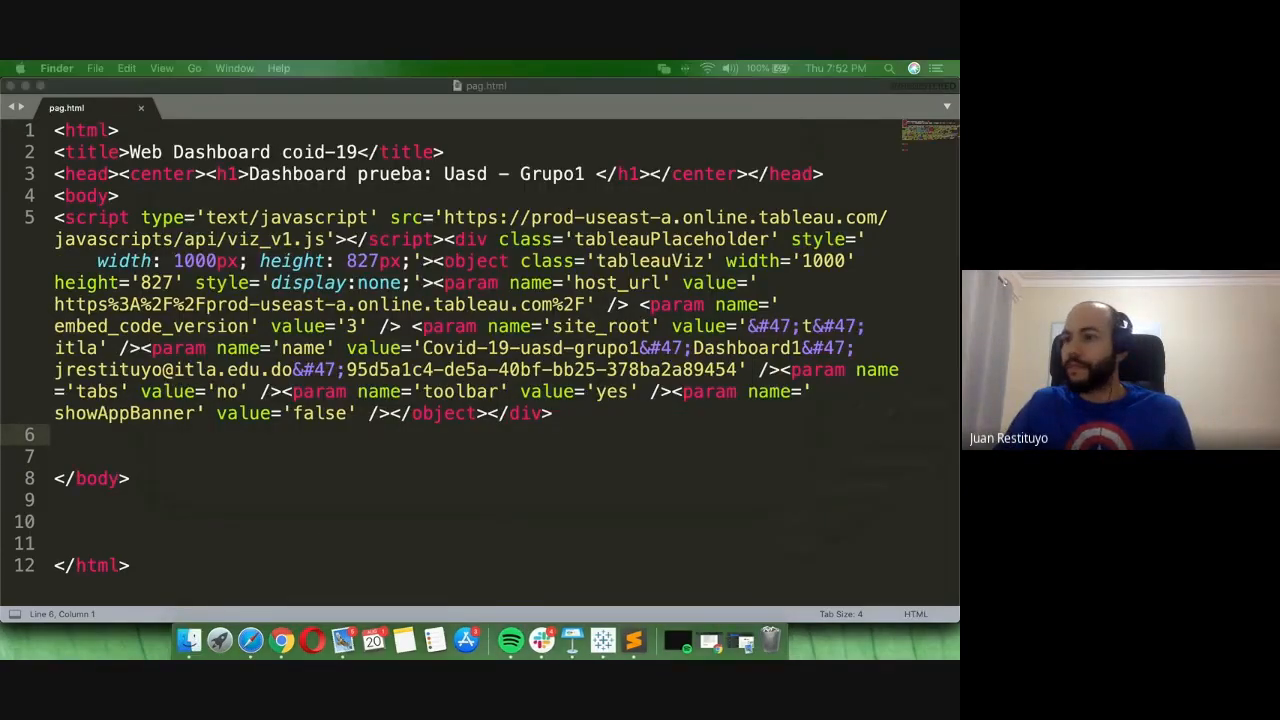
pyautogui.moveTo(959, 285); pyautogui.dragTo(595, 191)
pyautogui.click(245, 407)
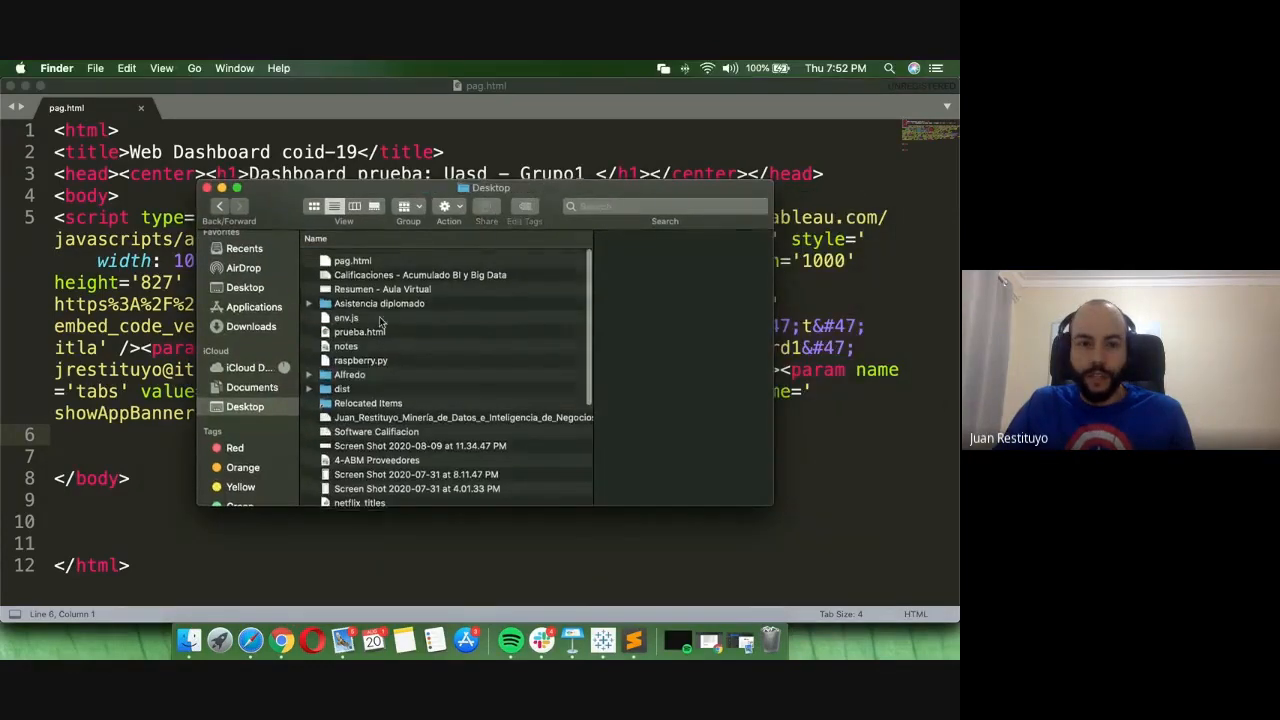
pyautogui.click(351, 258)
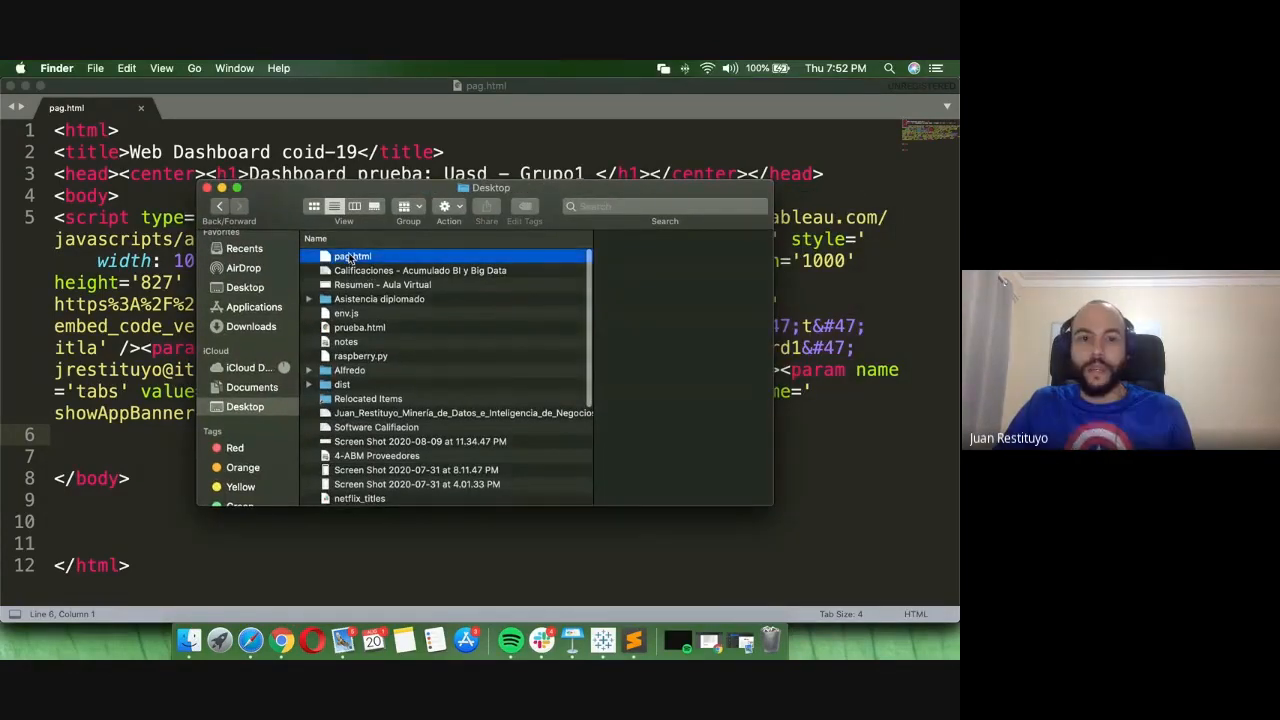
pyautogui.doubleClick(351, 258)
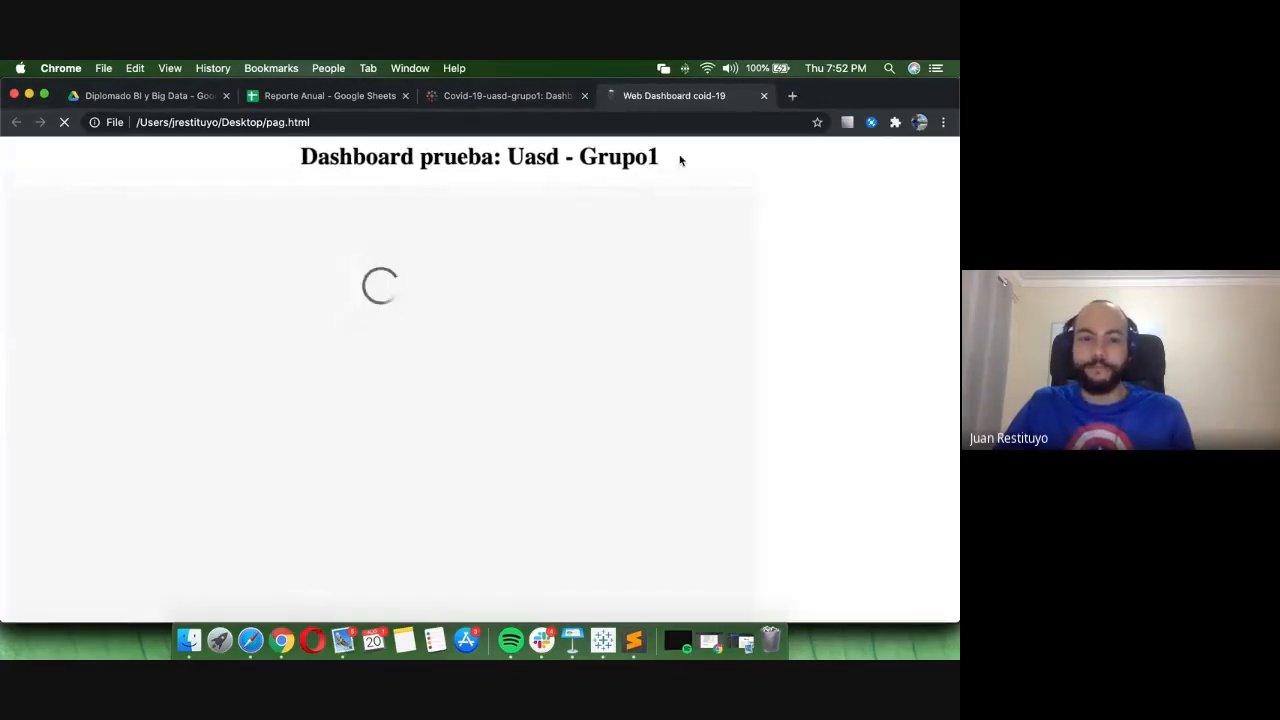
pyautogui.press('cmd+r')
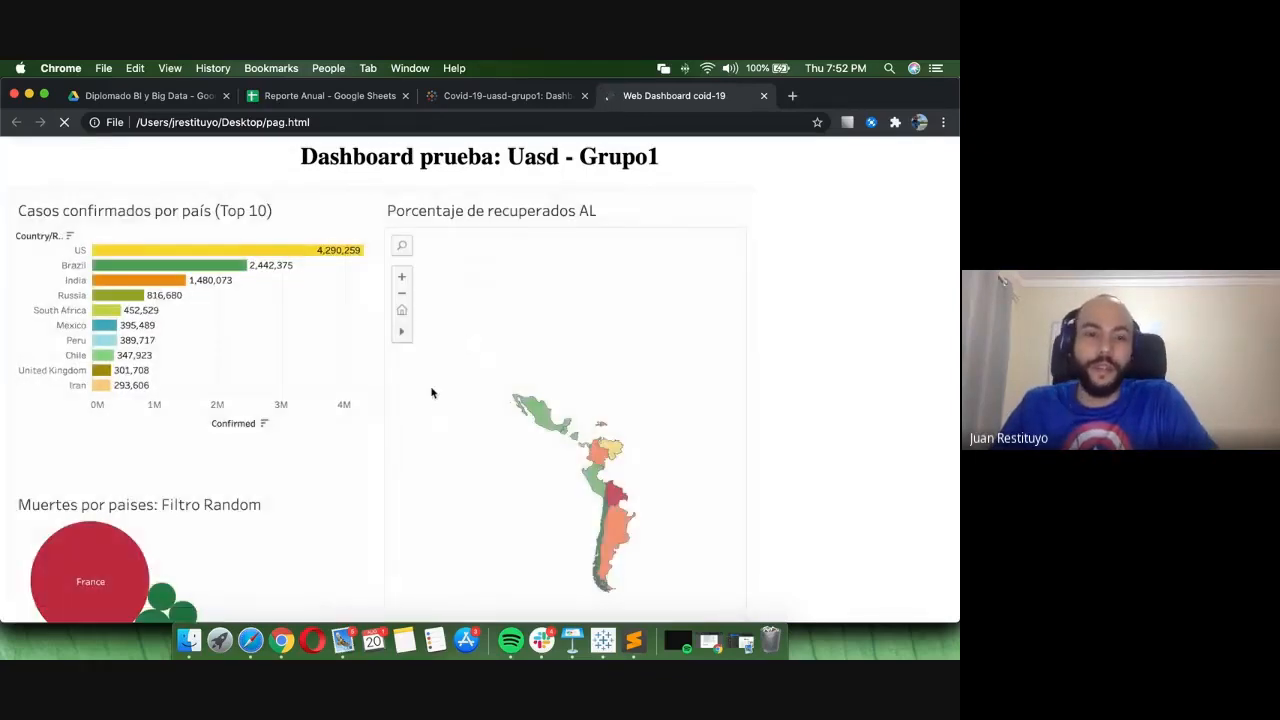
# - Look through the embedded dashboard and toggle the selection of Brazil's bar in the confirmed cases chart
pyautogui.scroll(-4, 378, 408)
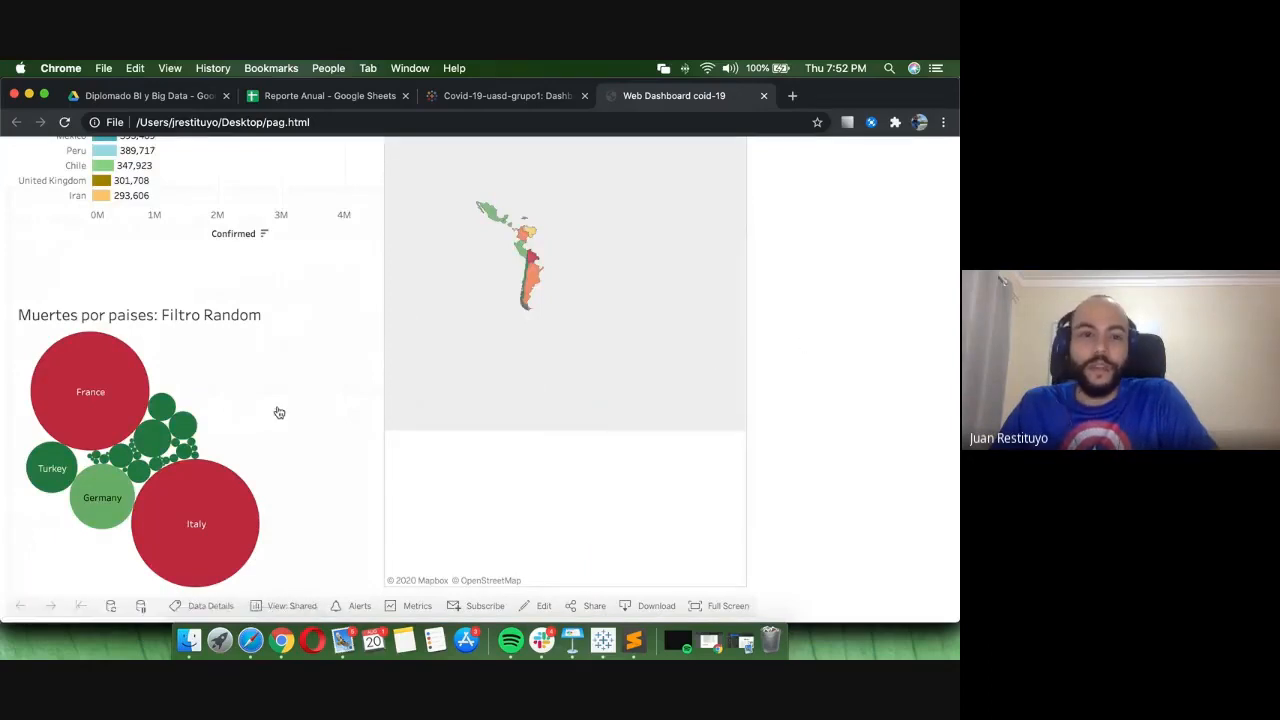
pyautogui.scroll(3, 277, 411)
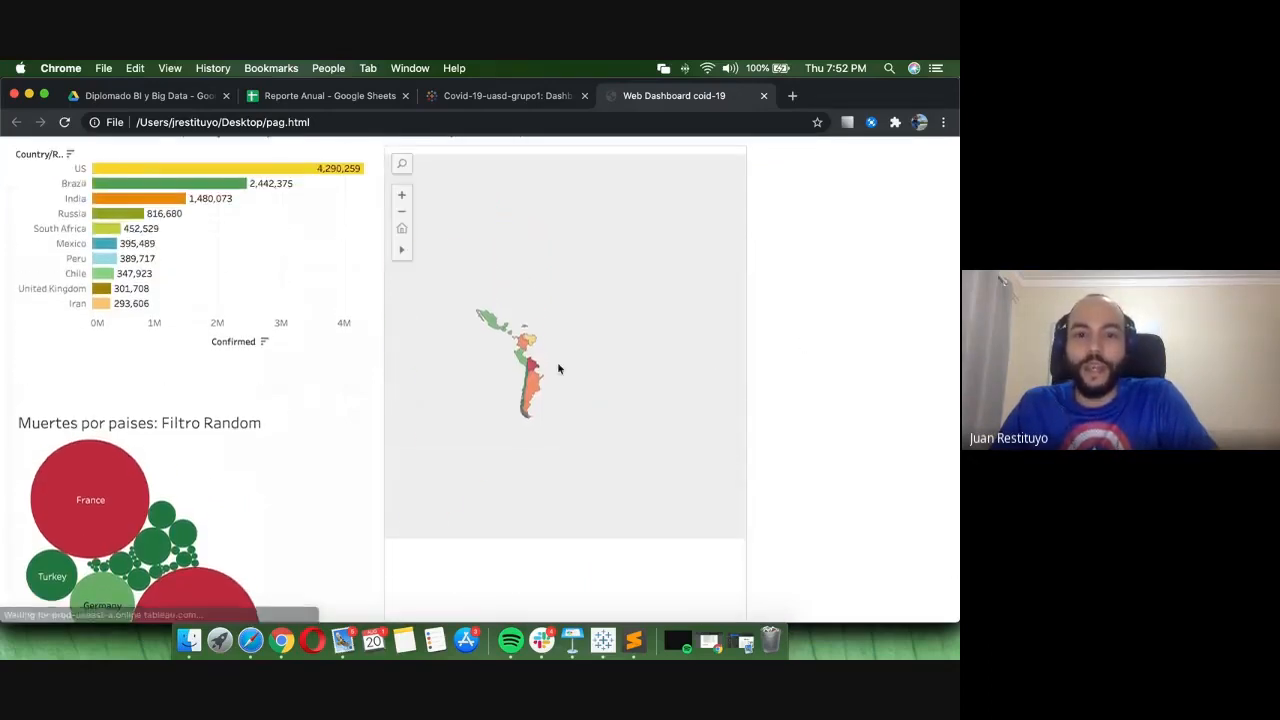
pyautogui.scroll(3, 557, 370)
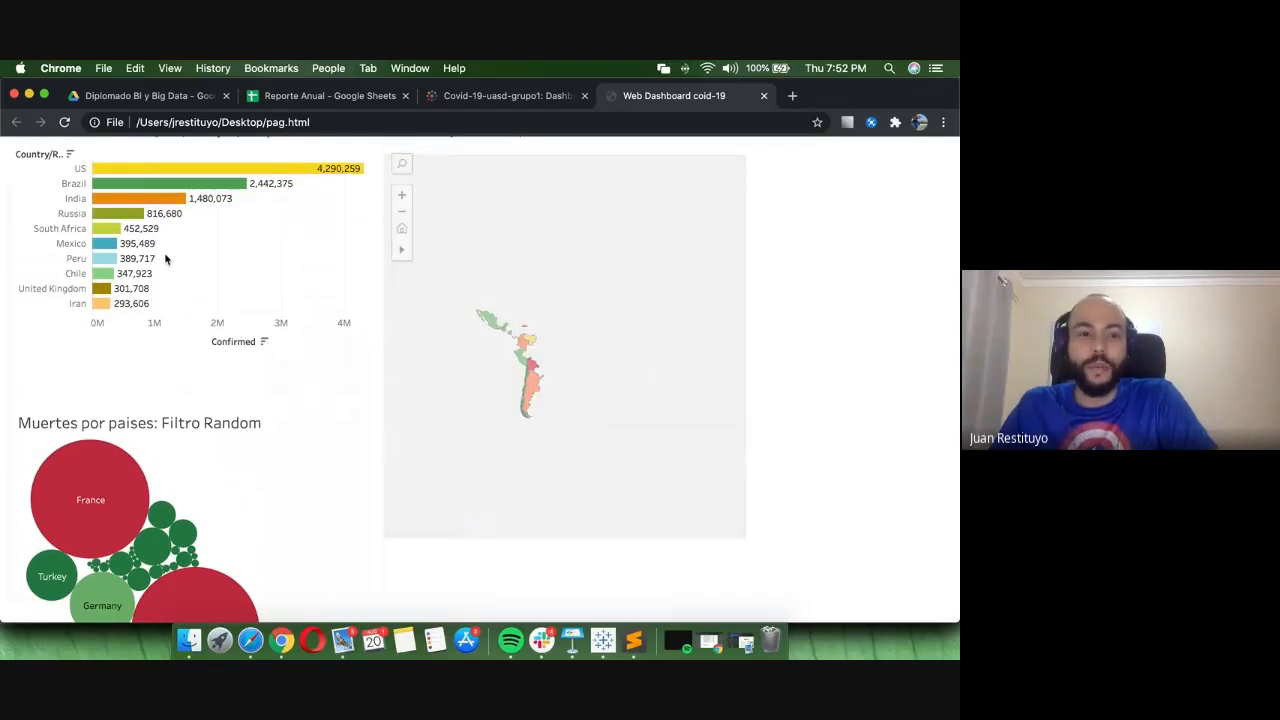
pyautogui.click(184, 188)
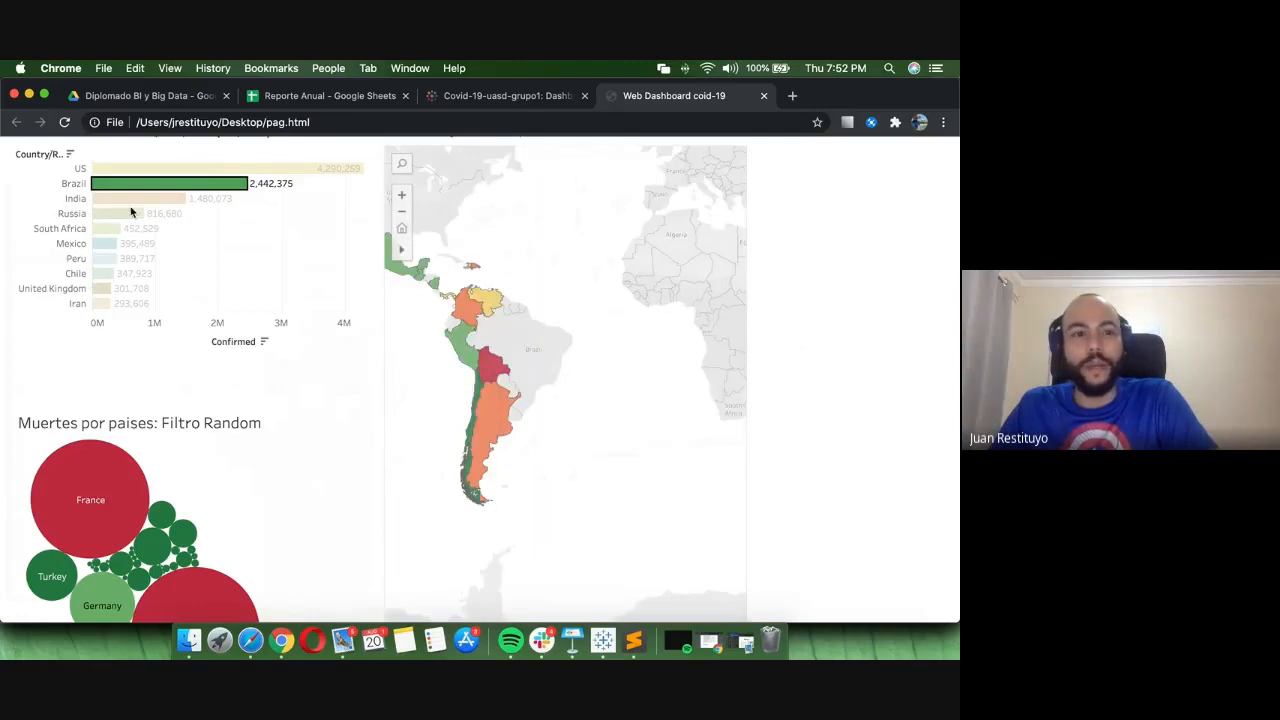
pyautogui.click(199, 188)
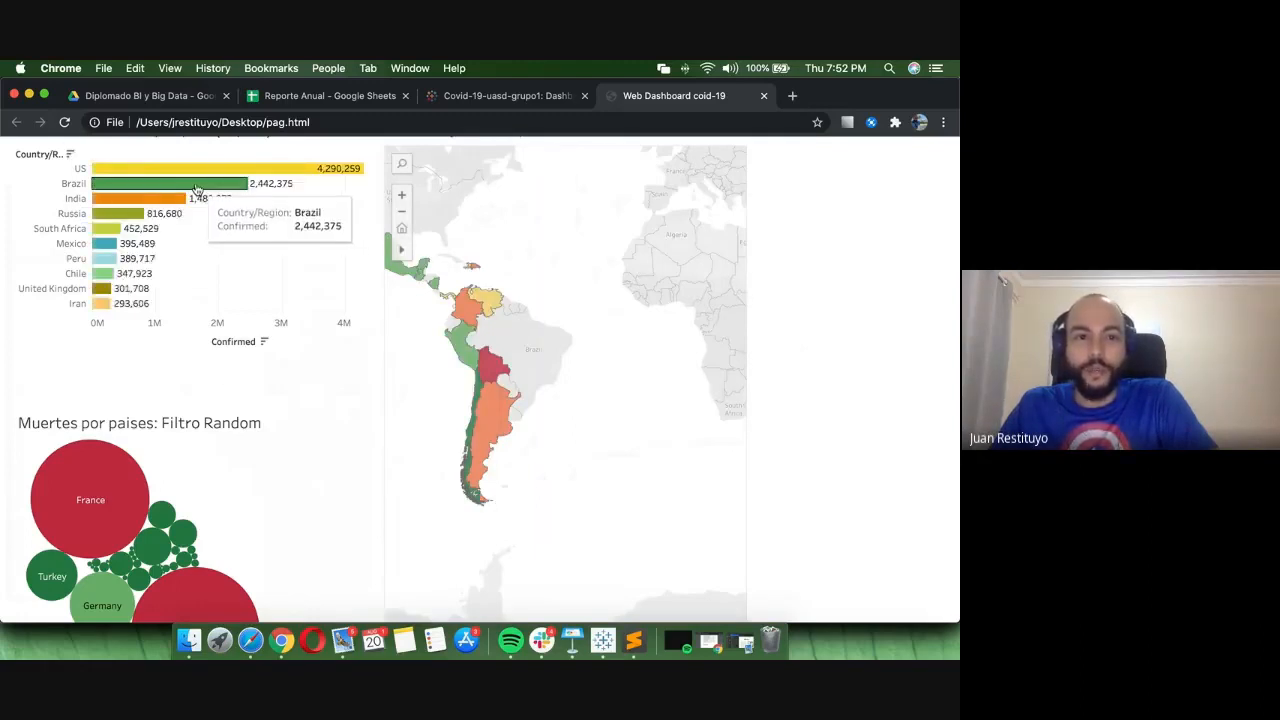
# - View the full data behind Brazil's bar with all columns shown, highlight its values, and close the data window
pyautogui.click(197, 190)
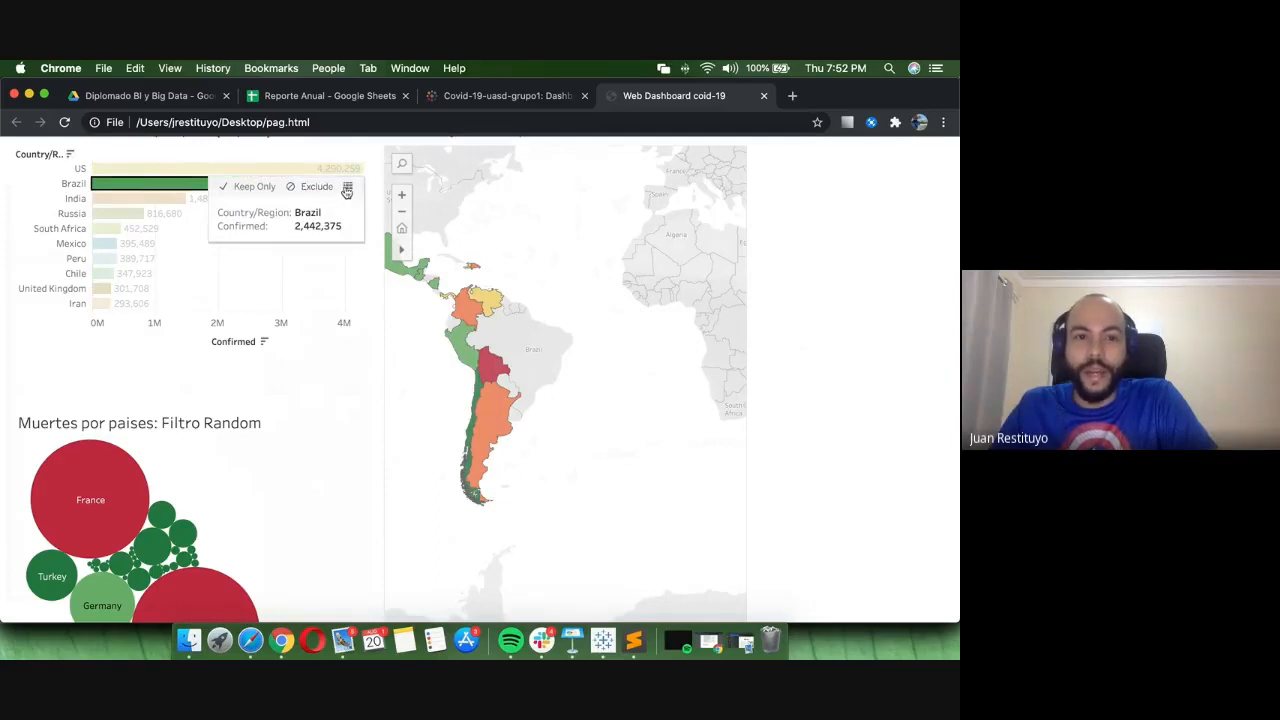
pyautogui.click(347, 190)
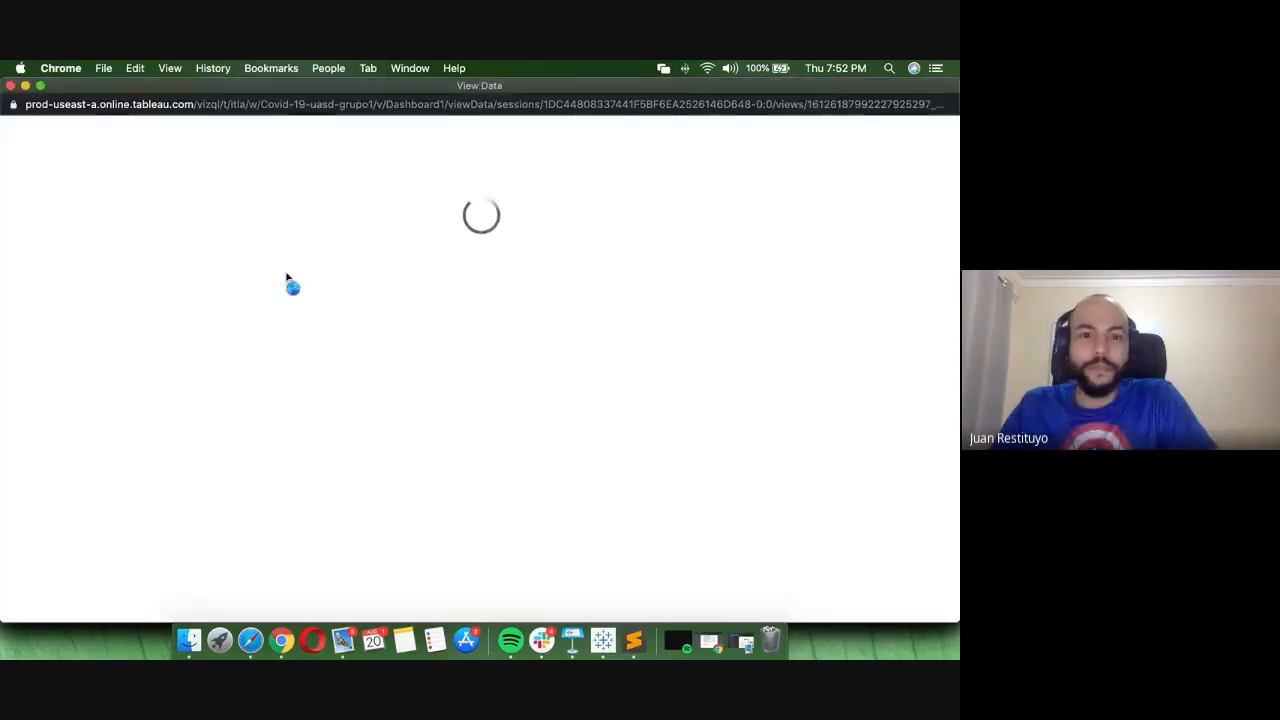
pyautogui.click(92, 174)
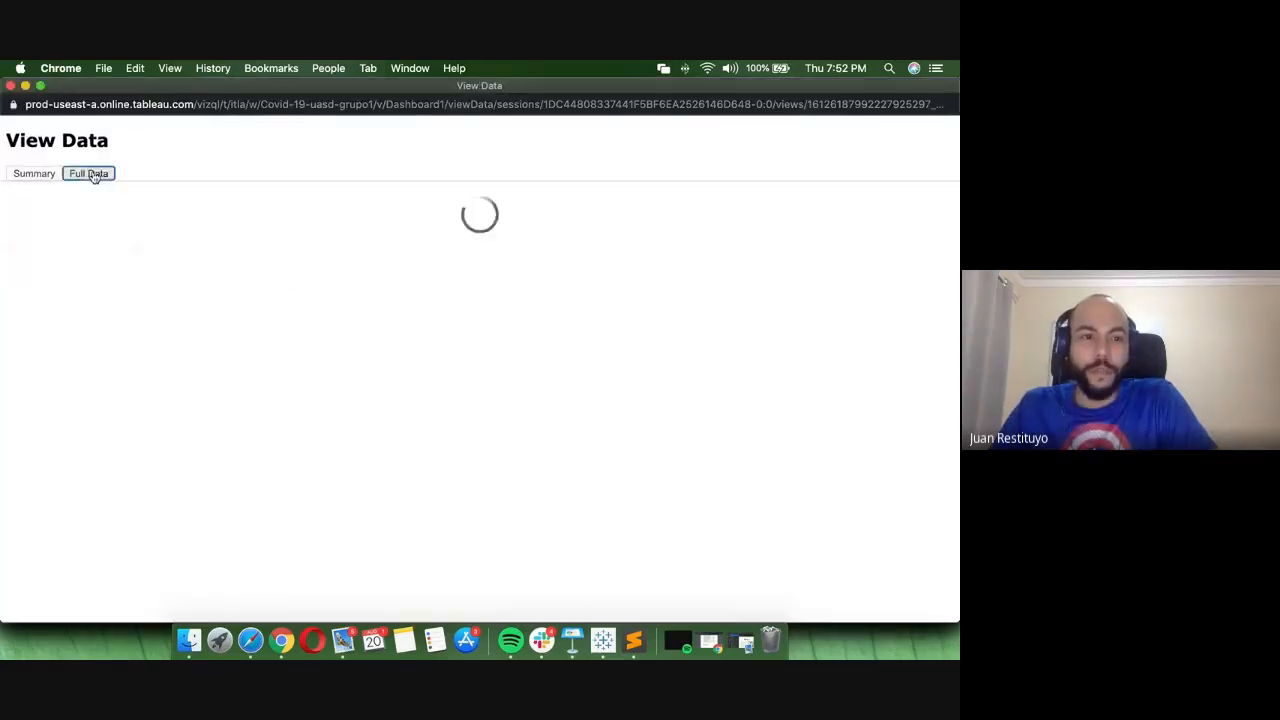
pyautogui.click(17, 229)
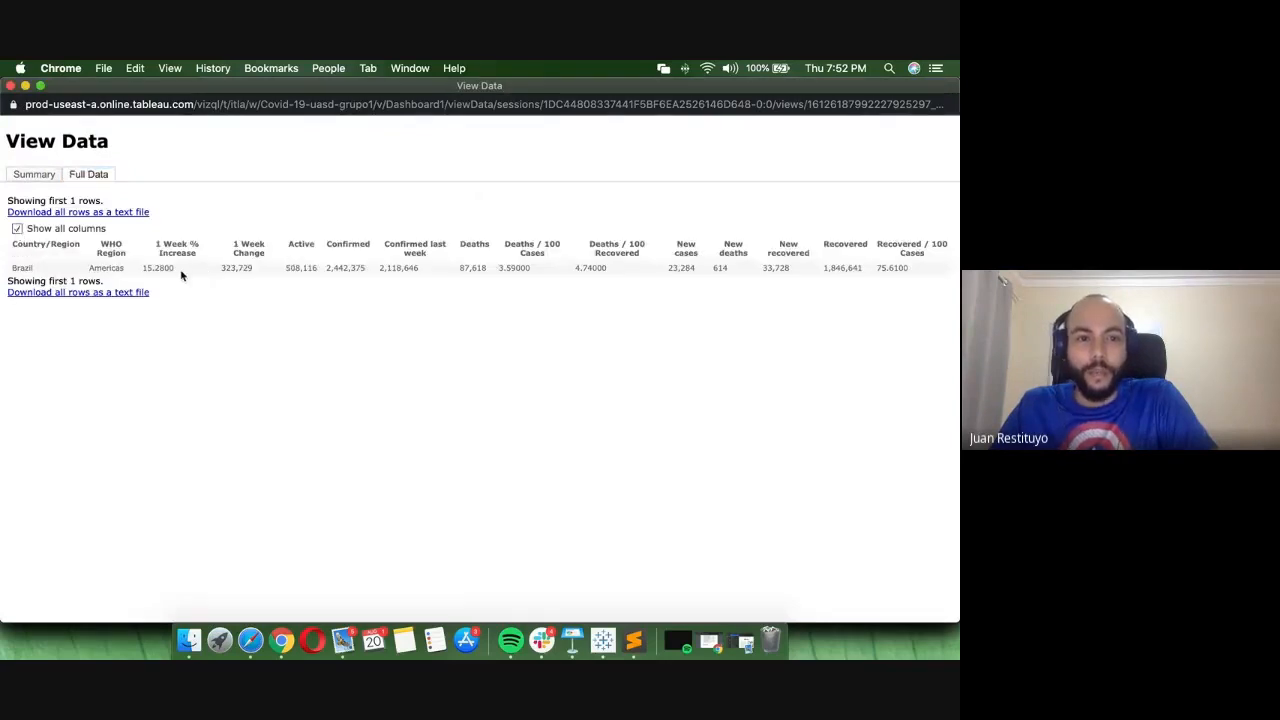
pyautogui.moveTo(184, 272); pyautogui.dragTo(888, 285)
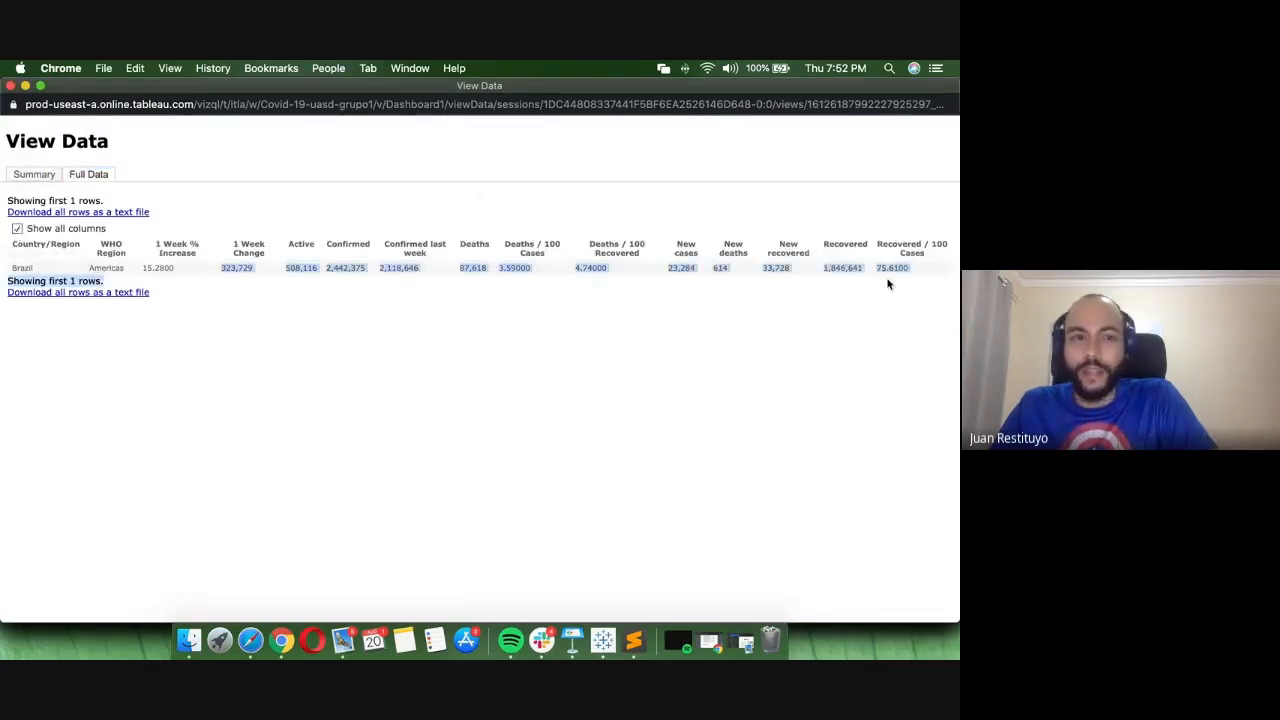
pyautogui.click(10, 86)
# - Highlight Venezuela and Bolivia in turn on the recovered percentage map, and clear the selection
pyautogui.scroll(3, 485, 285)
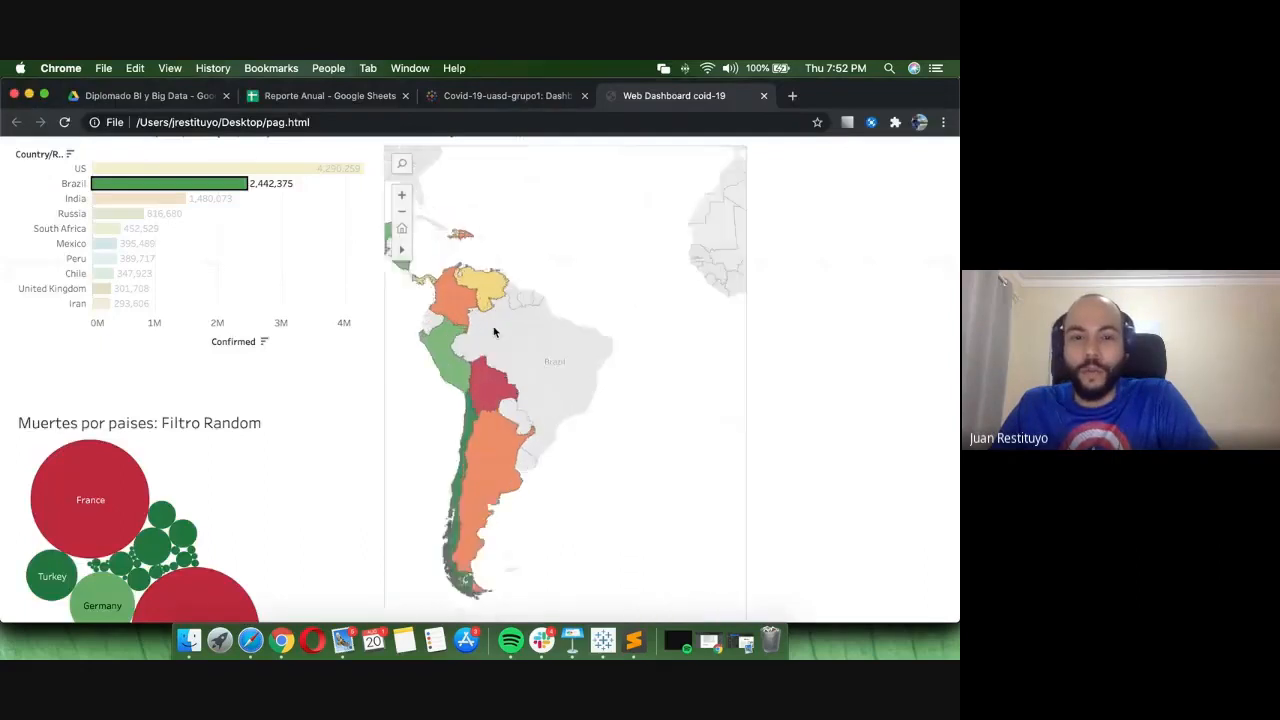
pyautogui.click(474, 254)
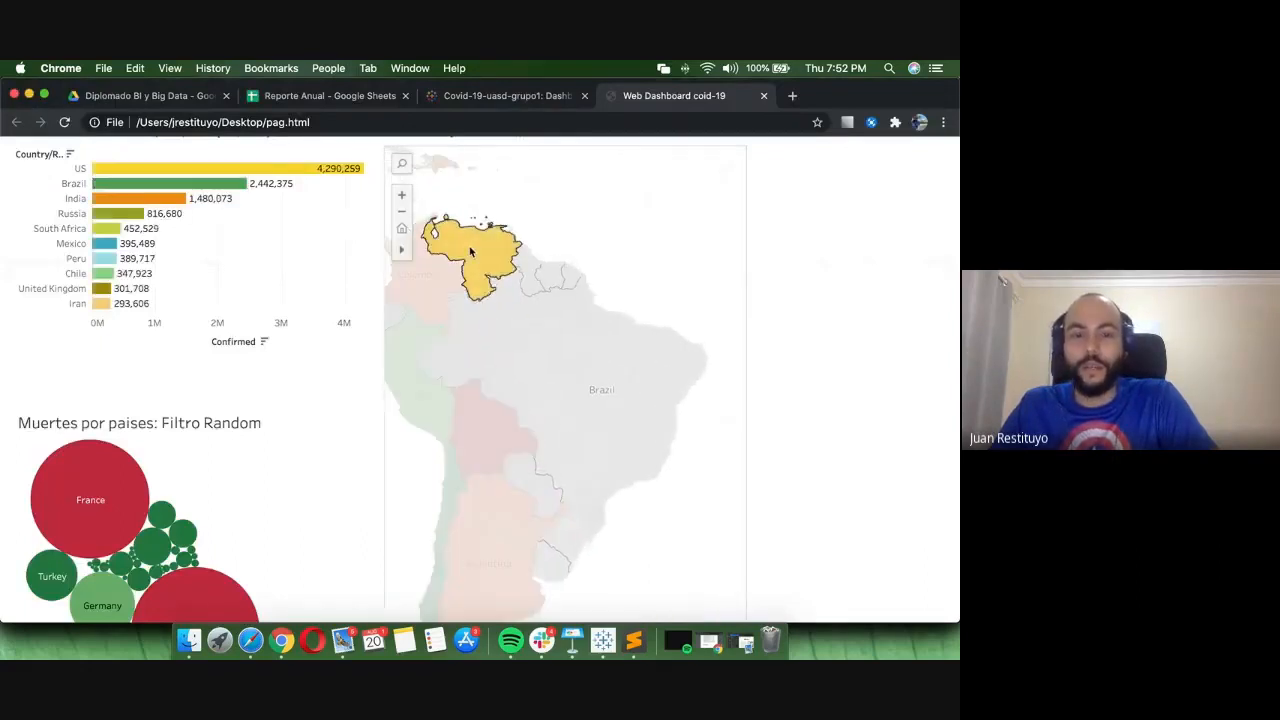
pyautogui.click(485, 420)
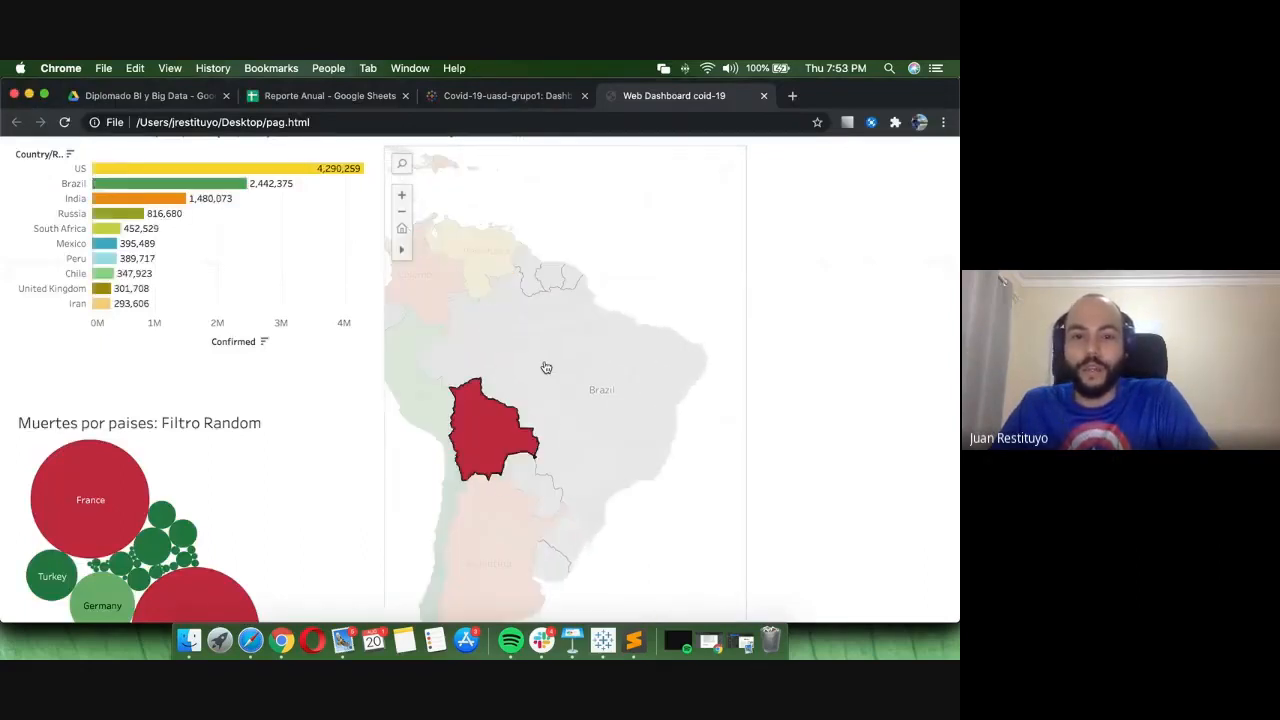
pyautogui.click(558, 358)
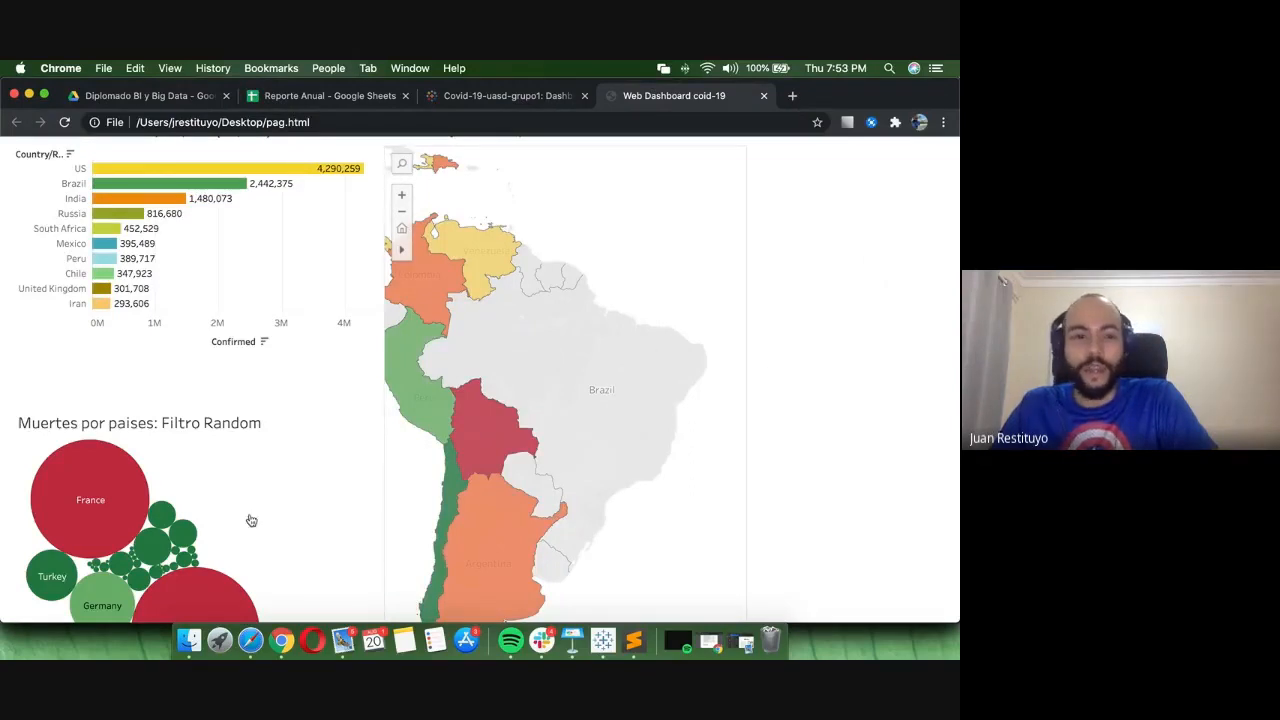
# - Examine the embedded page's charts from top to bottom and view the dashboard in full screen
pyautogui.scroll(-3, 366, 436)
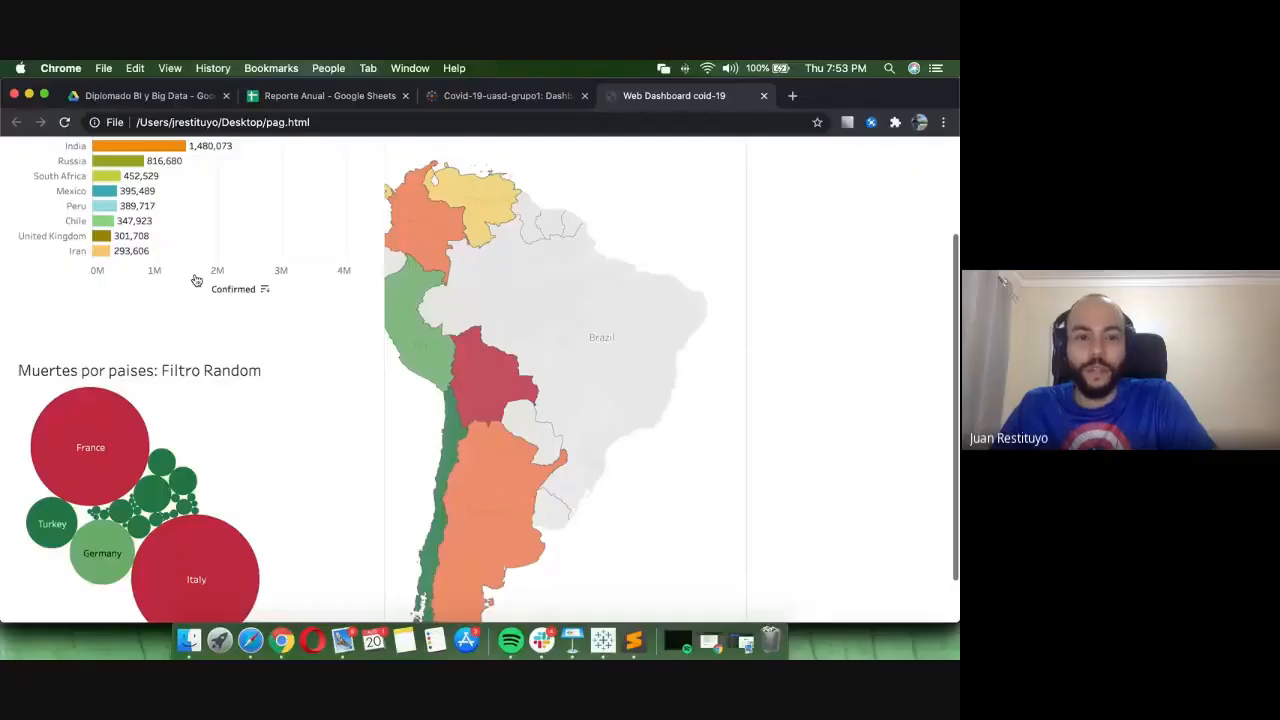
pyautogui.scroll(2, 294, 374)
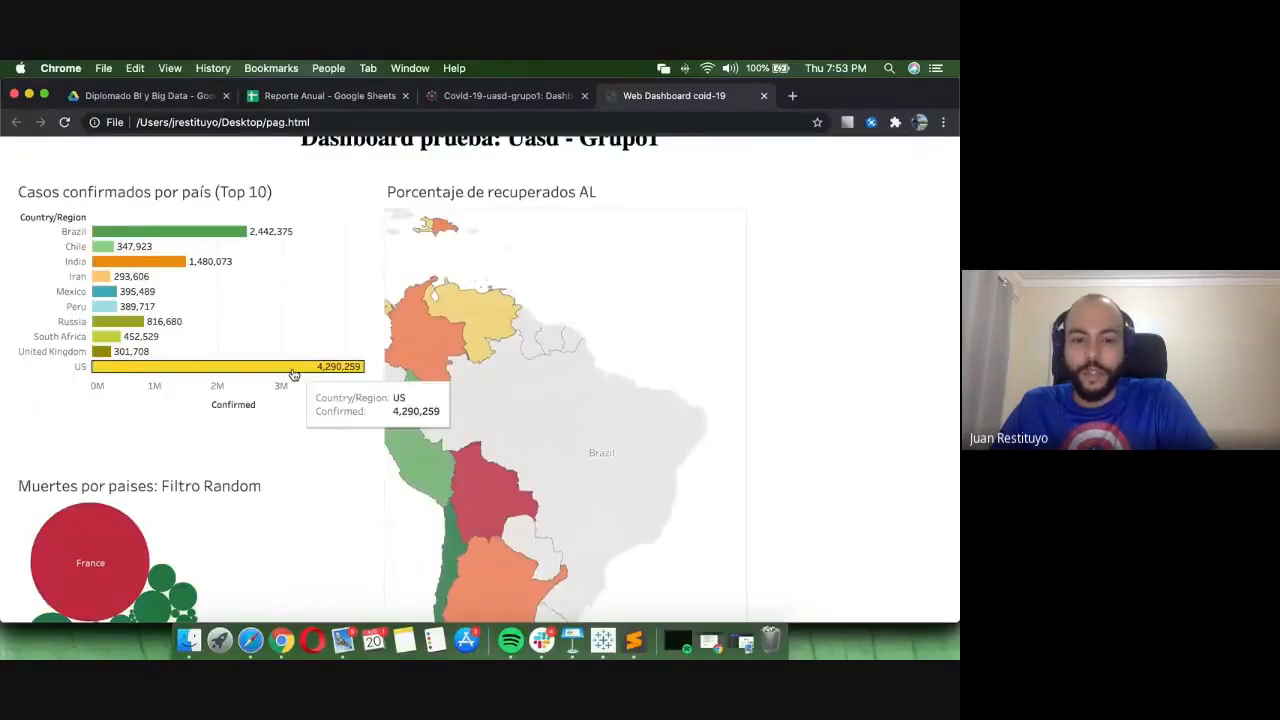
pyautogui.scroll(-3, 513, 597)
pyautogui.scroll(-3, 513, 597)
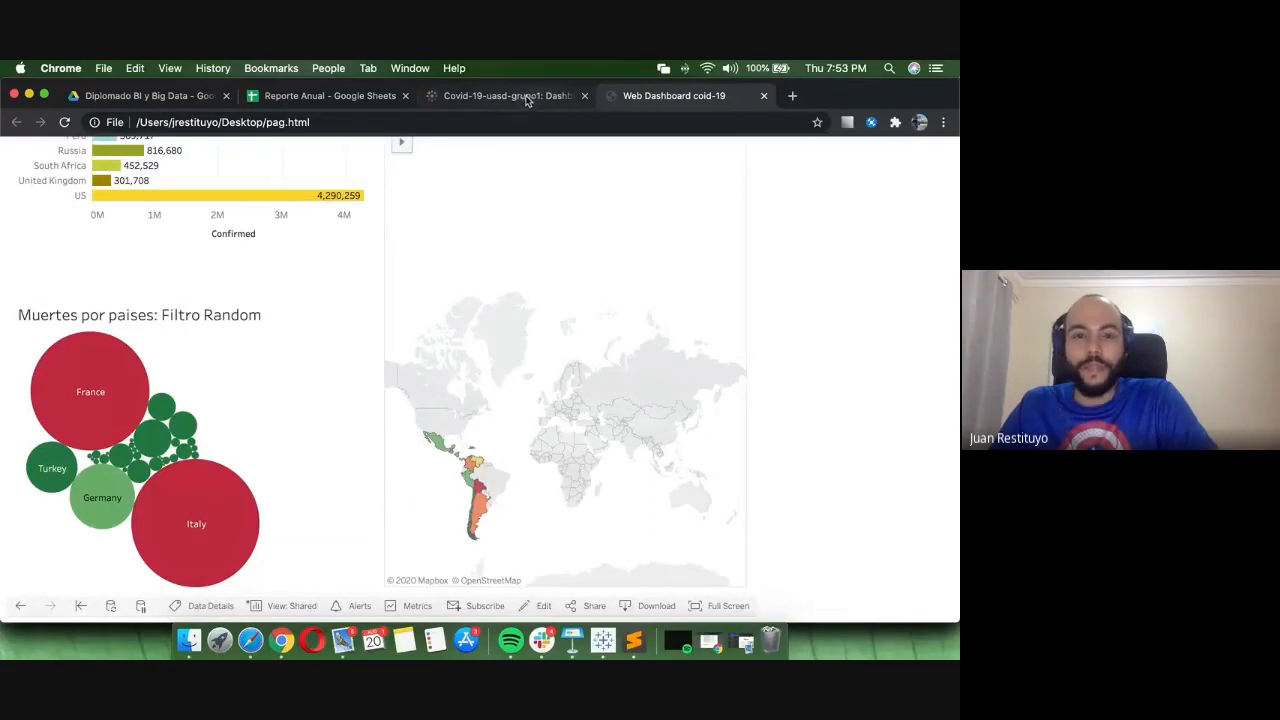
pyautogui.click(726, 605)
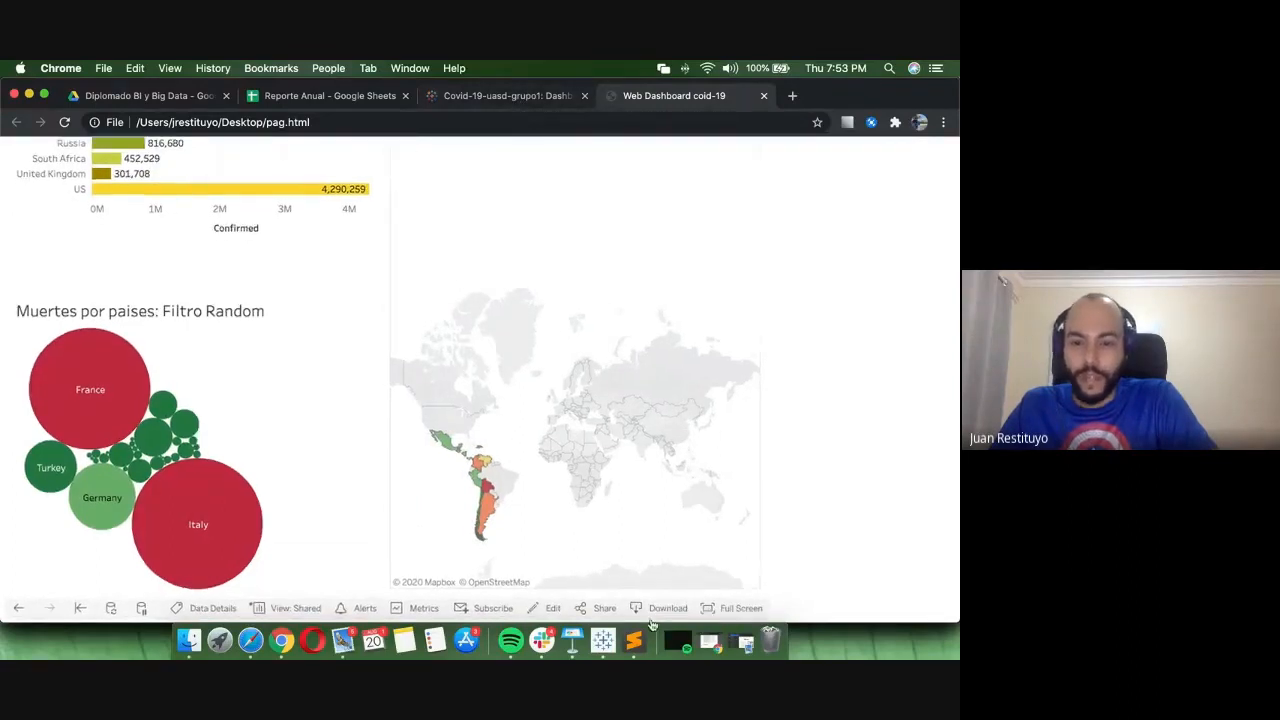
pyautogui.scroll(-3, 682, 490)
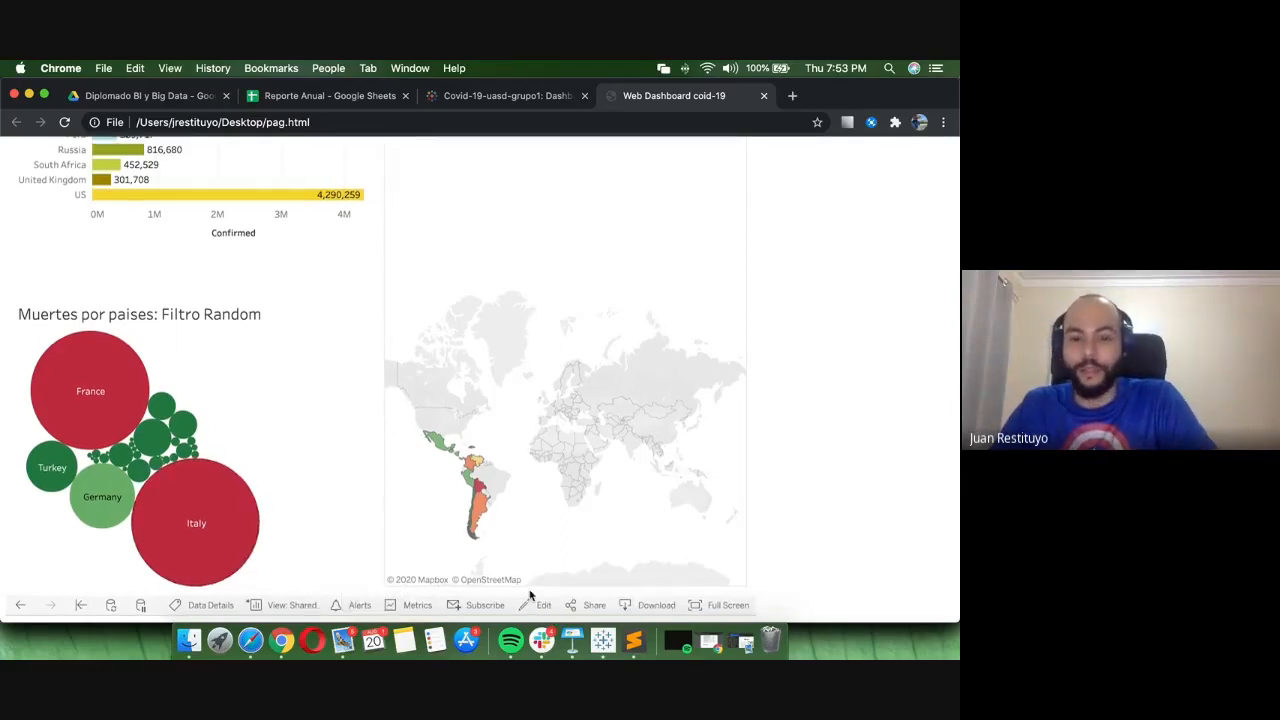
# - Switch to Tableau Desktop and open Sheet 1 with the confirmed cases by country chart
pyautogui.click(603, 640)
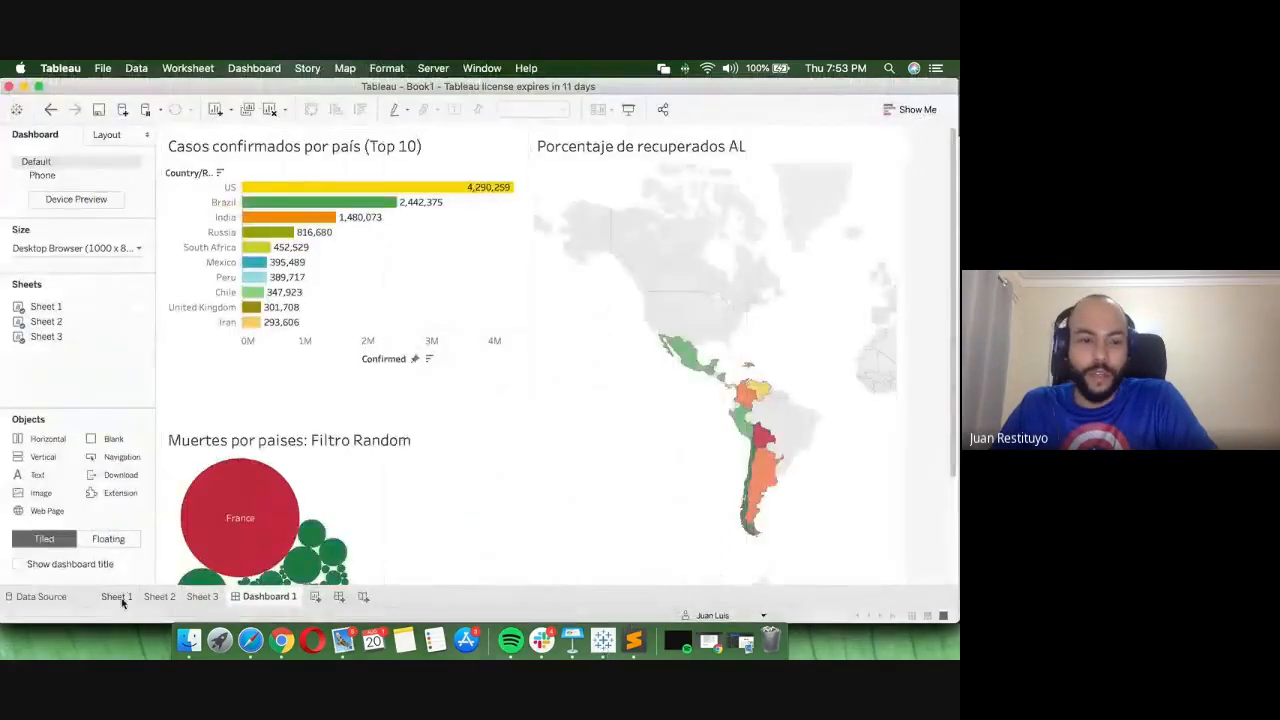
pyautogui.click(116, 597)
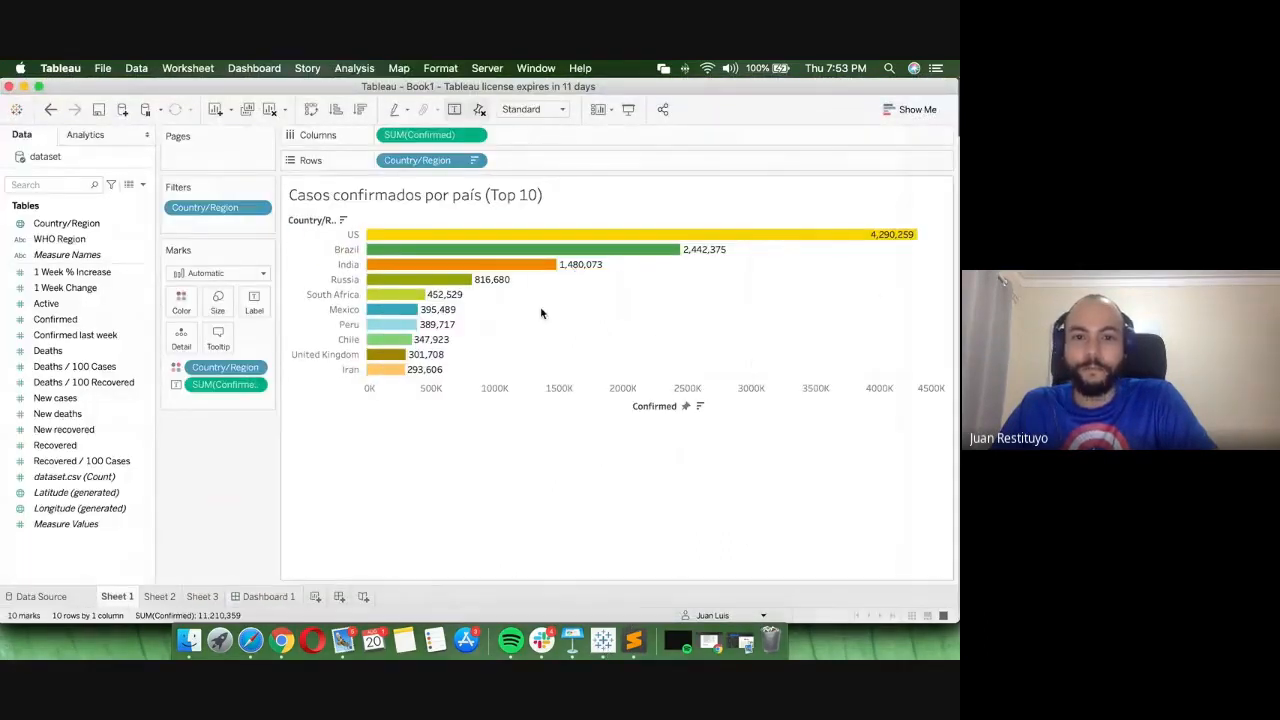
# - Limit Sheet 1's Country/Region filter to the top 5 by sum of Confirmed and open Dashboard 1
pyautogui.moveTo(460, 285)
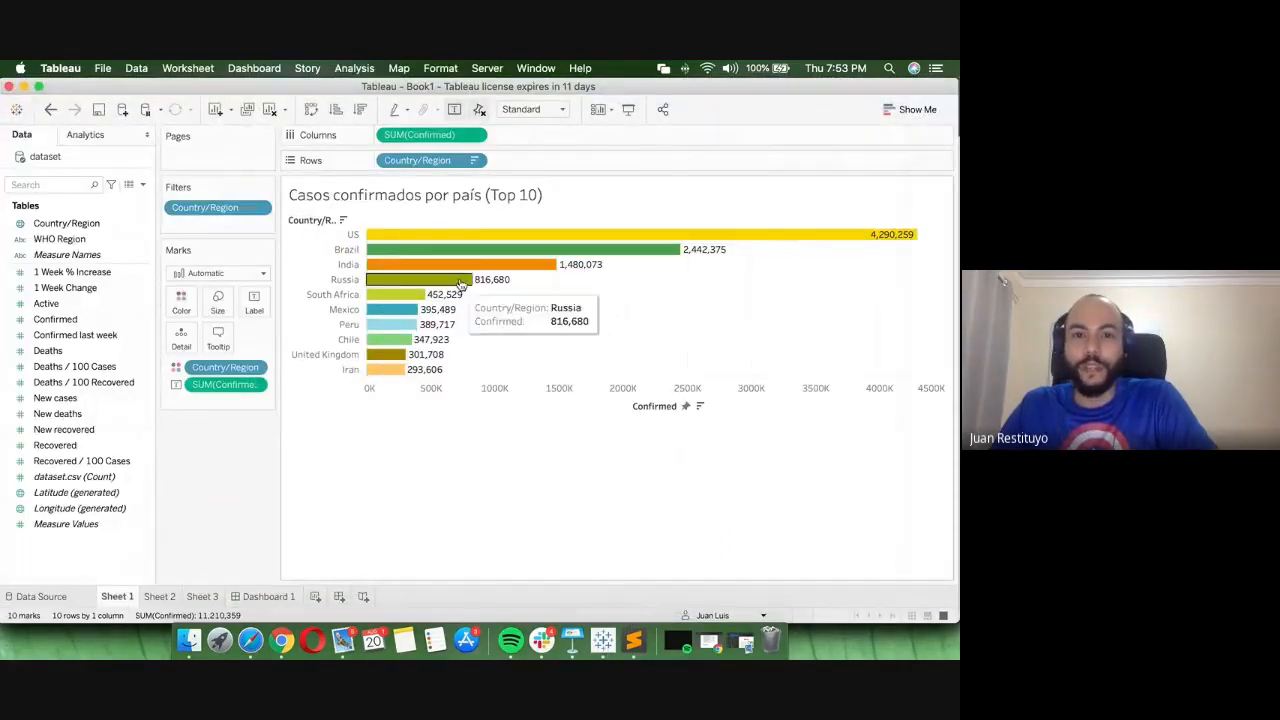
pyautogui.click(260, 207)
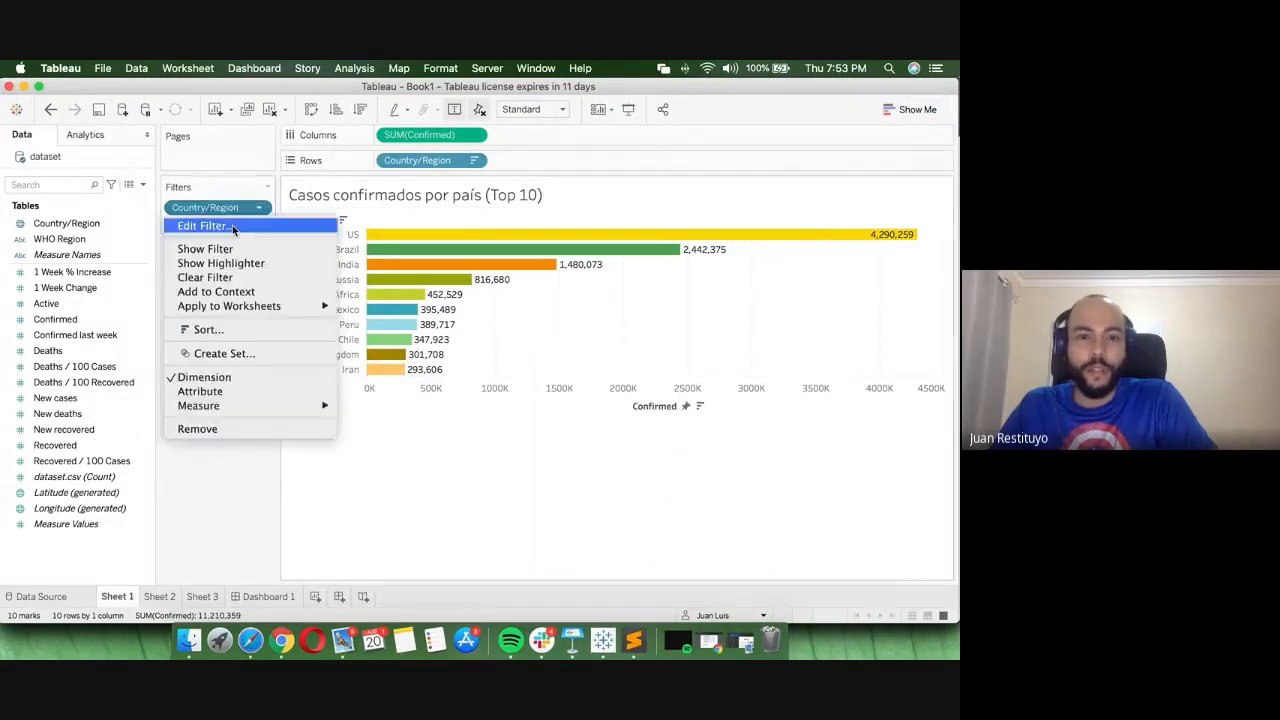
pyautogui.click(240, 224)
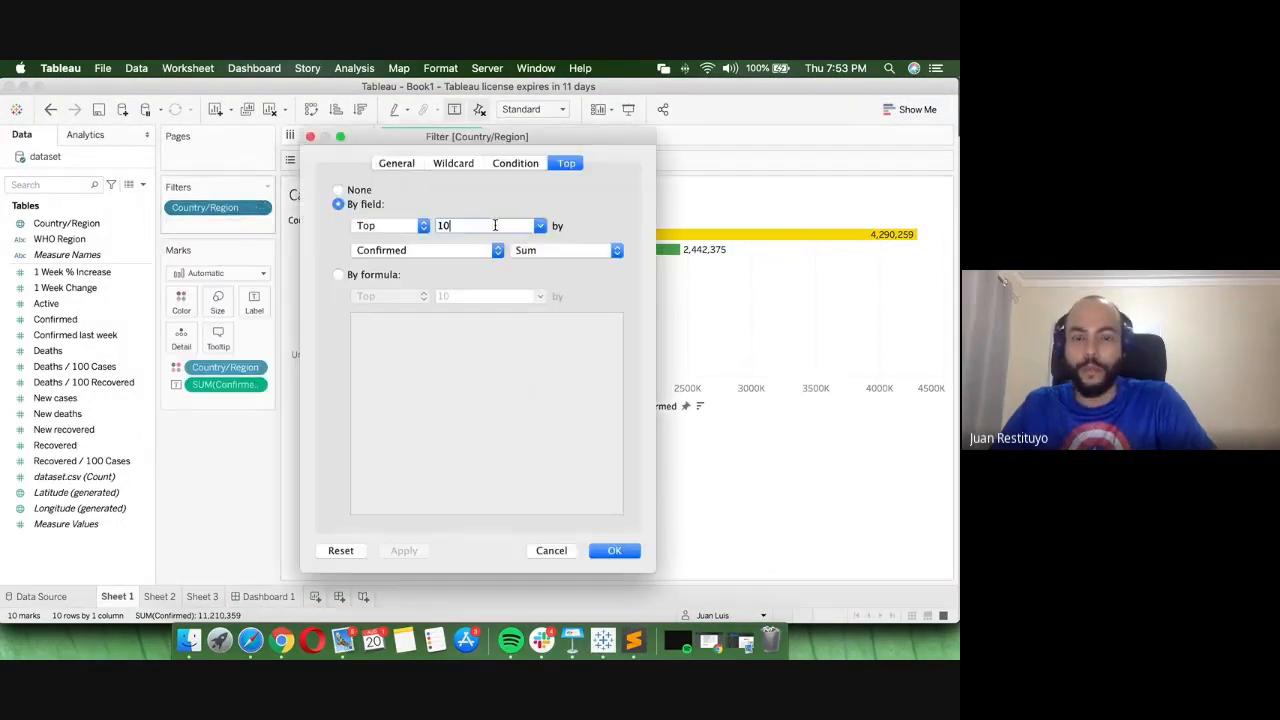
pyautogui.press('BackSpace')
pyautogui.press('BackSpace')
pyautogui.write('5')
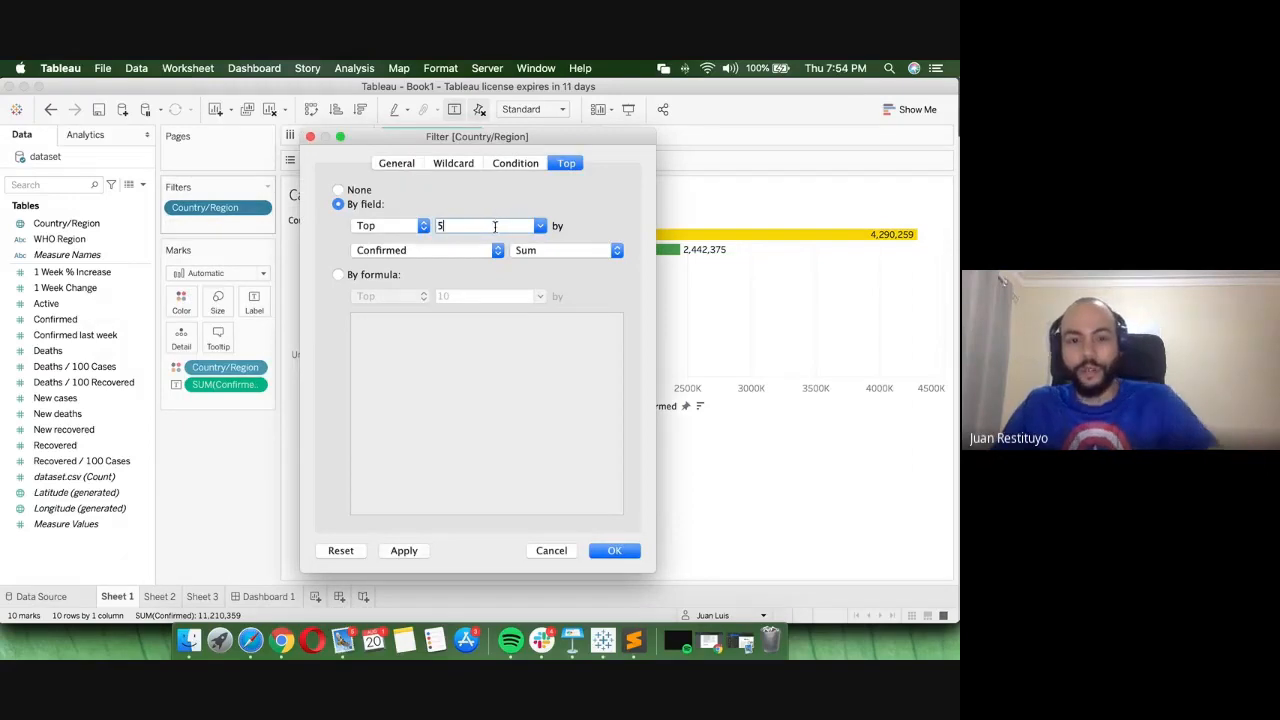
pyautogui.click(404, 550)
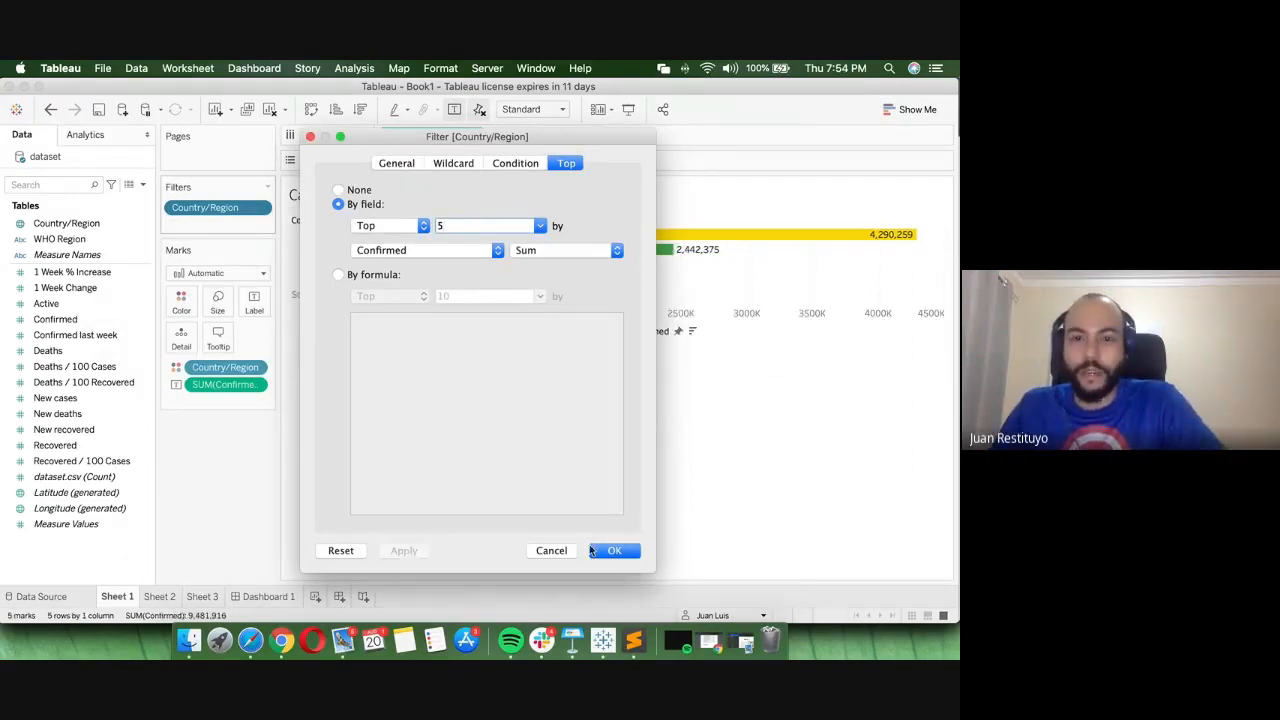
pyautogui.click(594, 551)
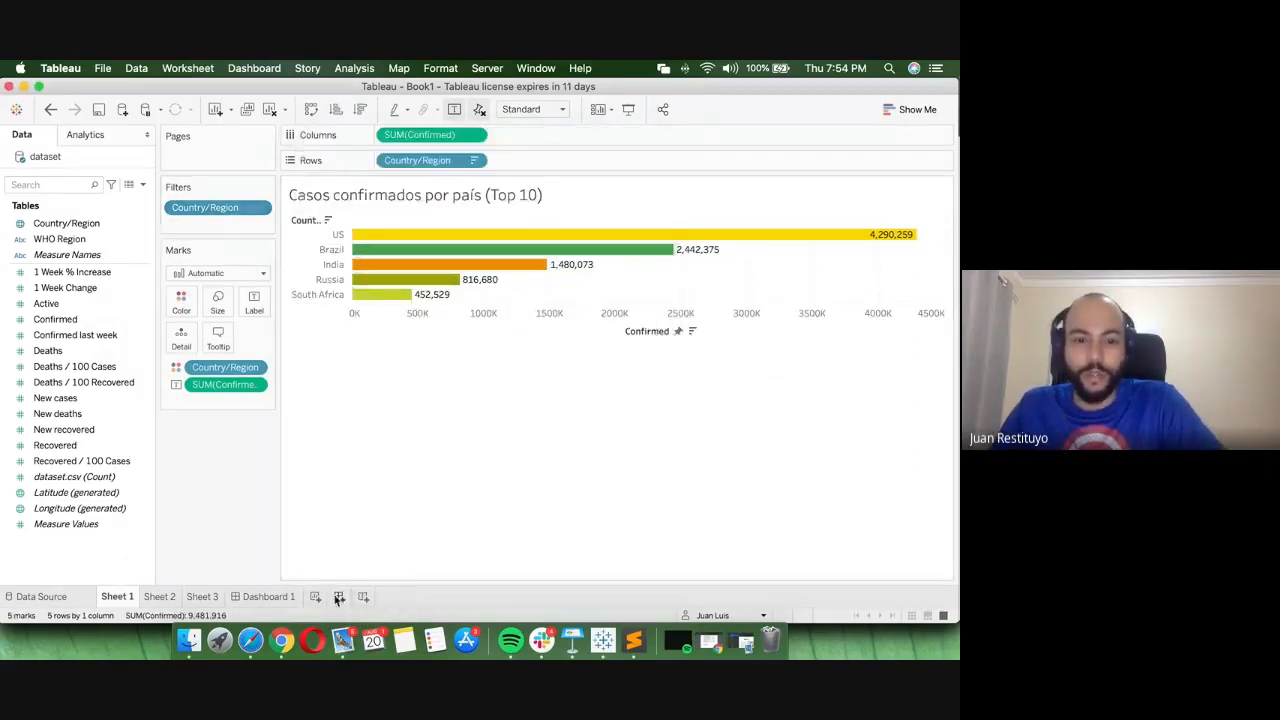
pyautogui.click(262, 598)
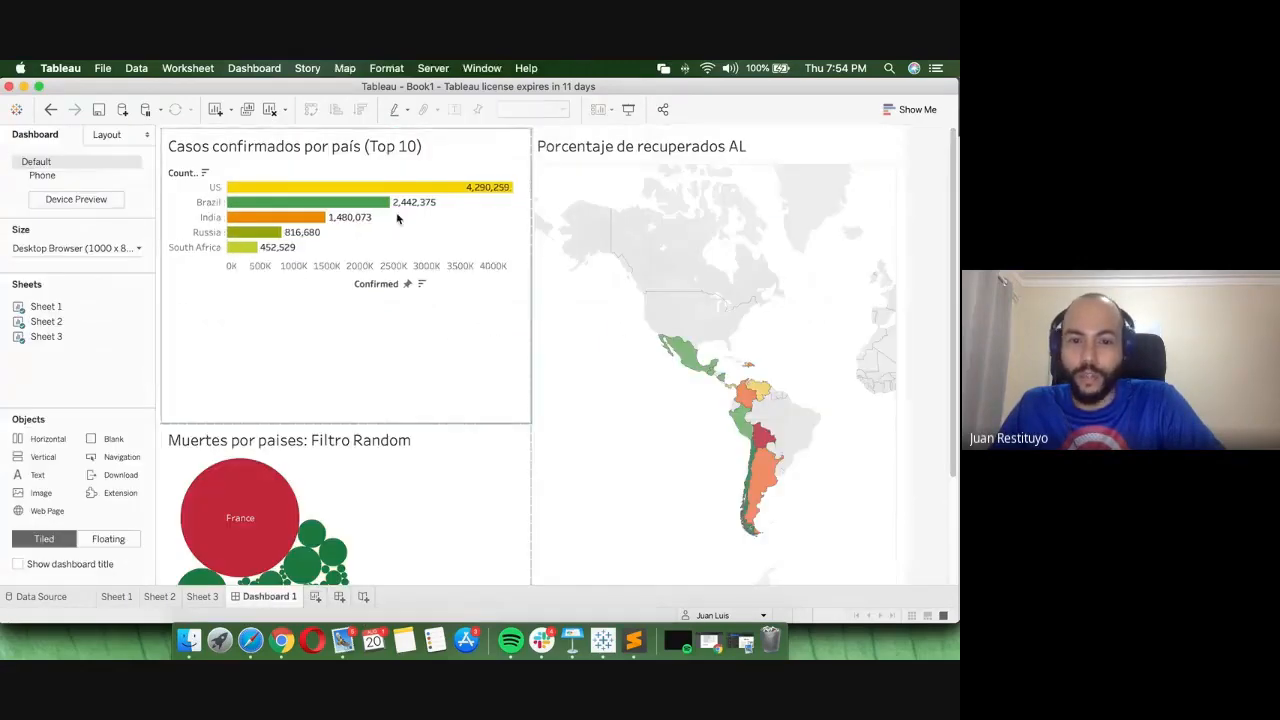
# - Switch to Chrome, reload pag.html, and compare its embedded charts with the dashboard on Tableau Online
pyautogui.click(282, 640)
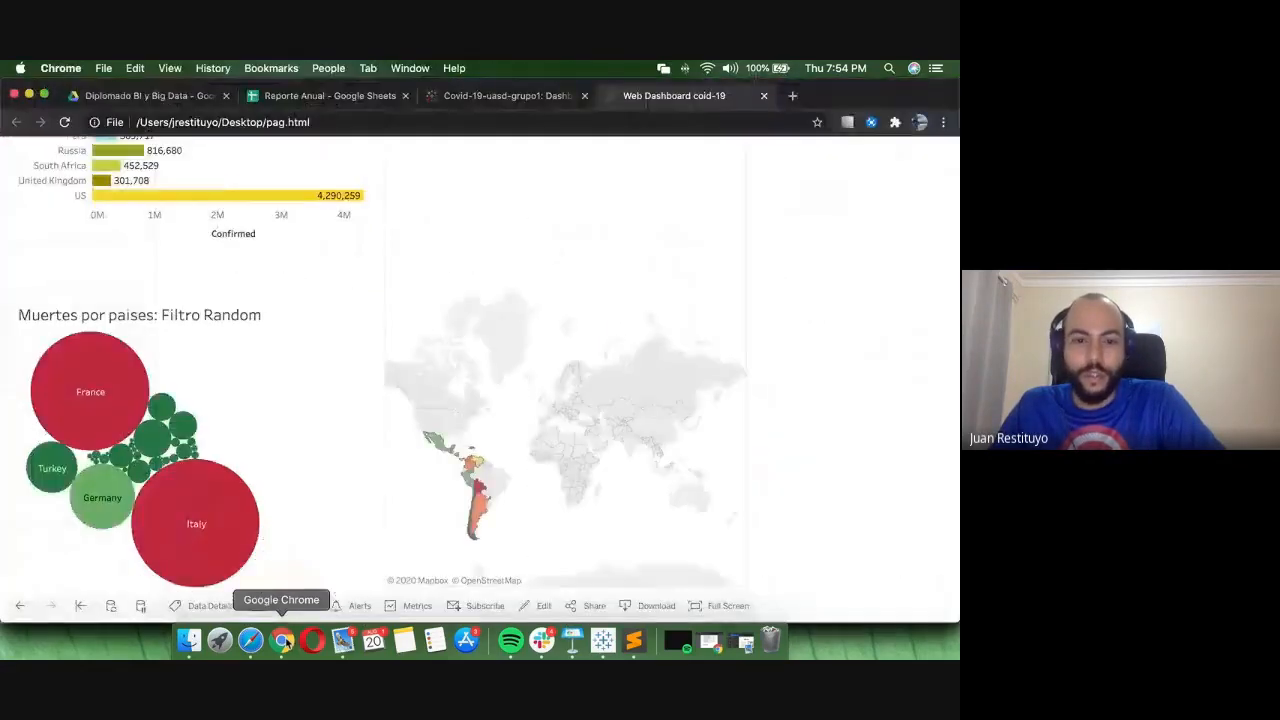
pyautogui.scroll(4, 251, 290)
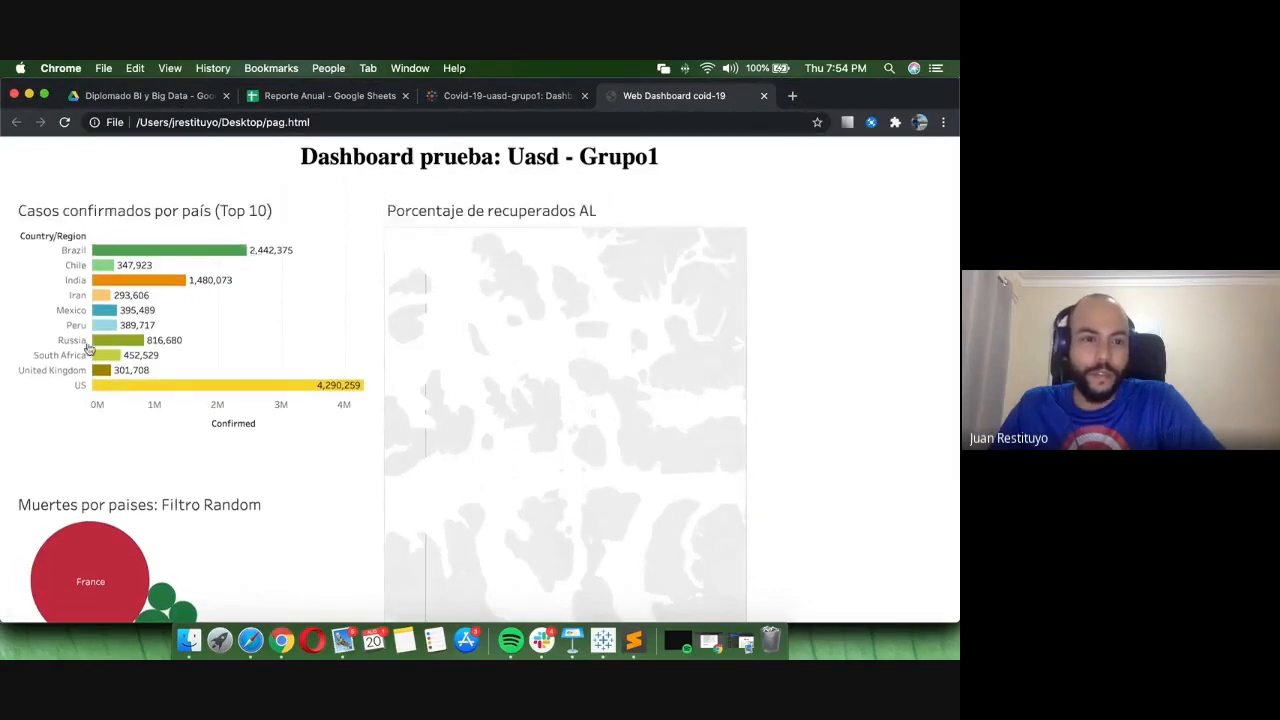
pyautogui.click(64, 124)
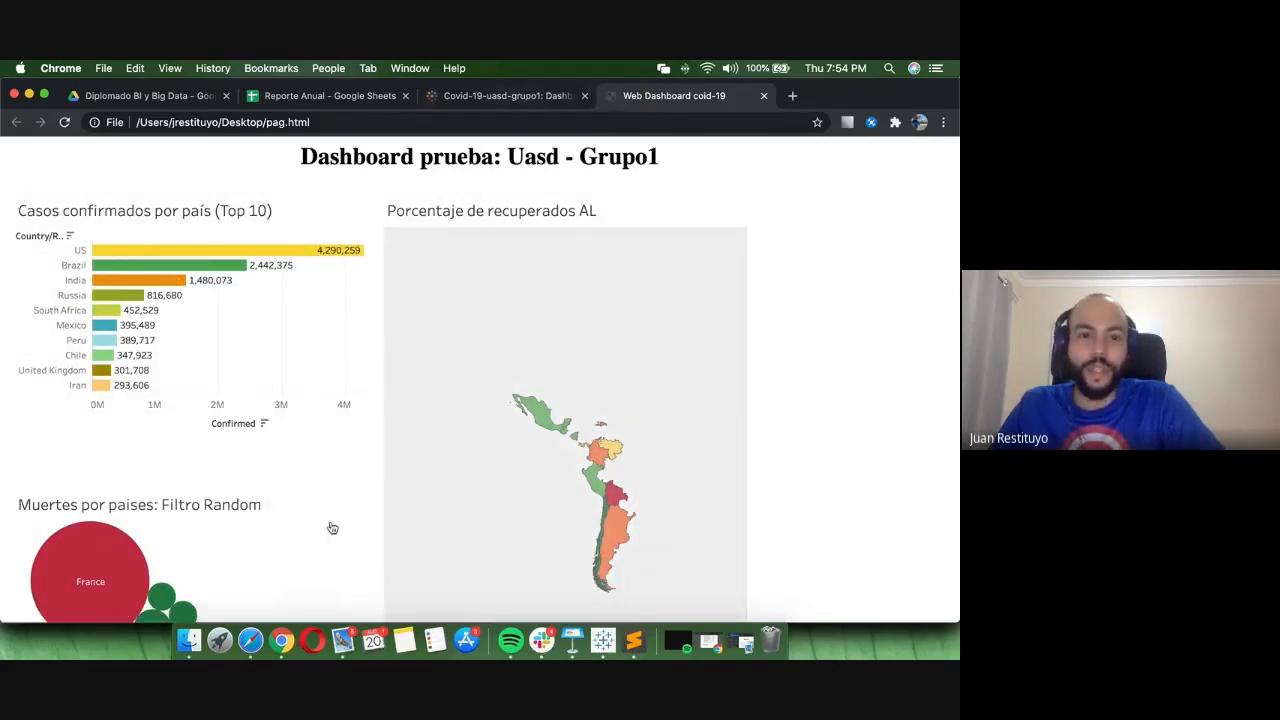
pyautogui.hotkey('ctrl', 'shift', 'Tab')
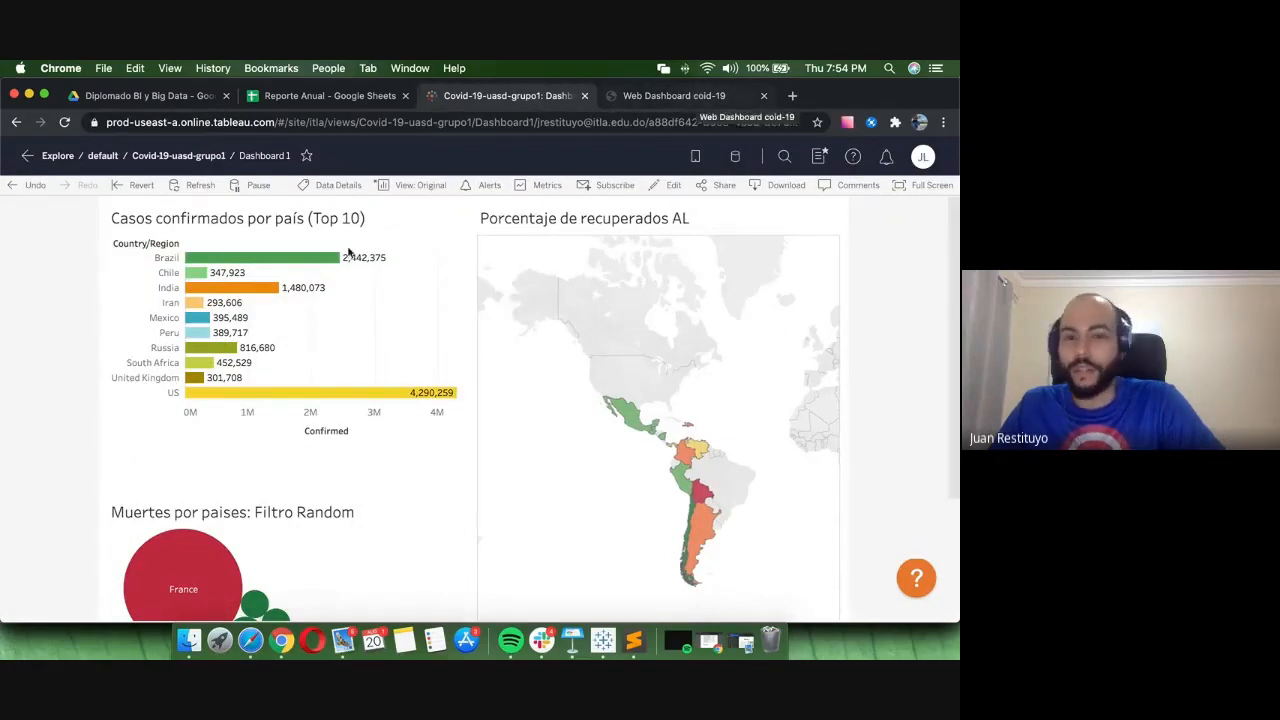
pyautogui.click(685, 95)
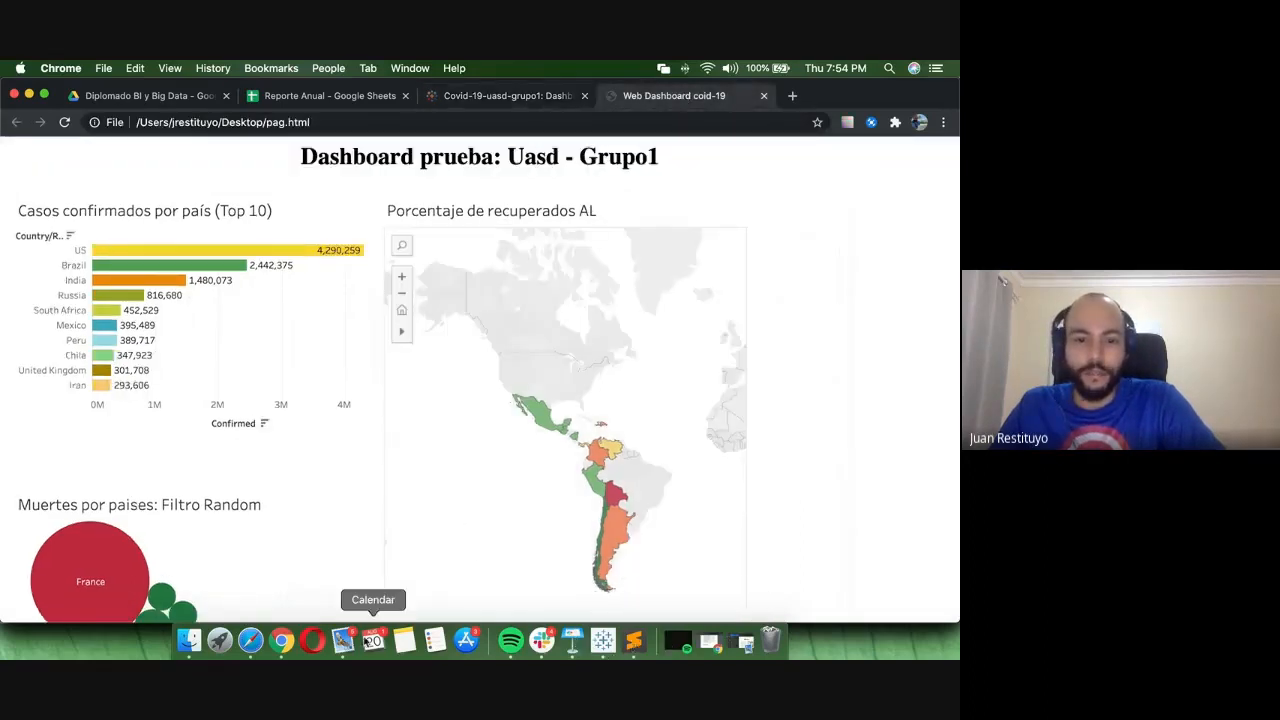
# - Switch to Tableau Desktop and publish the workbook to Tableau Online, overwriting the existing Covid-19-uasd-grupo1
pyautogui.click(603, 640)
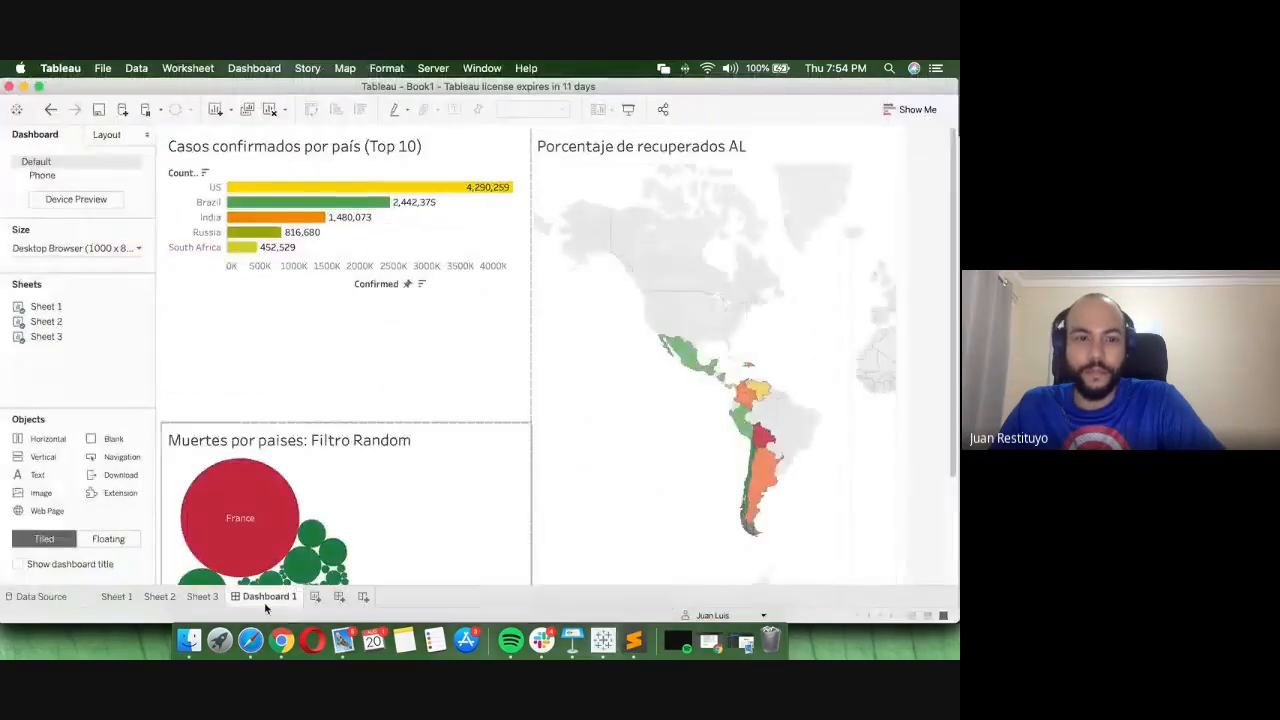
pyautogui.click(664, 110)
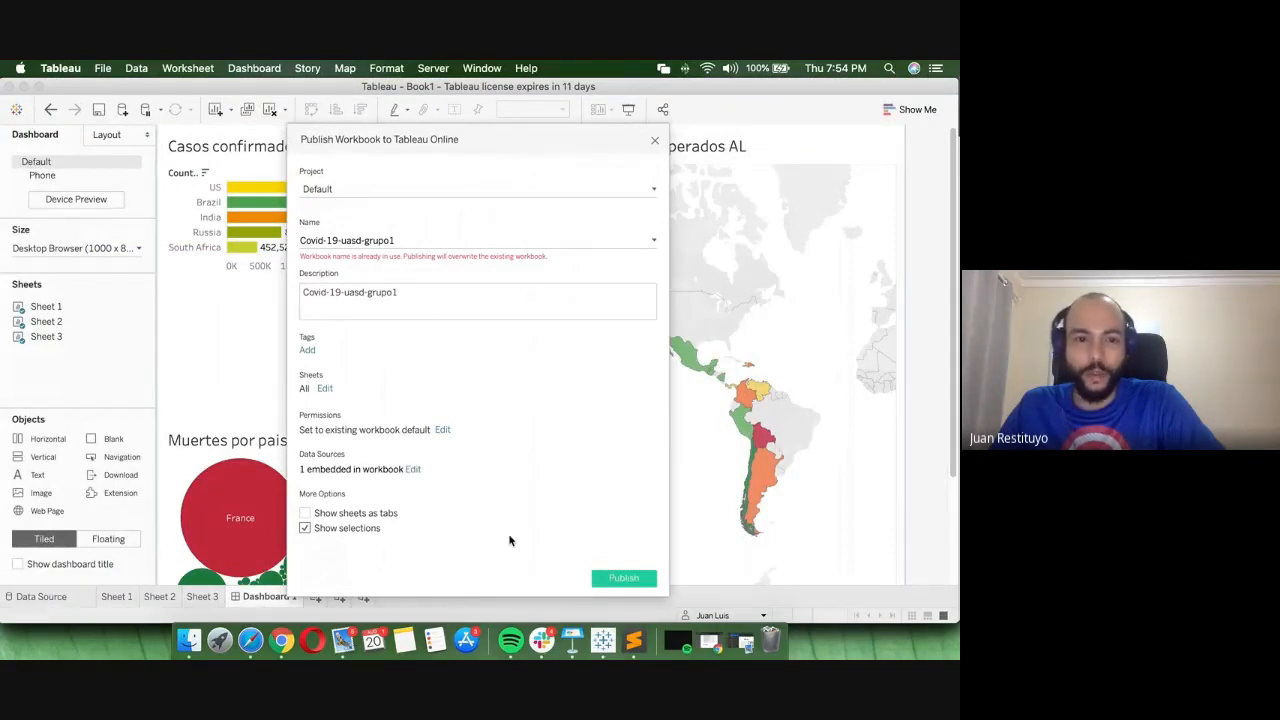
pyautogui.click(640, 584)
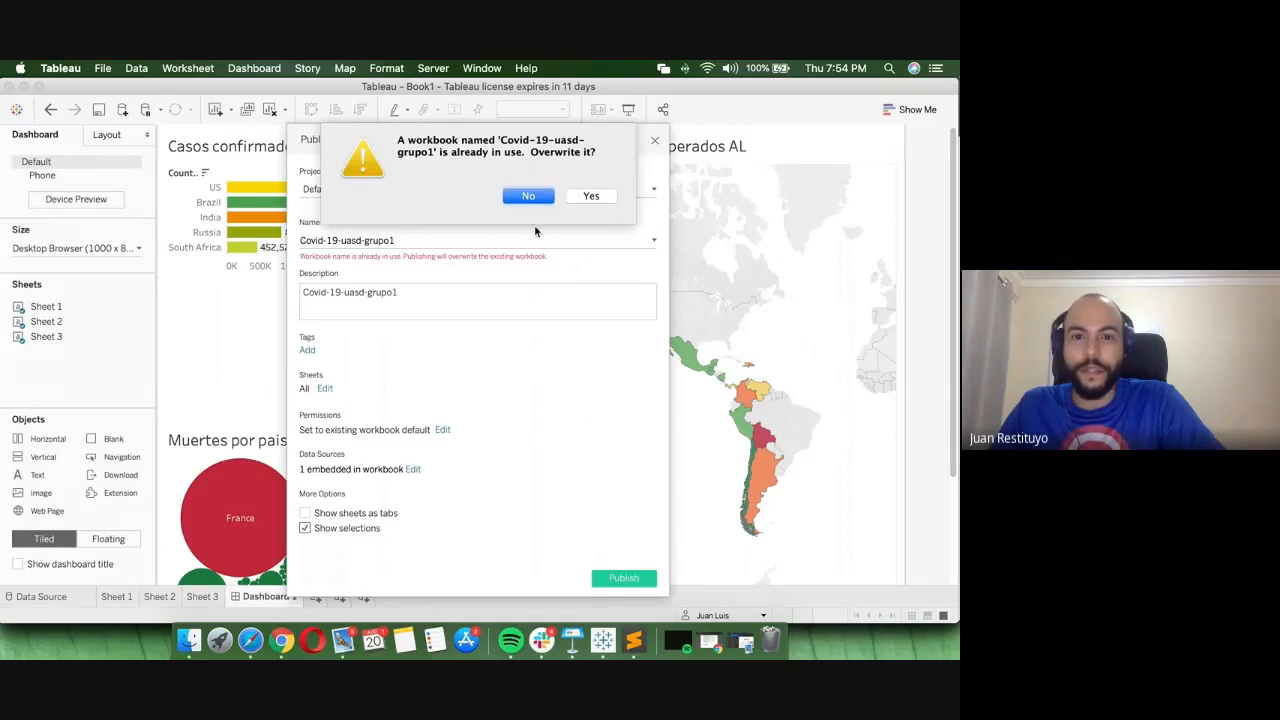
pyautogui.click(592, 196)
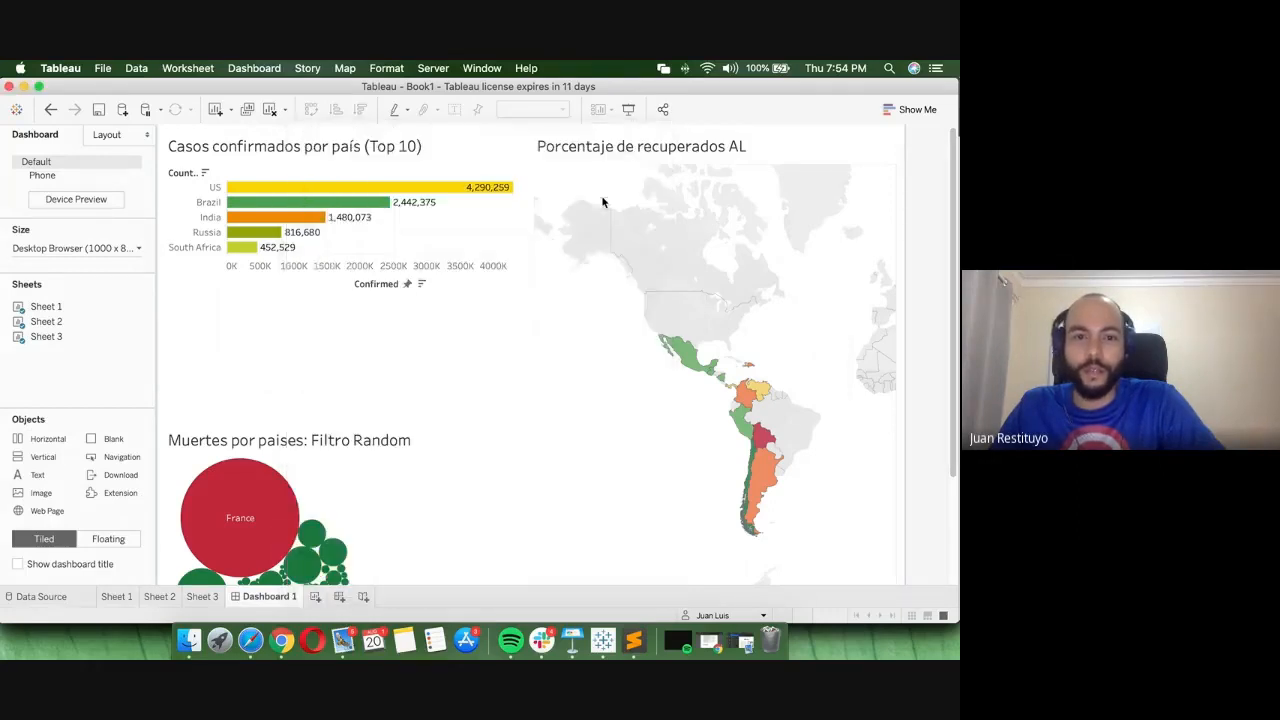
# - Switch to Chrome, reload the embedded page pag.html, and close the newly opened publish result page
pyautogui.click(282, 640)
pyautogui.click(64, 122)
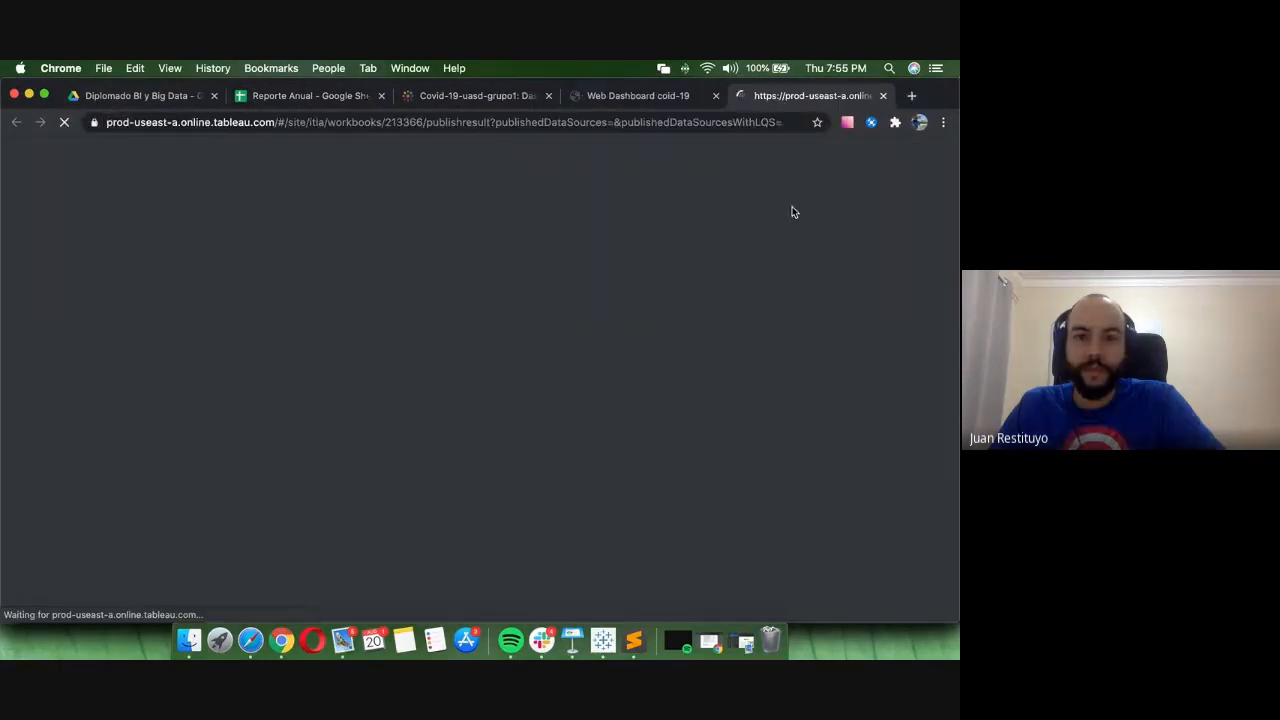
pyautogui.click(650, 98)
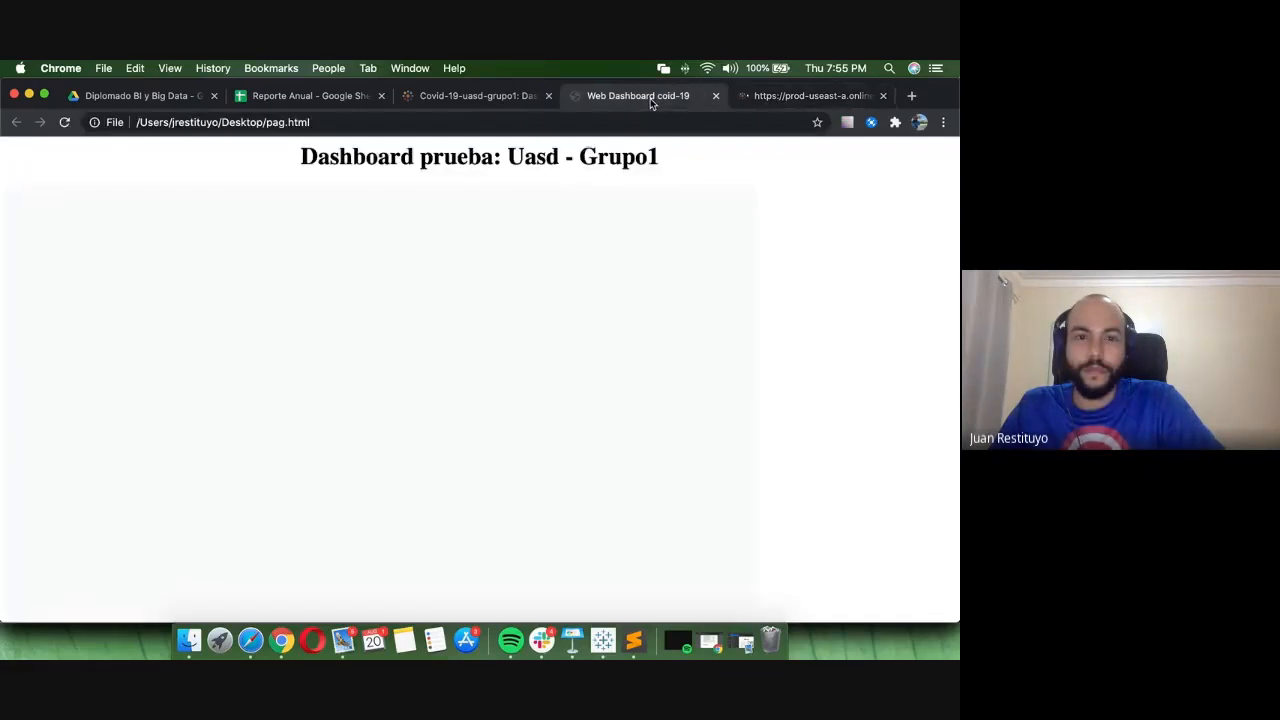
pyautogui.click(885, 97)
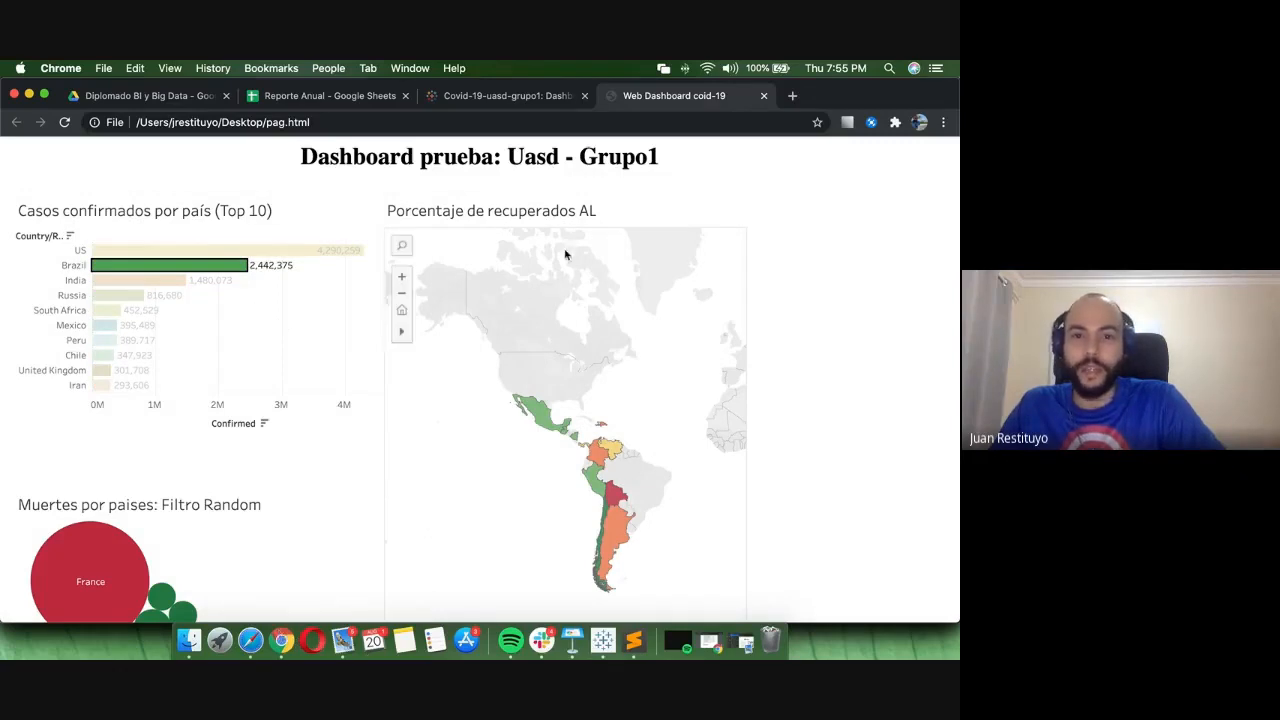
# - Go back to the Covid-19-uasd-grupo1 workbook's views on Tableau Online and reopen its Dashboard 1
pyautogui.click(498, 95)
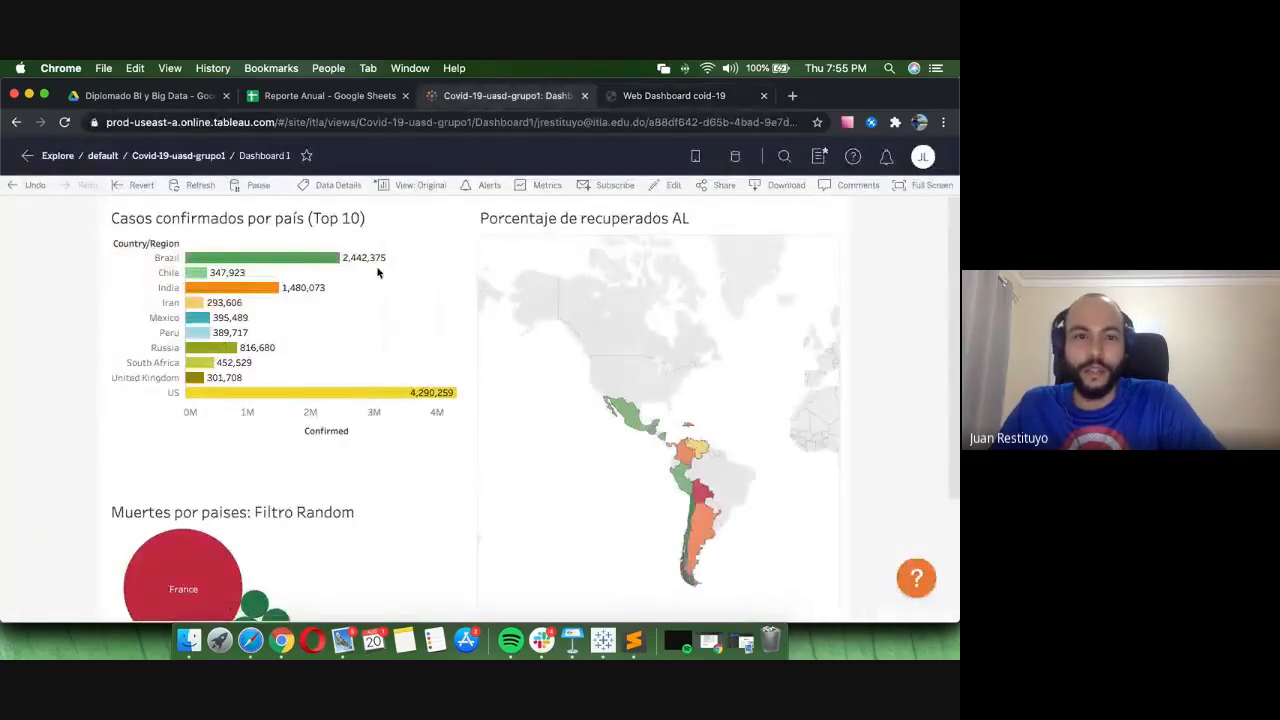
pyautogui.click(31, 187)
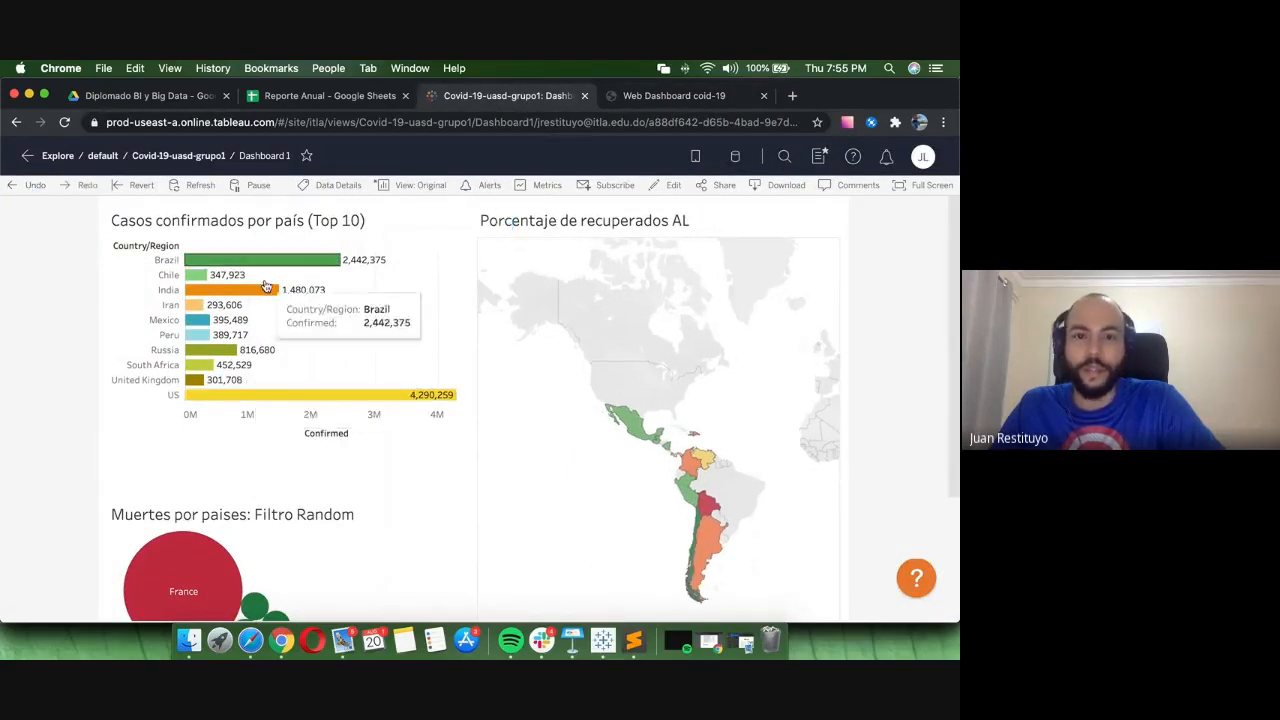
pyautogui.click(203, 157)
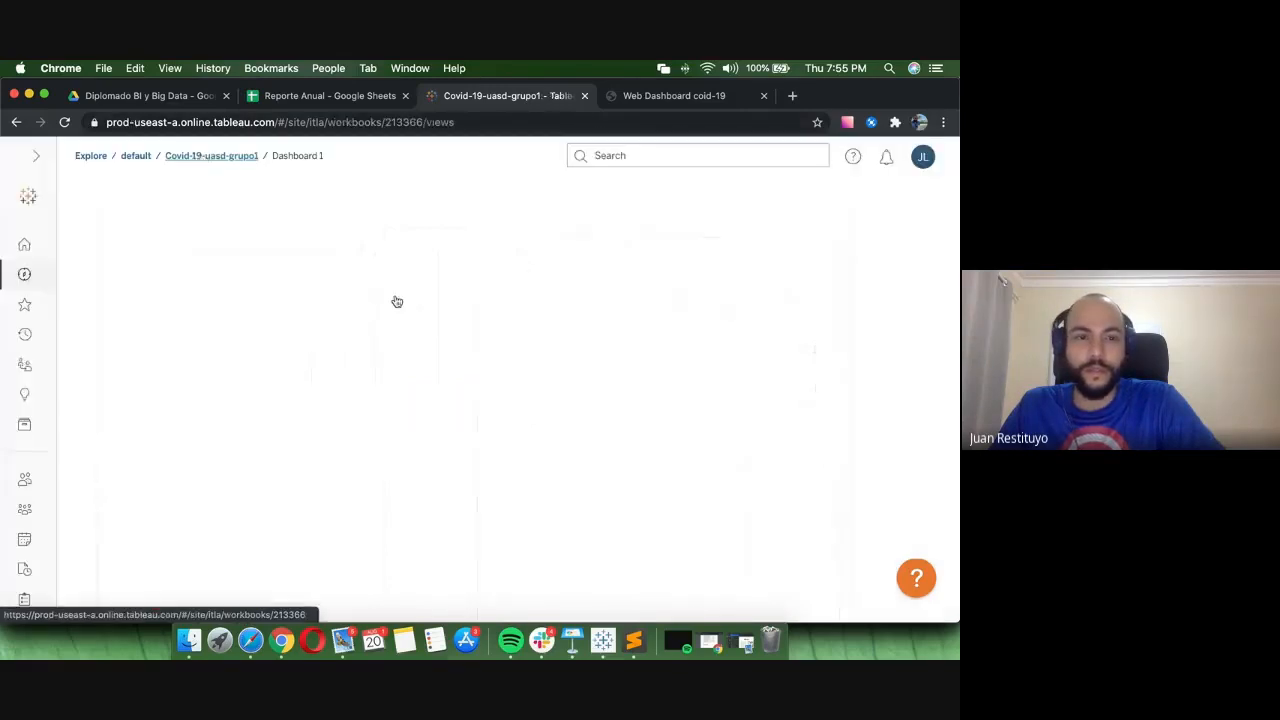
pyautogui.scroll(-1, 730, 420)
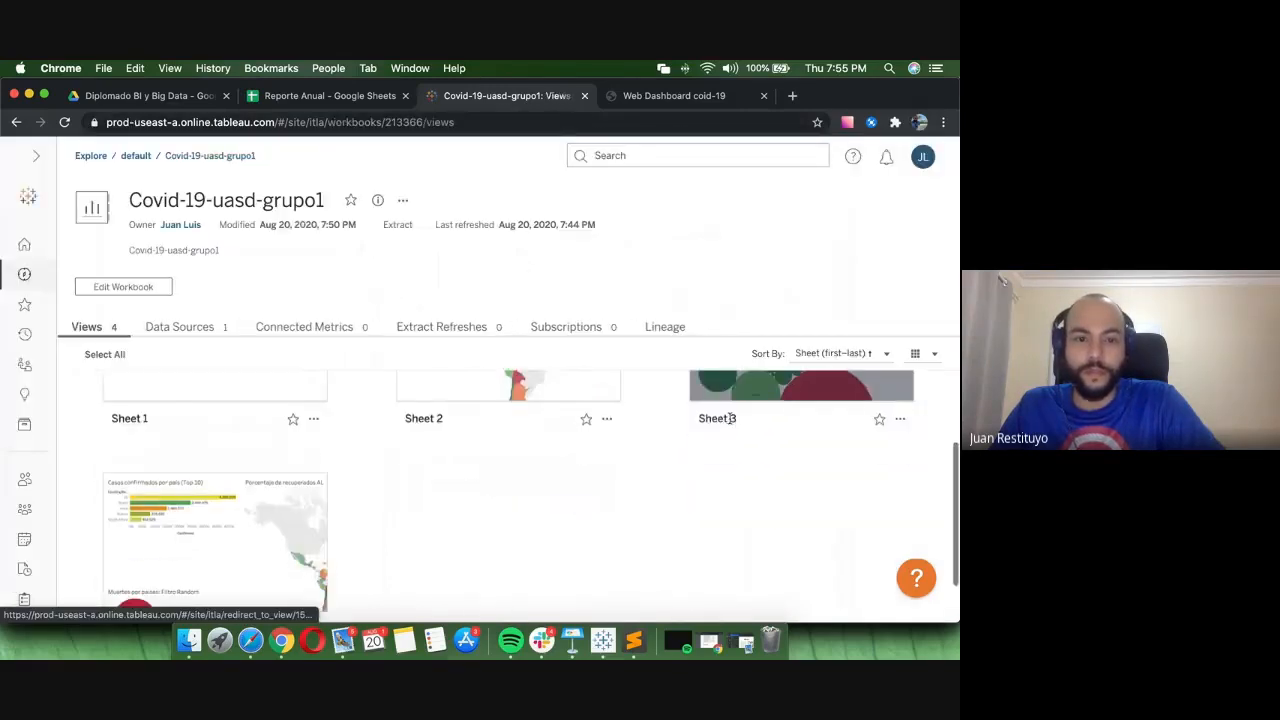
pyautogui.scroll(-2, 730, 418)
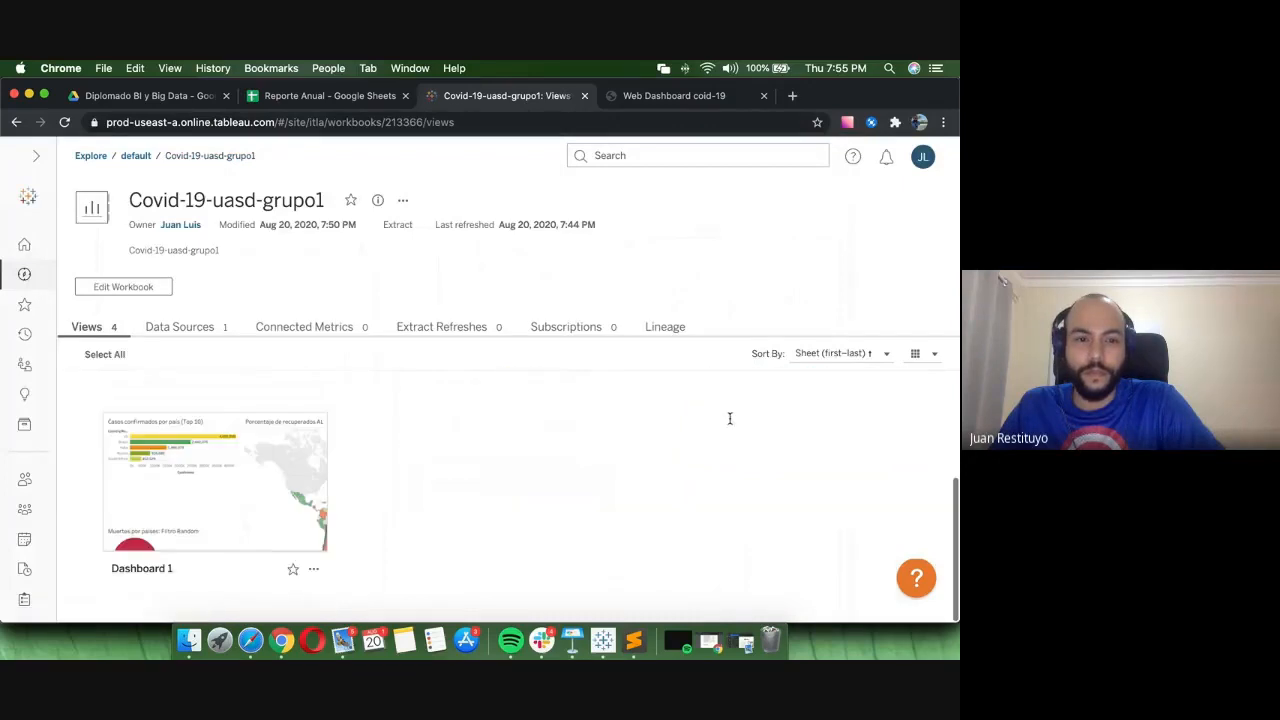
pyautogui.click(180, 465)
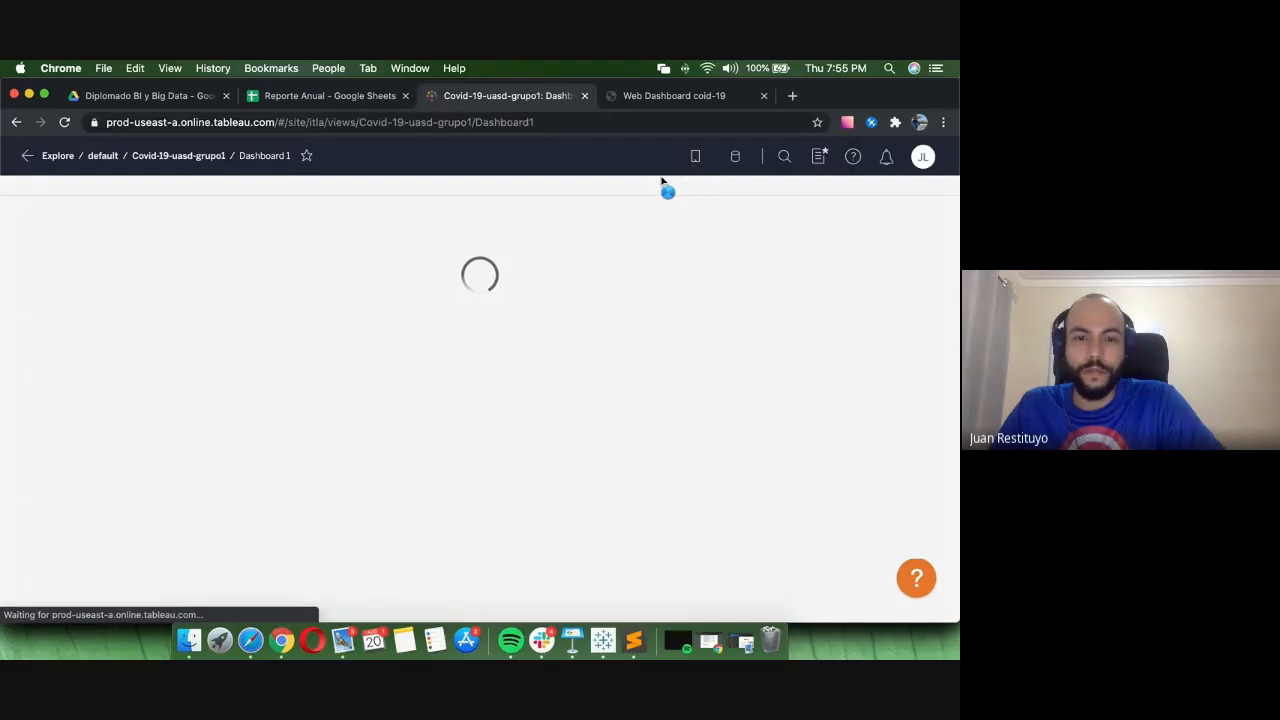
# - Reload pag.html, compare it with the Tableau Online dashboard, and examine the embedded page's charts
pyautogui.click(679, 97)
pyautogui.click(64, 122)
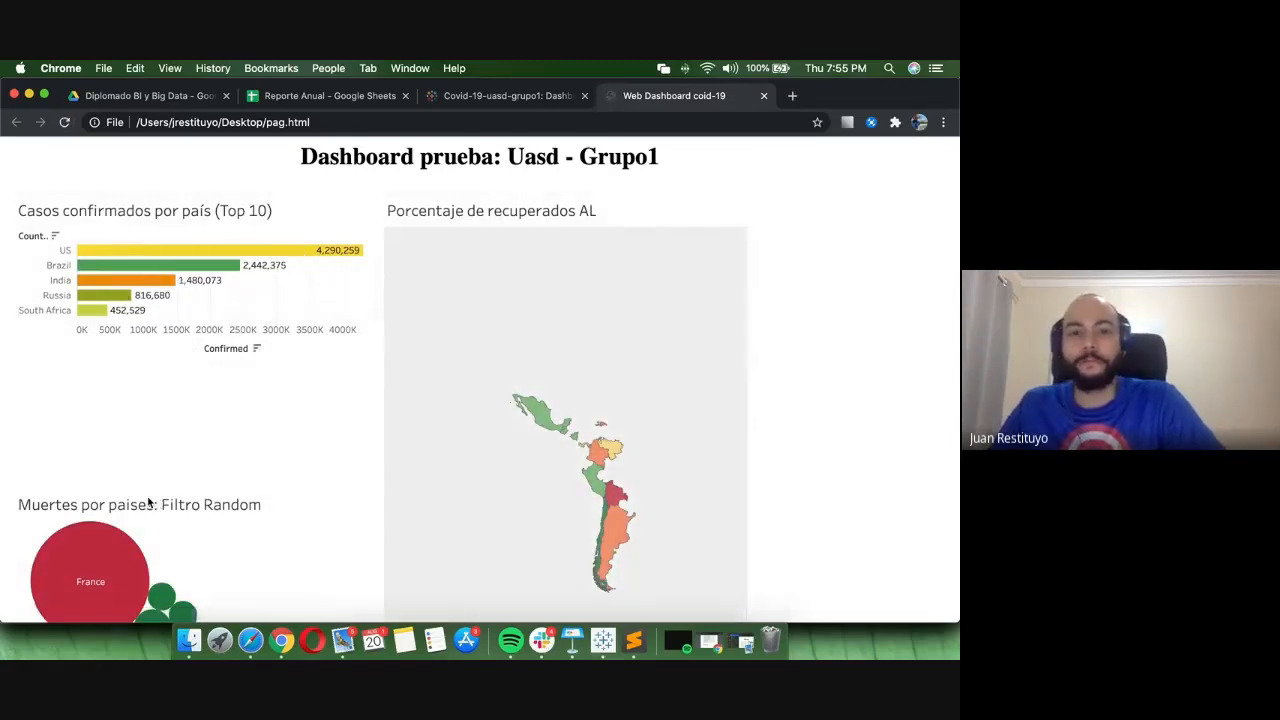
pyautogui.click(538, 100)
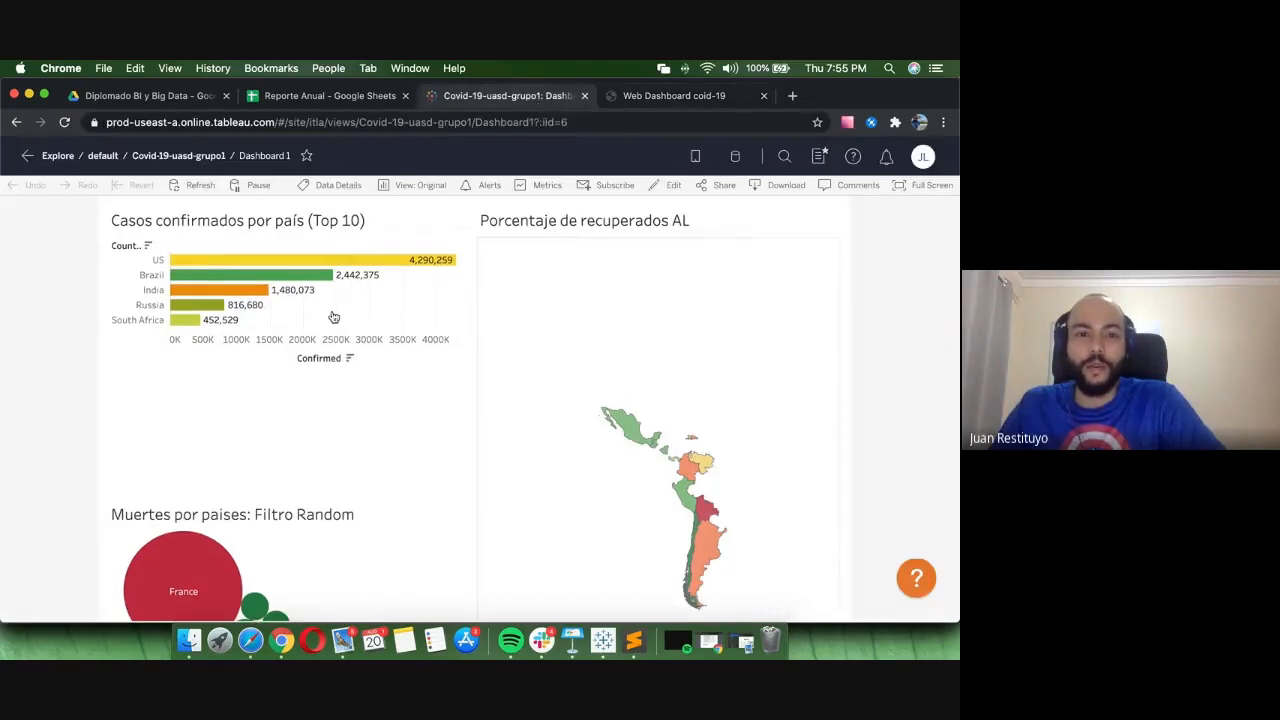
pyautogui.click(709, 97)
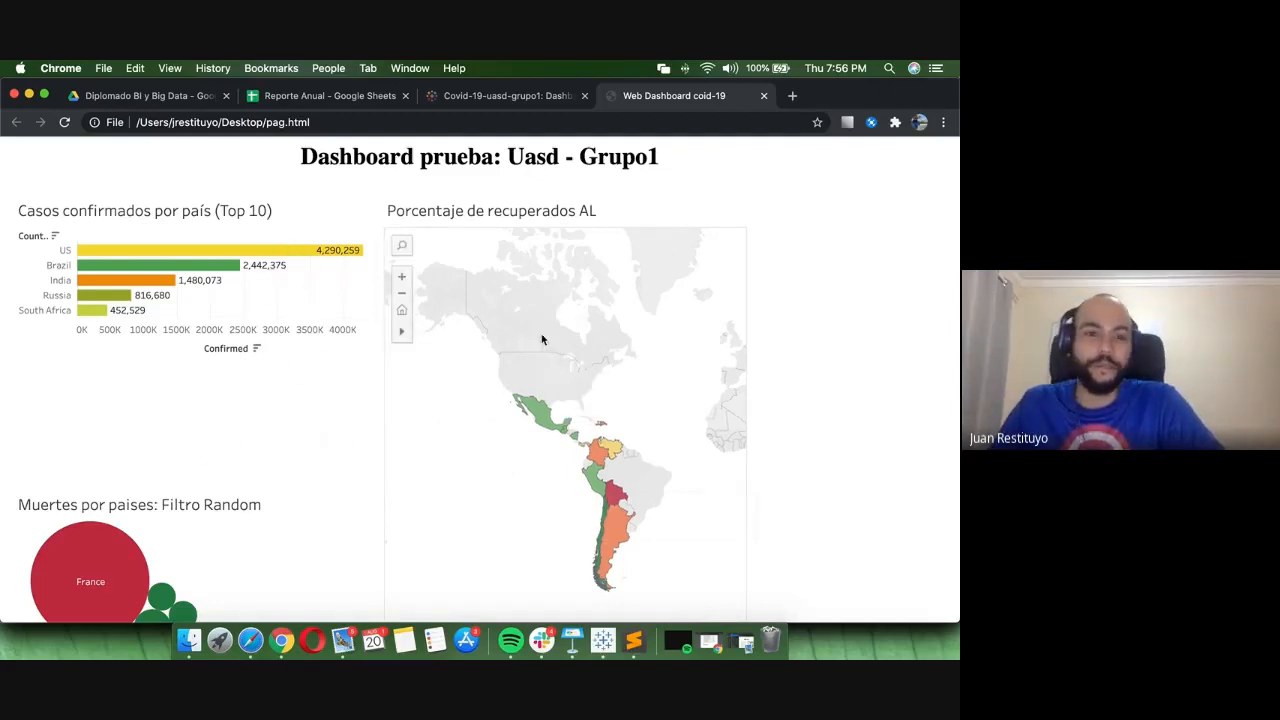
pyautogui.scroll(-2, 287, 378)
pyautogui.scroll(-2, 287, 378)
pyautogui.scroll(5, 287, 378)
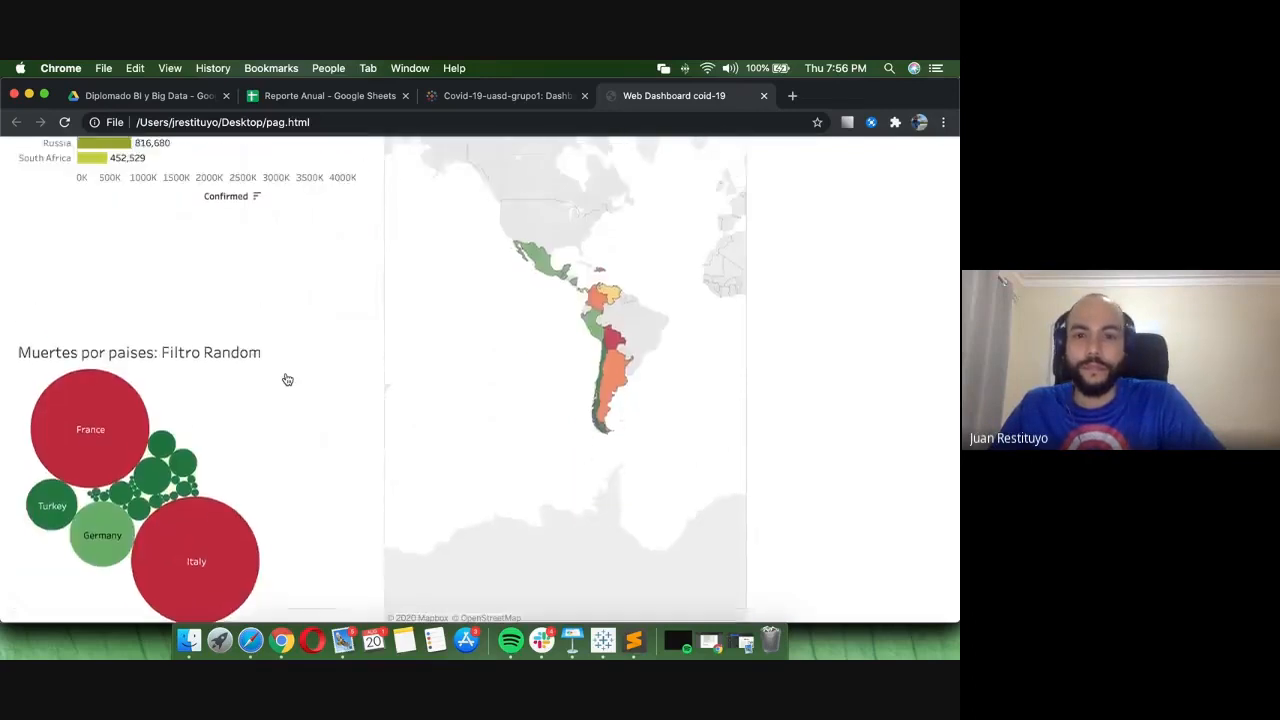